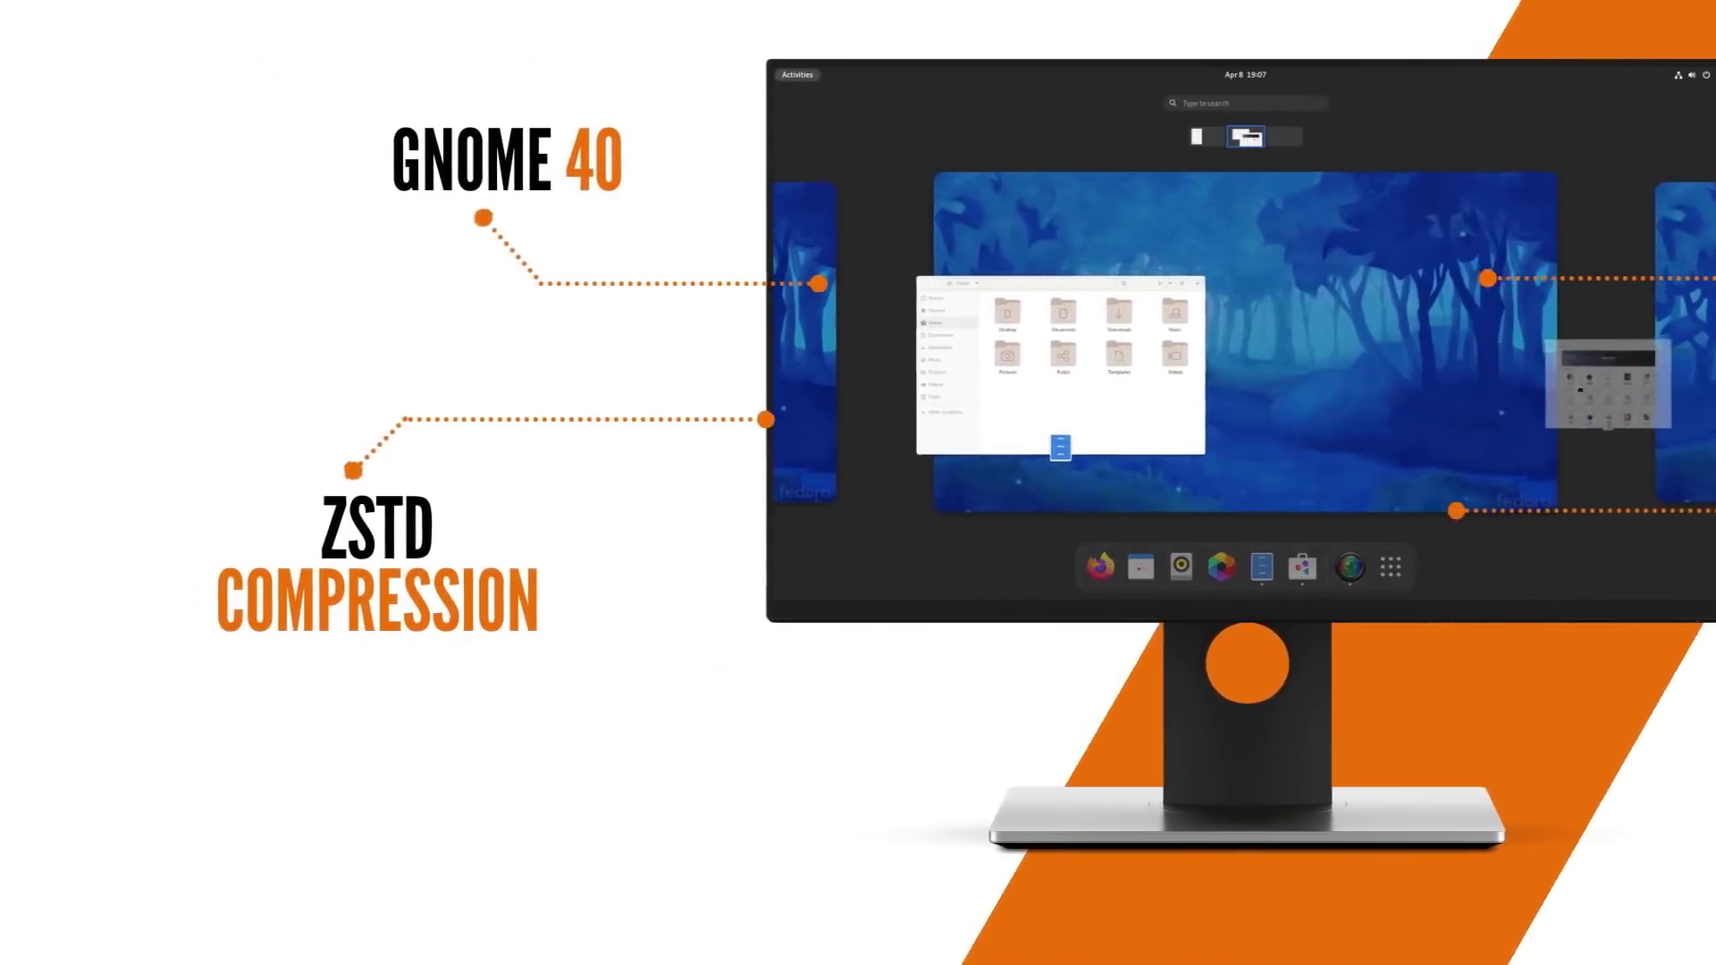
Move the Software window to the next workspace, open that workspace, and reposition the window on its desktop
drag(1580, 390, 1278, 143)
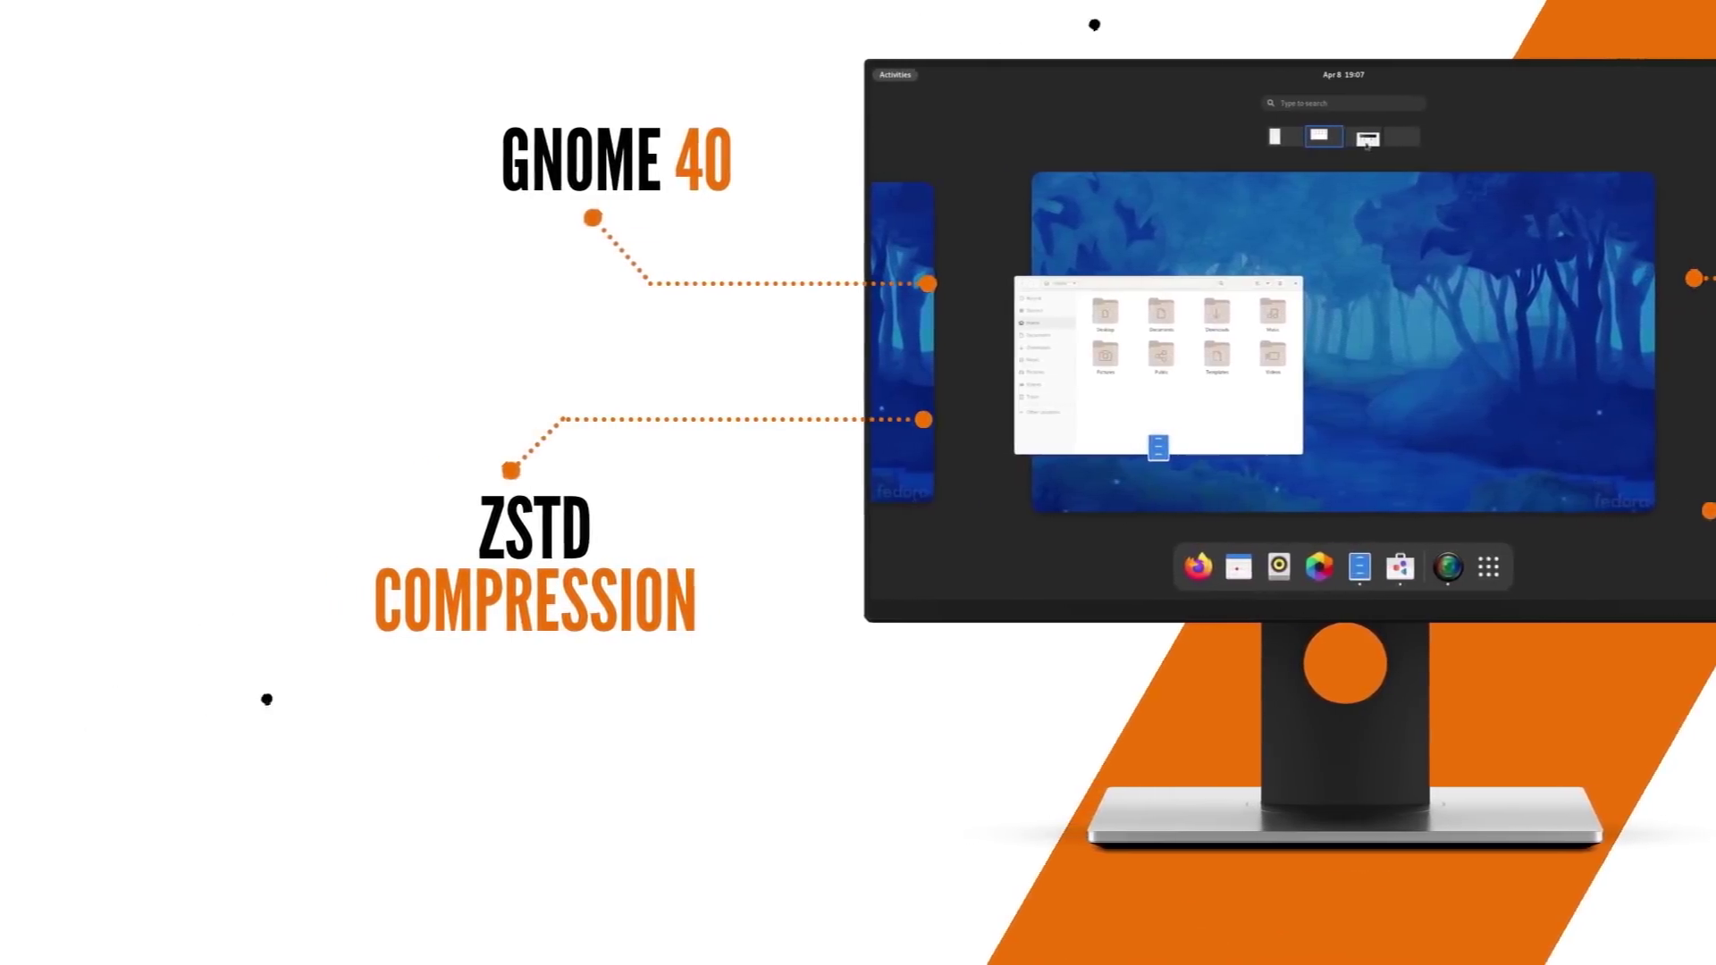
click(1366, 140)
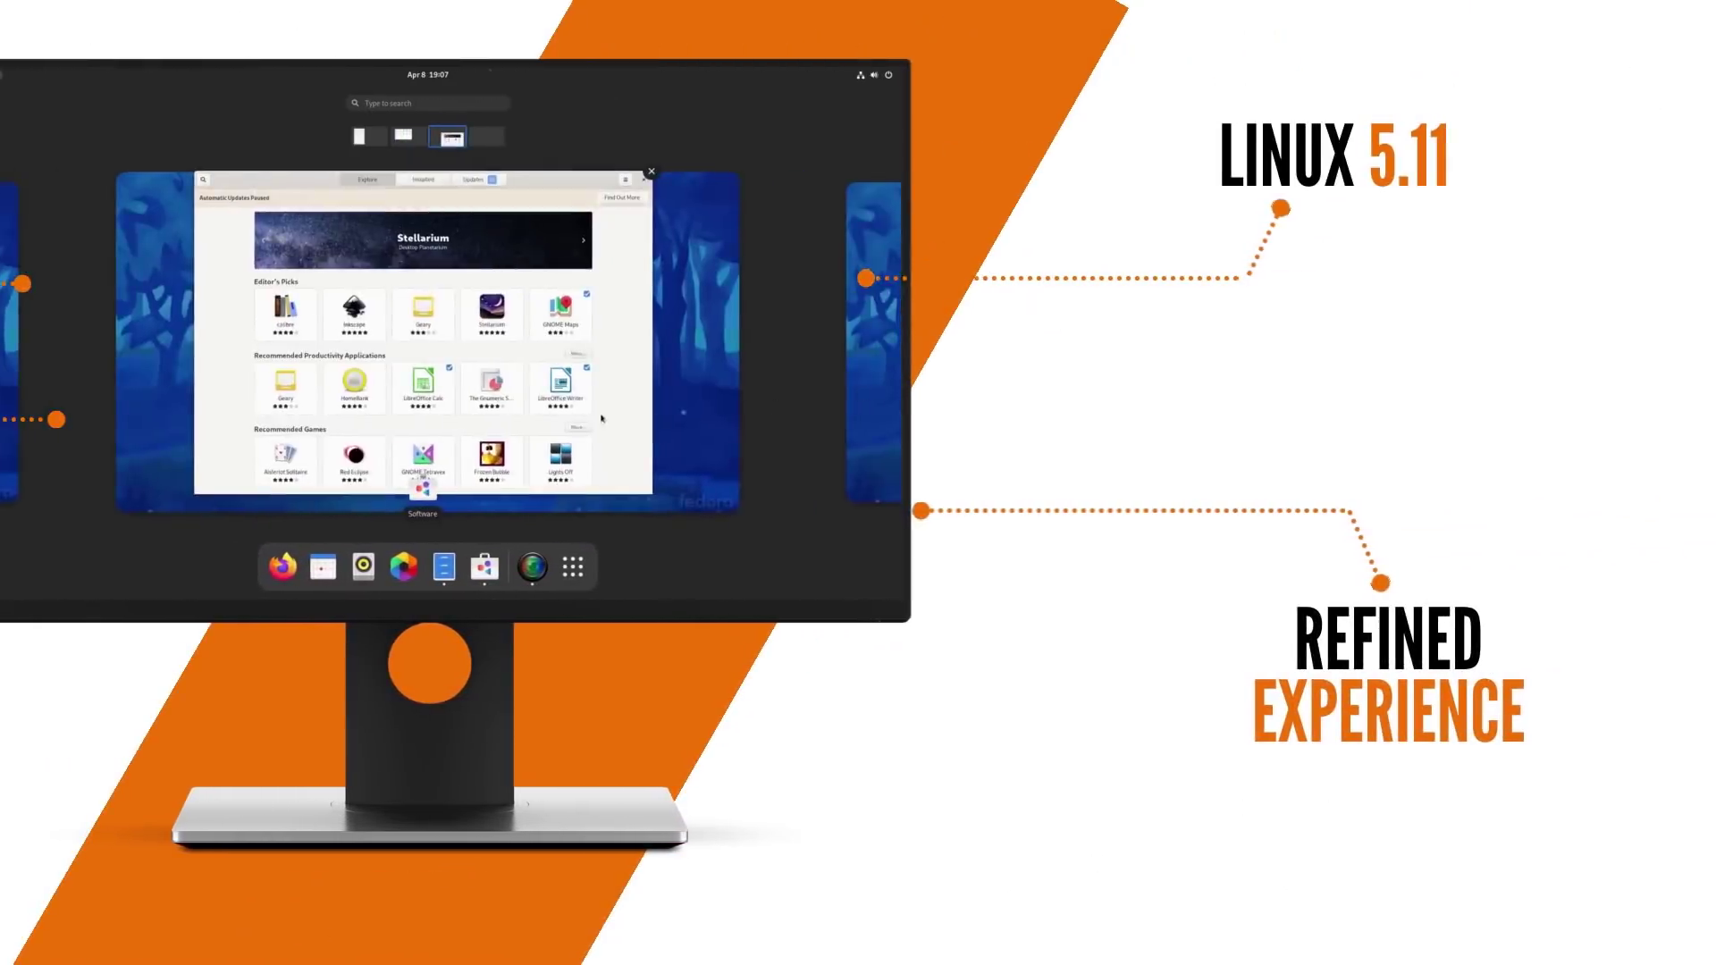
click(601, 418)
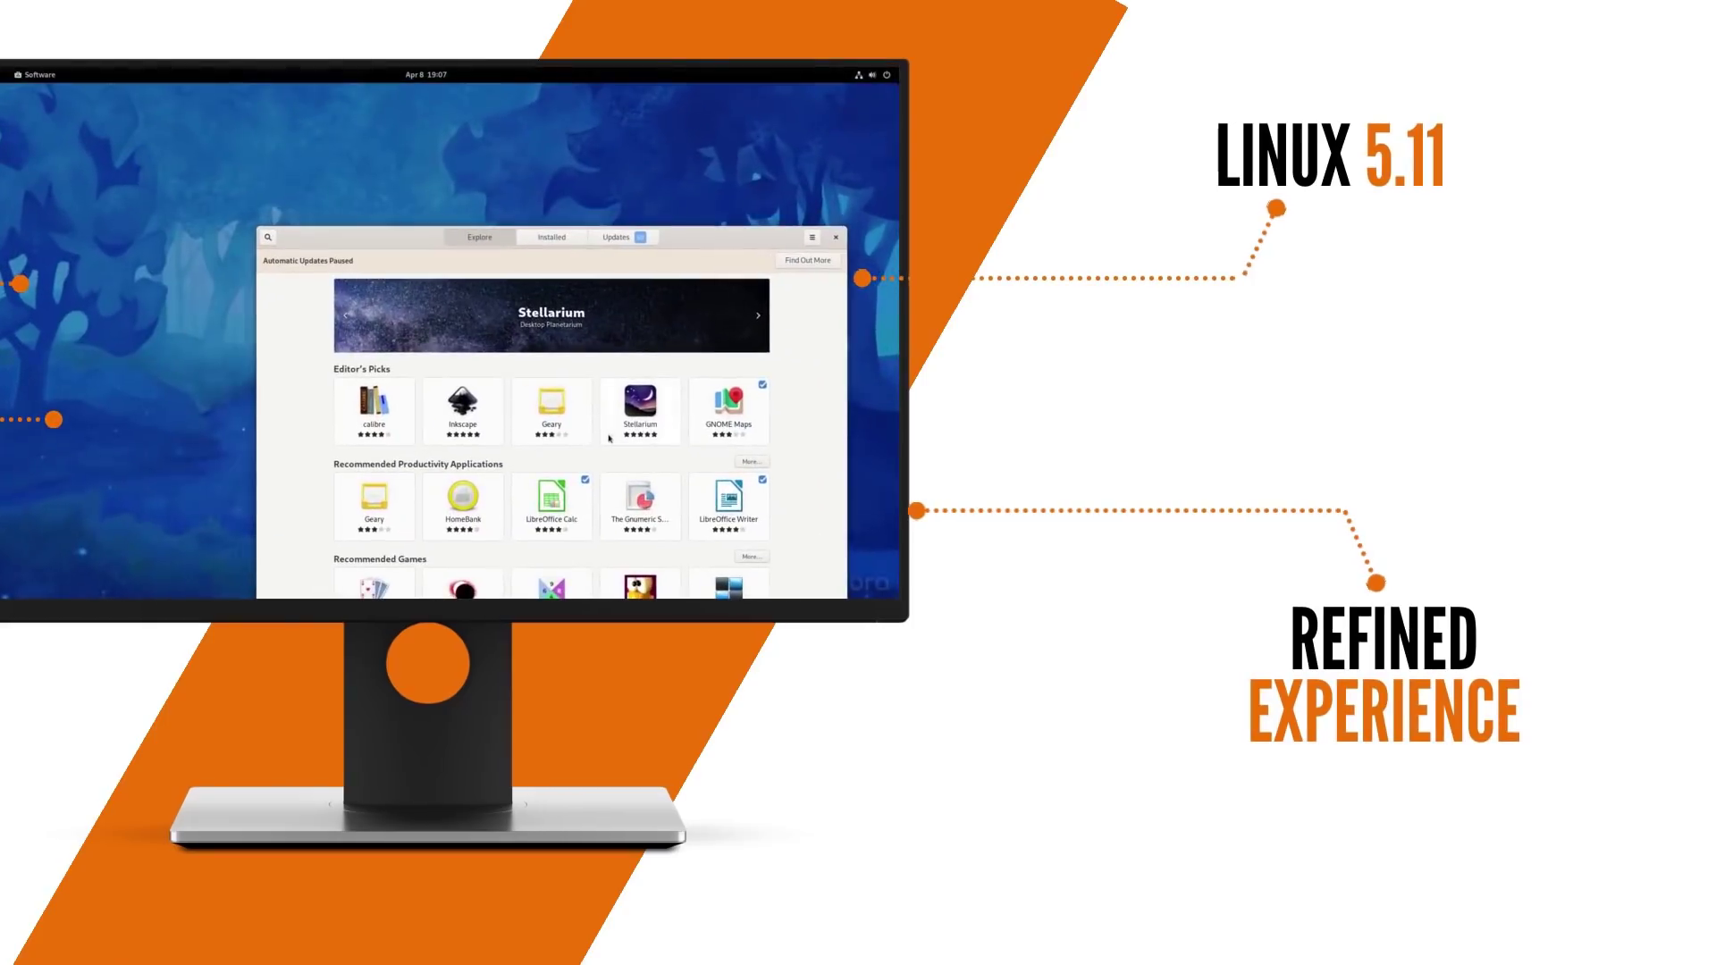
drag(380, 242, 283, 135)
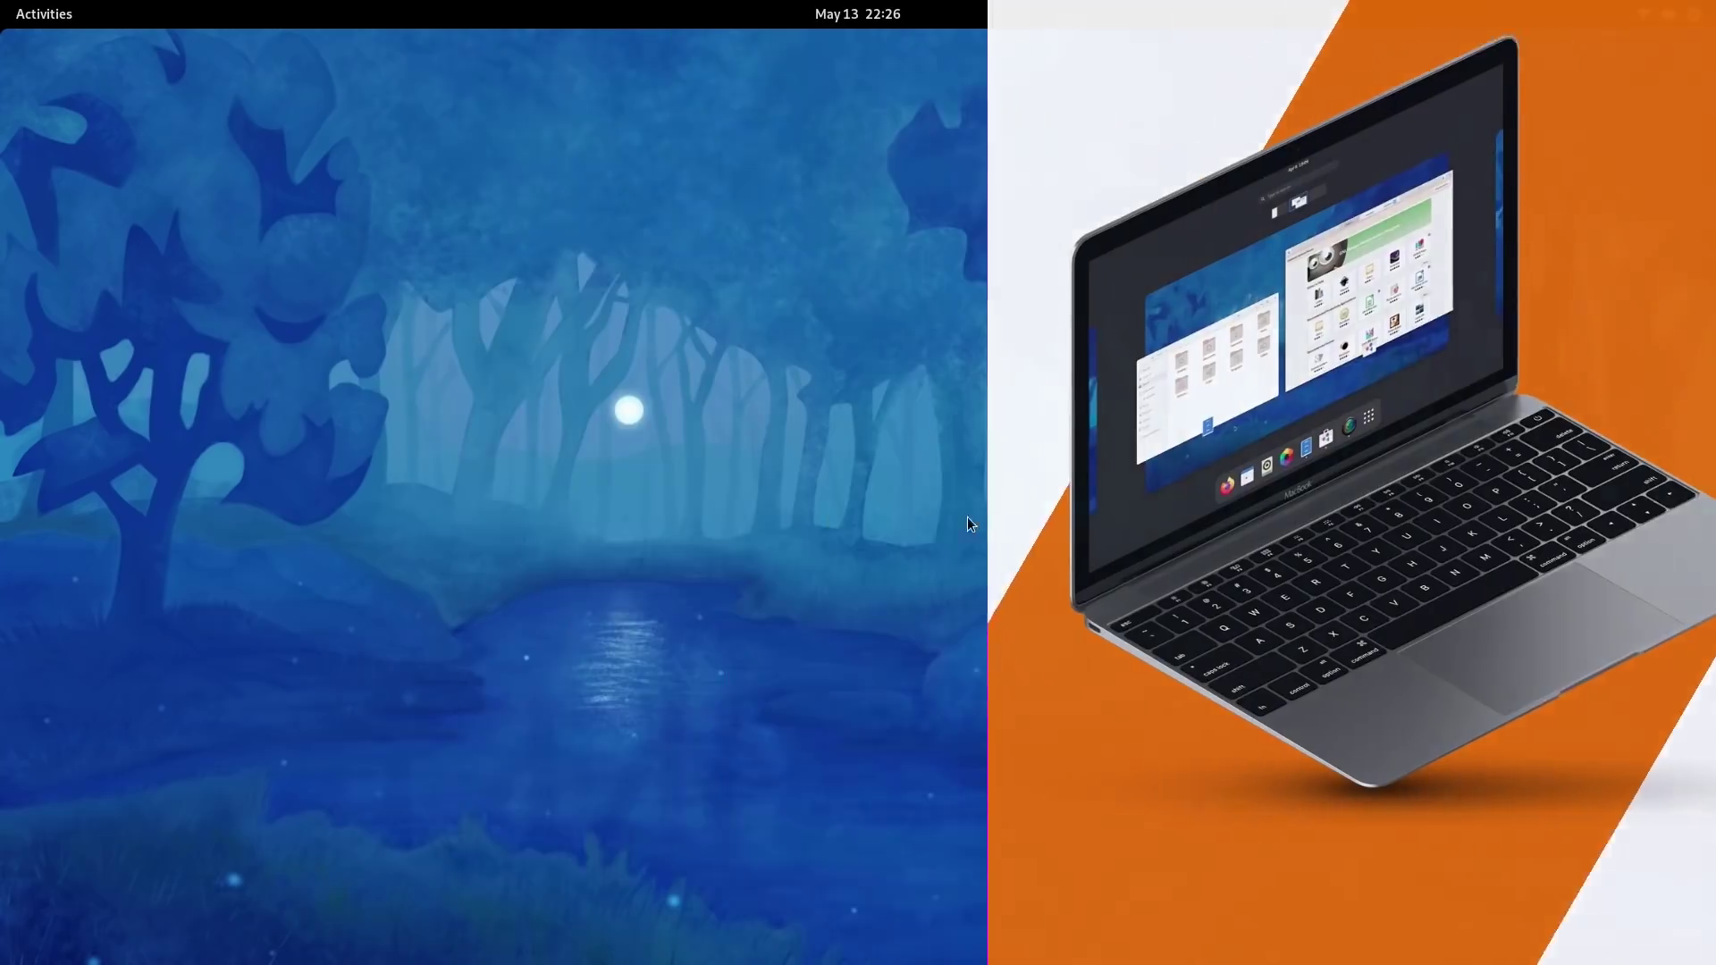
Browse both pages of the application grid and return to the workspace overview
key(super)
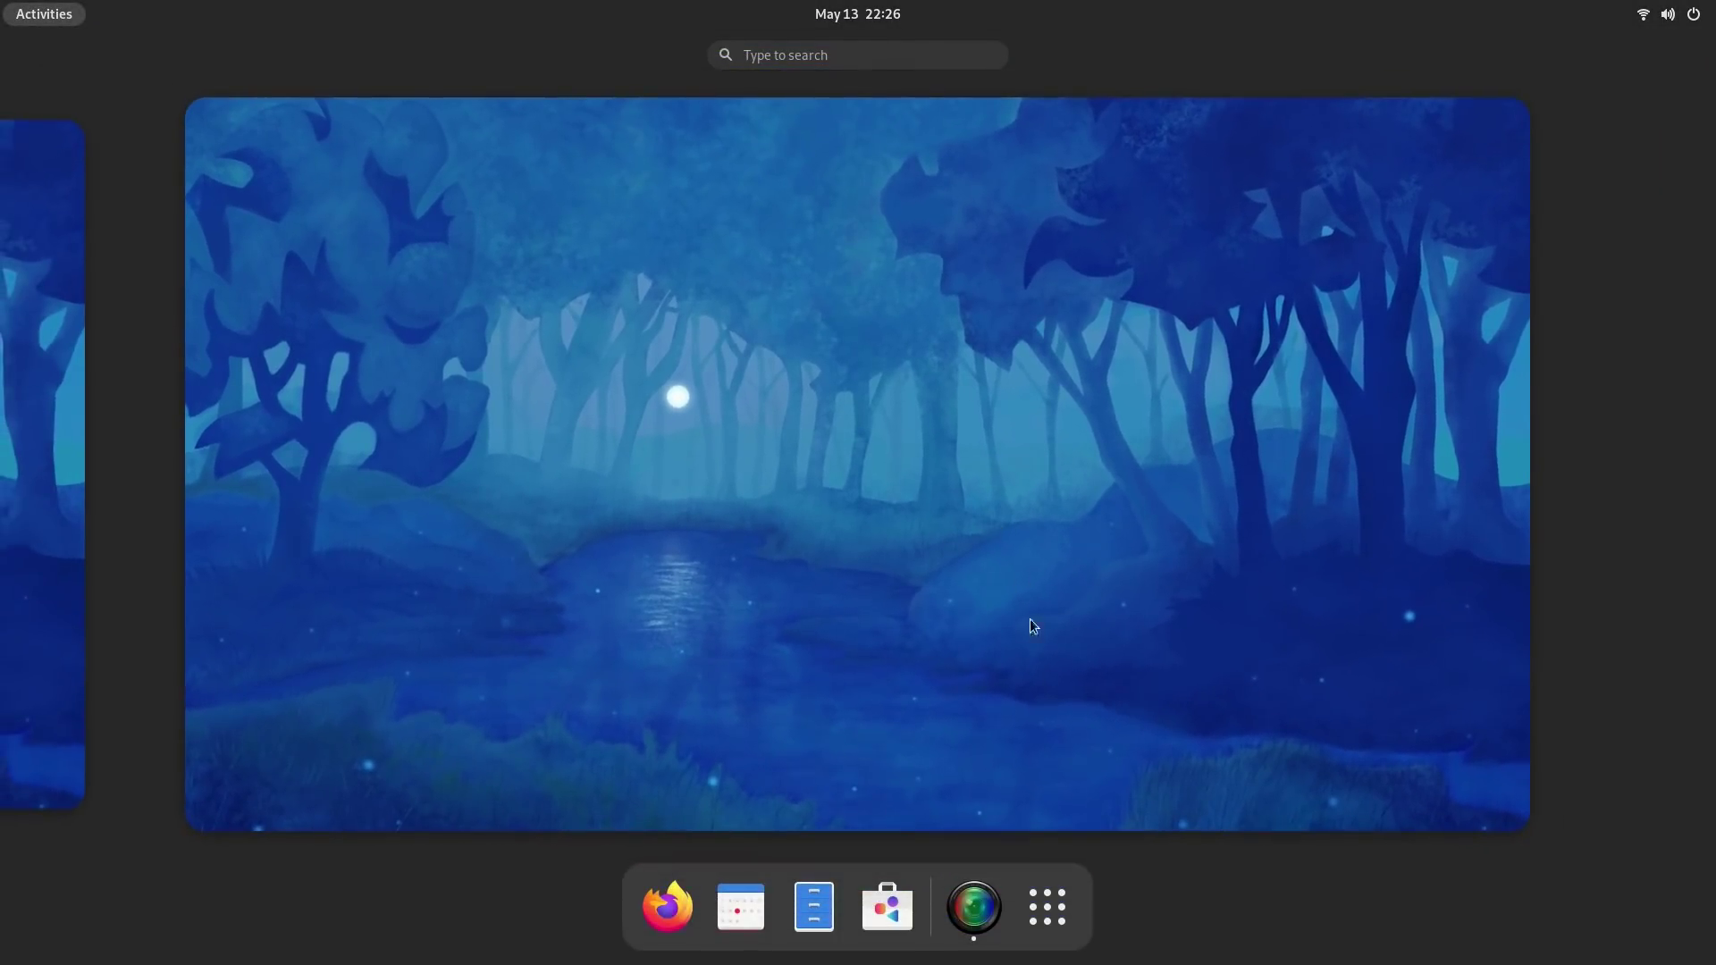
click(1053, 899)
scroll(957, 652, down, 1)
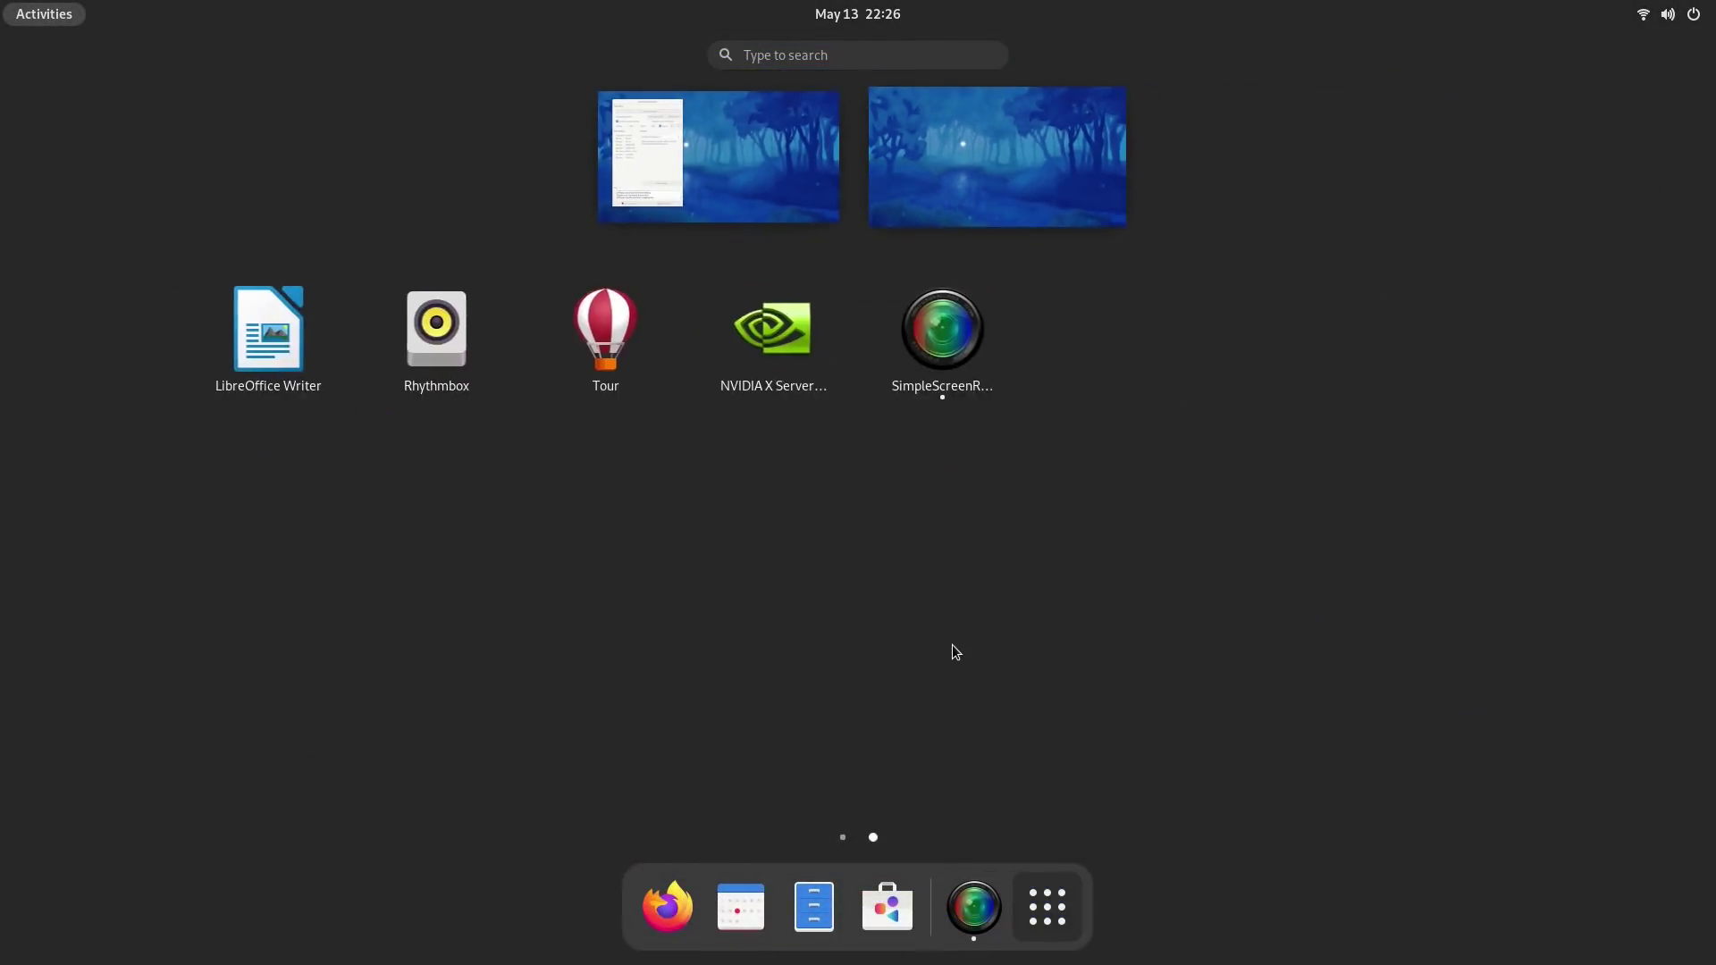
scroll(952, 645, up, 1)
click(1037, 877)
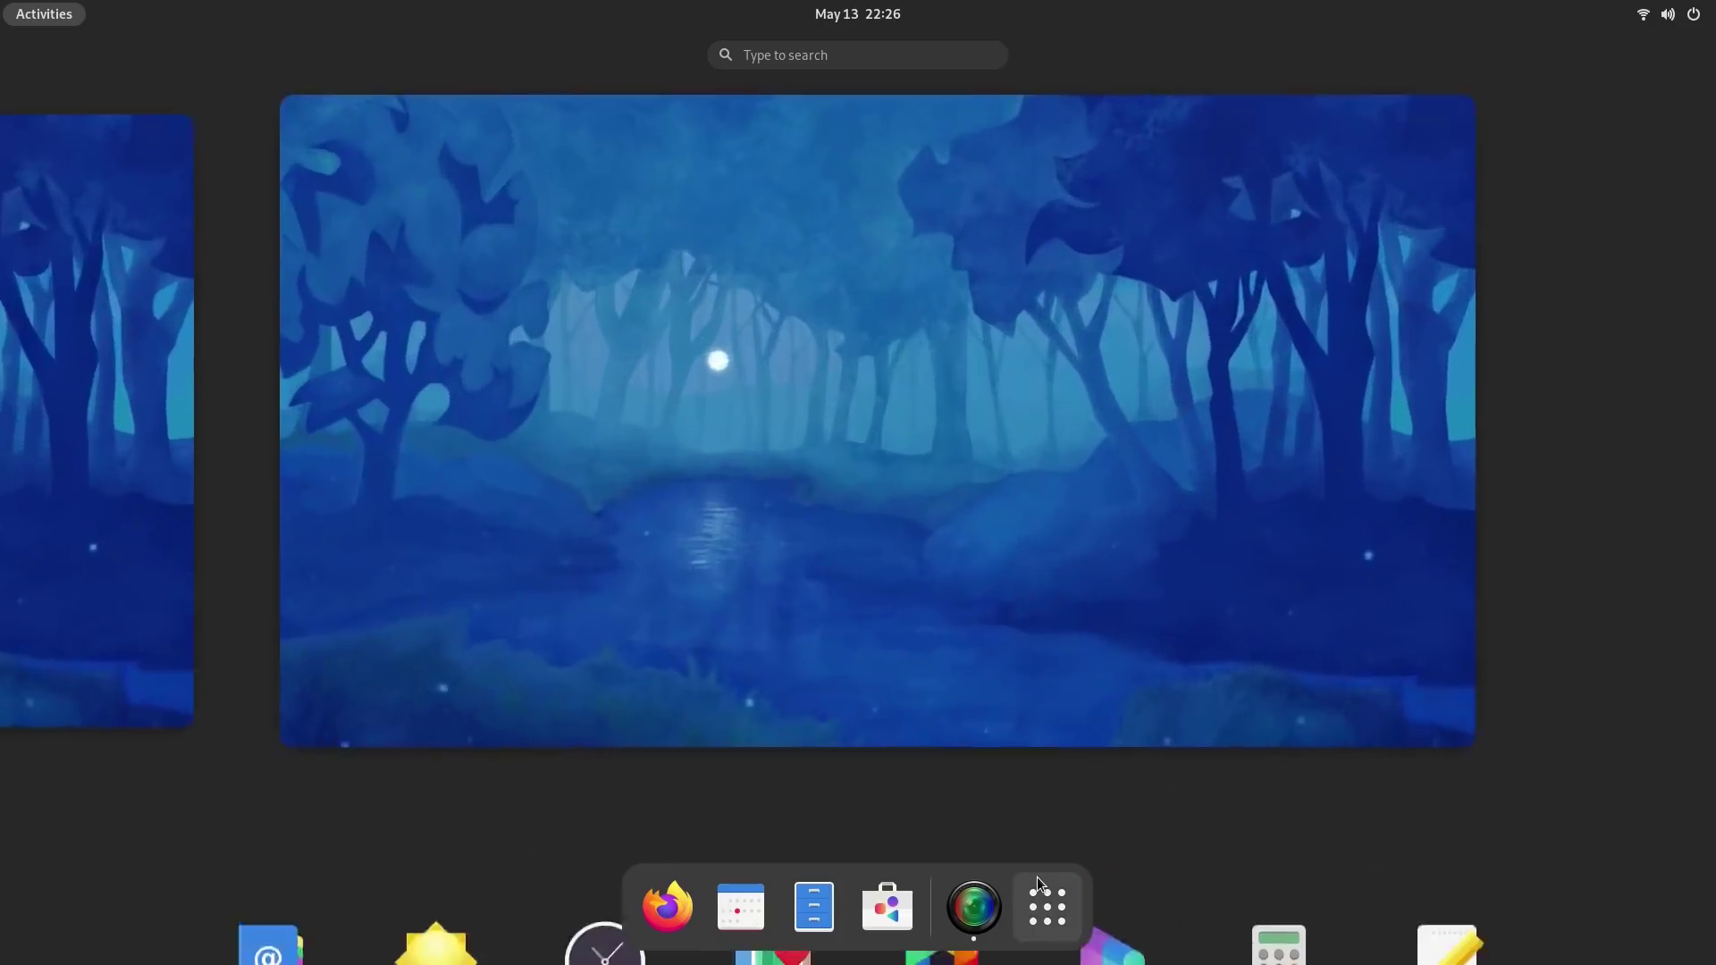
click(897, 721)
key(super)
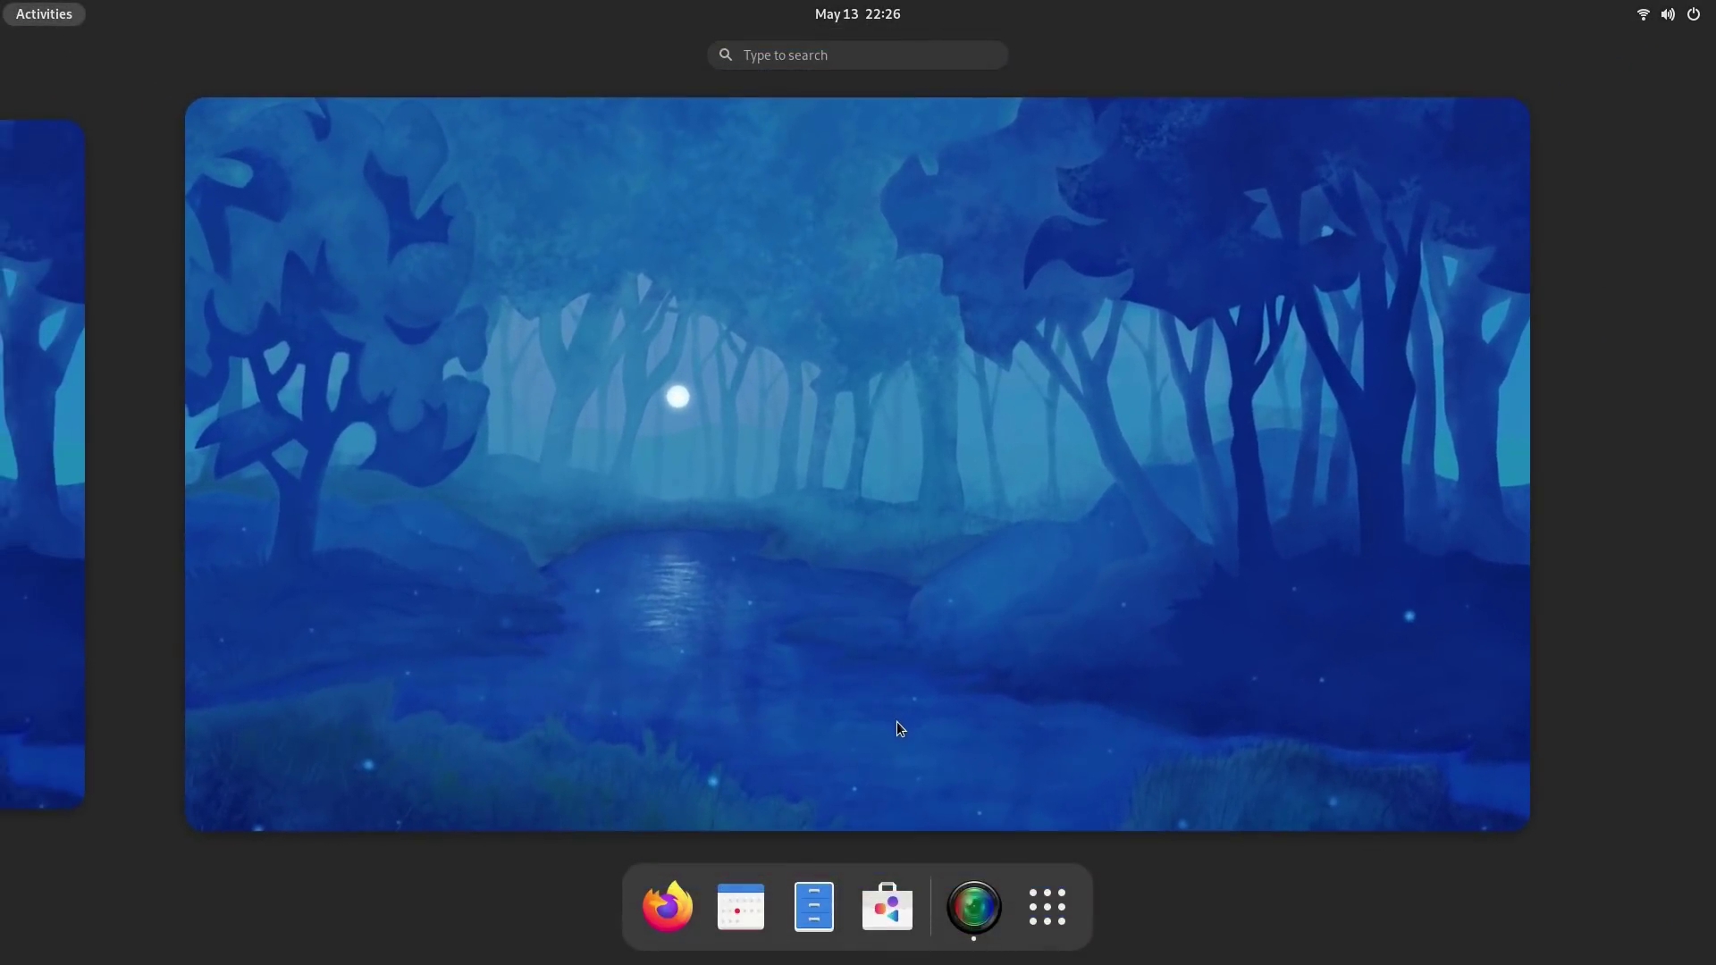
Inspect the system menu and the calendar and notifications panel, closing each one
click(1714, 7)
click(1255, 489)
click(1255, 489)
click(1714, 8)
click(1666, 116)
click(1664, 114)
click(1642, 218)
key(Escape)
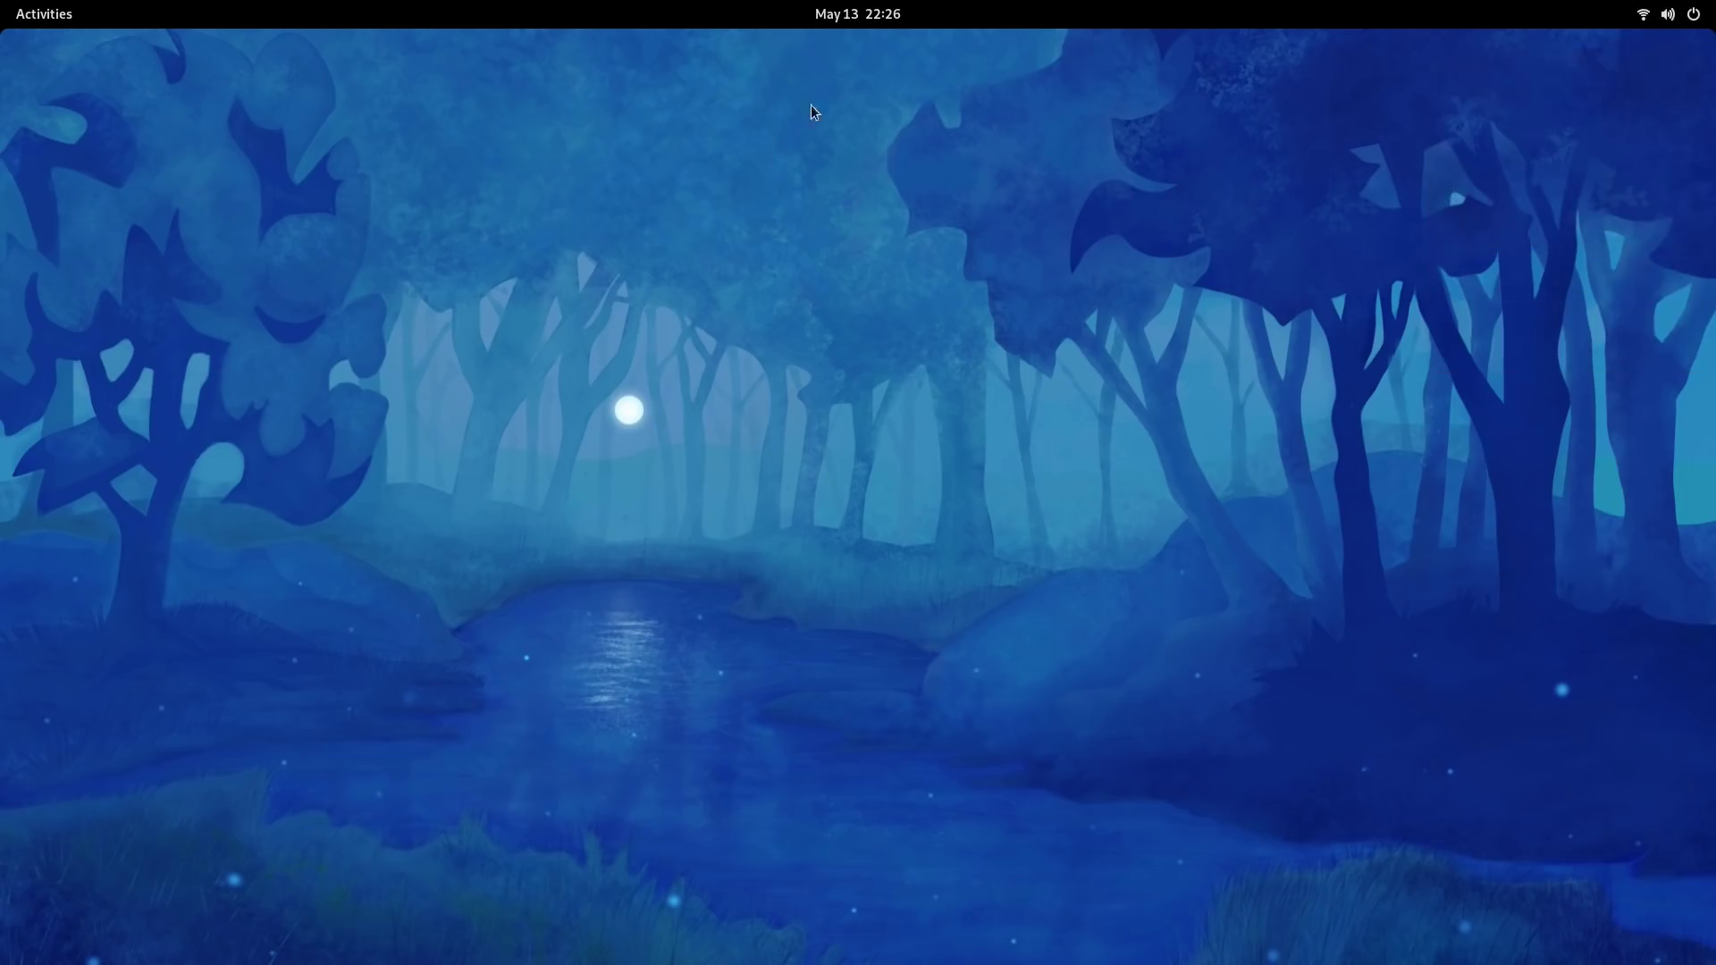
click(856, 14)
click(227, 132)
Launch Files from the application grid and reposition its window on the desktop
mouse_move(3, 8)
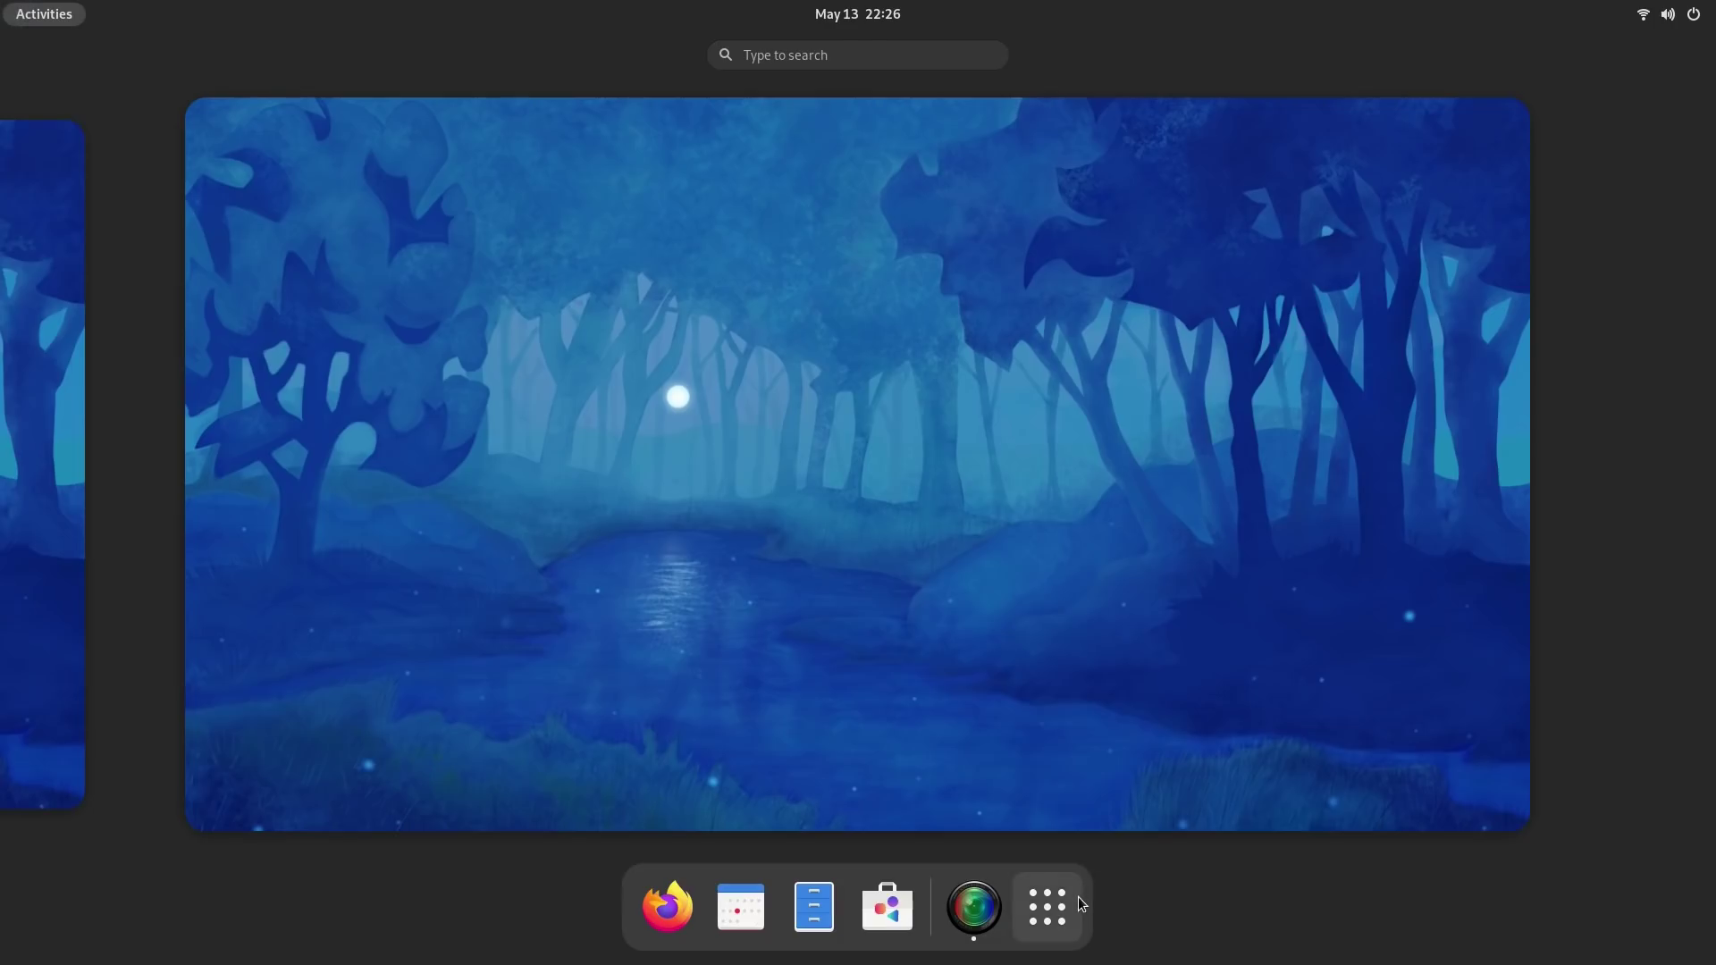
click(1078, 897)
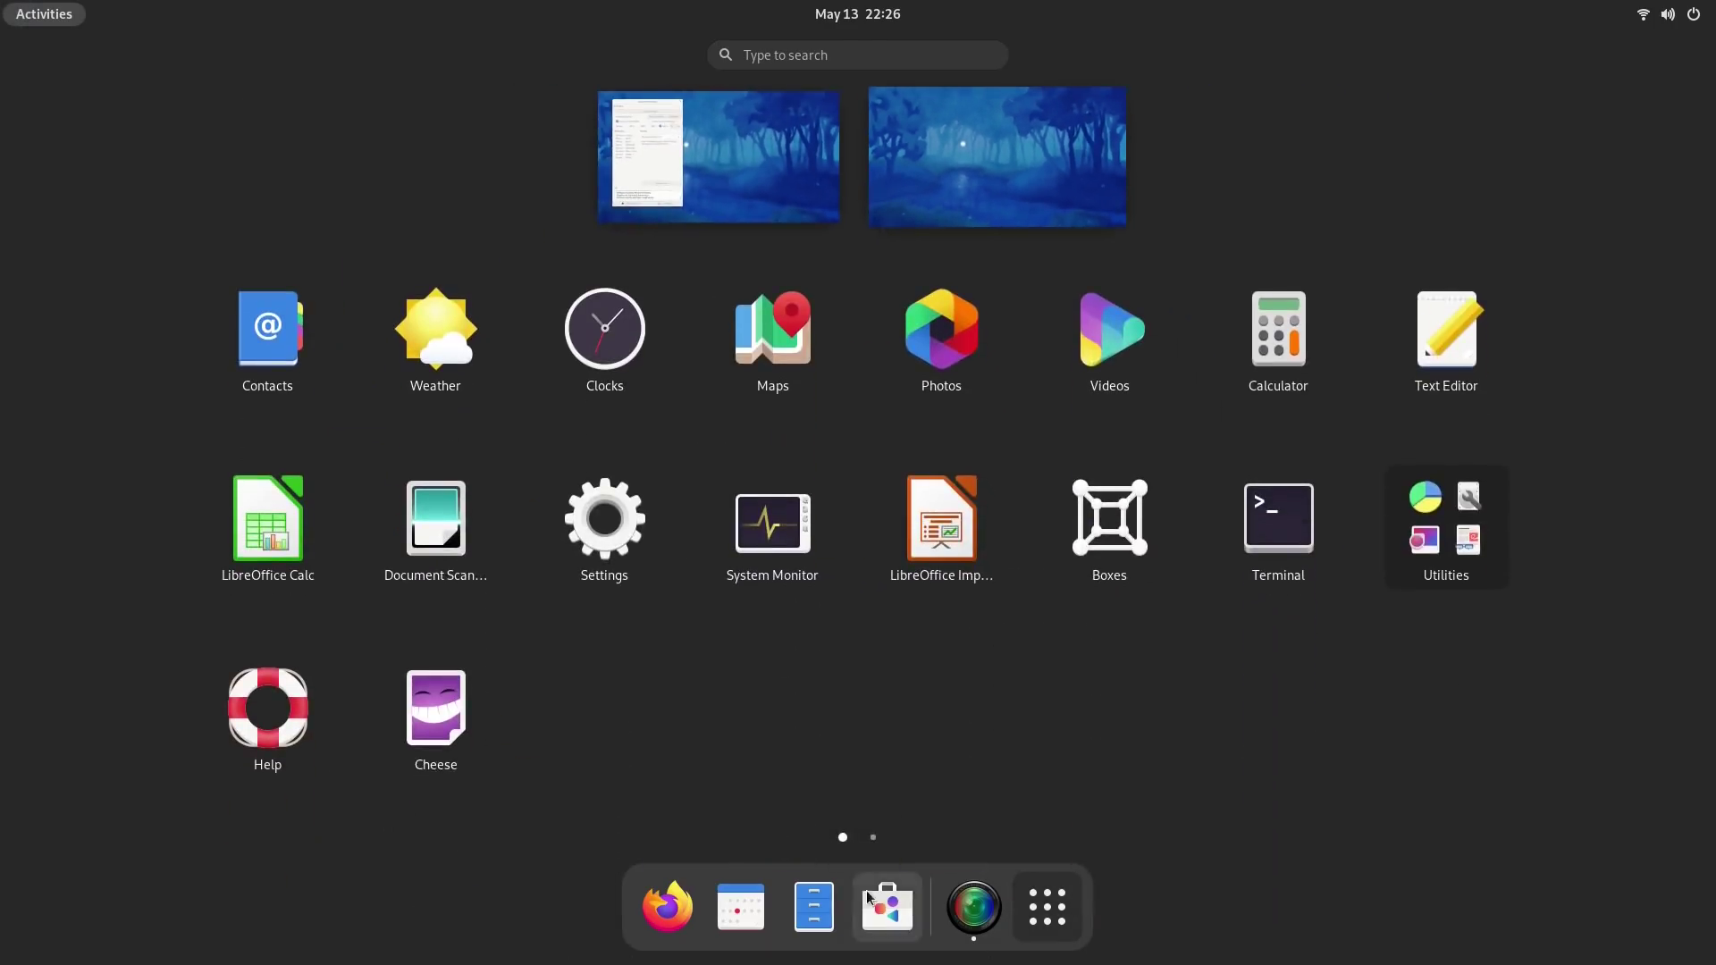
click(824, 904)
drag(681, 212, 731, 194)
click(1246, 181)
click(1246, 181)
Launch Software and arrange both windows, with Files in the desktop's upper-left corner and Software overlapping its lower-right part
key(super)
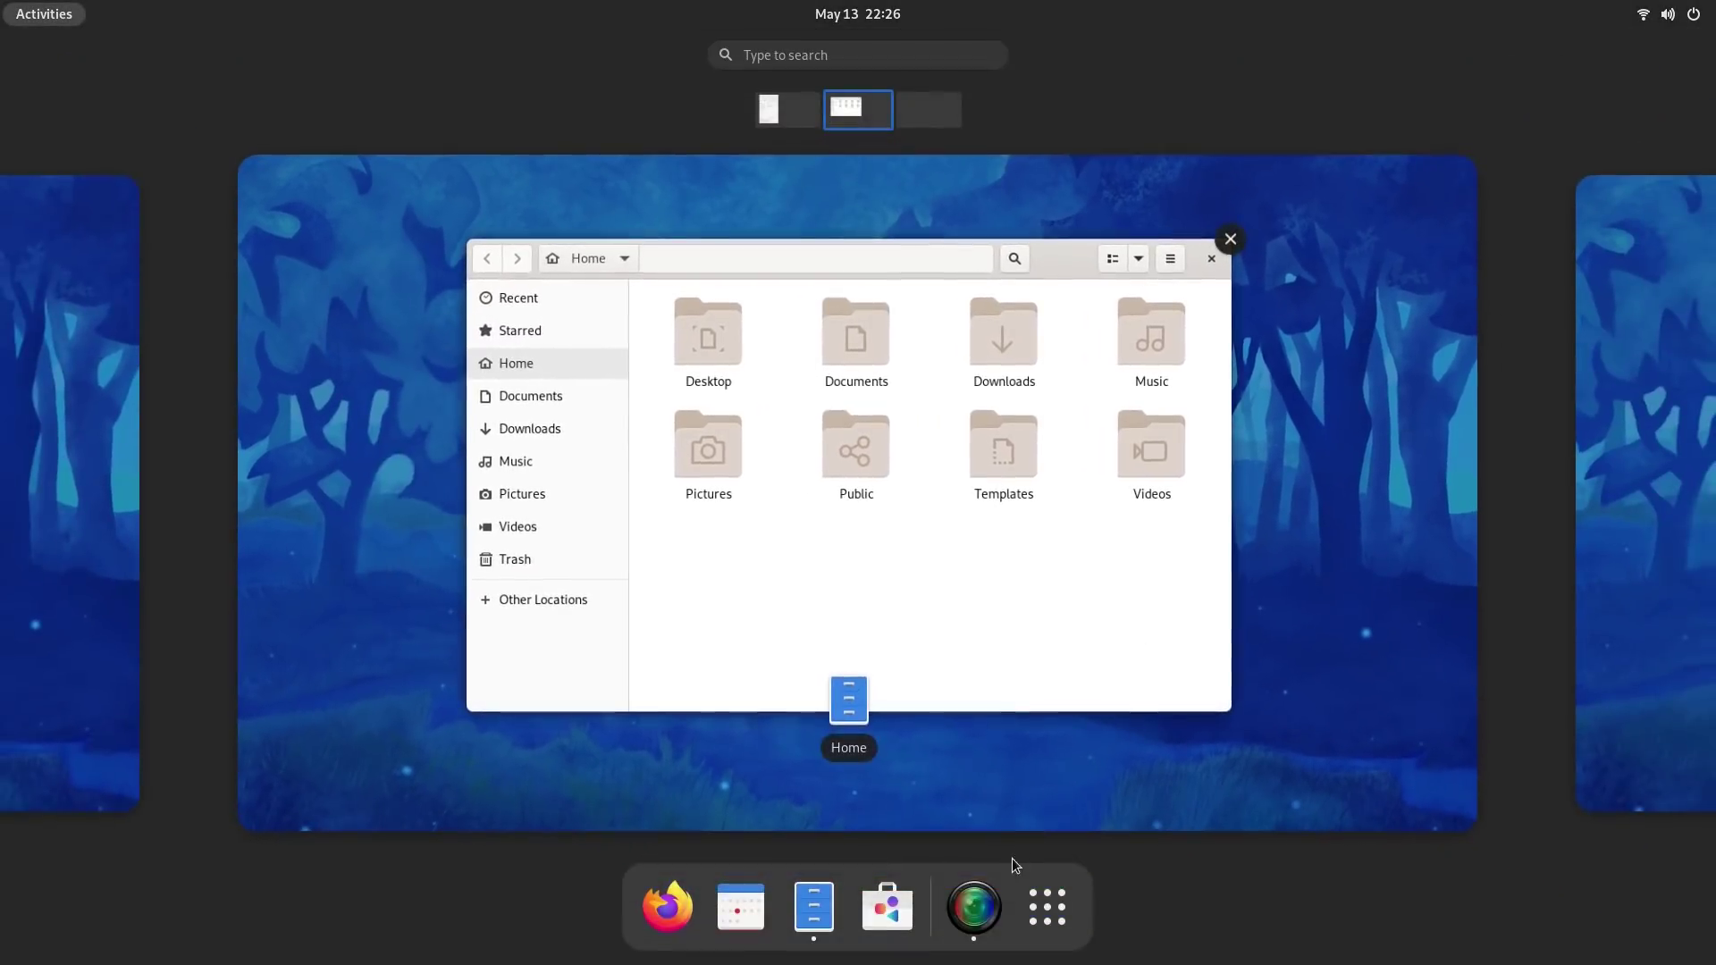
click(908, 898)
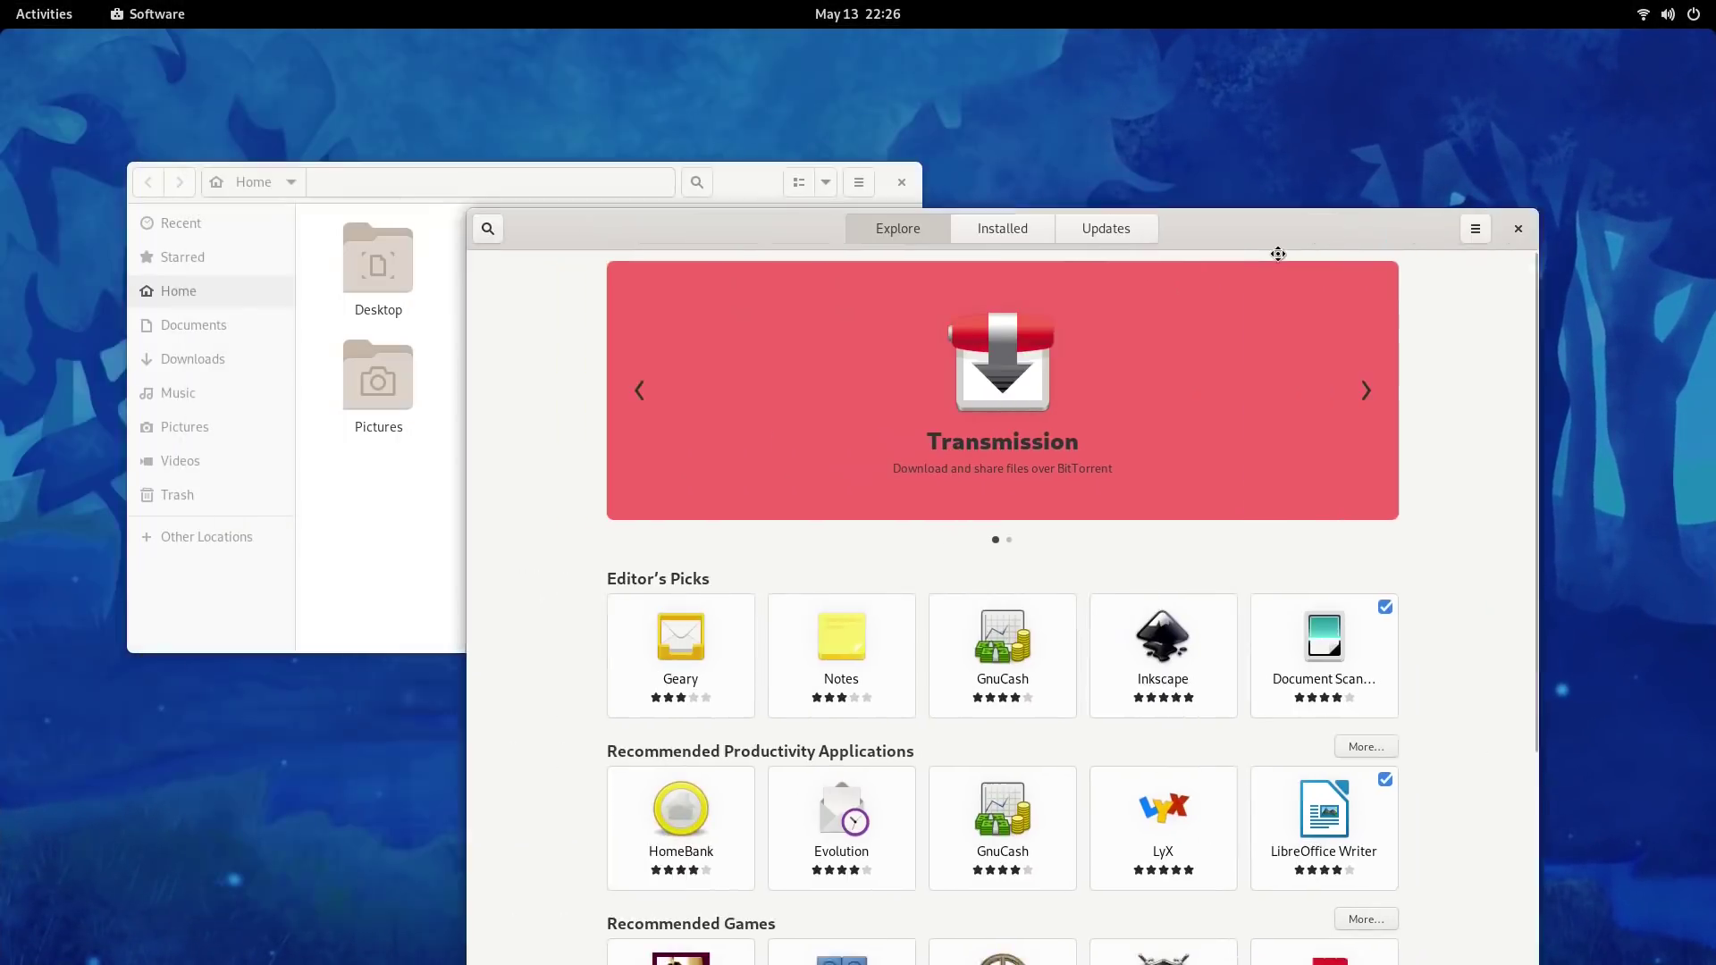
drag(733, 194, 576, 32)
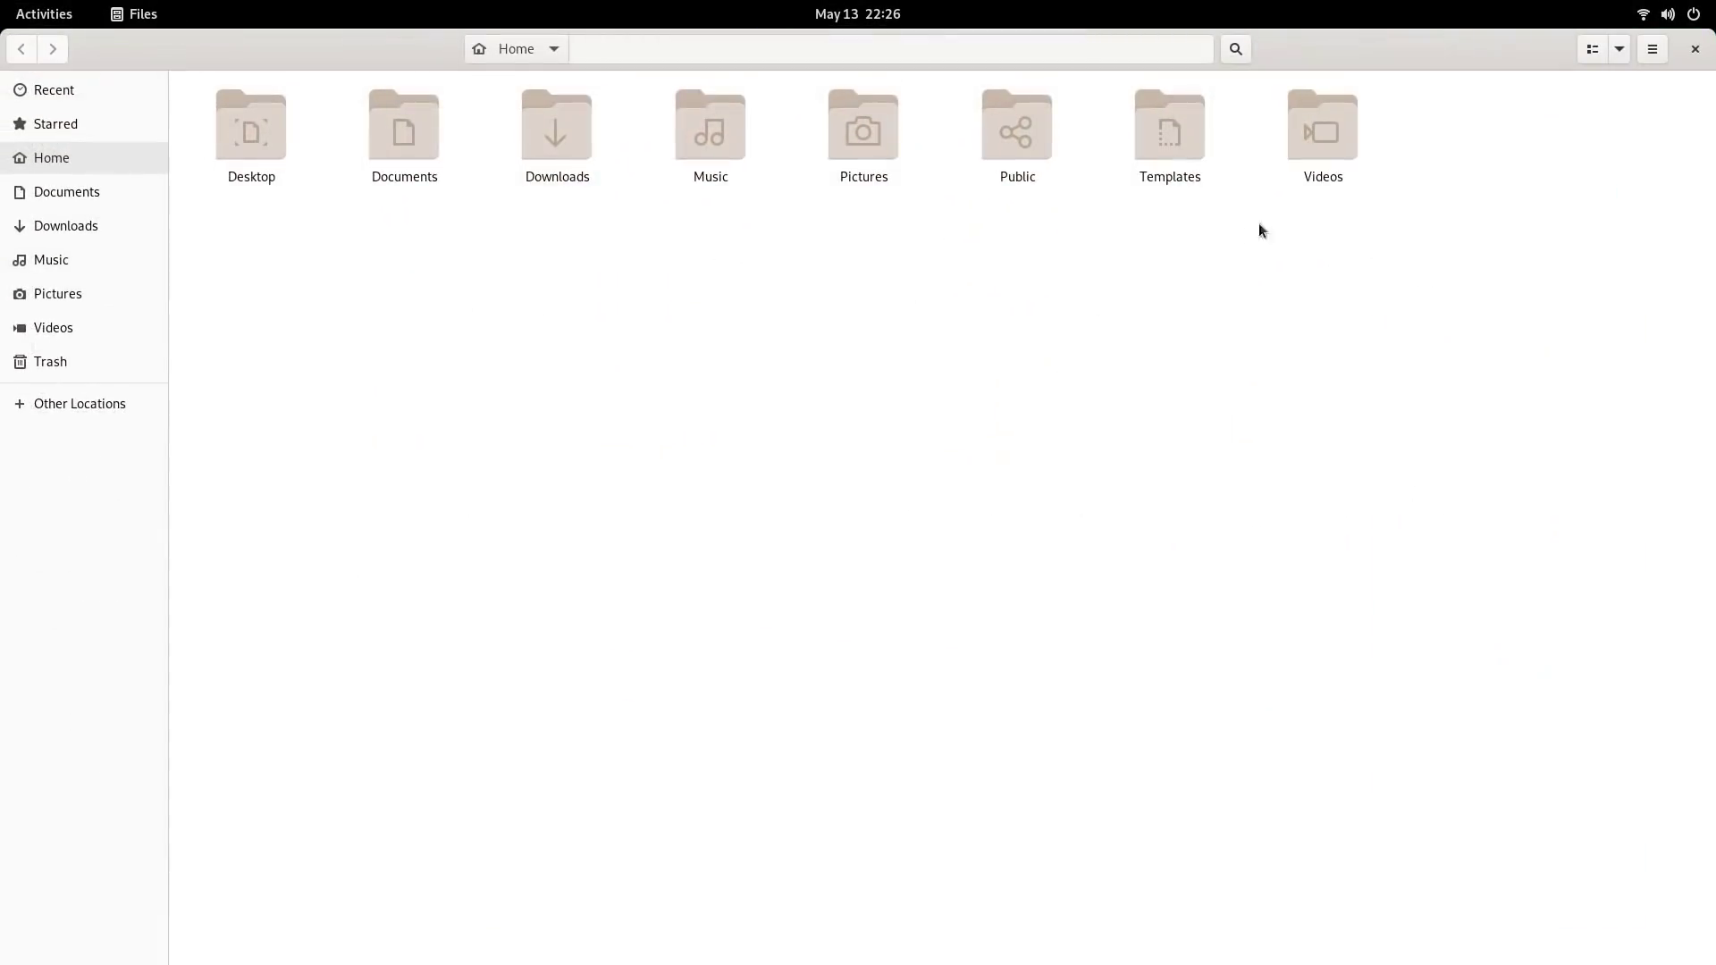
double_click(1487, 58)
drag(1383, 223, 1457, 163)
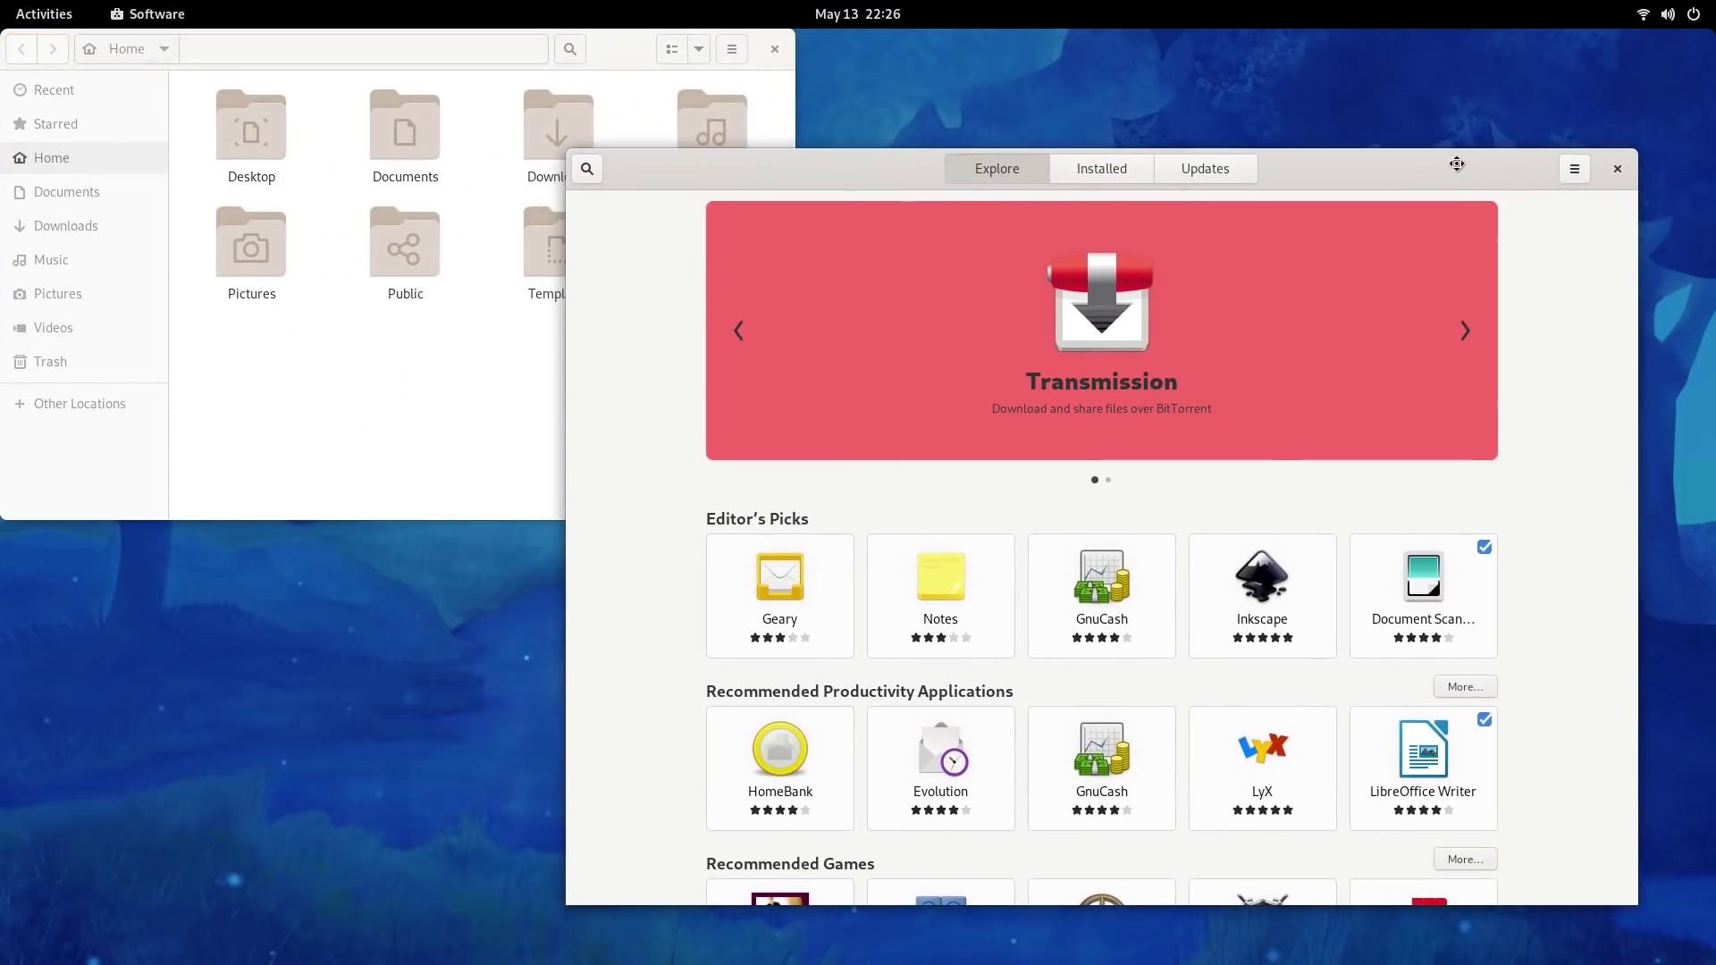
Look through the Software Explore page, including its featured banners, editor's picks, recommended applications and categories
scroll(1177, 621, down, 4)
scroll(1178, 621, up, 4)
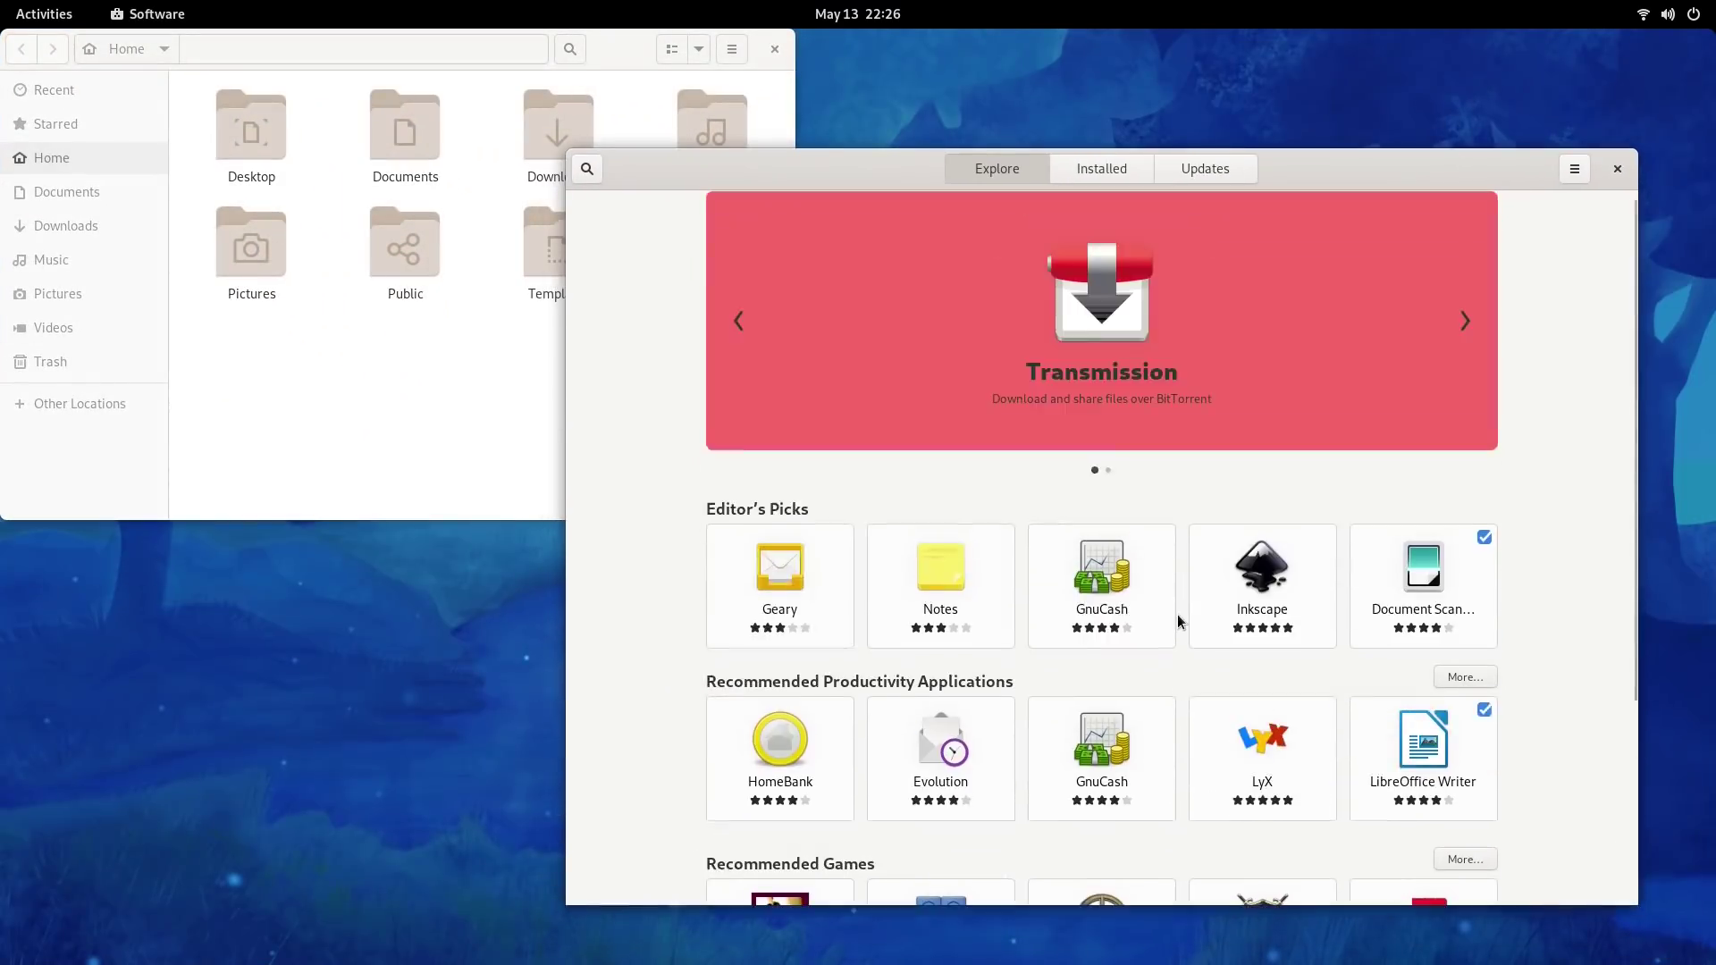
click(1462, 329)
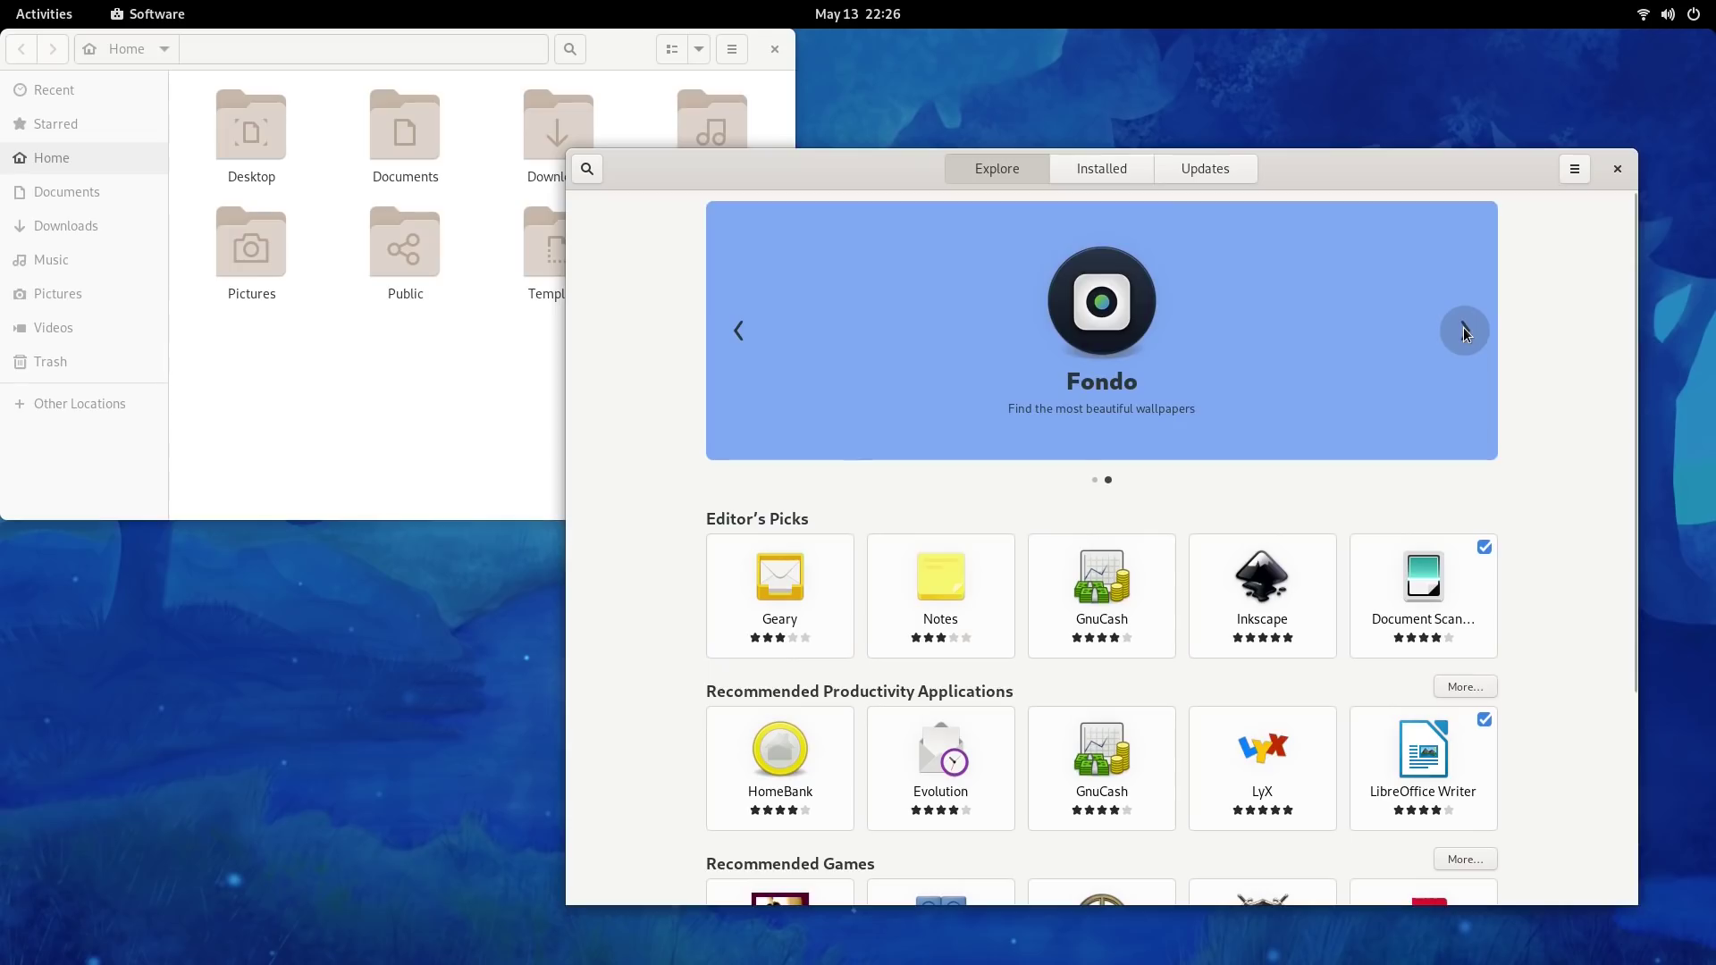
click(1462, 329)
scroll(1358, 693, down, 4)
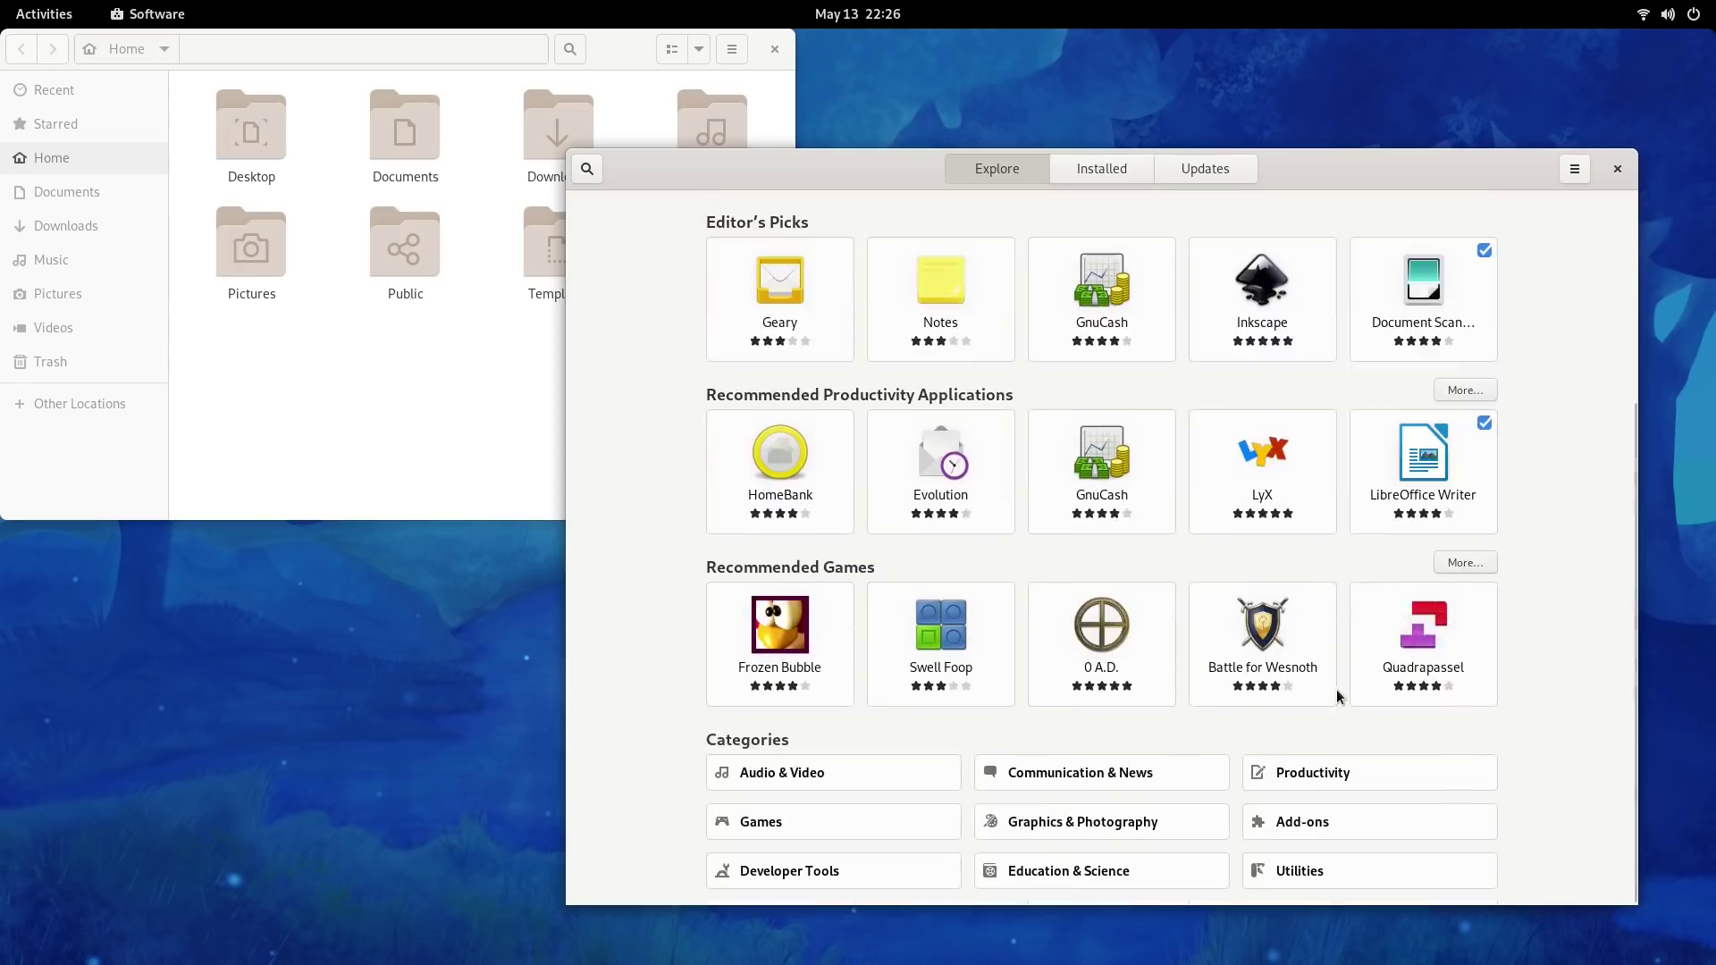
View the screenshots on the 0 A.D. game's details page and return to the beginning of the Explore page
click(1079, 630)
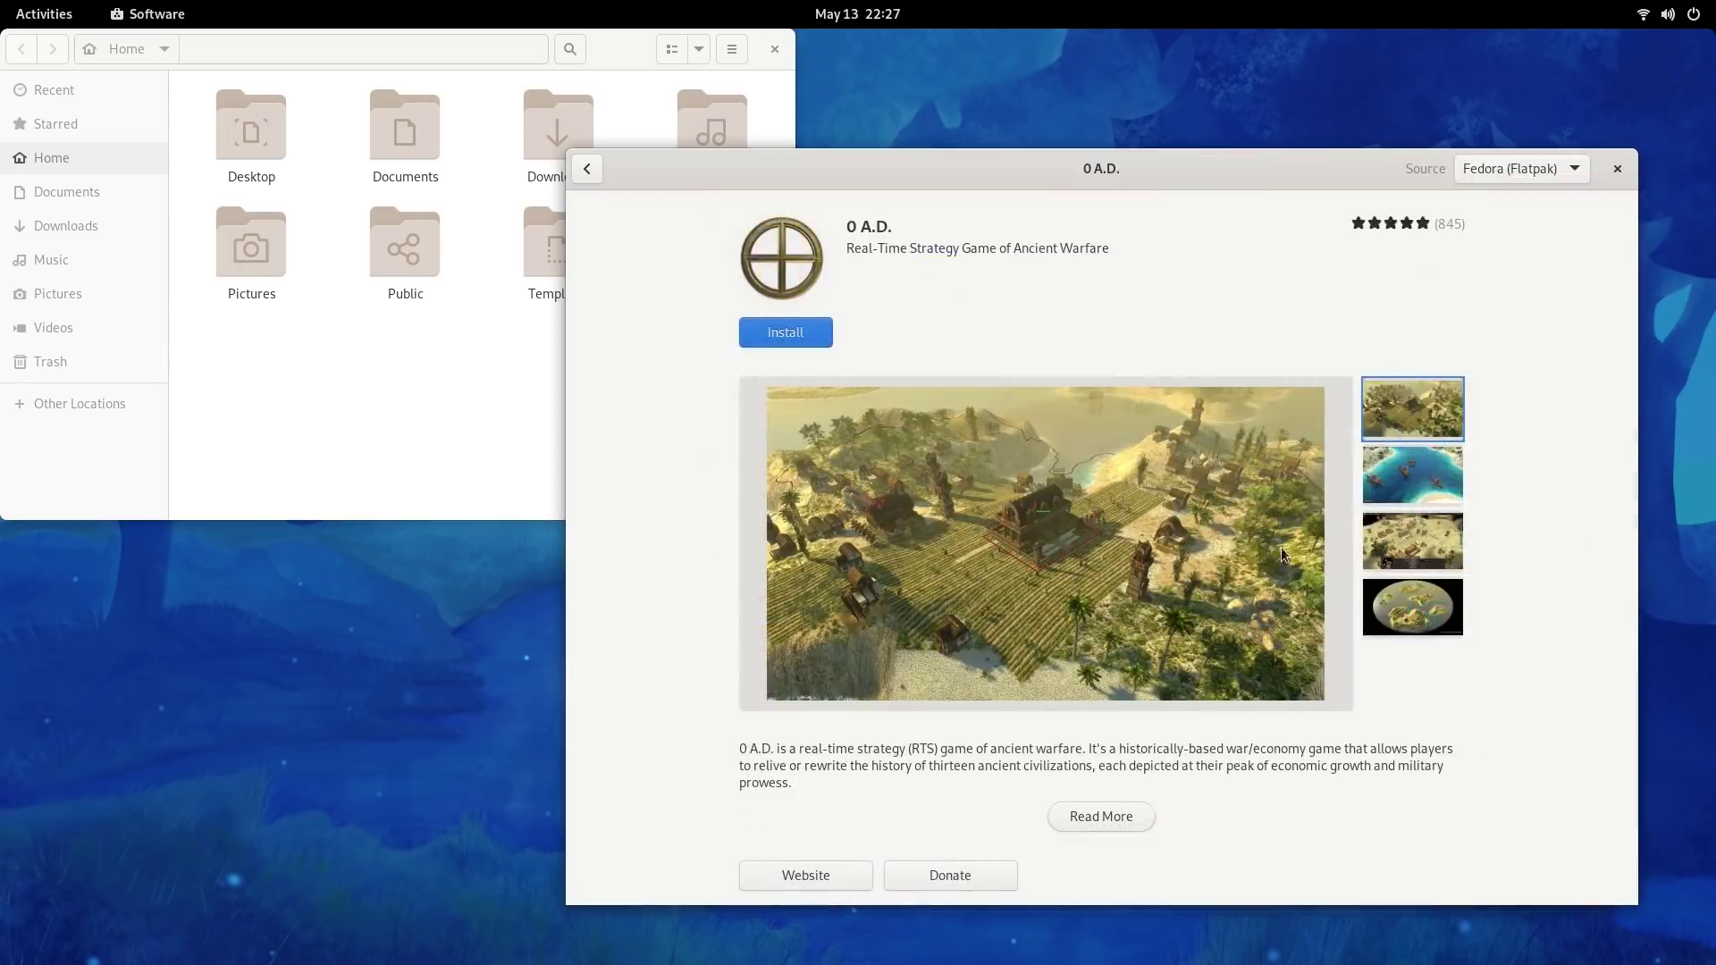
click(1423, 491)
click(1420, 549)
click(1411, 601)
click(587, 170)
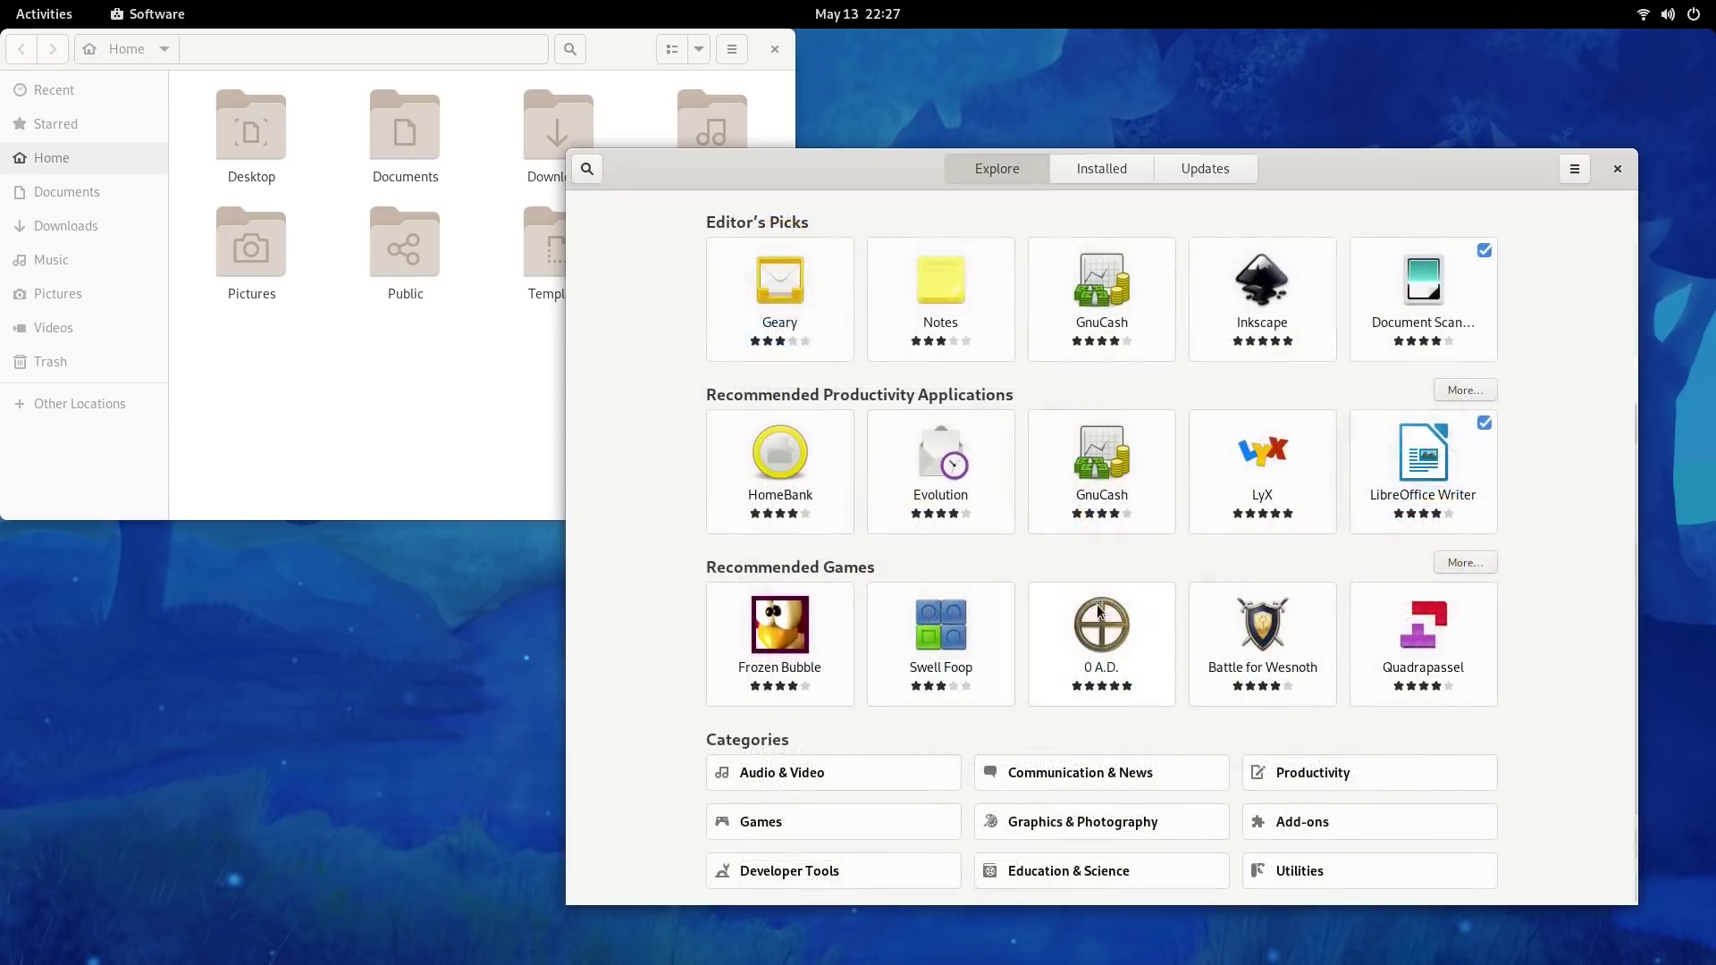
scroll(1104, 617, up, 3)
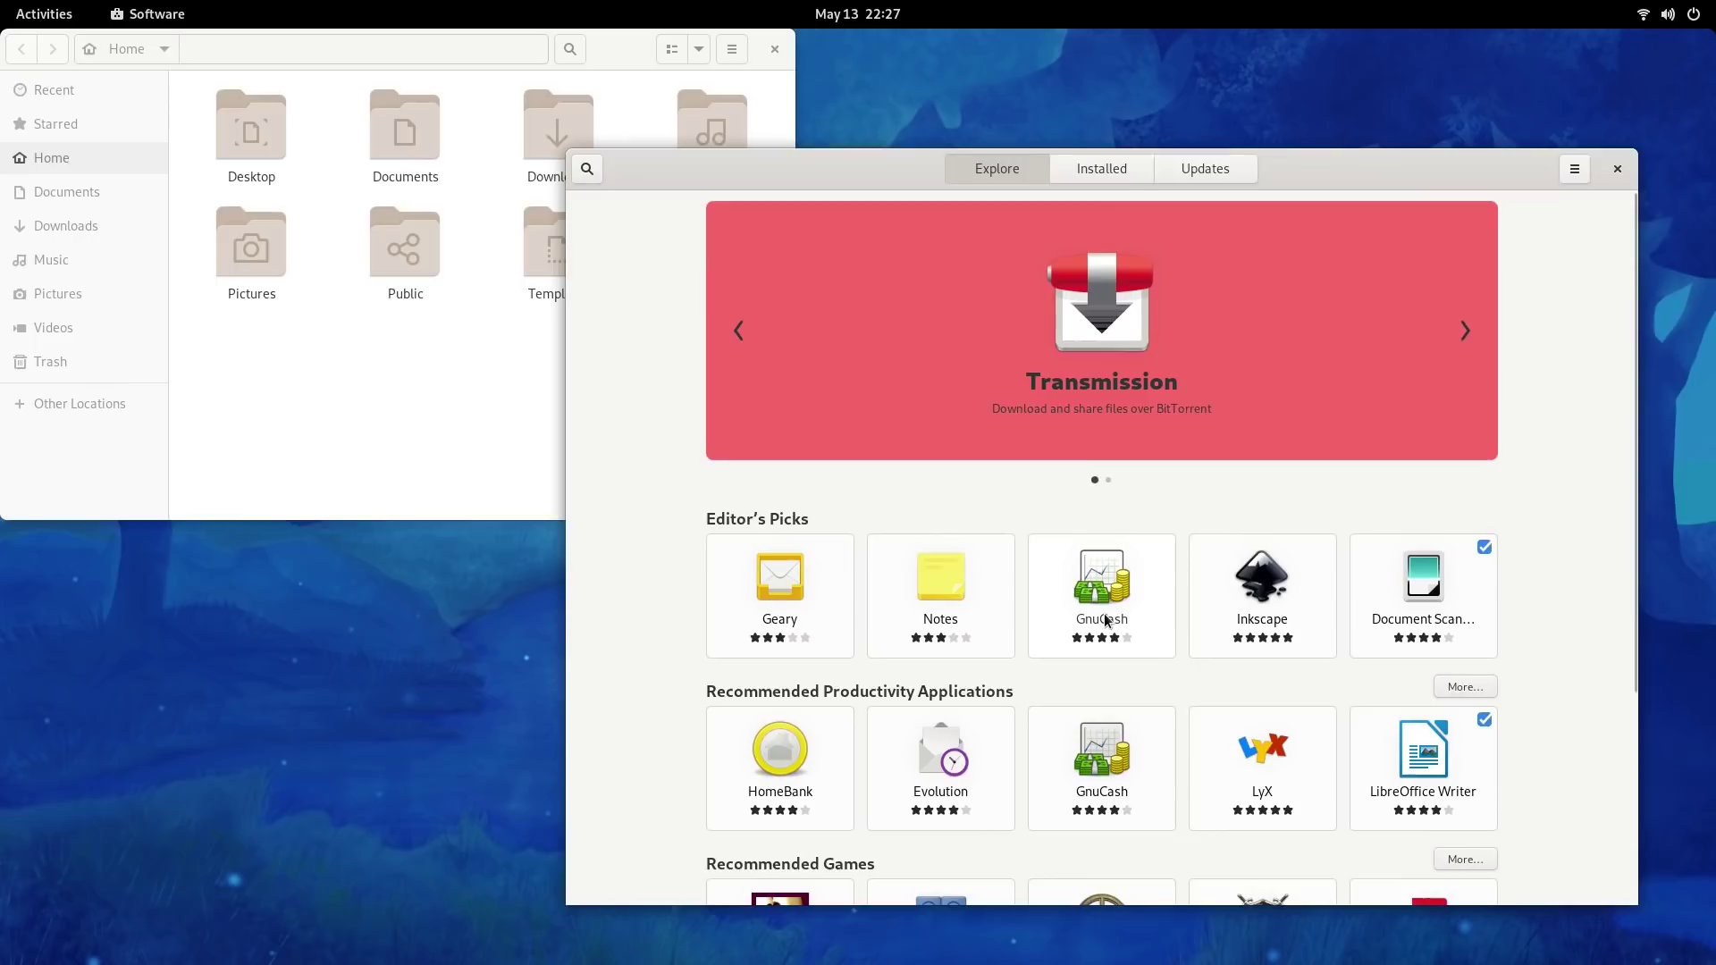
Move the Files window to the next workspace, view it there, and switch back to the Software window's workspace
key(super)
drag(438, 501, 1611, 463)
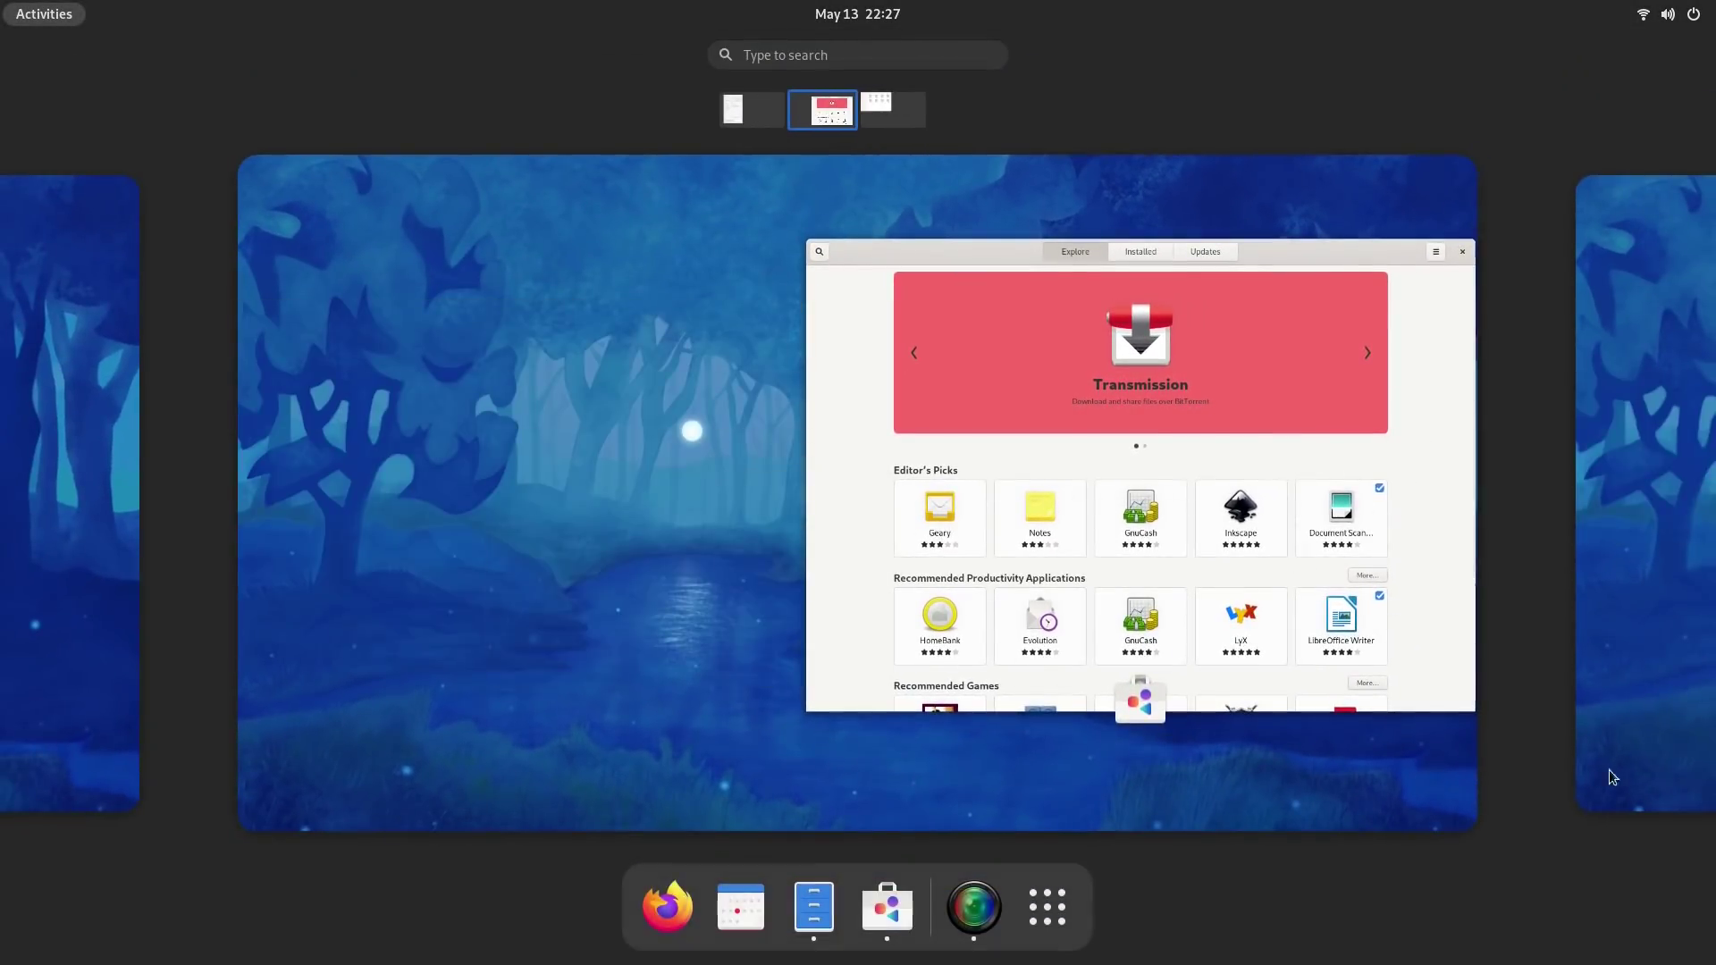
scroll(1342, 760, down, 1)
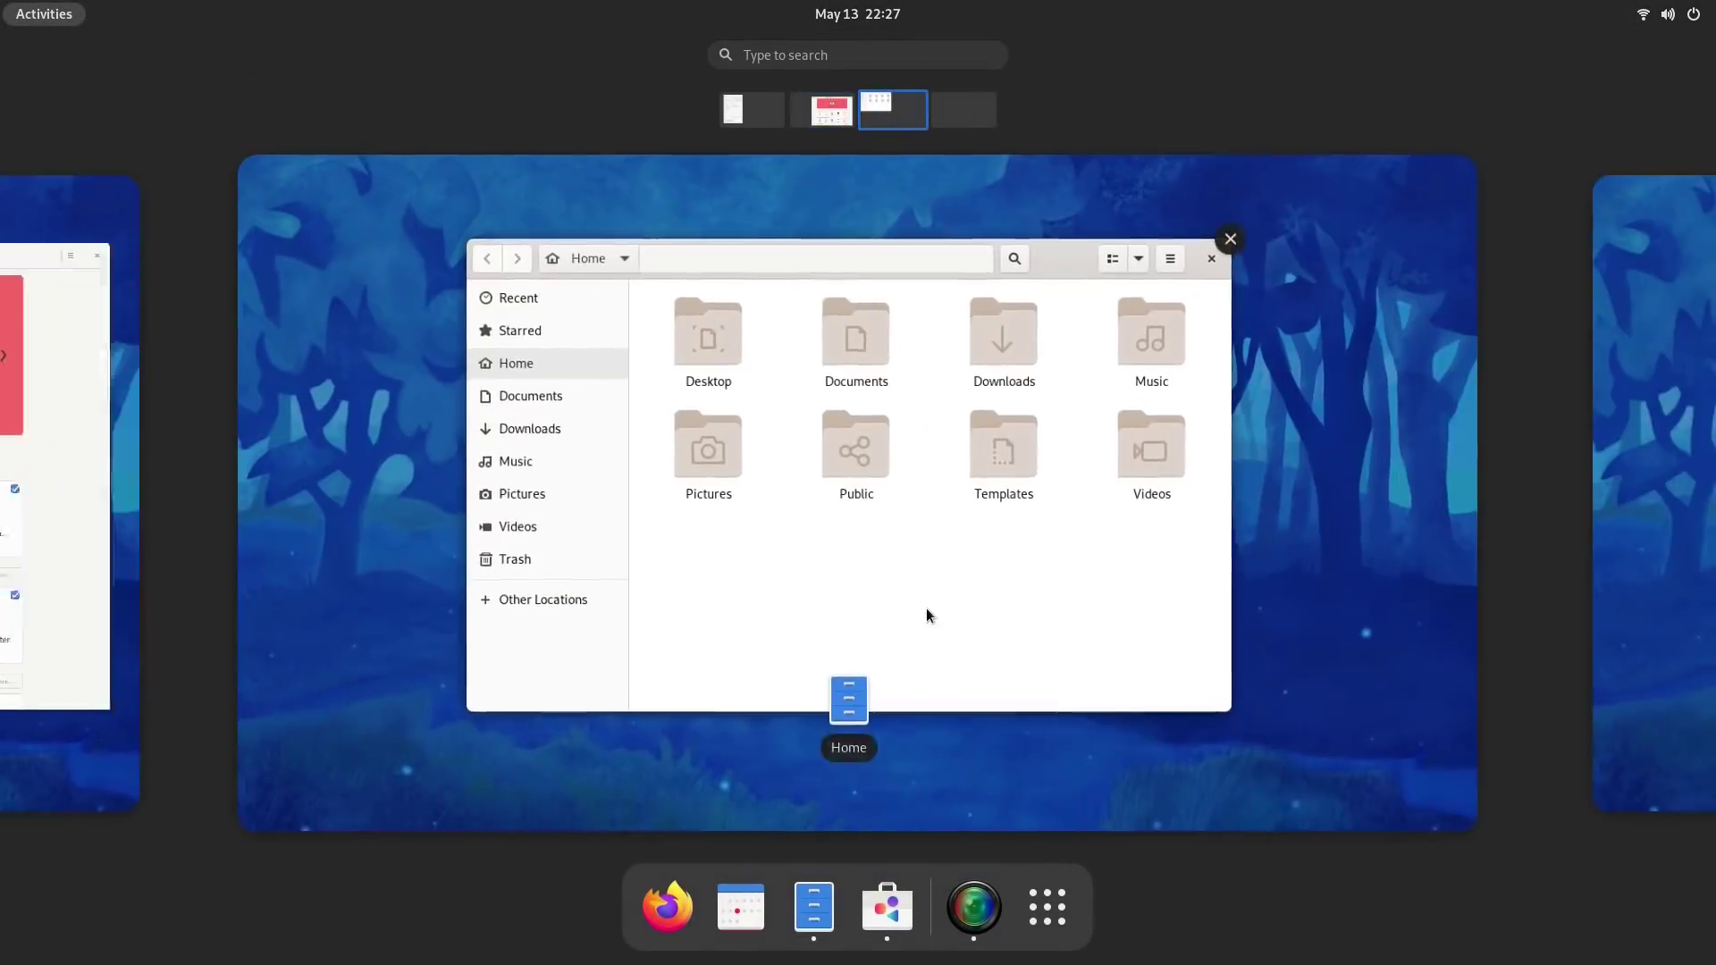
click(926, 609)
key(super)
scroll(1006, 733, up, 1)
click(1006, 733)
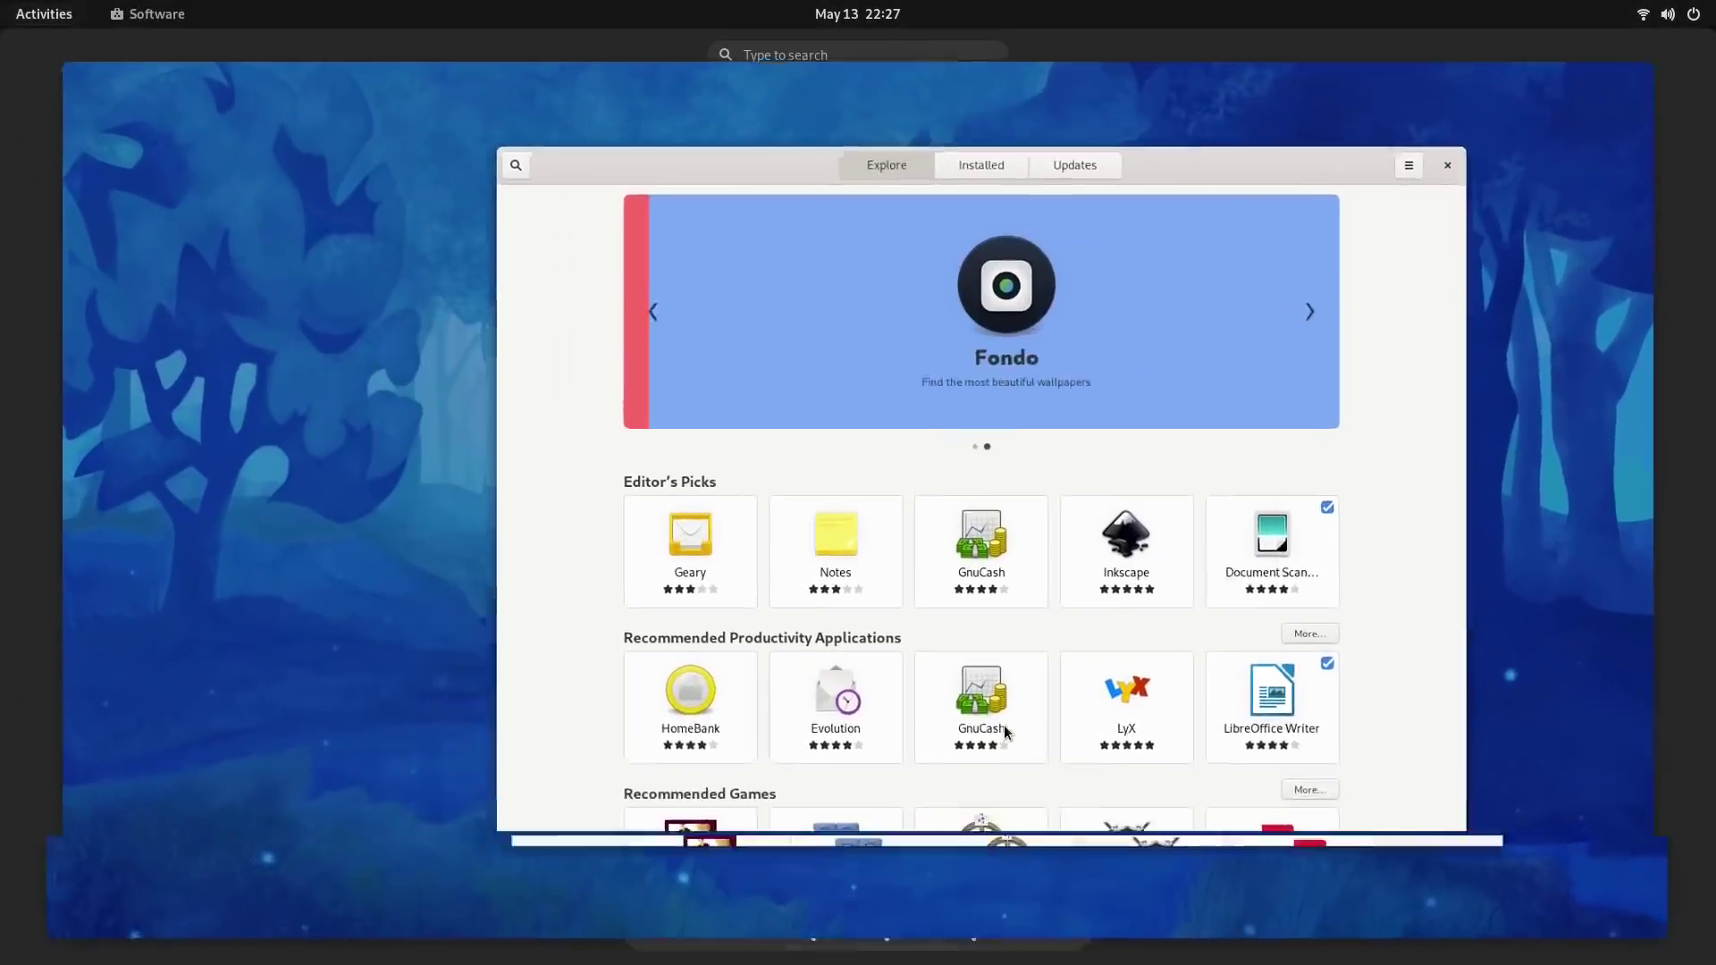
Move the Files window back to the Software window's workspace and show the application grid
key(super)
click(1647, 590)
drag(1003, 572, 105, 576)
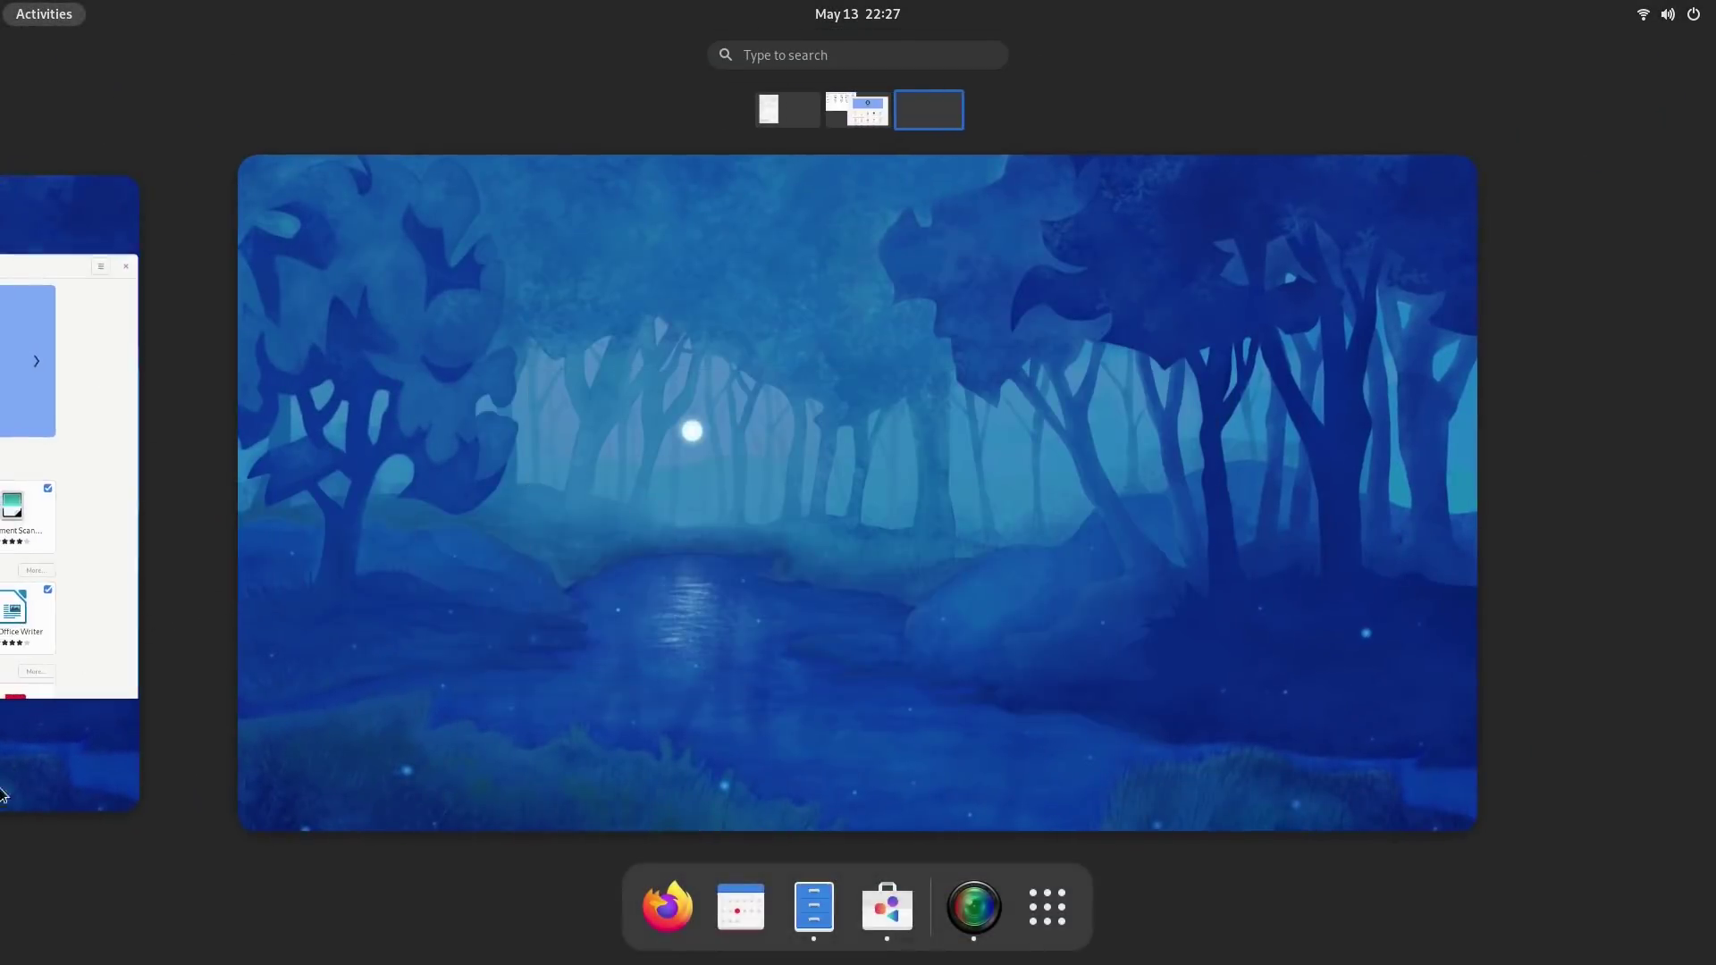
click(53, 783)
click(716, 721)
key(super)
click(1051, 921)
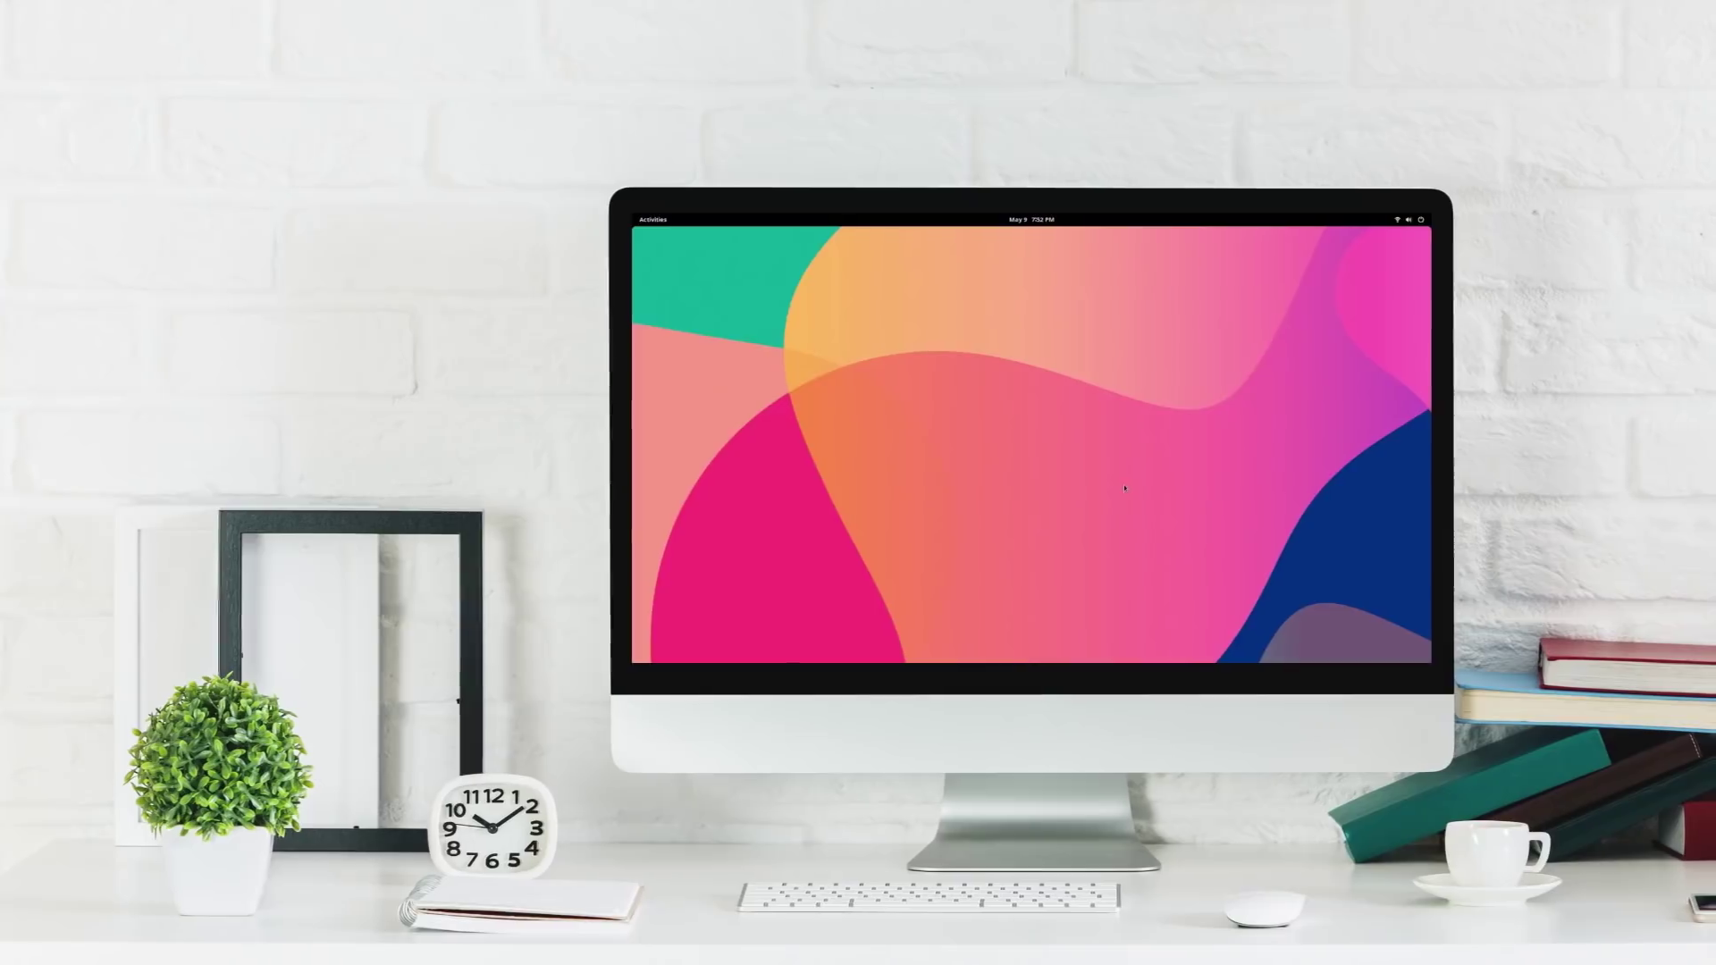
Show the application grid and return to the empty workspace through its thumbnail
key(super)
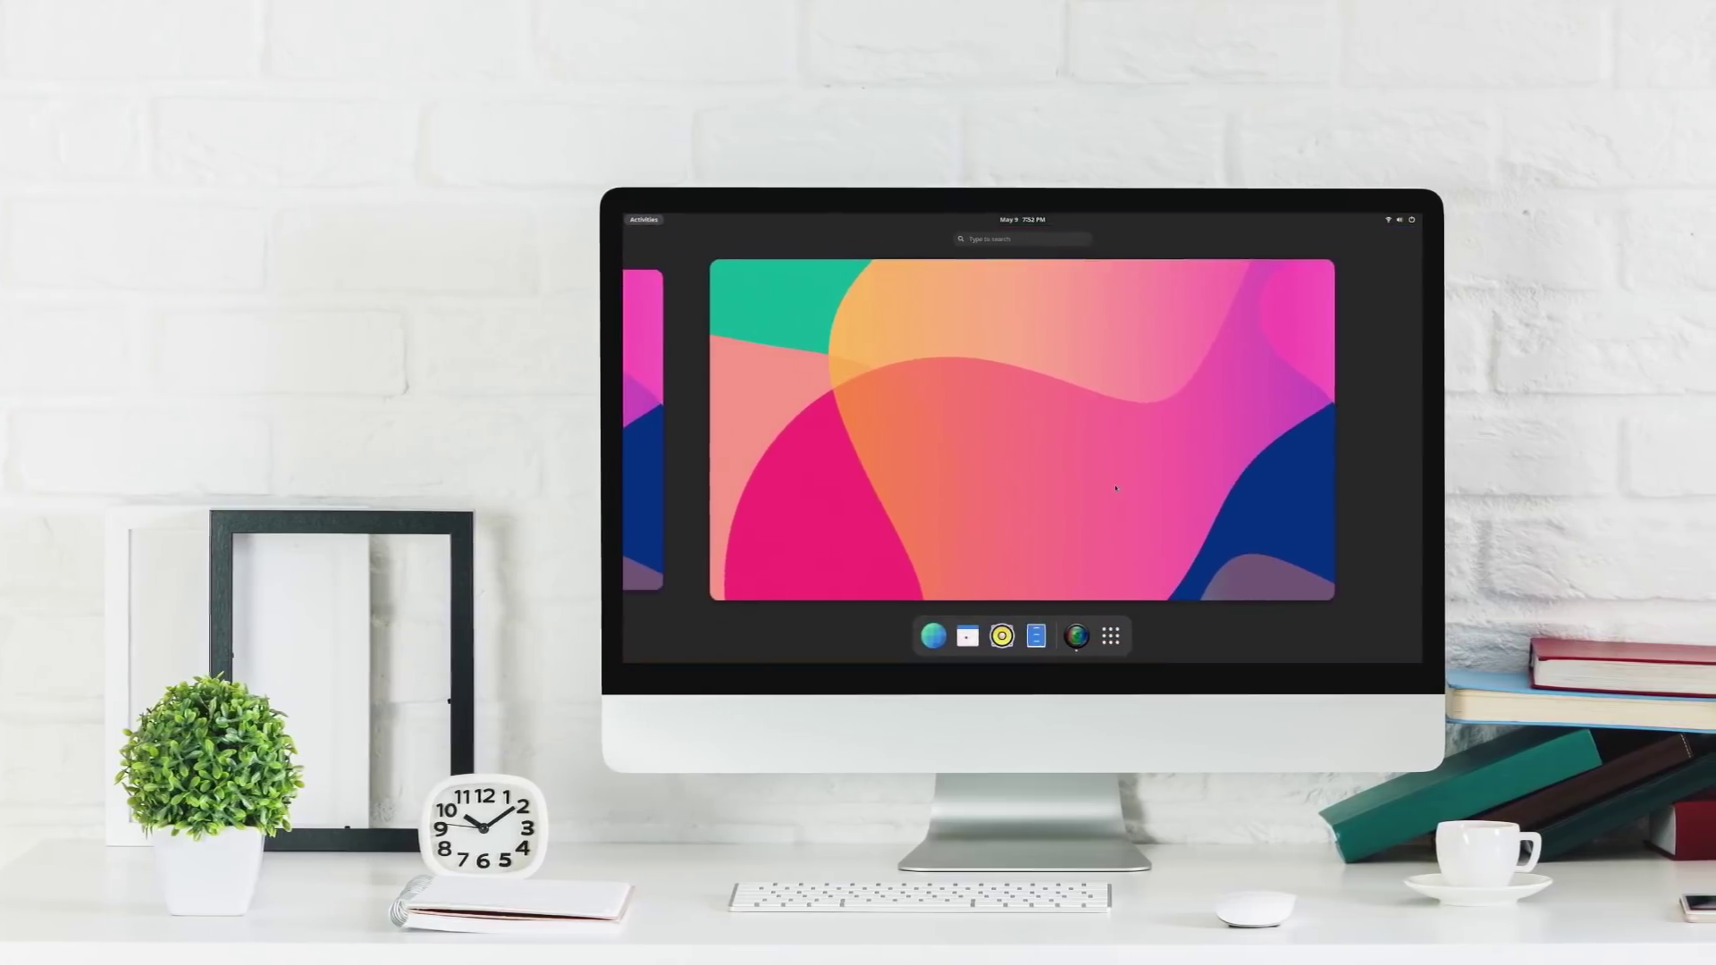
click(1120, 631)
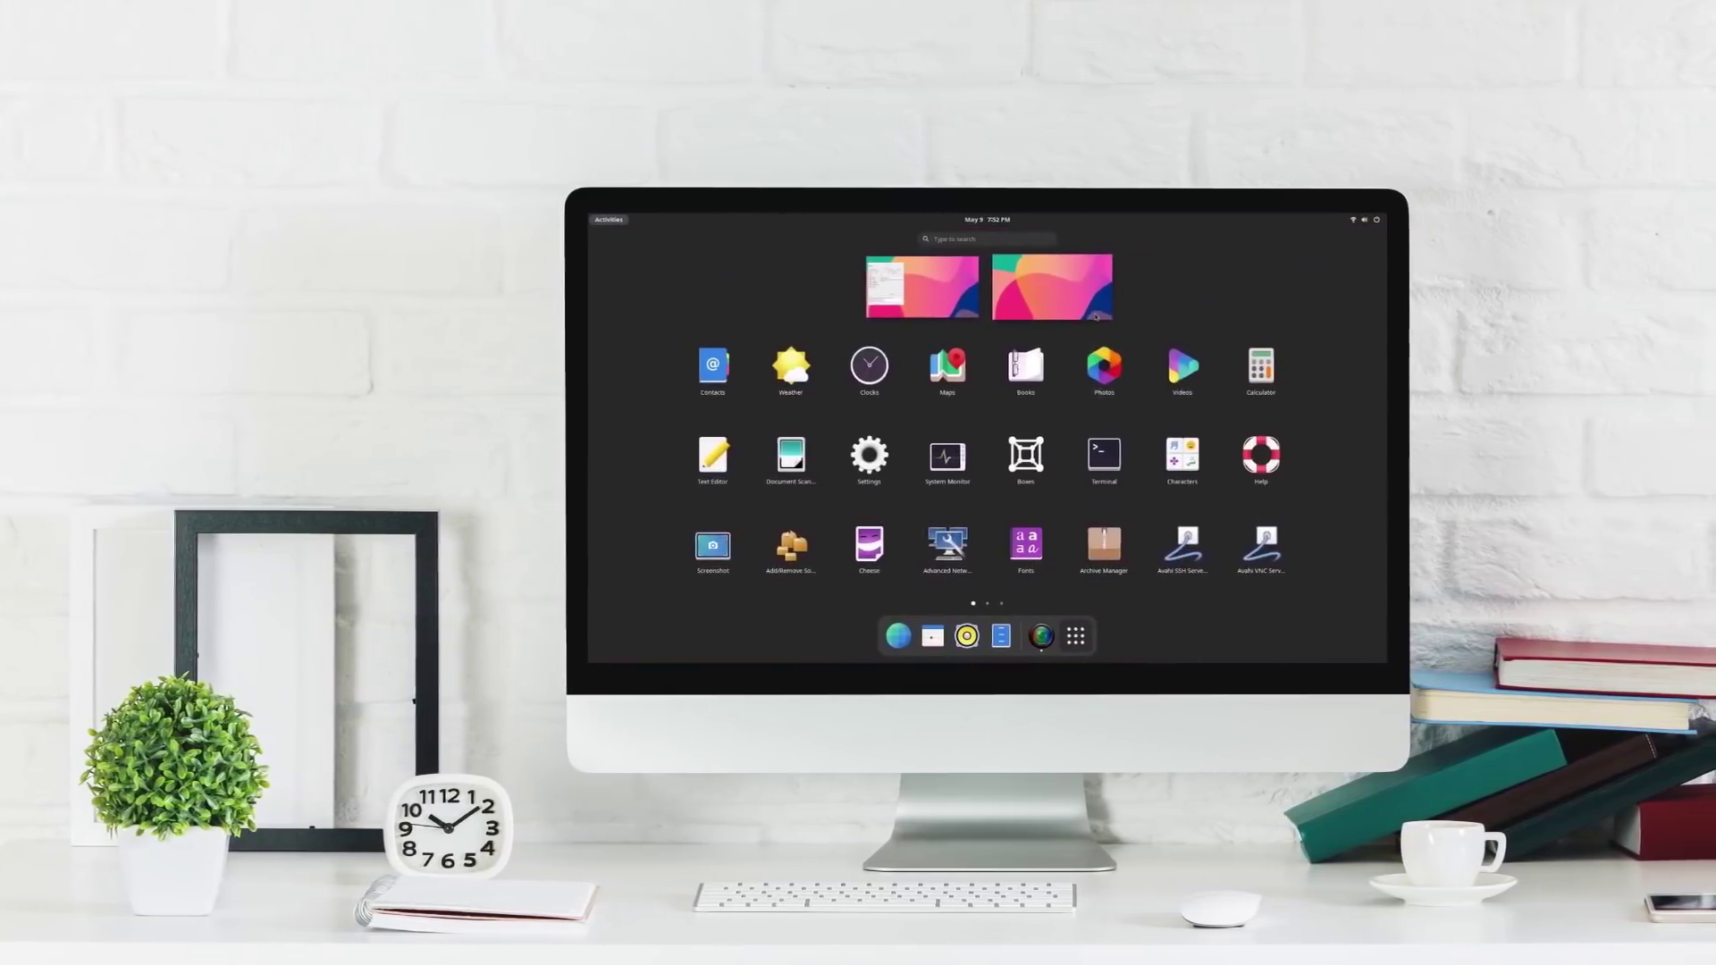
click(1104, 314)
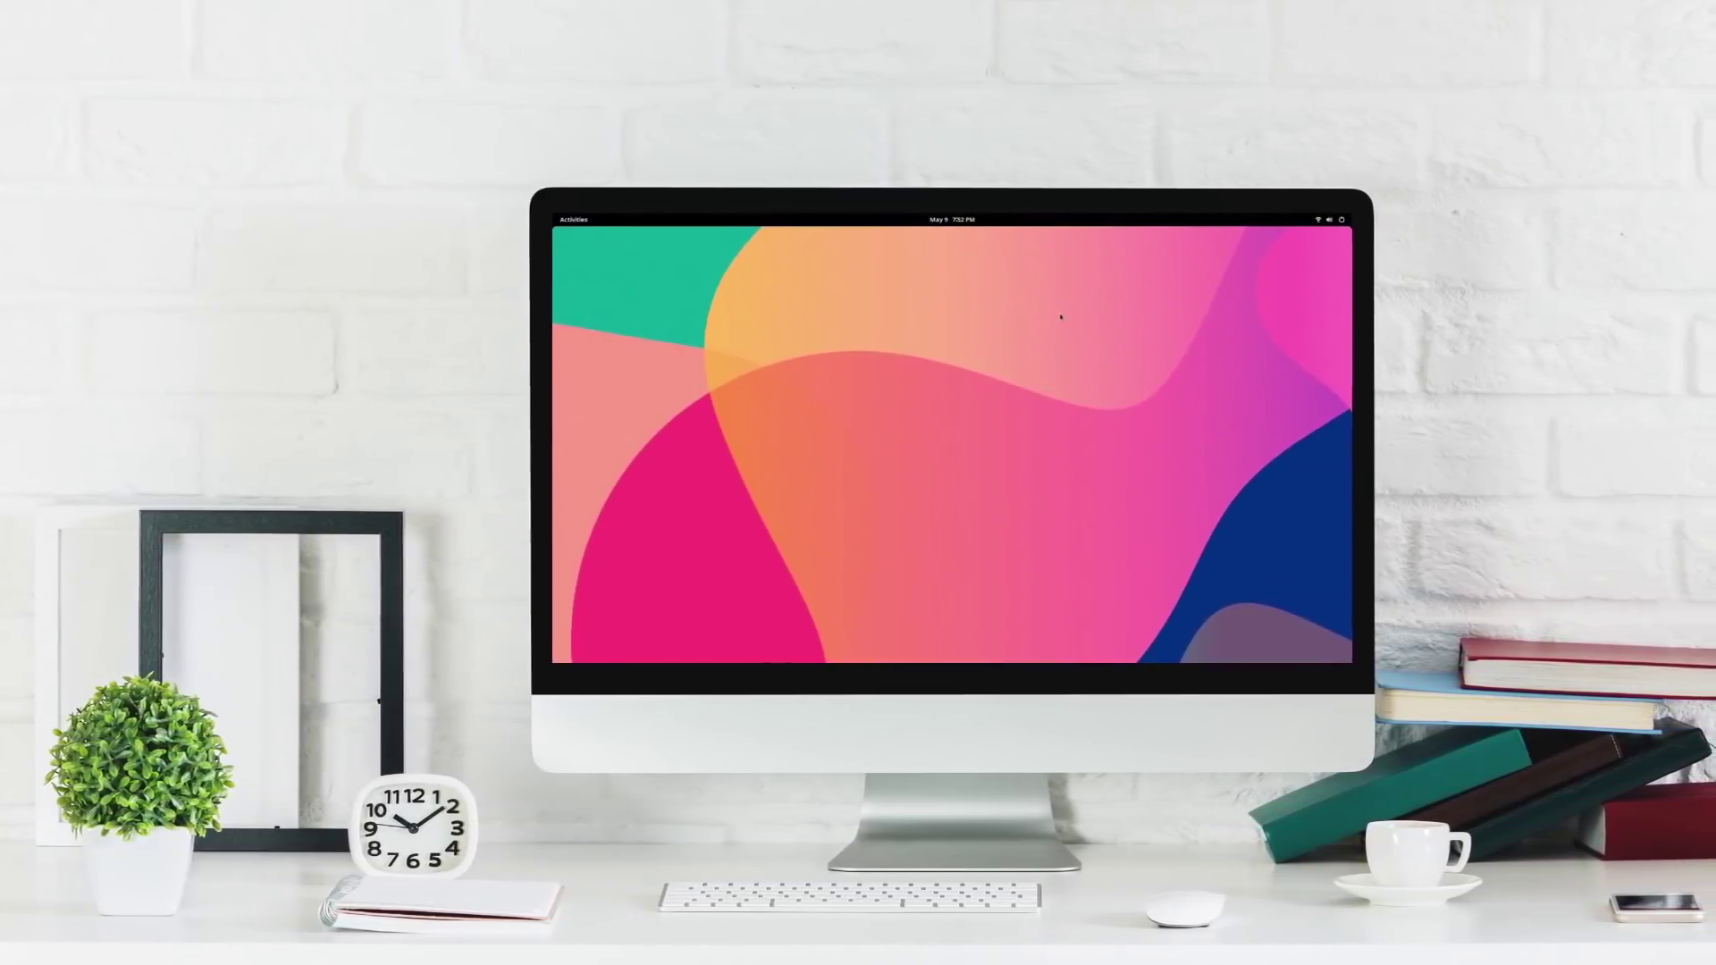
Launch Files, move its window to the next workspace, and view the workspace thumbnails in the application grid
key(super)
click(912, 633)
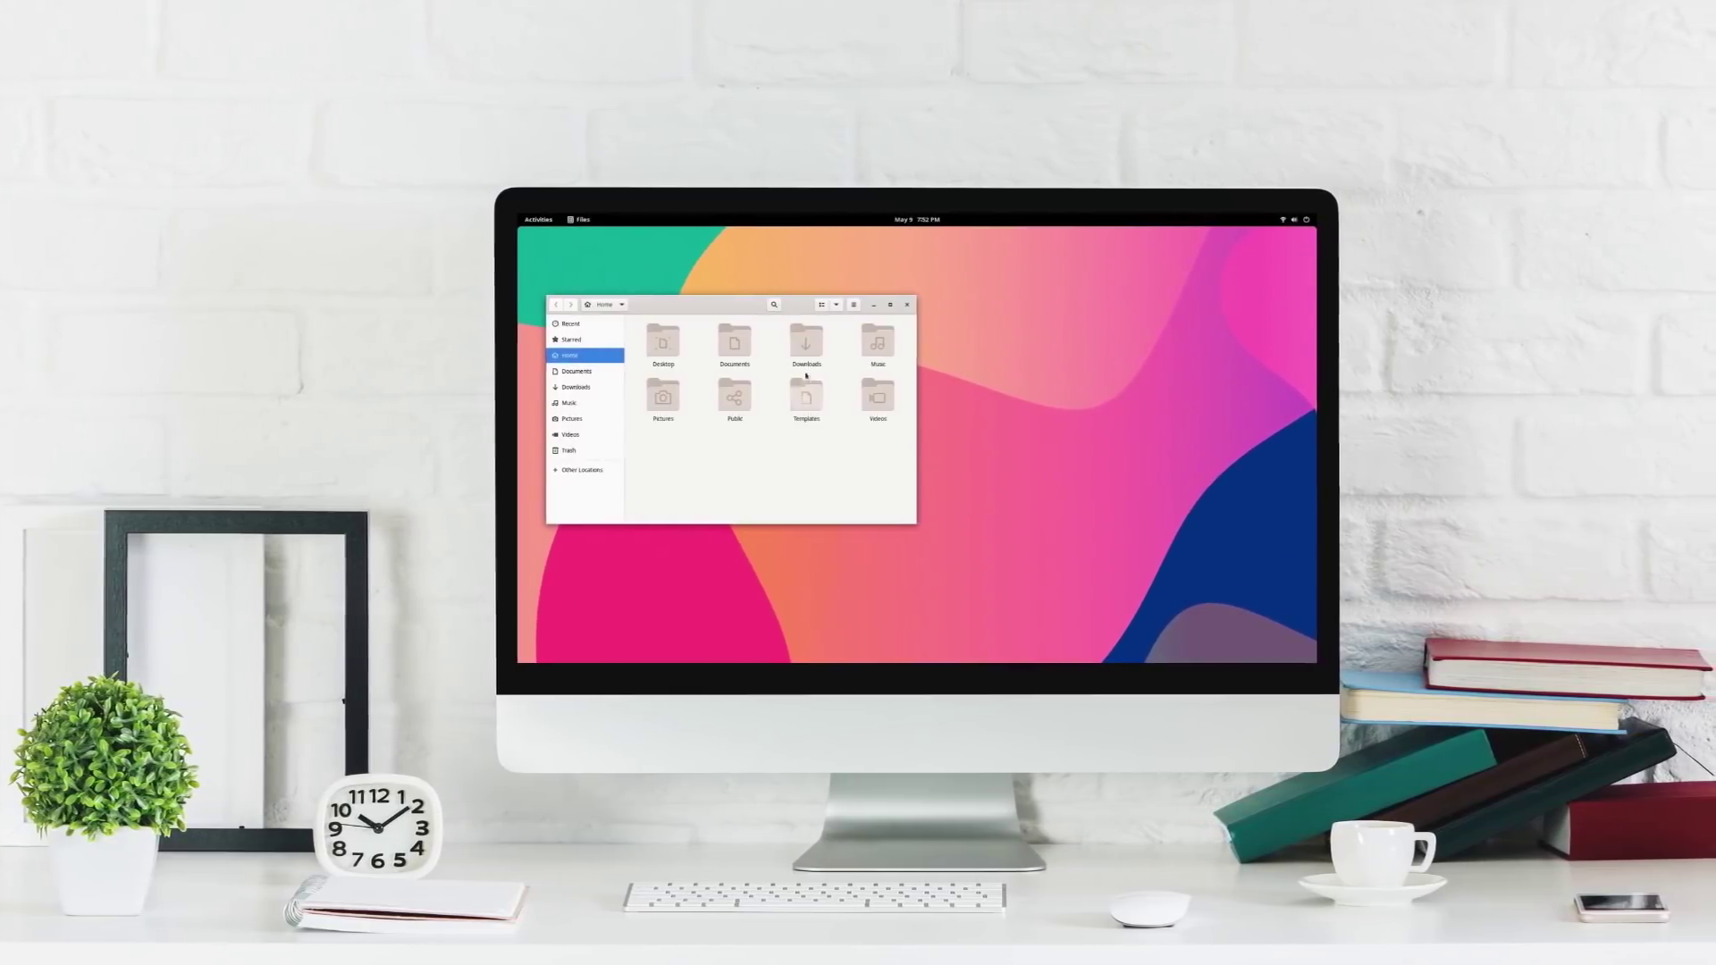
drag(946, 471, 1242, 433)
click(944, 635)
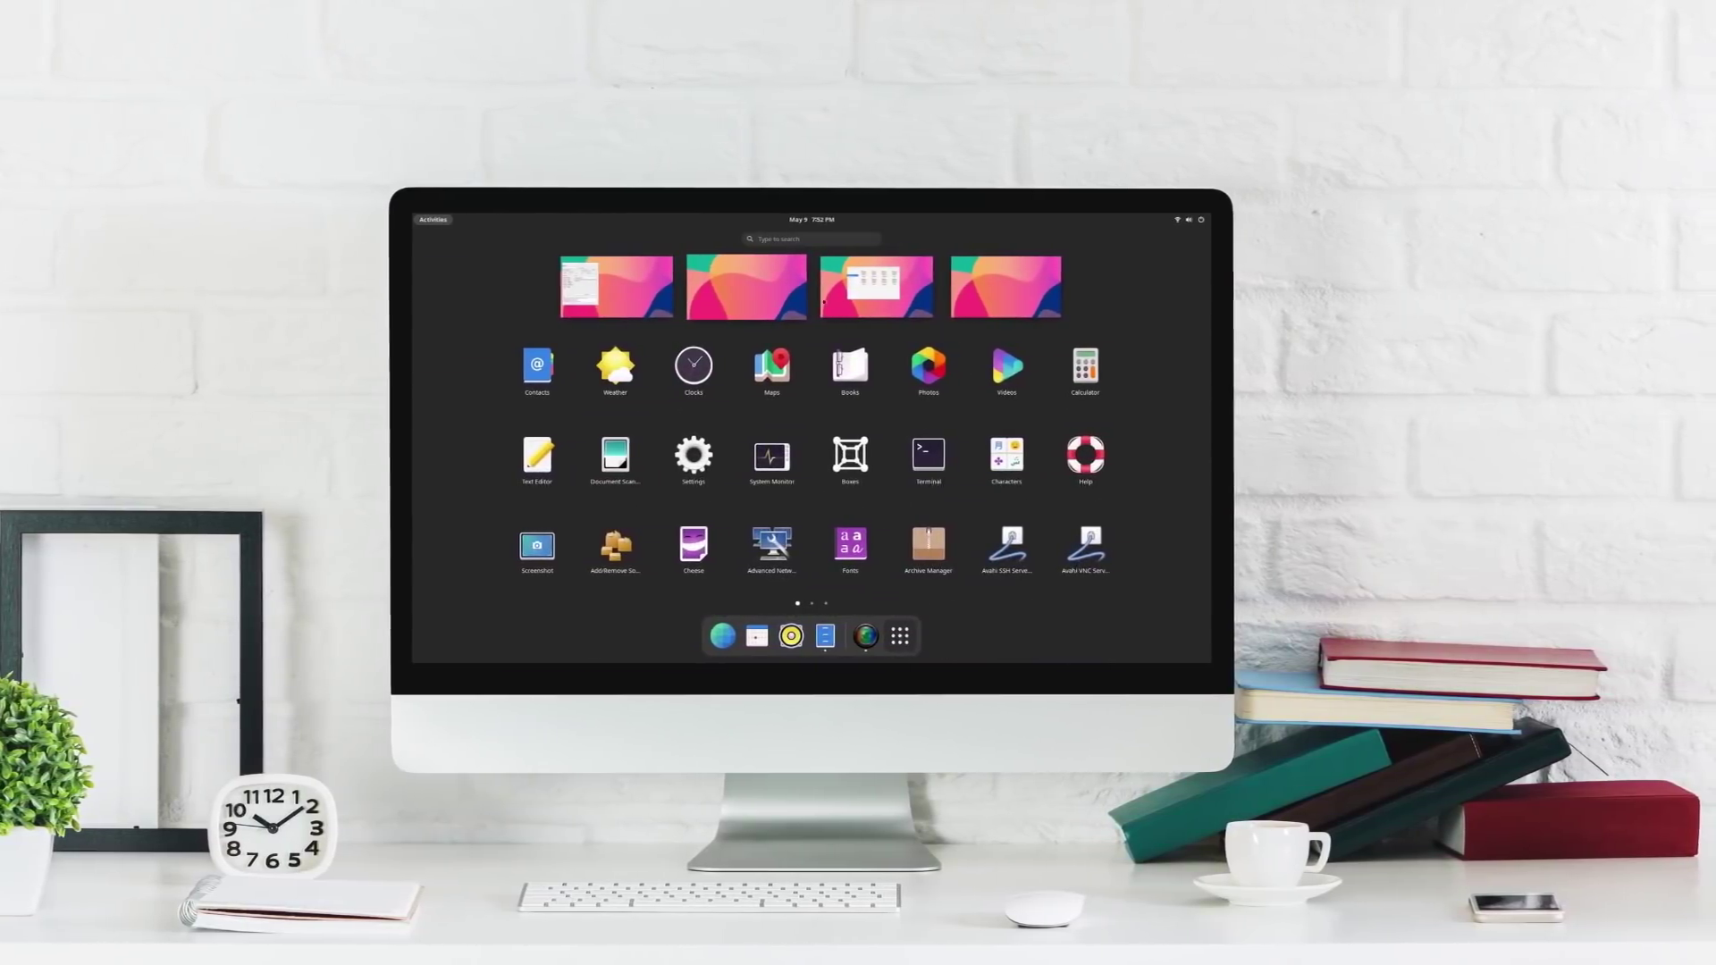
Launch the Web browser, restore its maximized window to a floating size, and show the open windows in the overview
key(super)
key(super)
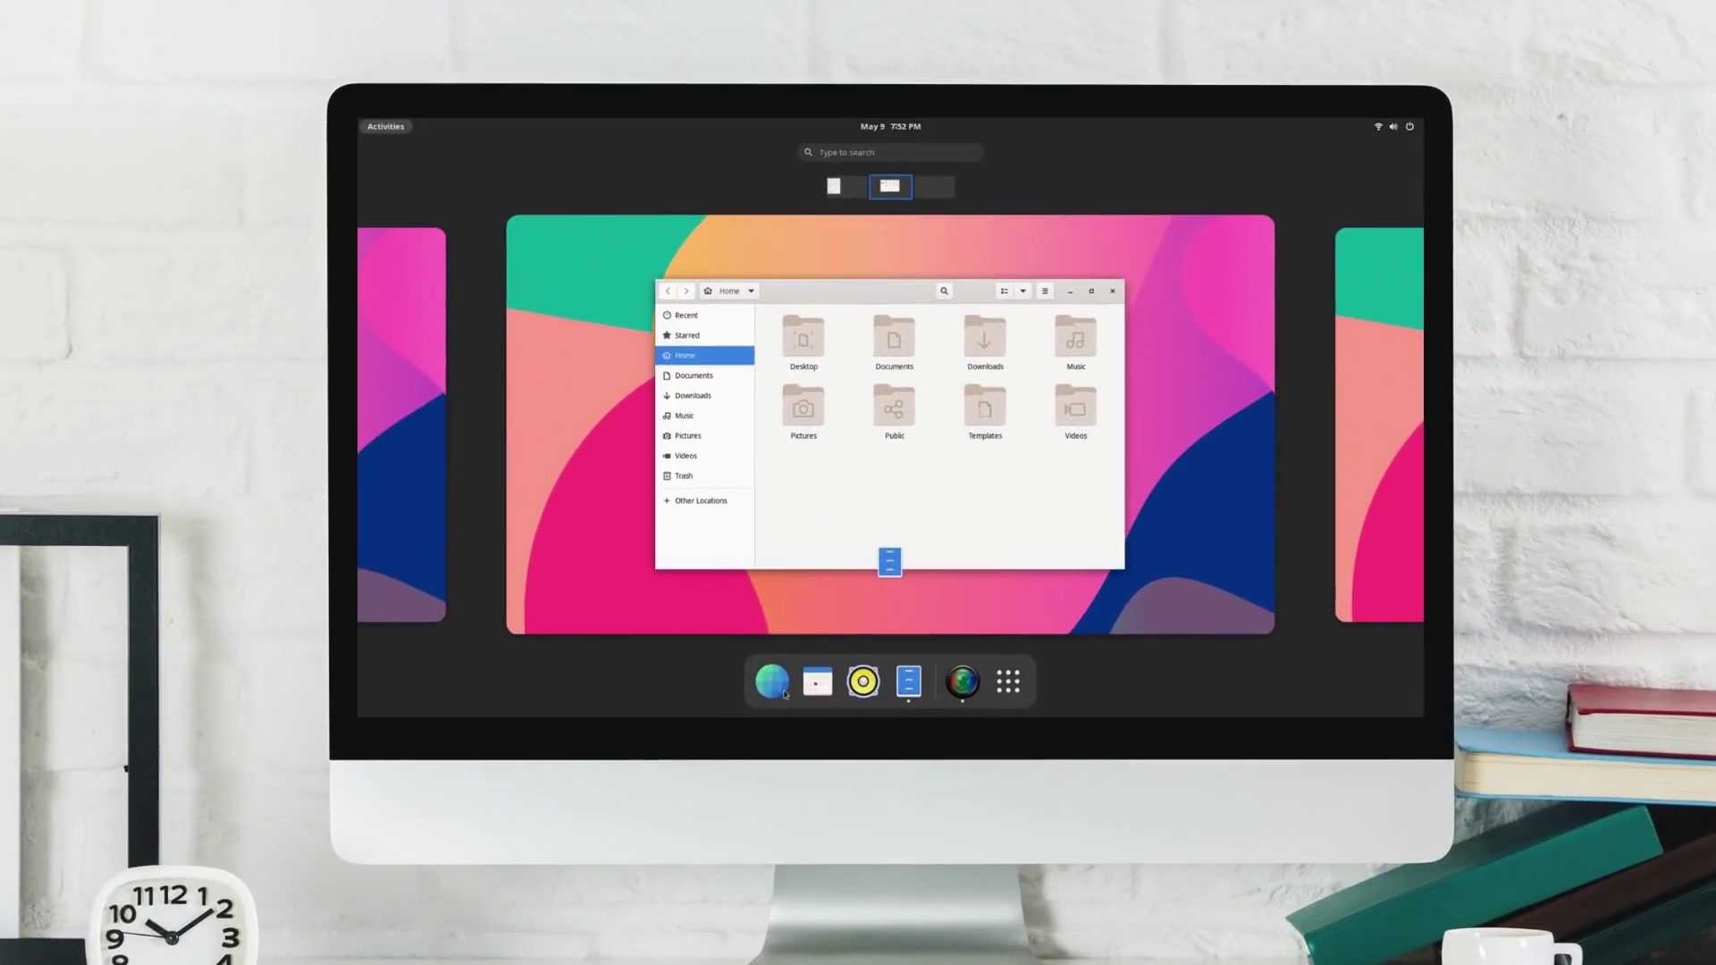
click(766, 677)
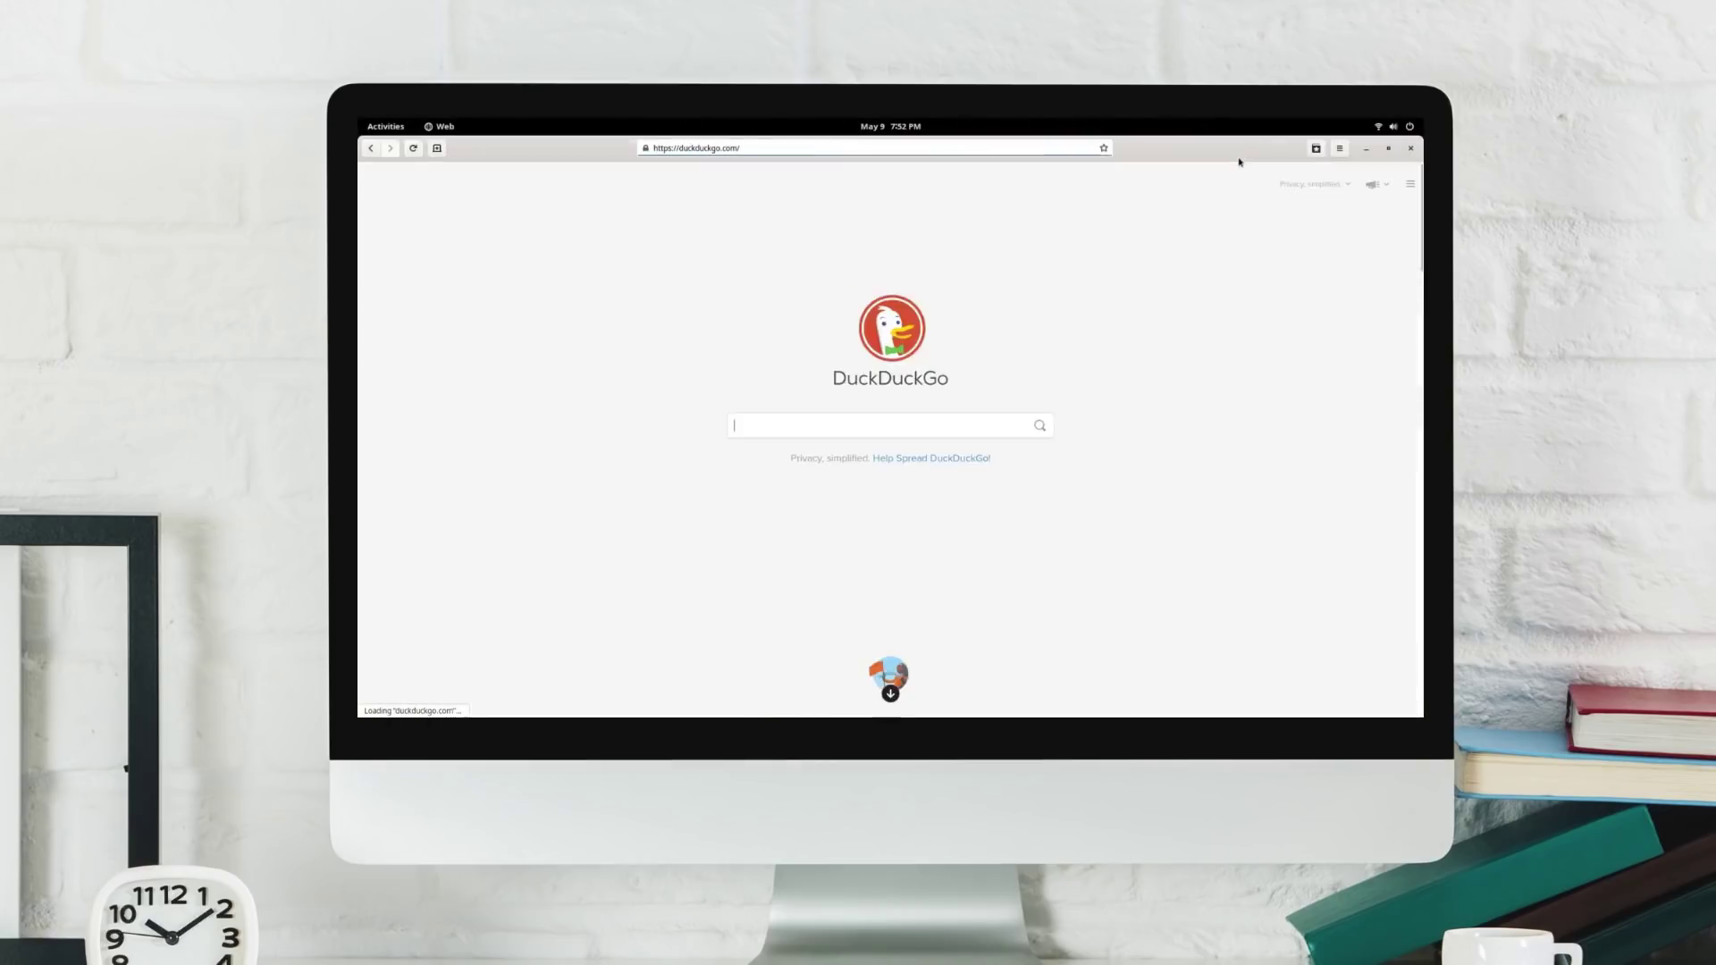
key(super+Down)
click(841, 148)
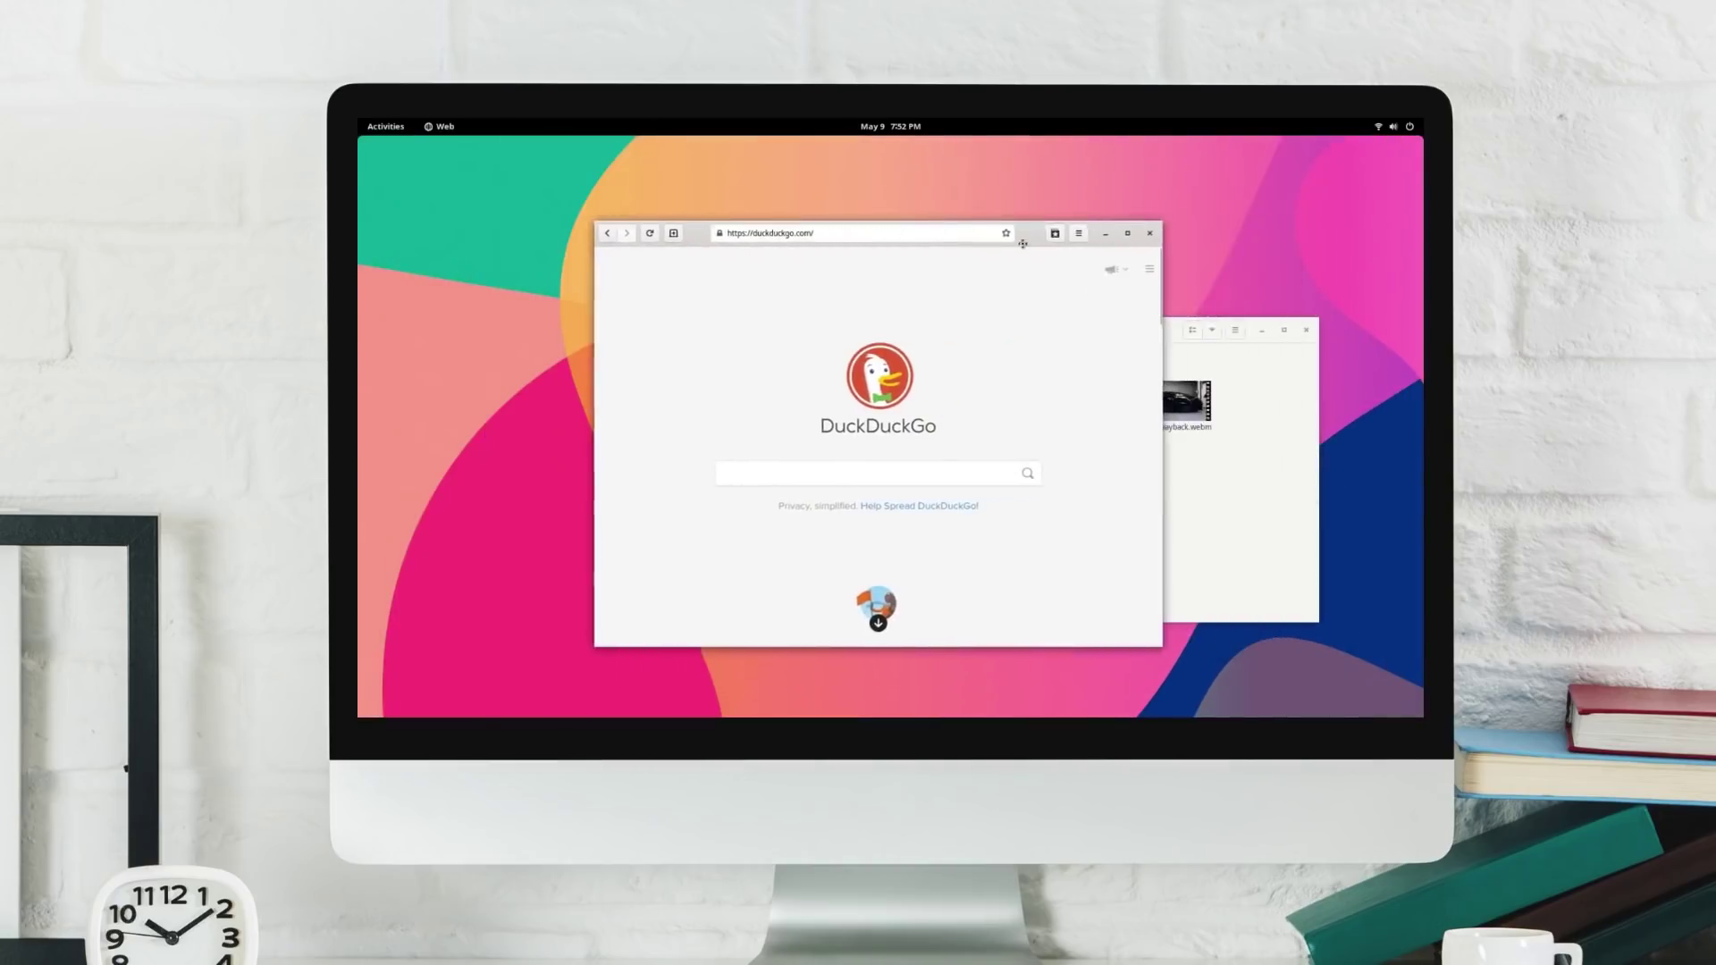
key(super)
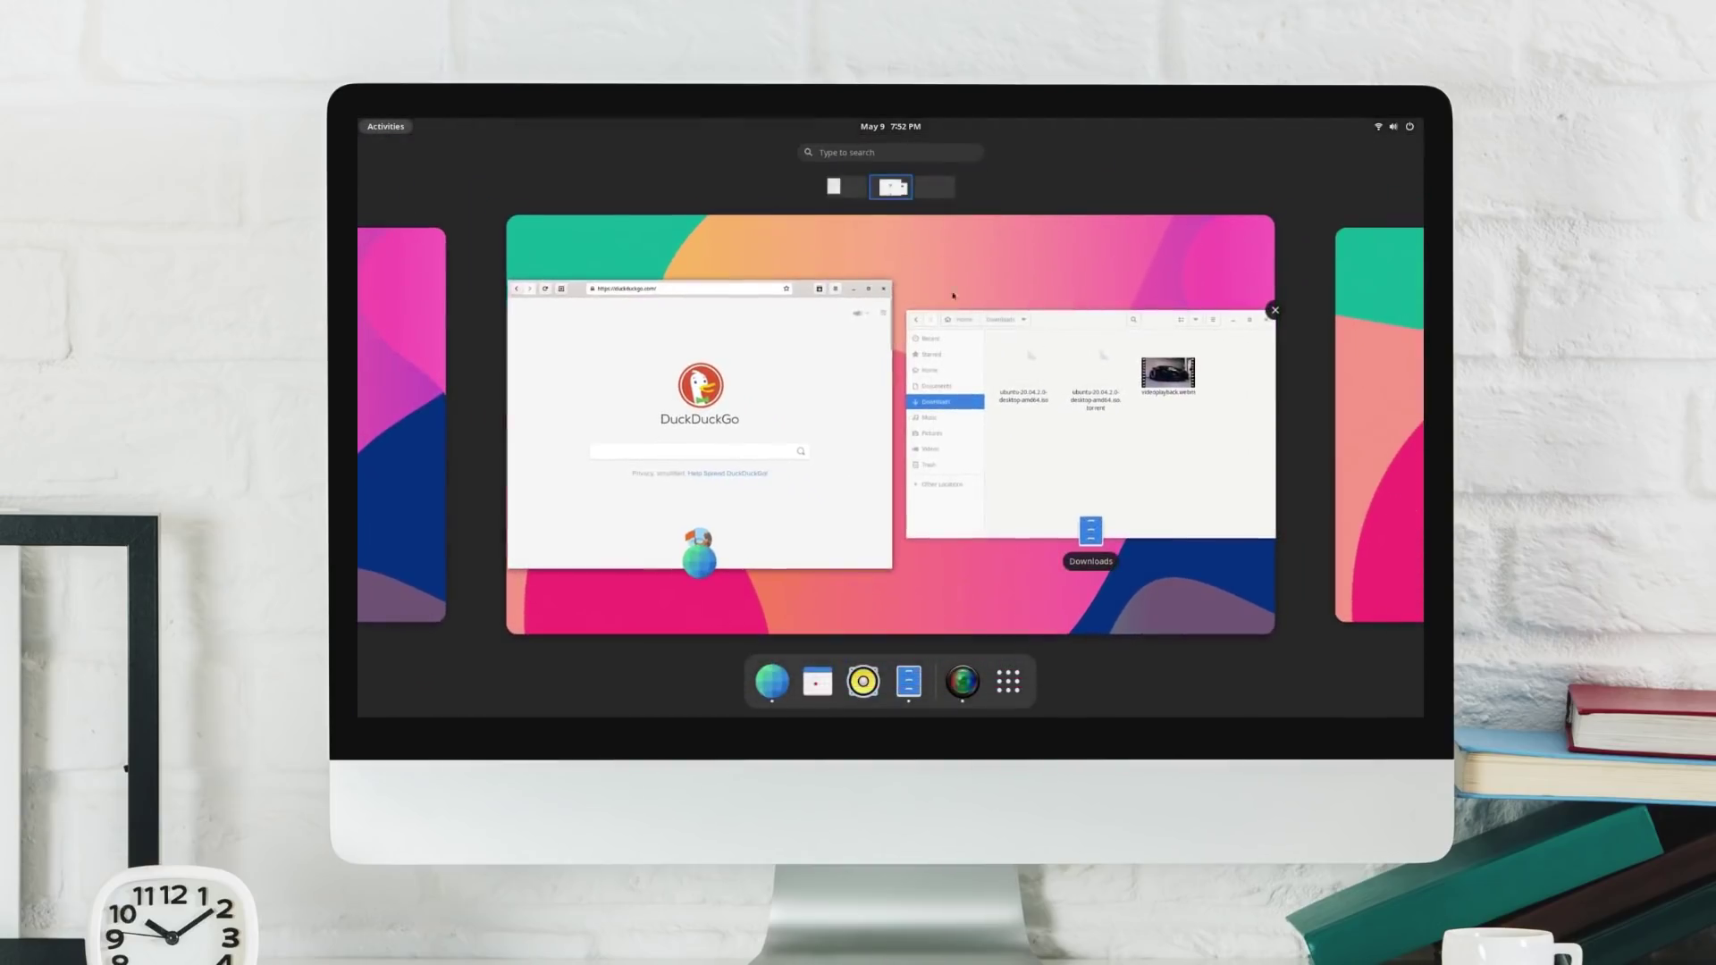
Switch to the neighbouring workspace and back in the overview, and show the application grid
scroll(890, 200, down, 1)
scroll(915, 223, up, 1)
click(1008, 681)
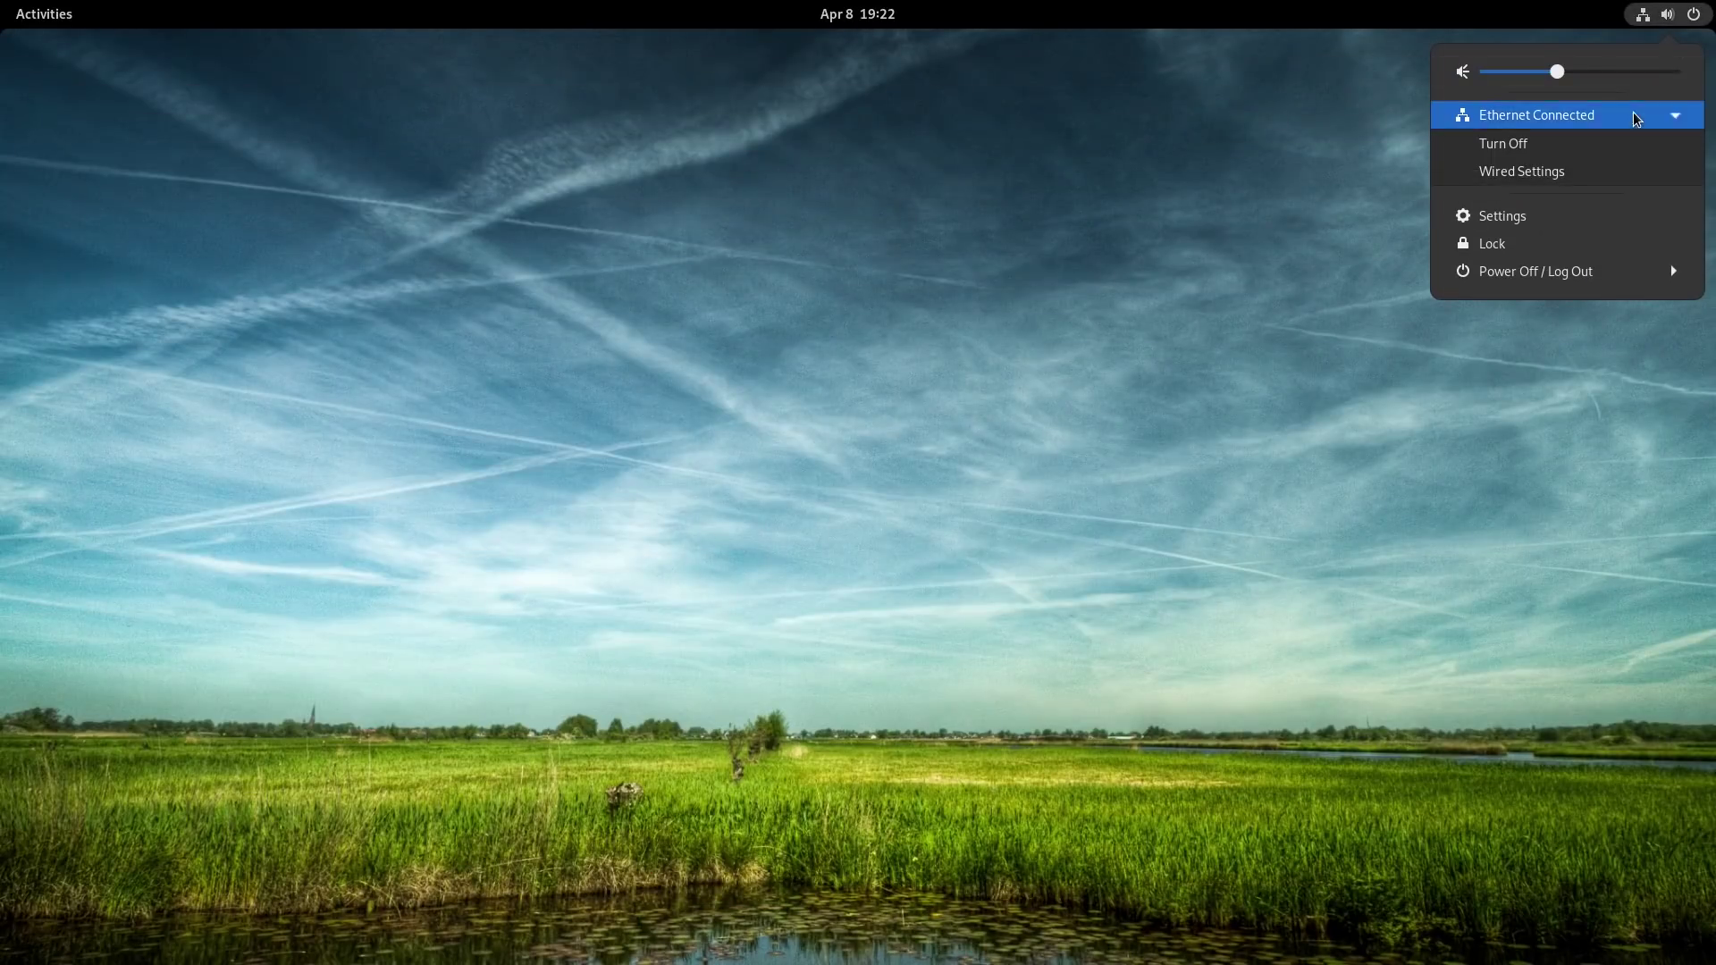
View the Ethernet and power options of the system menu, and the notifications and calendar
click(1635, 119)
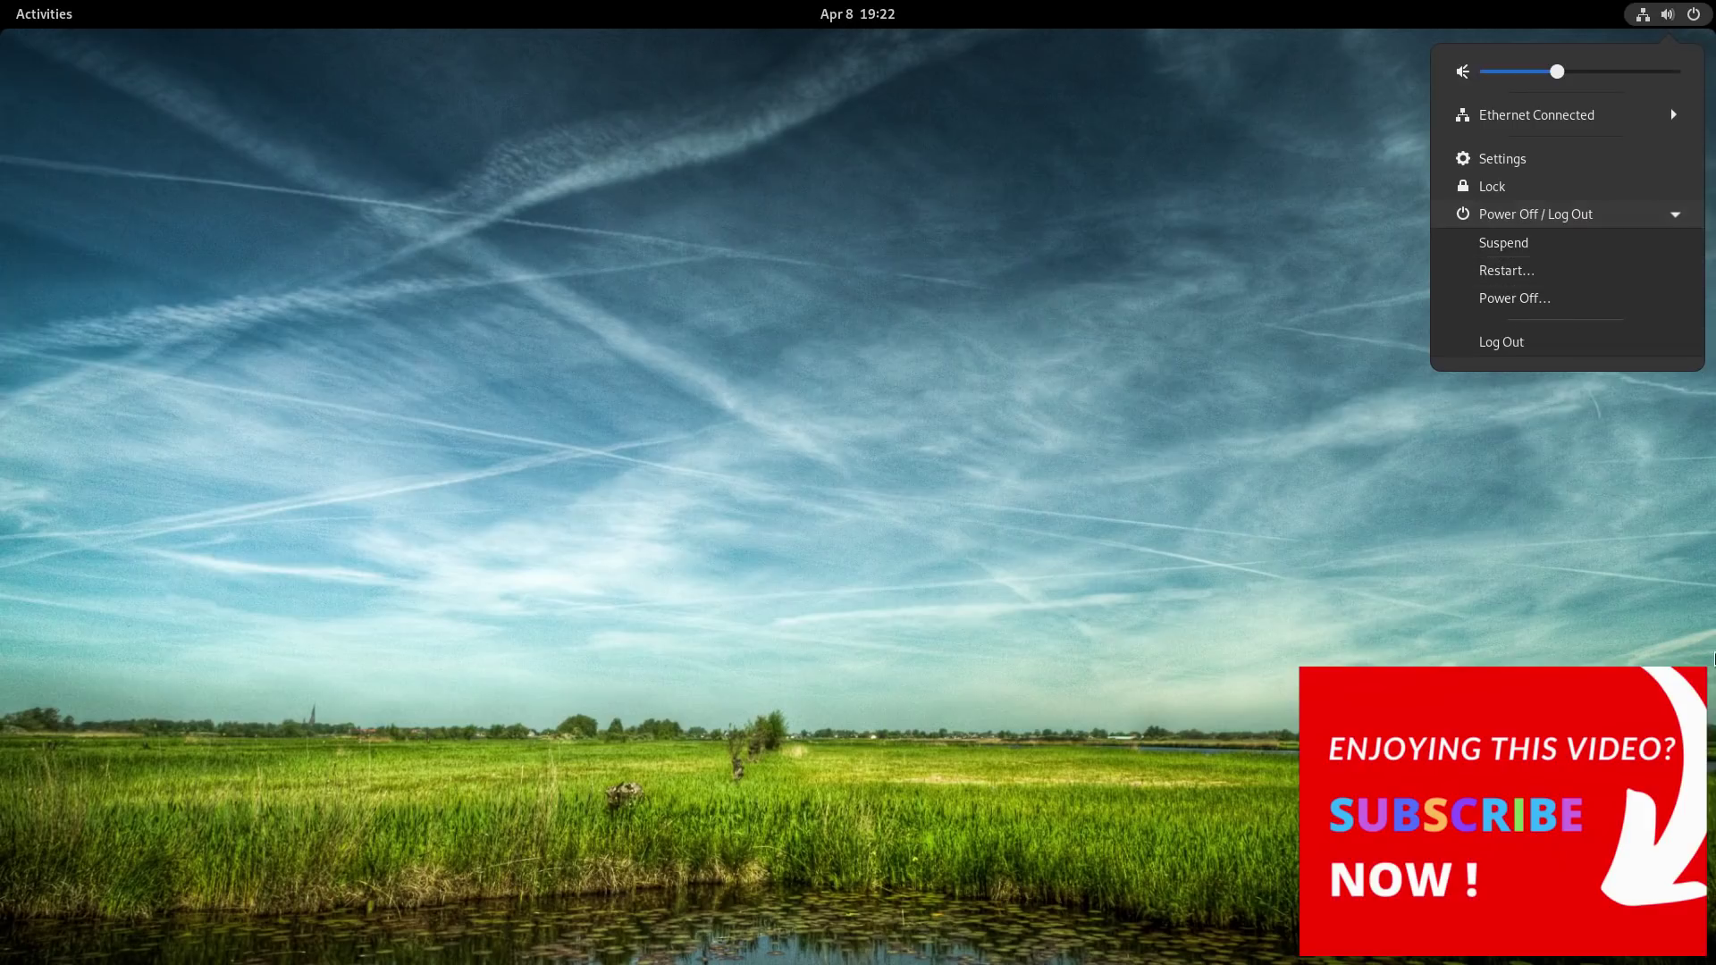
click(1322, 427)
click(844, 15)
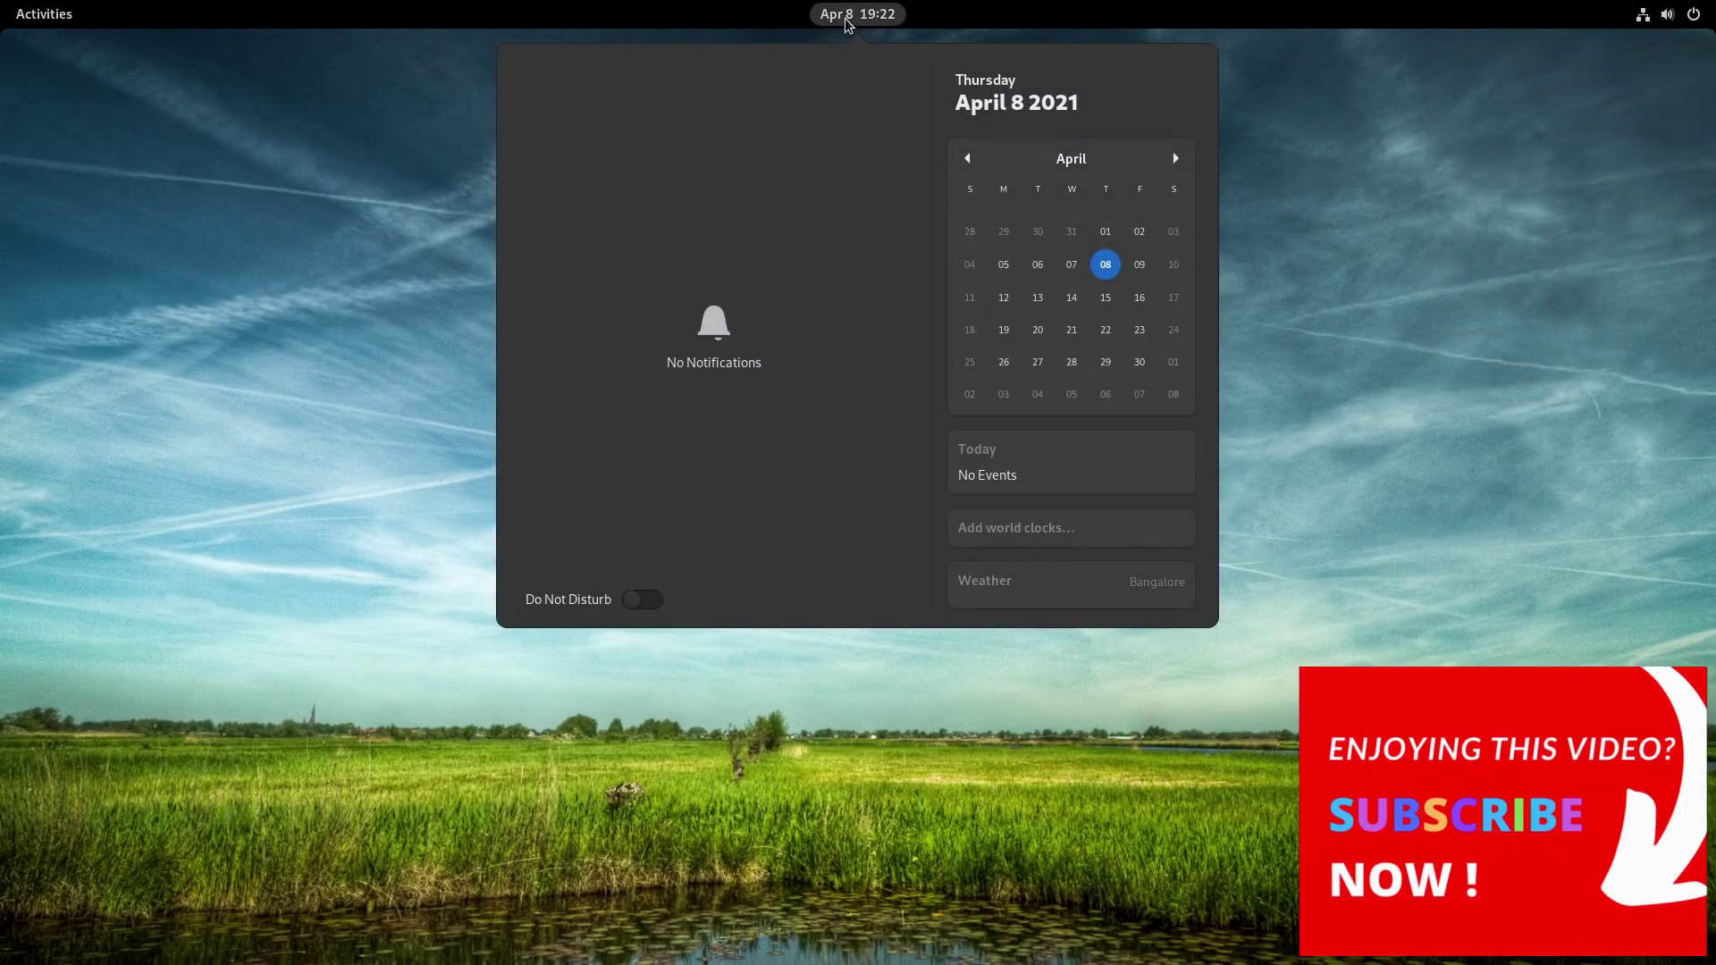
click(845, 19)
Launch Contacts from the application grid and show its window in the overview
click(46, 15)
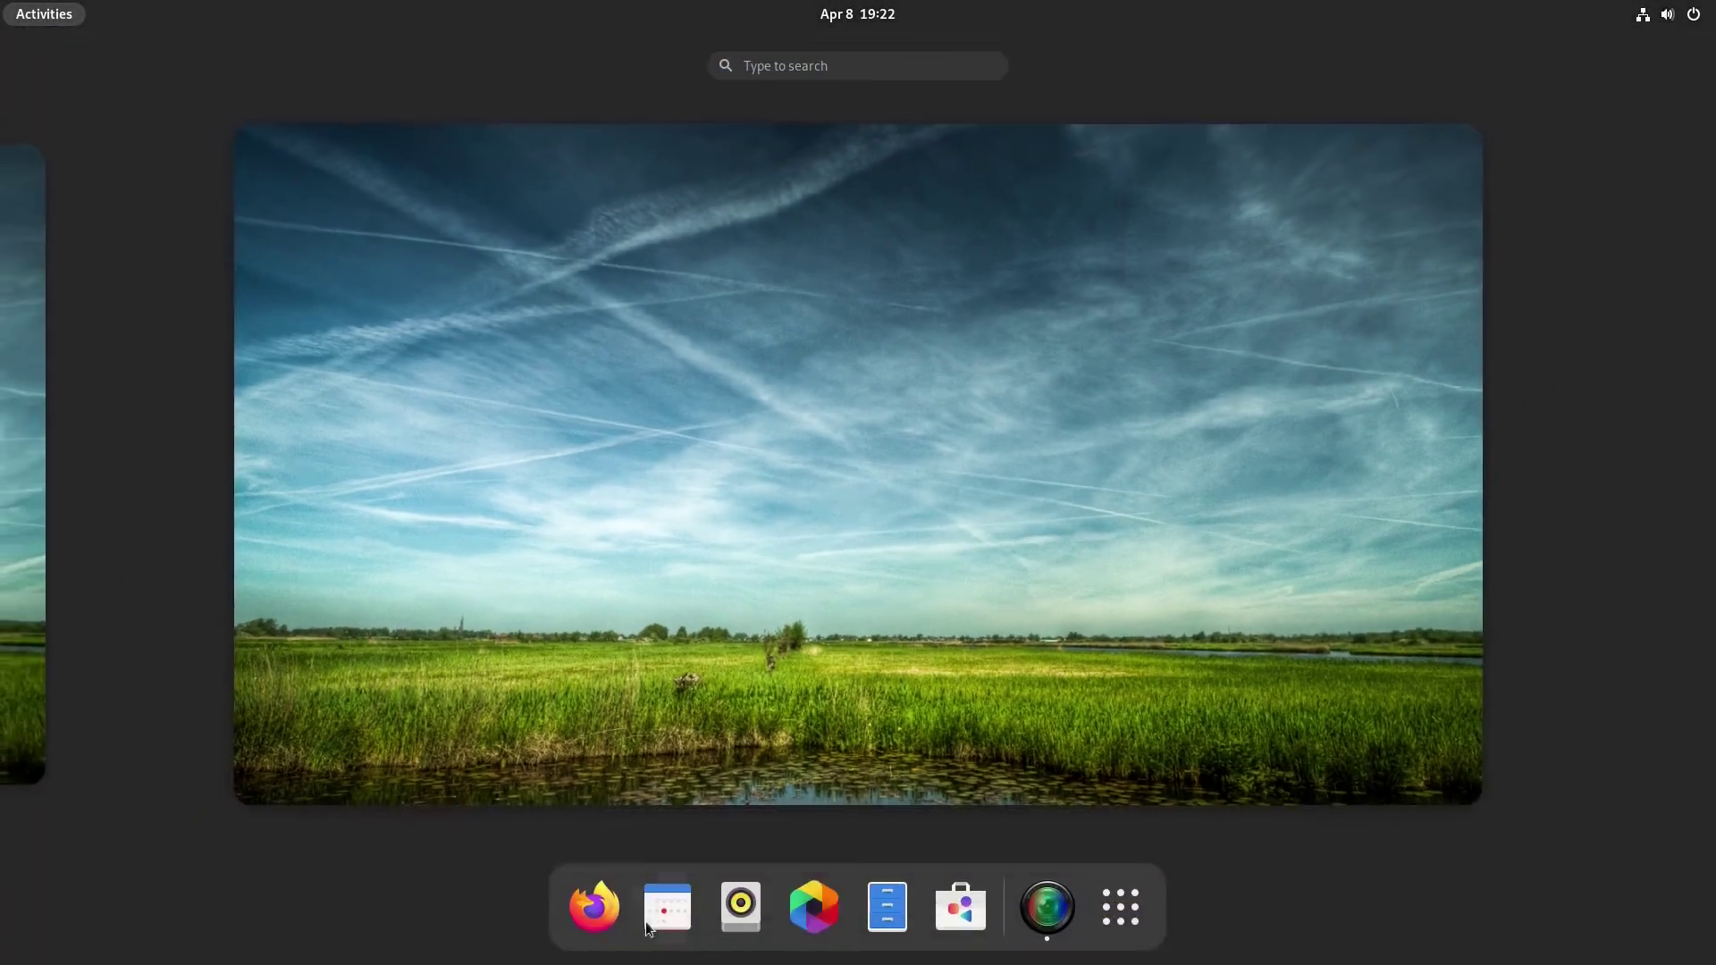
click(1119, 907)
click(763, 520)
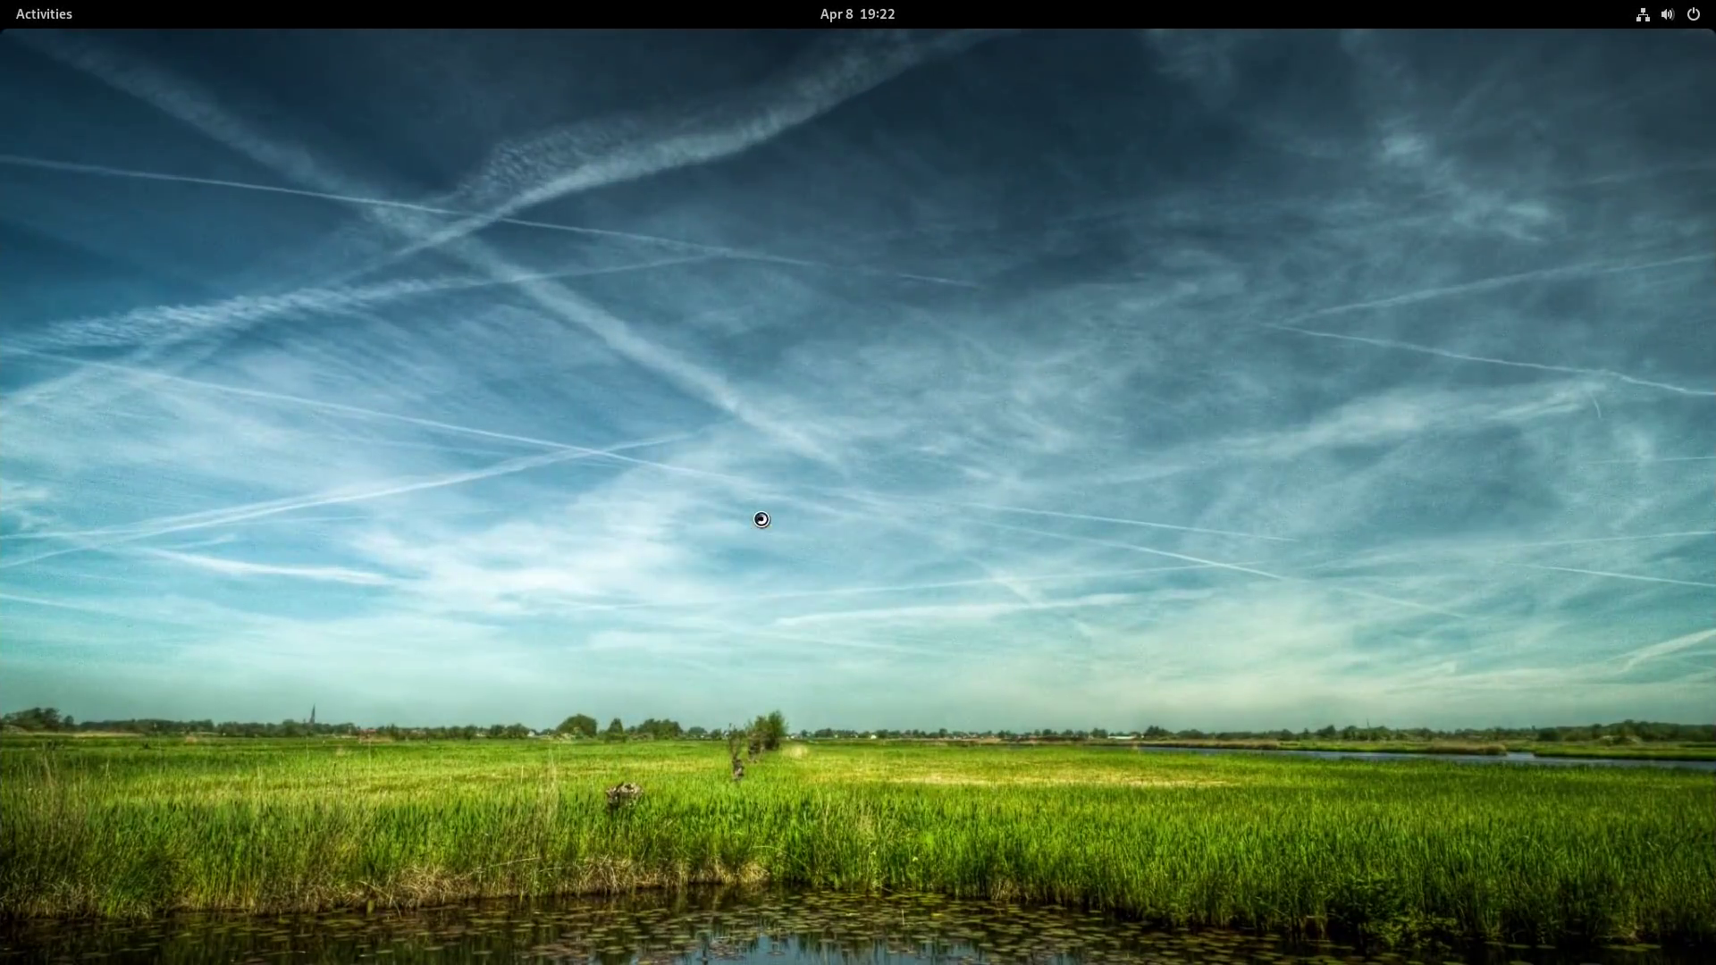
key(super)
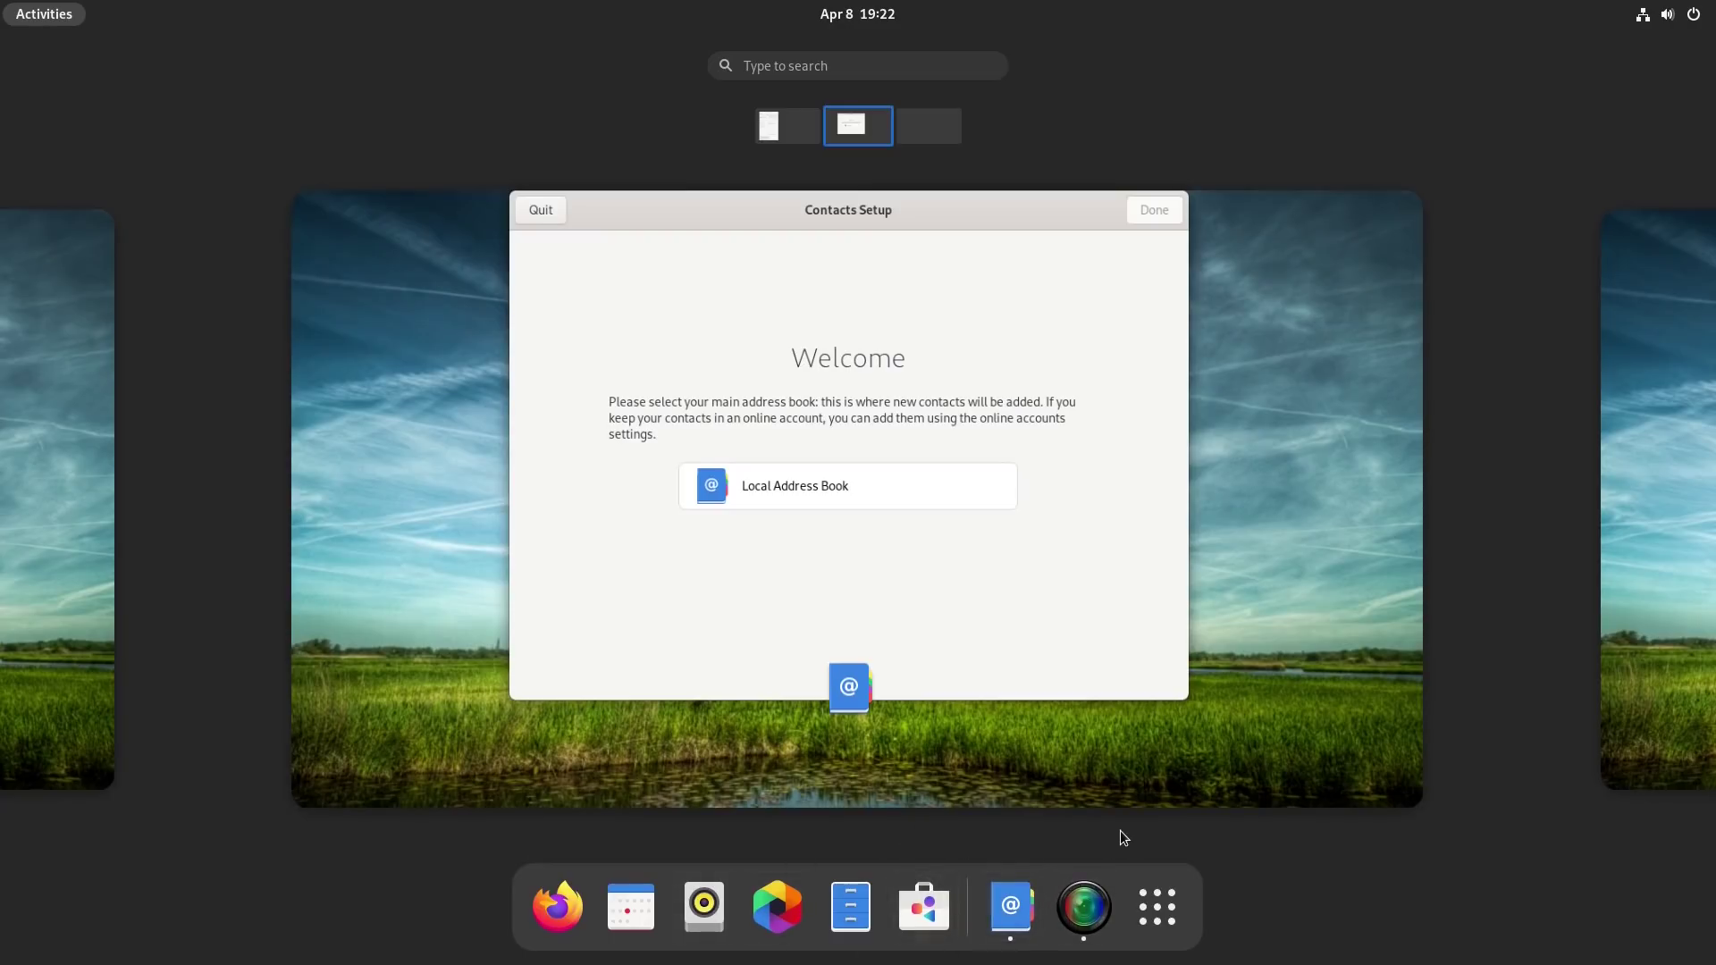
click(36, 7)
click(35, 7)
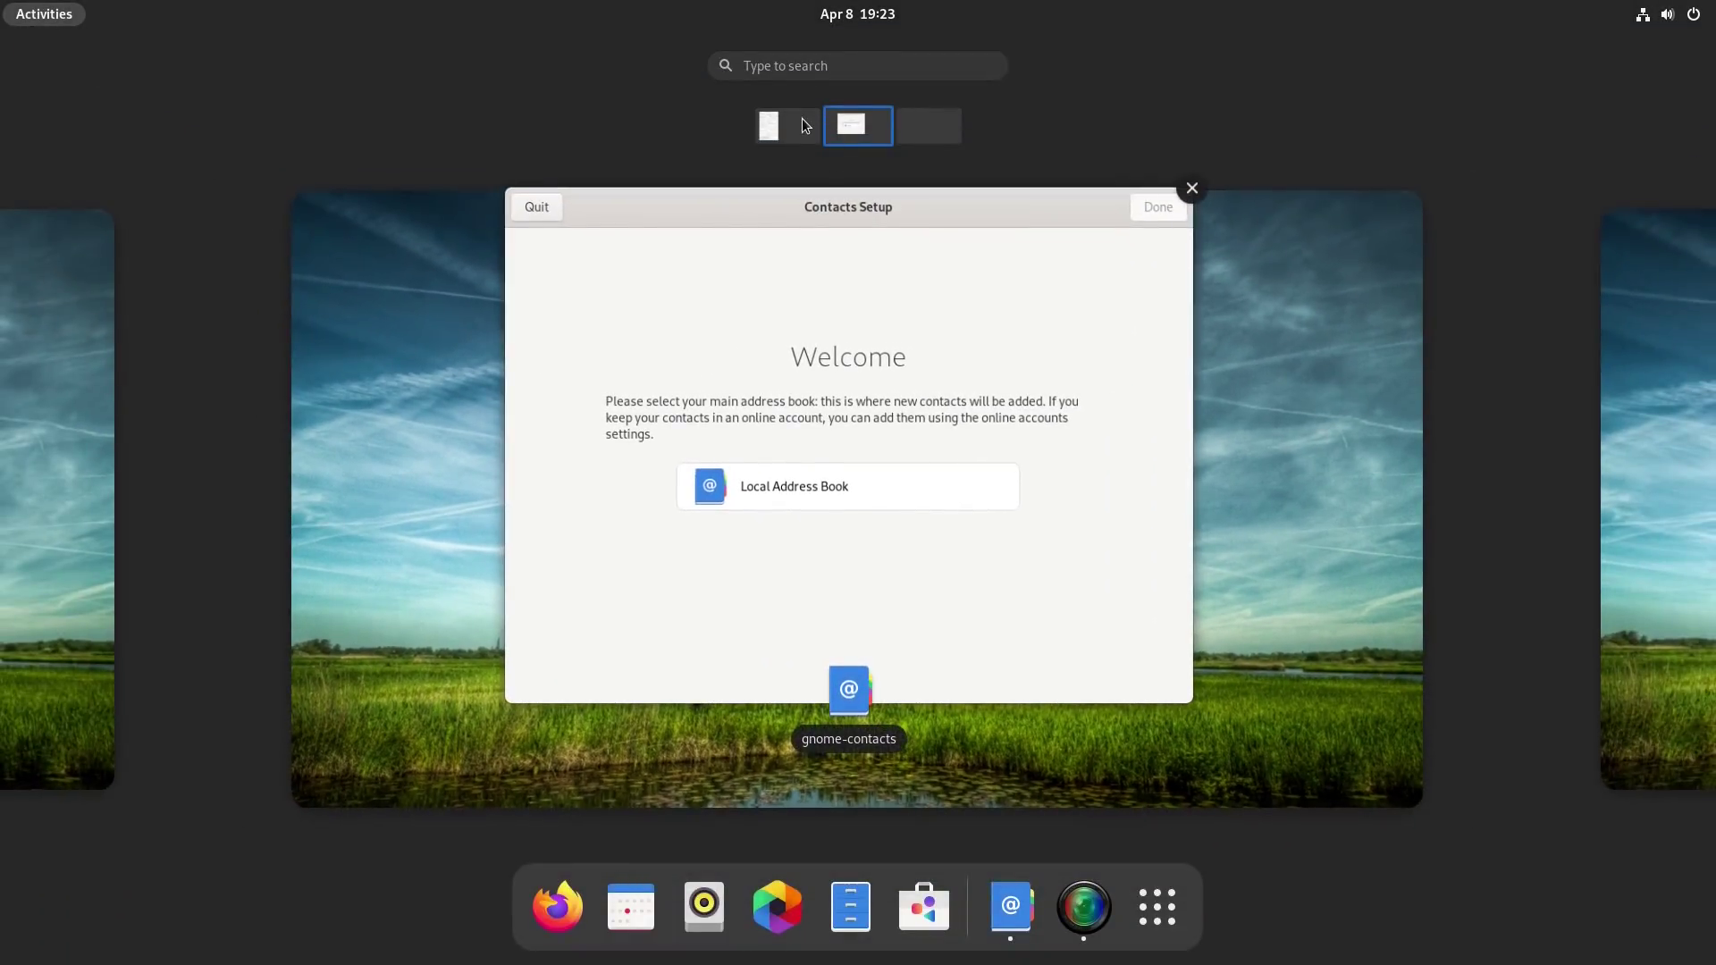
Switch through the workspaces with their thumbnails, ending on the empty third workspace
click(801, 125)
click(853, 125)
click(917, 130)
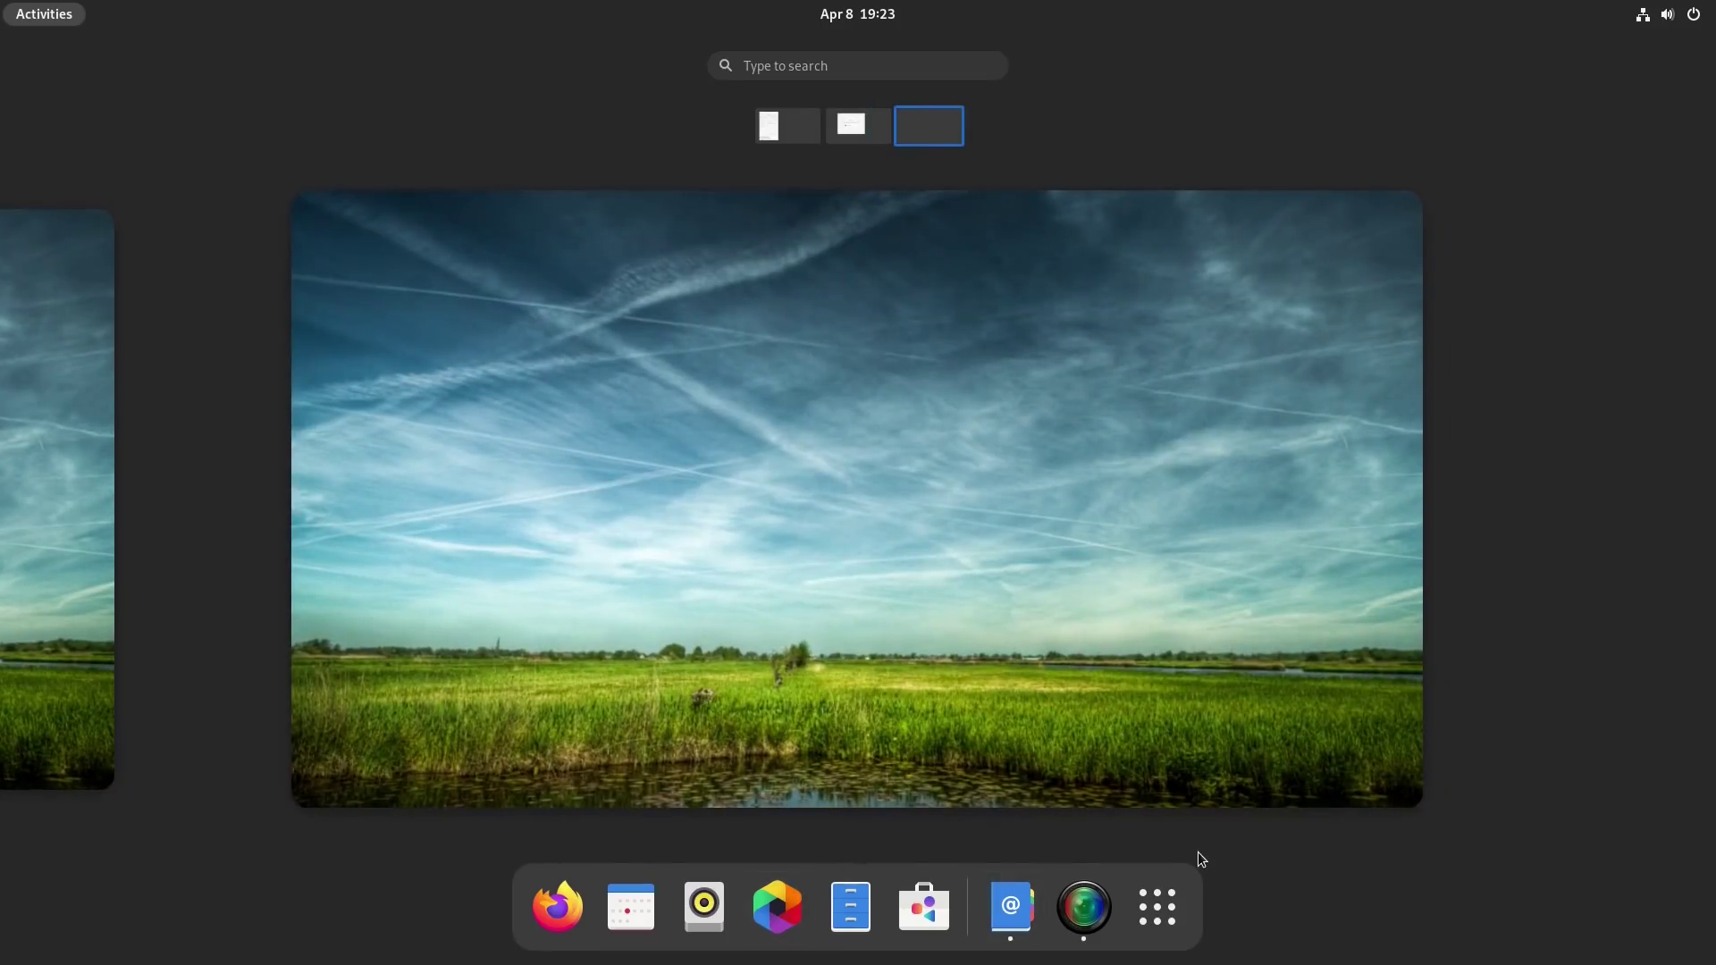
Launch Files and Software on the empty workspace and show both windows in the overview
click(864, 925)
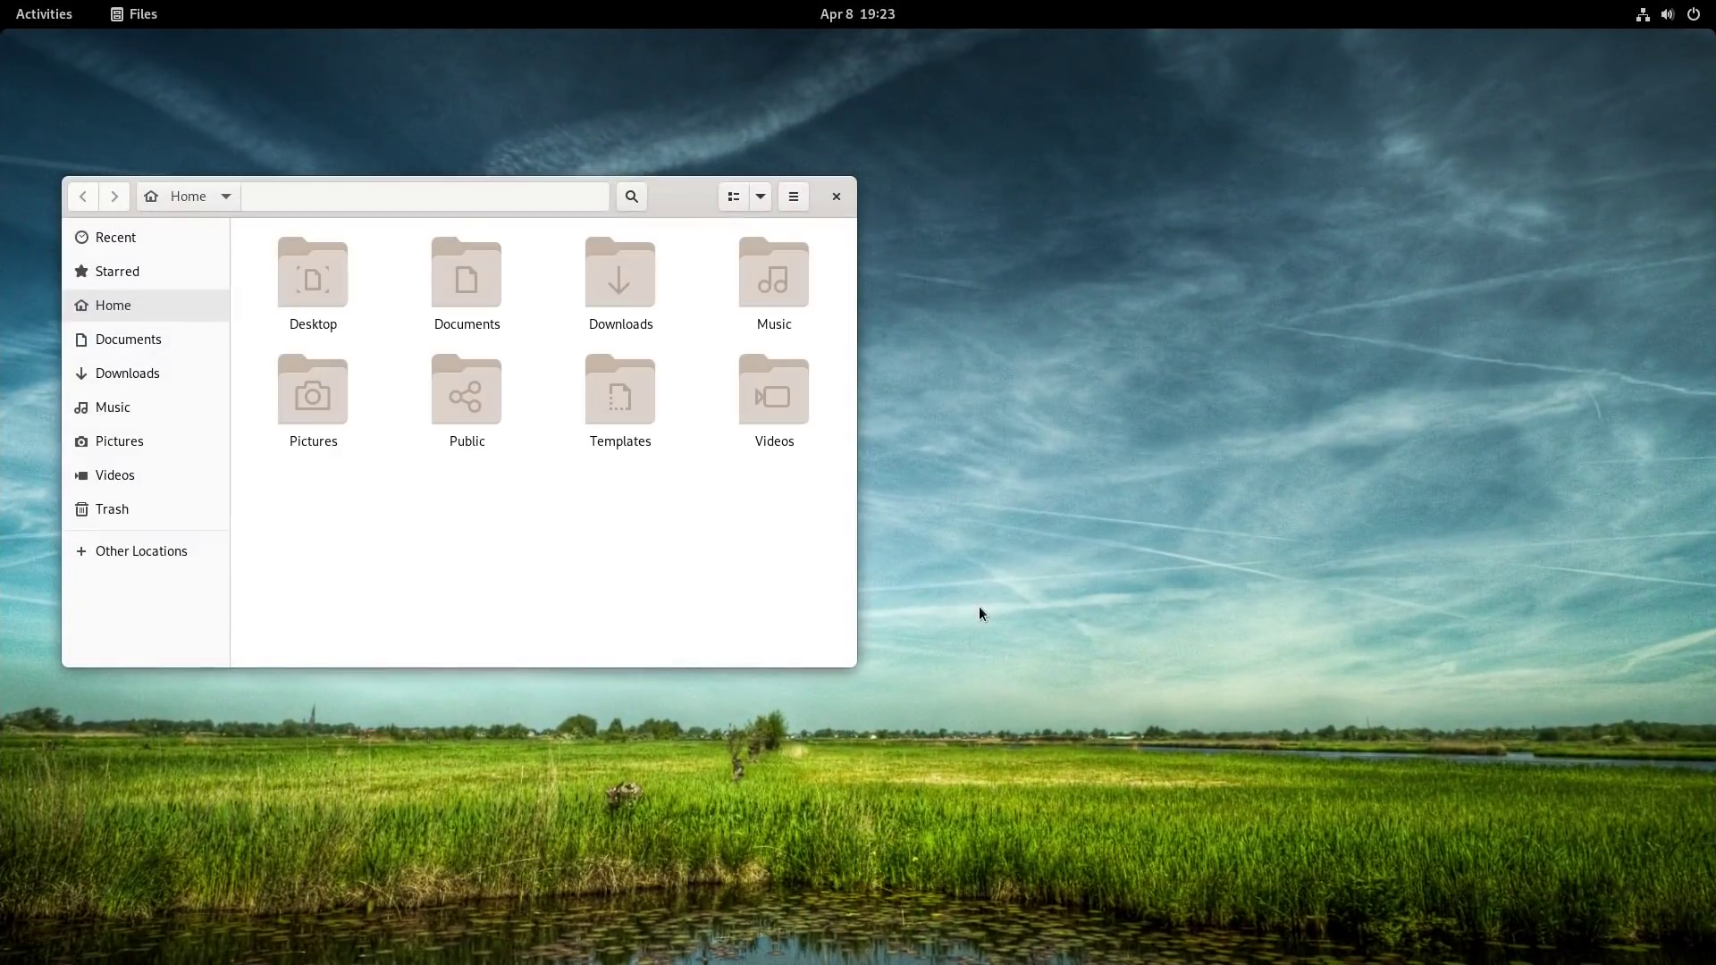
key(super)
click(923, 908)
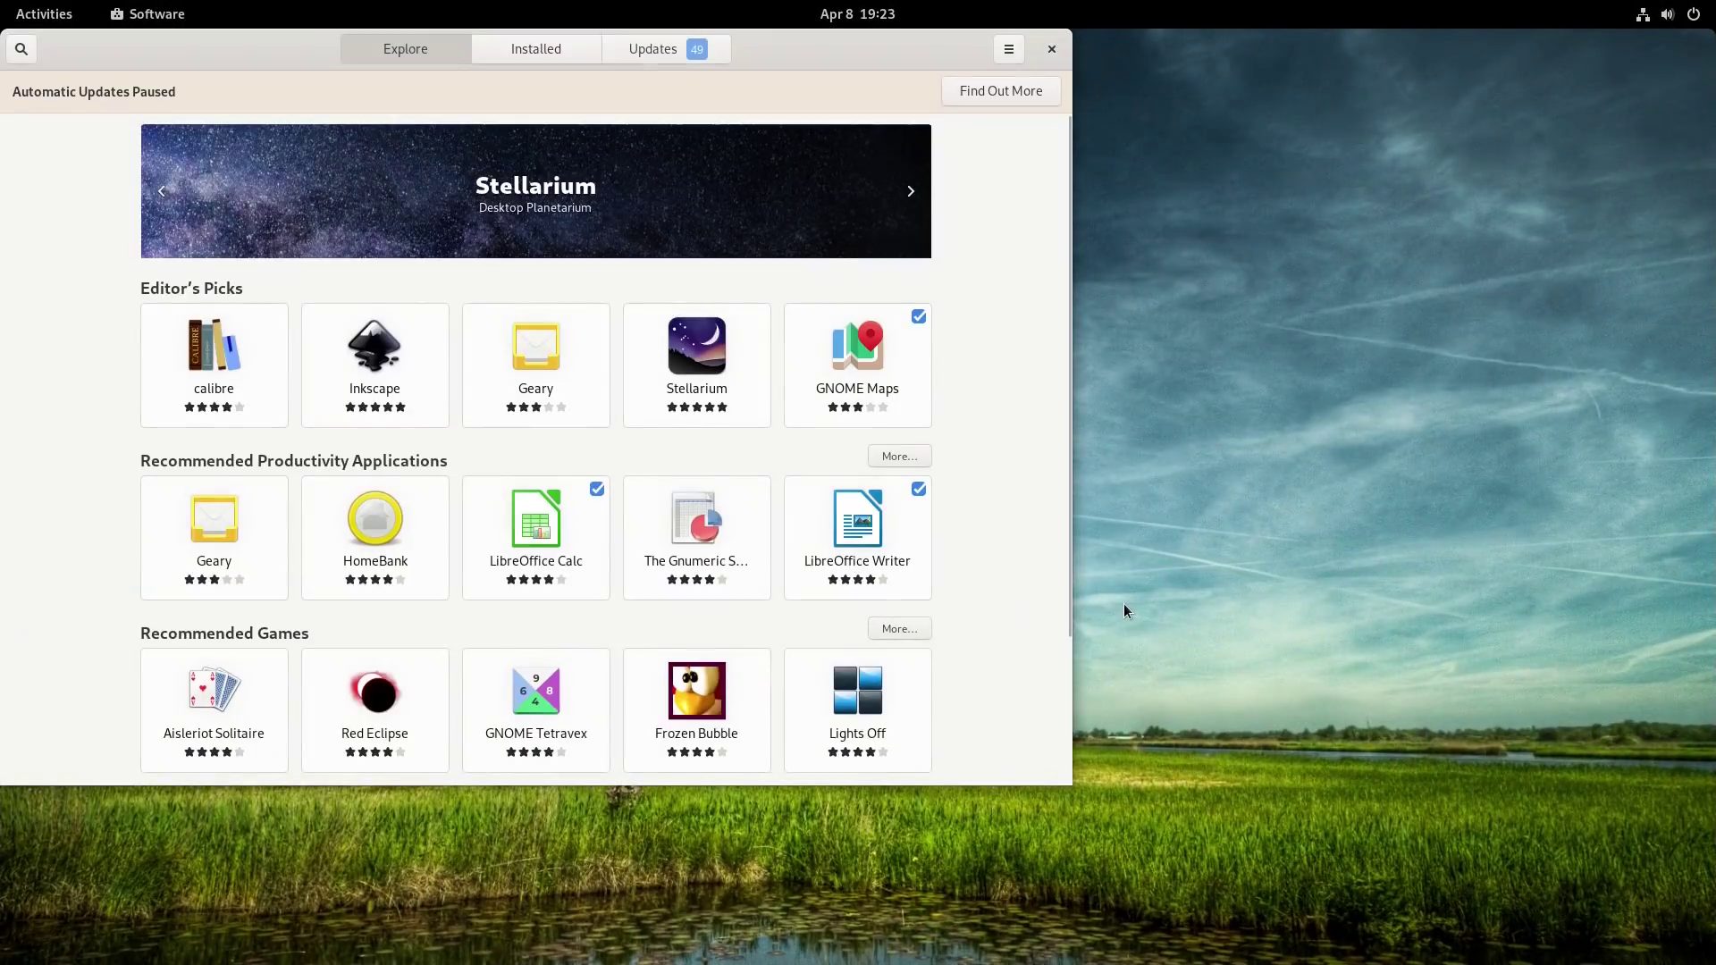
key(super)
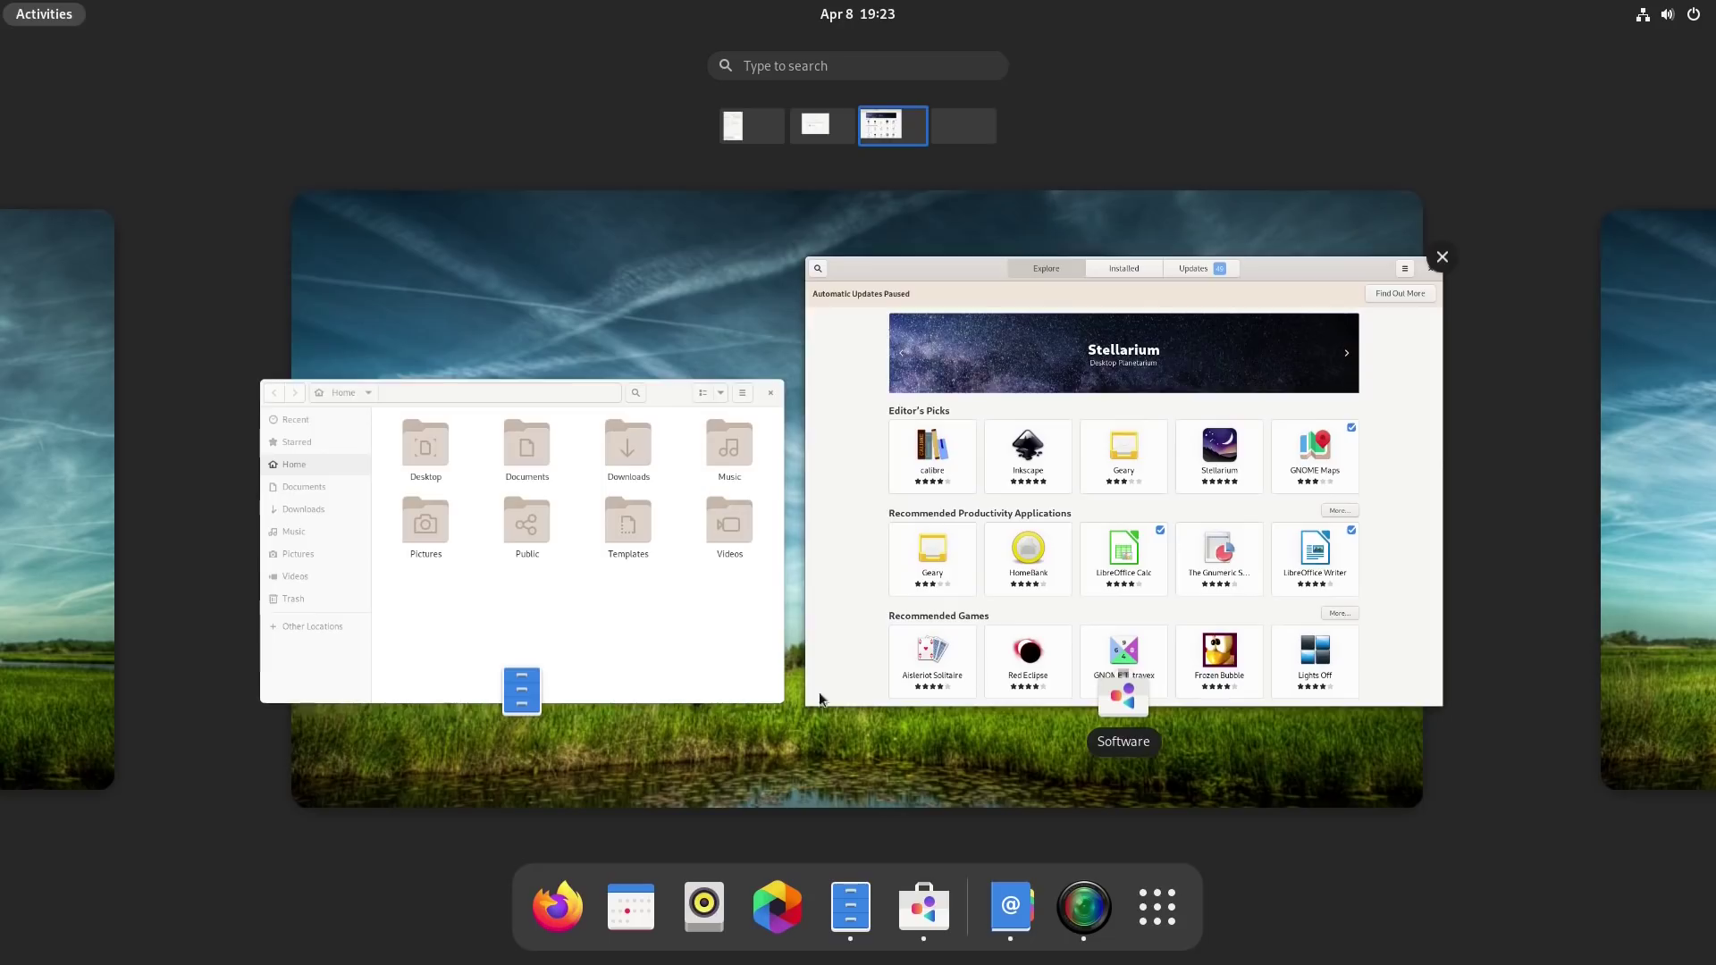
Close the Files window and switch between the Software and Contacts workspaces, ending on Contacts
click(789, 377)
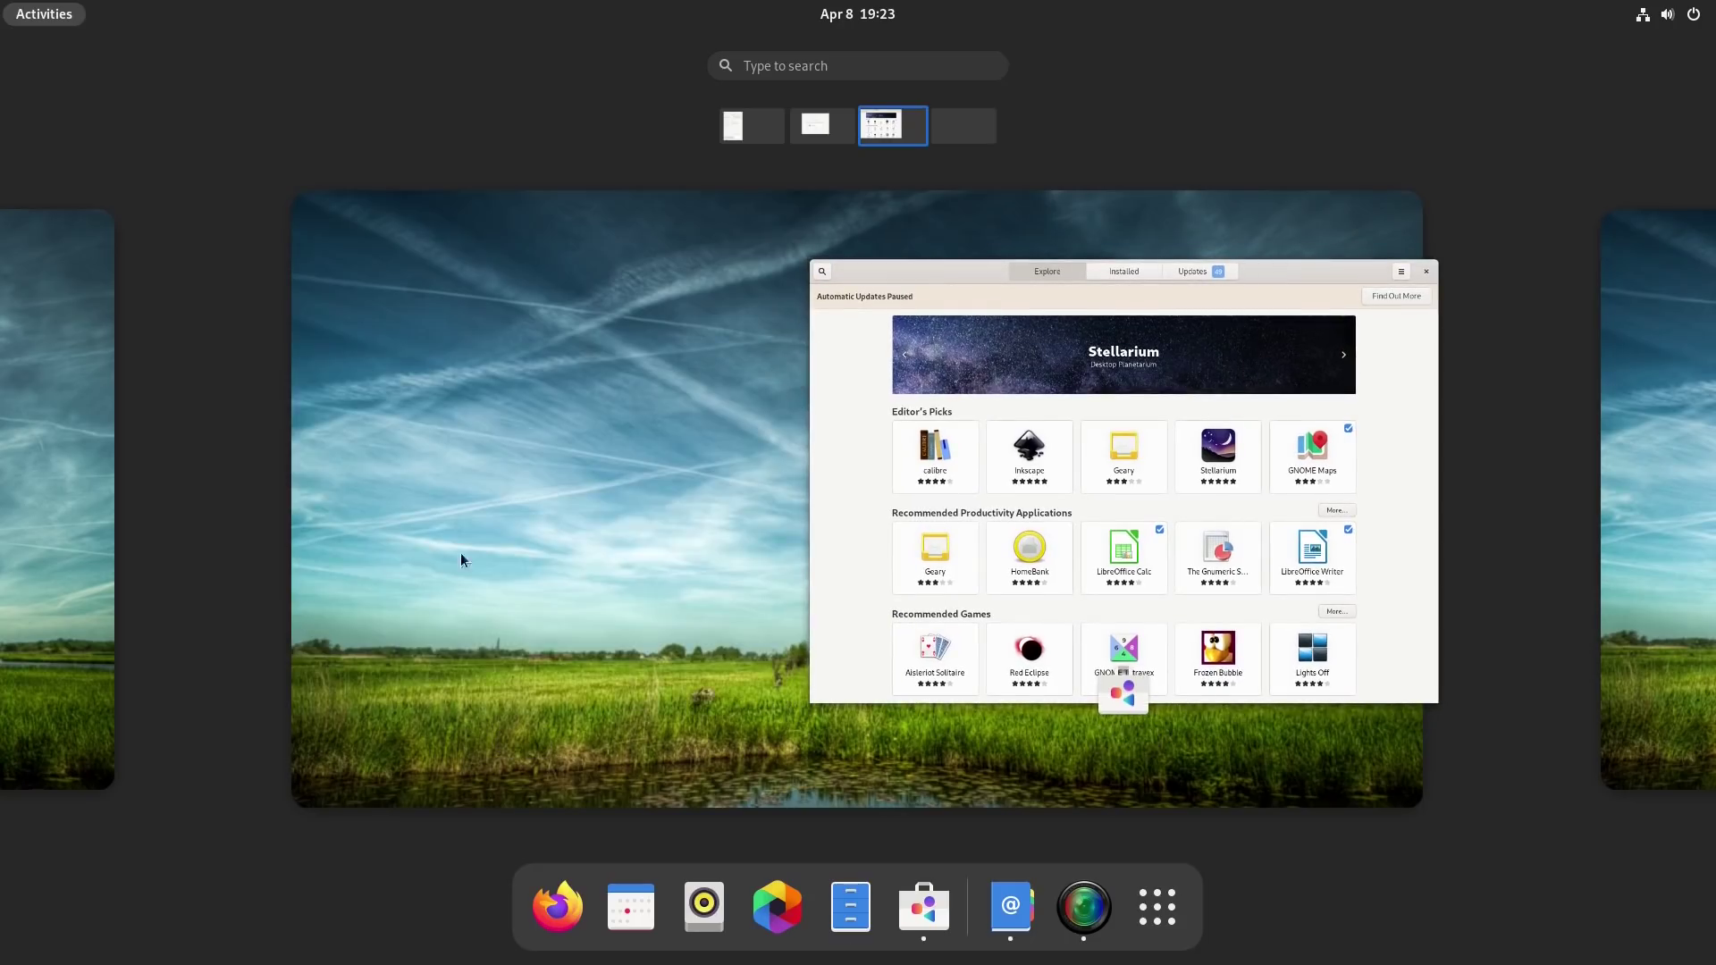
click(830, 125)
click(888, 127)
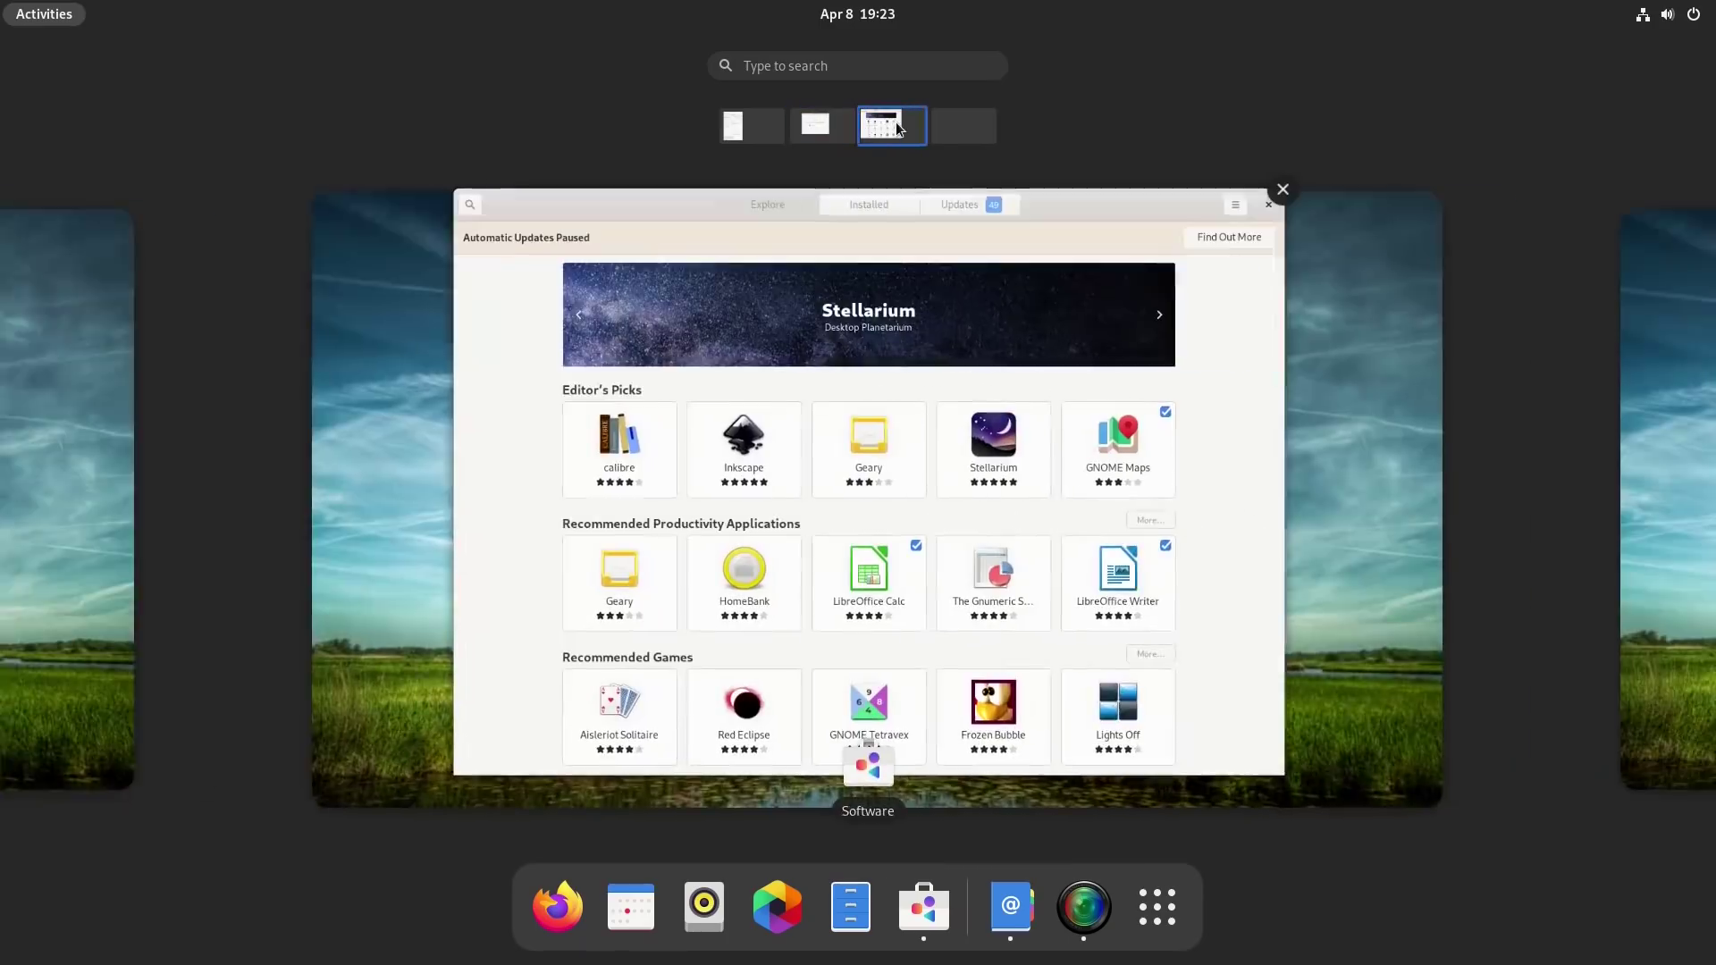
click(821, 135)
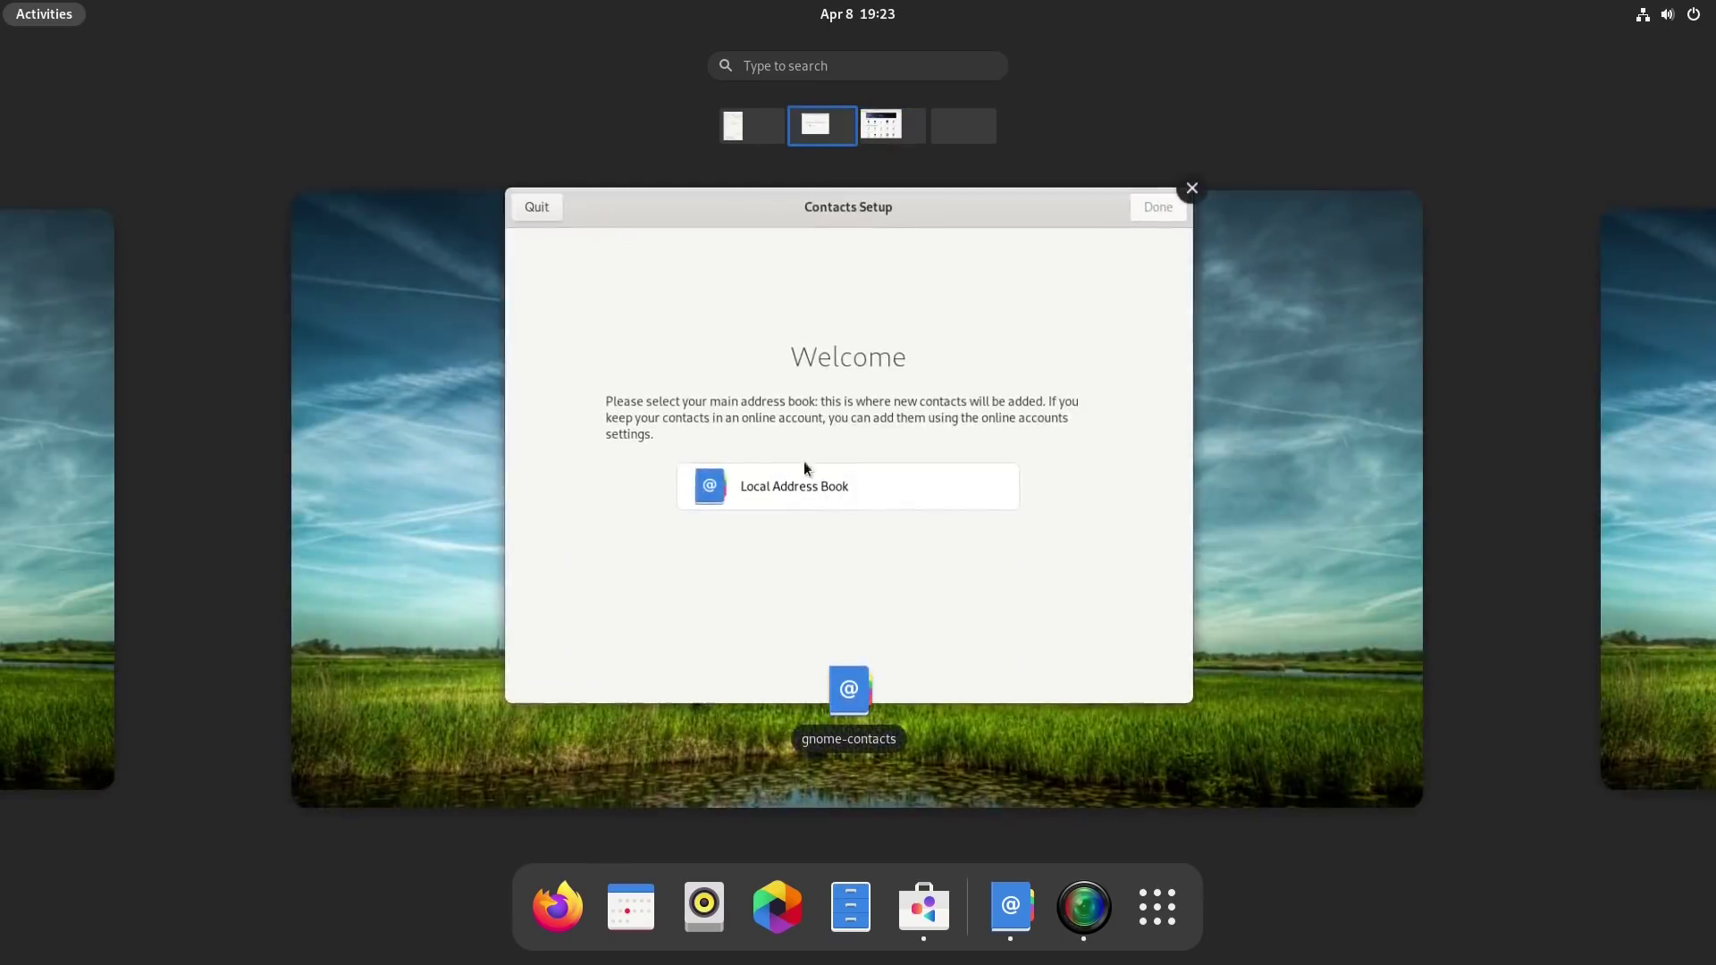
Move the Contacts and Software windows across the workspaces so that both share the second workspace
drag(778, 447, 1712, 576)
drag(1657, 500, 1653, 501)
click(958, 681)
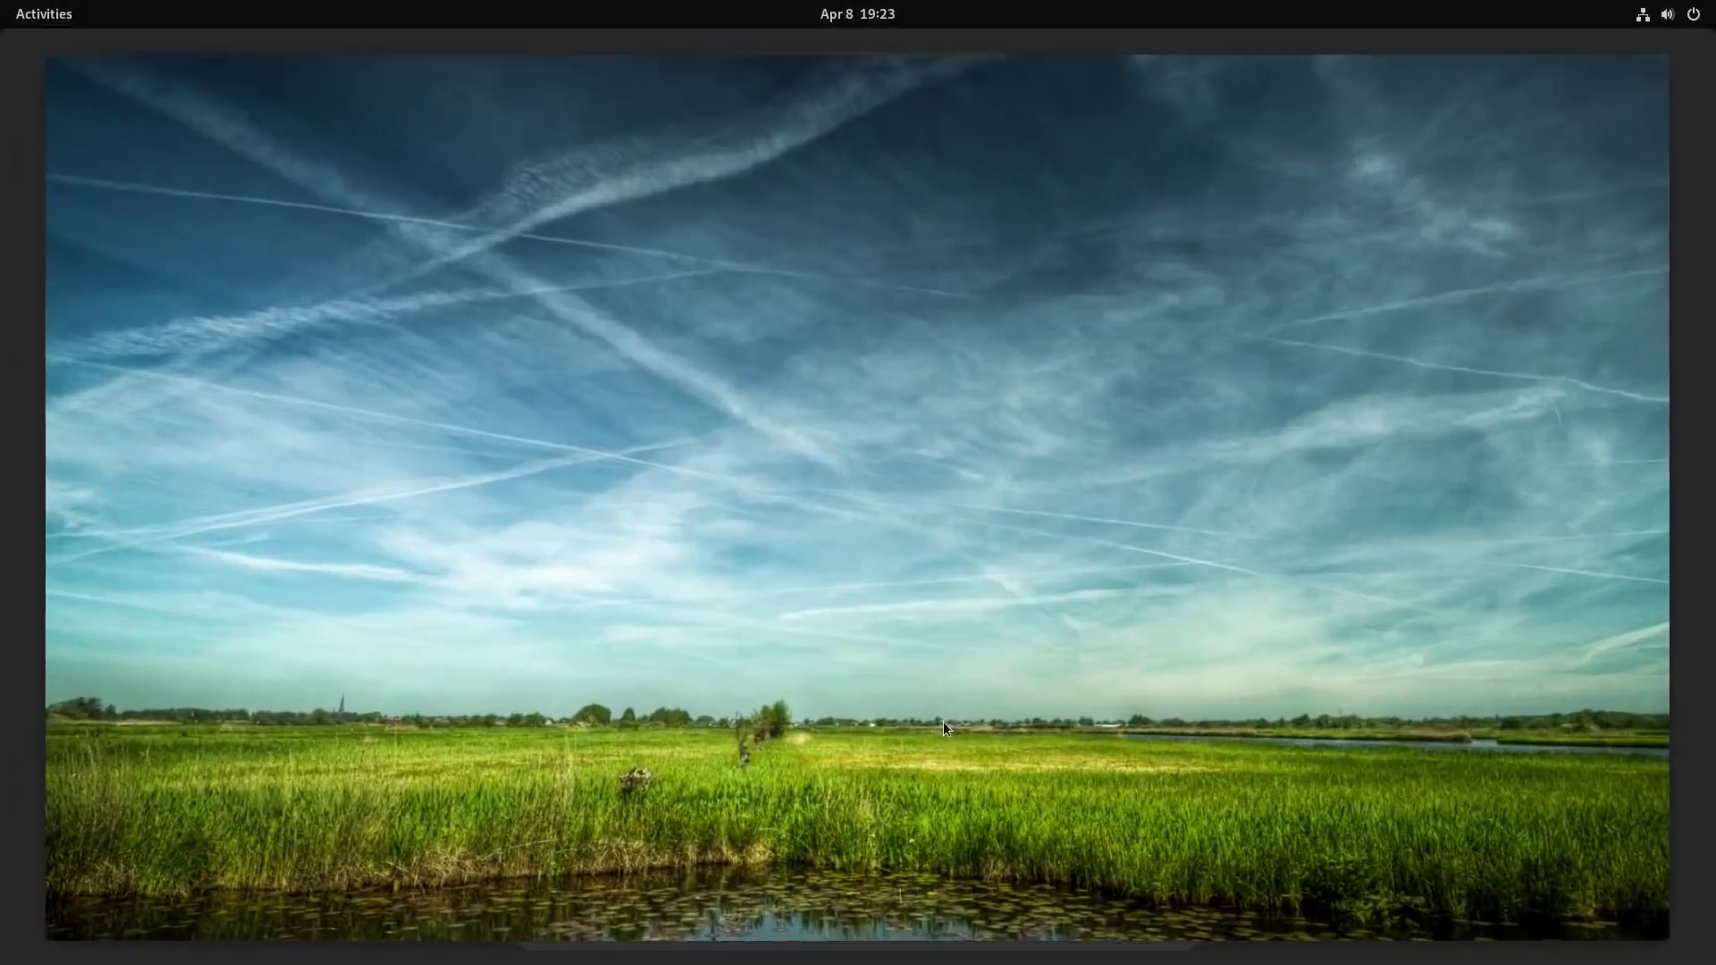
key(super)
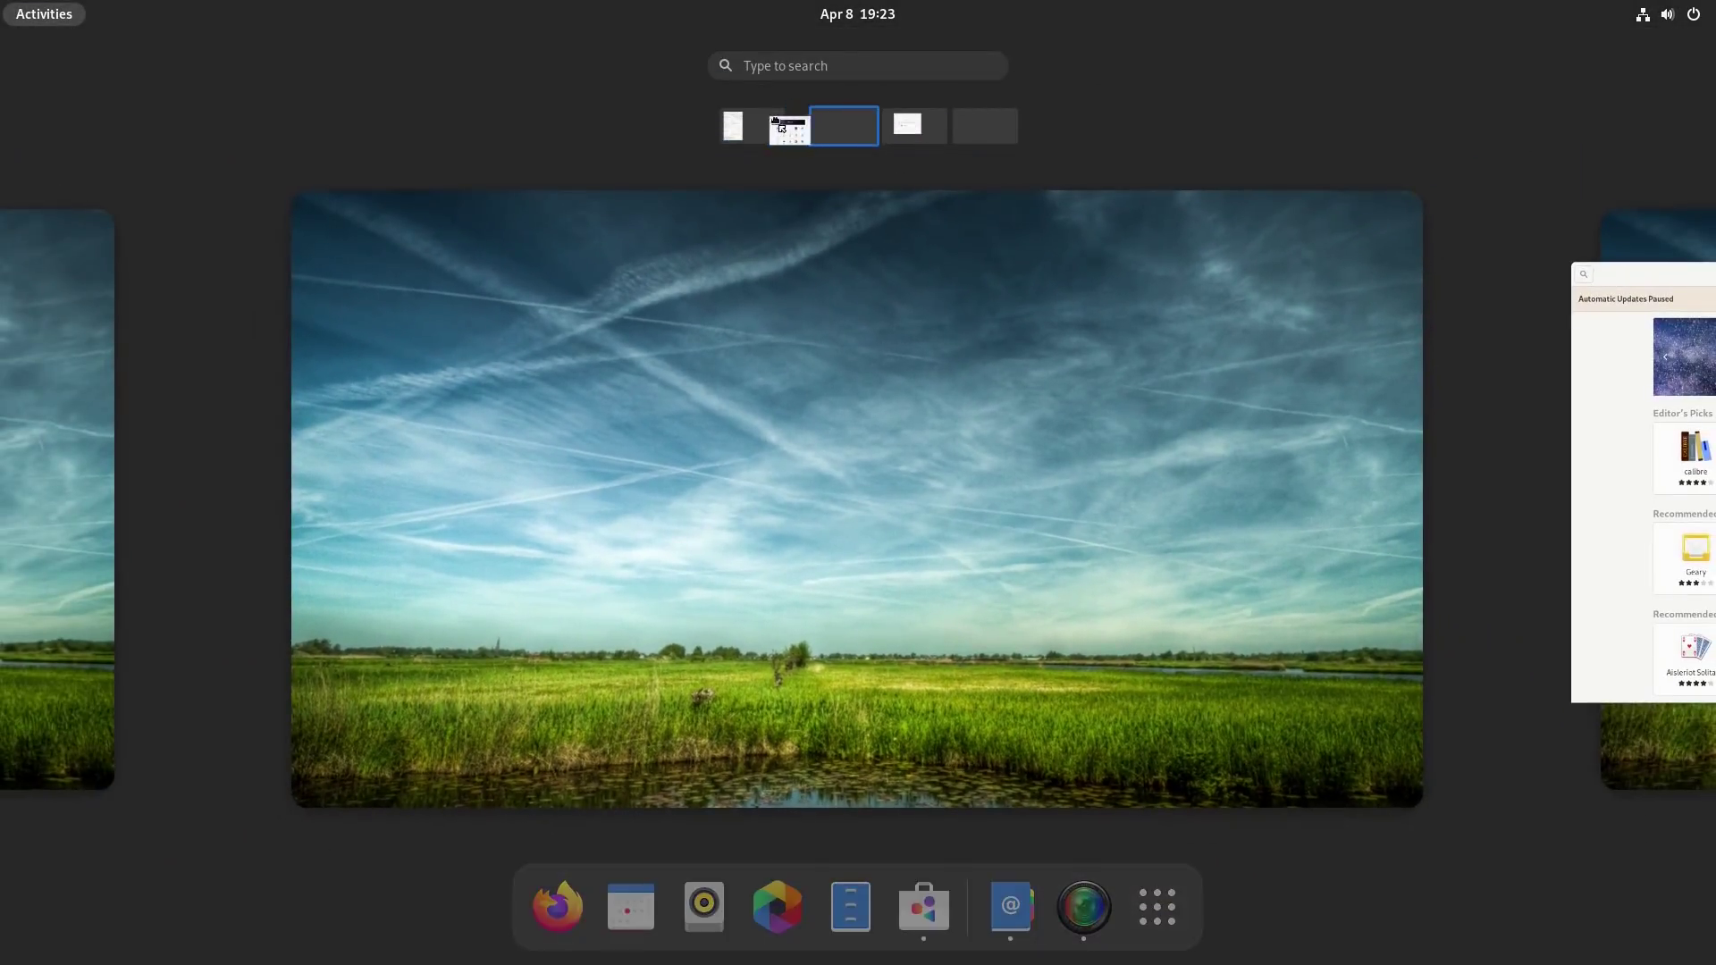
drag(829, 130, 830, 129)
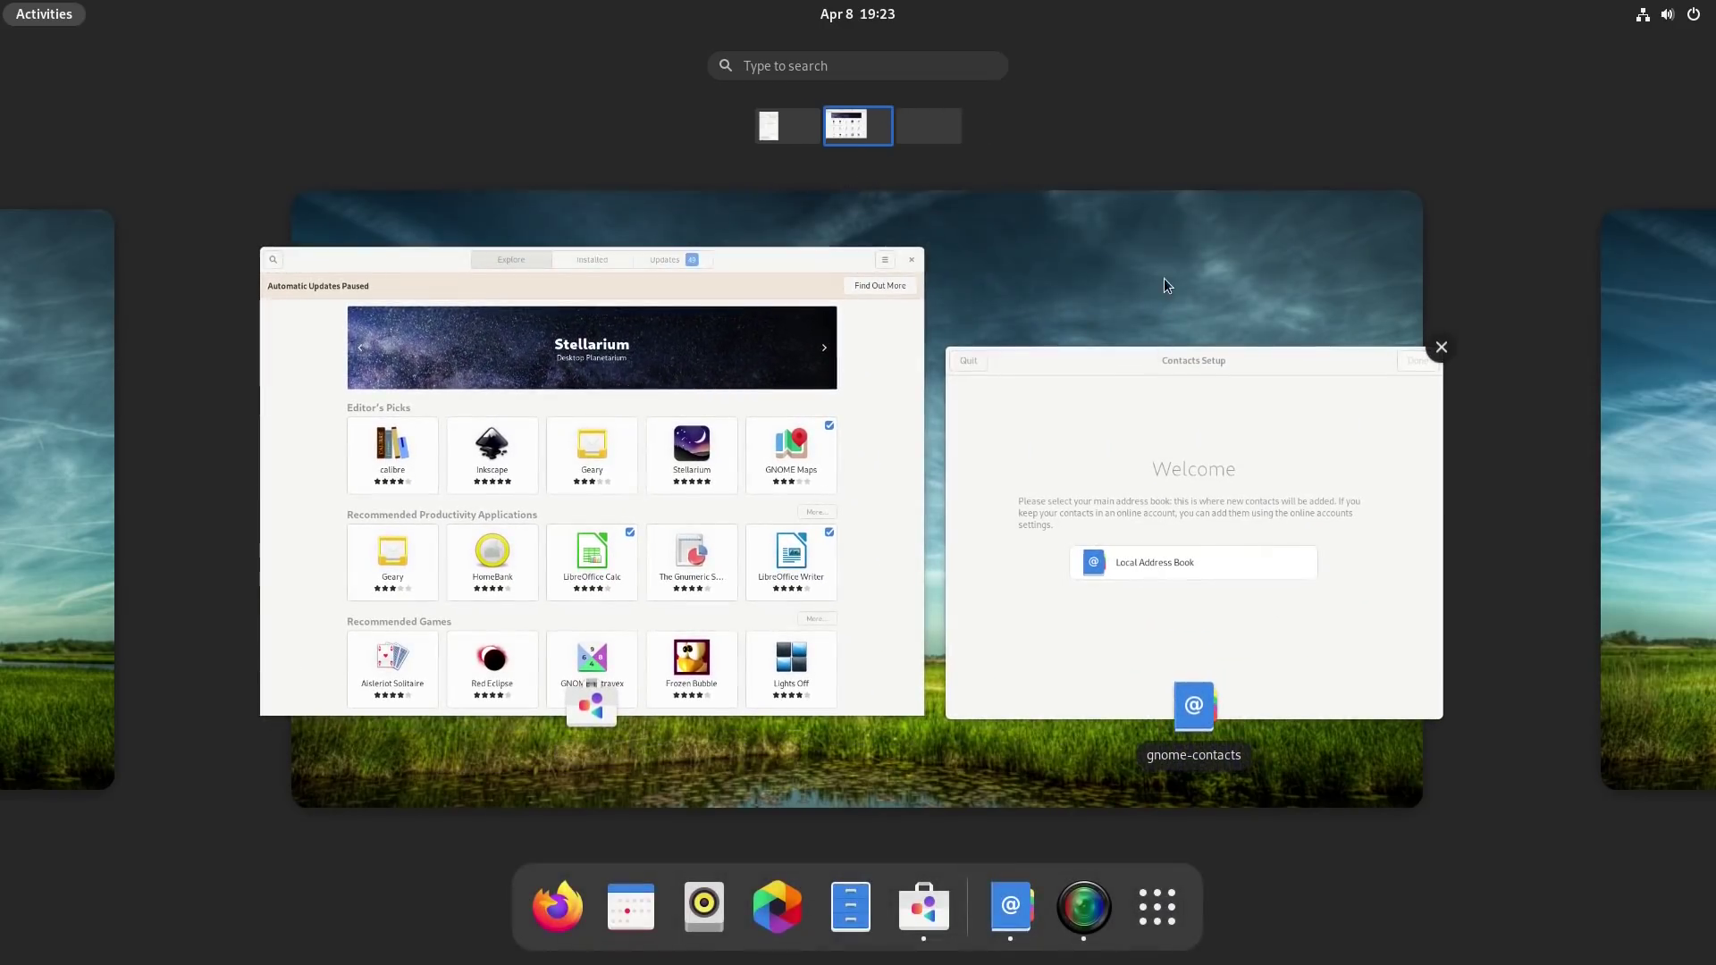
Leave the window overview and show the application grid
click(1164, 278)
key(super)
click(1176, 904)
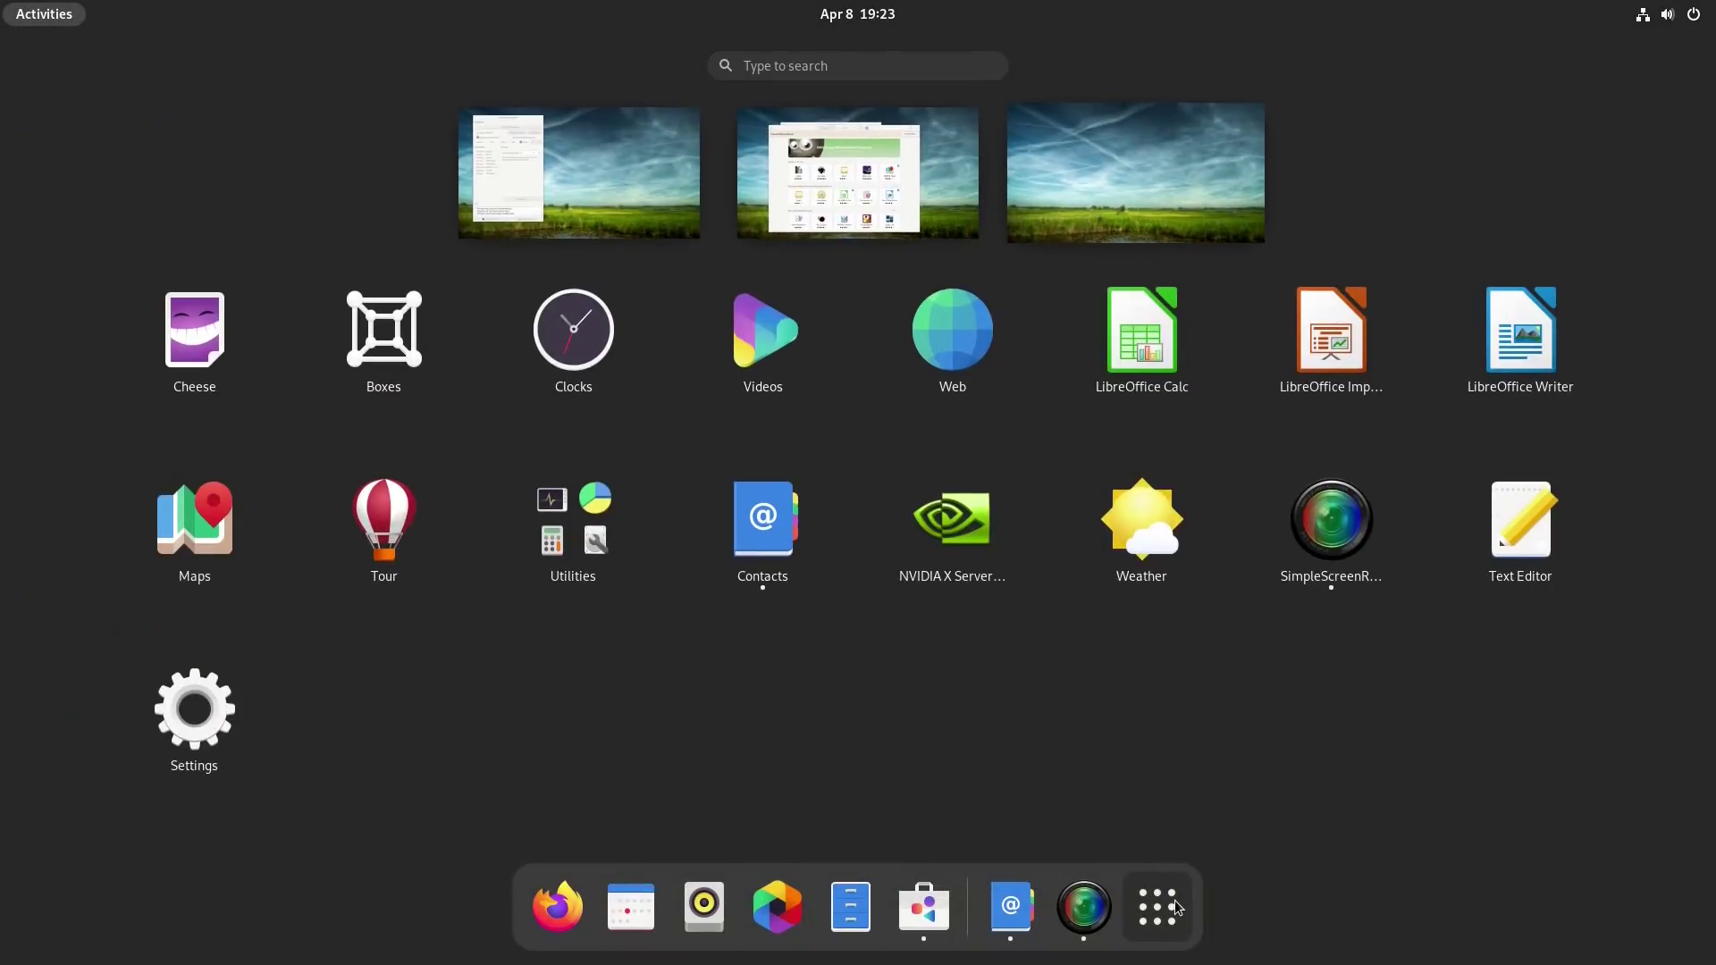
Page through the Utilities folder, then move System Monitor out of it and place it between Boxes and Clocks in the grid
click(572, 574)
scroll(885, 614, down, 1)
scroll(885, 614, up, 1)
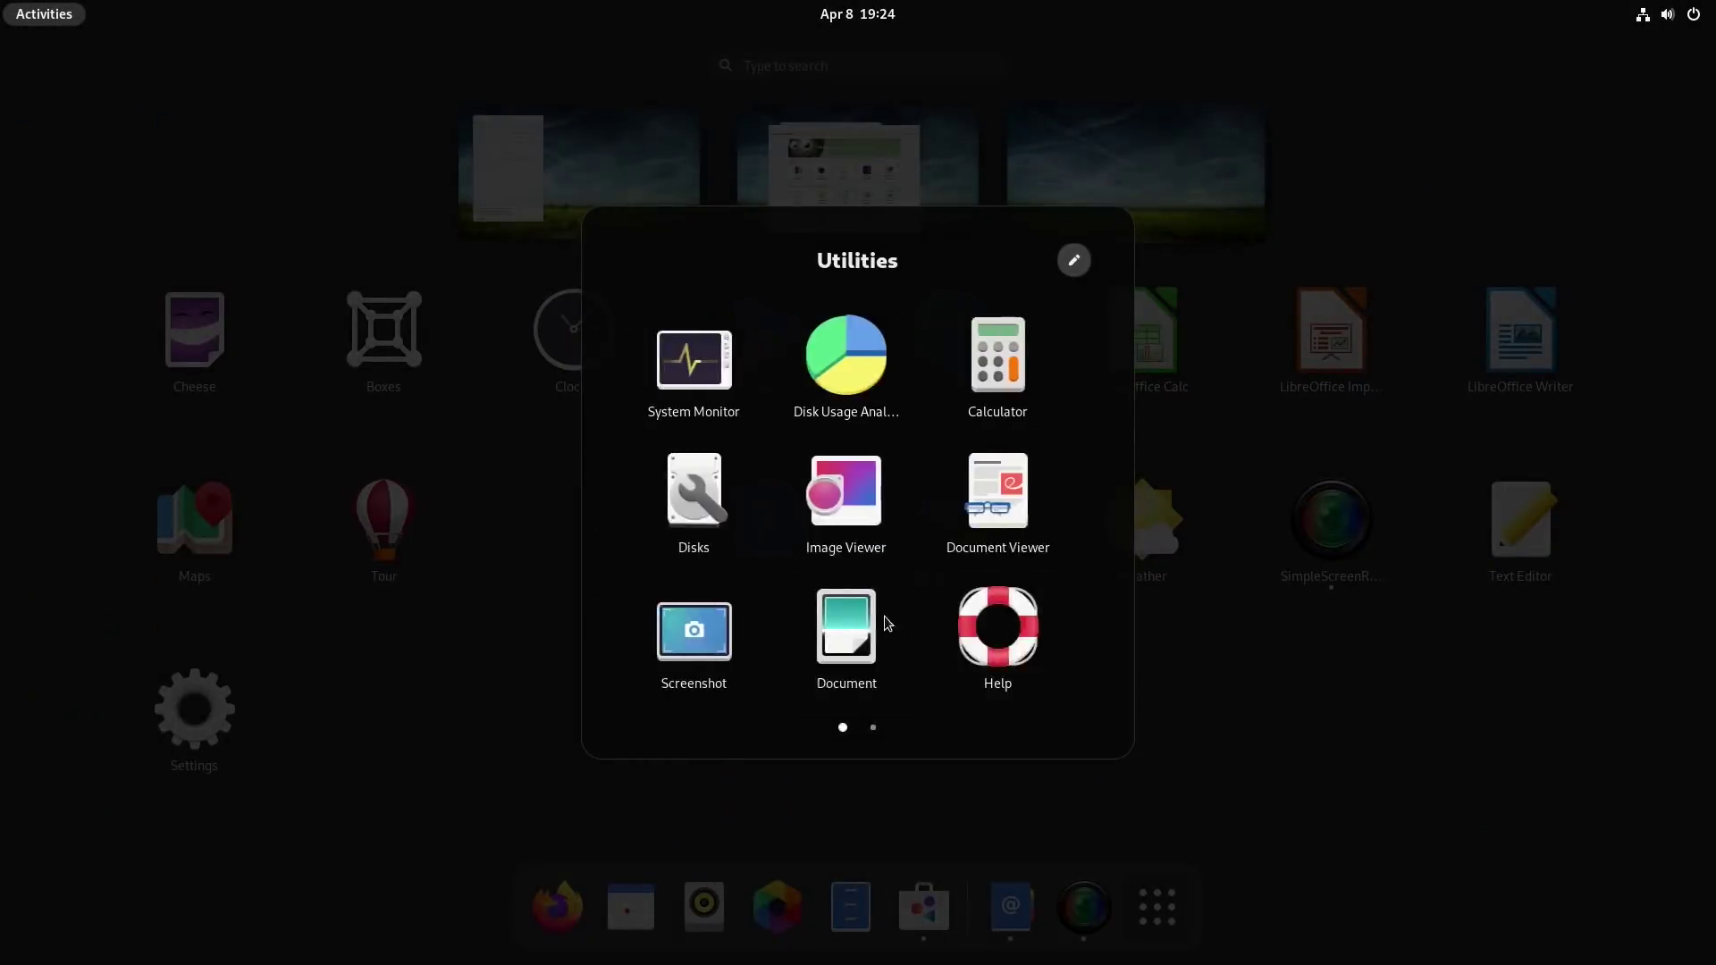
drag(689, 387, 1178, 746)
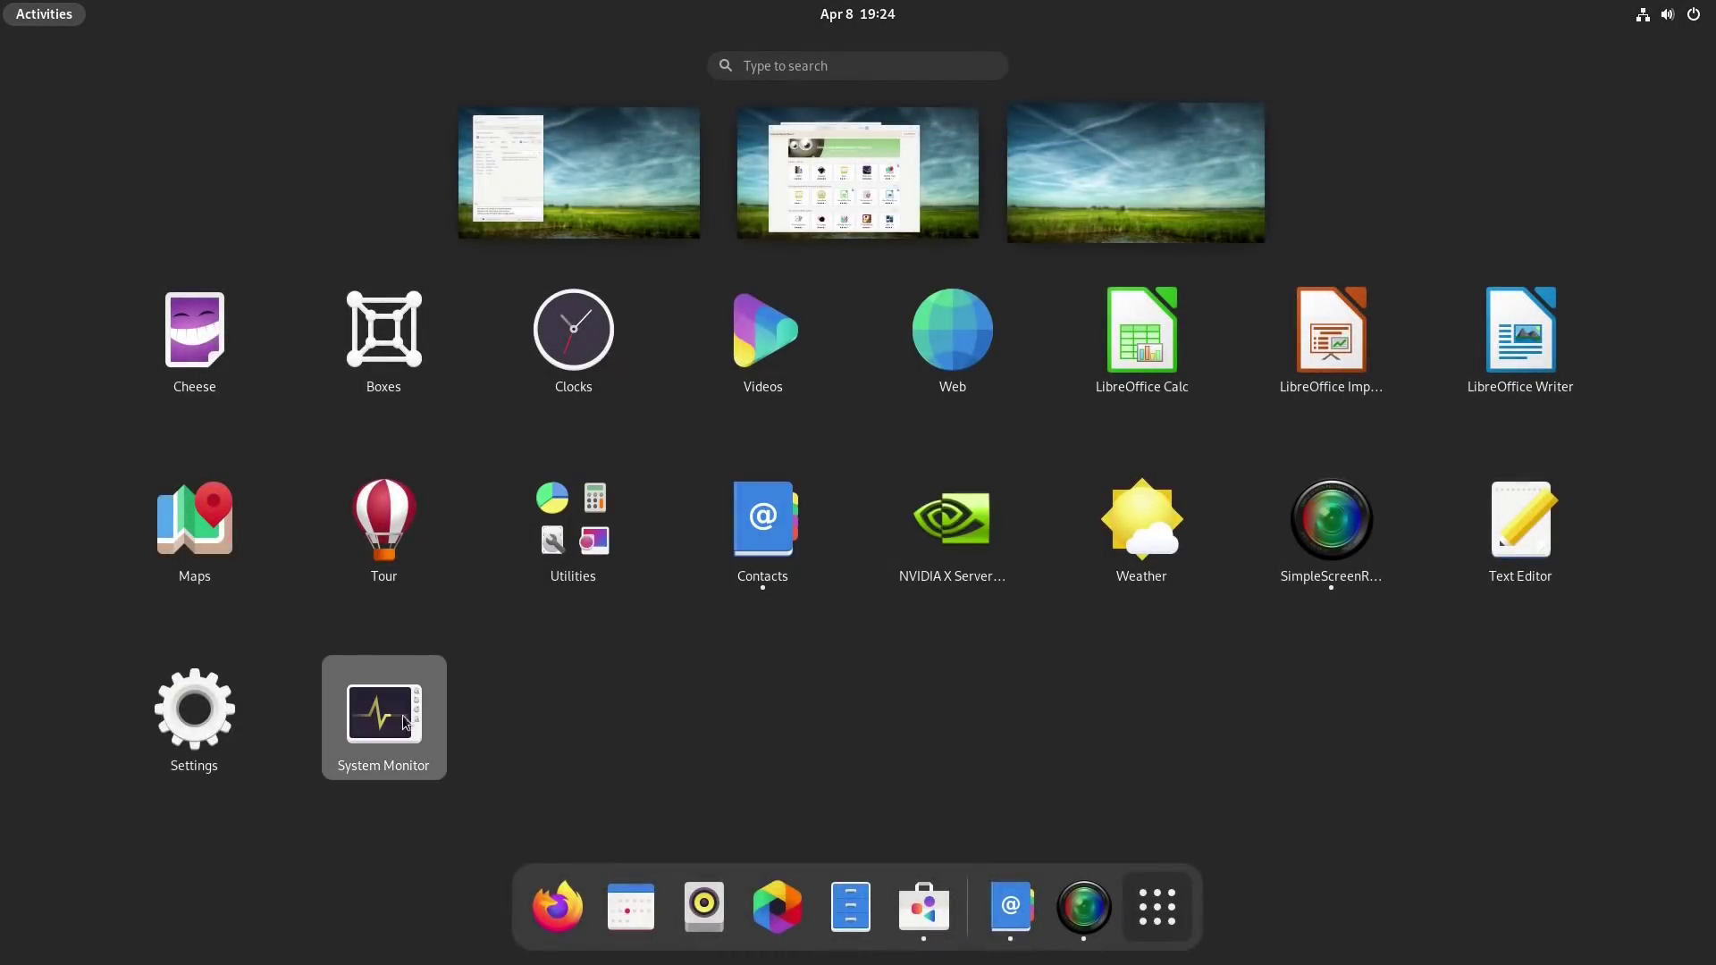
drag(471, 349, 481, 333)
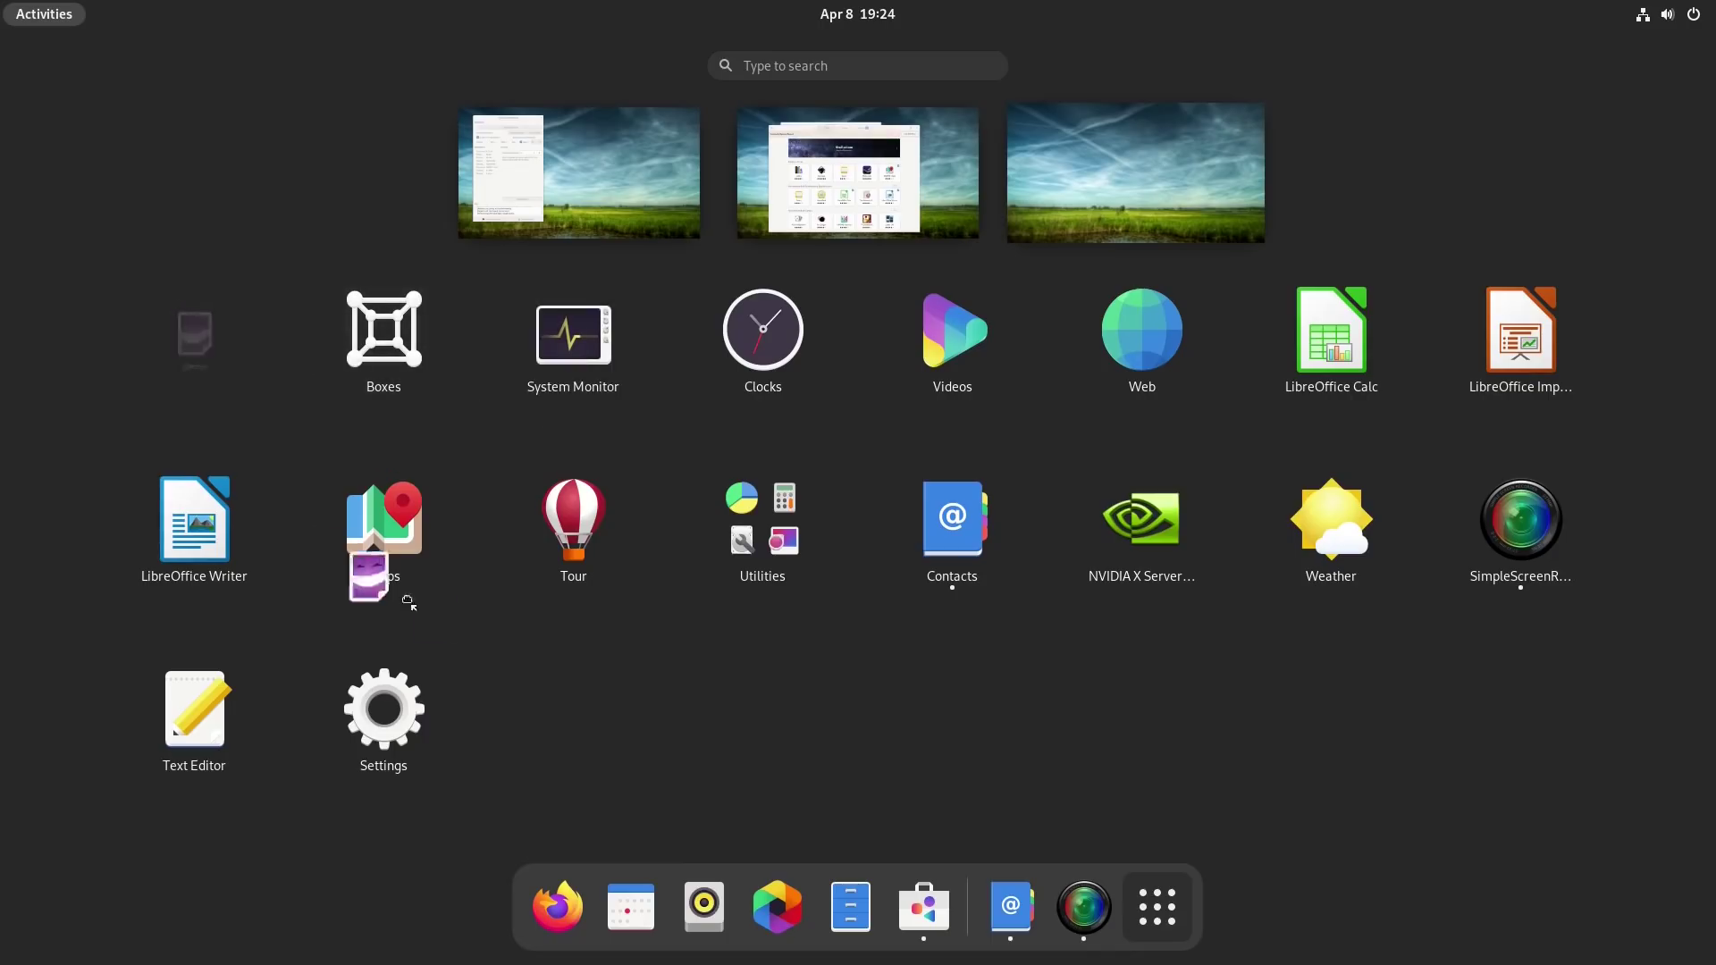
Move Cheese, Clocks and Videos to the end of the application grid
drag(371, 578, 566, 692)
drag(582, 294, 666, 474)
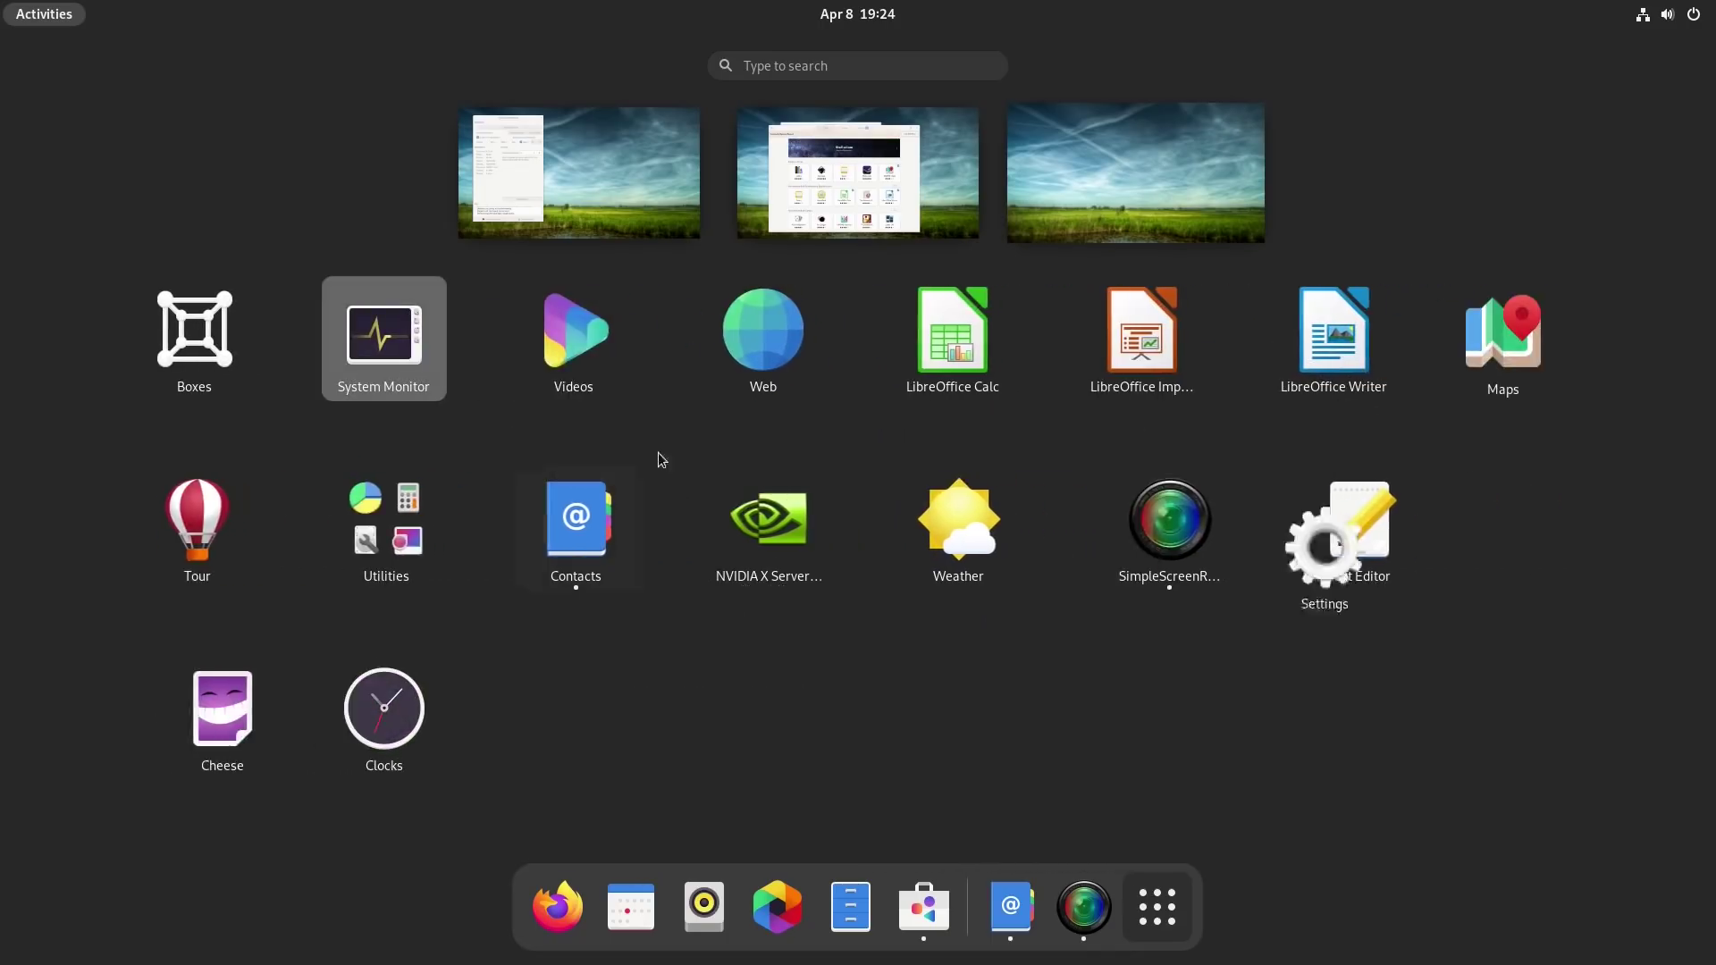
drag(594, 362, 678, 617)
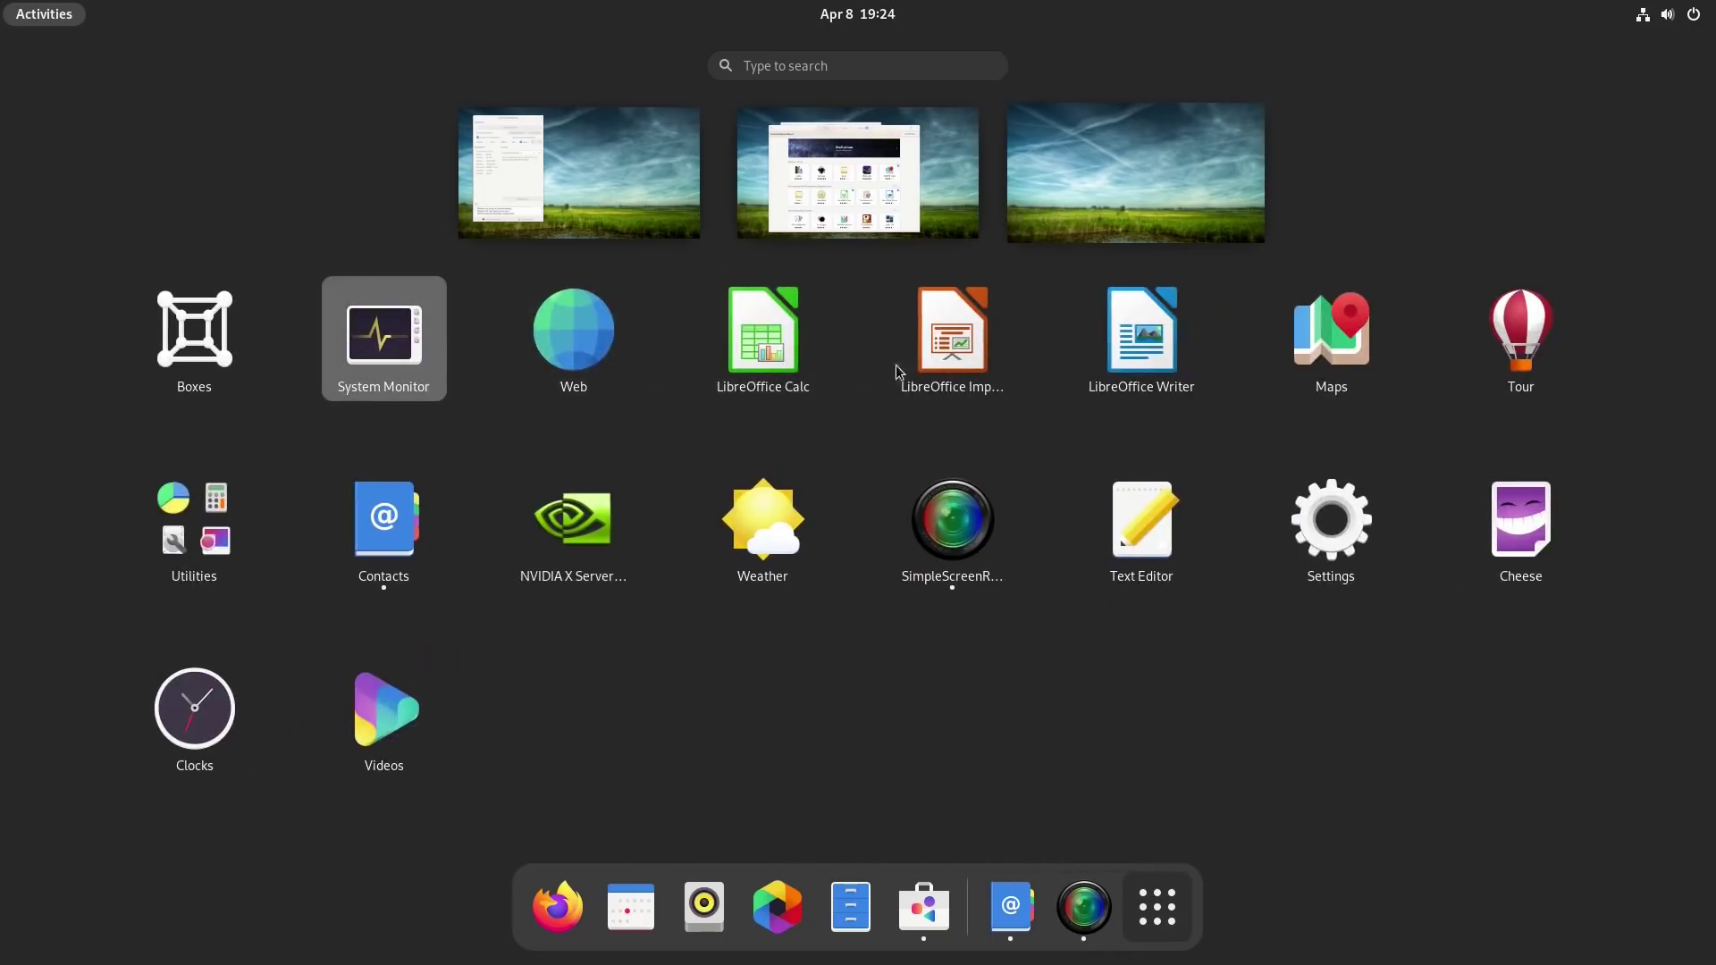
Move LibreOffice Writer beside Web, and LibreOffice Calc and Impress to the end of the application grid
drag(1165, 362, 769, 357)
drag(957, 384, 872, 679)
drag(934, 358, 846, 691)
Place the screen recorder and NVIDIA X Server icons between LibreOffice Writer and Maps in the application grid
drag(615, 540, 1077, 344)
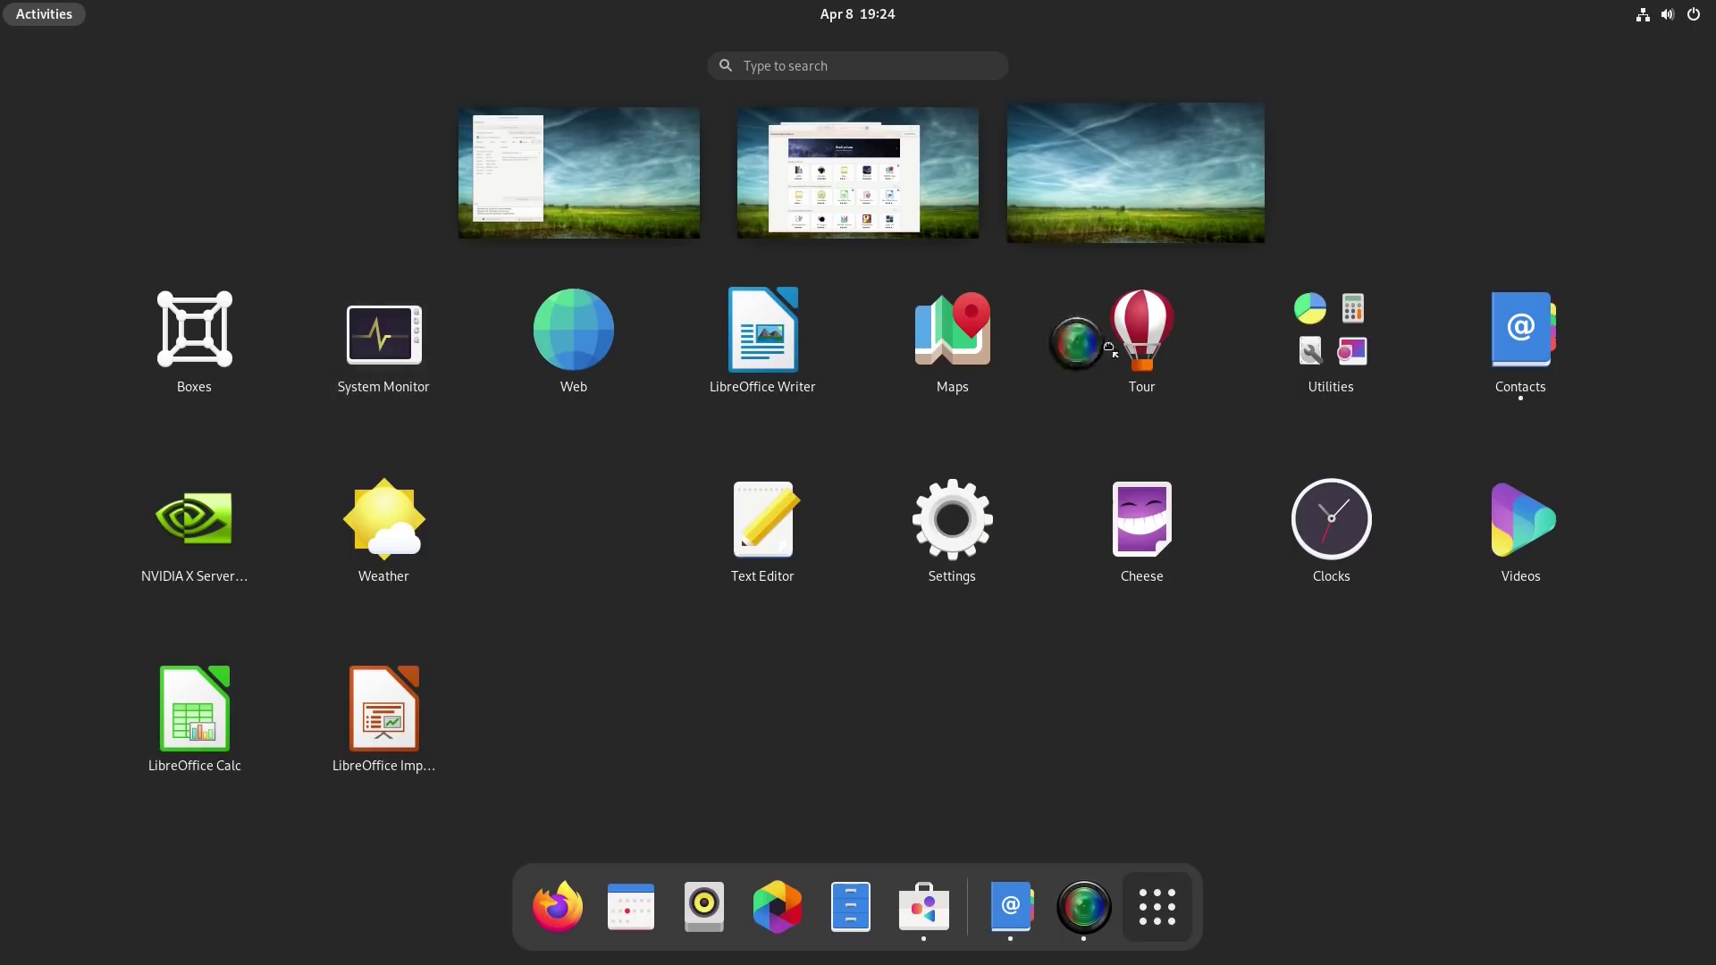
mouse_move(896, 351)
mouse_down()
mouse_move(880, 345)
mouse_move(894, 349)
mouse_up()
drag(384, 519, 1077, 352)
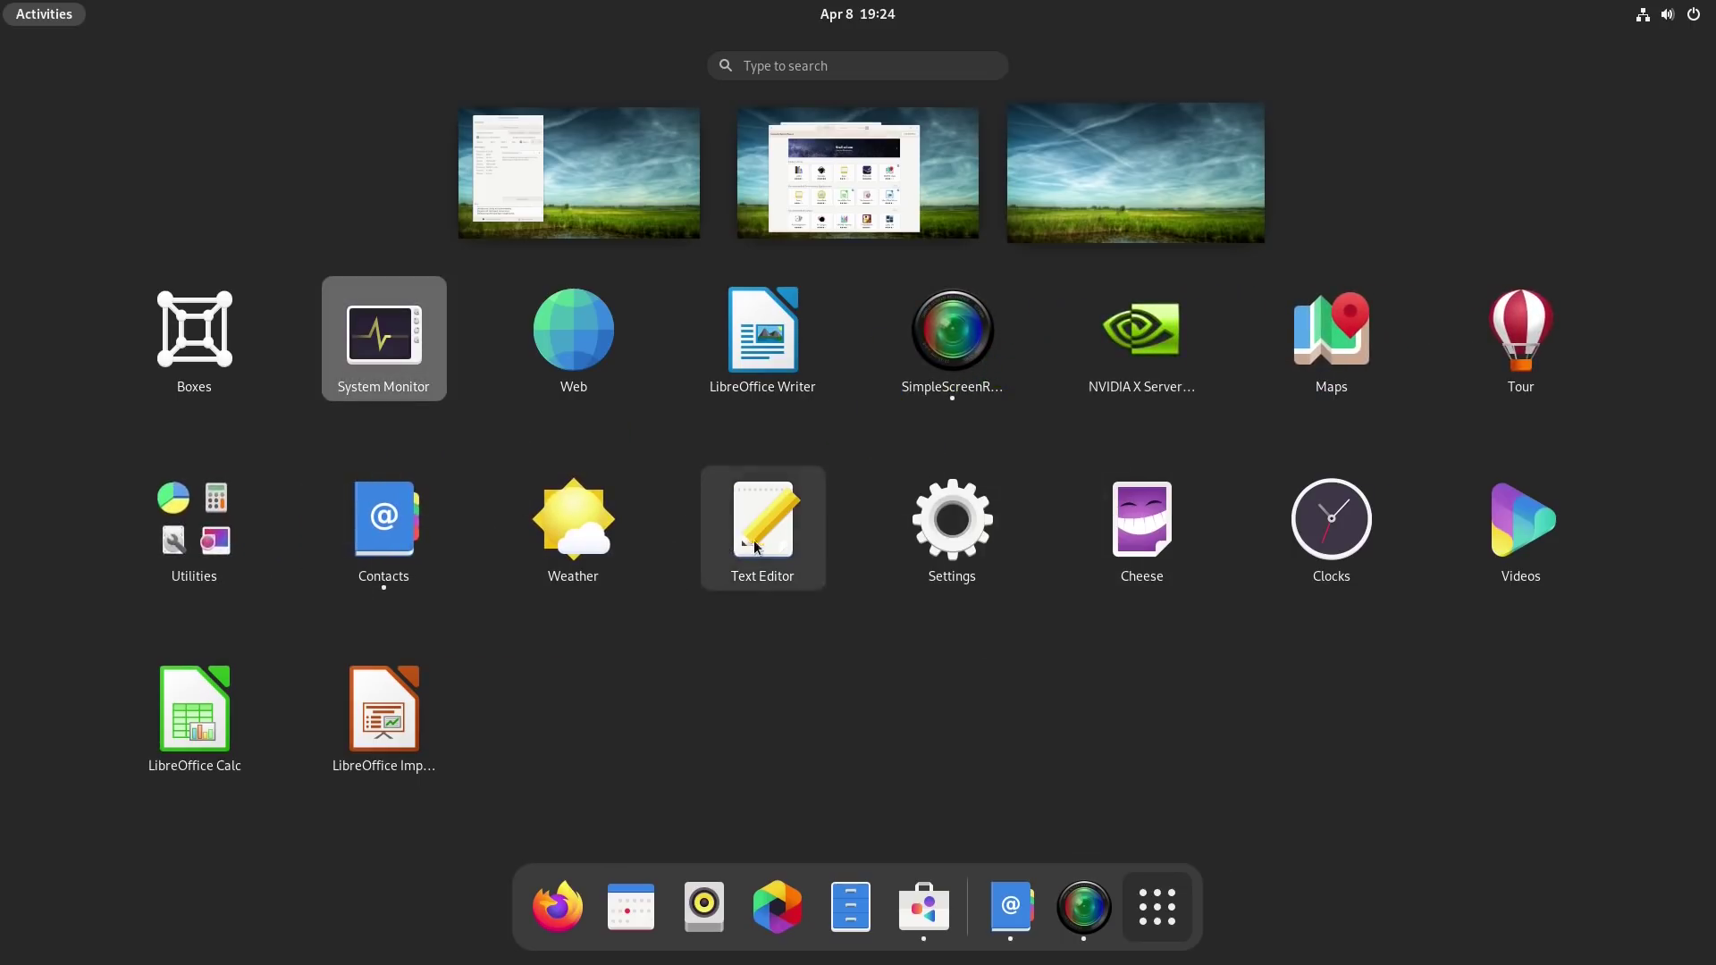
drag(749, 547, 1447, 403)
drag(939, 543, 939, 543)
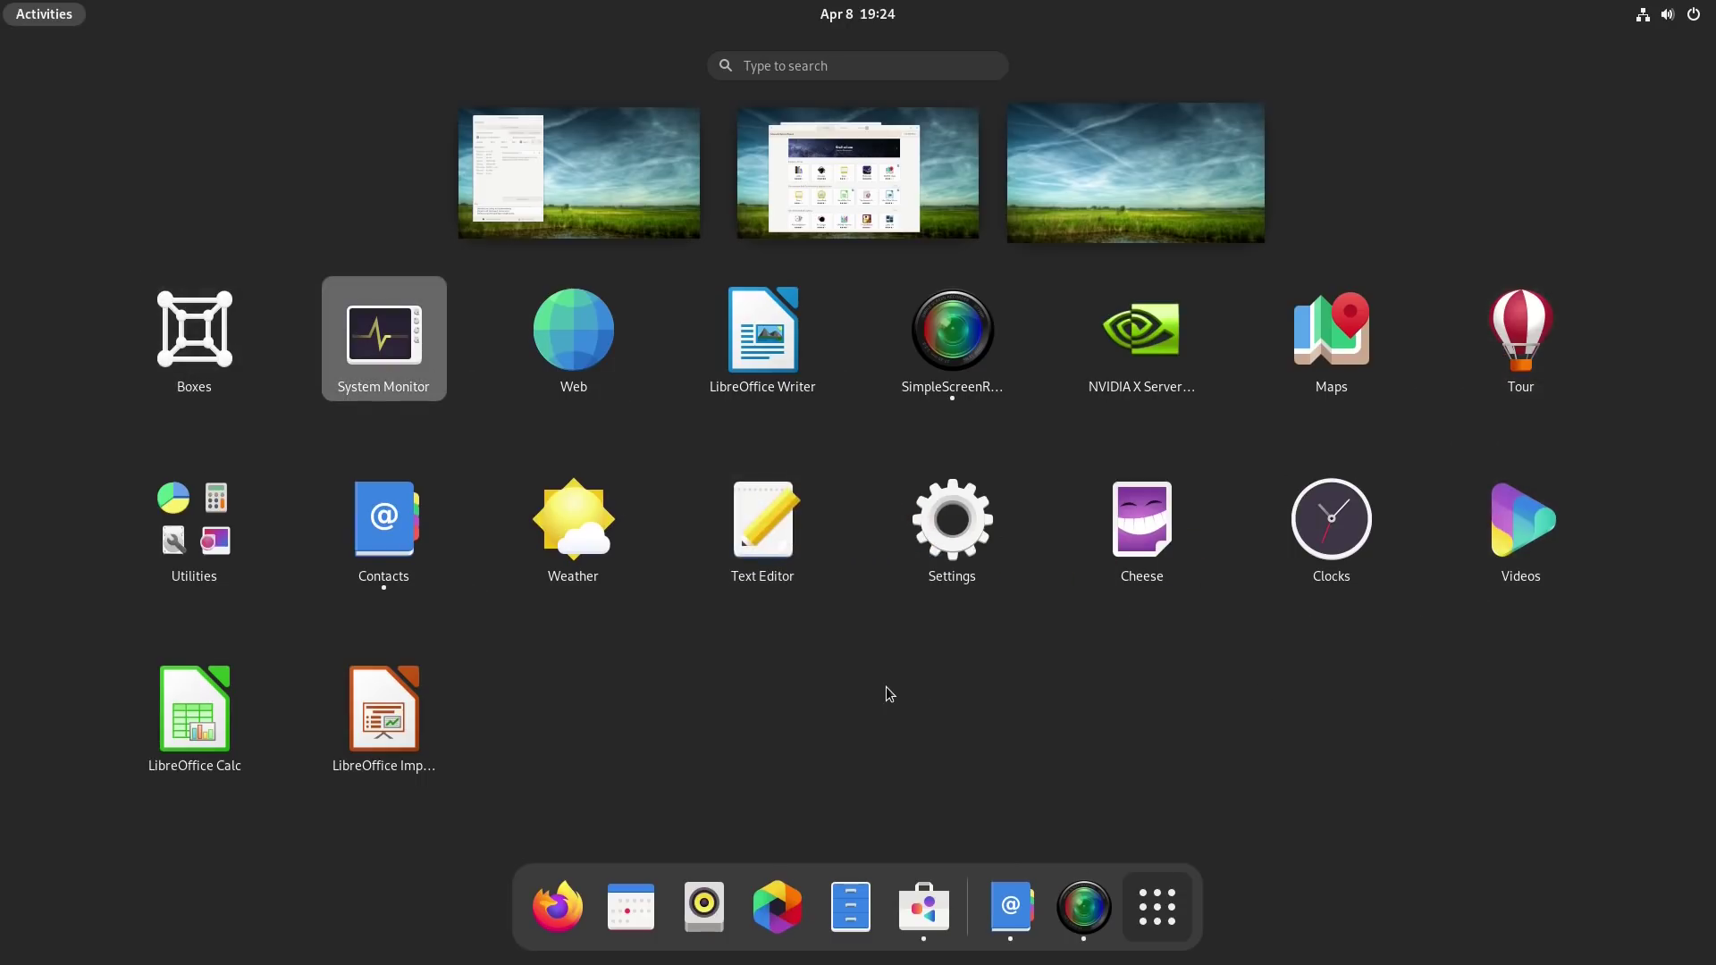
Search the overview for "ter"
text(ter)
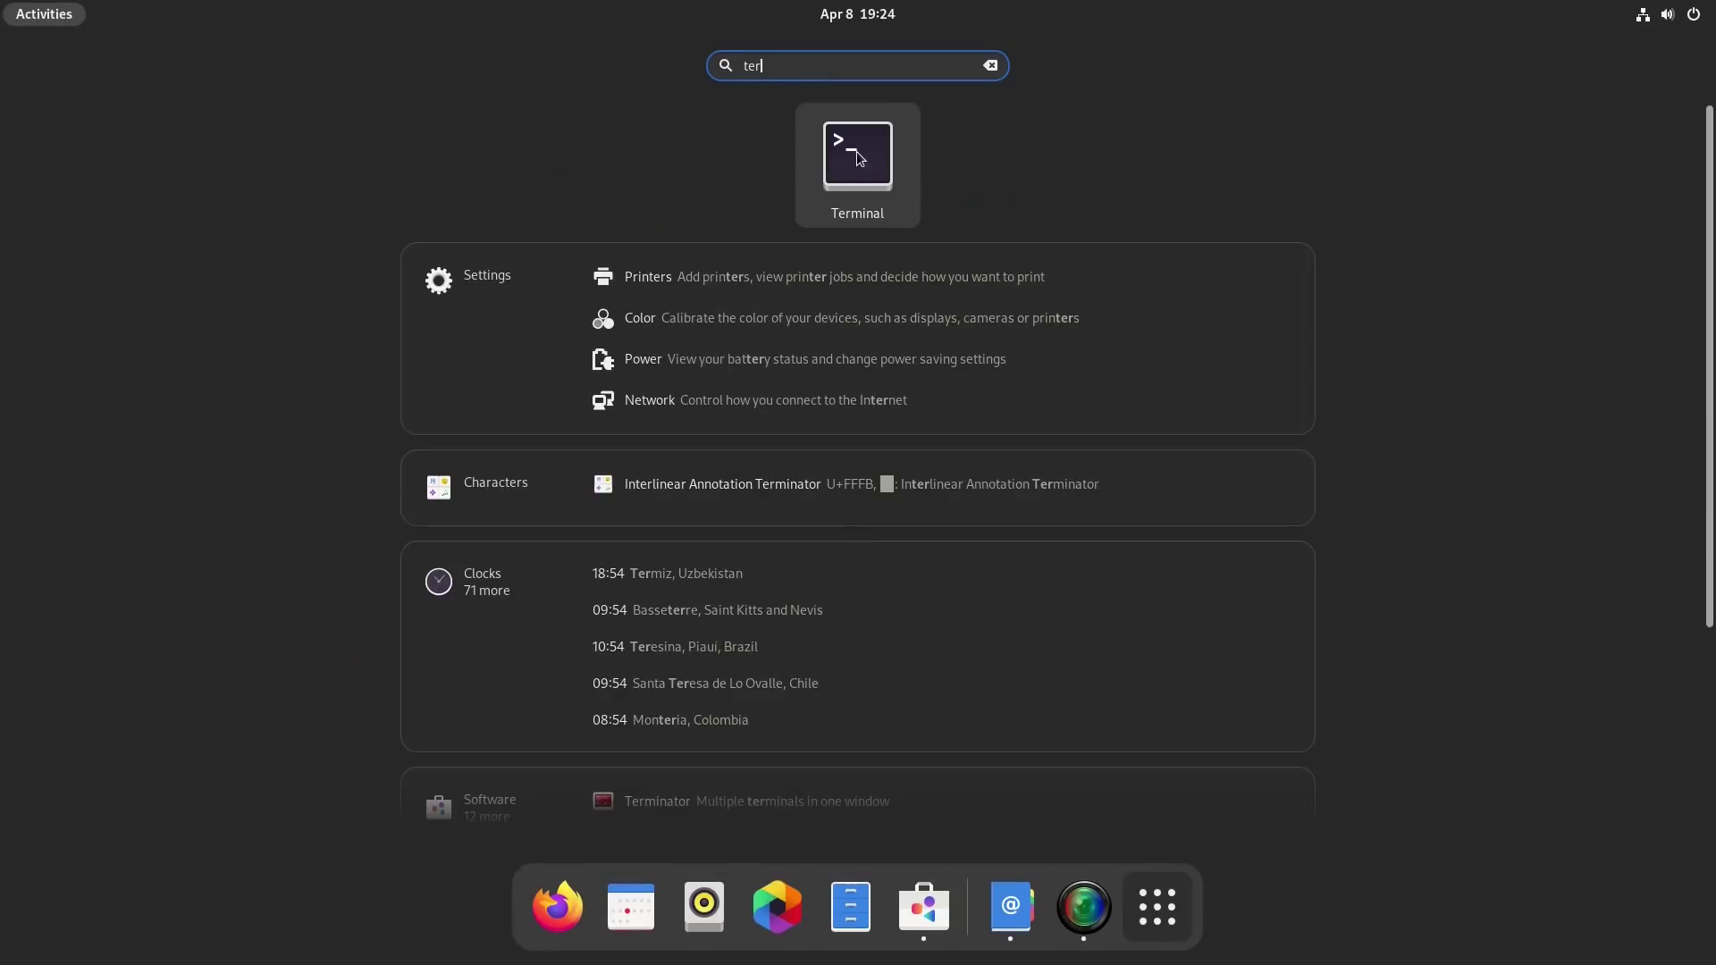
drag(1505, 564, 1710, 456)
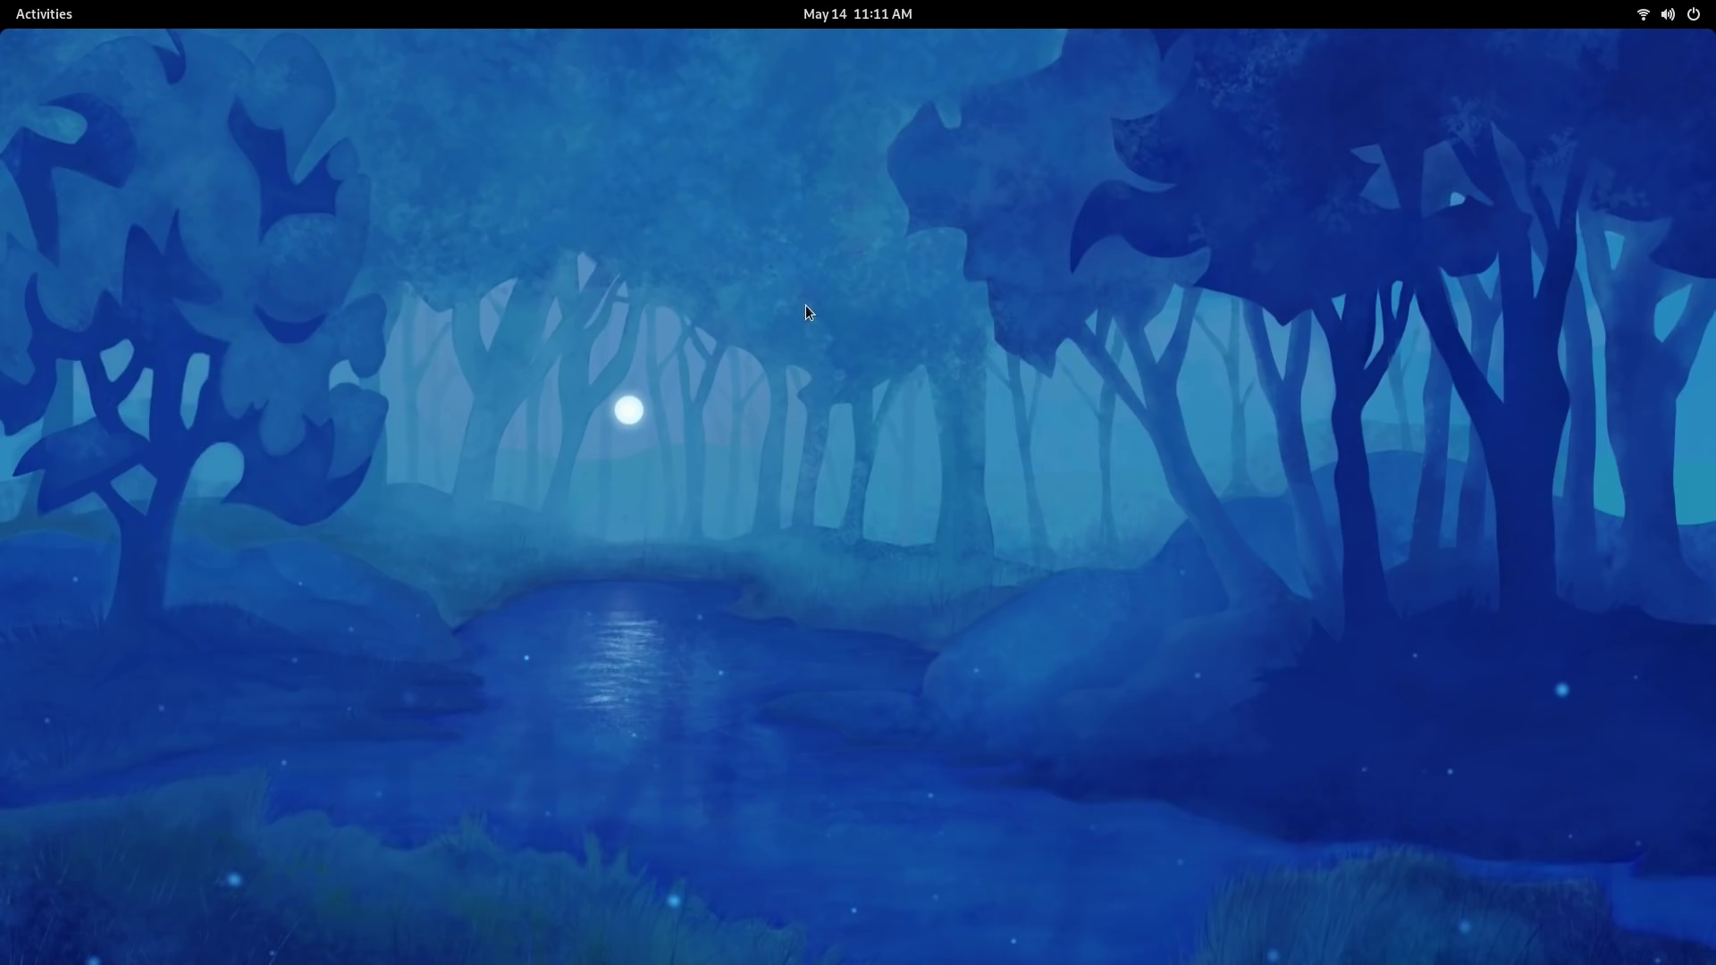
Open the desktop background settings and apply the light daytime forest wallpaper
right_click(806, 305)
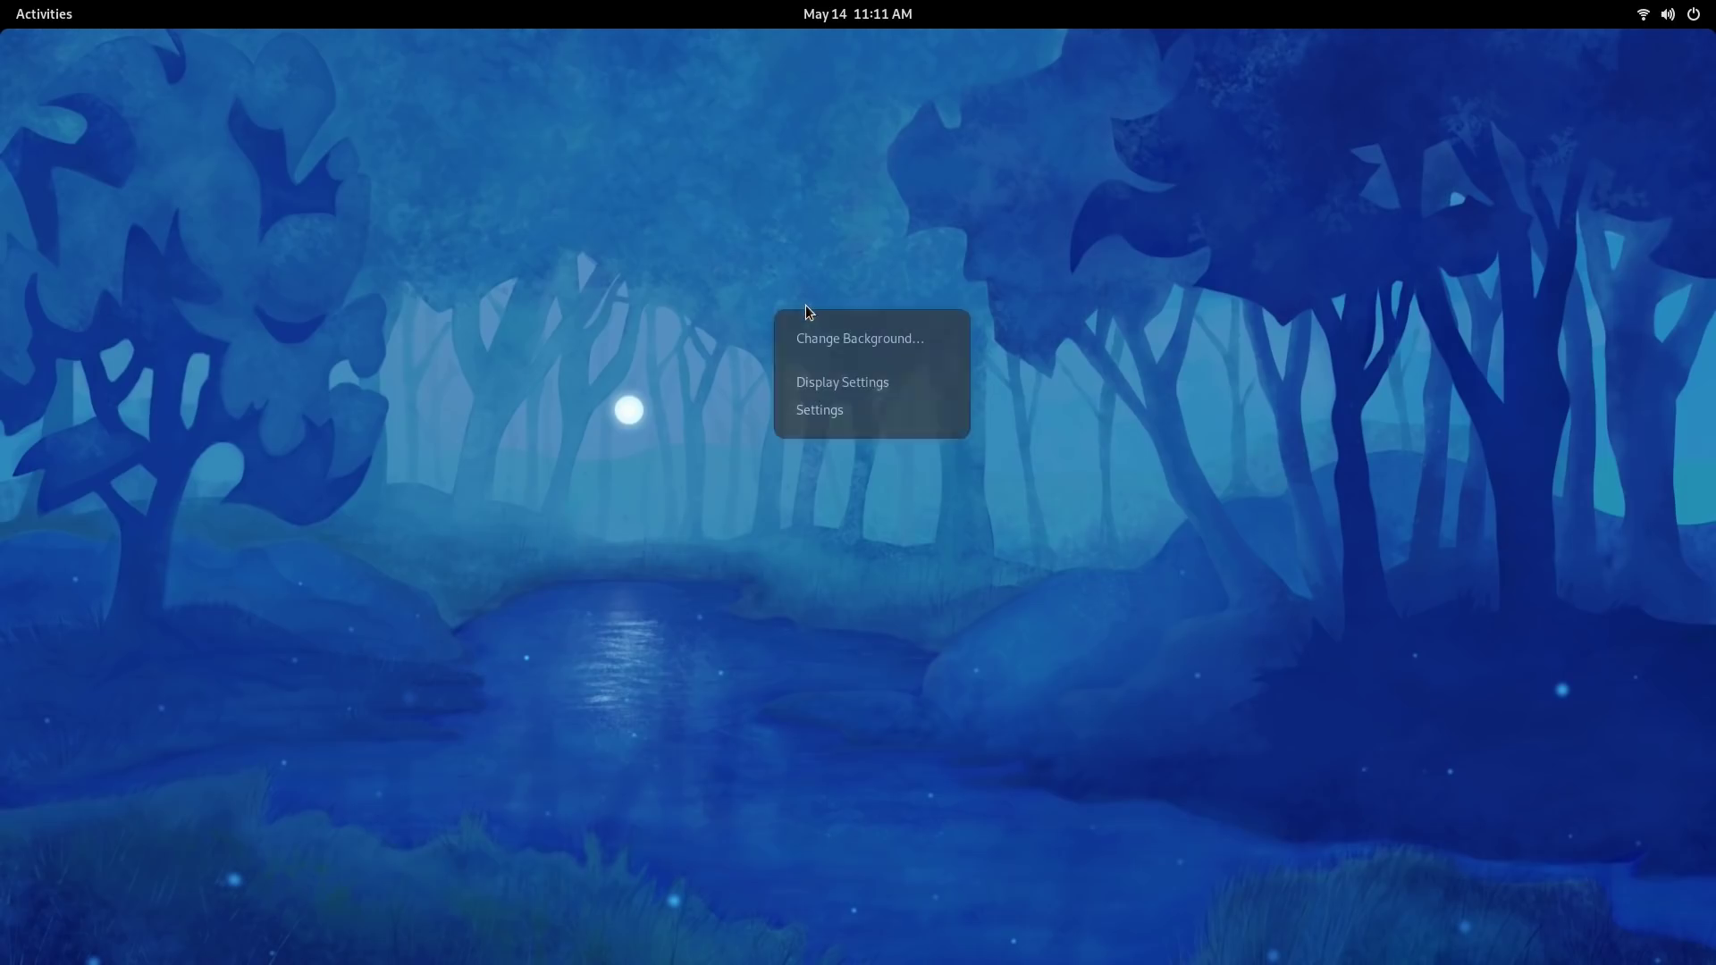
click(826, 336)
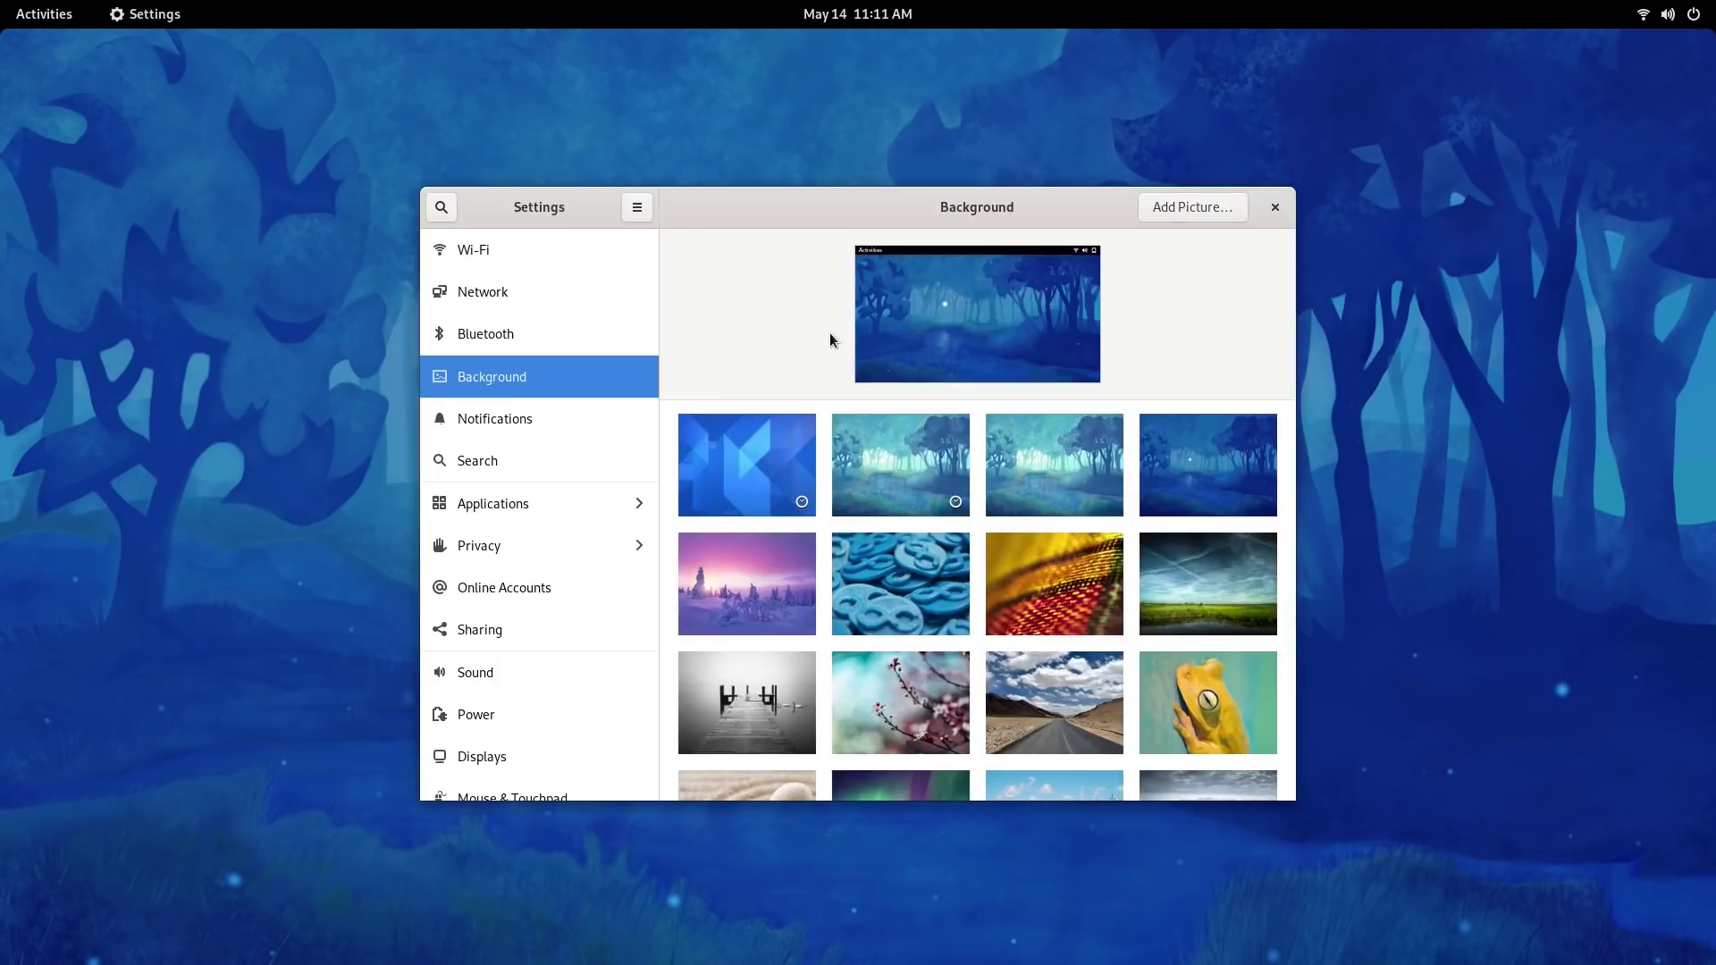
click(1062, 468)
View the forest wallpaper on the empty workspace and in the overview, and return to the Settings workspace
key(ctrl+alt+Right)
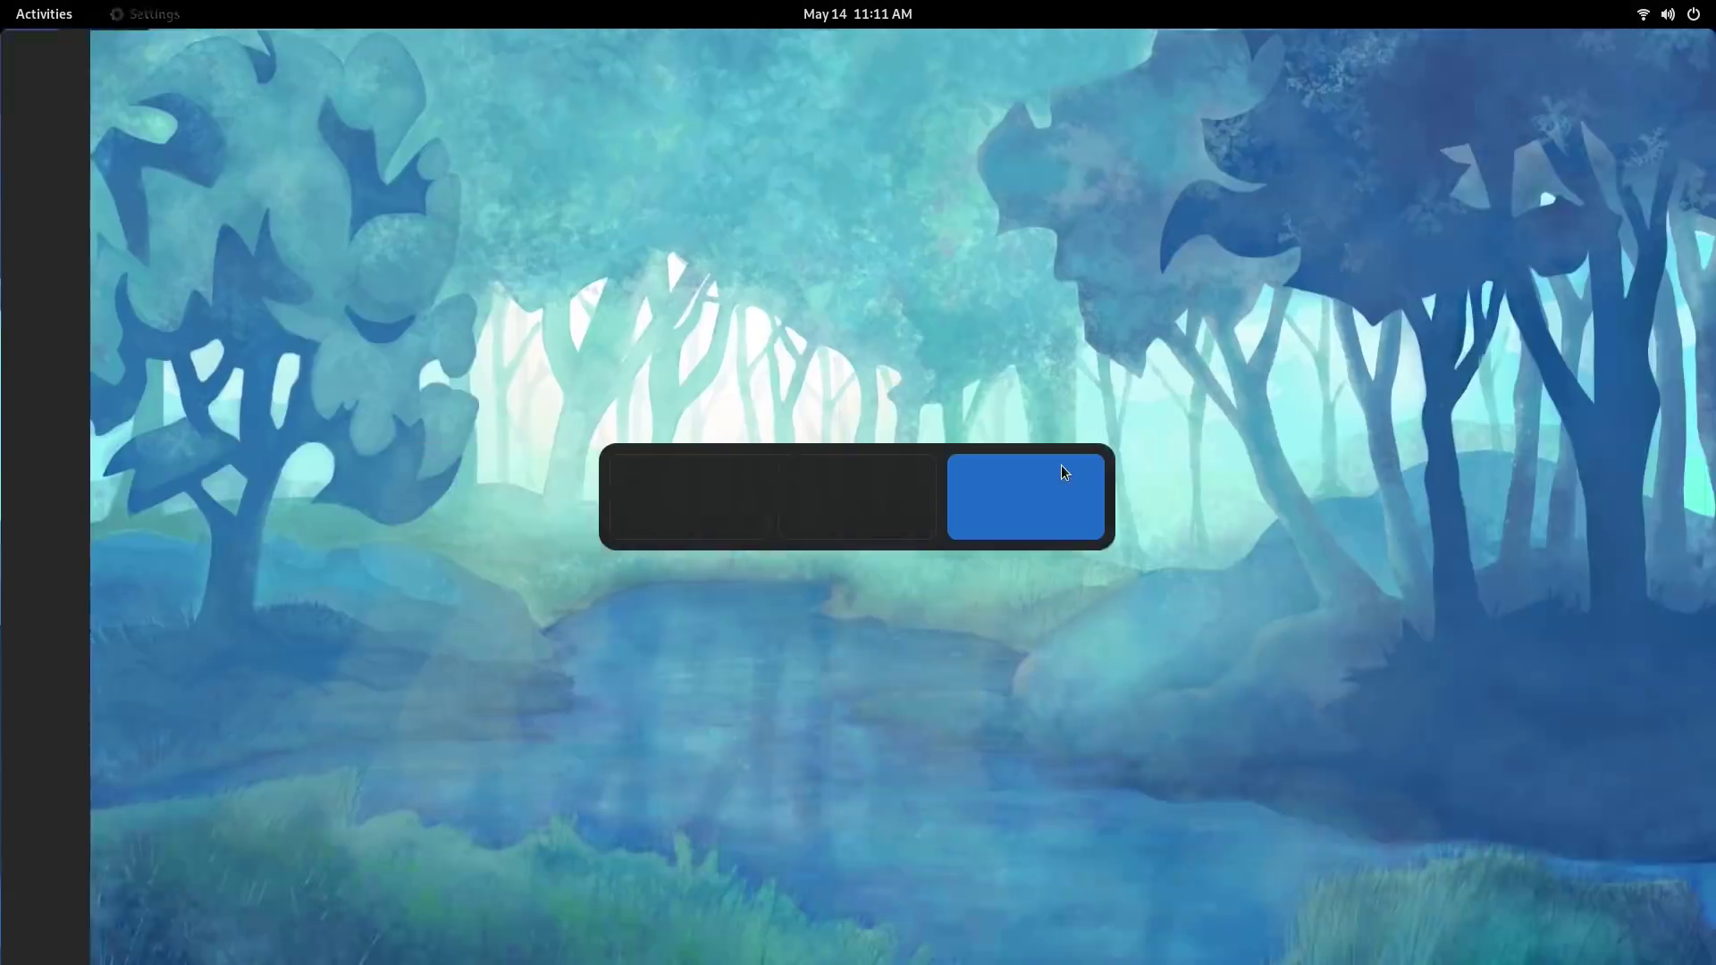
key(super)
key(super)
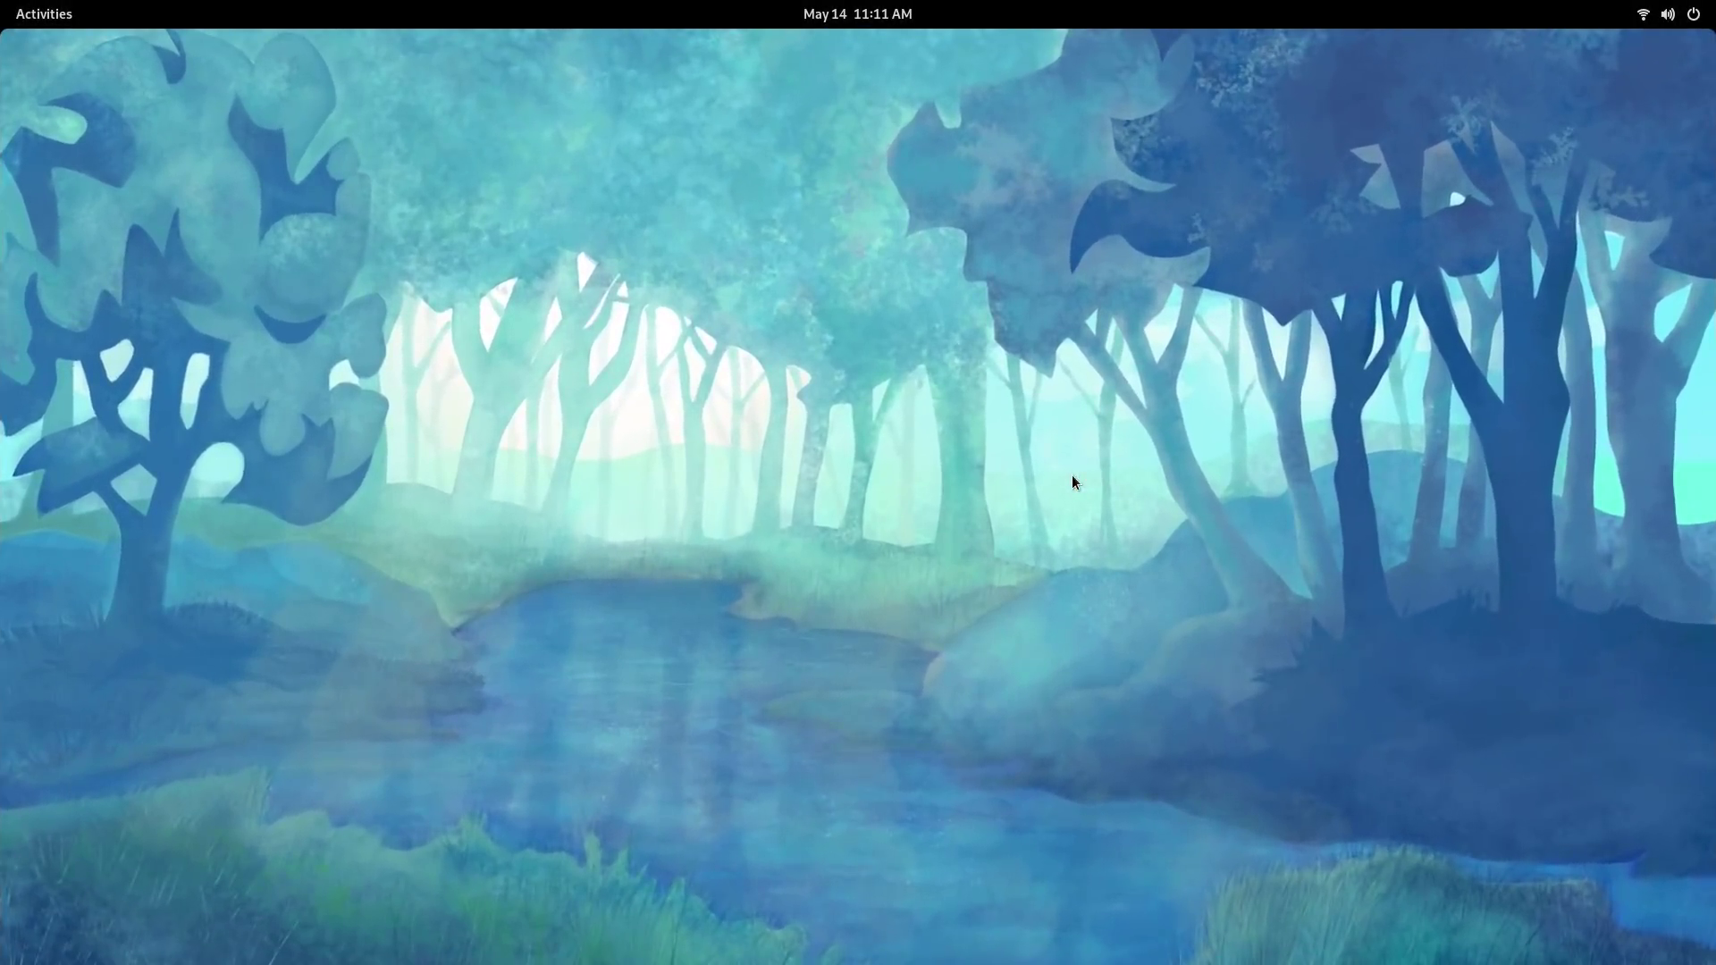
key(super)
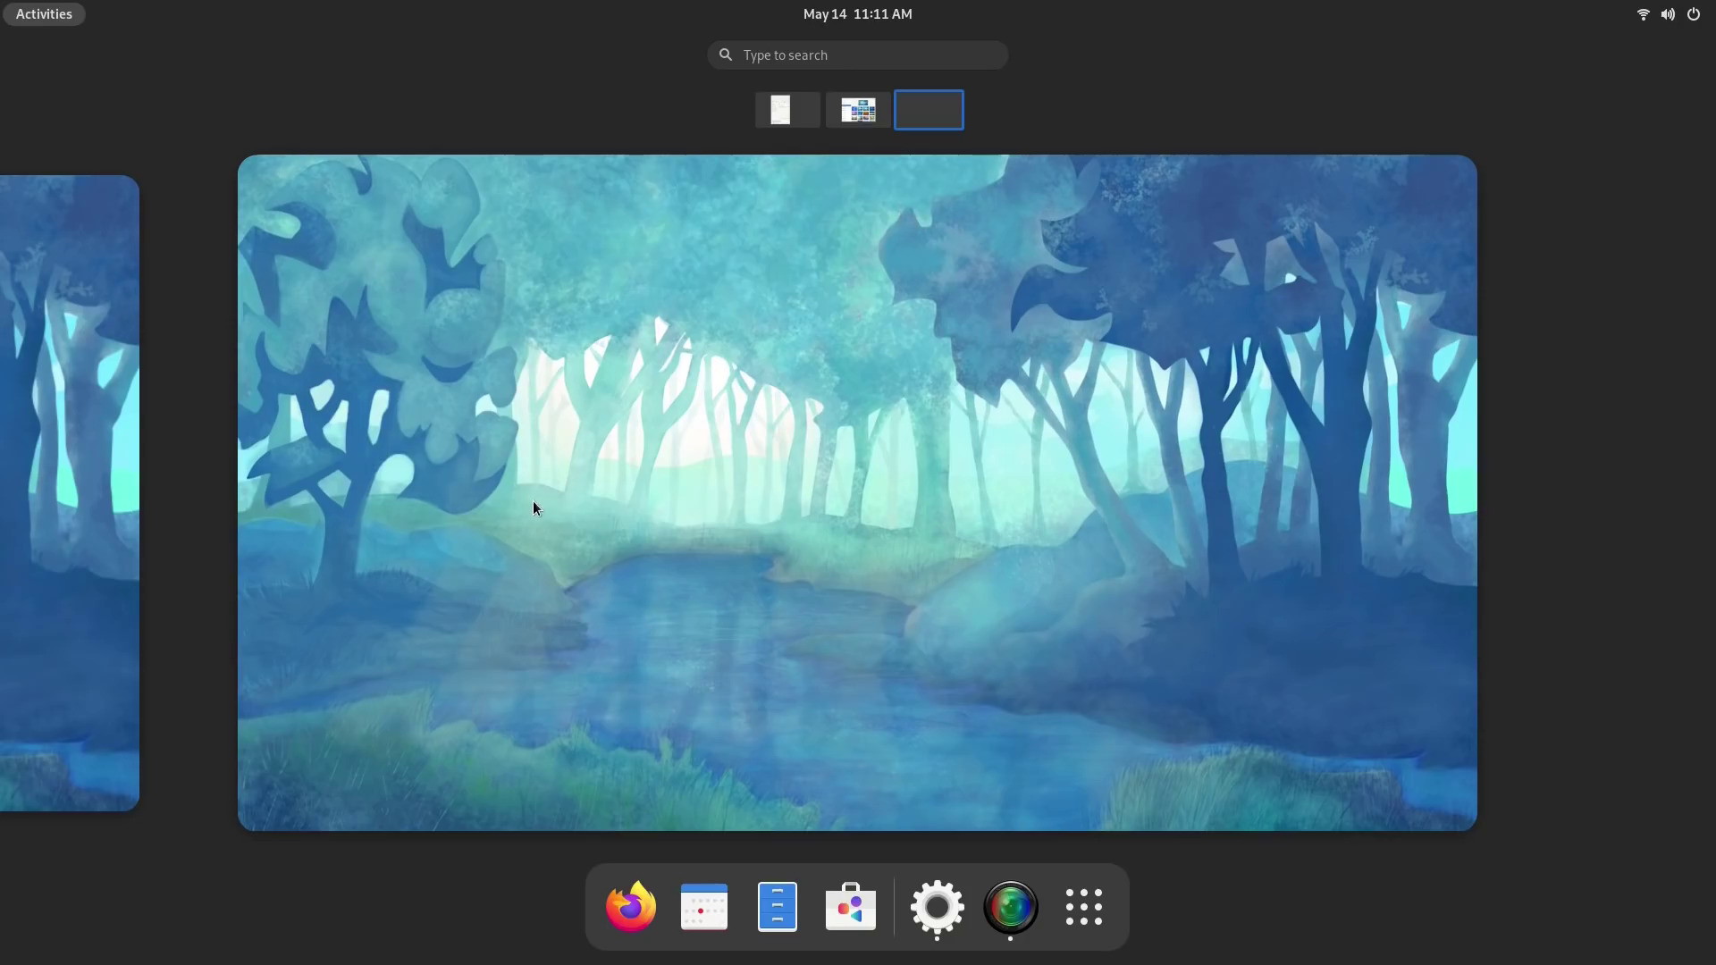
key(super)
key(ctrl+alt+Left)
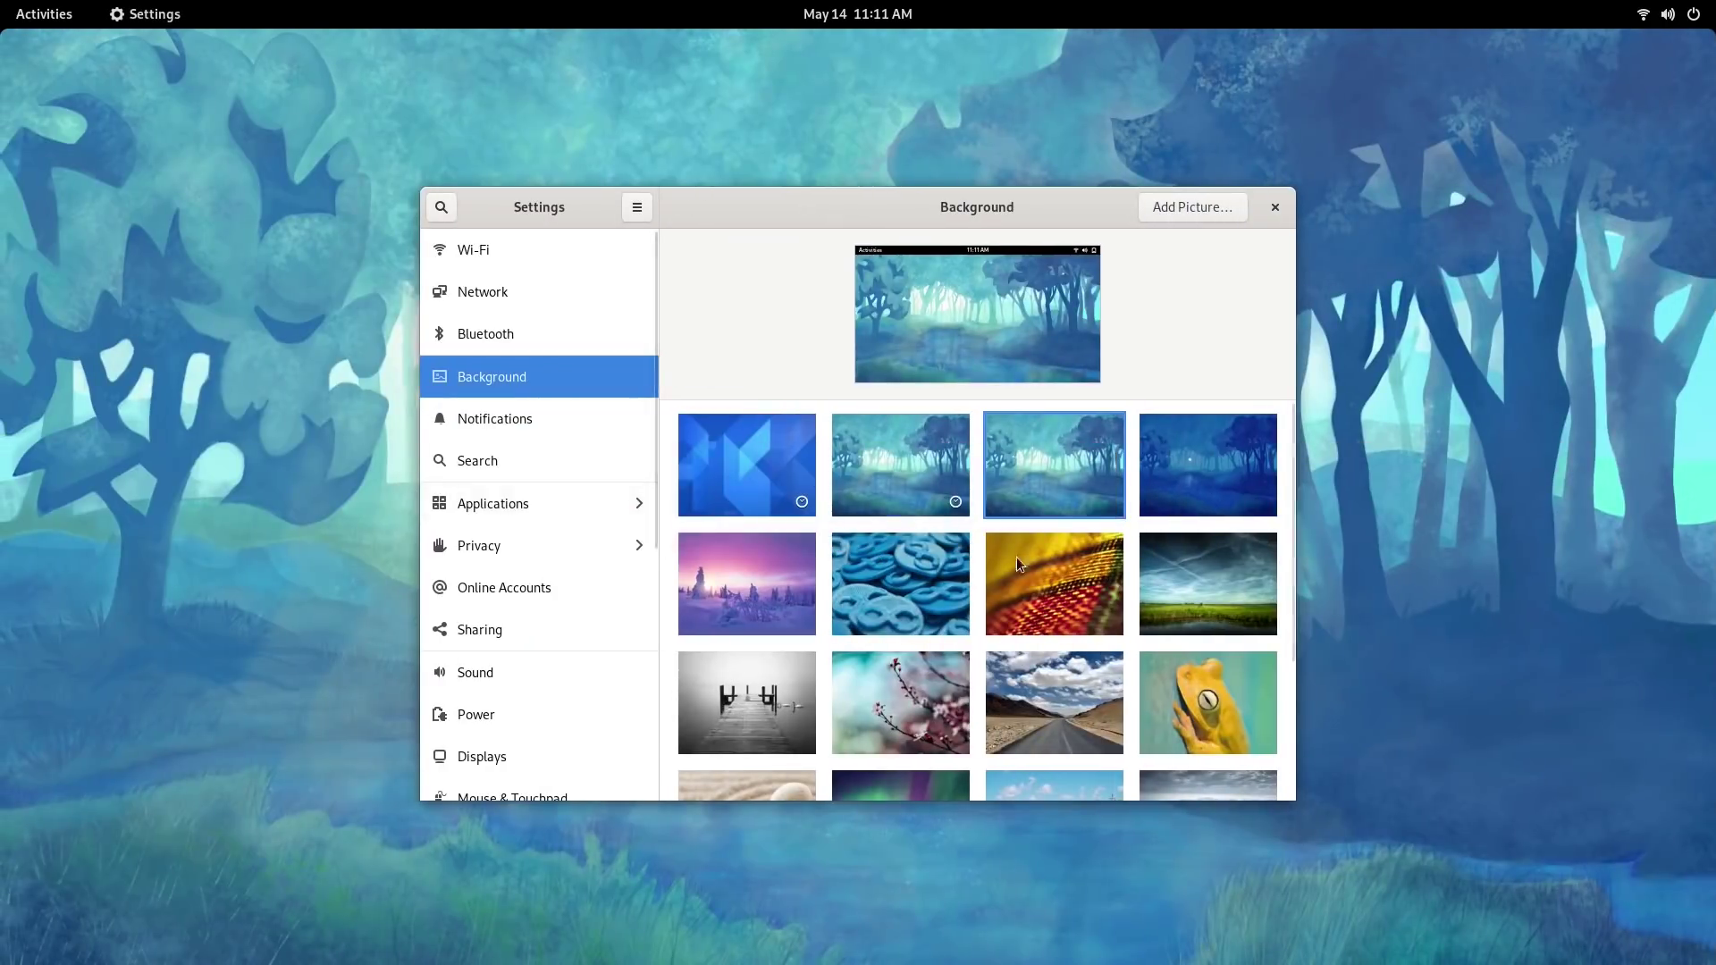
Apply the purple snowy sunset wallpaper and switch to the empty workspace to view it
click(768, 597)
key(ctrl+alt+Right)
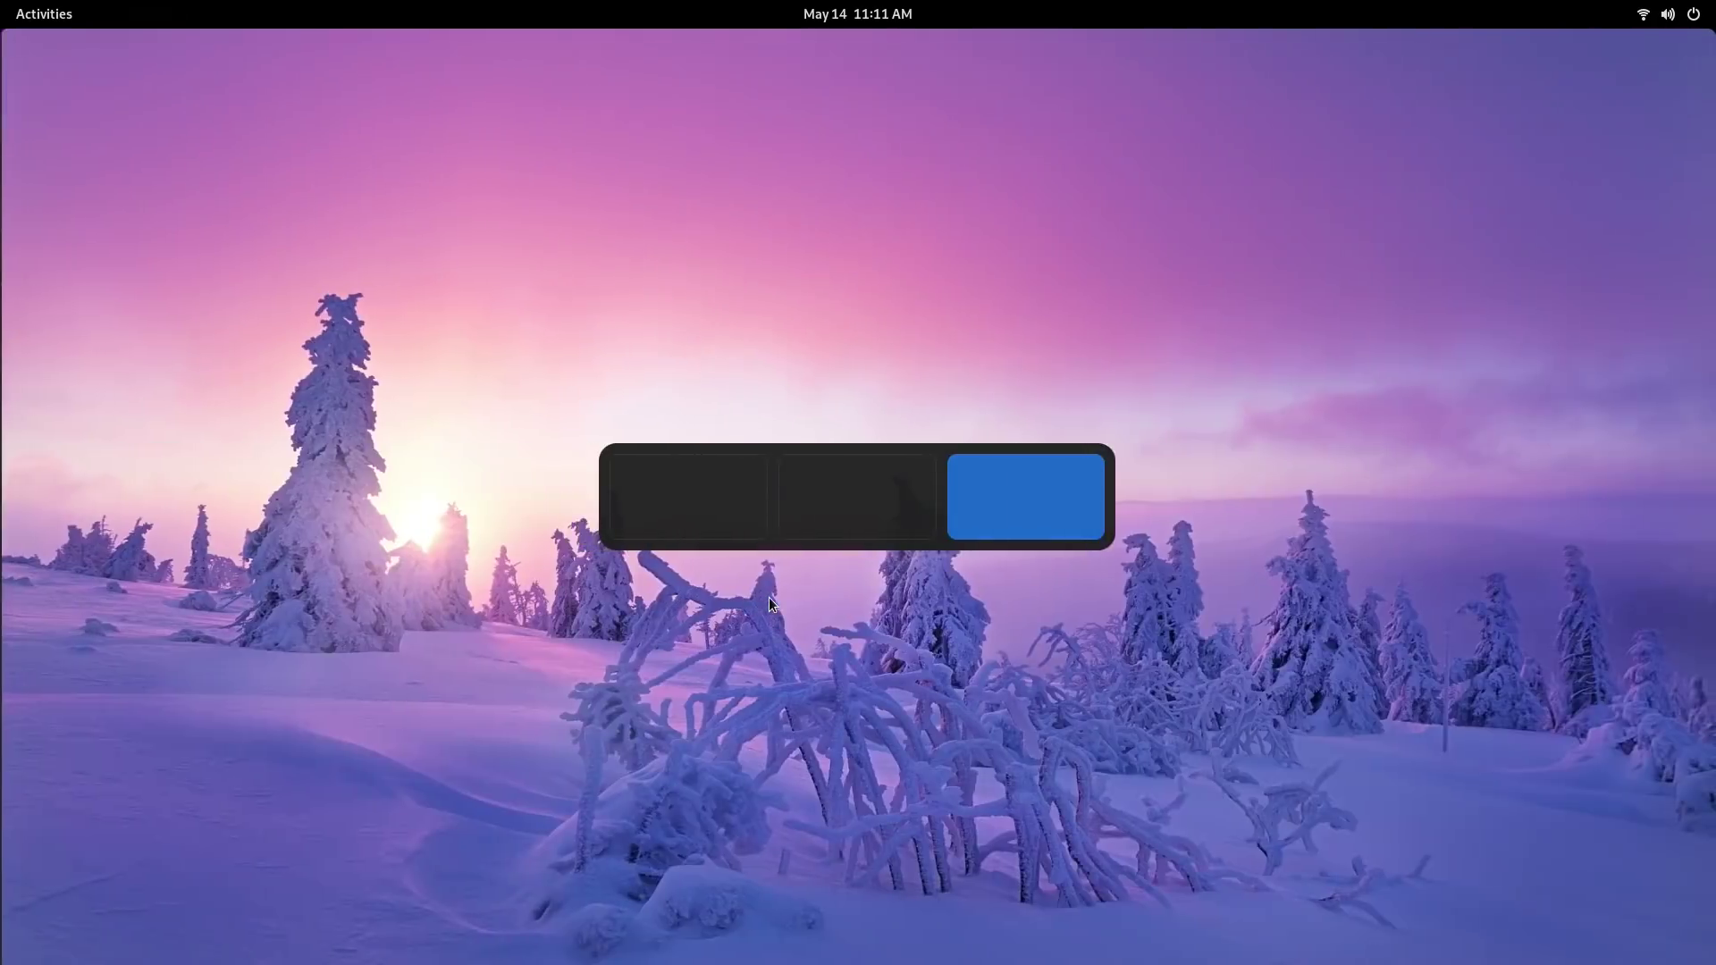
View the snowy sunset wallpaper in the overview and return to the Settings workspace
key(super)
key(super)
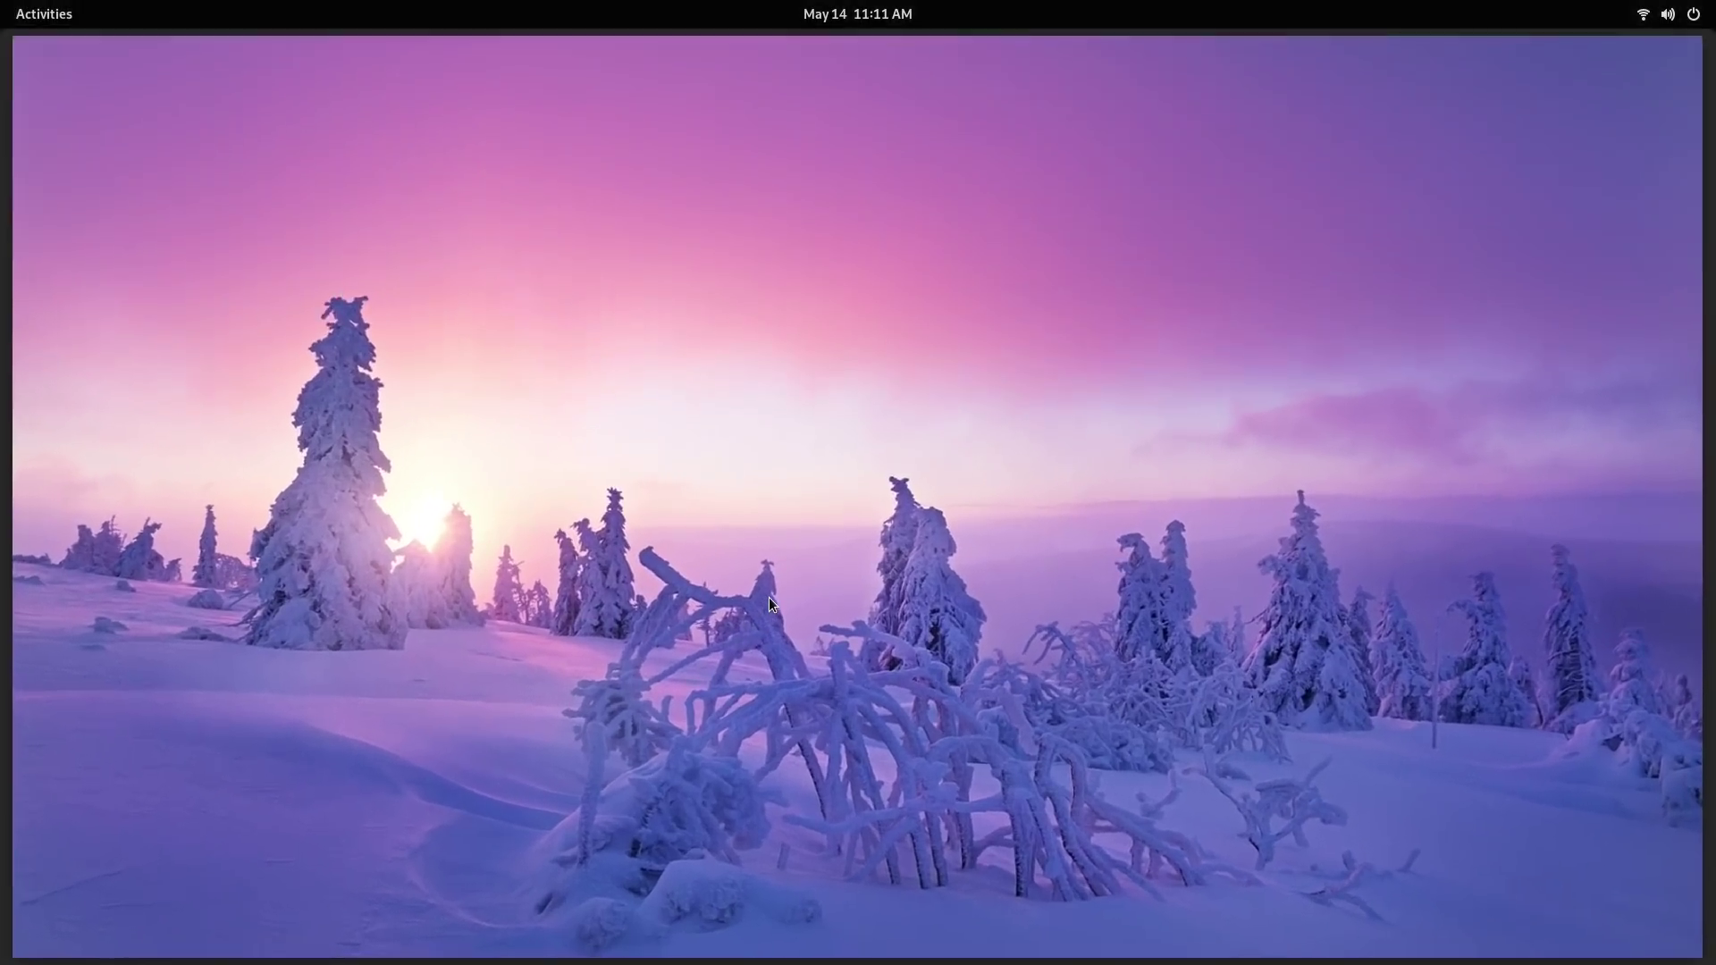
key(ctrl+alt+Left)
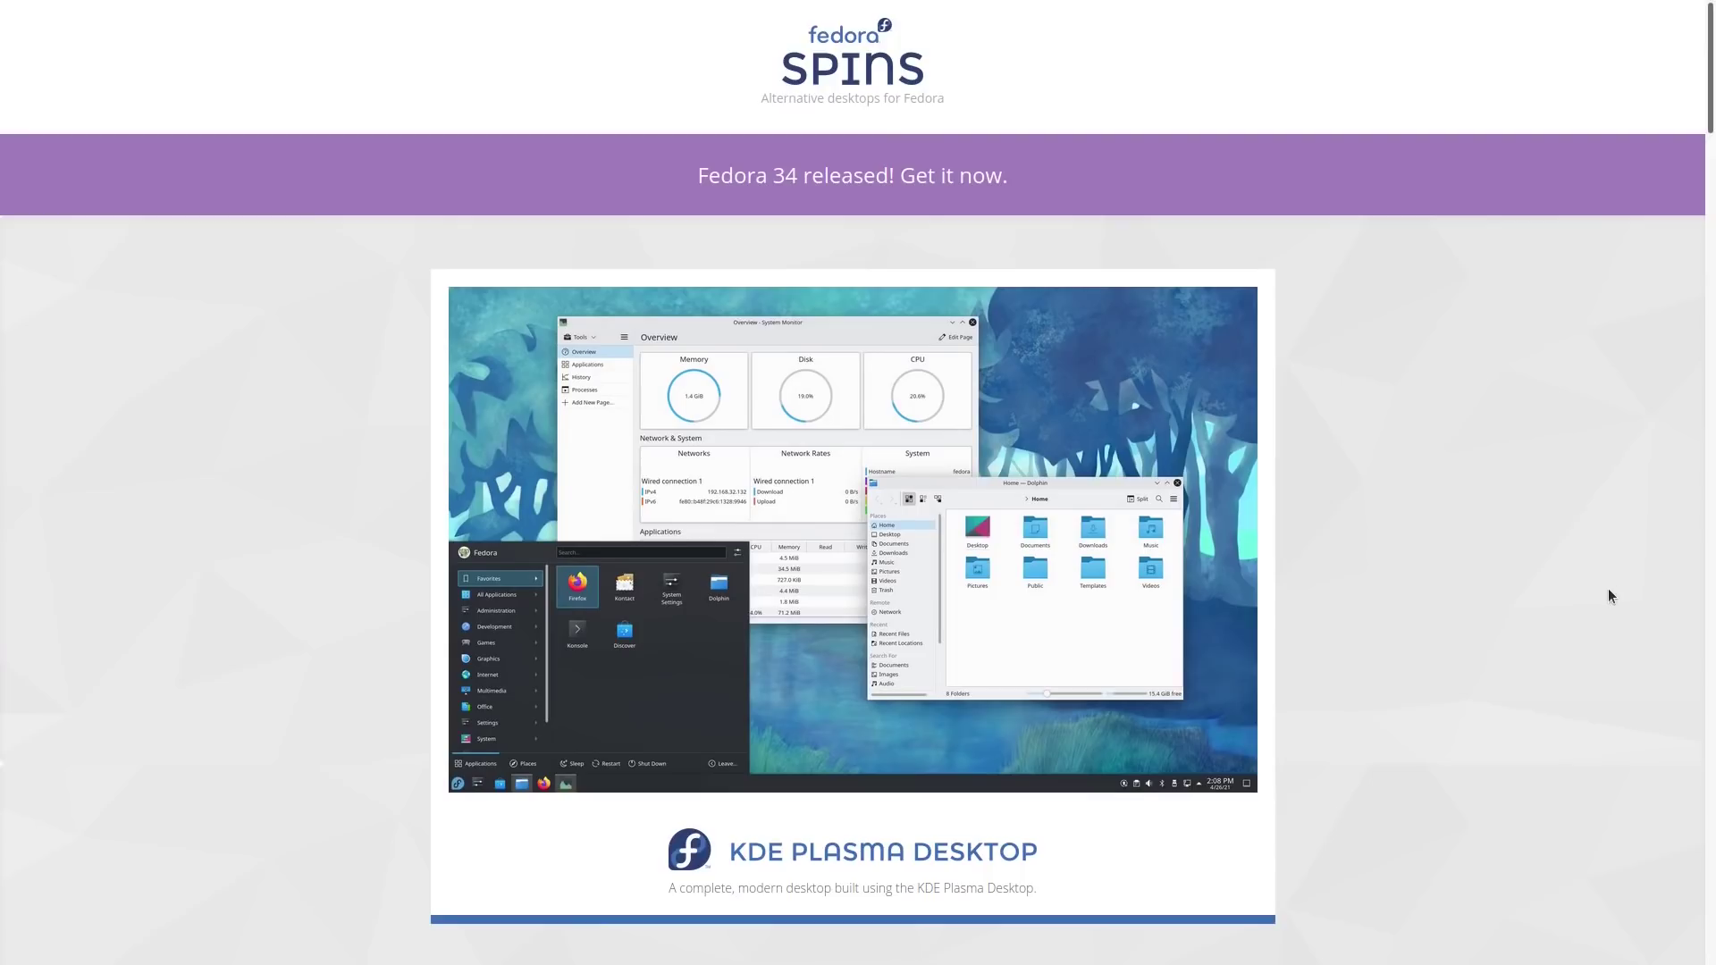
Browse the Fedora Spins page through the alternative desktops from KDE Plasma down to SOAS and beyond
scroll(1608, 589, down, 8)
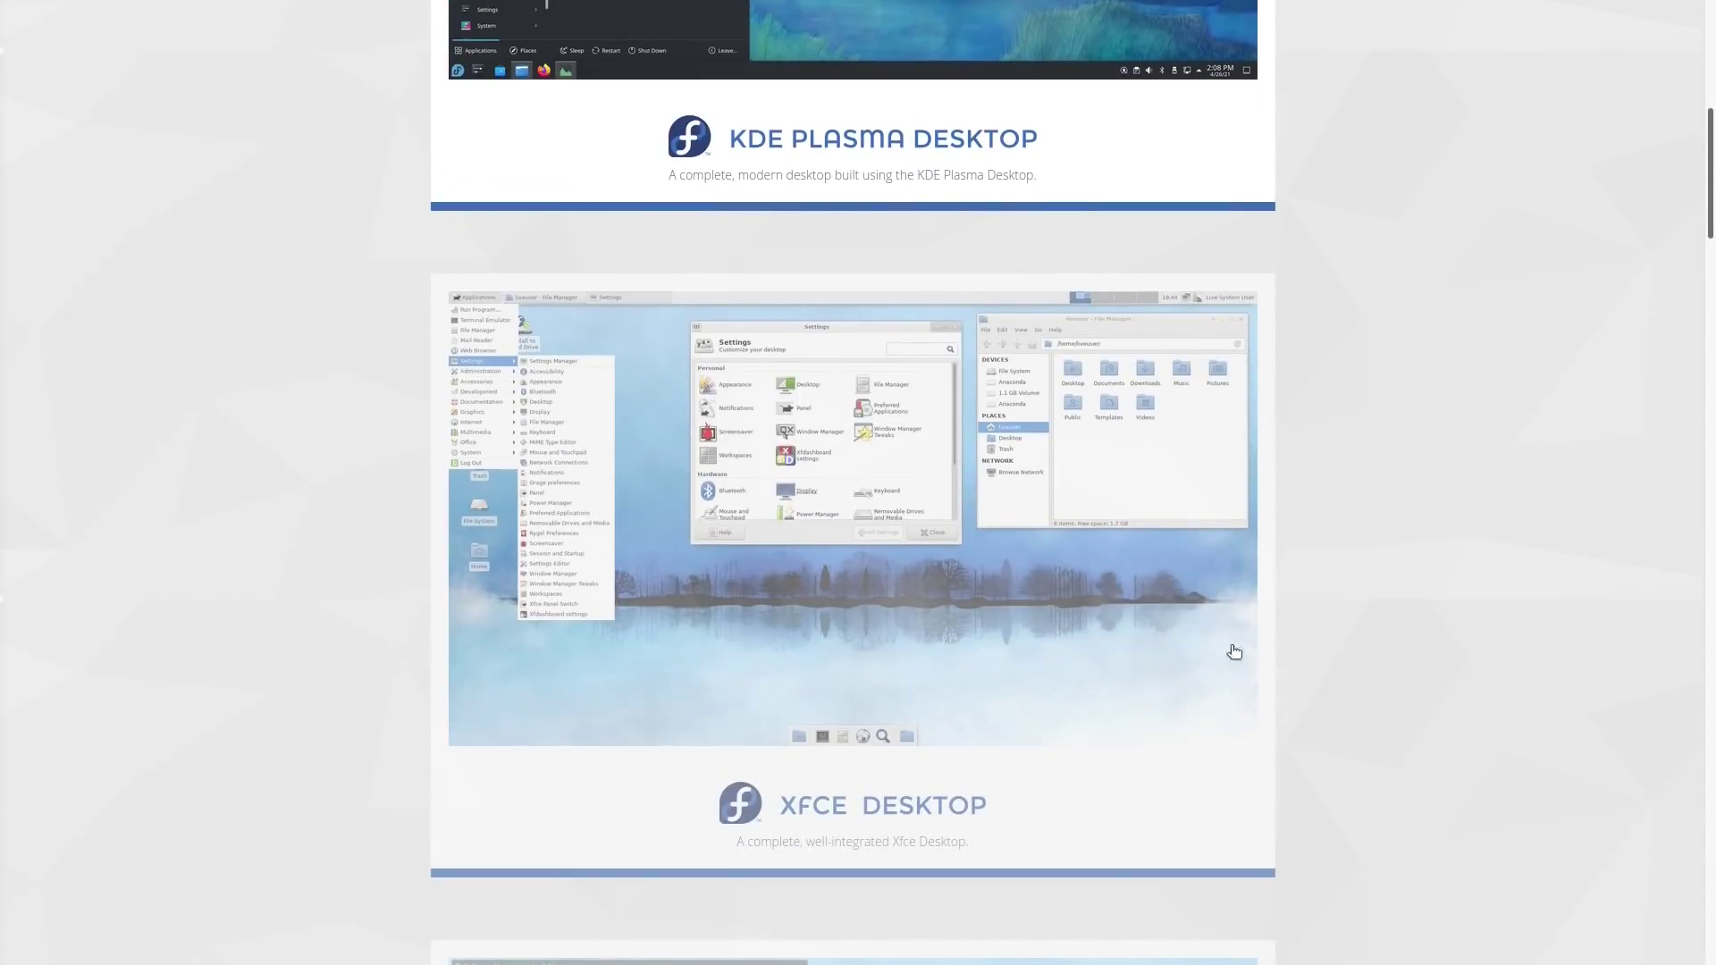
scroll(1416, 580, down, 8)
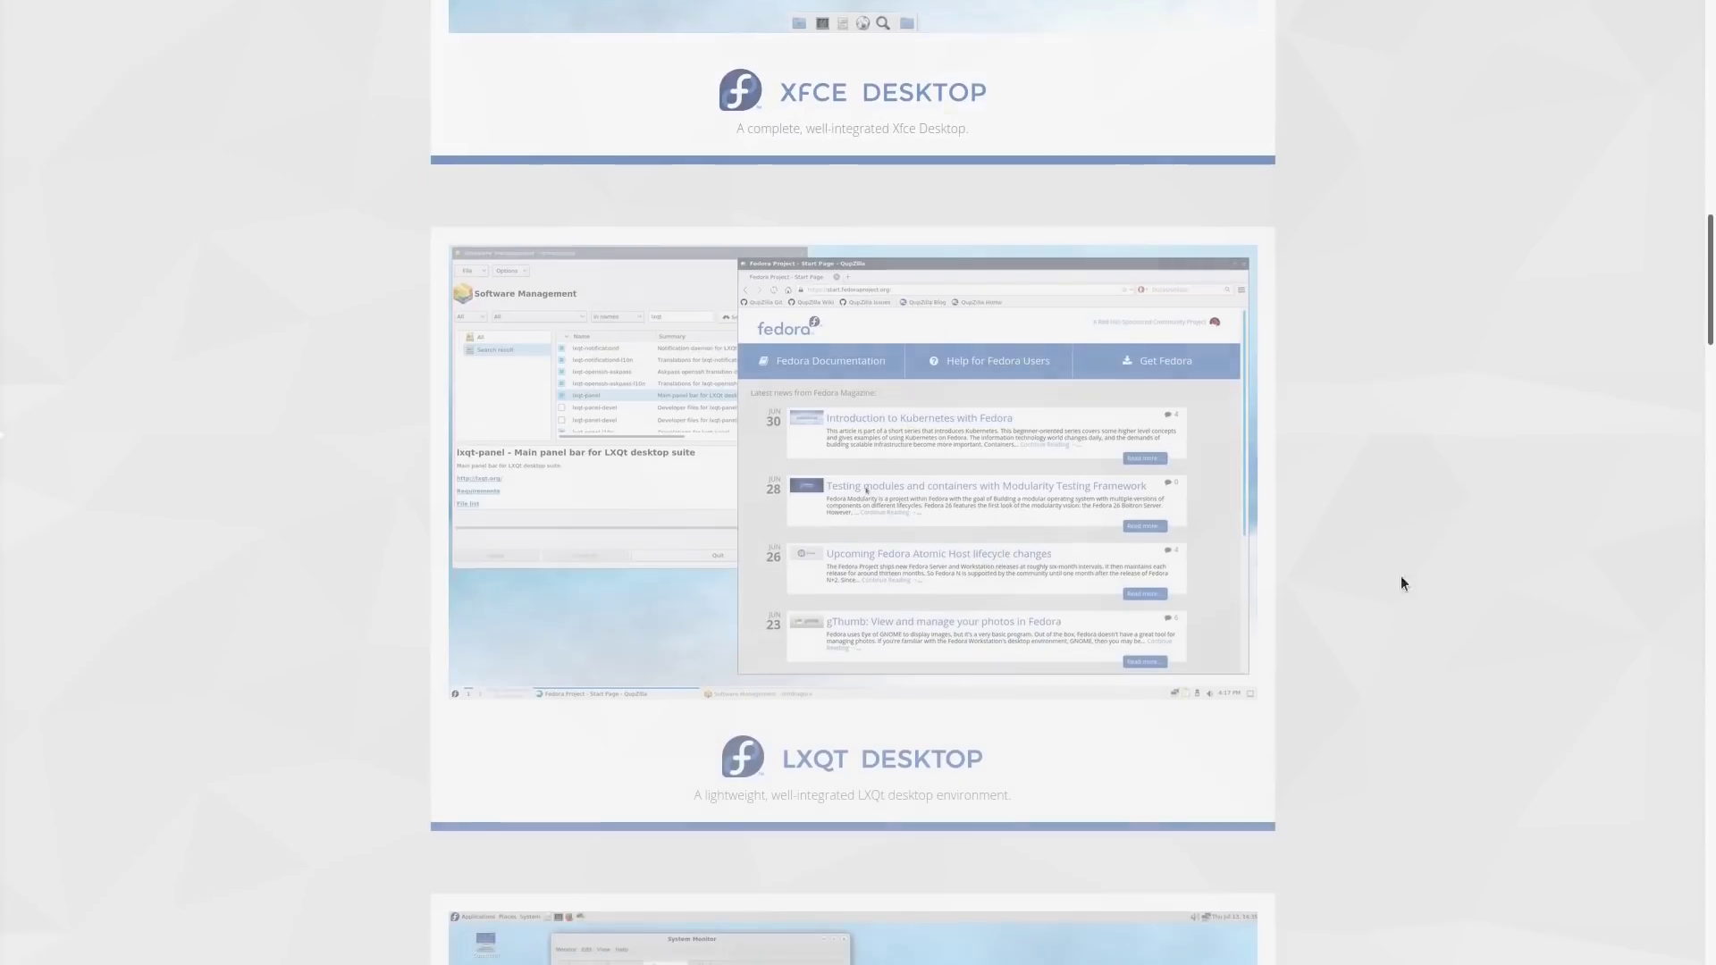
scroll(1465, 613, down, 8)
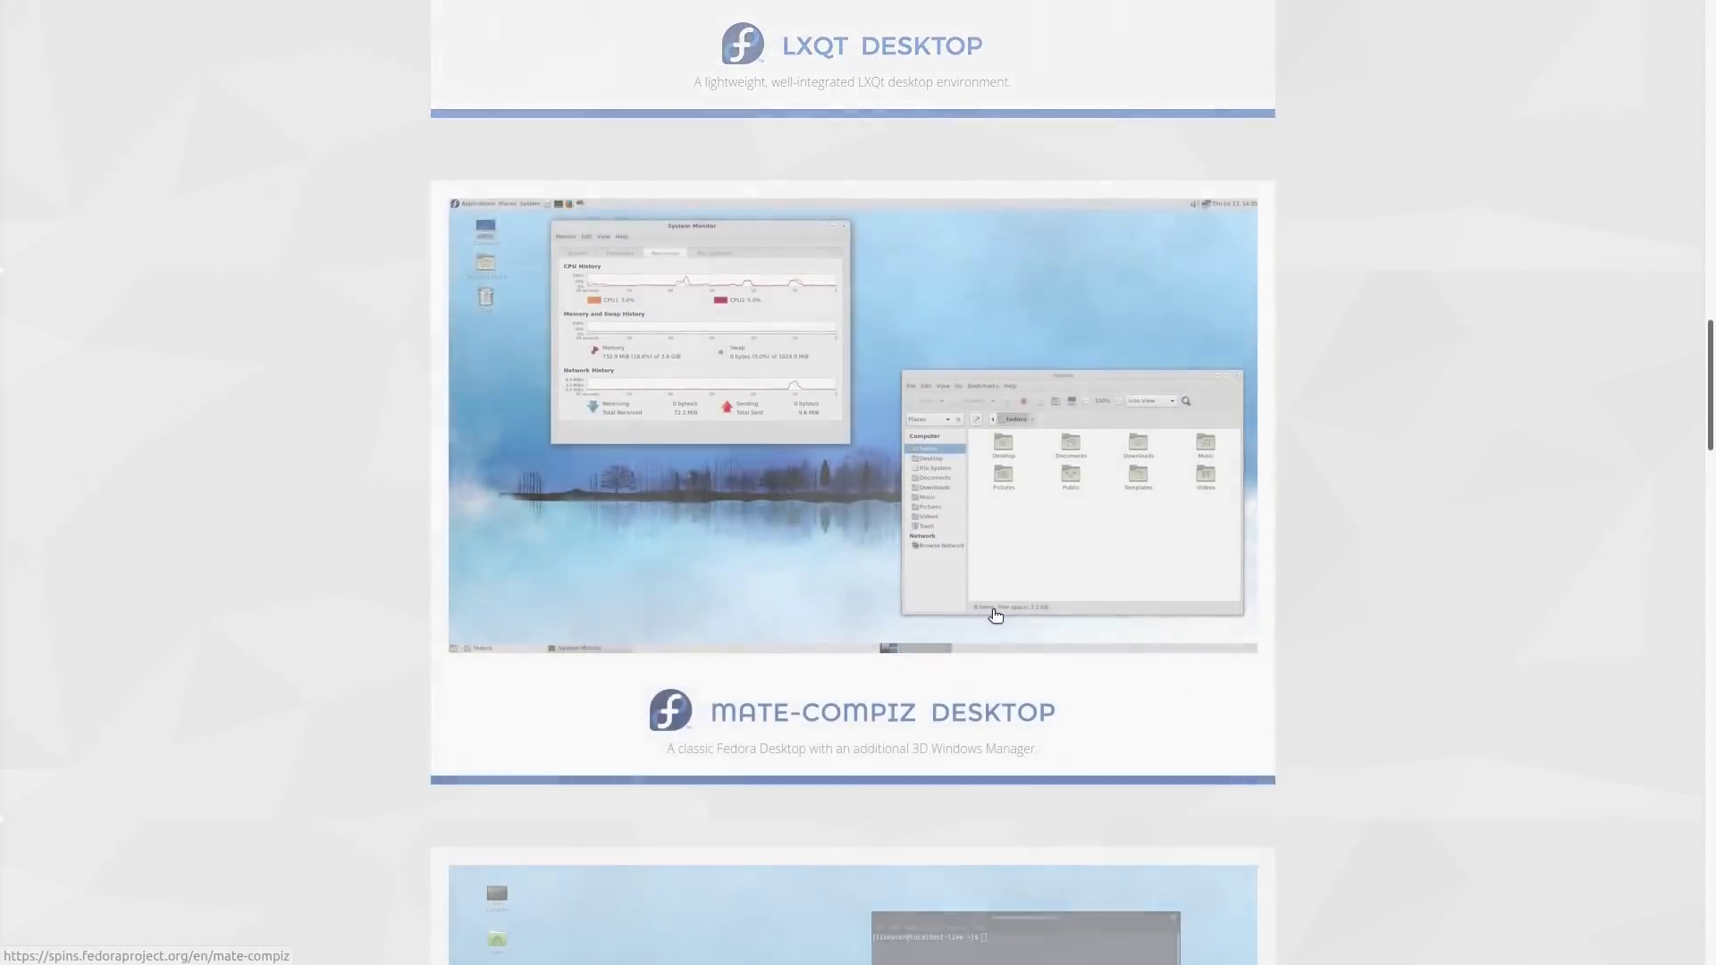
scroll(1441, 616, down, 8)
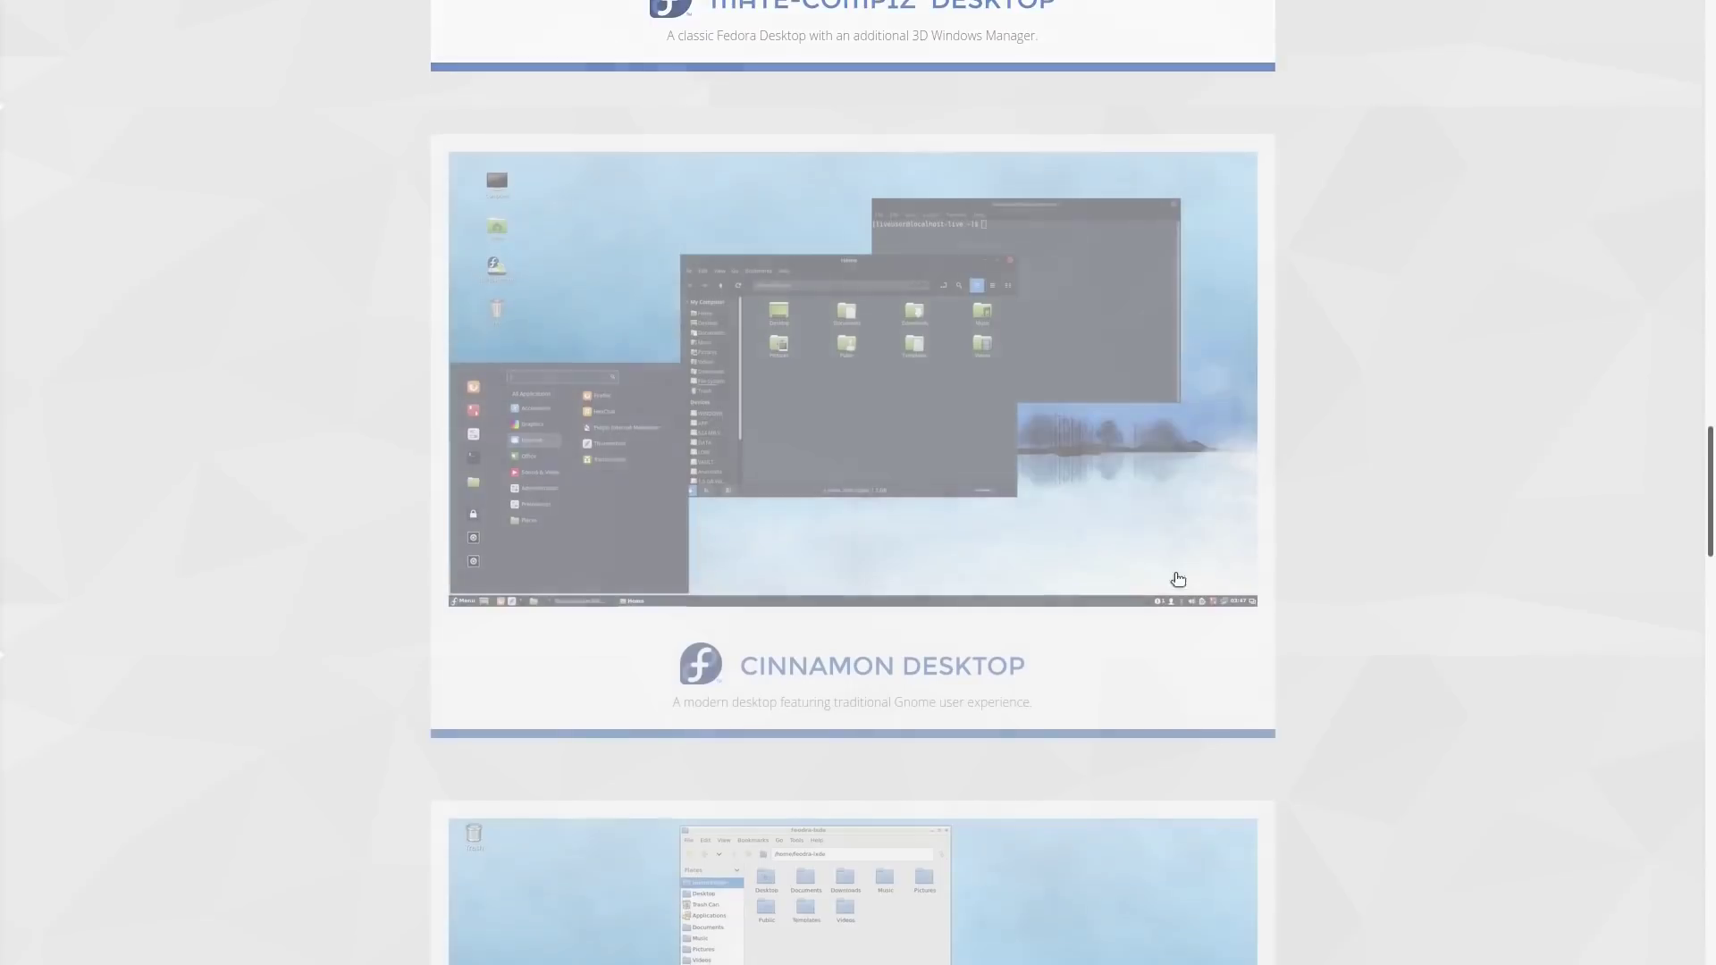
scroll(1541, 588, down, 4)
scroll(1541, 588, down, 3)
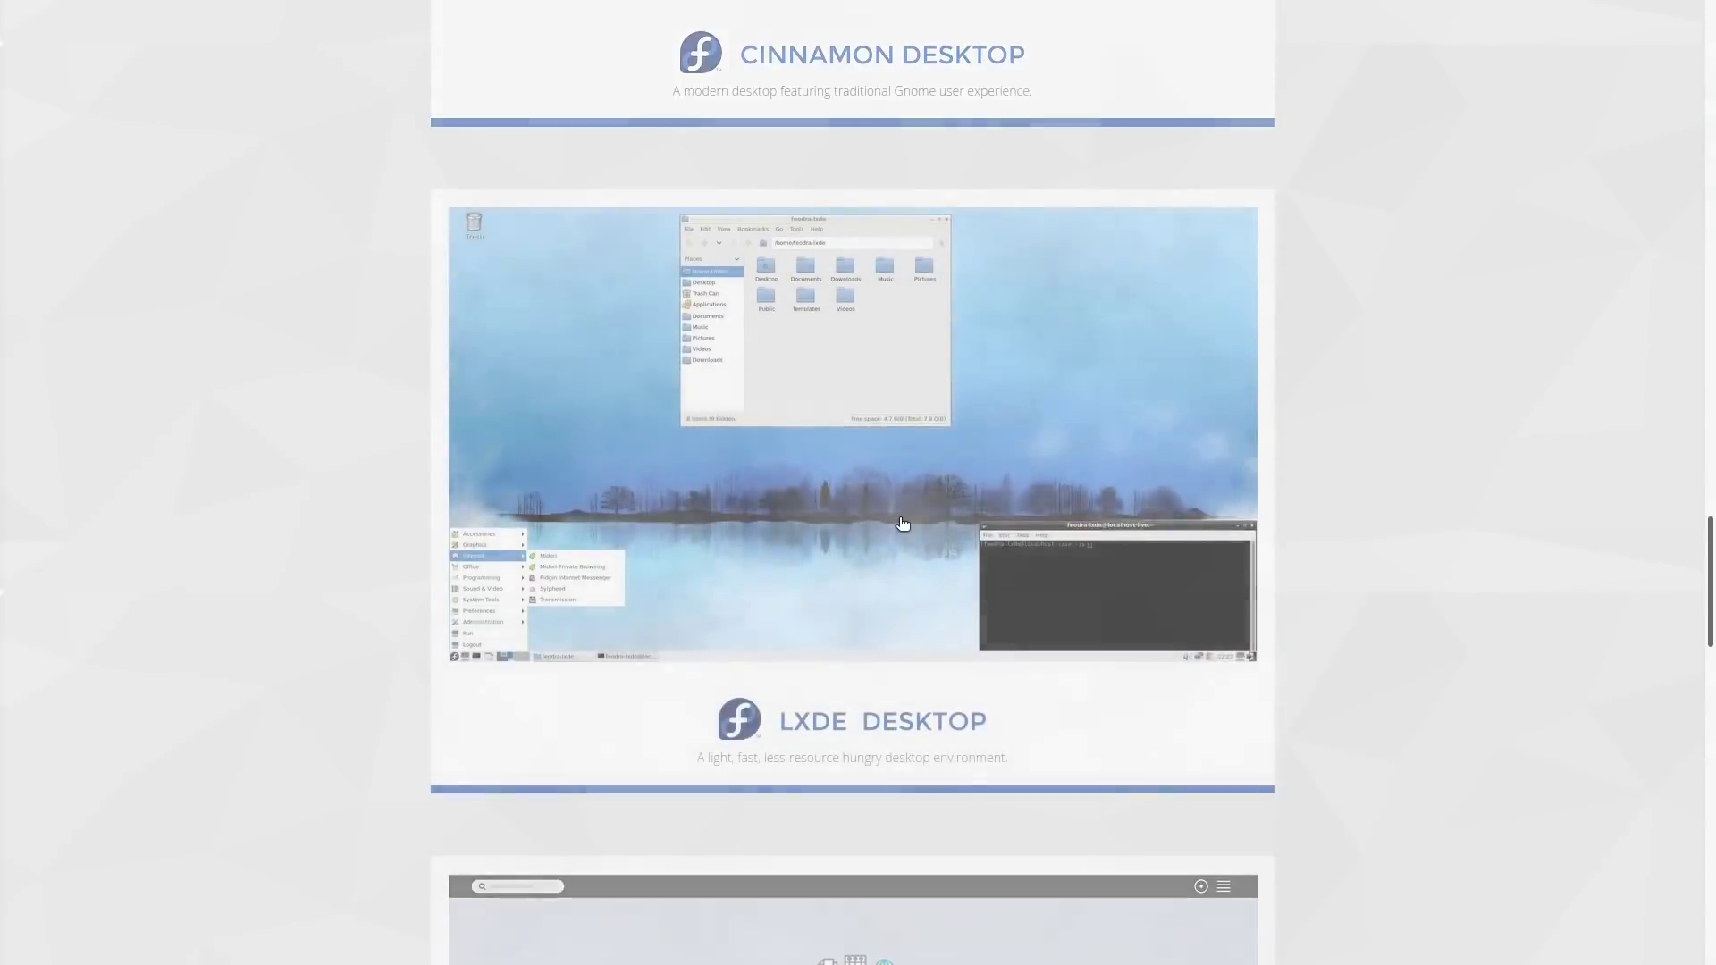
scroll(902, 523, down, 8)
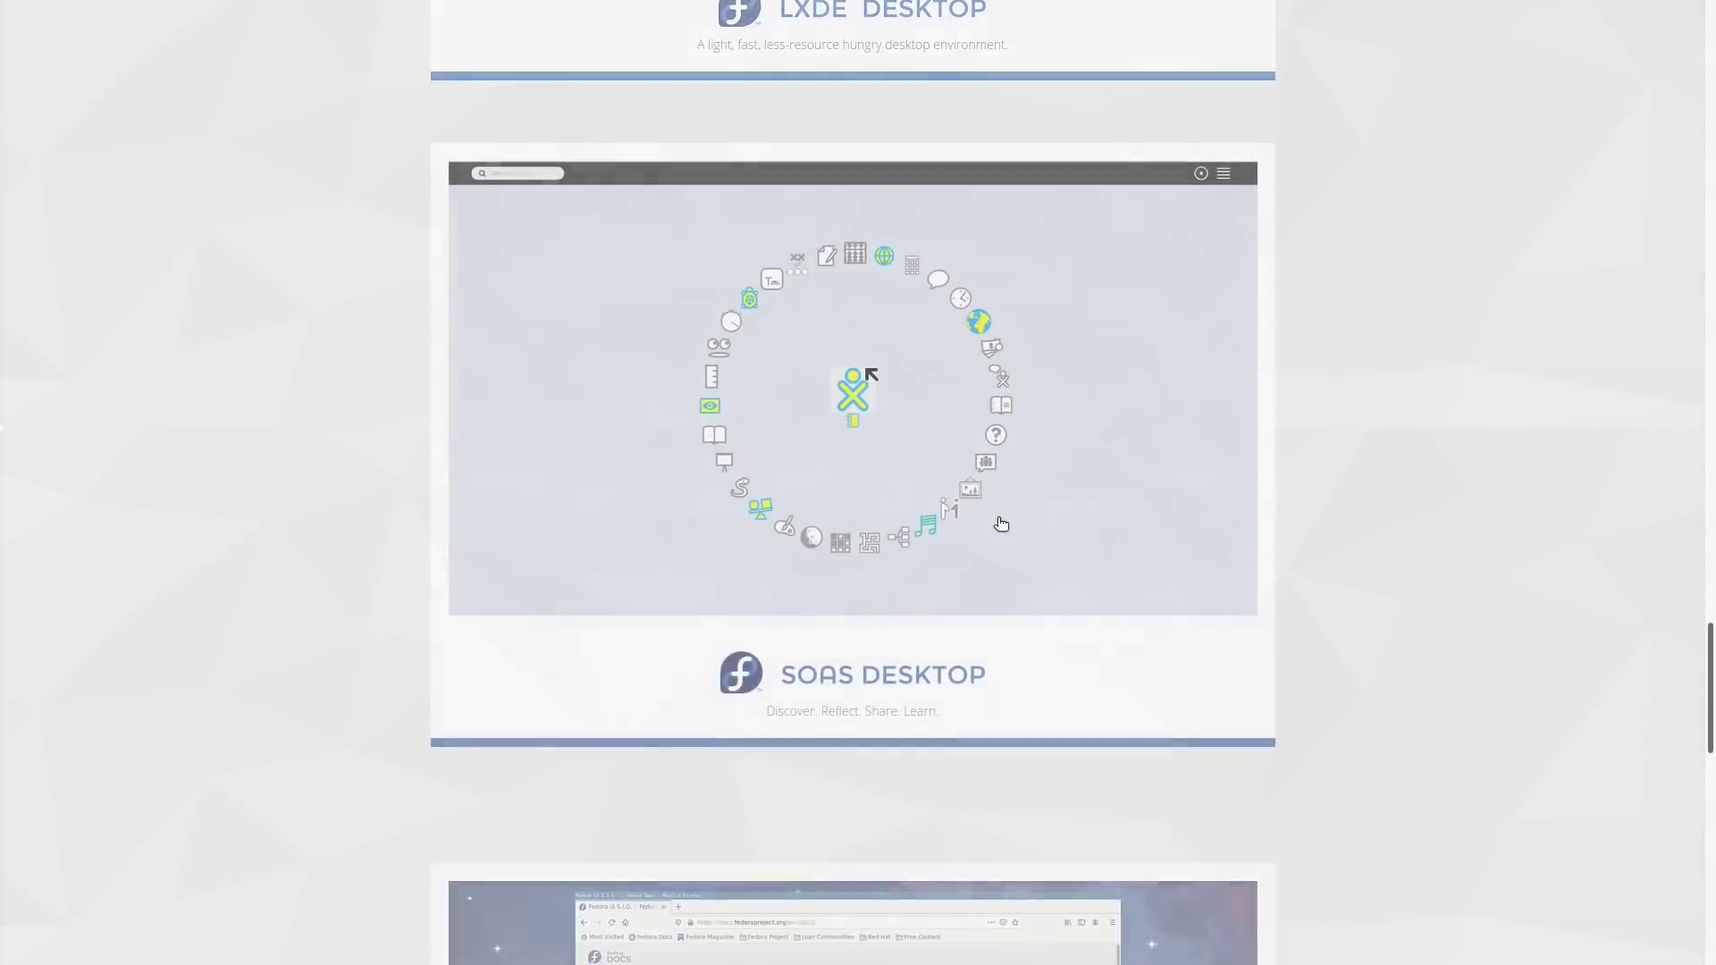
scroll(1461, 522, down, 8)
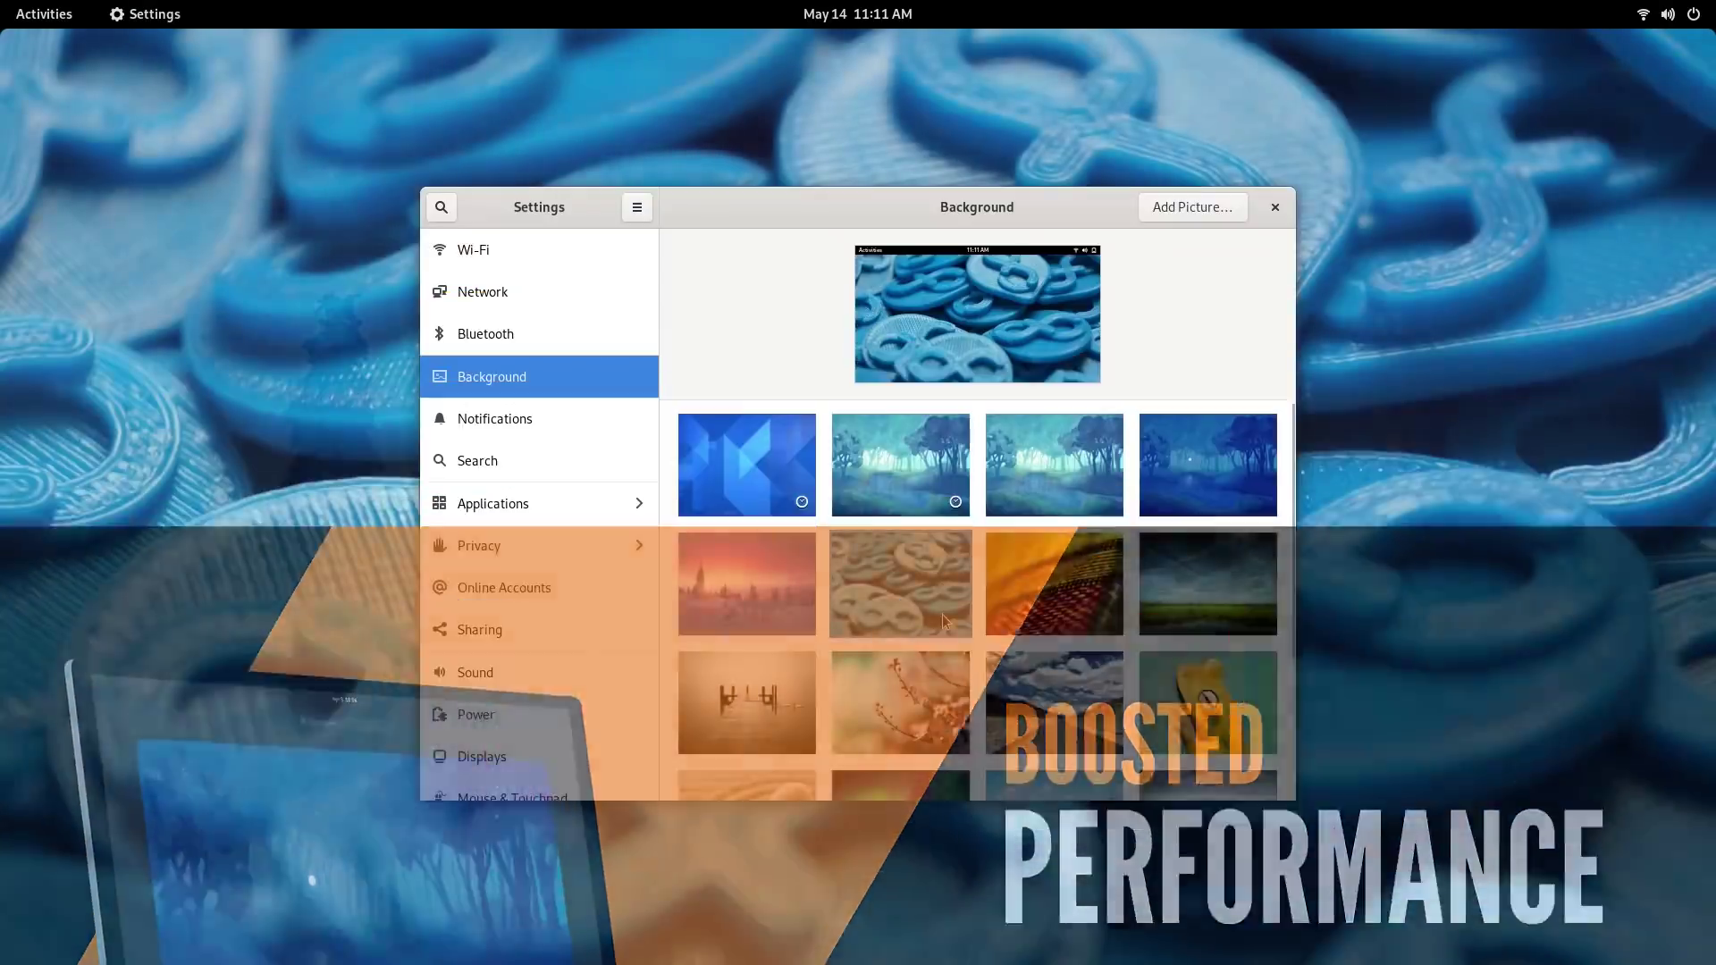
View the blue 3D-printed shapes wallpaper behind the application grid and in the overview of the empty workspace
key(super+a)
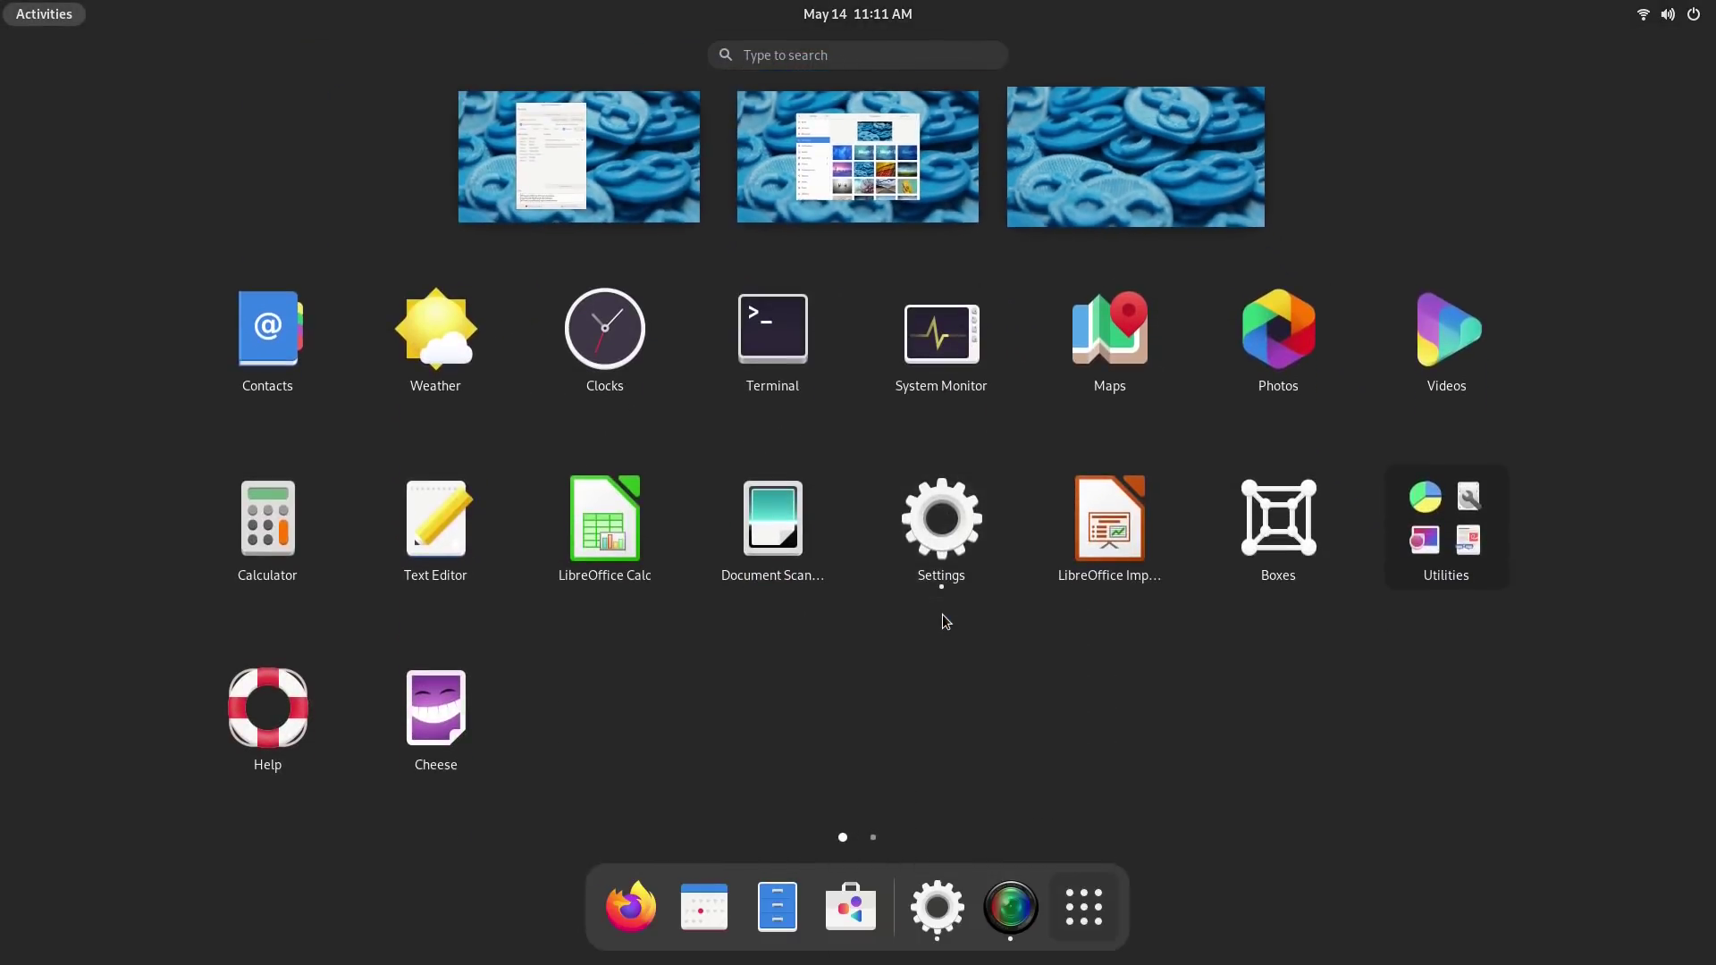
key(Escape)
key(super)
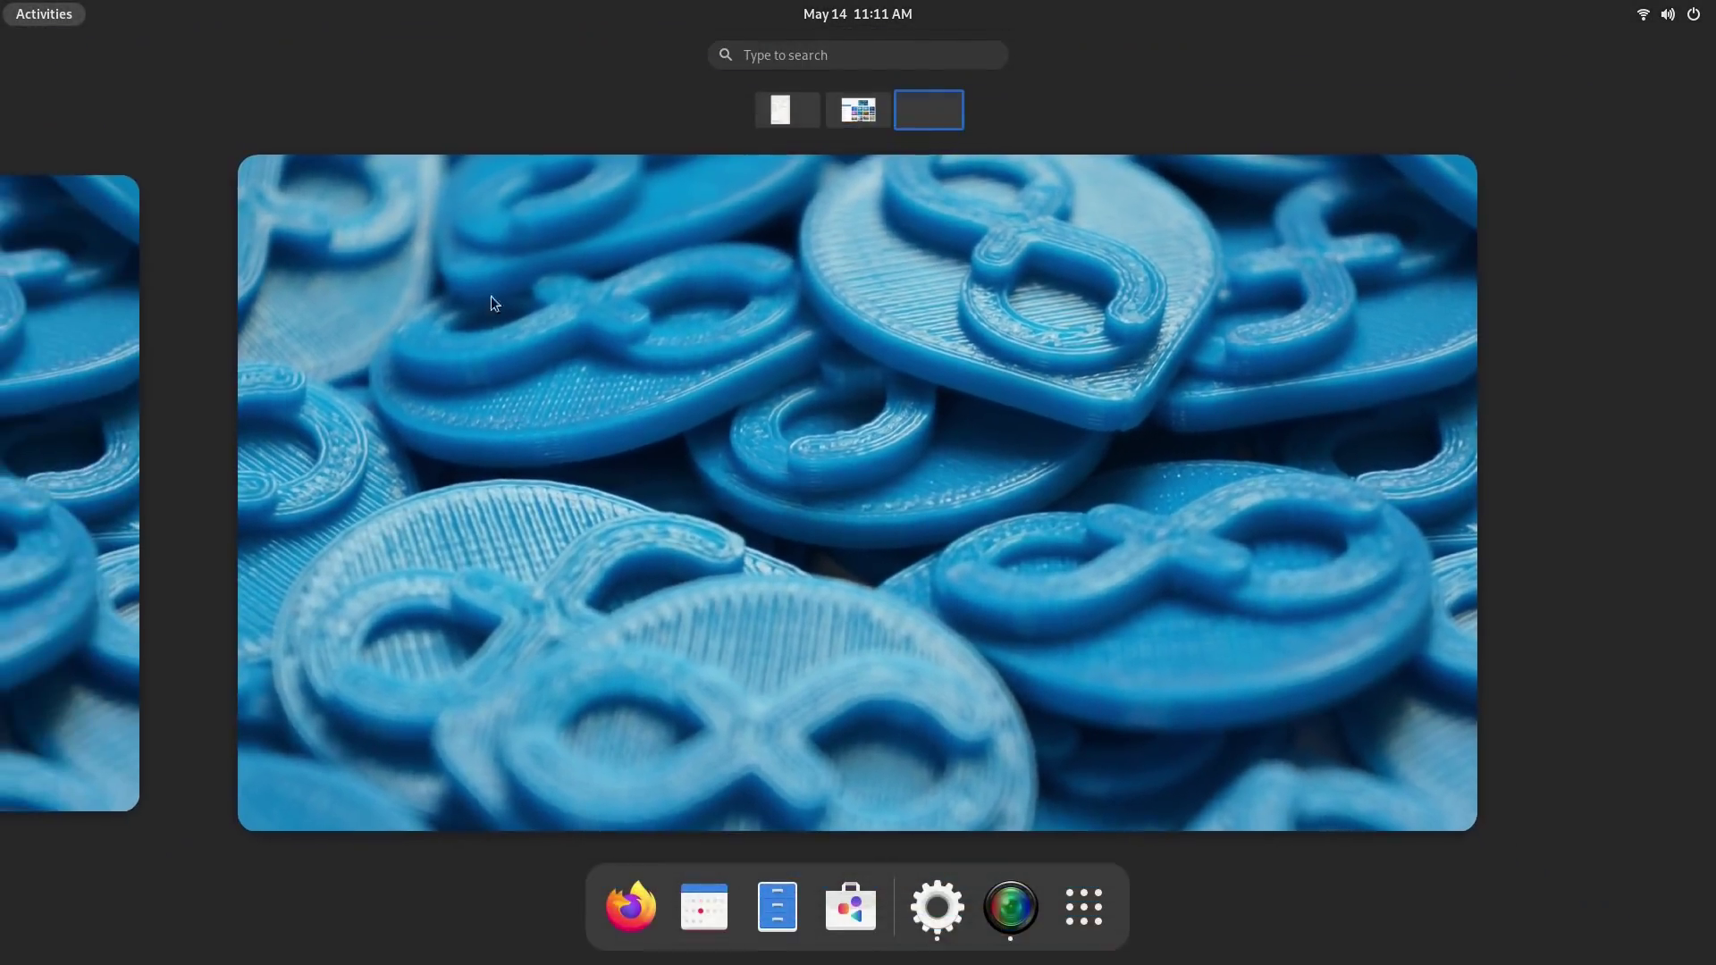
Return to the Settings workspace from the overview and apply the yellow and red woven fabric wallpaper
click(27, 523)
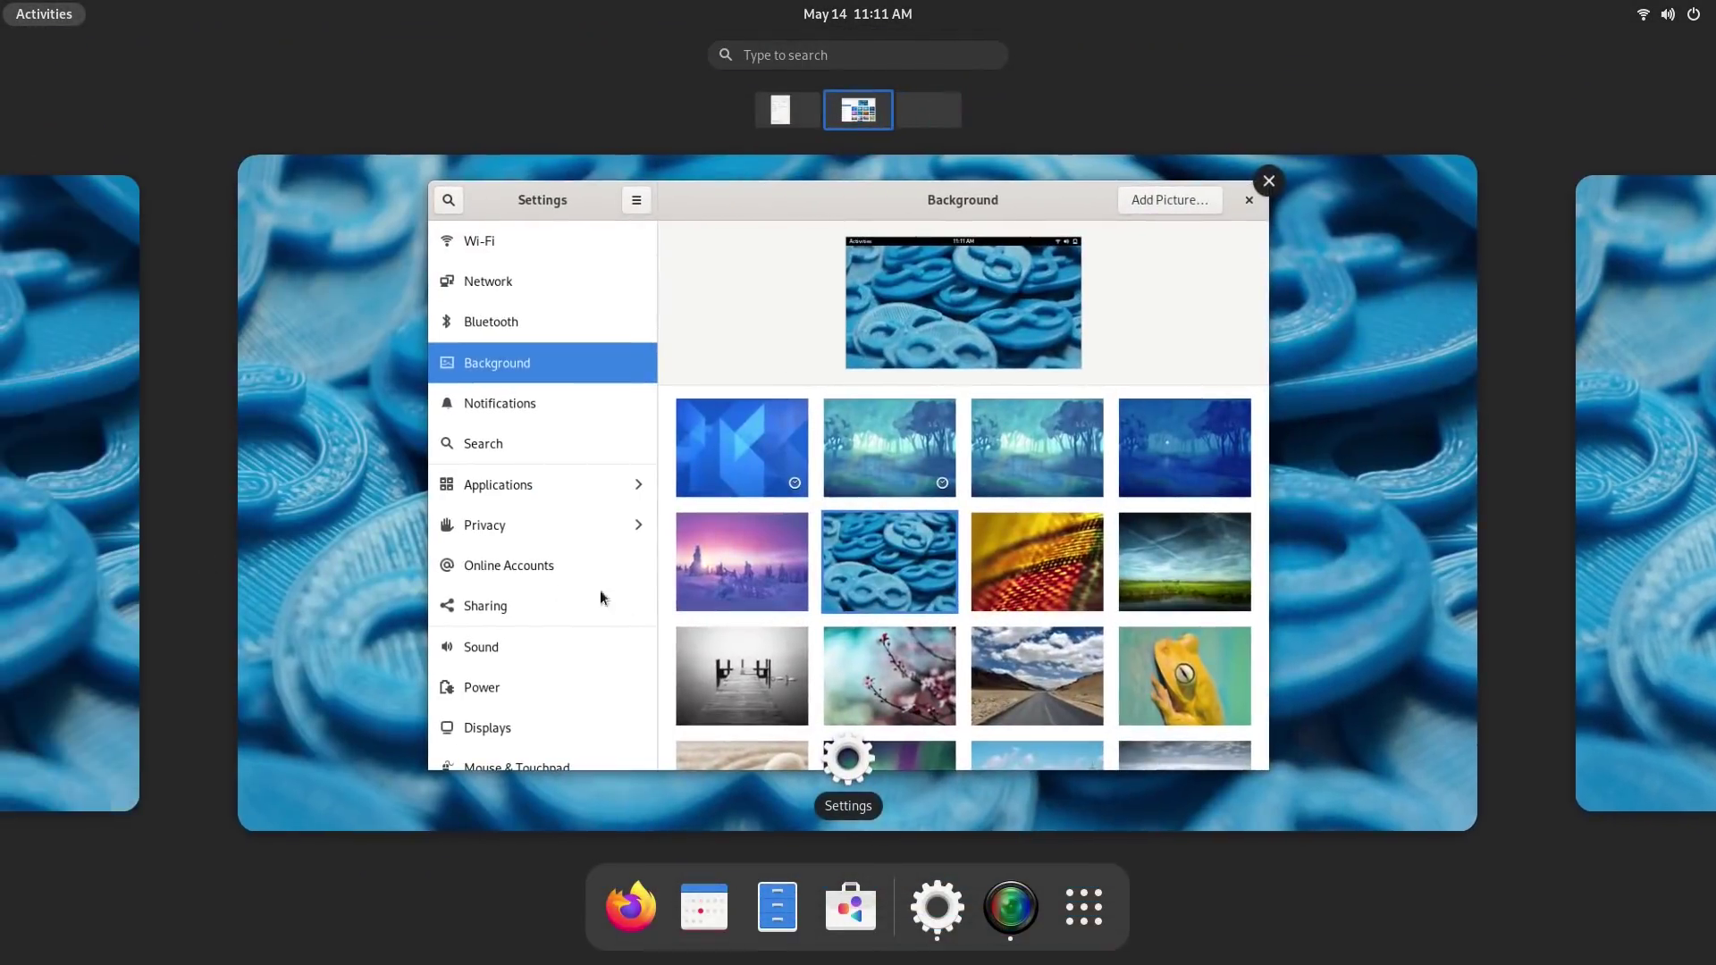
click(994, 577)
click(1016, 576)
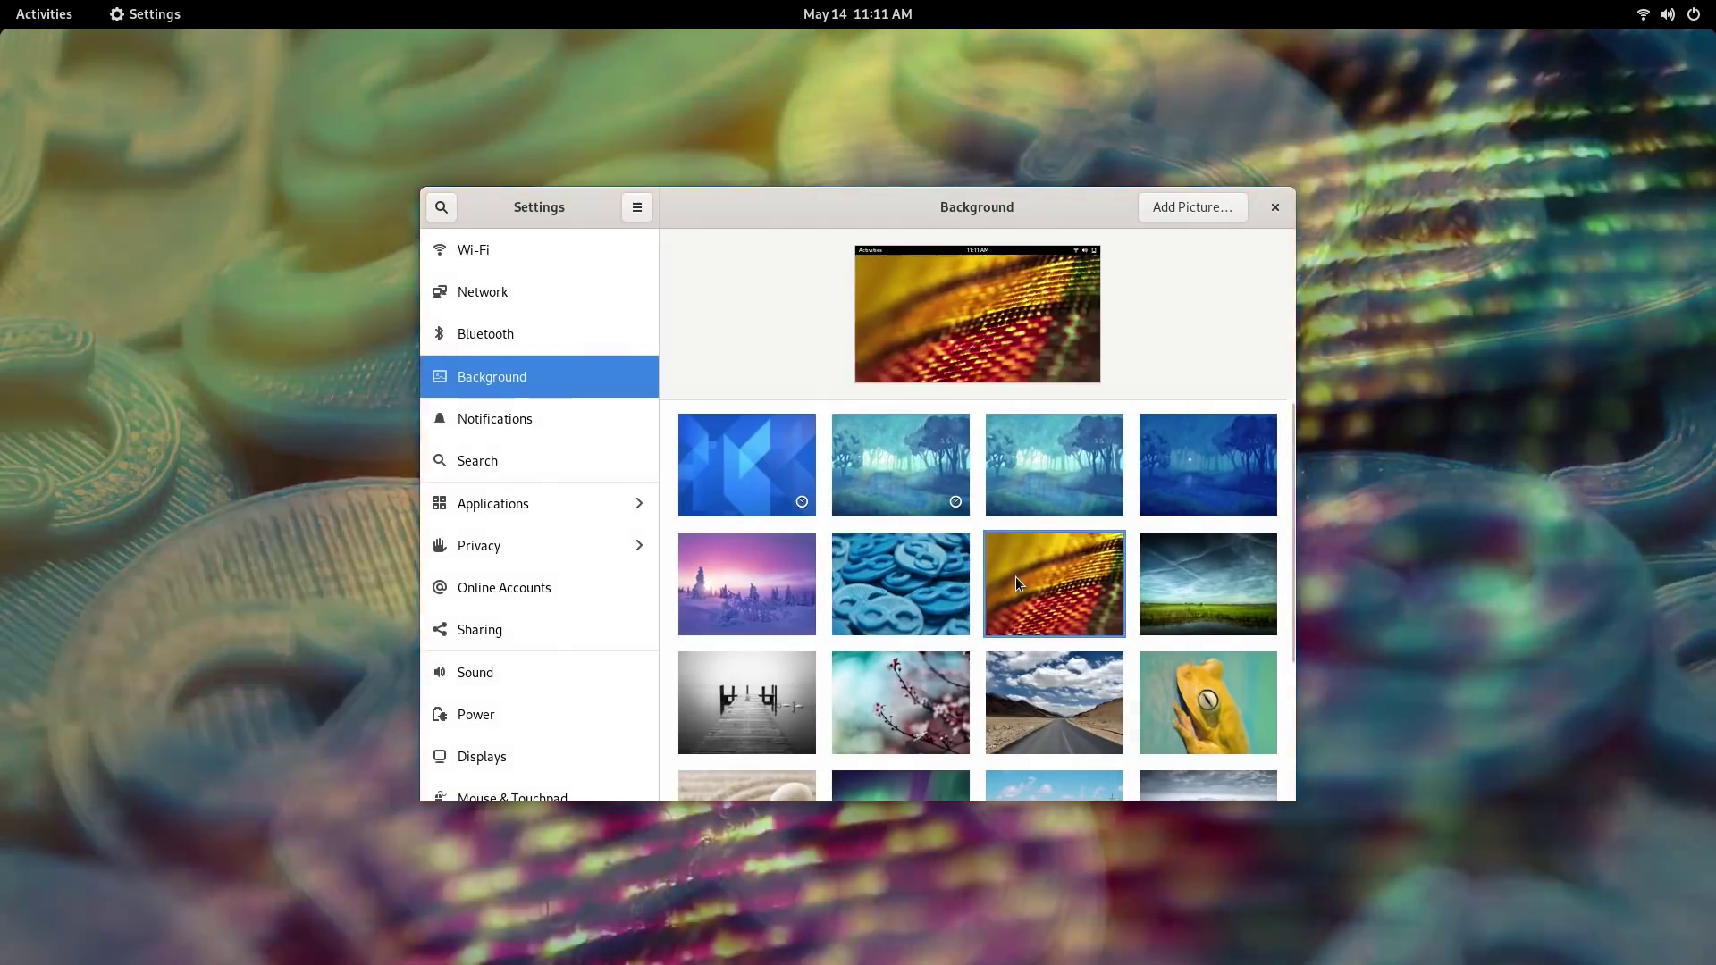
View the woven fabric wallpaper on the empty workspace and in the overview, and return to the Settings workspace
key(ctrl+alt+Right)
key(super)
key(super)
key(ctrl+alt+Left)
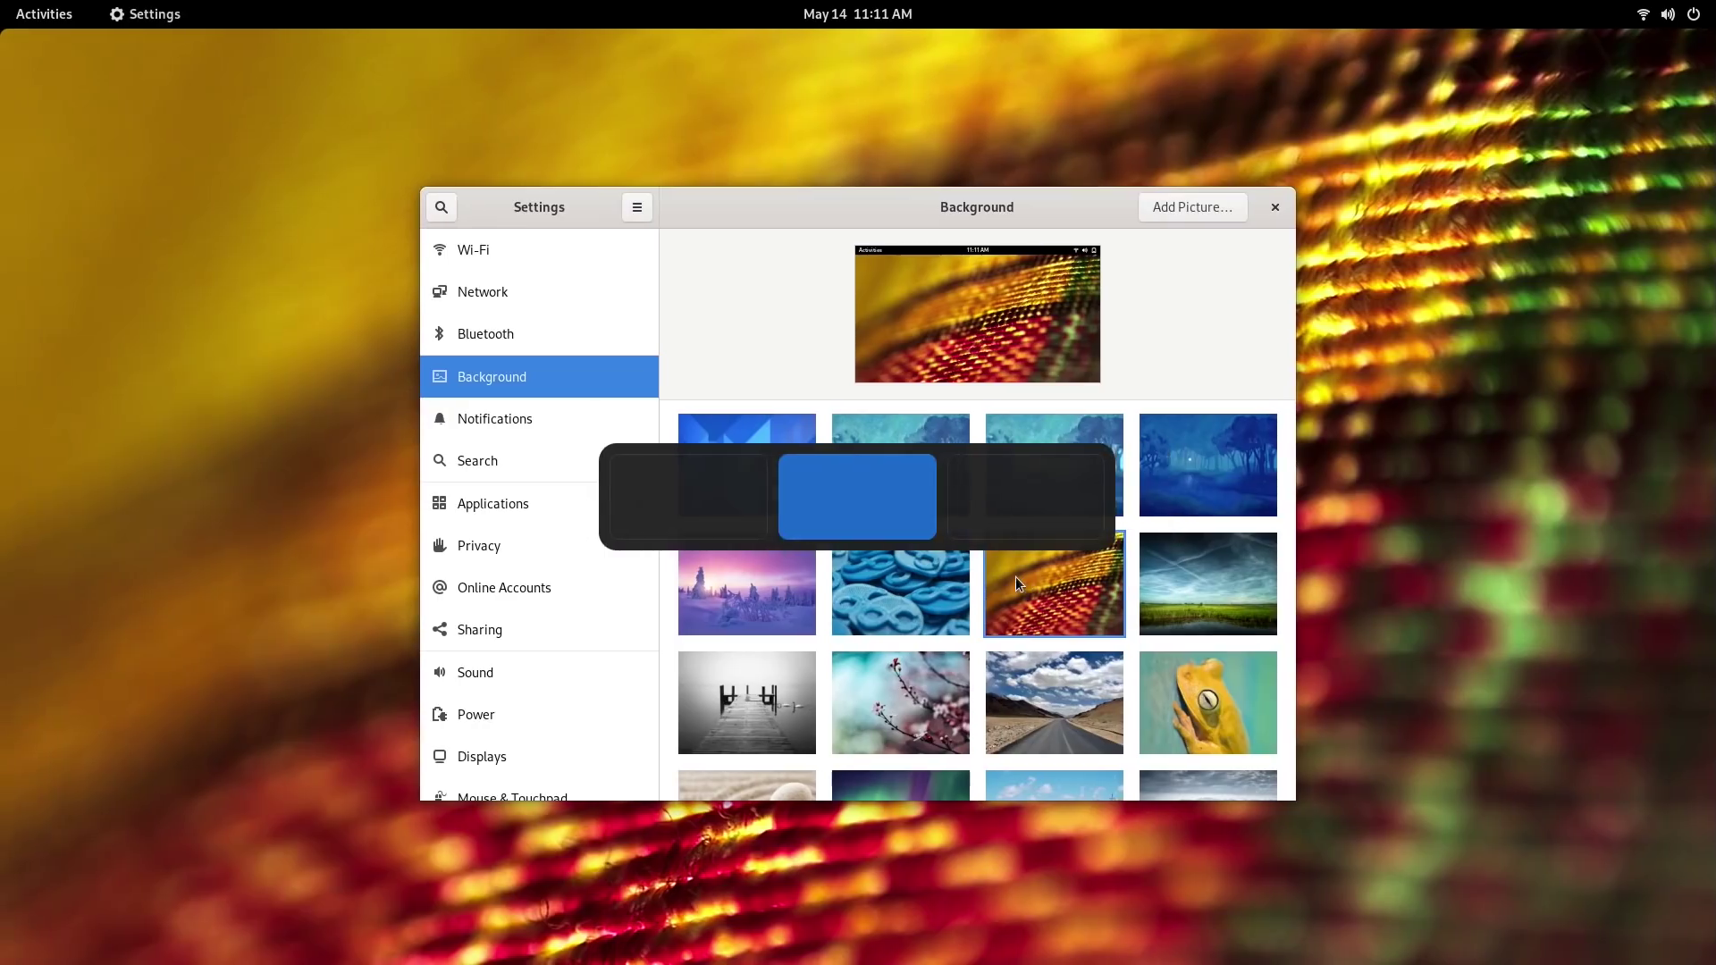
Apply the green field with streaked sky wallpaper and view it on the empty workspace and in the overview
click(1251, 569)
key(ctrl+alt+Right)
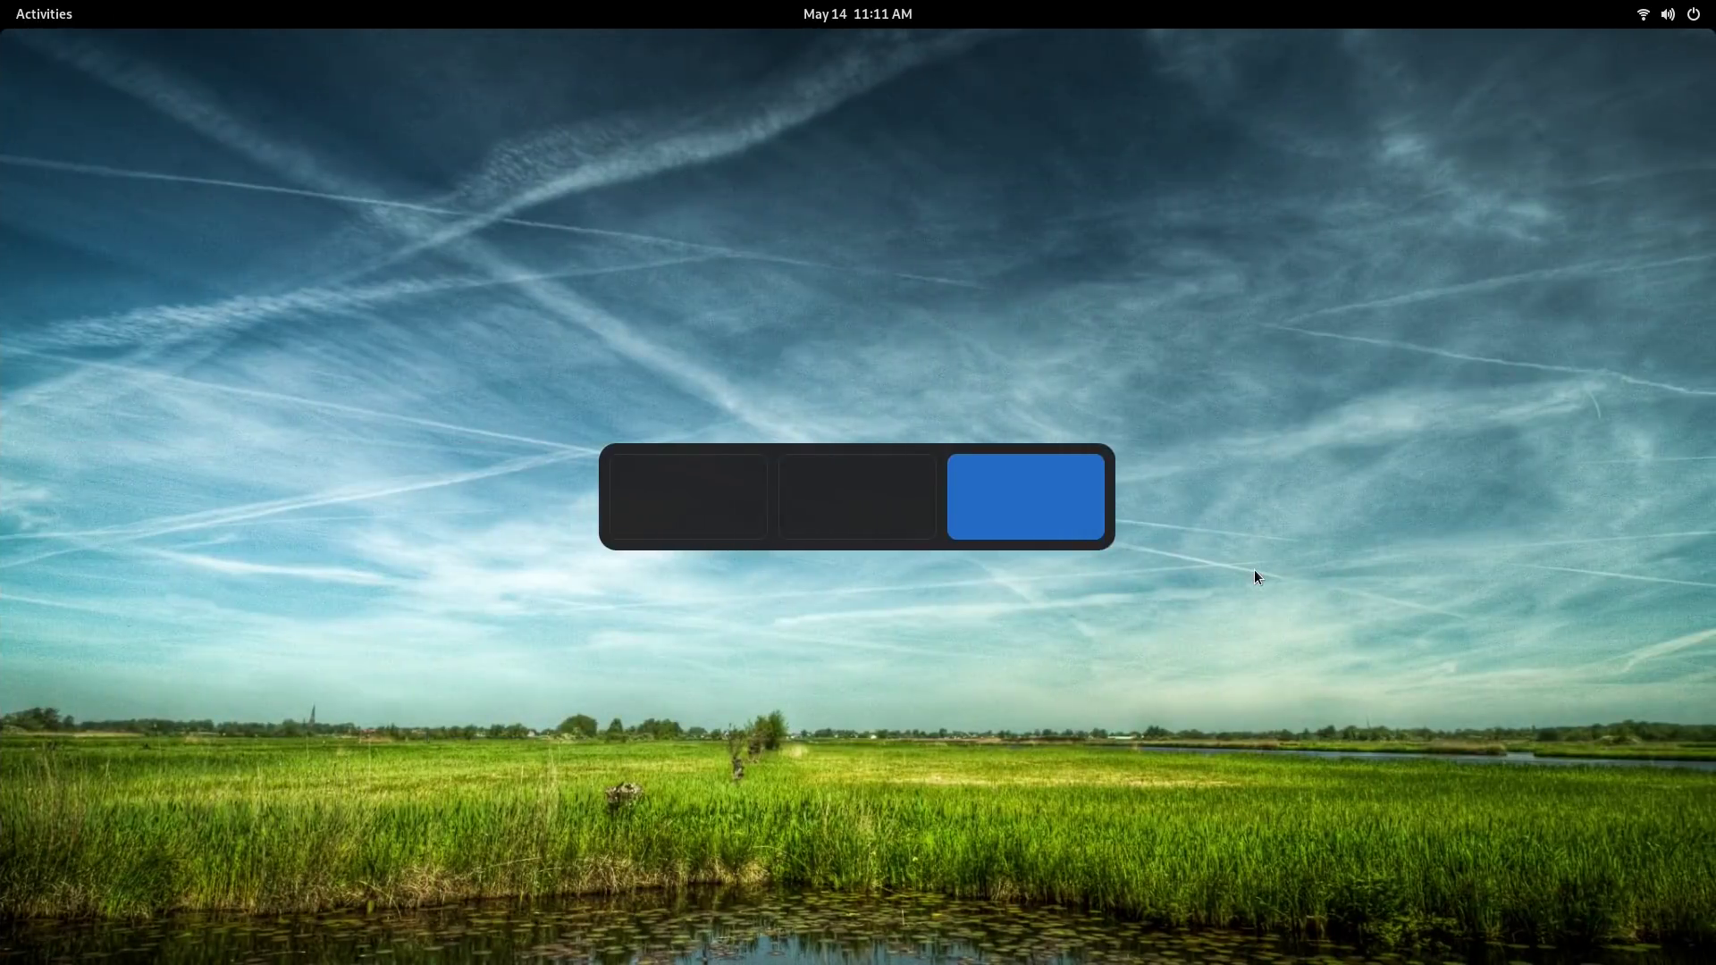
key(super)
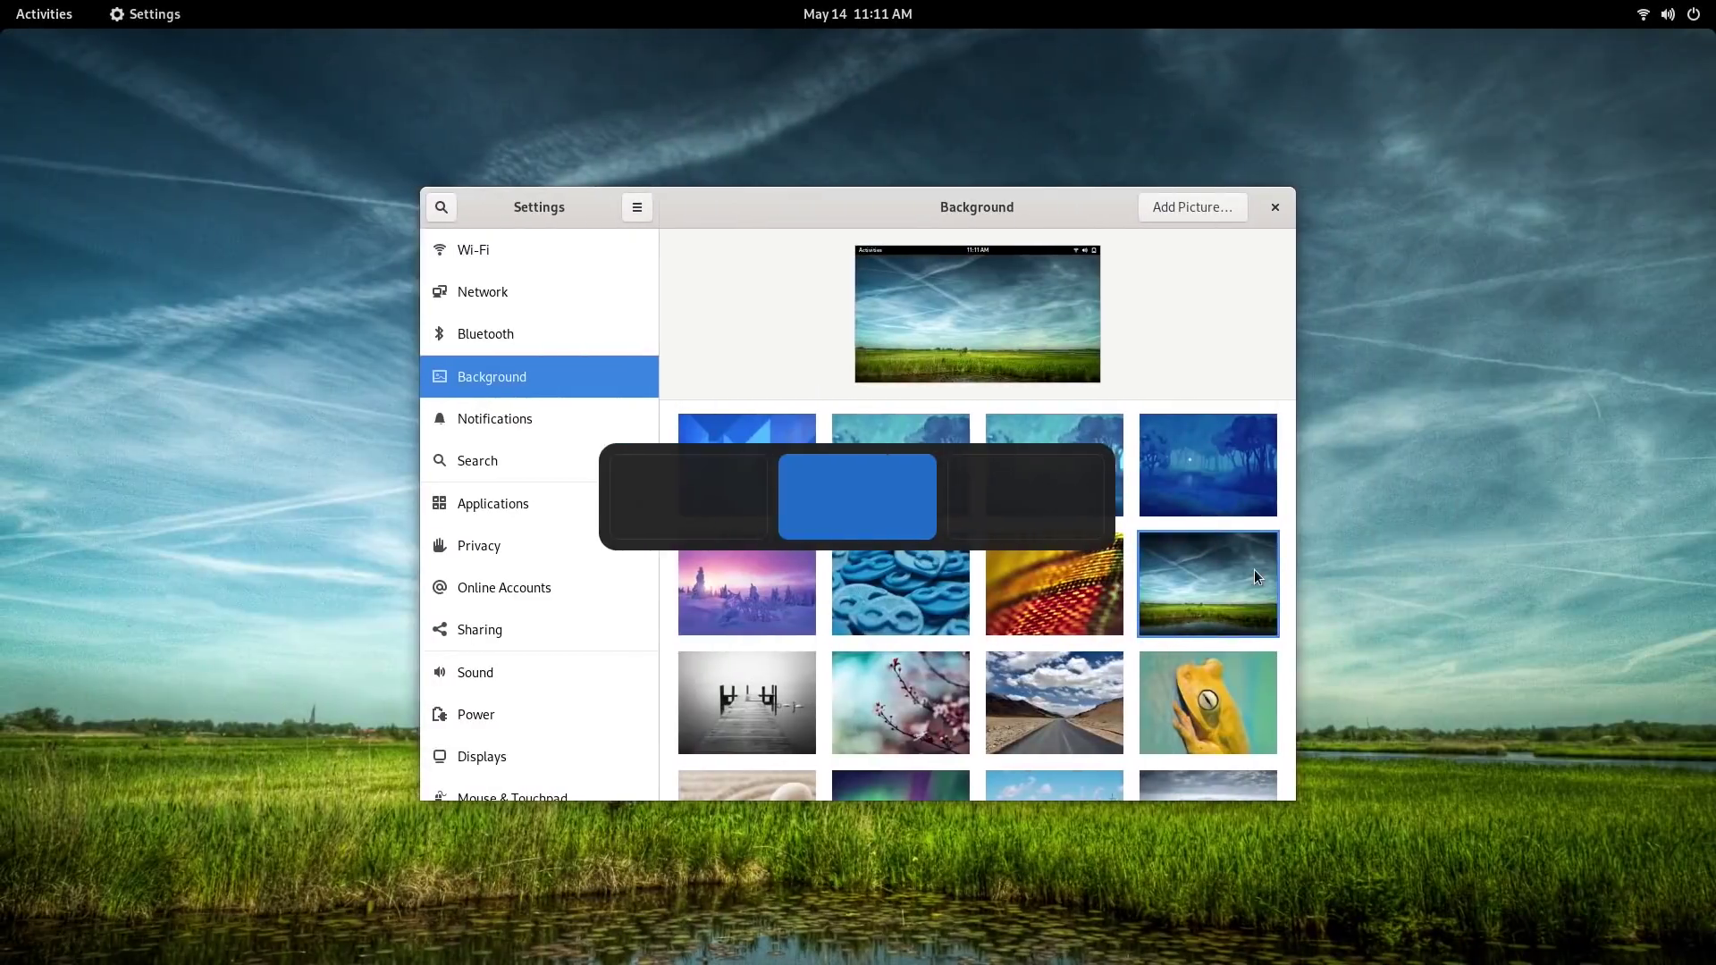
Apply the black-and-white pier wallpaper, view it on the empty workspace and in the overview, and return to Settings
click(767, 695)
key(ctrl+alt+Right)
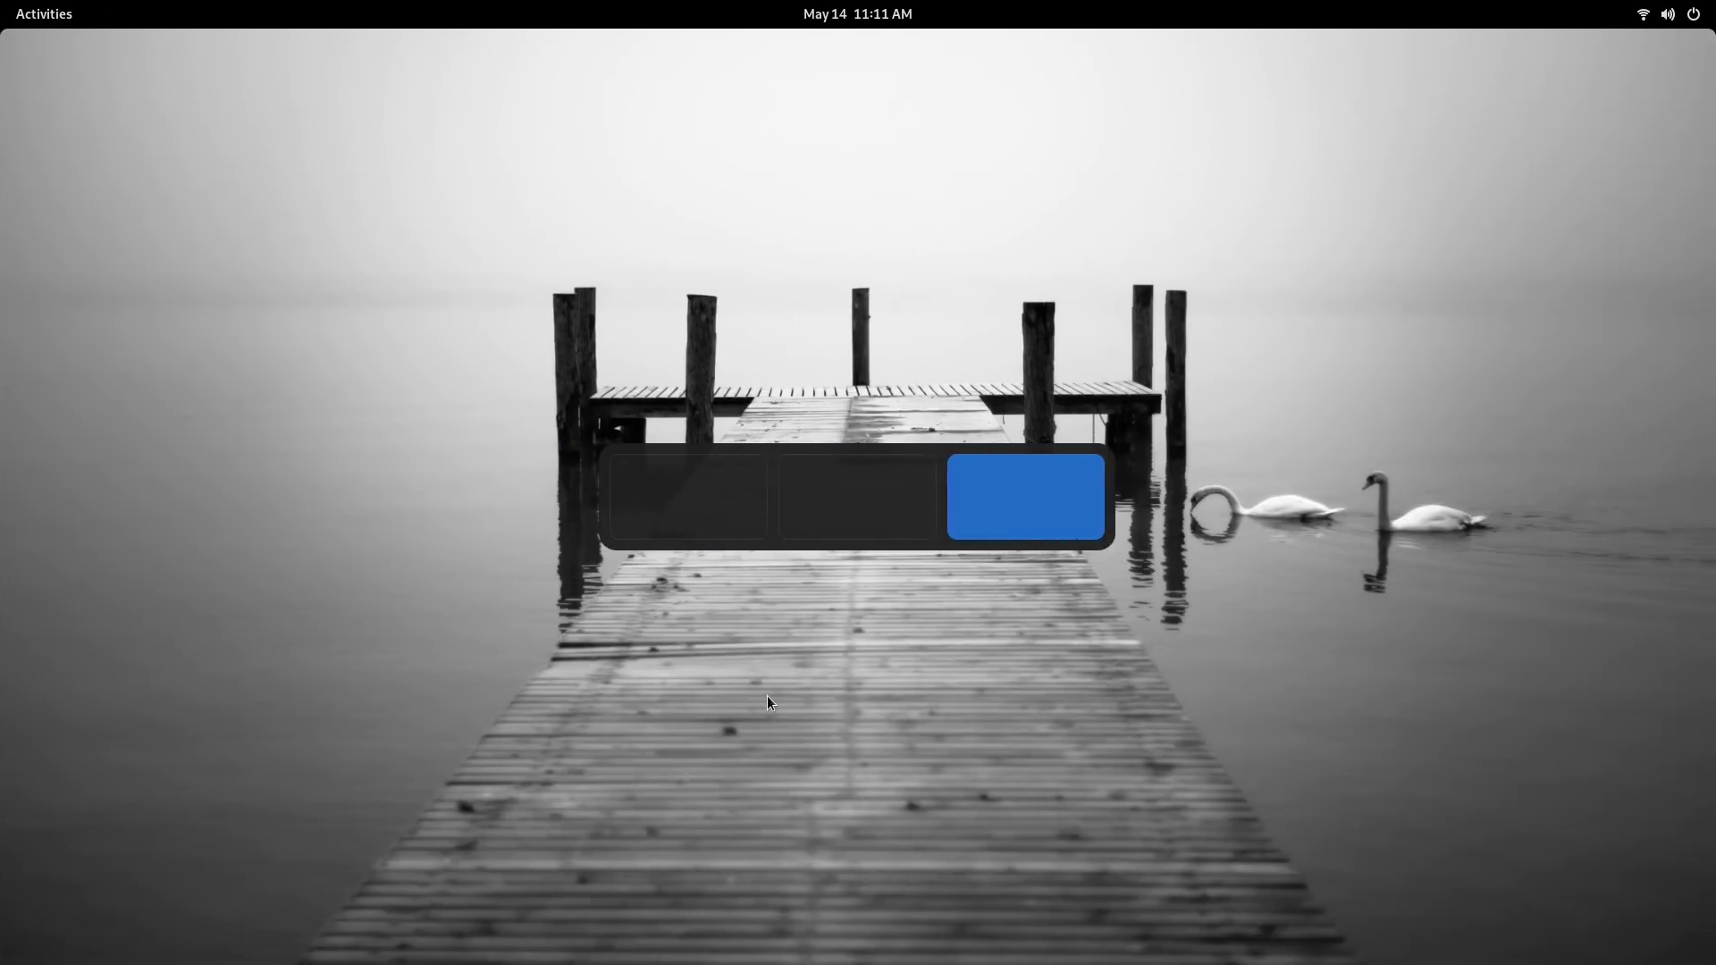
key(super)
key(super)
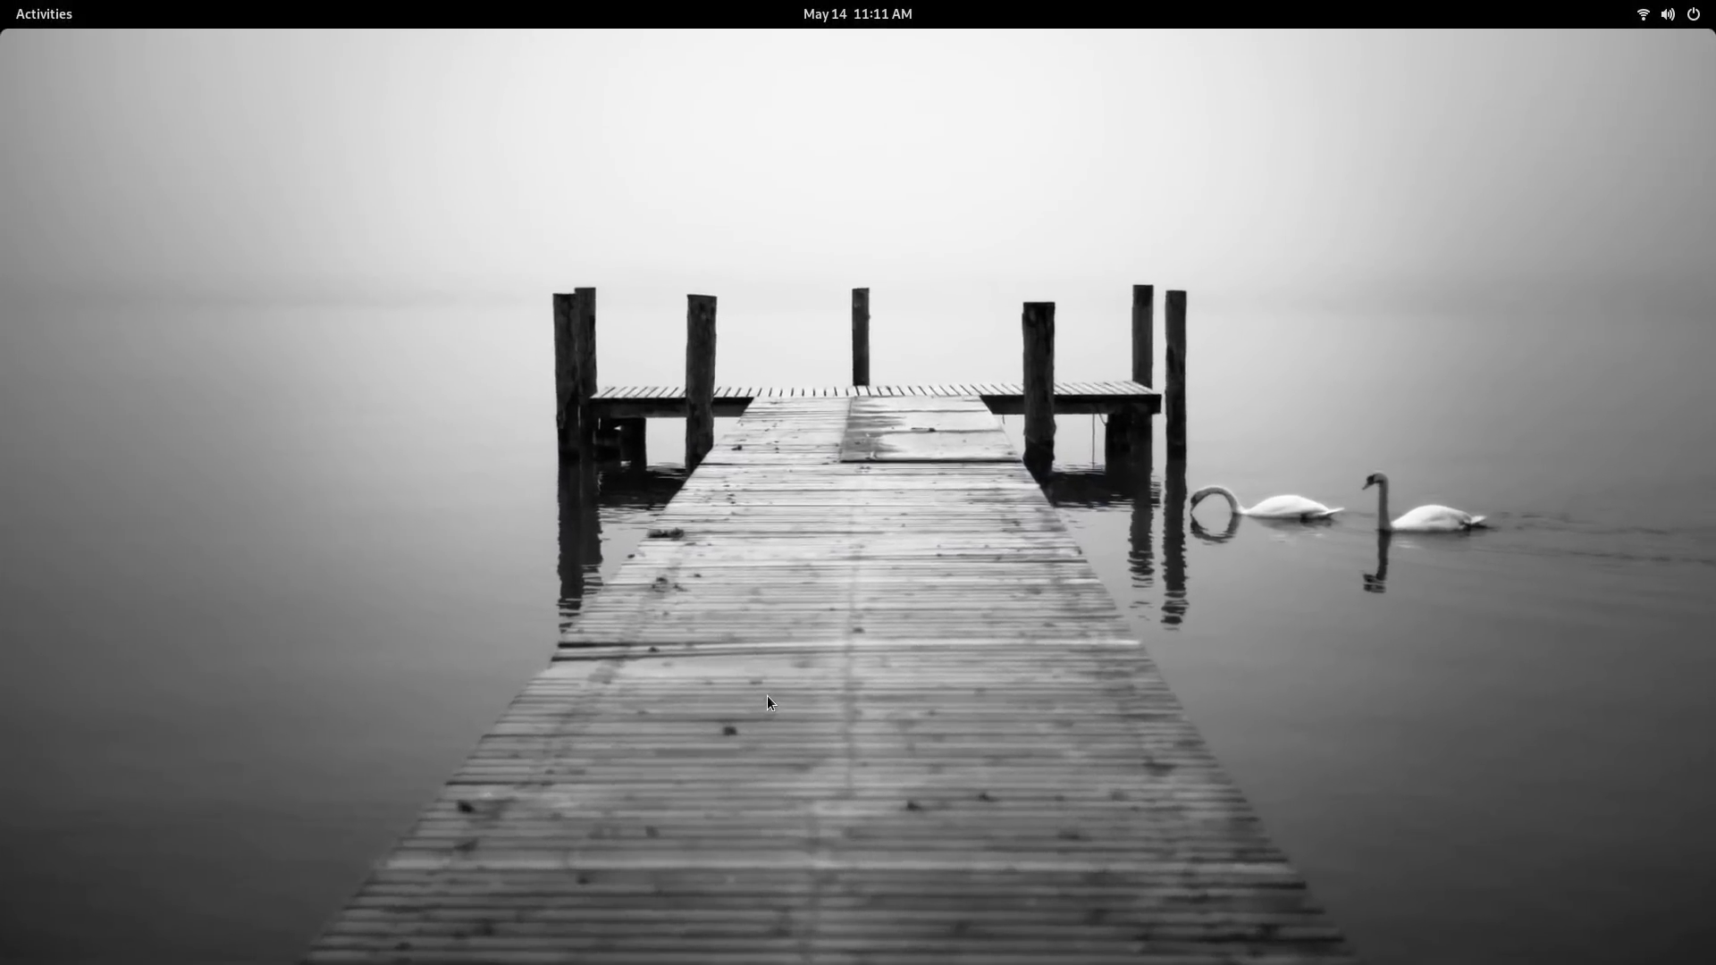
key(ctrl+alt+Left)
Apply the cherry blossom wallpaper and briefly open the system menu and the calendar over it on the empty workspace
click(901, 706)
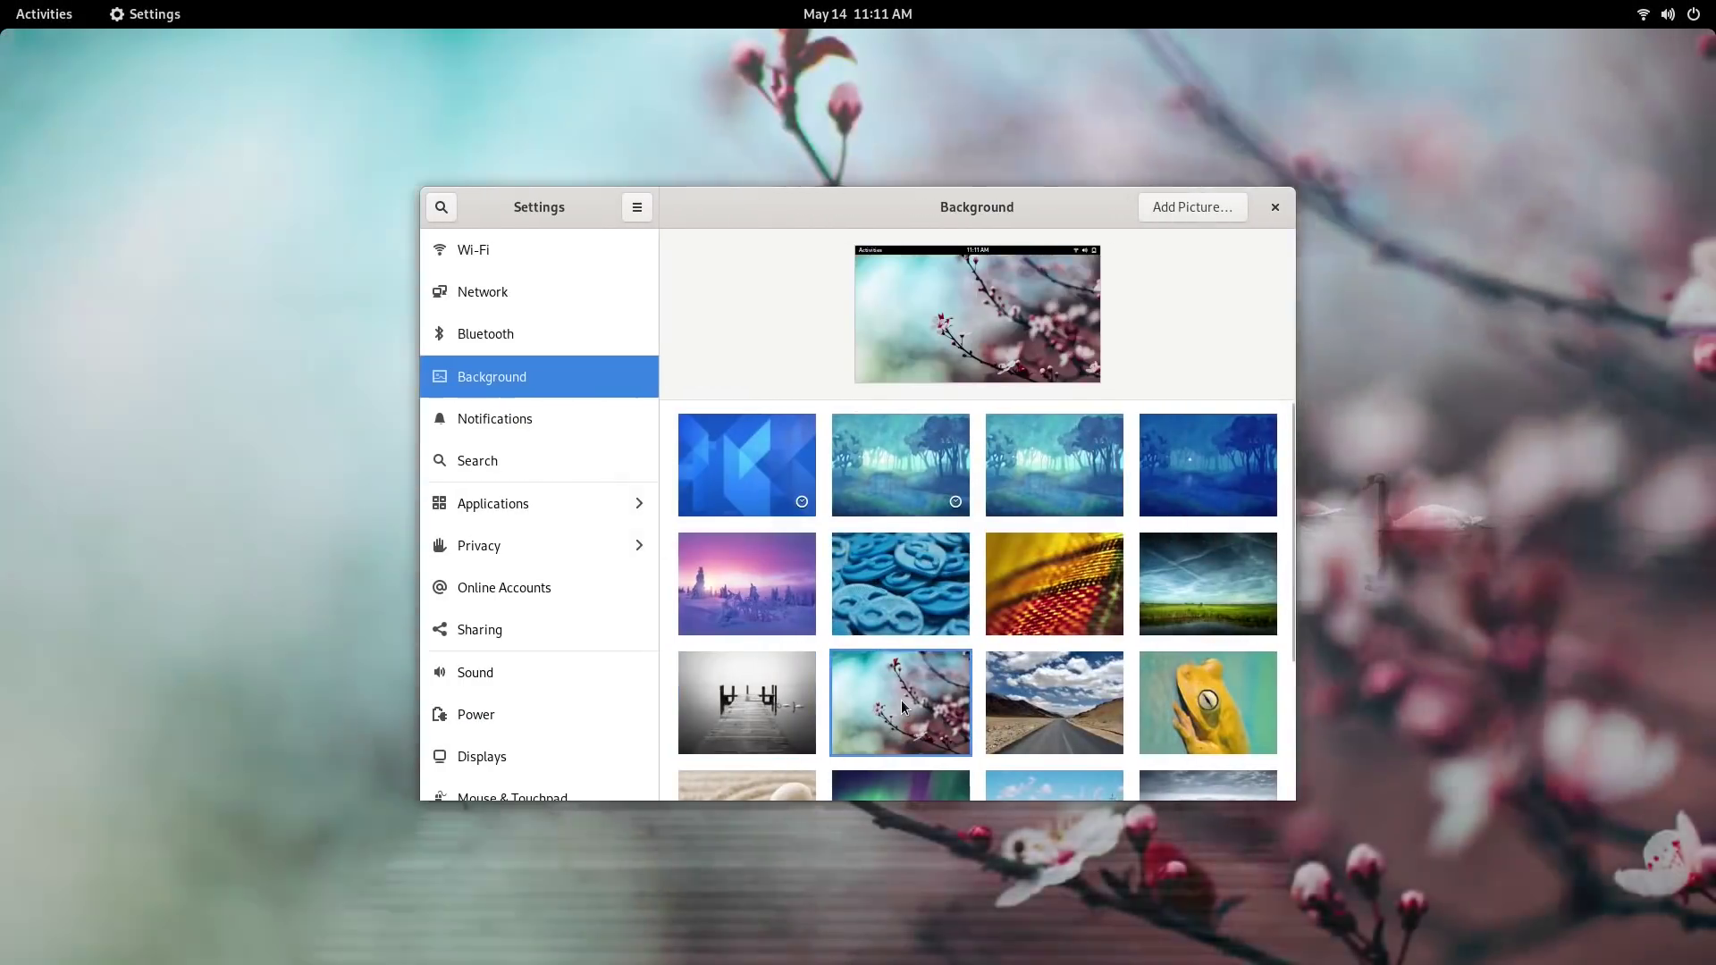
key(ctrl+alt+Right)
click(1714, 3)
click(1714, 2)
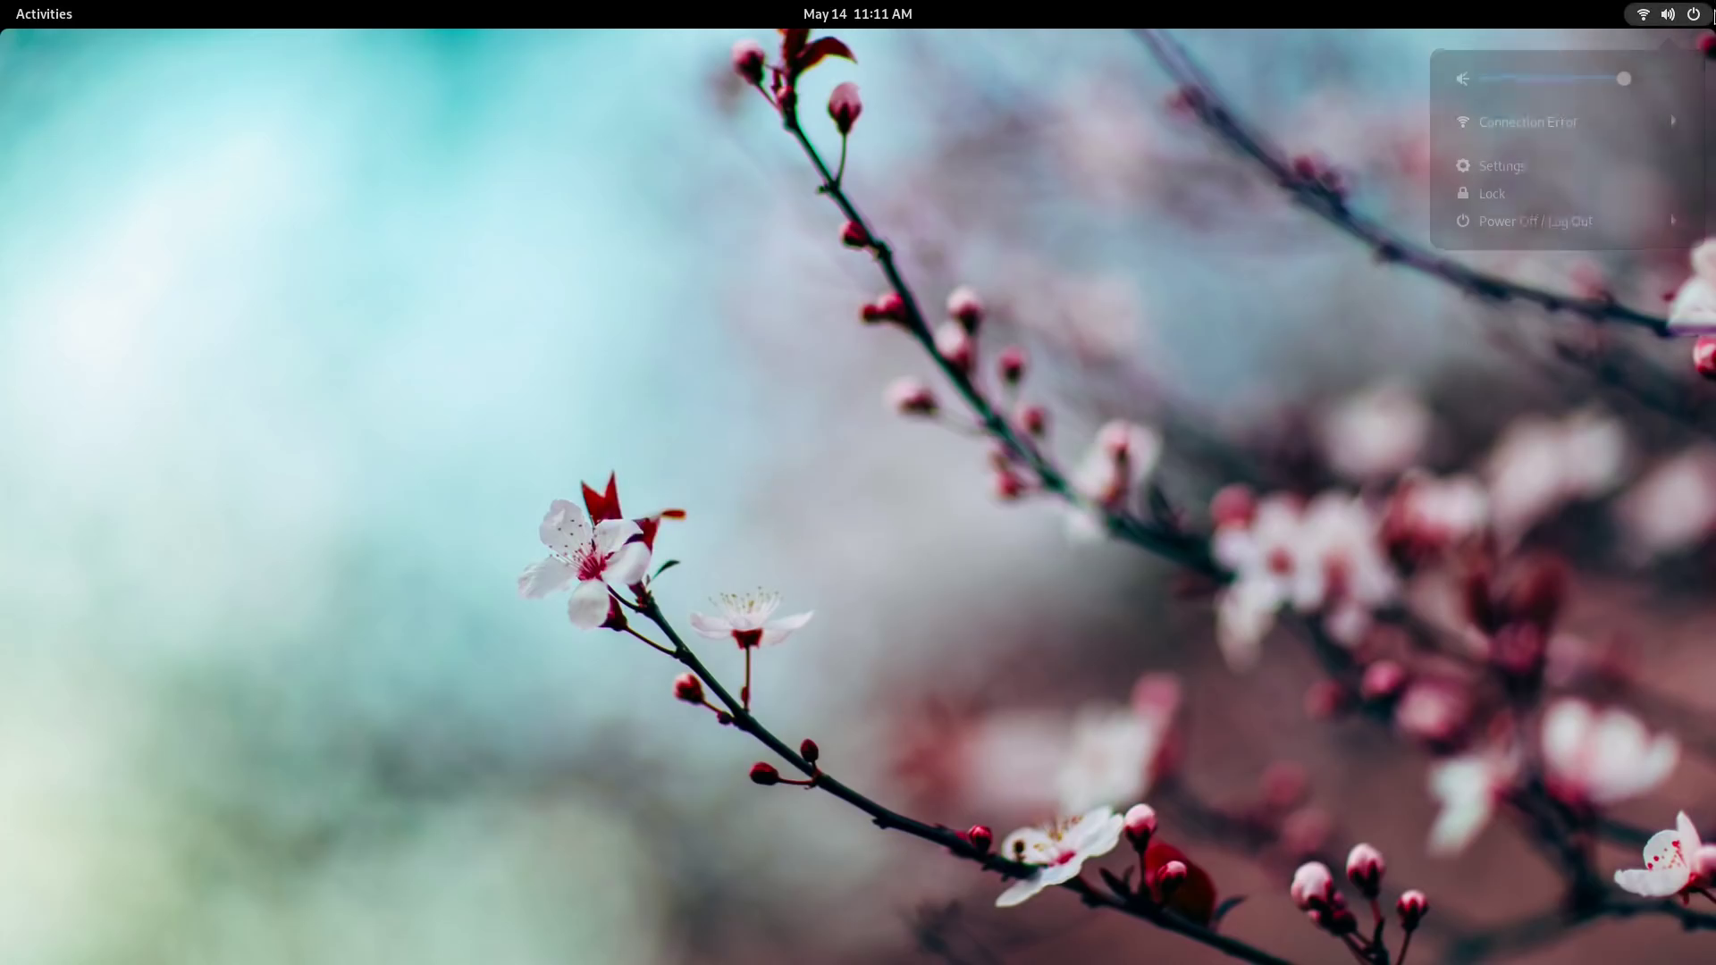
click(801, 4)
click(801, 5)
View the cherry blossom wallpaper in the overview and return to the Settings workspace
key(super)
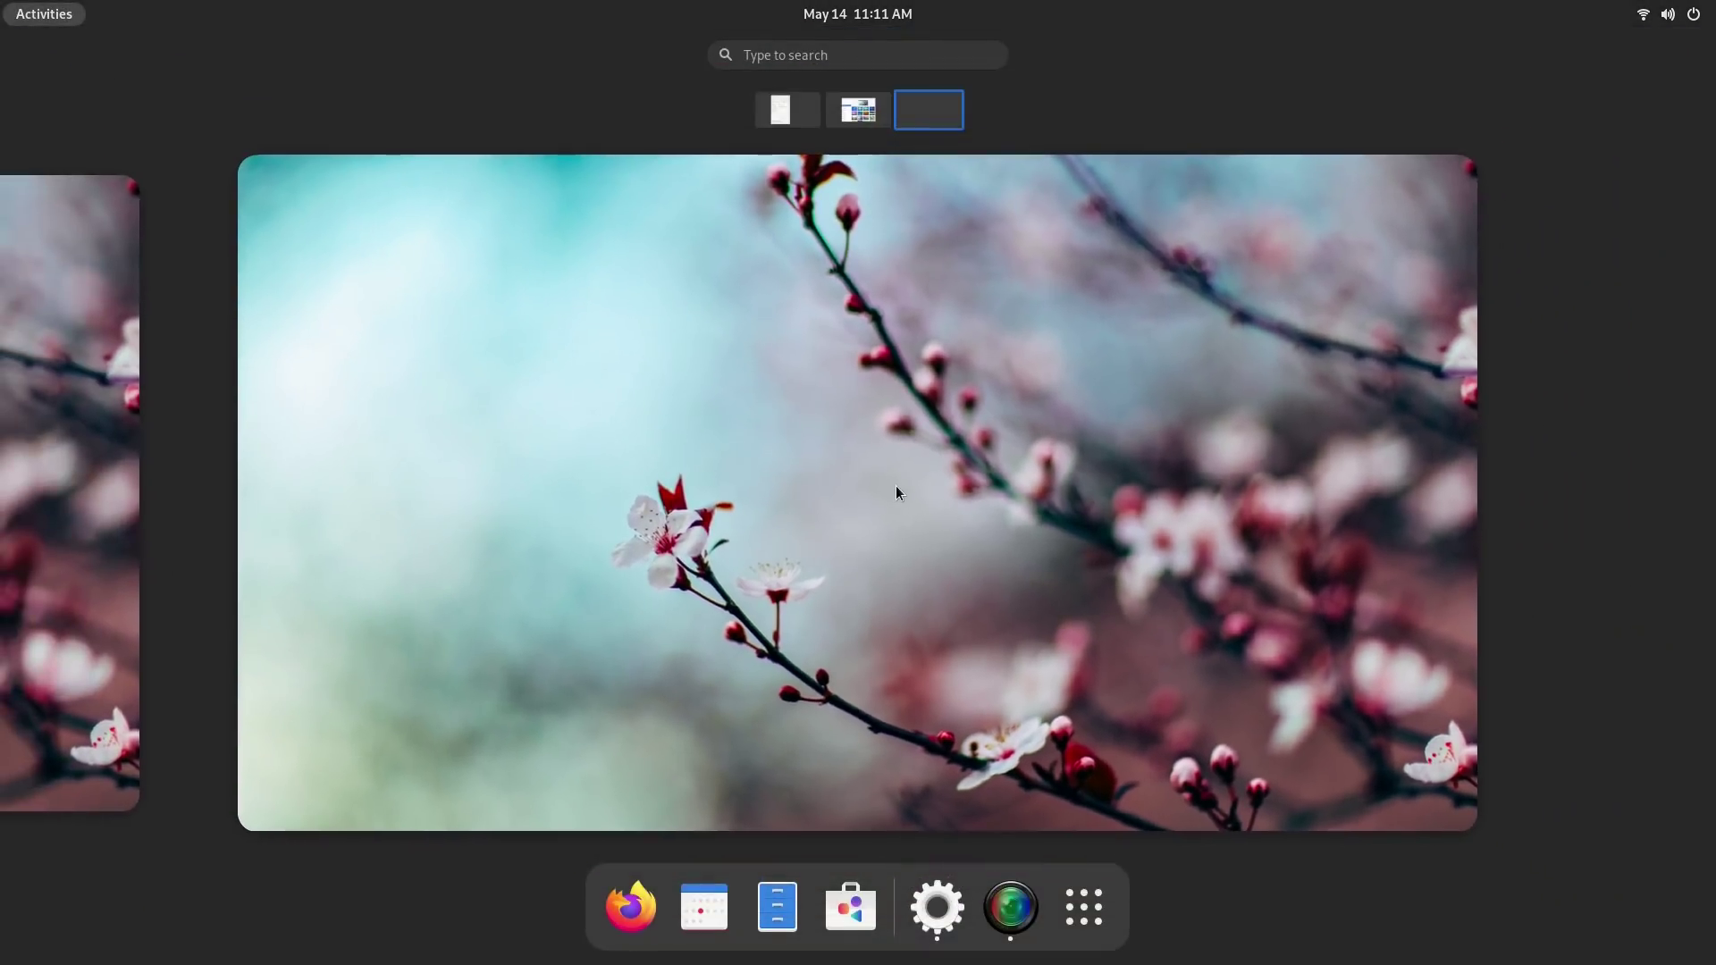
key(super)
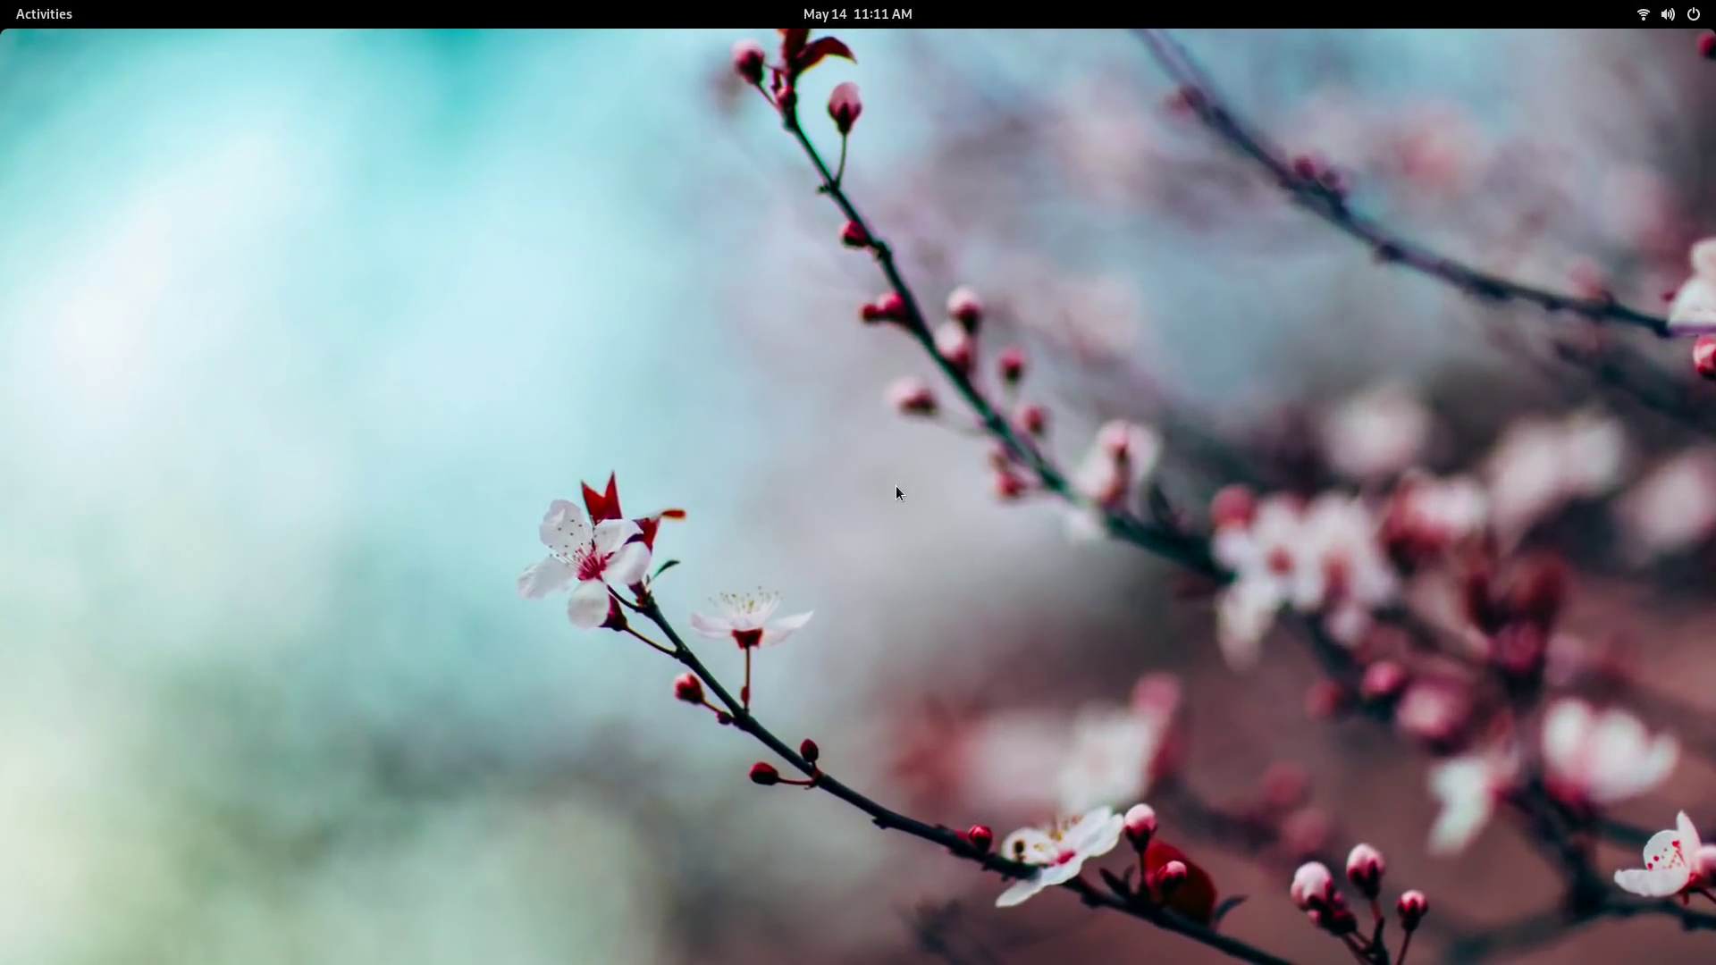
key(ctrl+alt+Left)
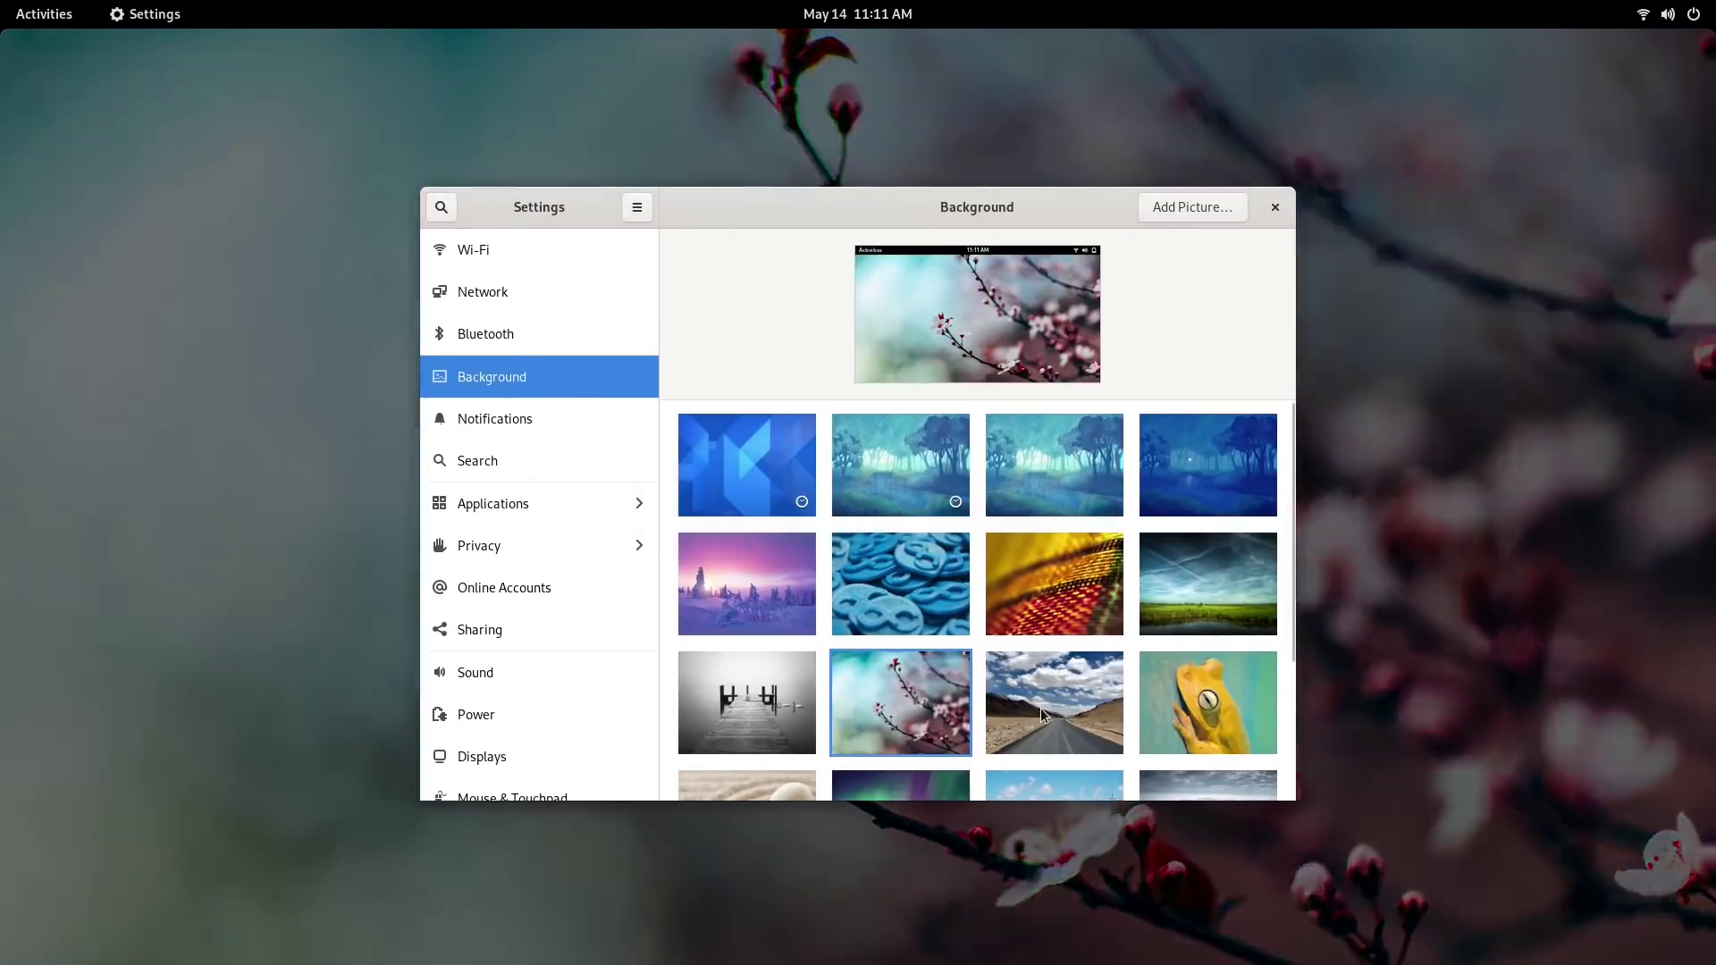
Apply the desert road wallpaper, view it on the empty workspace and in the overview, and return to Settings
click(1040, 708)
key(ctrl+alt+Right)
key(super)
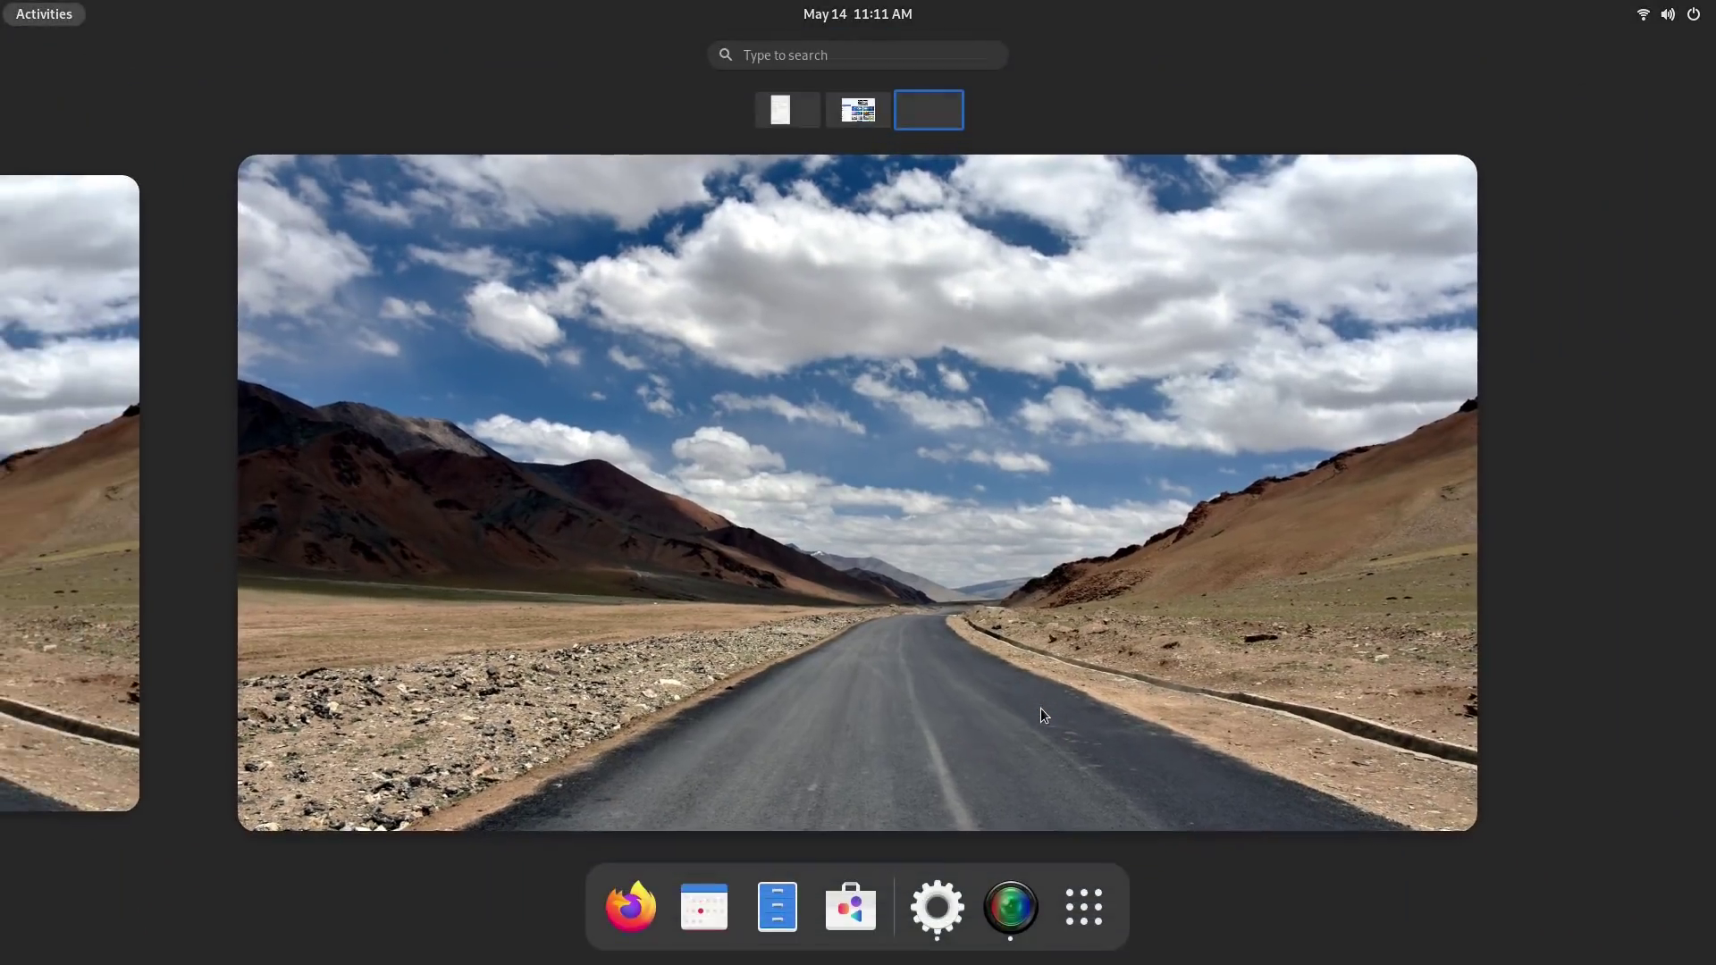
key(super)
key(ctrl+alt+Left)
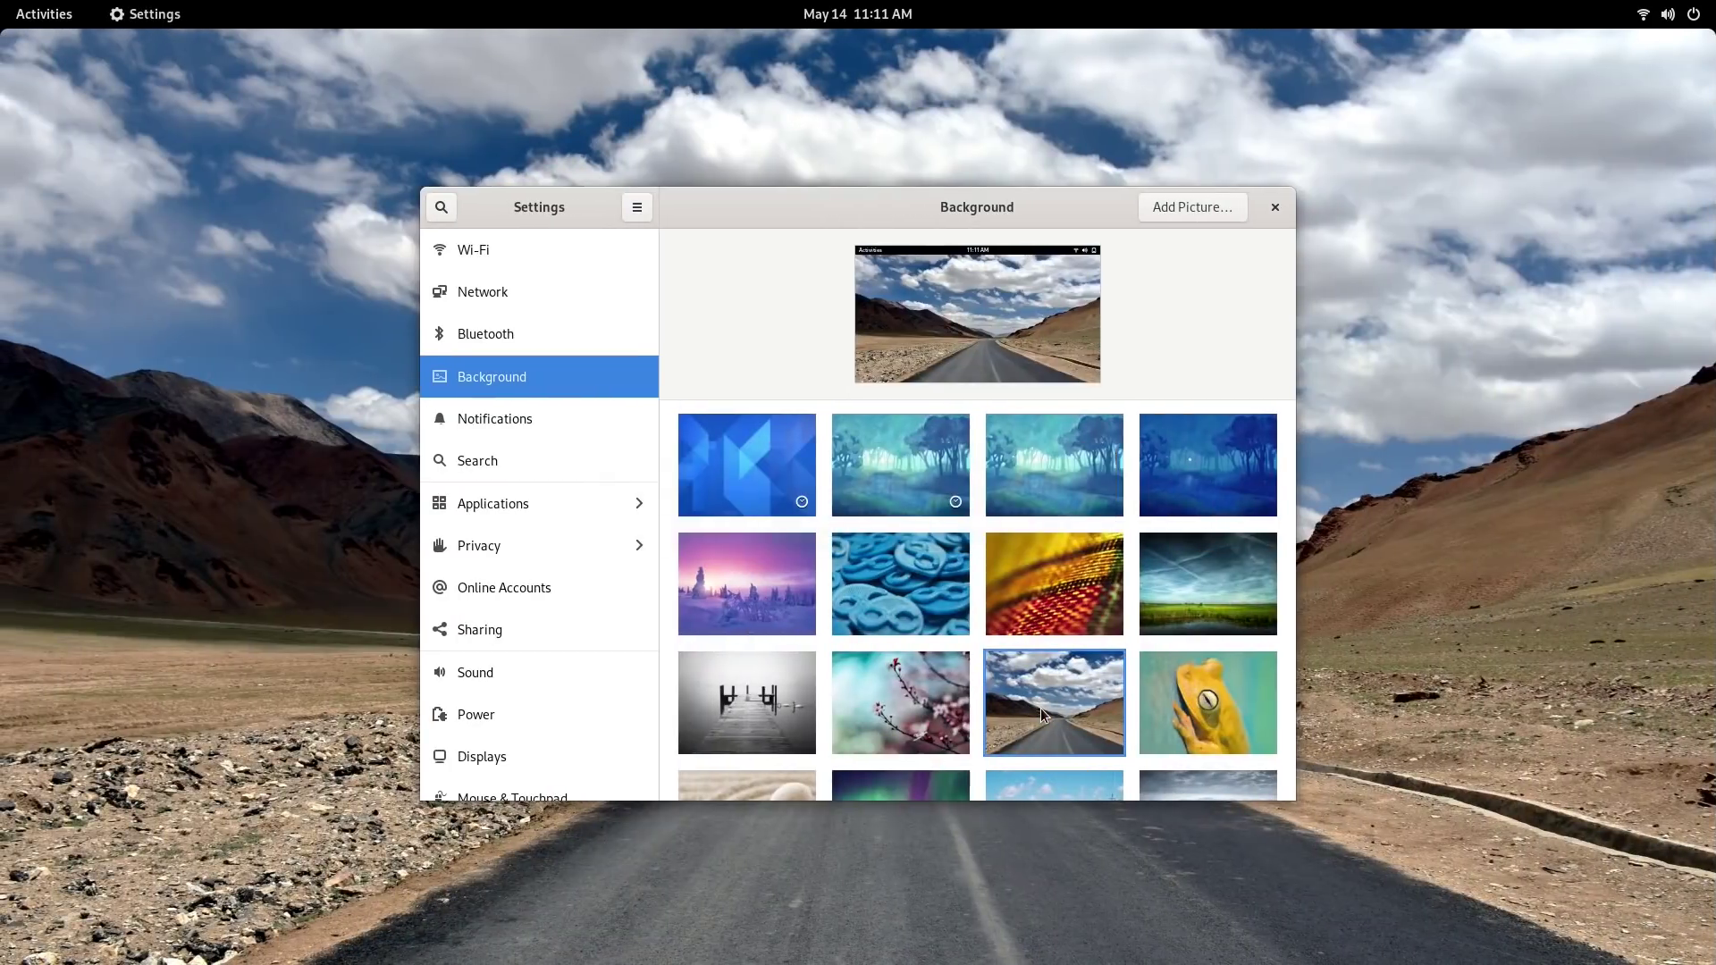
Apply the yellow frog wallpaper and view it on the empty workspace, in the overview and behind the application grid
scroll(1041, 708, down, 2)
click(1165, 598)
key(ctrl+alt+Right)
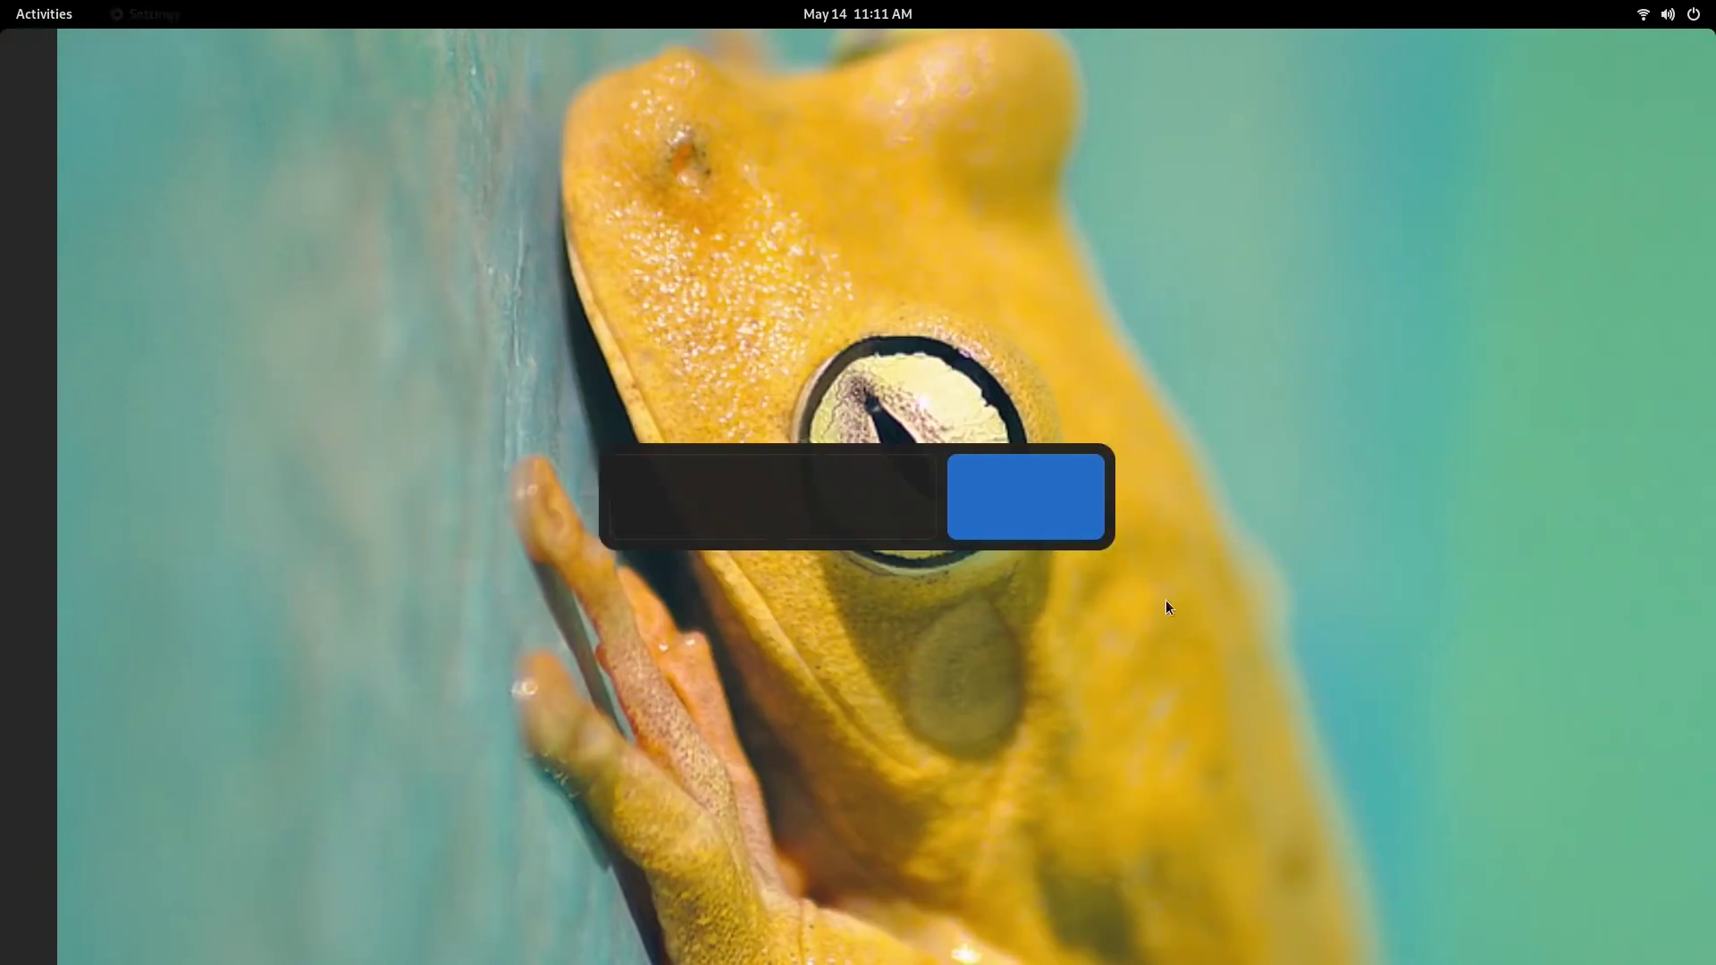
key(super)
click(1114, 925)
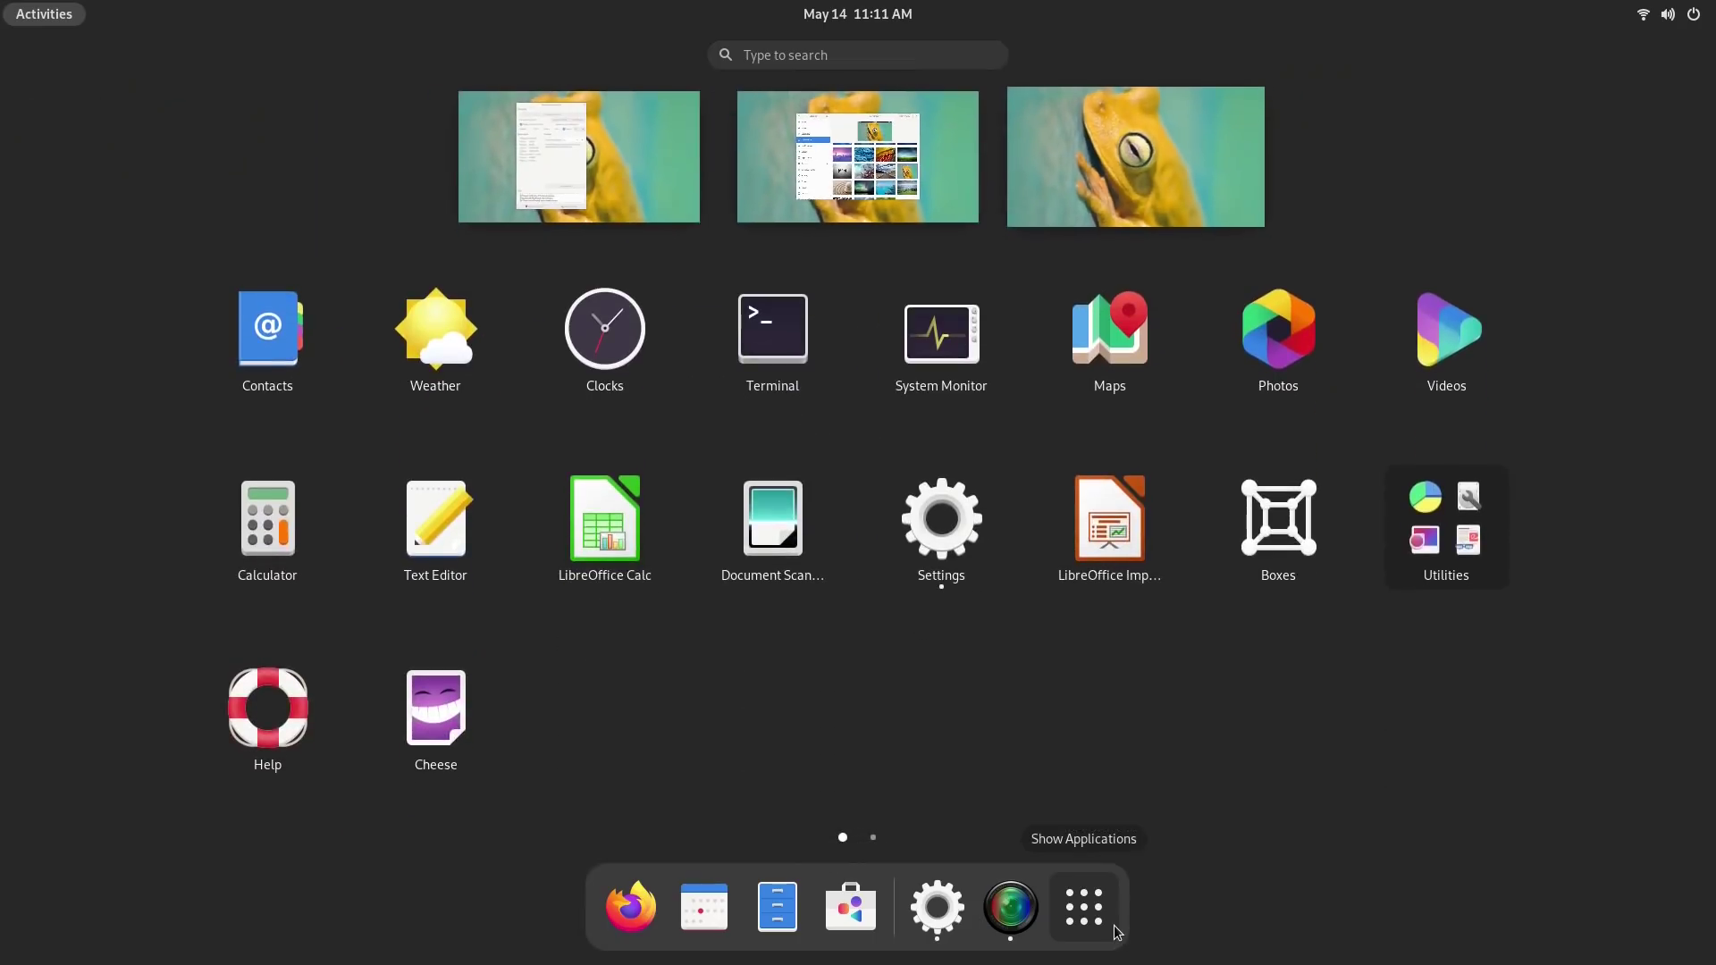
click(1114, 925)
click(1090, 583)
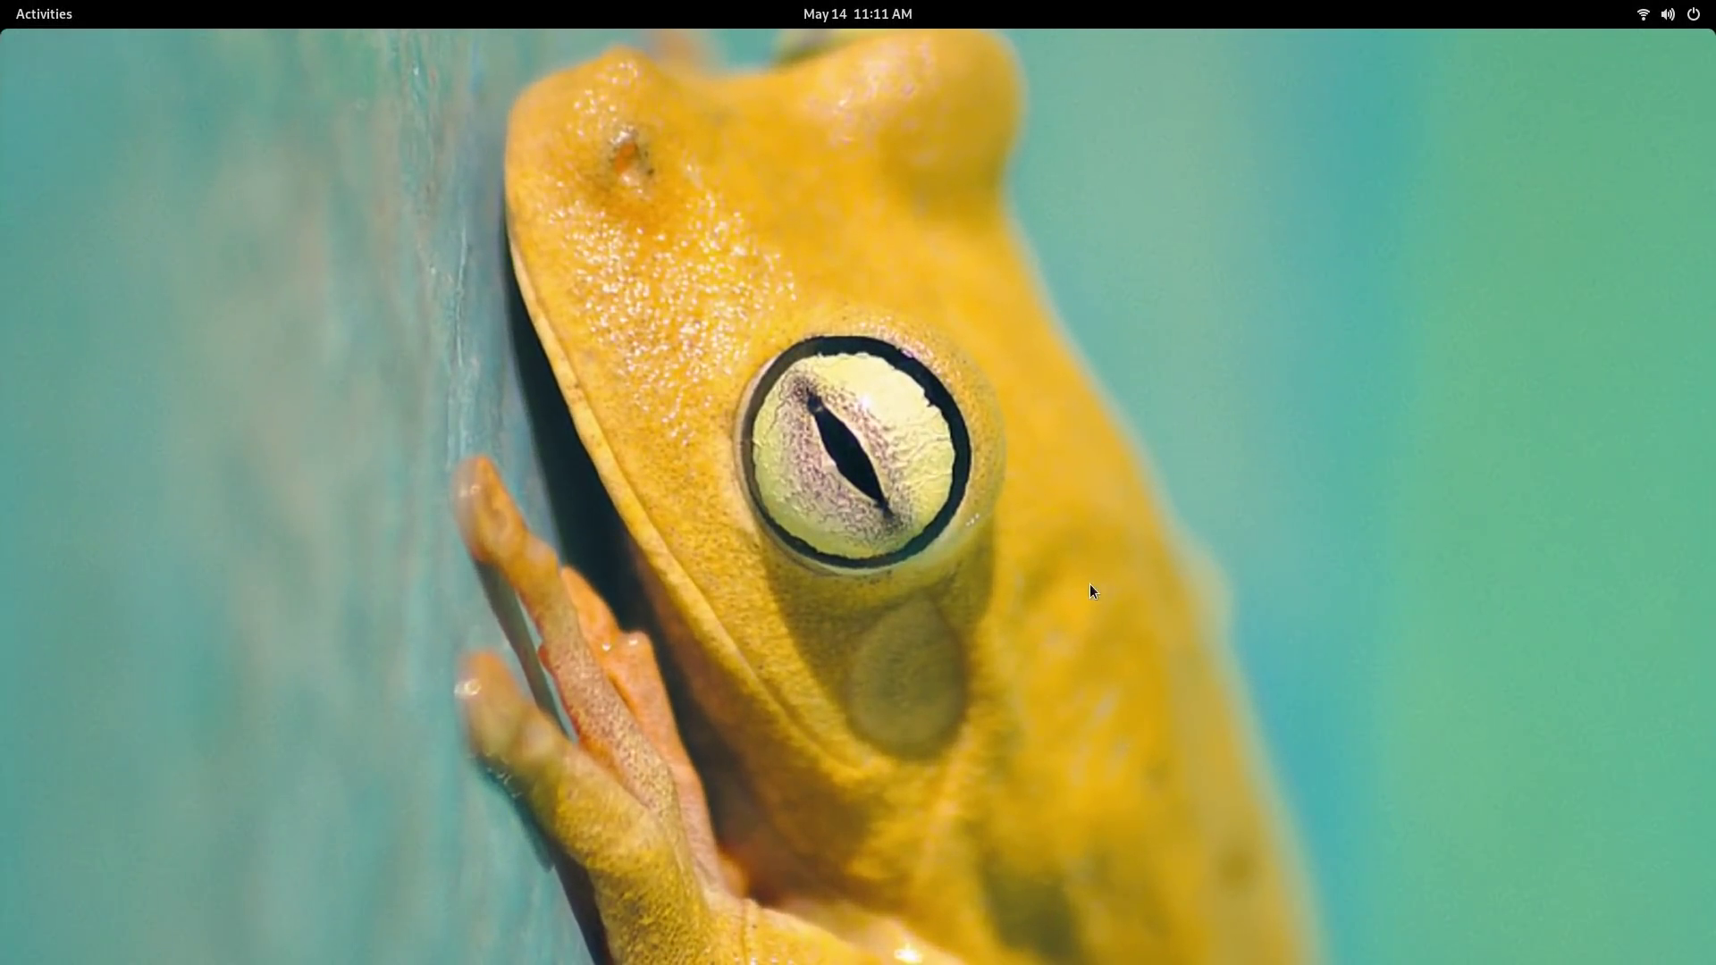
Apply the stacked zen stones wallpaper from Settings, view it on the empty workspace and in the overview, and return
key(ctrl+alt+Left)
scroll(974, 634, down, 2)
click(751, 592)
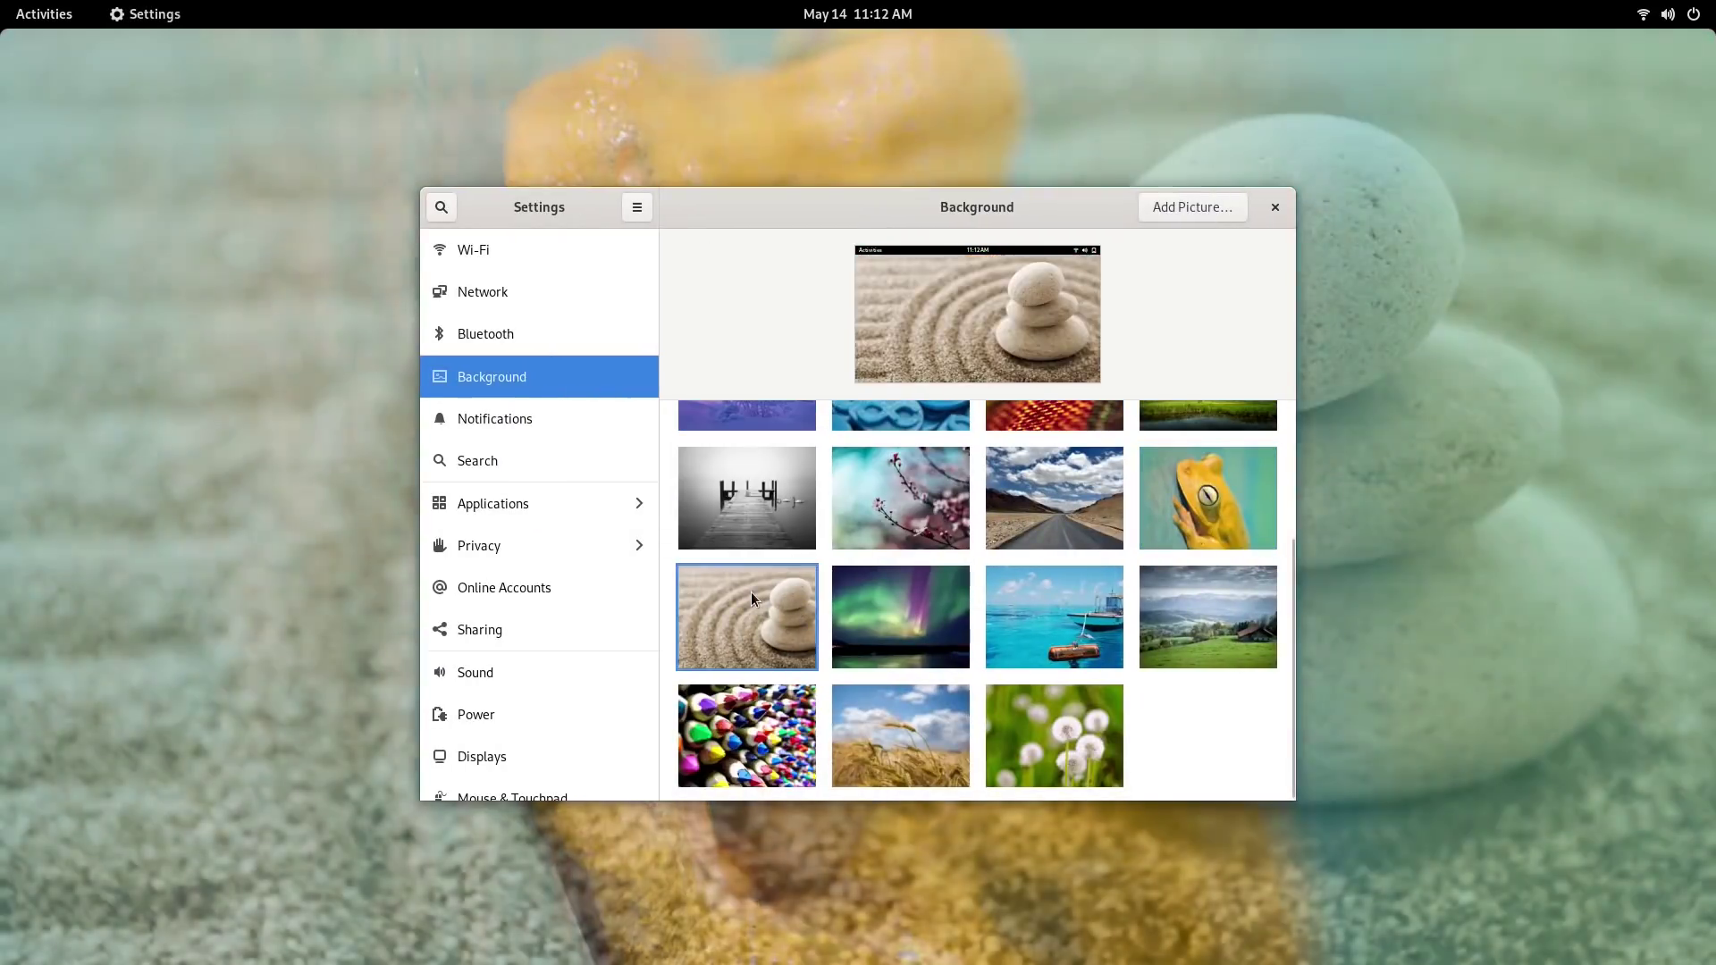
key(ctrl+alt+Right)
key(super)
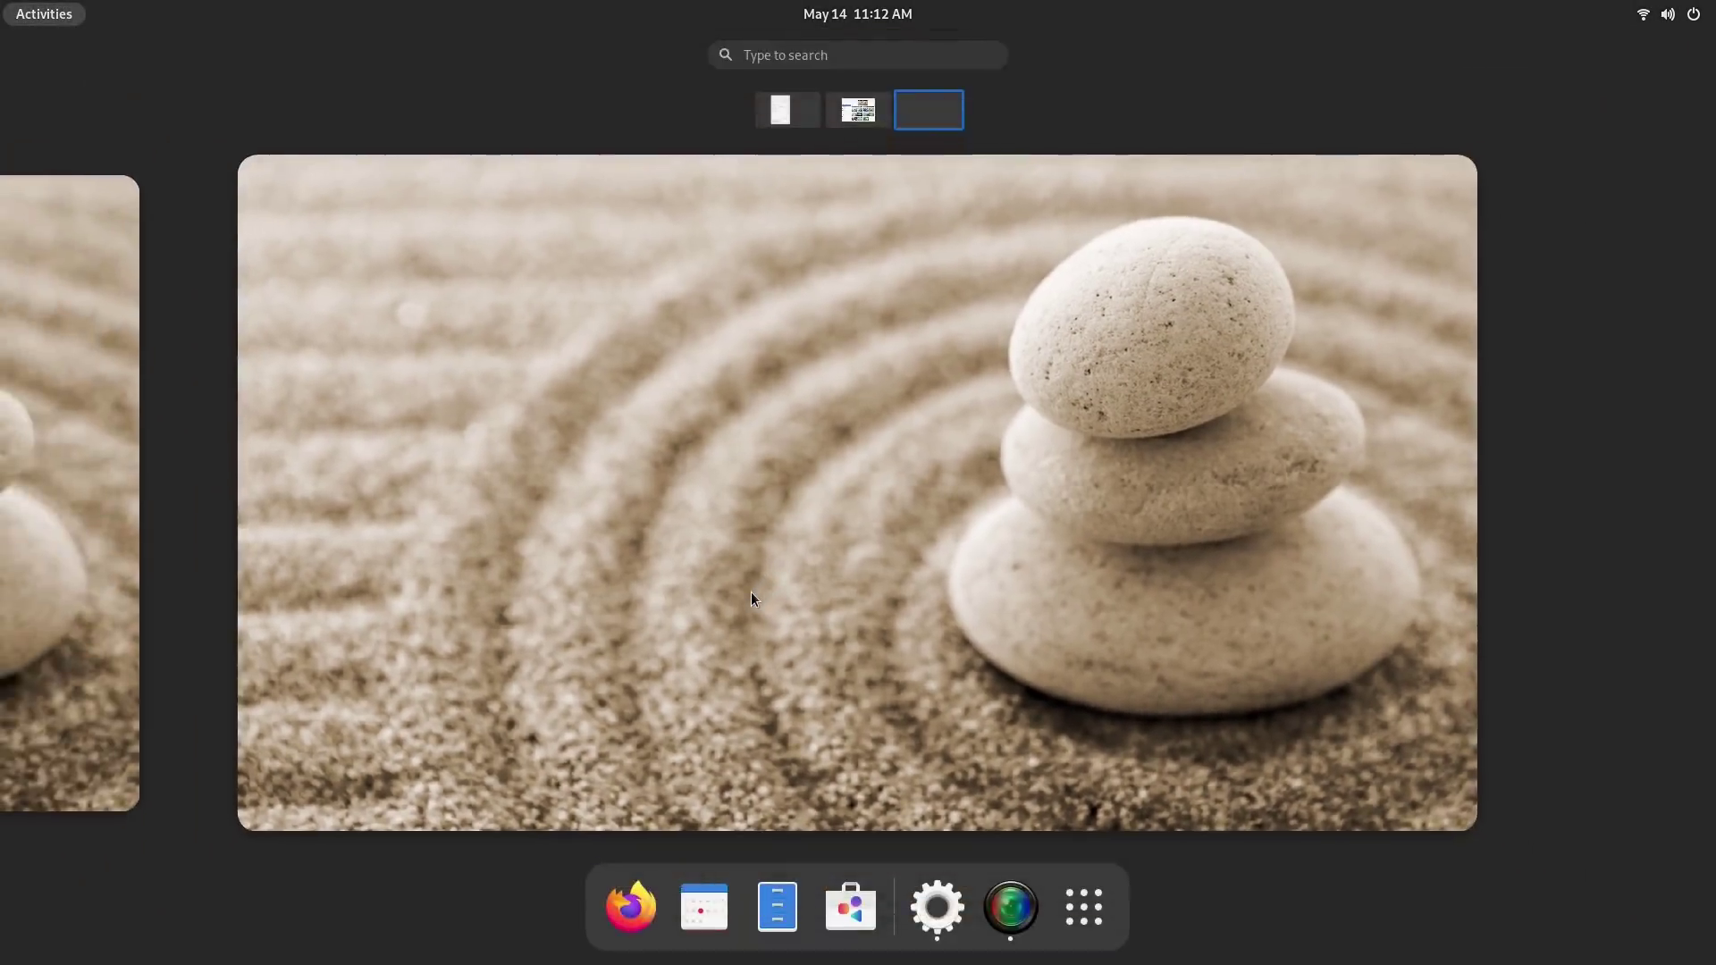
key(super)
key(ctrl+alt+Left)
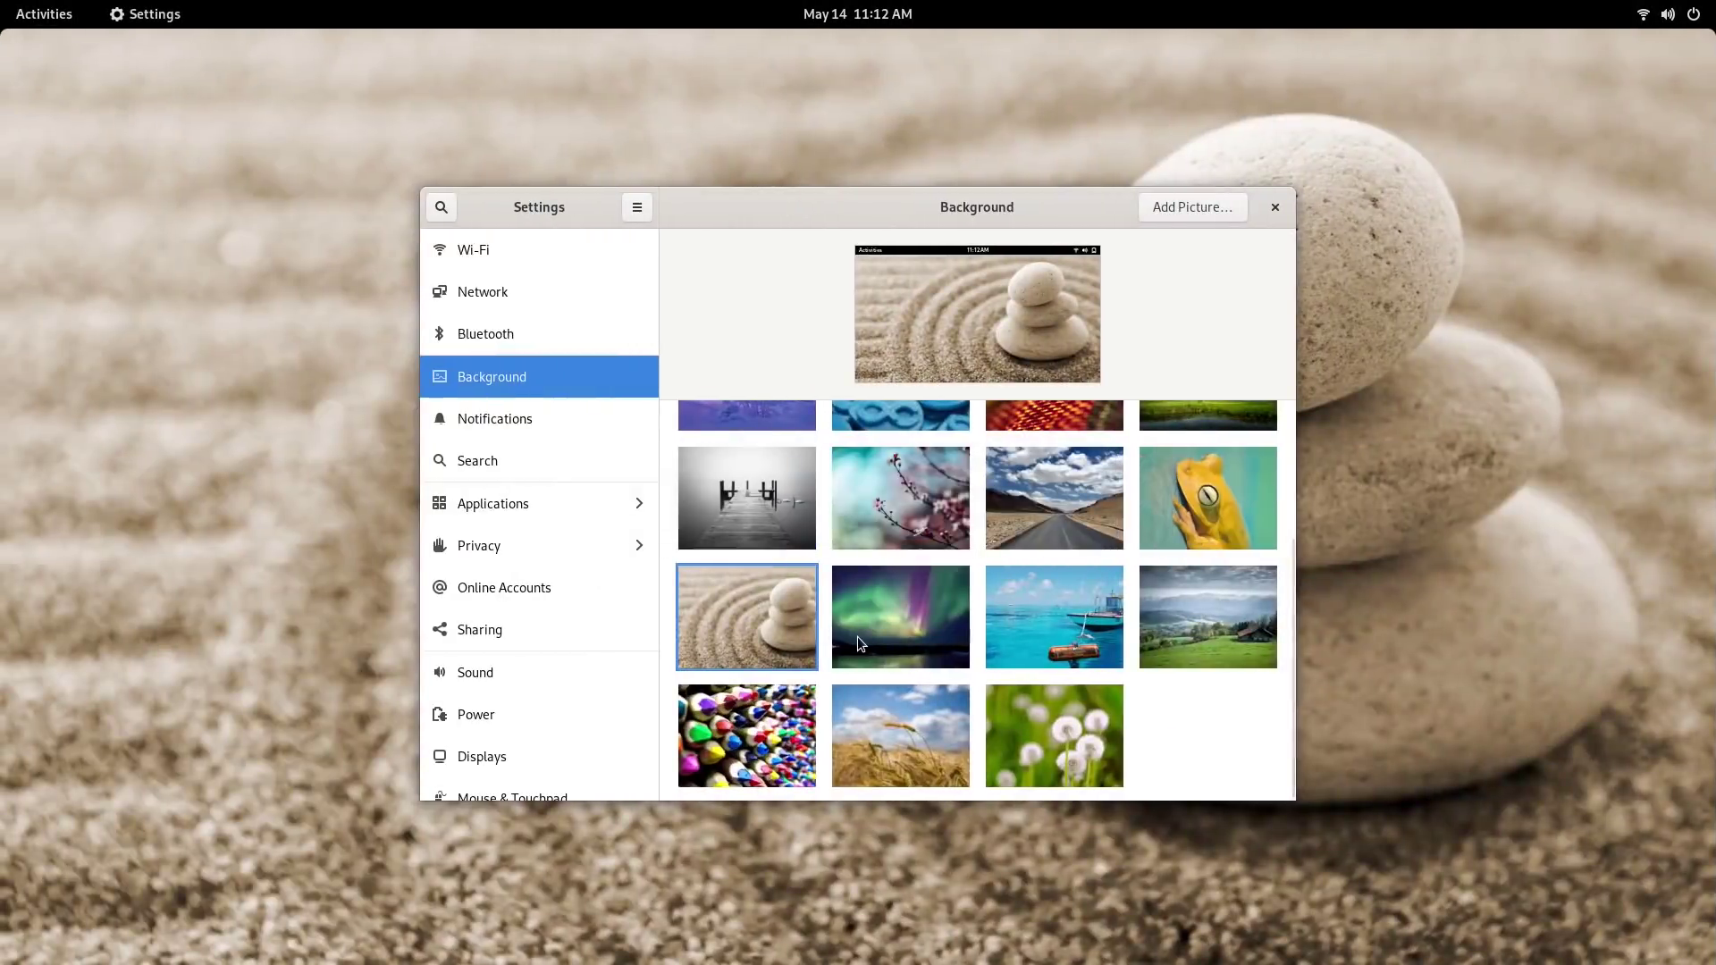
Apply the northern lights wallpaper, open and close the calendar over it on the empty workspace, and return to Settings
click(856, 636)
key(ctrl+alt+Right)
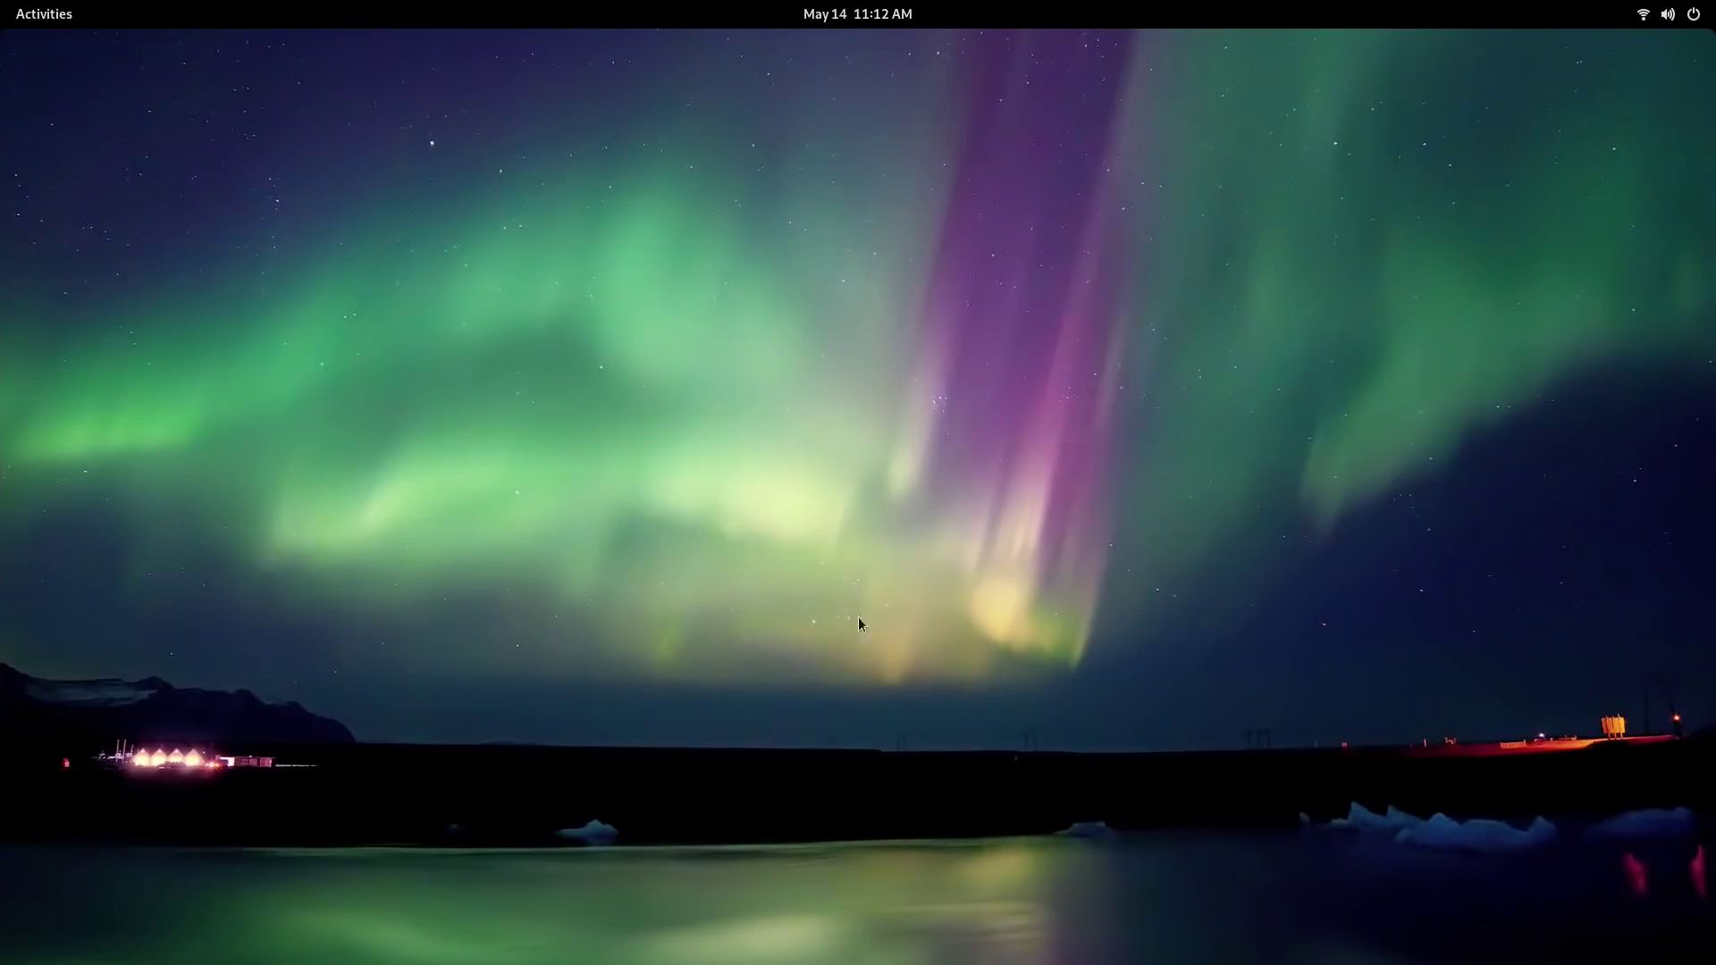
click(858, 13)
click(858, 13)
key(ctrl+alt+Left)
Apply the boat on turquoise sea wallpaper, briefly open the calendar on the empty workspace, and show the application grid
click(1084, 645)
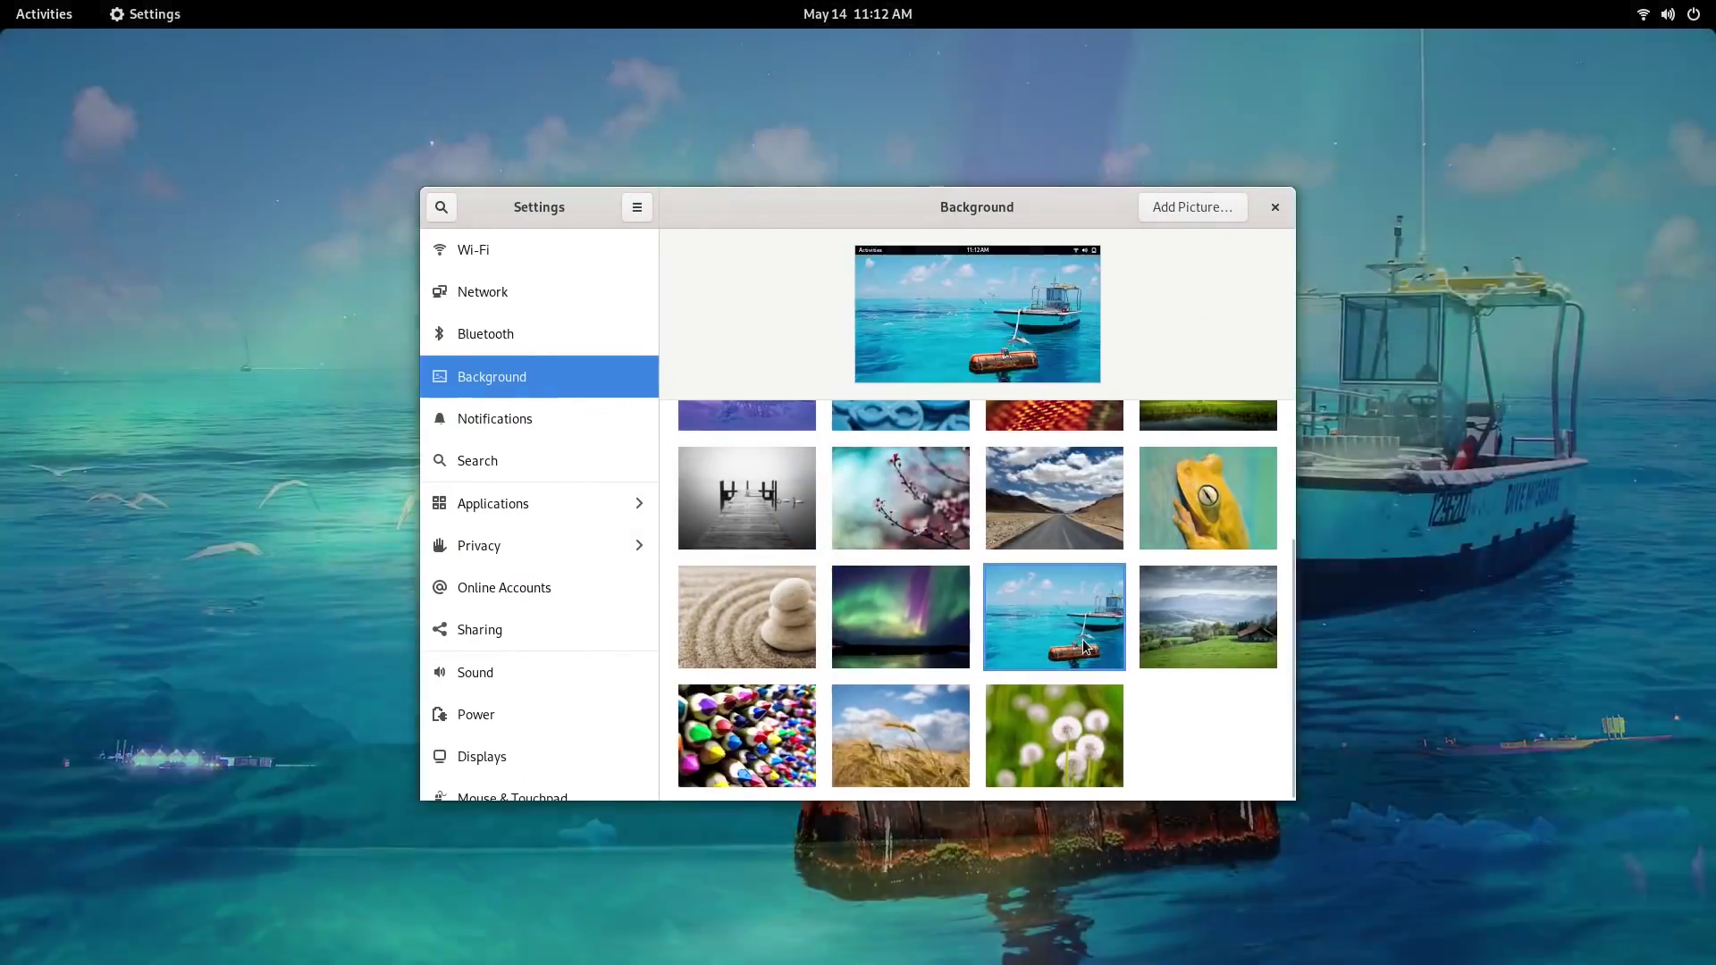
key(ctrl+alt+Right)
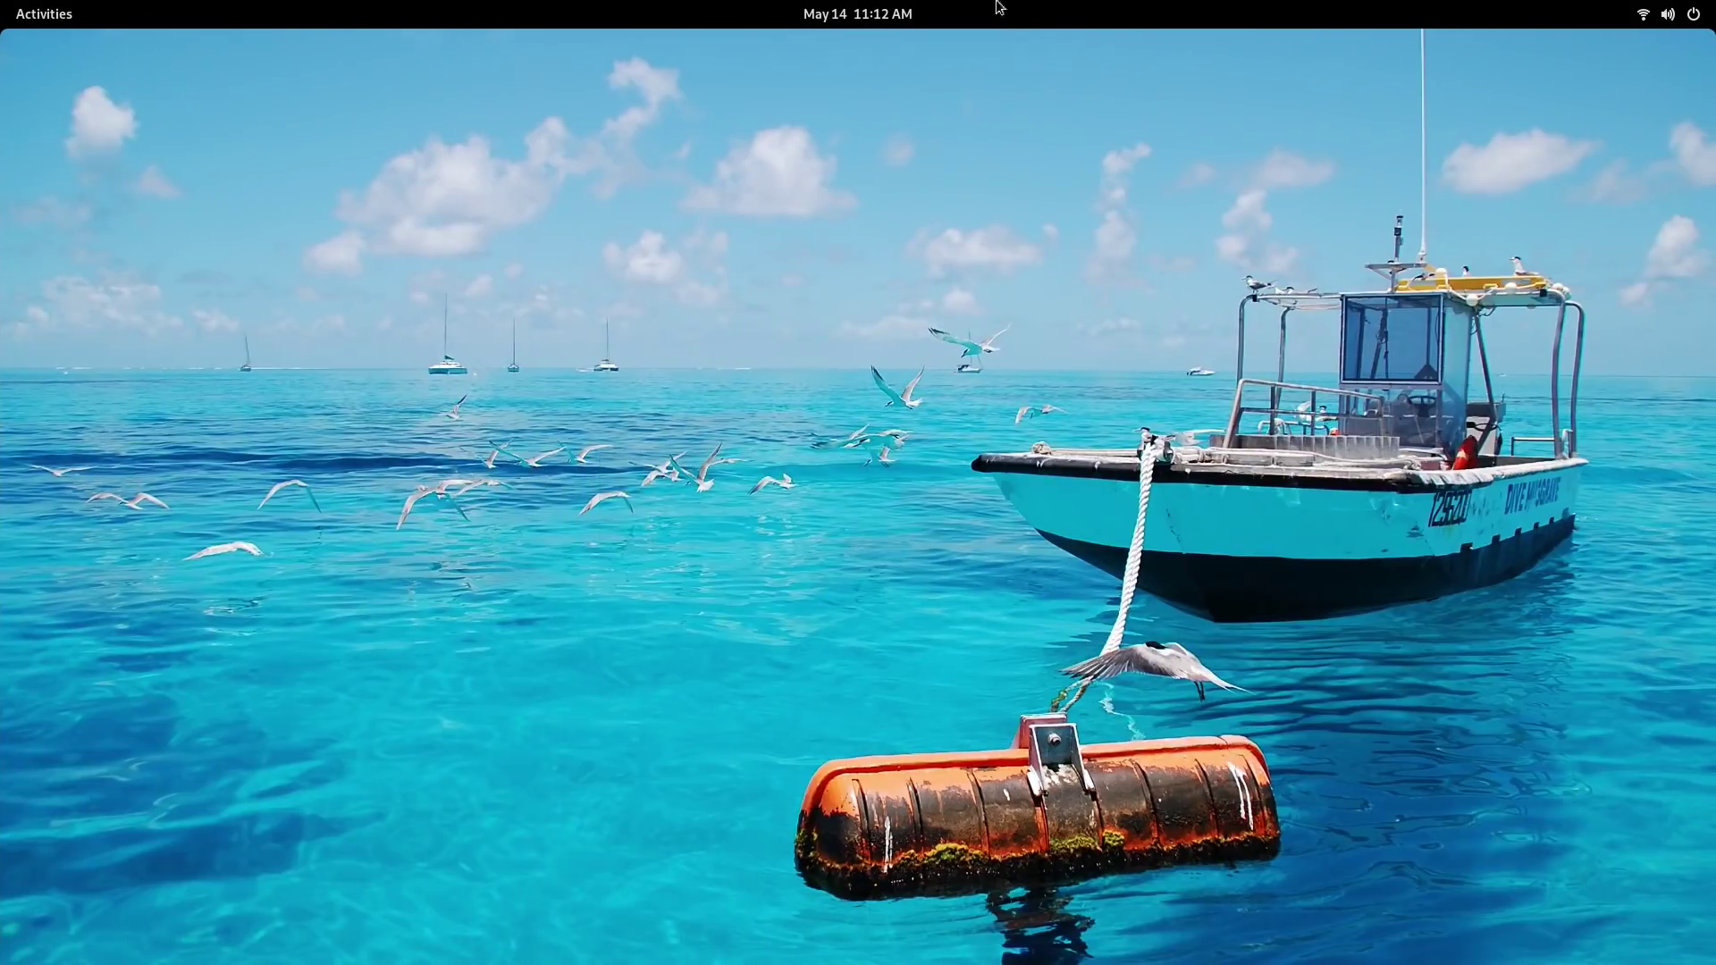
click(896, 9)
click(880, 9)
mouse_move(0, 0)
click(1103, 899)
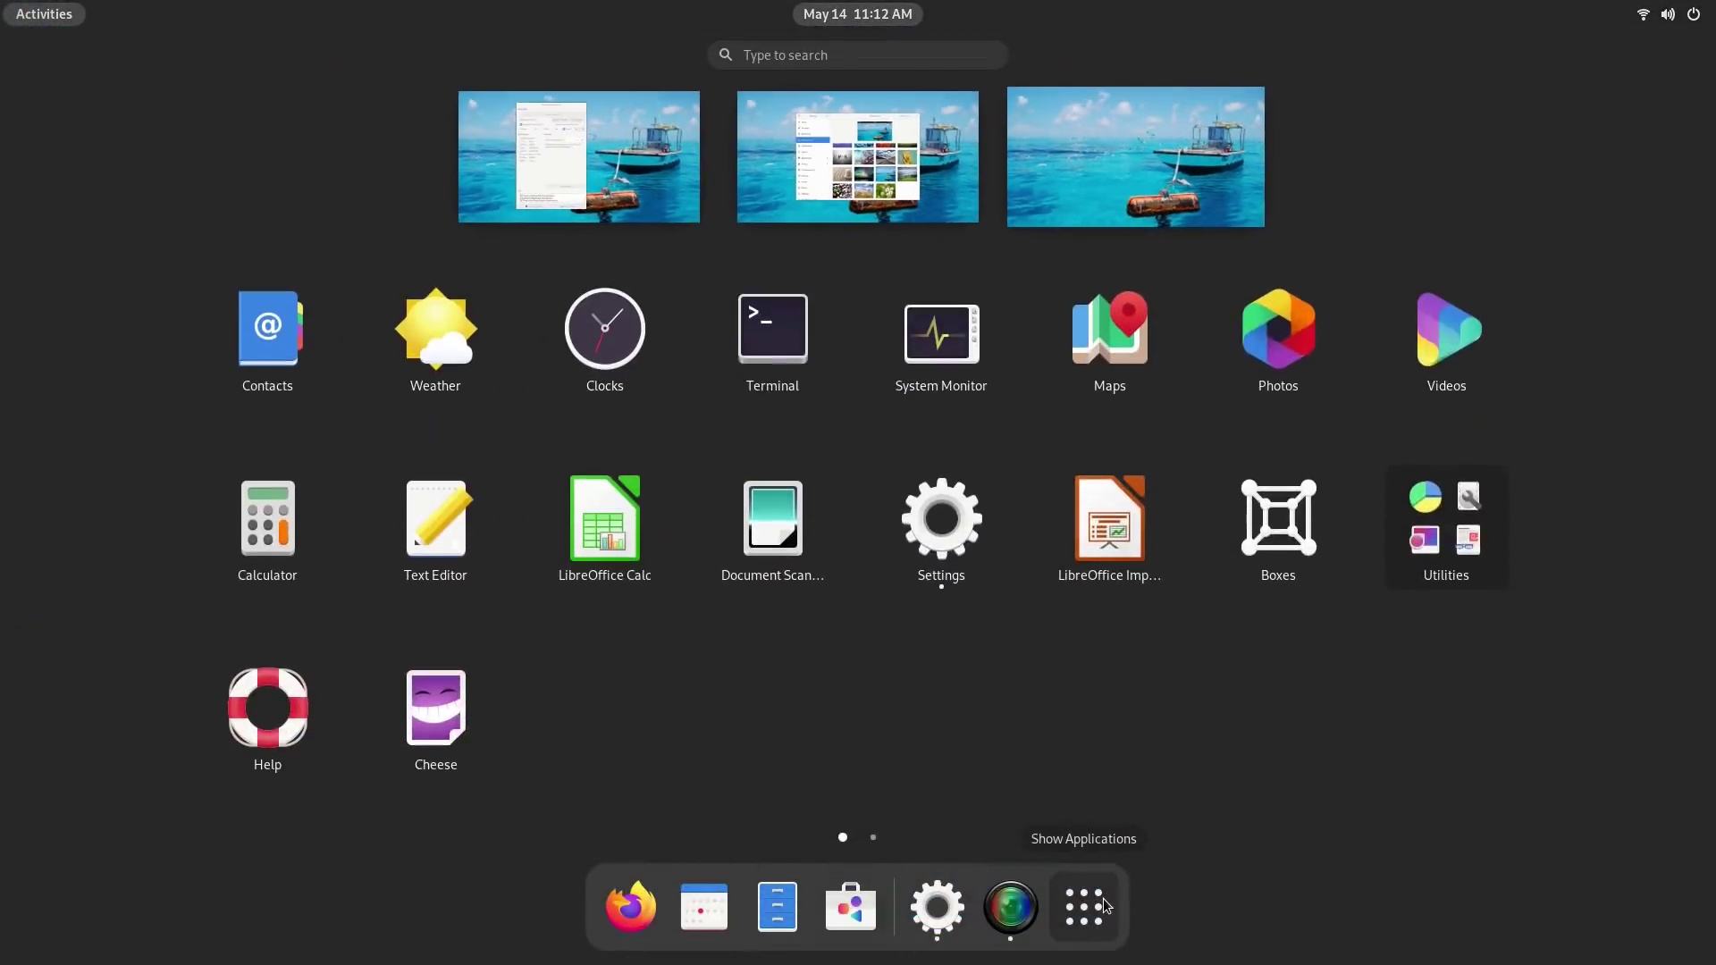
Apply the mountain meadow and barn wallpaper, view it on the empty workspace and in the overview, and return to Settings
click(909, 181)
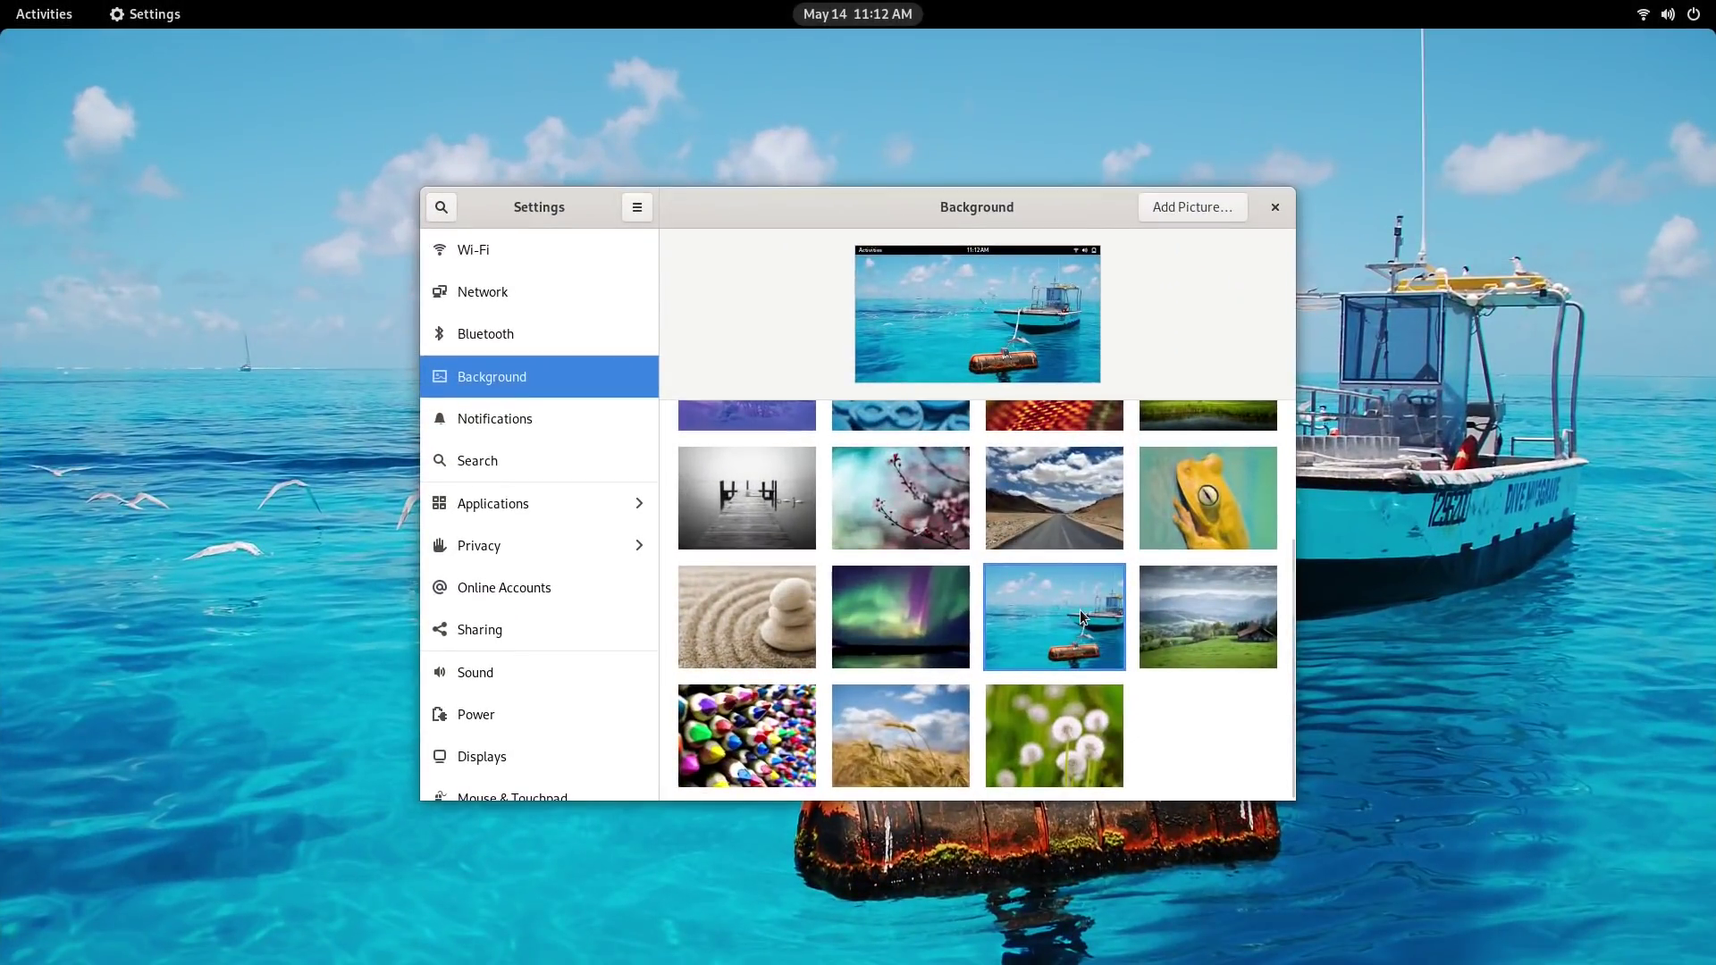
click(1160, 645)
key(ctrl+alt+Right)
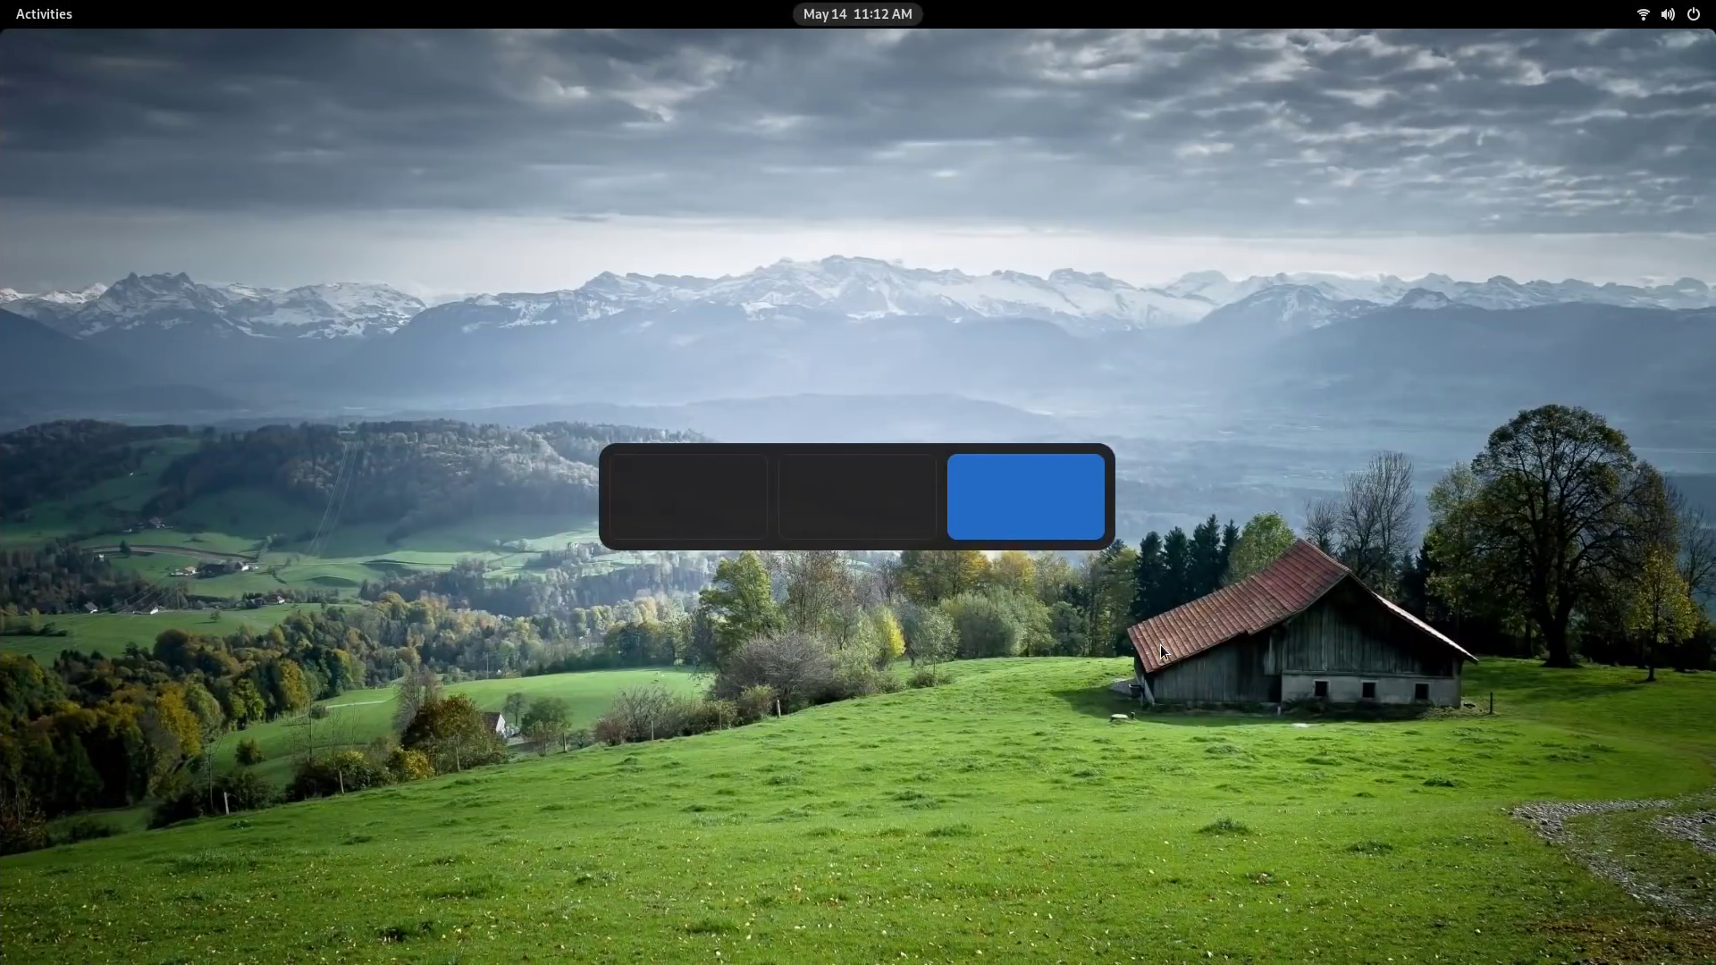
key(super)
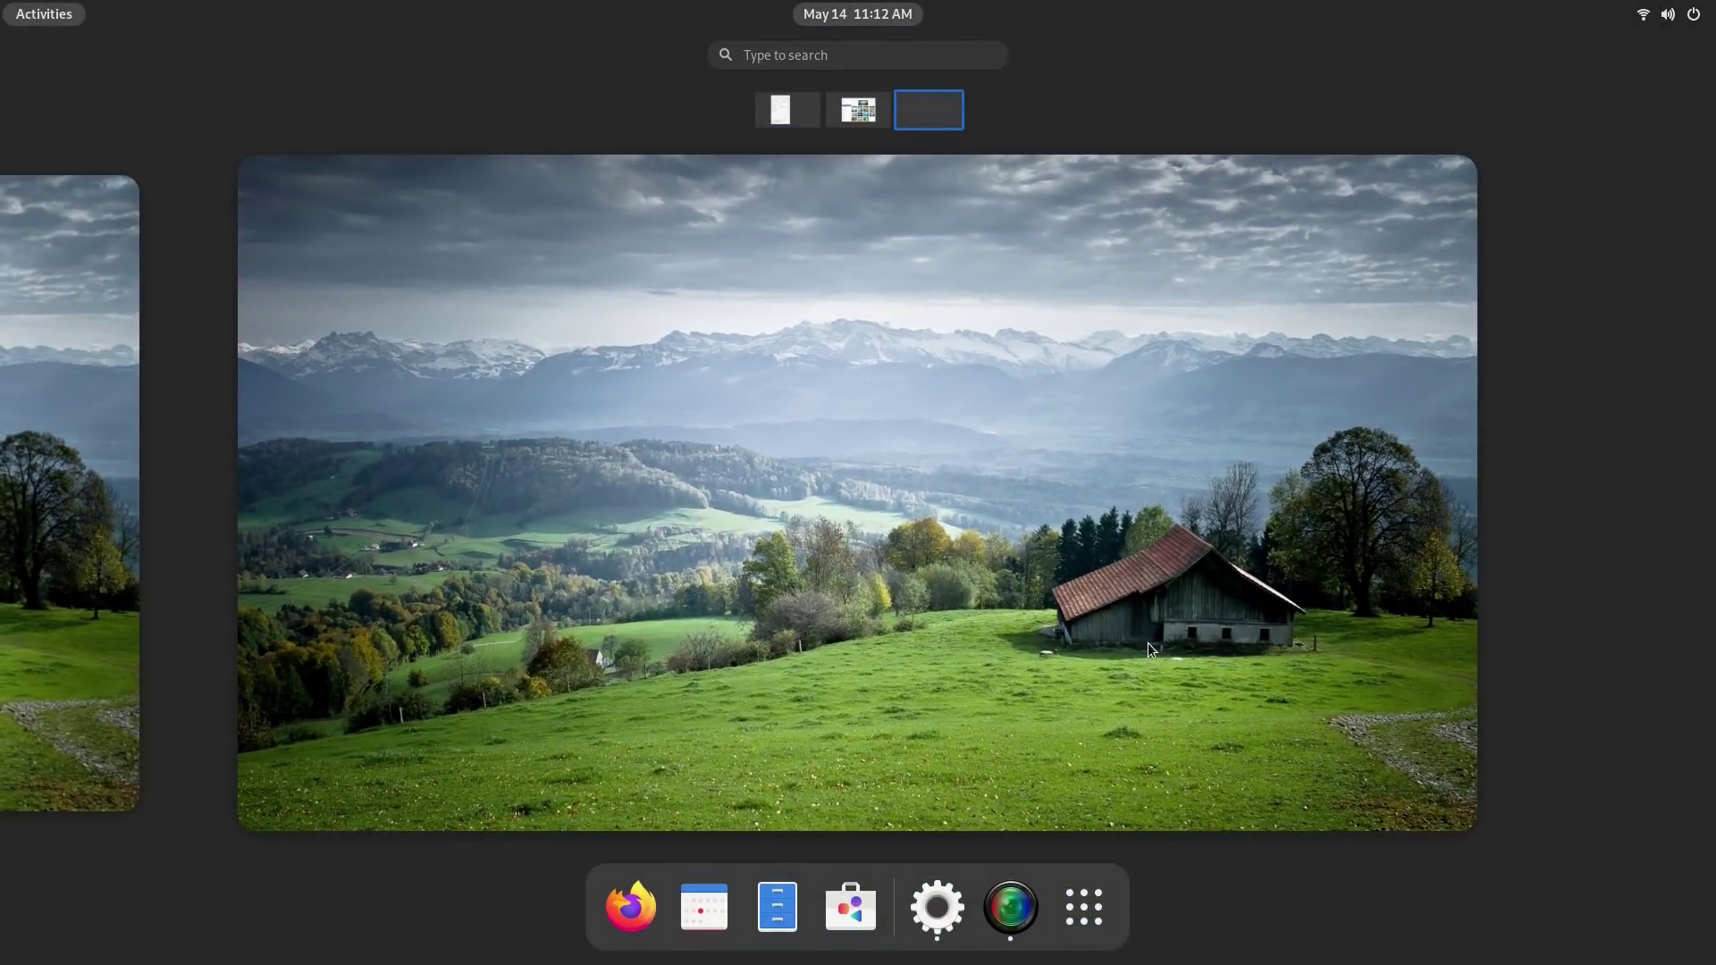
click(32, 545)
click(938, 764)
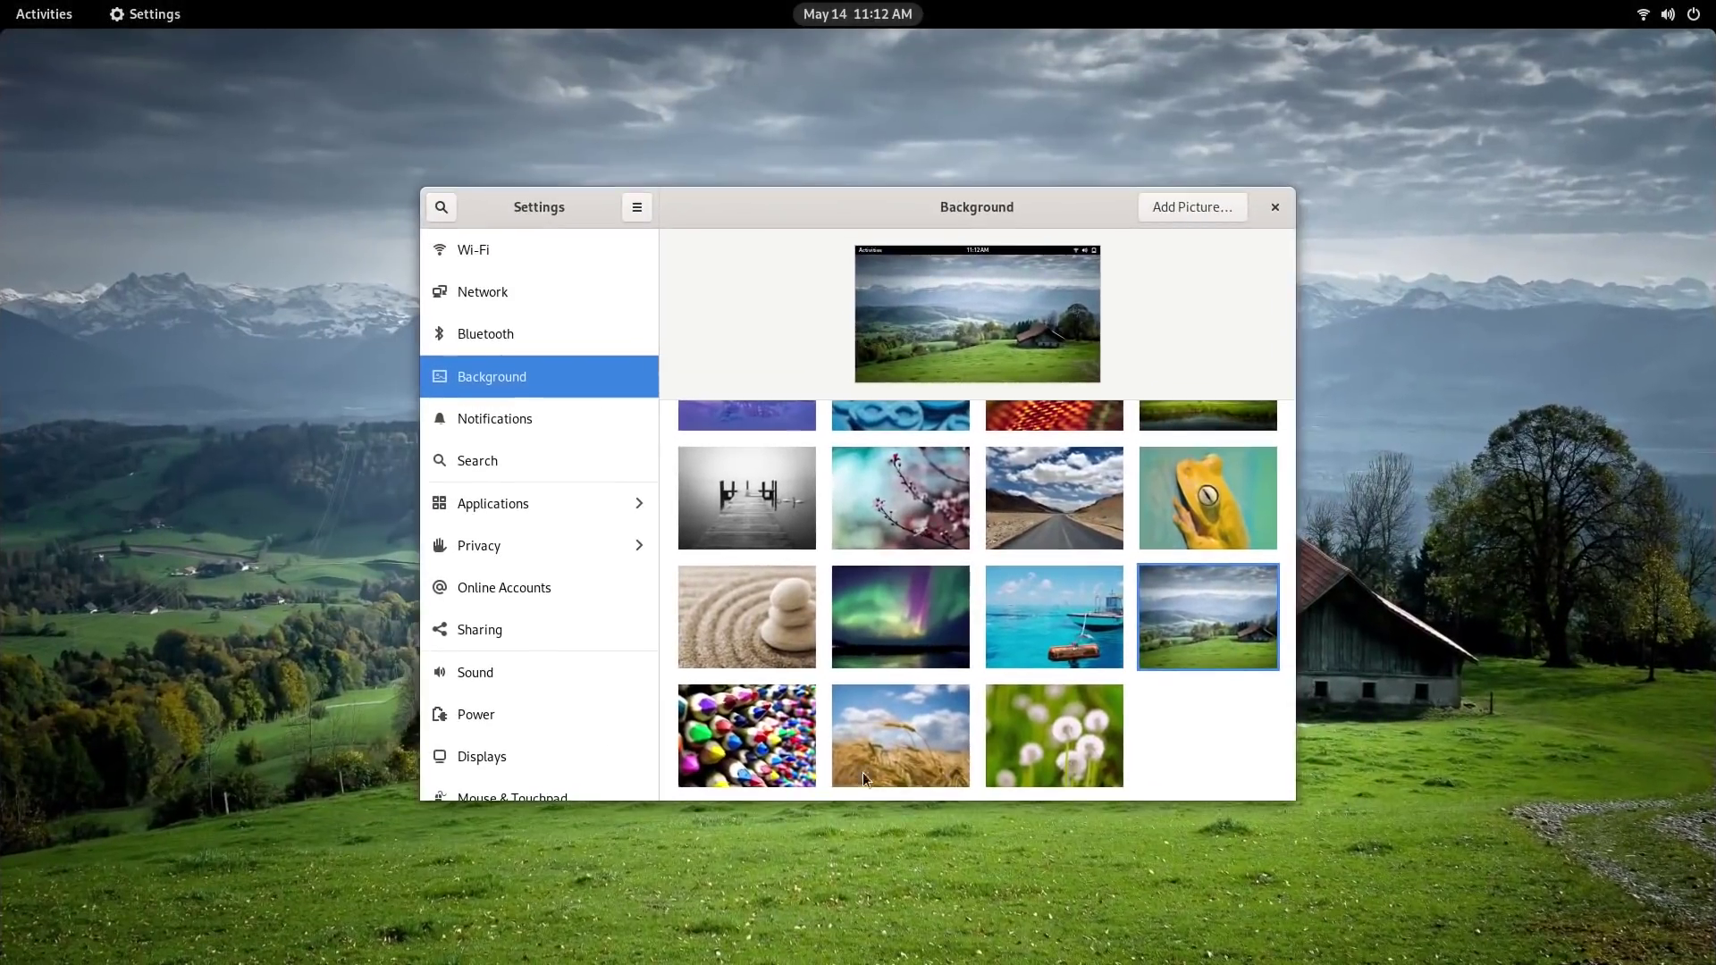
Apply the coloured pencils wallpaper, view it on the empty workspace and in the overview, and return to Settings
click(681, 729)
key(ctrl+alt+Right)
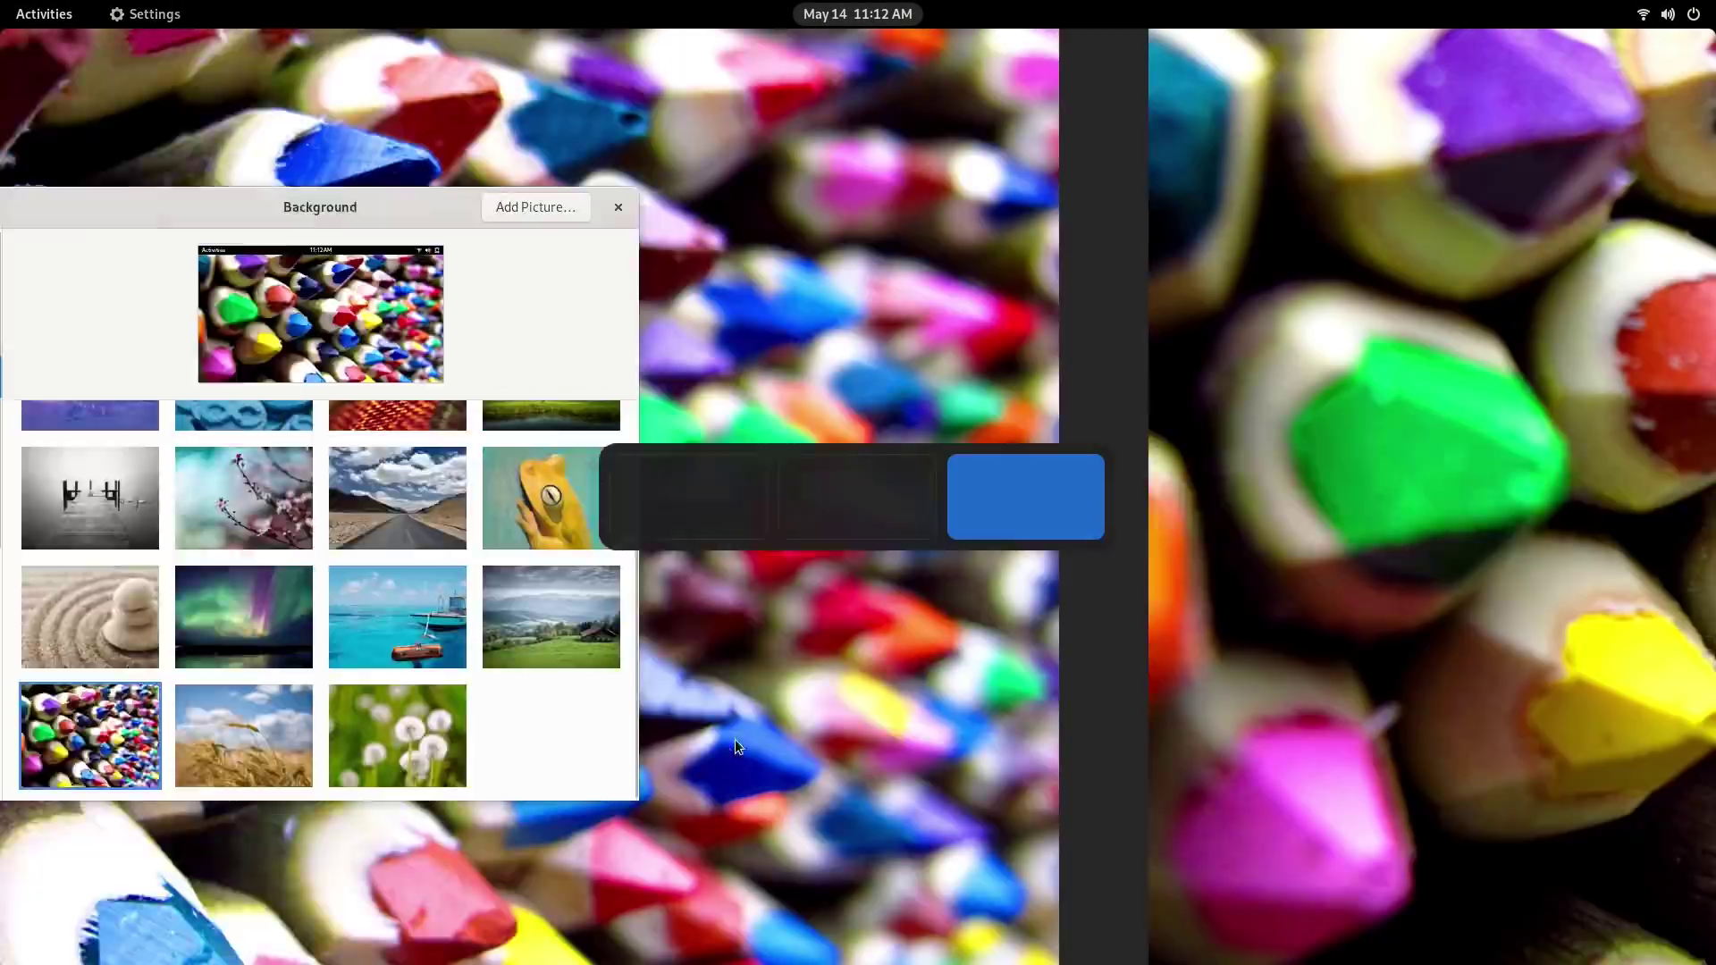
key(super)
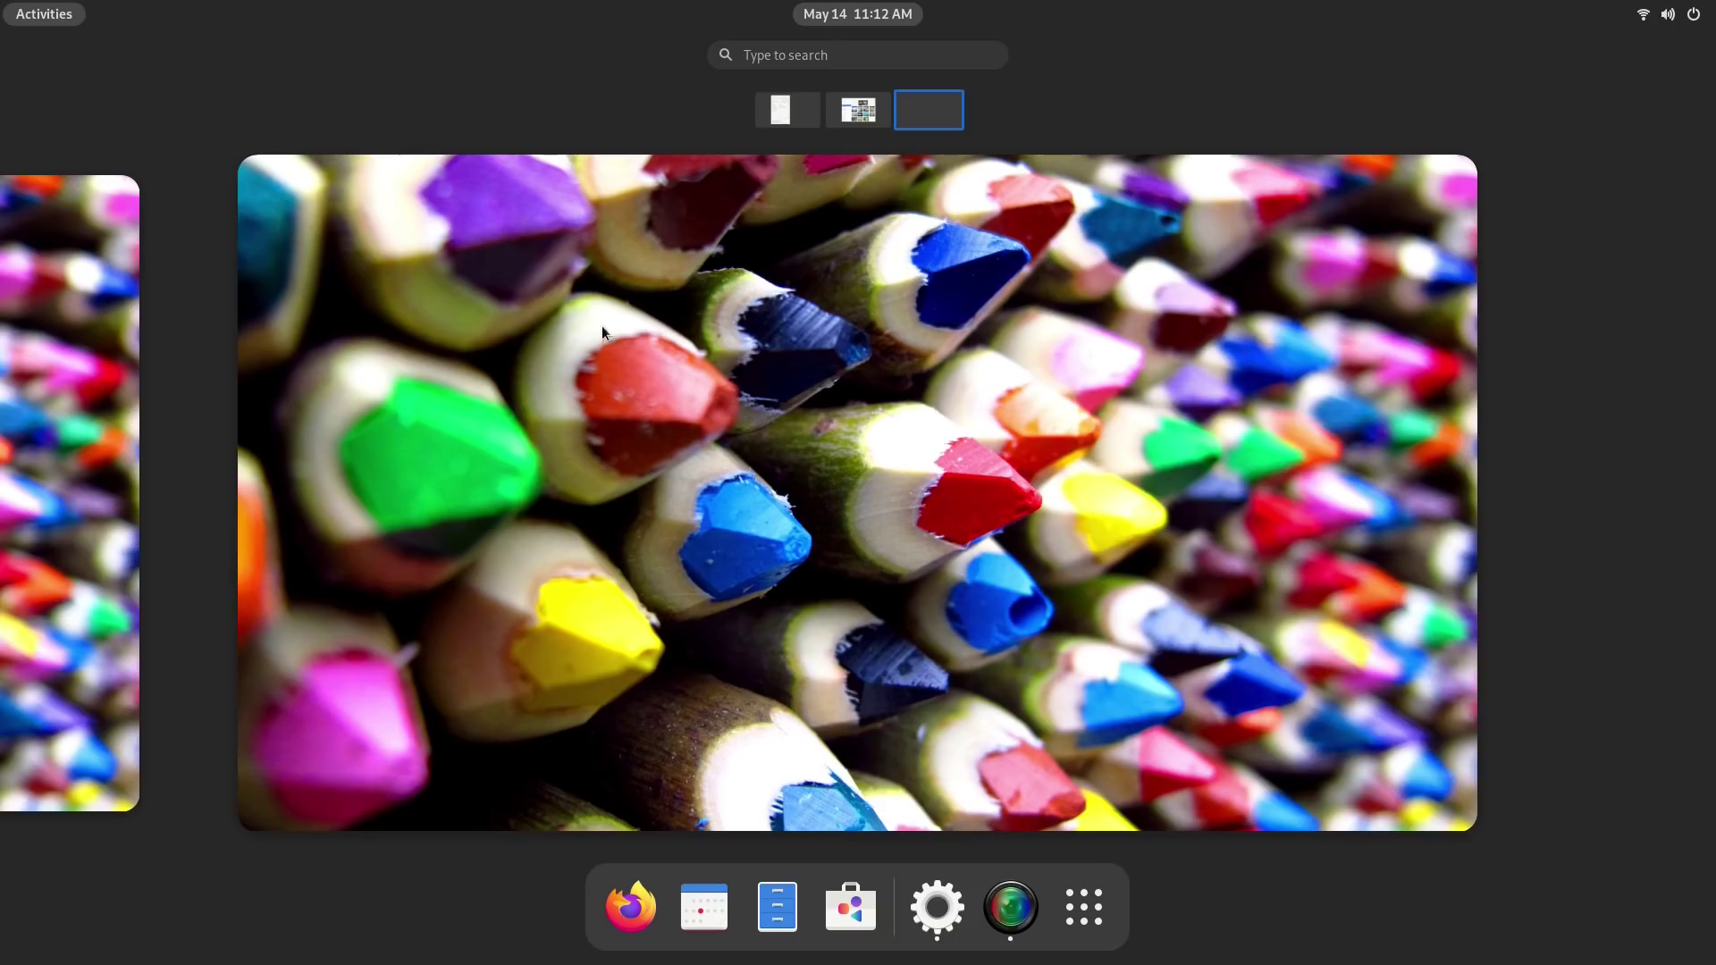
click(856, 121)
click(1000, 616)
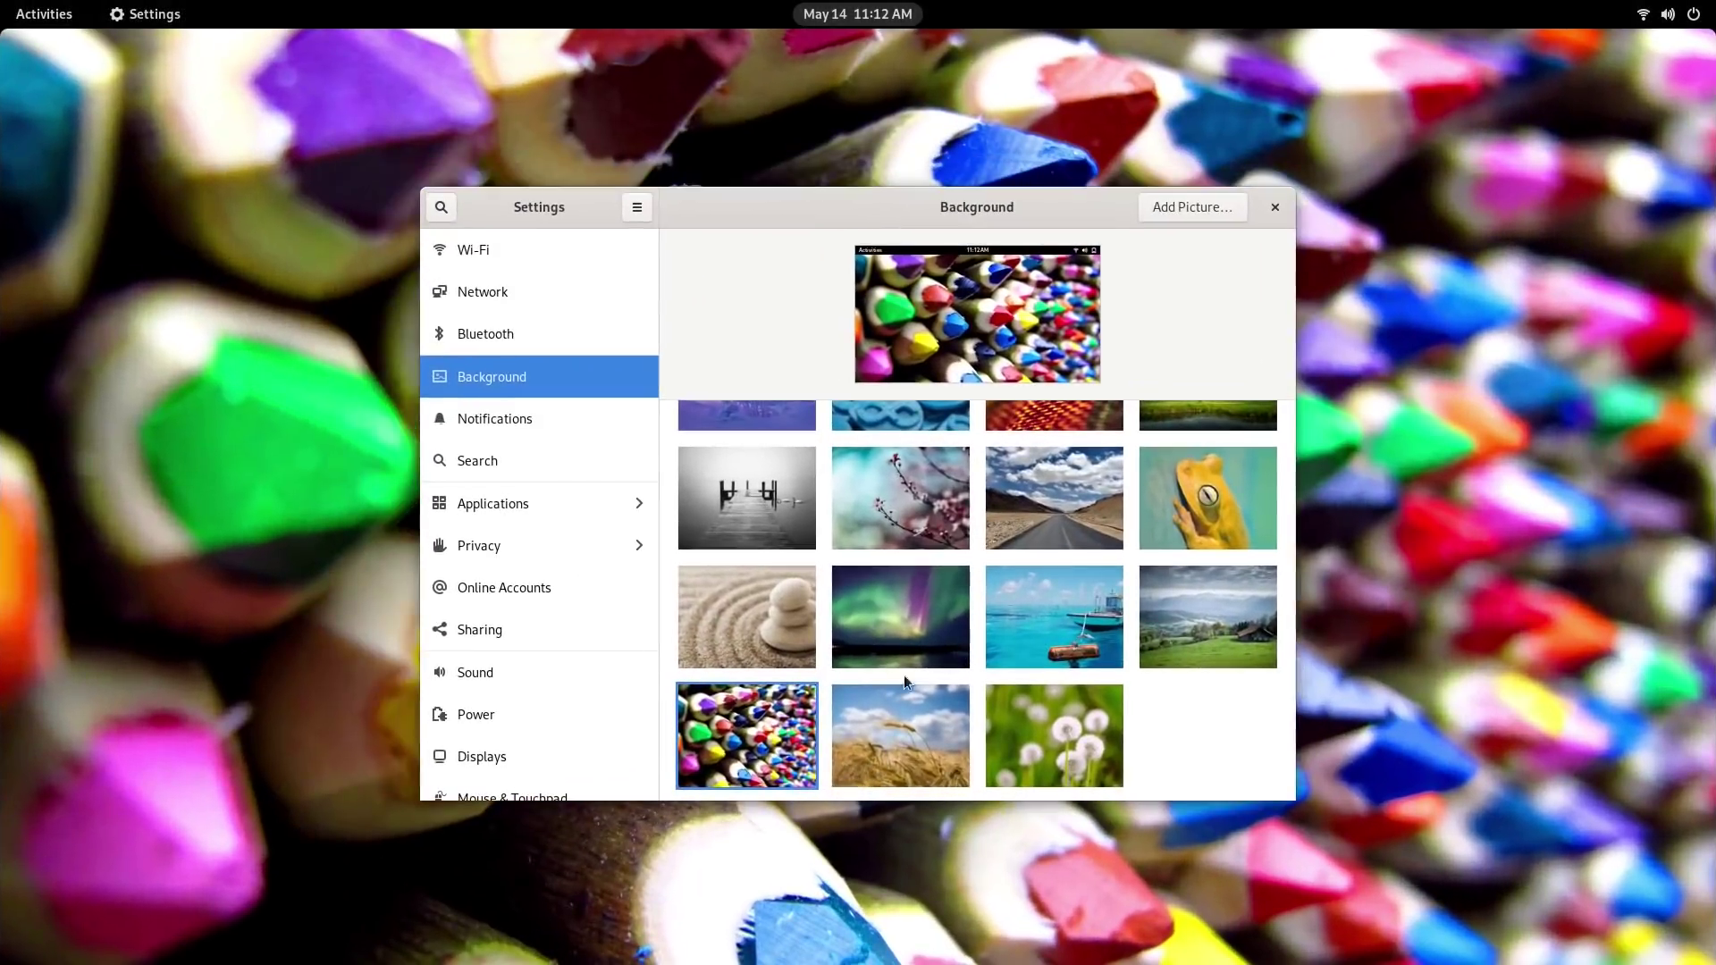
Apply the wheat field wallpaper, view it on the empty workspace and in the overview, and return to Settings
click(865, 727)
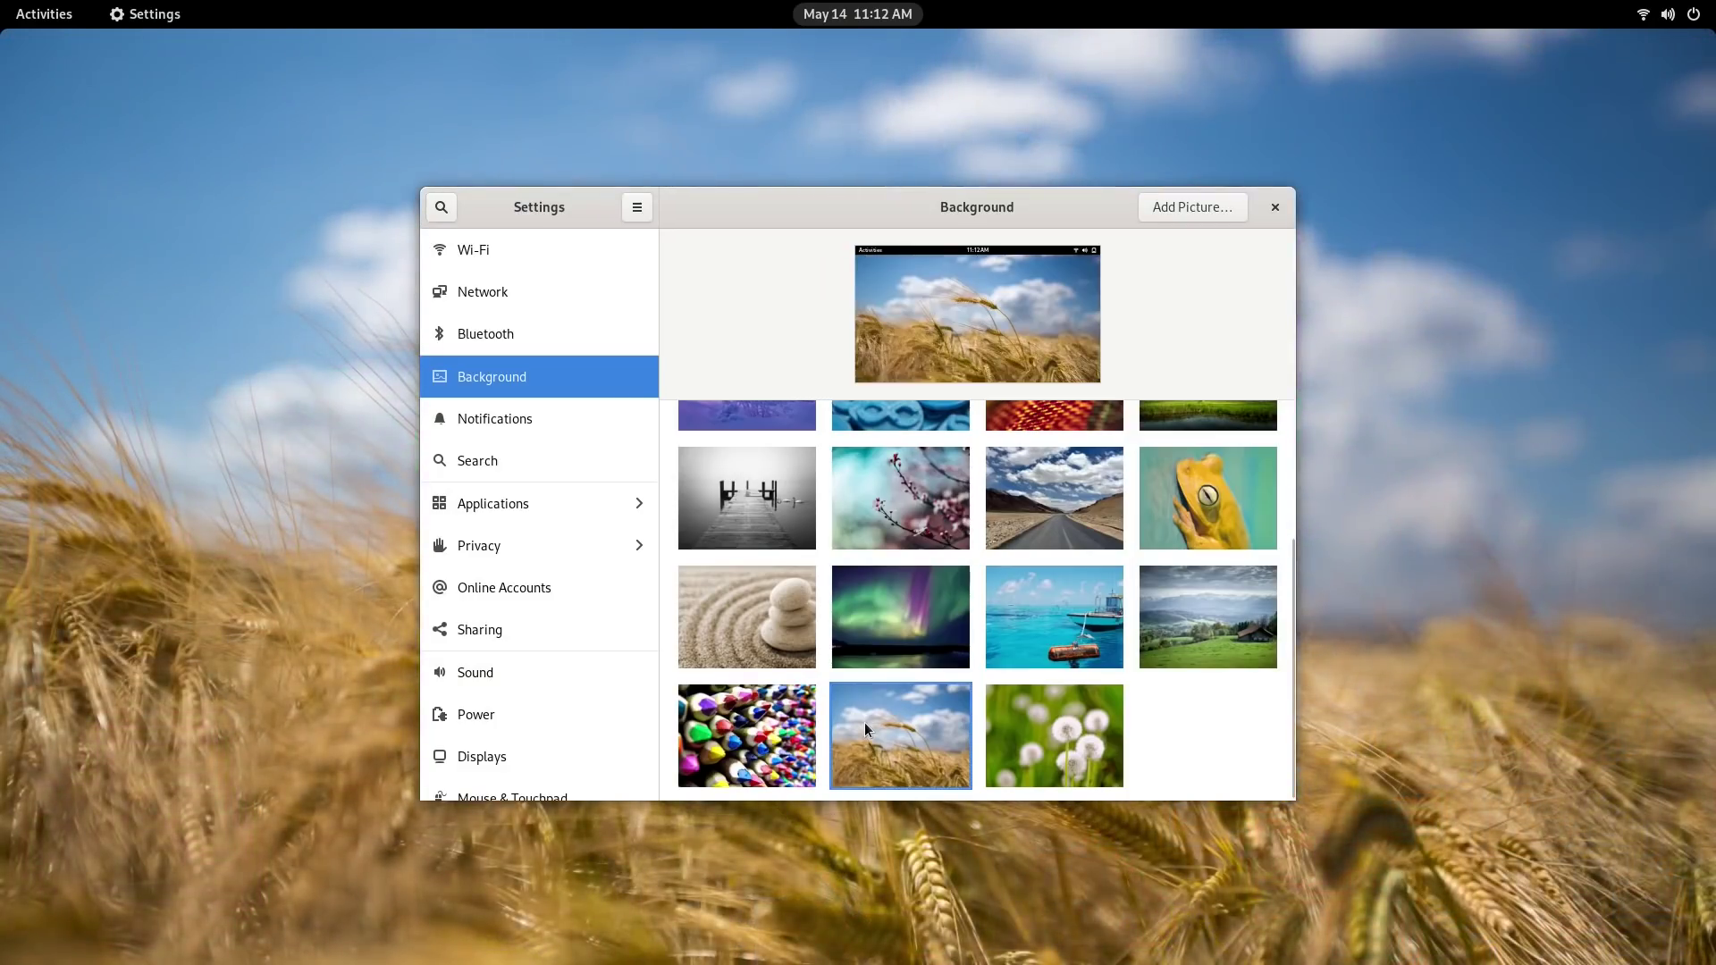
key(ctrl+alt+Right)
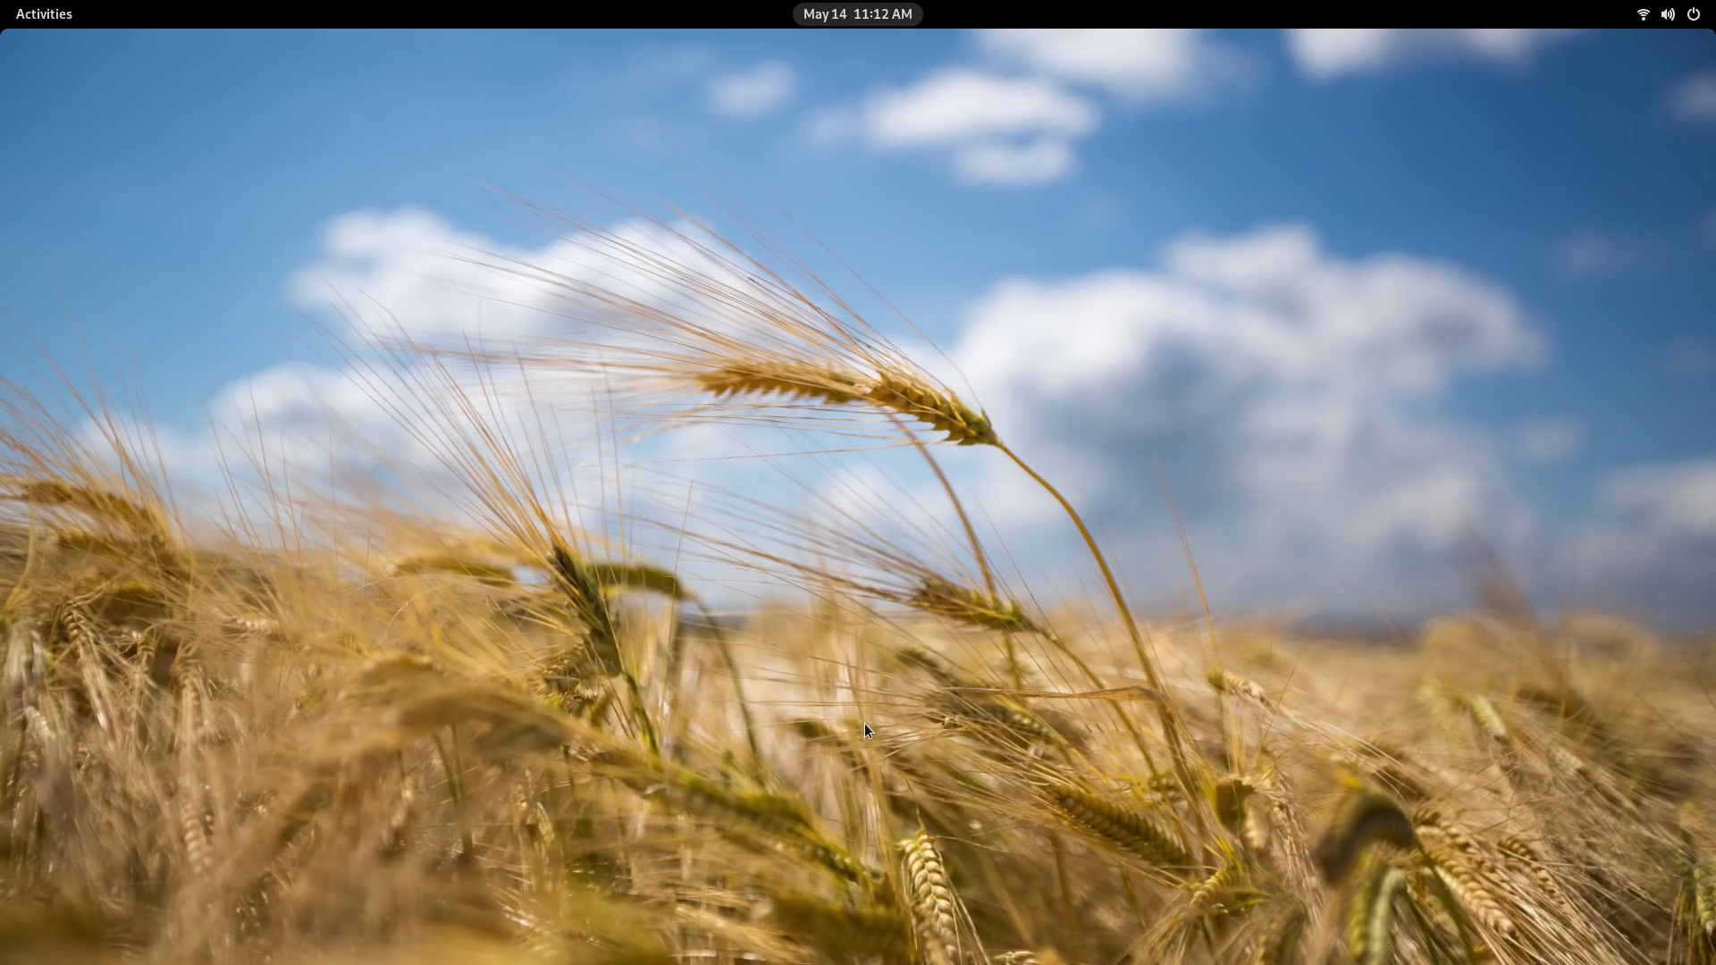
key(super)
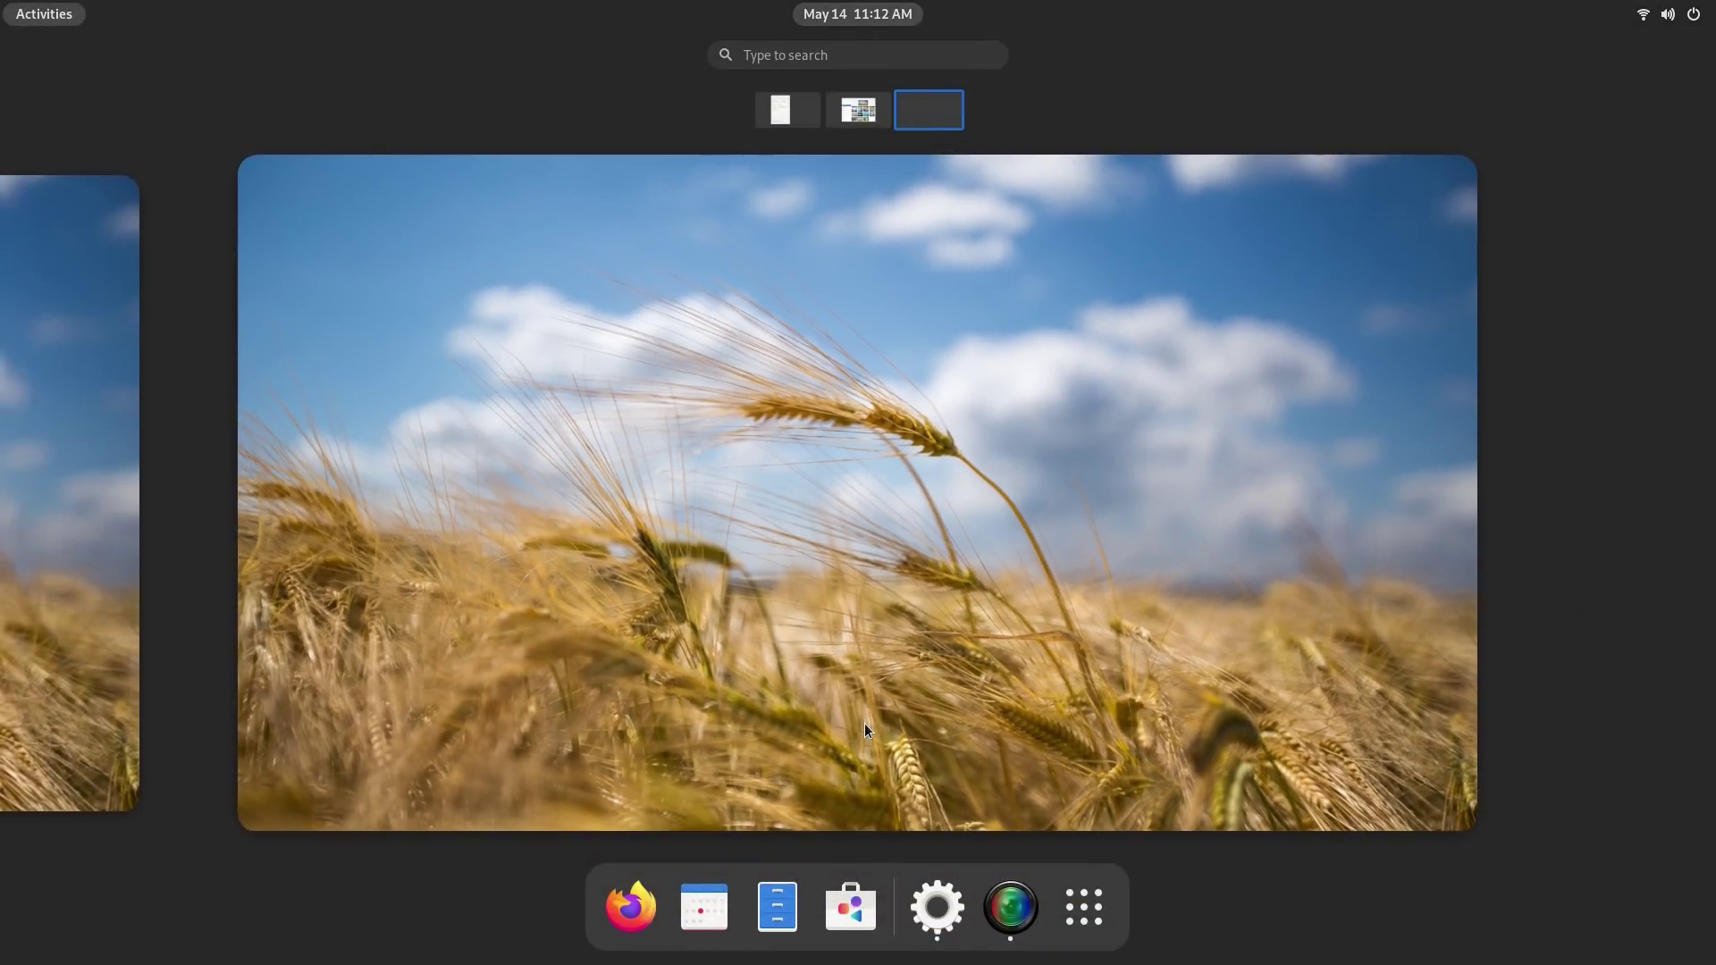
key(Escape)
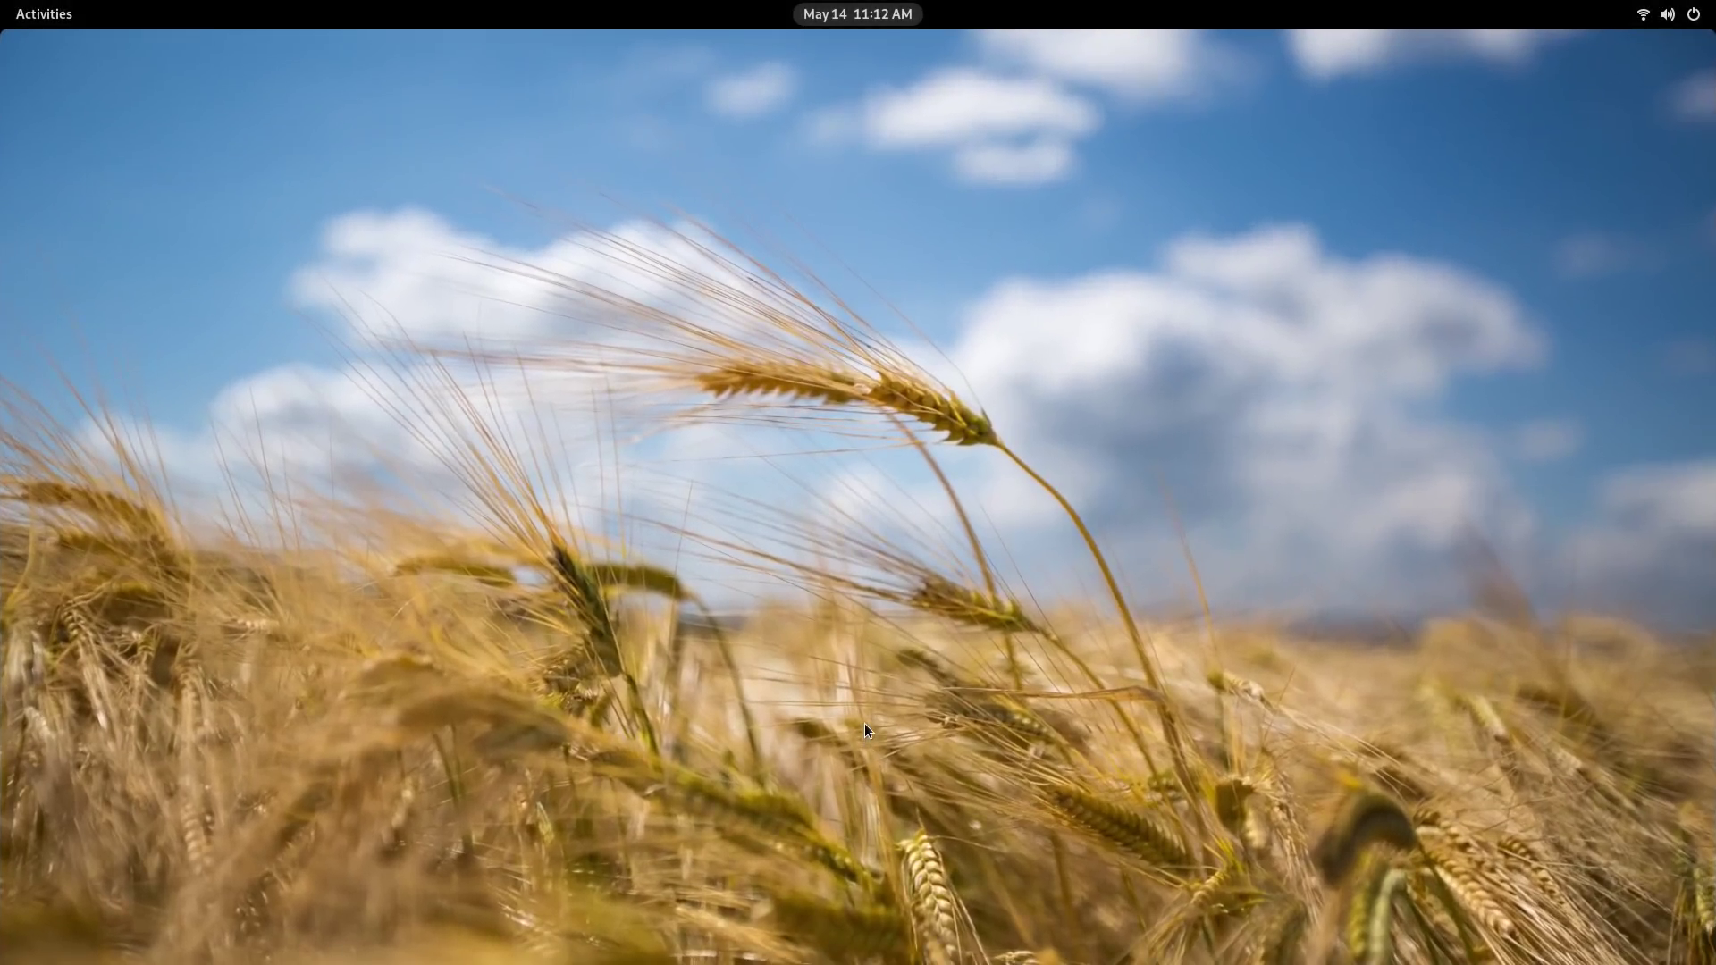
key(ctrl+alt+Left)
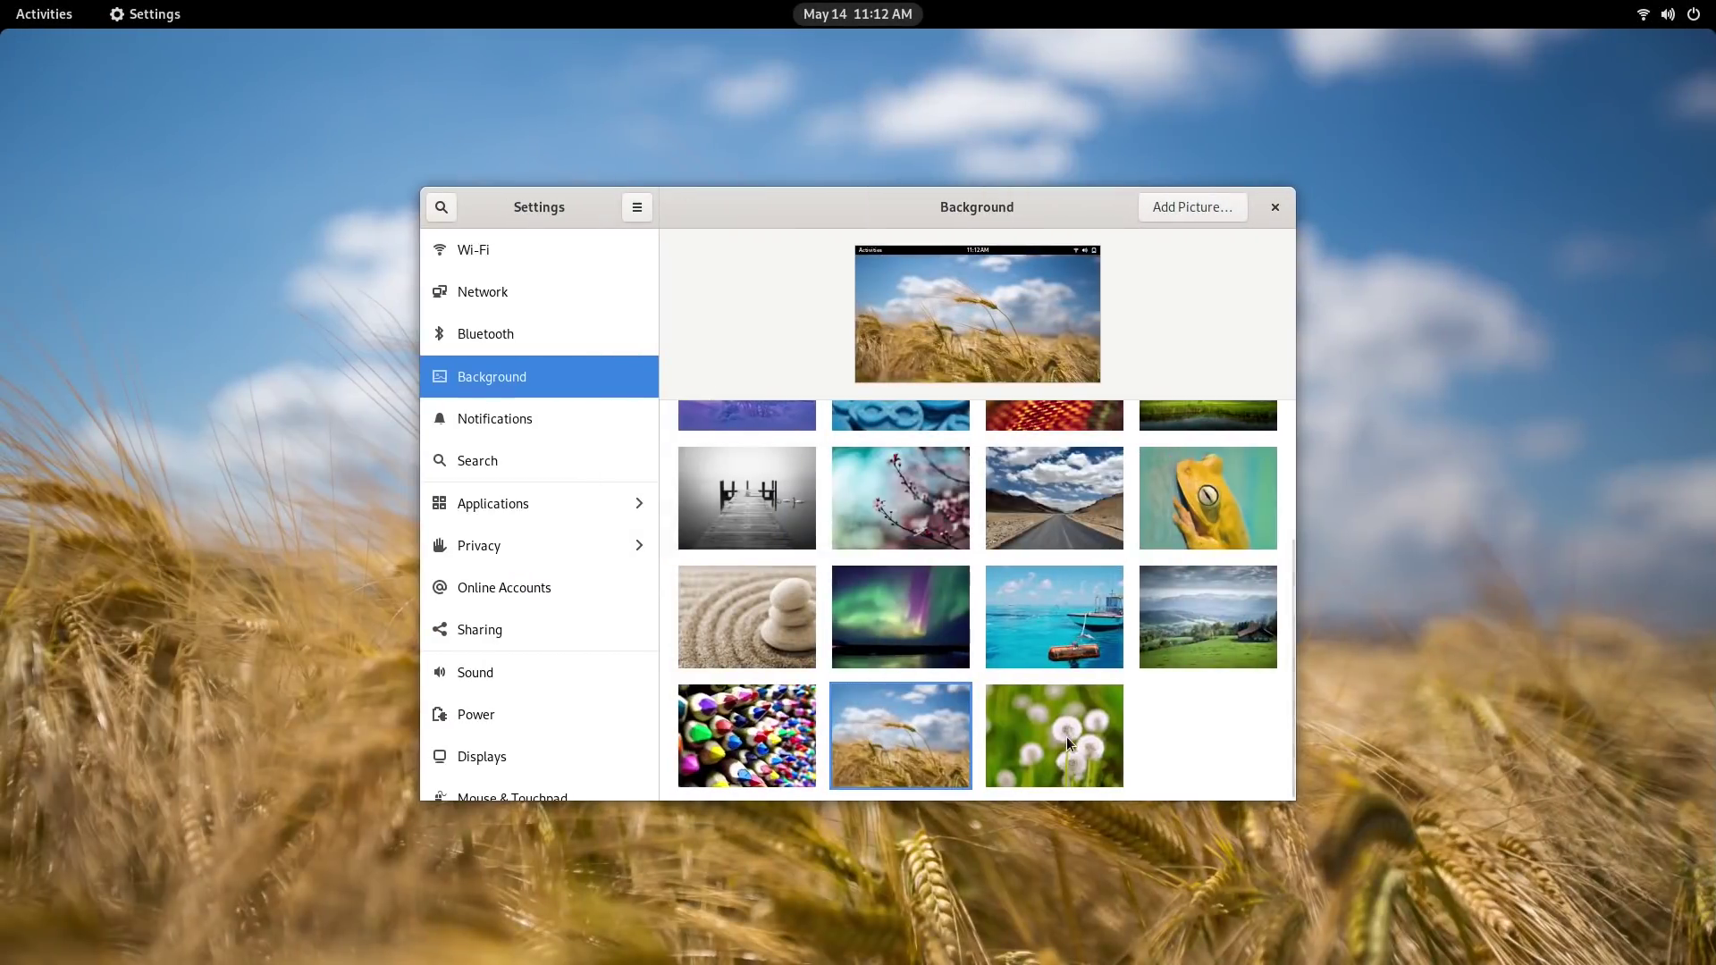
Apply the dandelions wallpaper, view it on the empty workspace and in the overview, and return to Settings
click(1068, 737)
key(ctrl+alt+Right)
key(super)
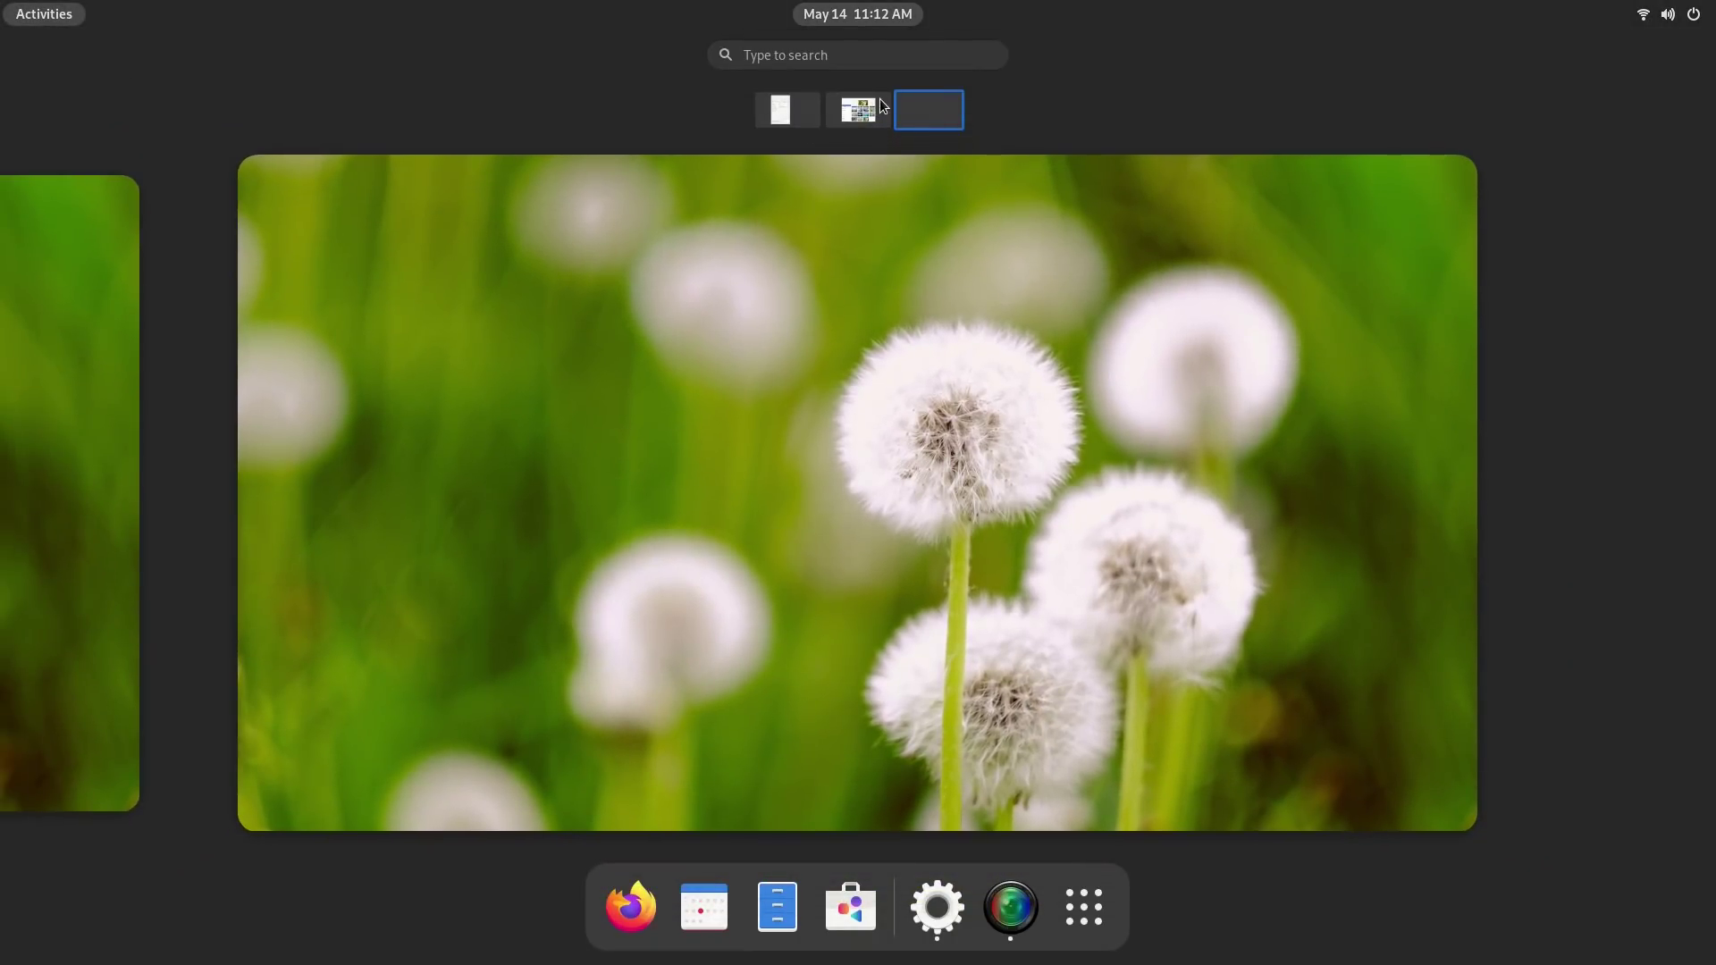
click(880, 107)
click(1015, 668)
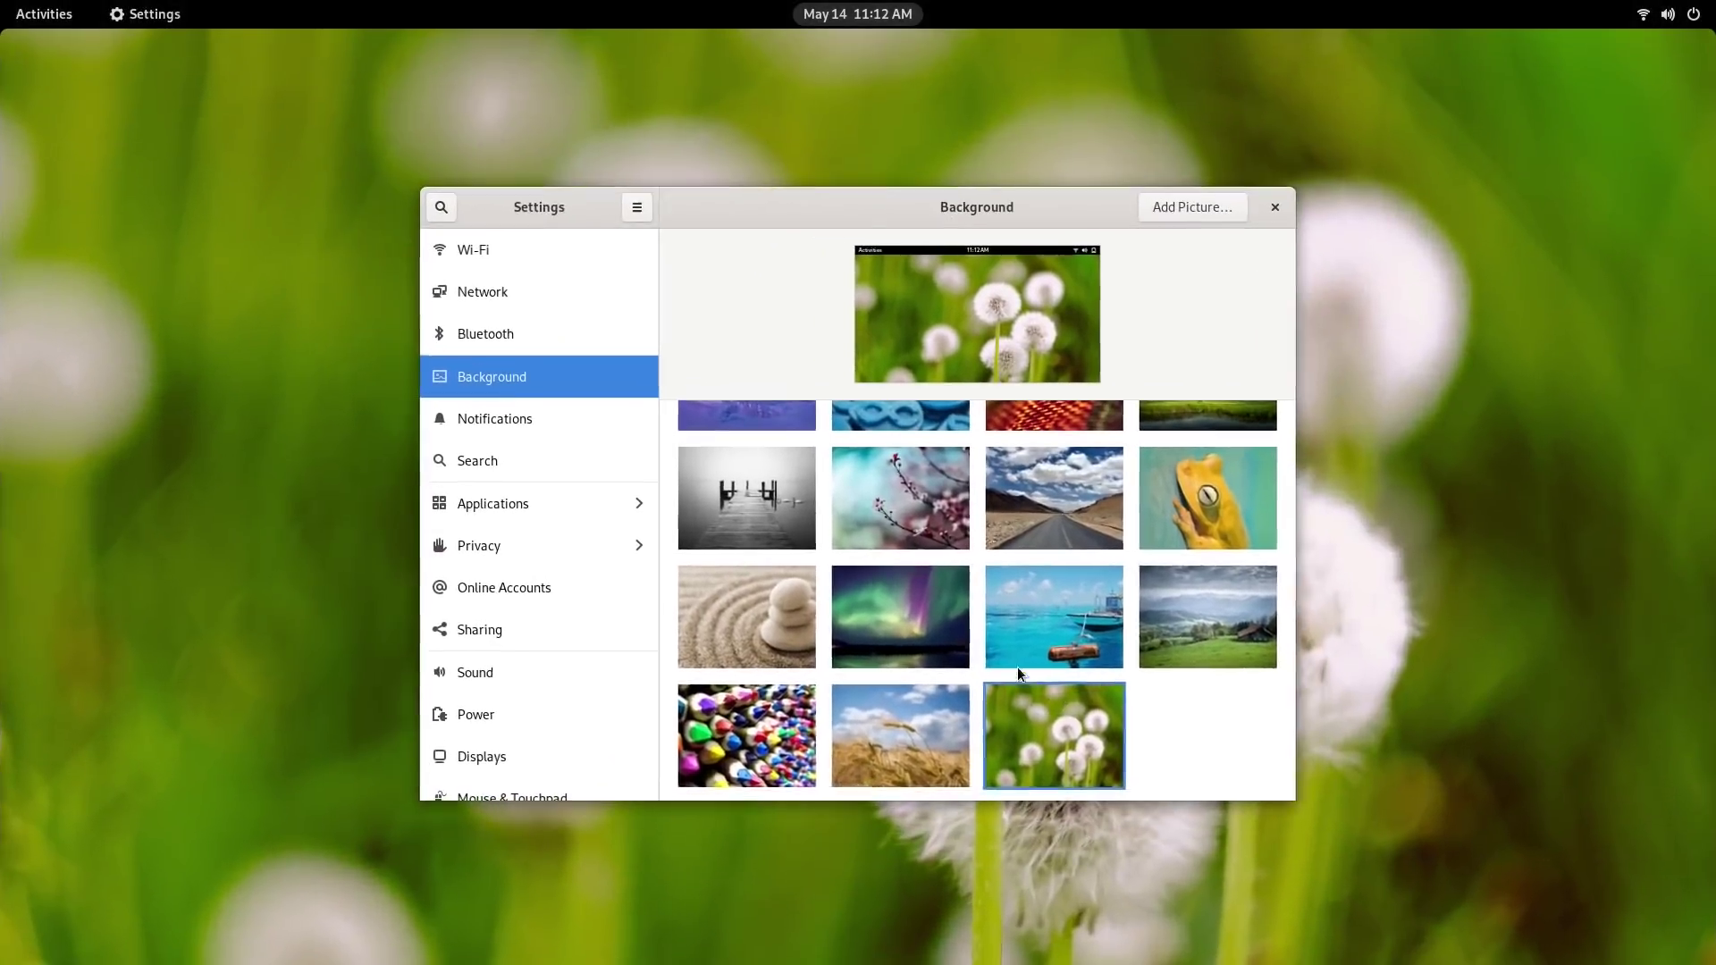
Browse the wallpaper collection, reapply the boat on turquoise sea wallpaper and close Settings
scroll(1019, 667, up, 3)
scroll(1000, 668, down, 1)
scroll(1107, 718, down, 2)
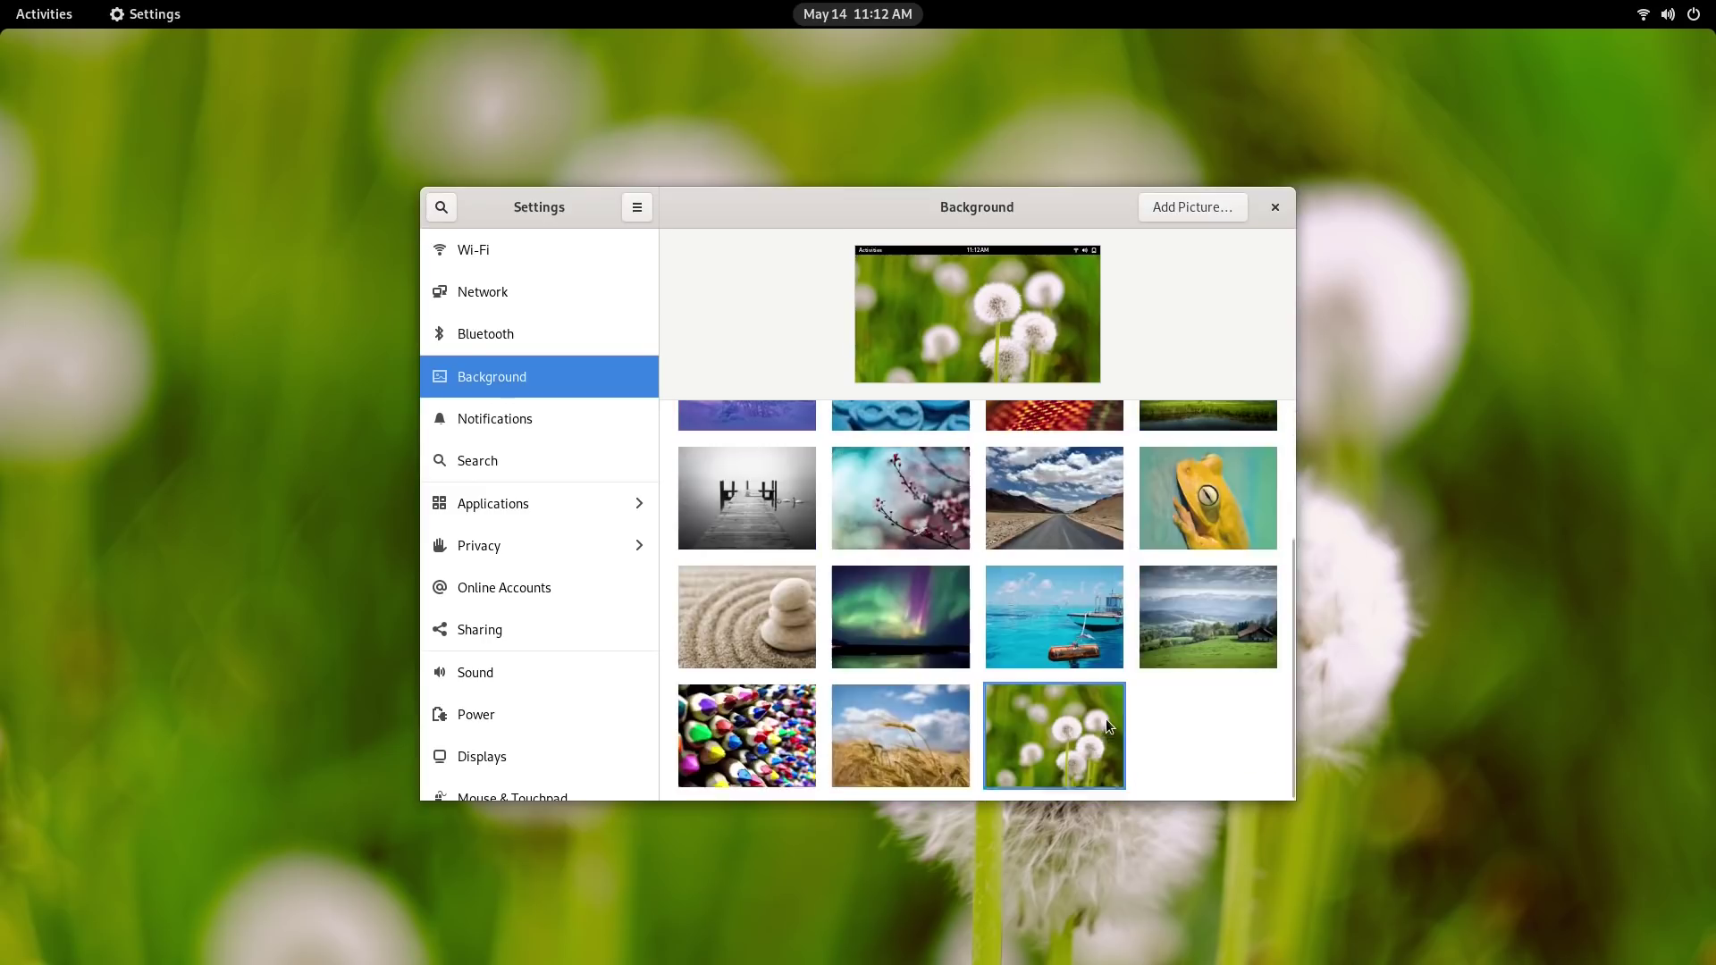
scroll(1126, 701, up, 3)
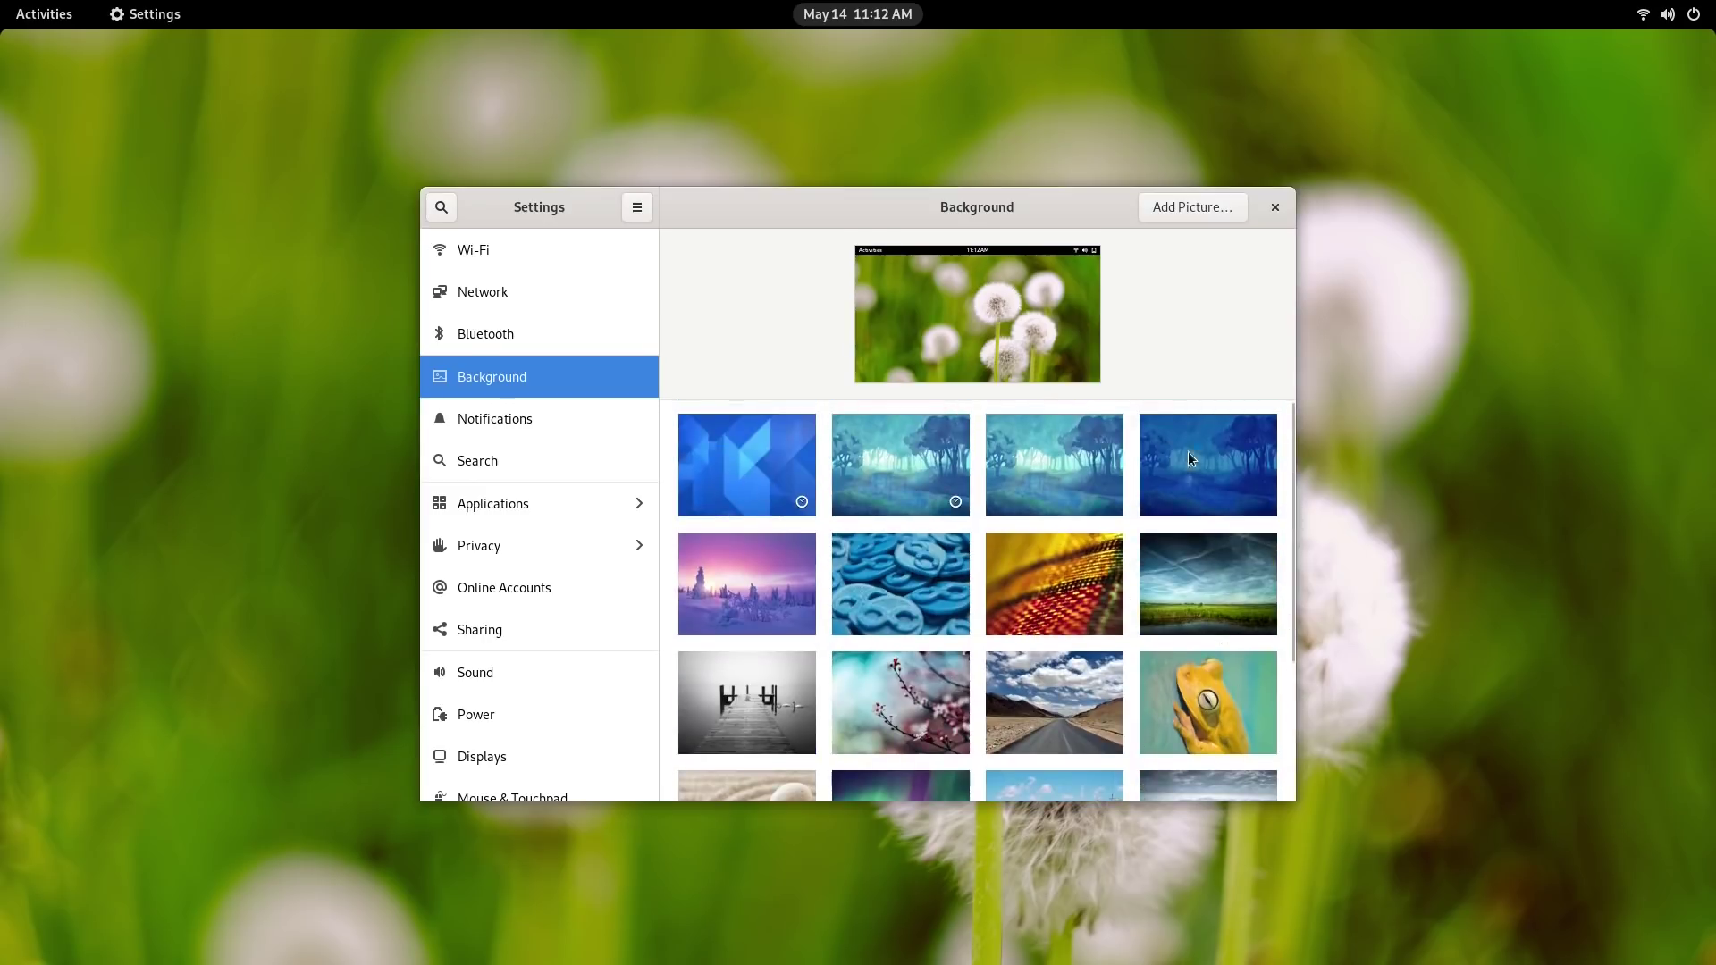
scroll(1117, 563, down, 3)
click(1047, 658)
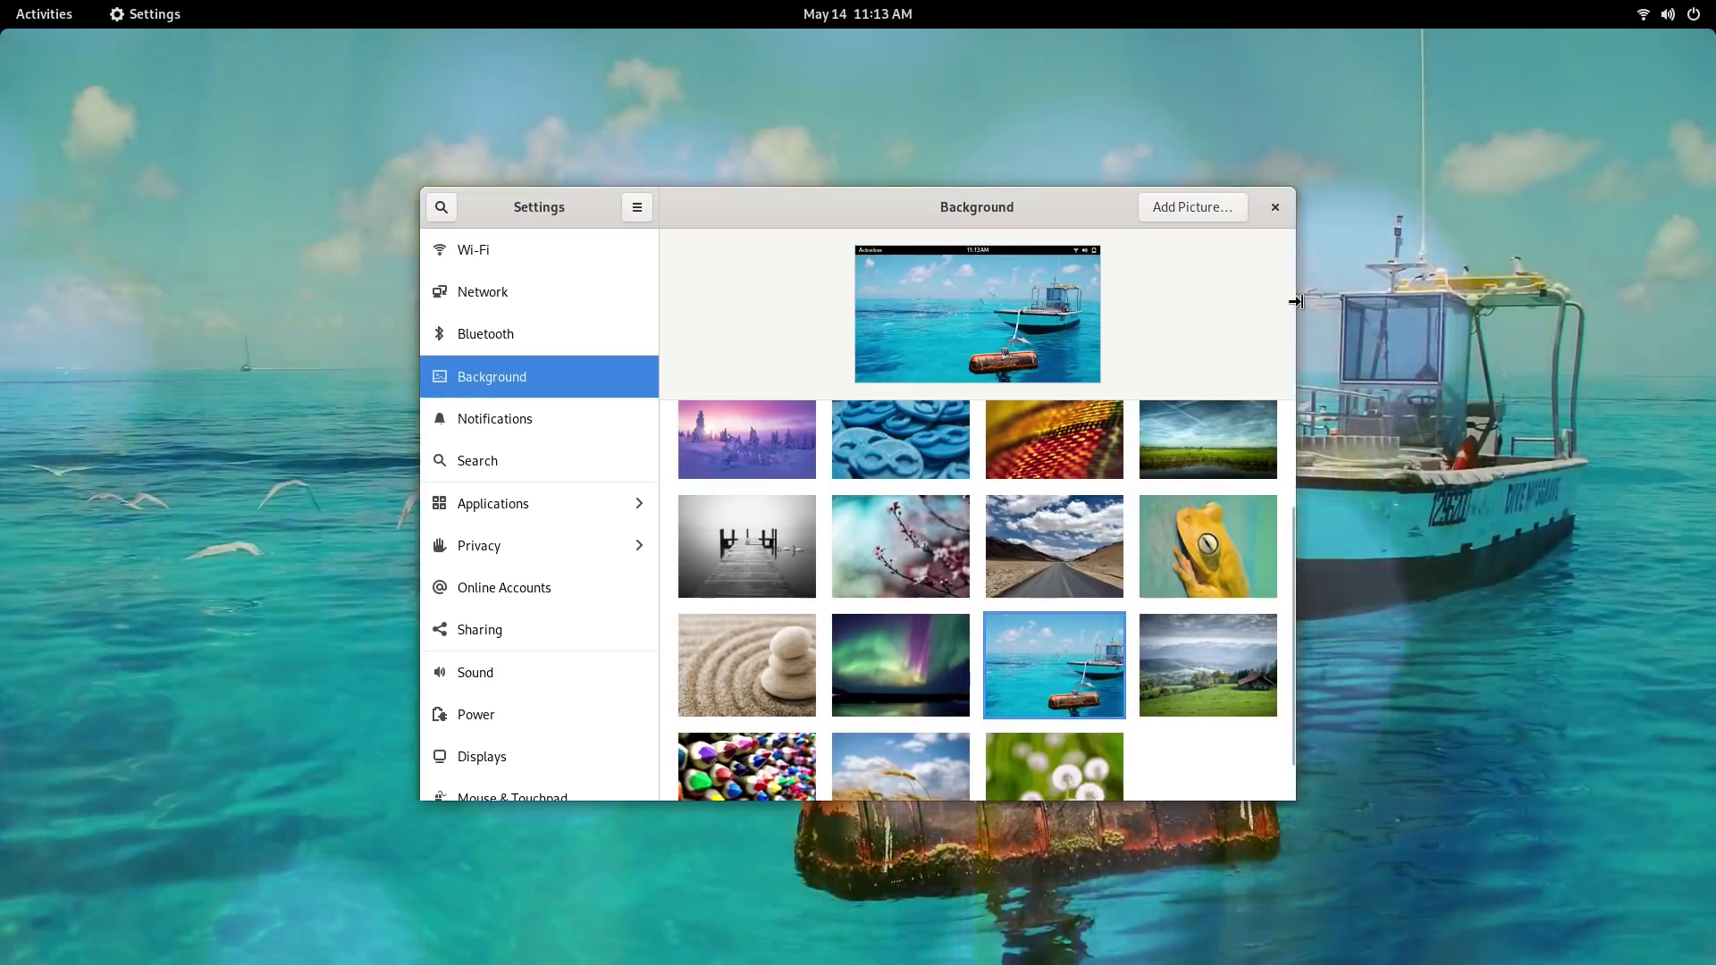
click(1275, 207)
Launch Files and Calendar from the overview and restore the Calendar window to its unmaximized size
key(super)
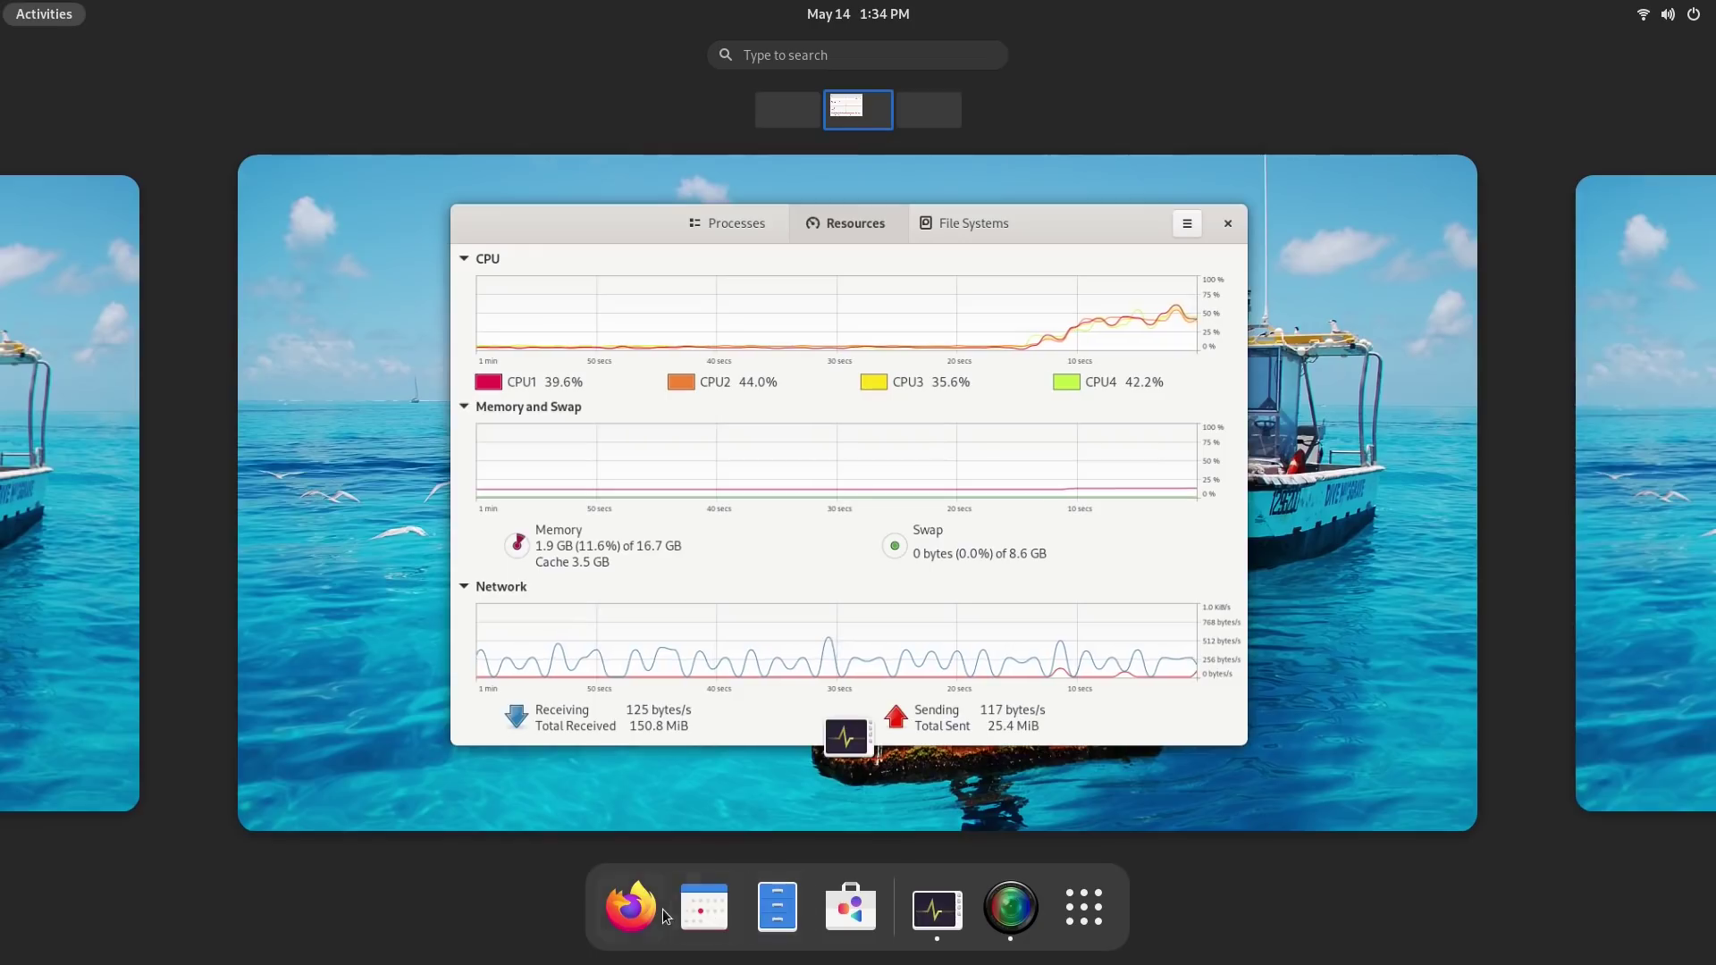
click(758, 905)
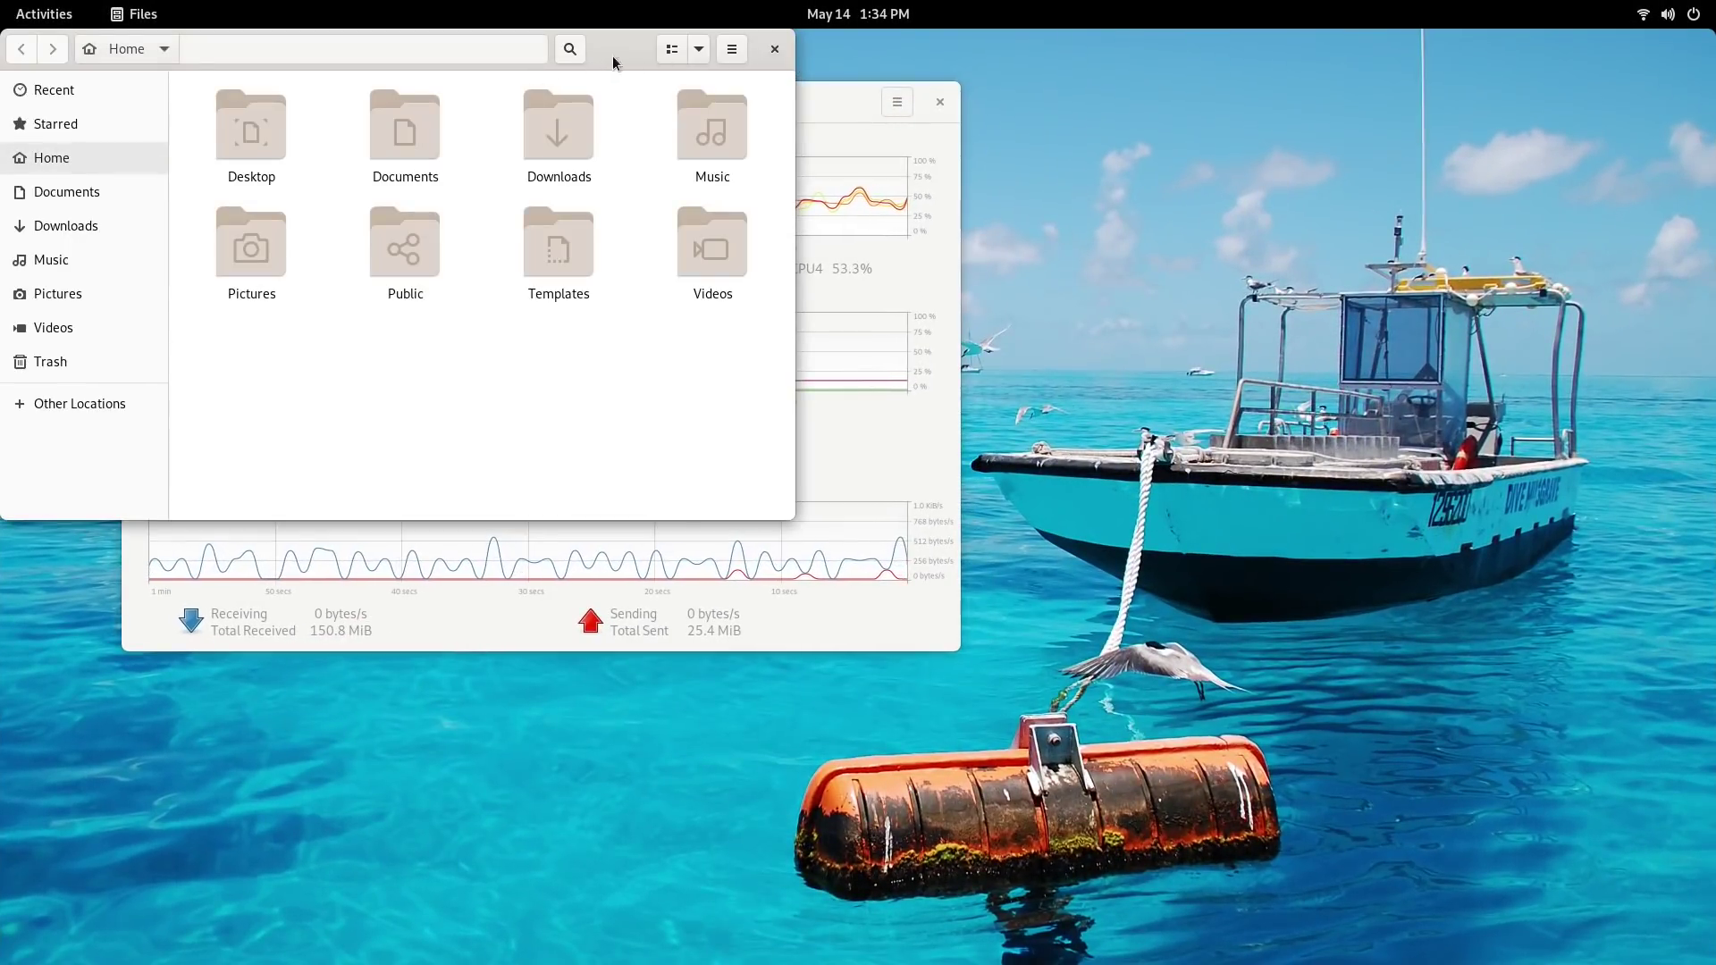
key(super)
click(704, 911)
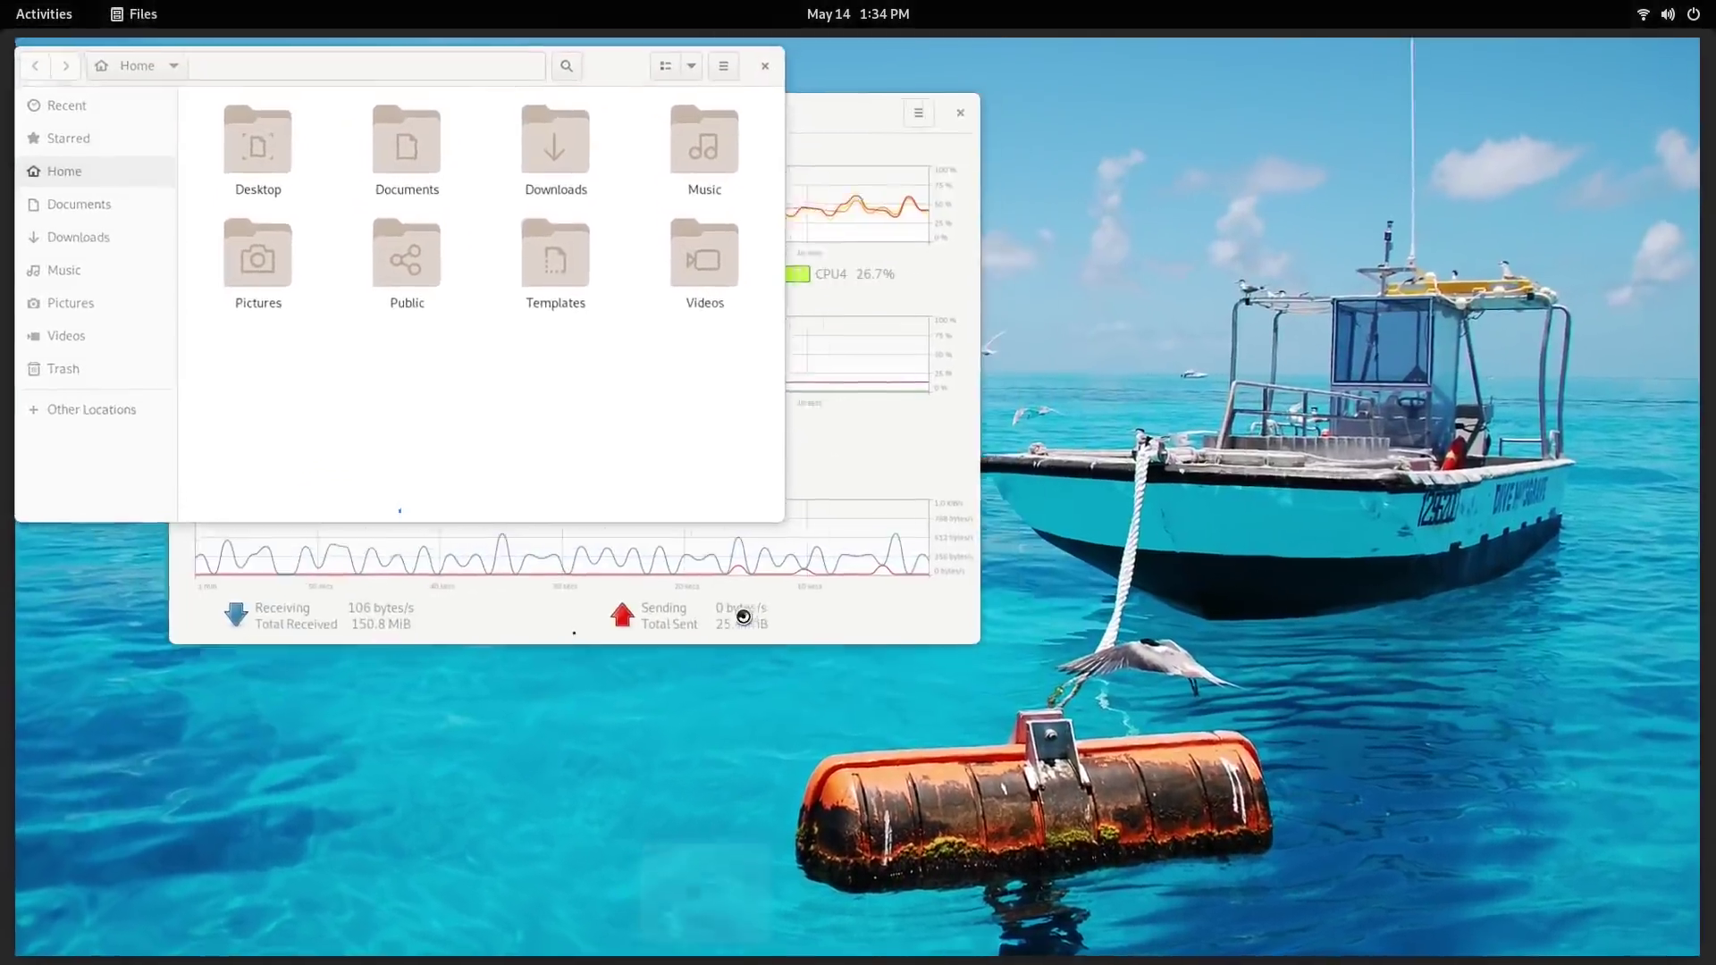
double_click(1354, 58)
Launch Software from the dash and Contacts from the application grid
key(super)
click(851, 910)
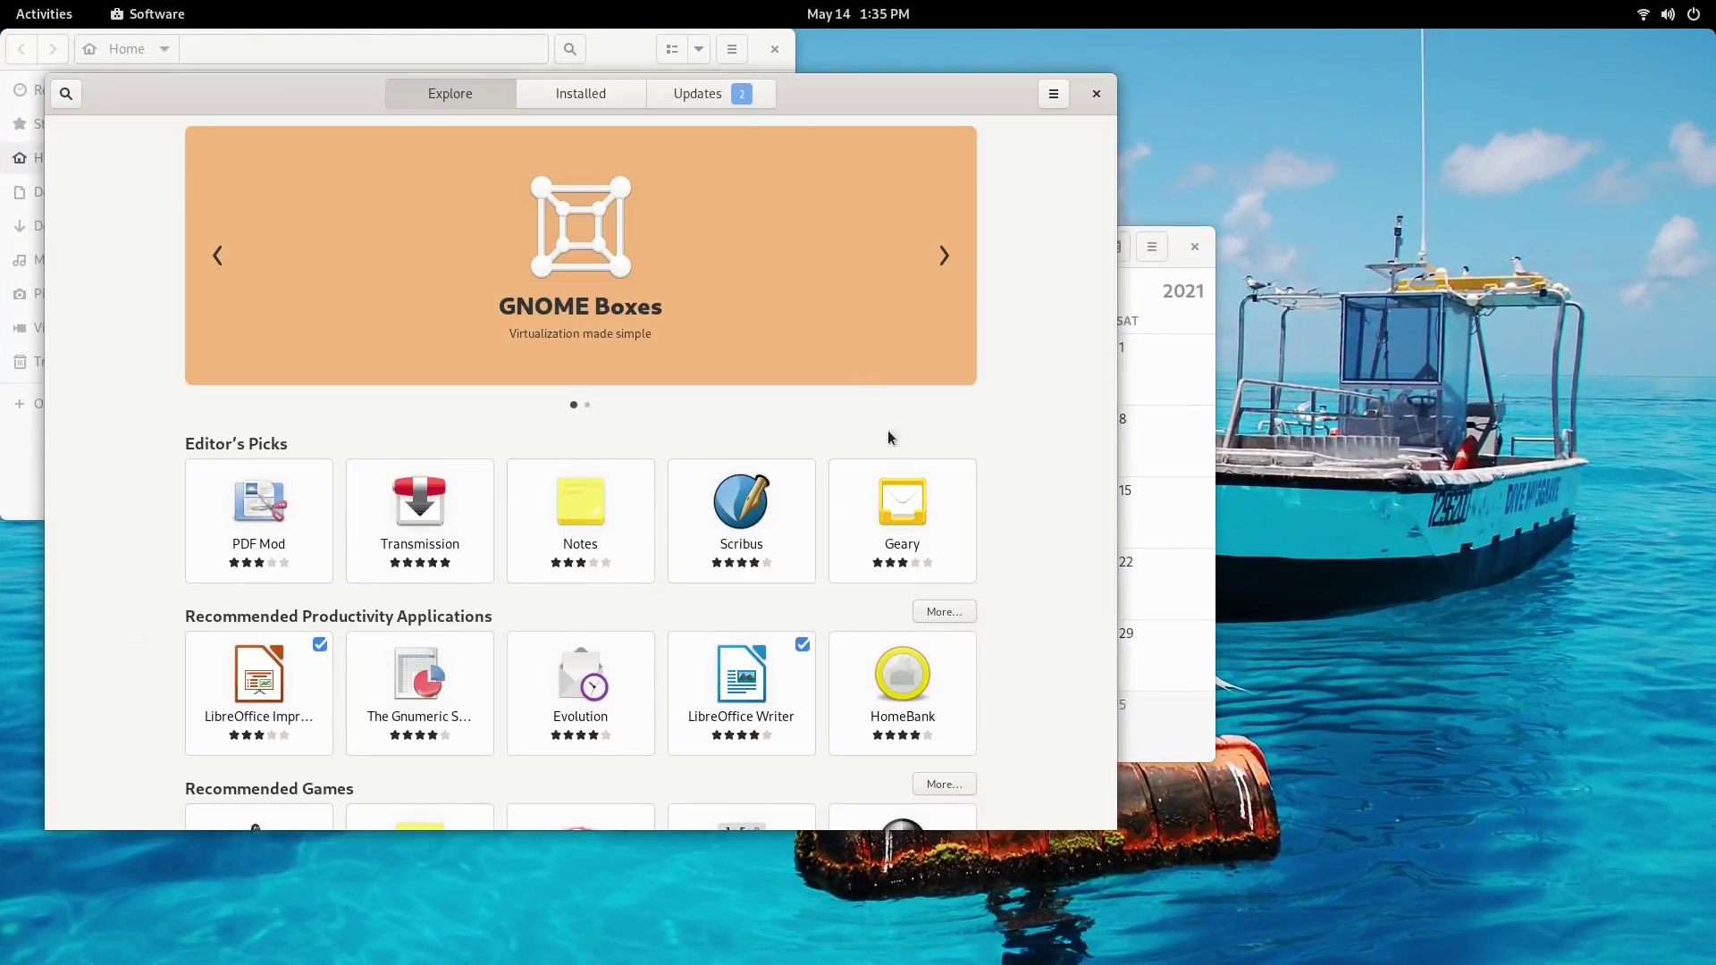
key(super)
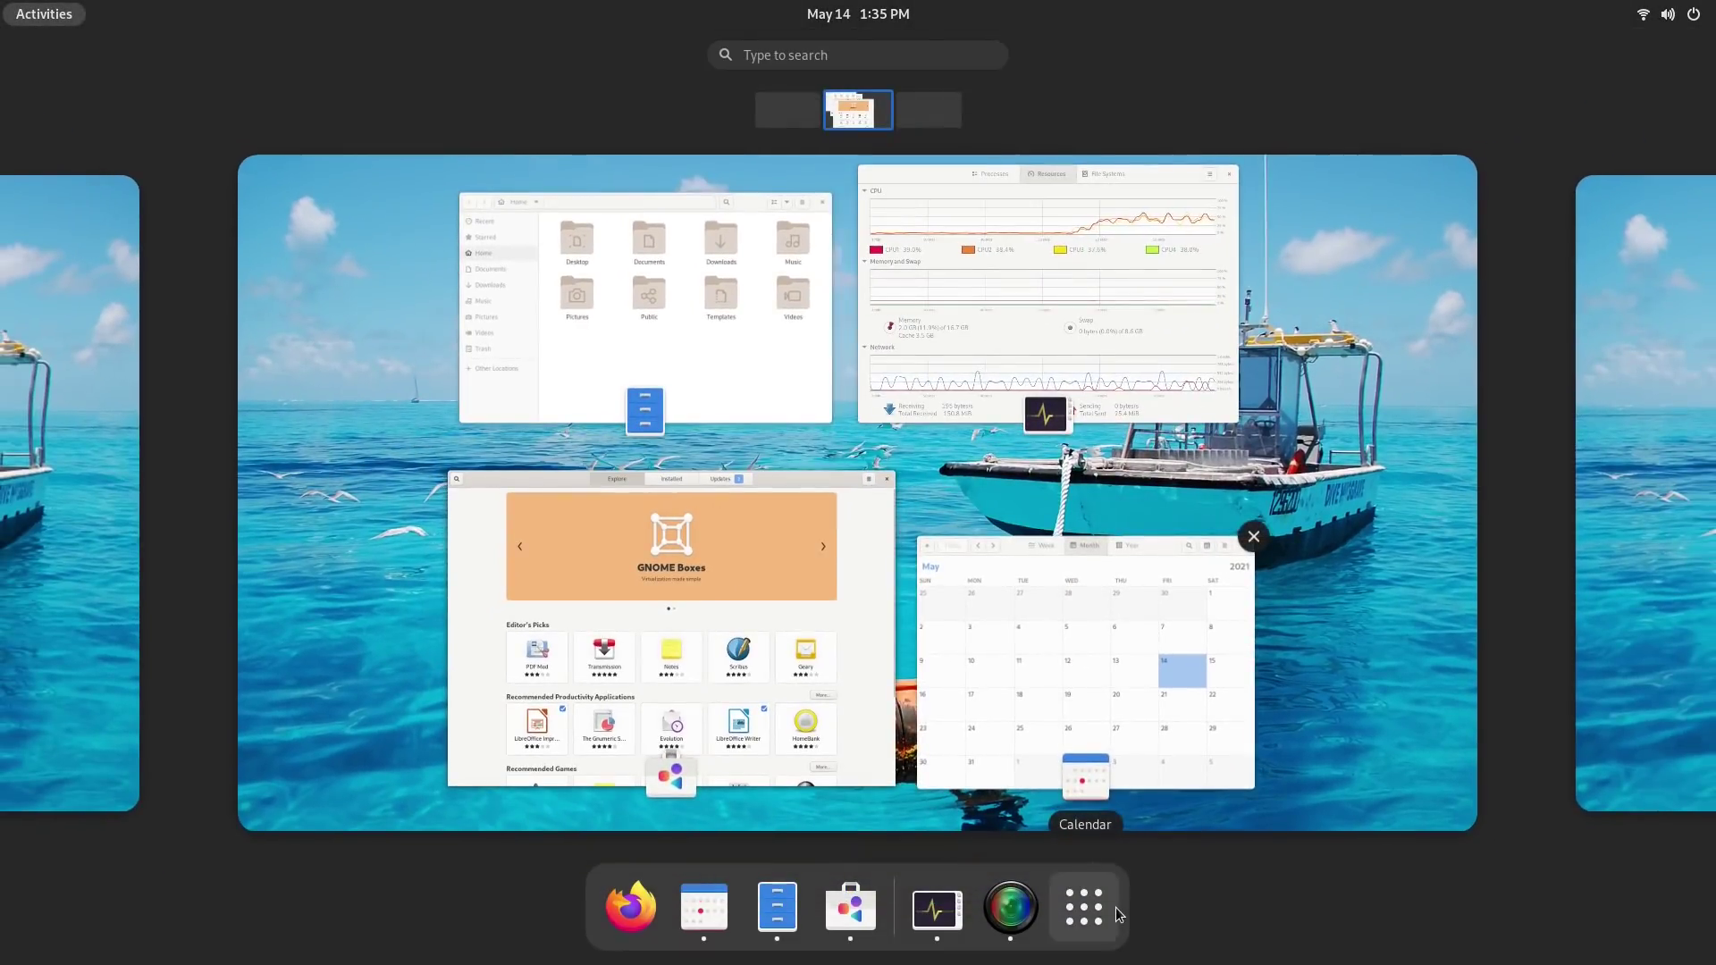
click(1114, 908)
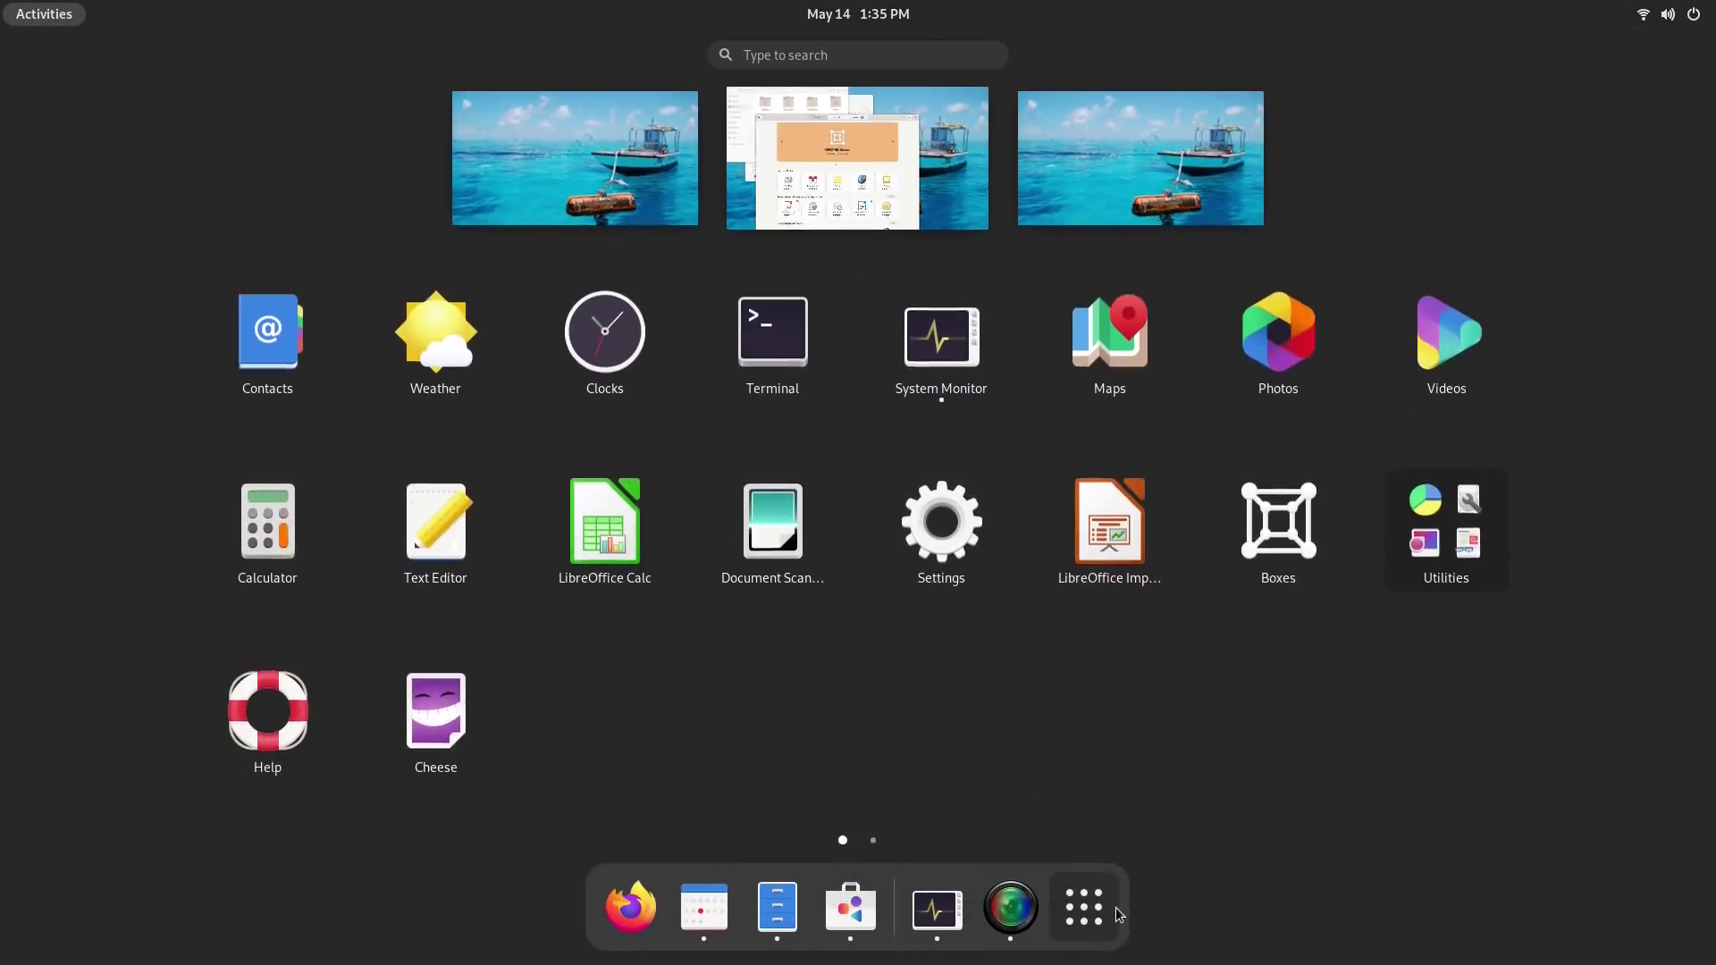
click(309, 353)
Launch Weather and Maps from the application grid
key(super)
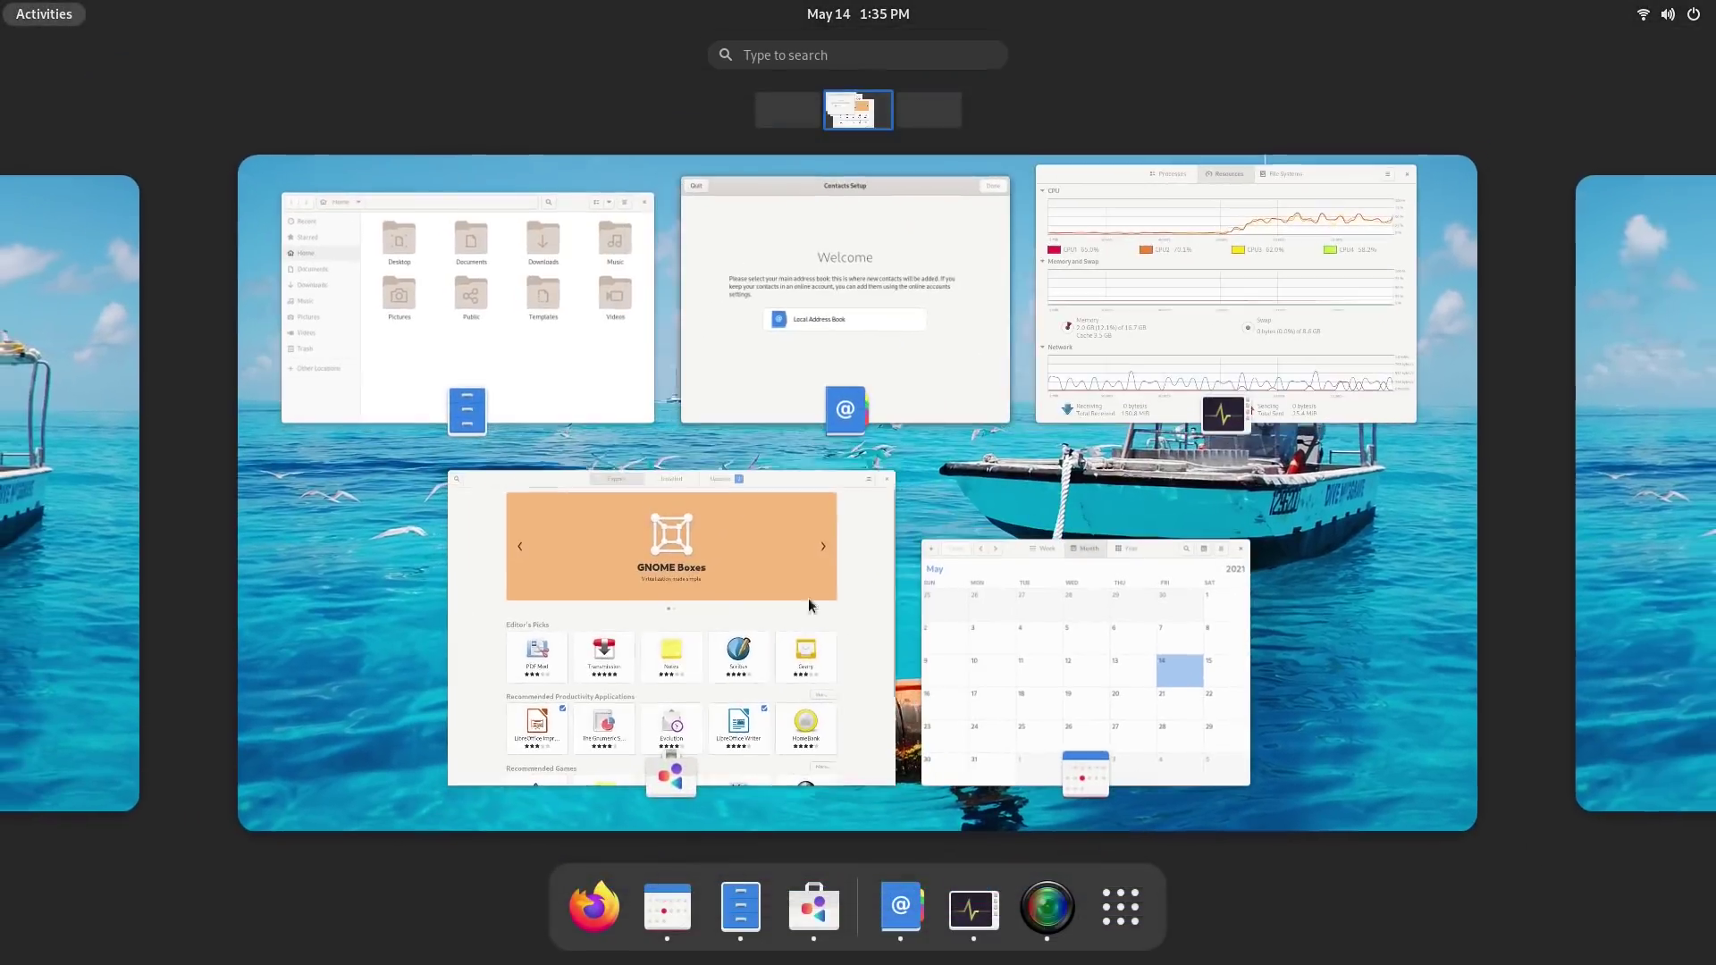
click(1121, 908)
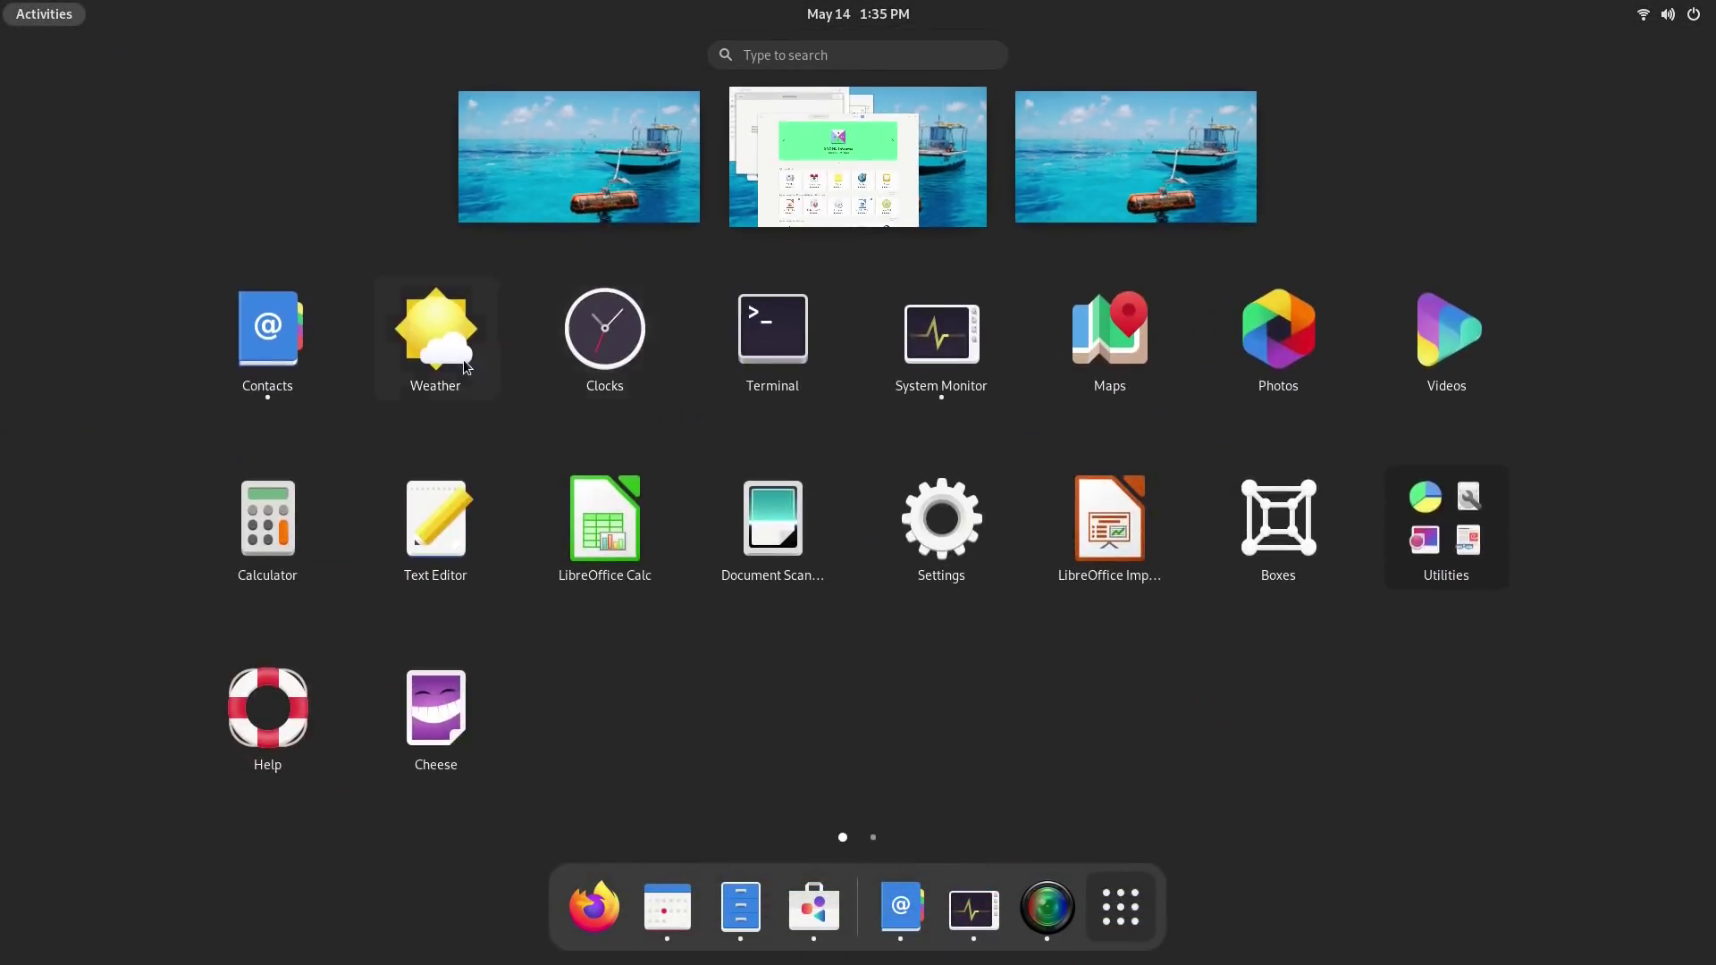
click(465, 362)
key(super)
key(super)
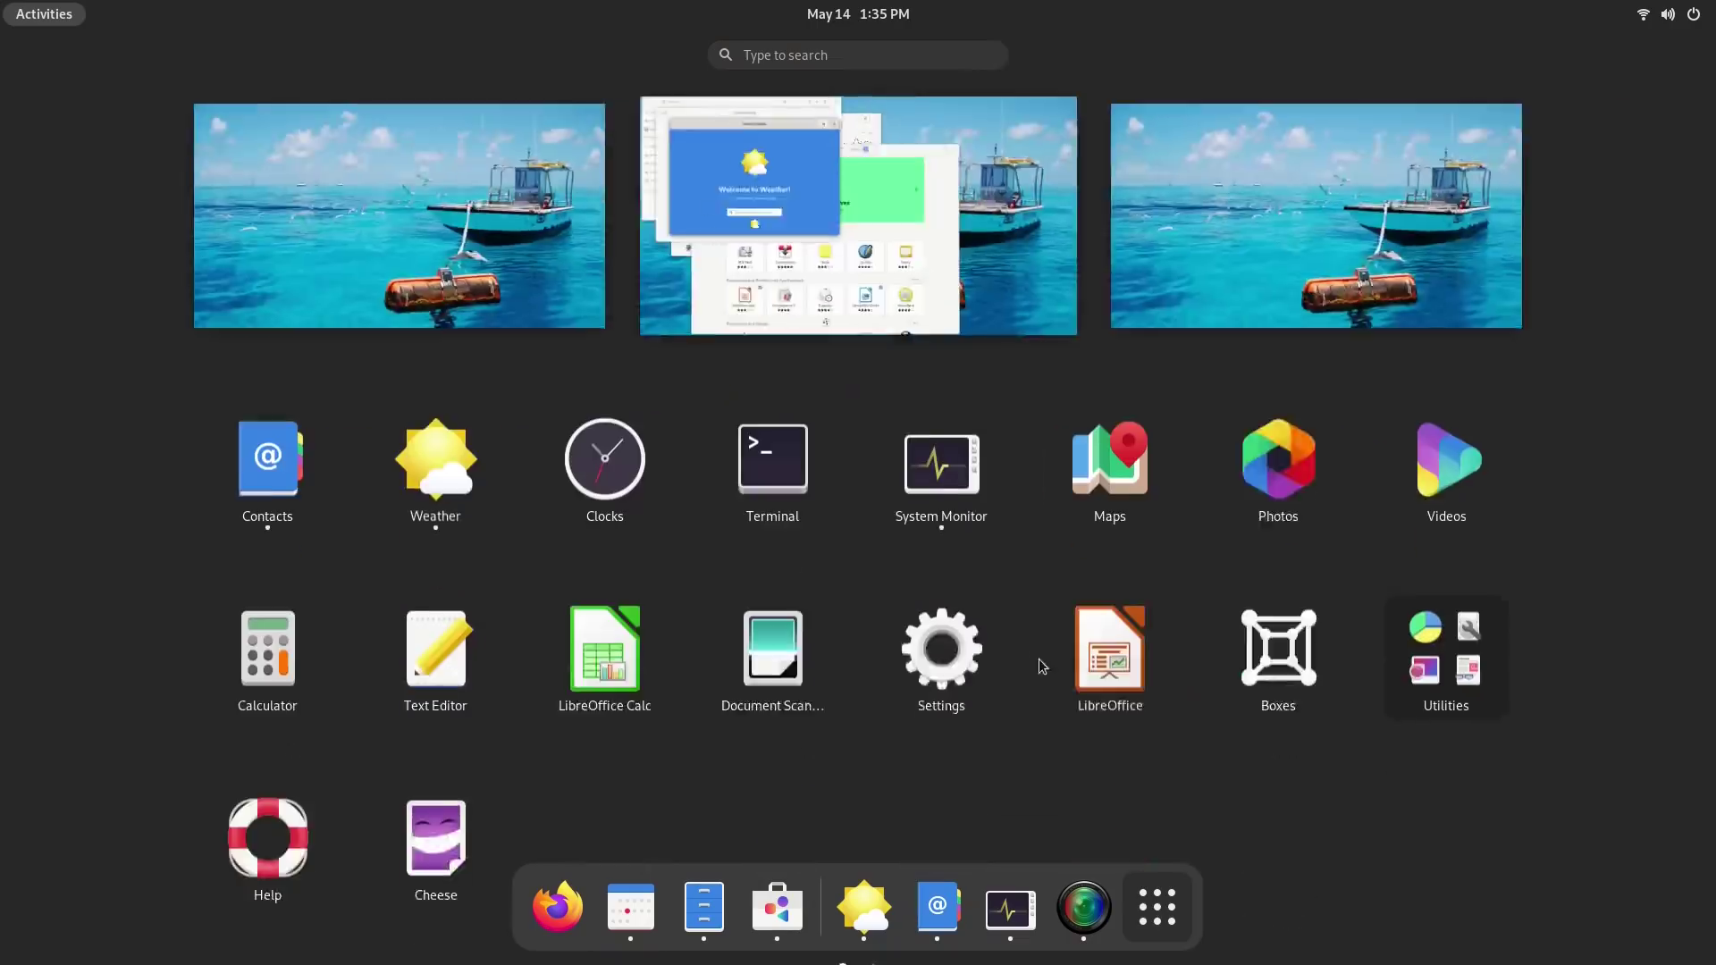
click(1166, 333)
Launch Photos and Videos from the application grid
key(super)
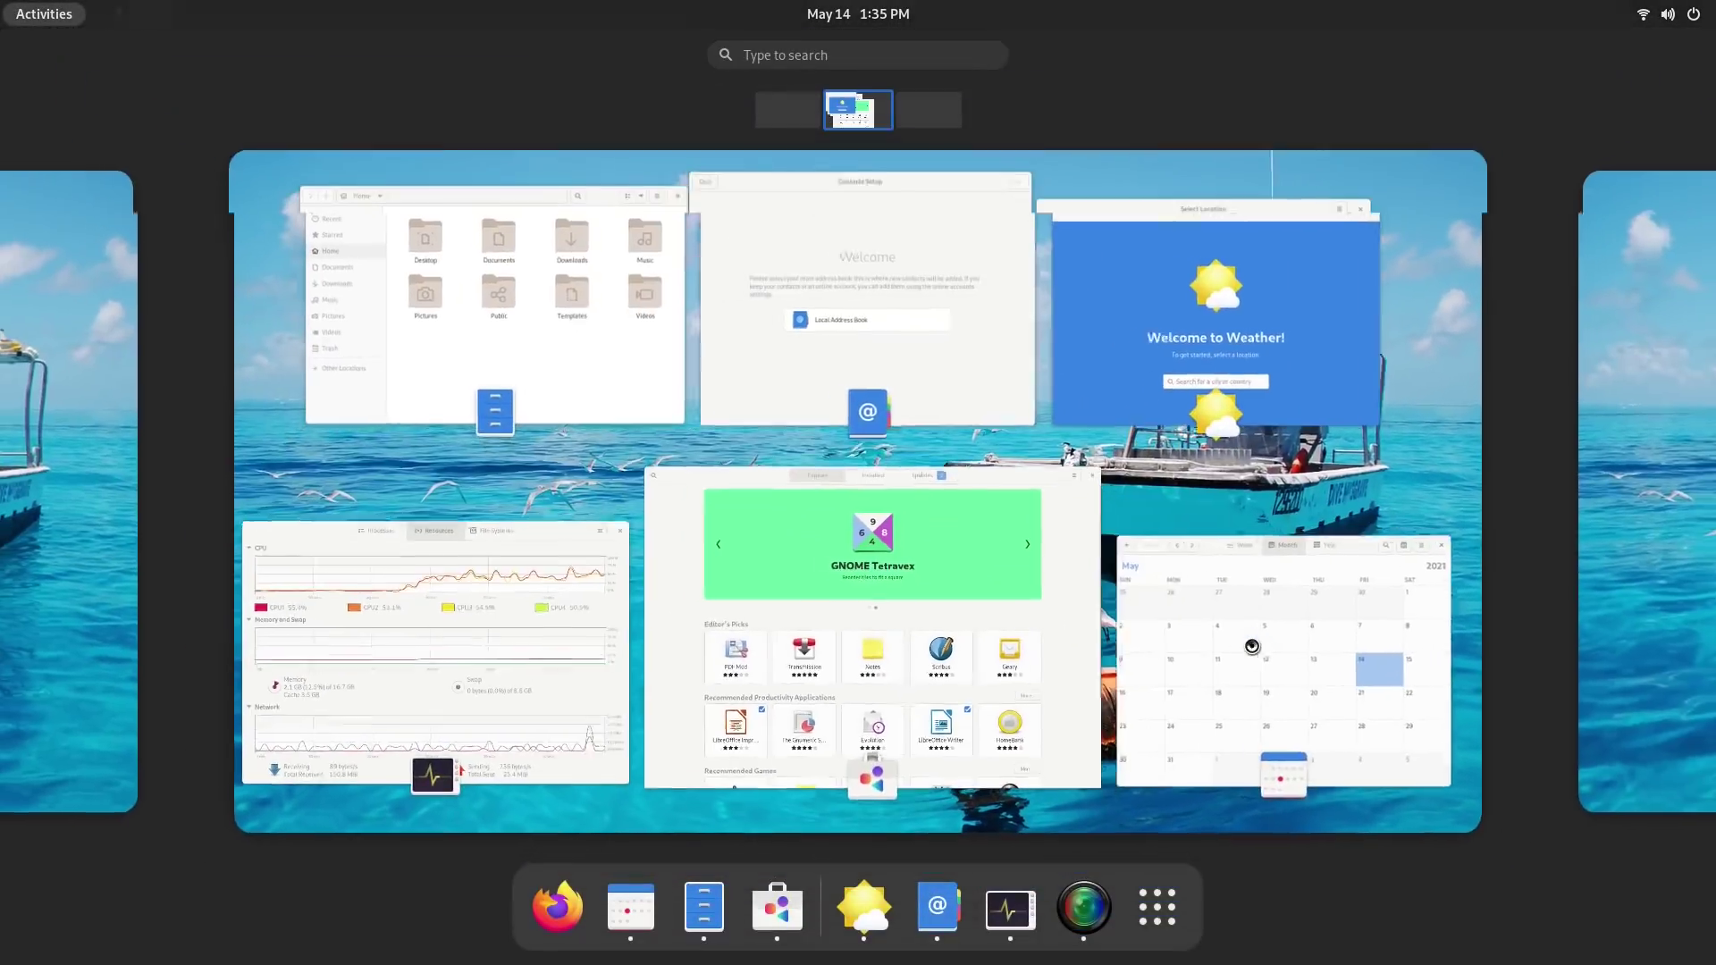
click(1157, 908)
click(1282, 375)
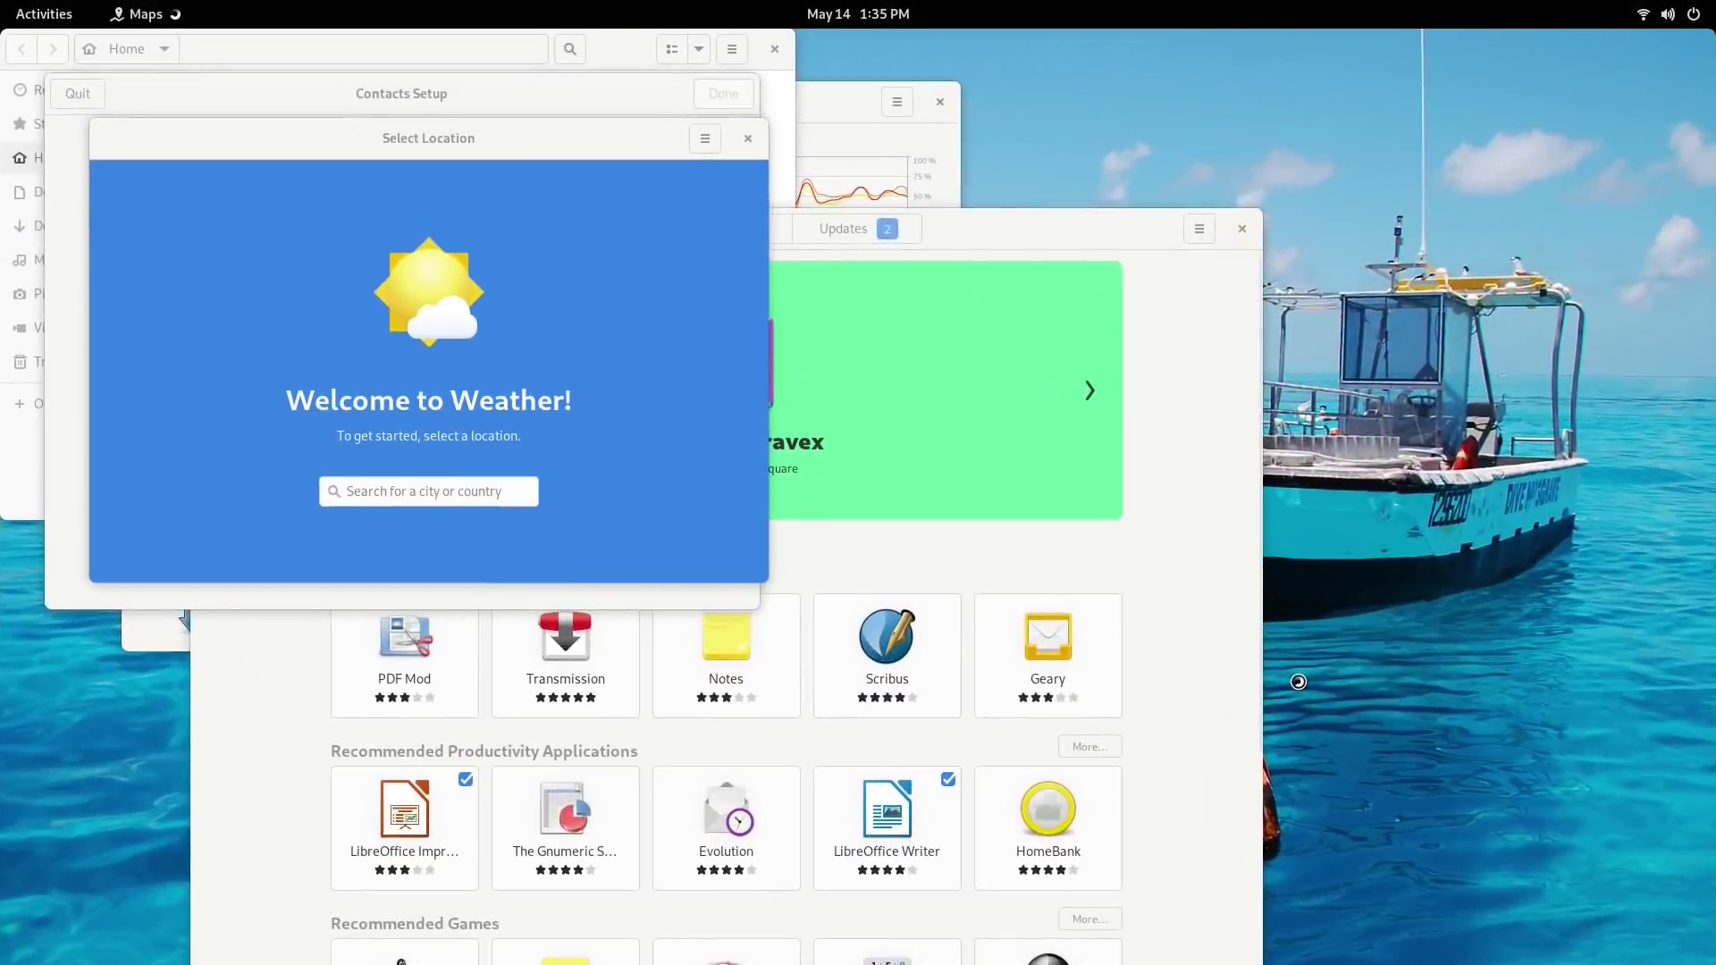
key(super)
click(1231, 910)
click(1440, 332)
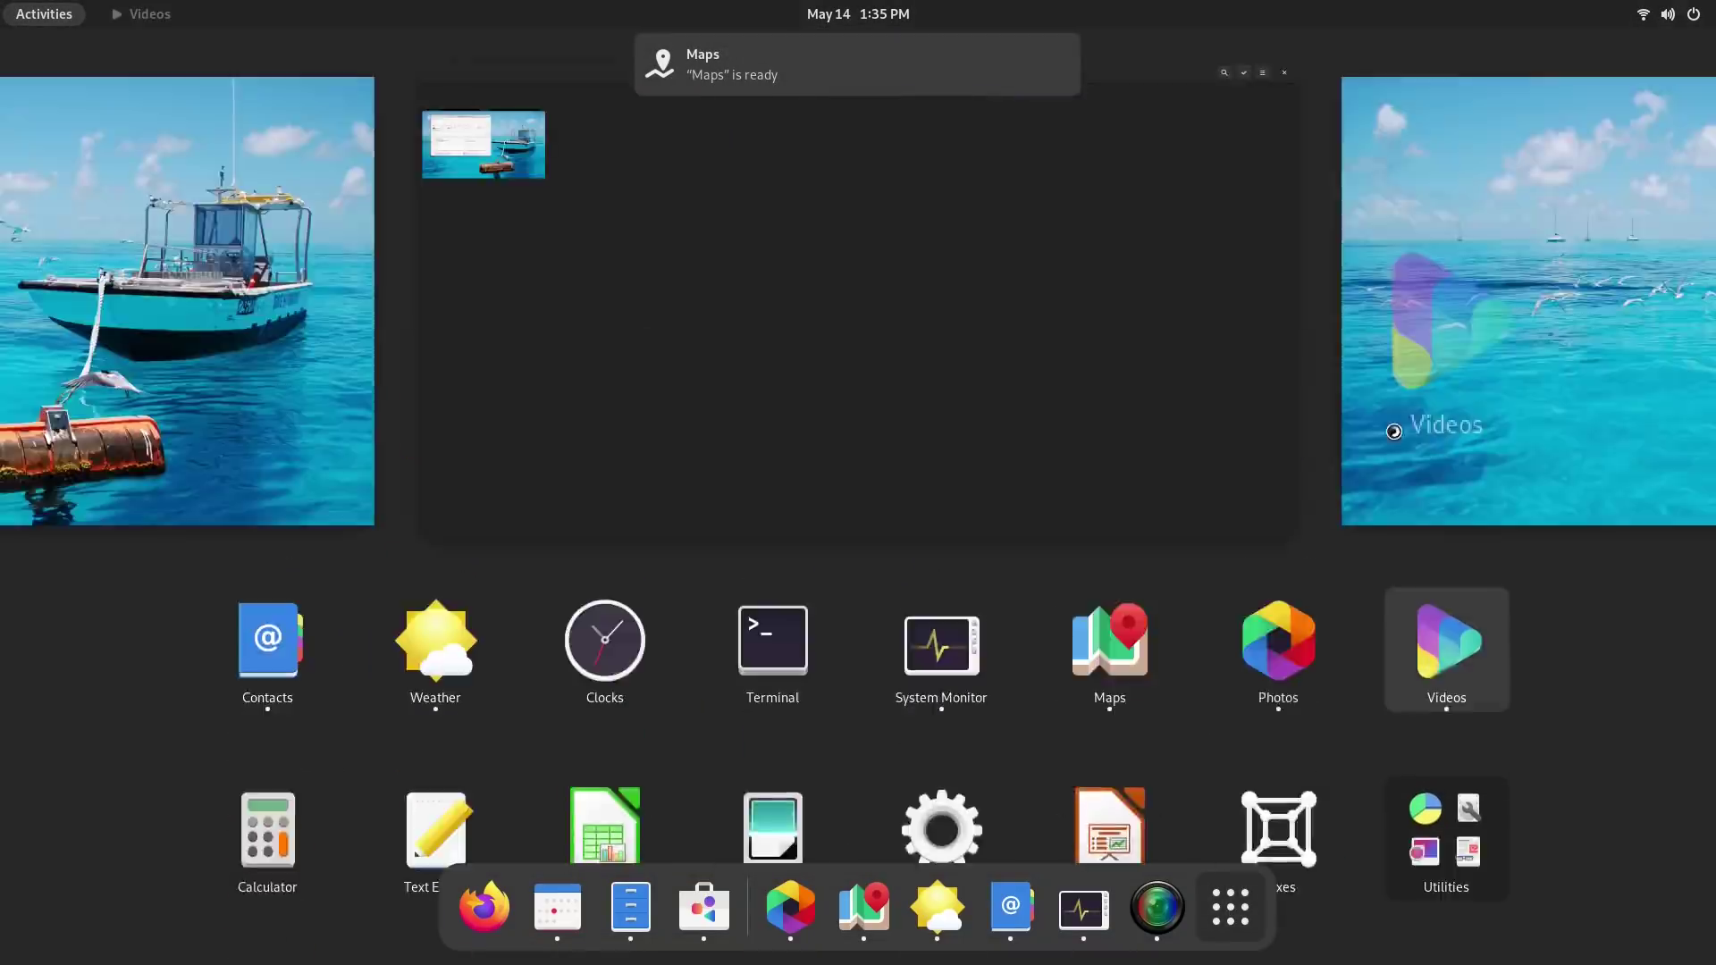
Launch Calculator and Text Editor from the application grid
key(super)
click(1267, 908)
click(267, 528)
key(super)
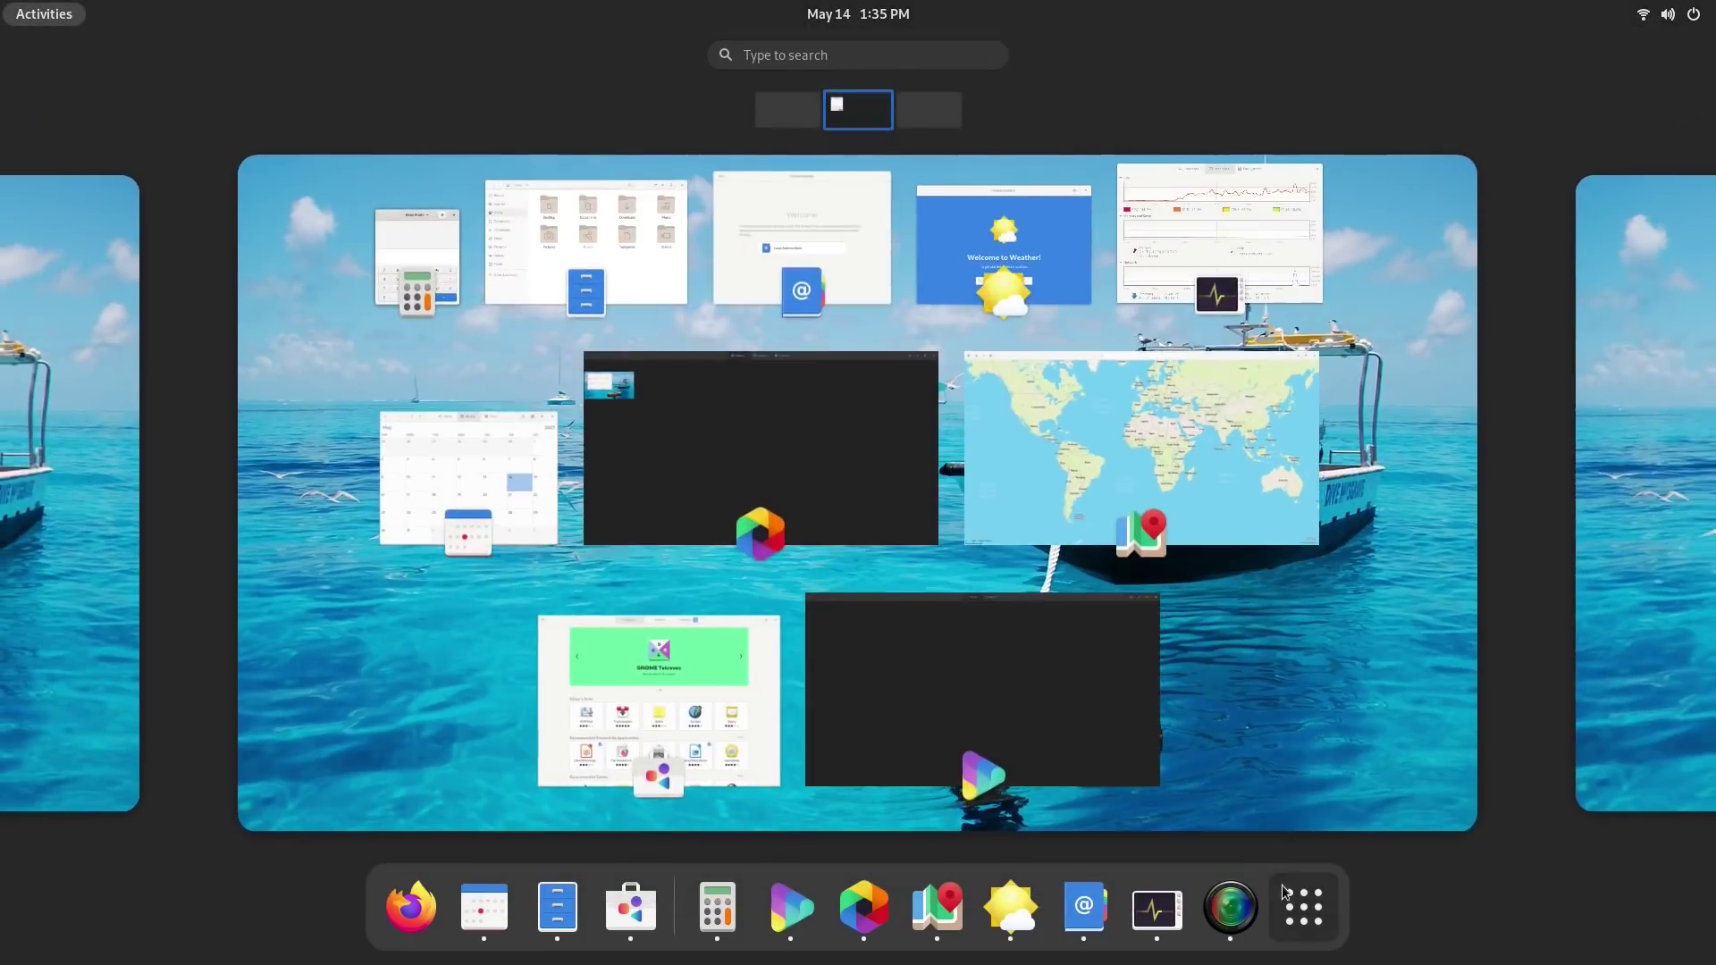
click(1303, 907)
click(494, 605)
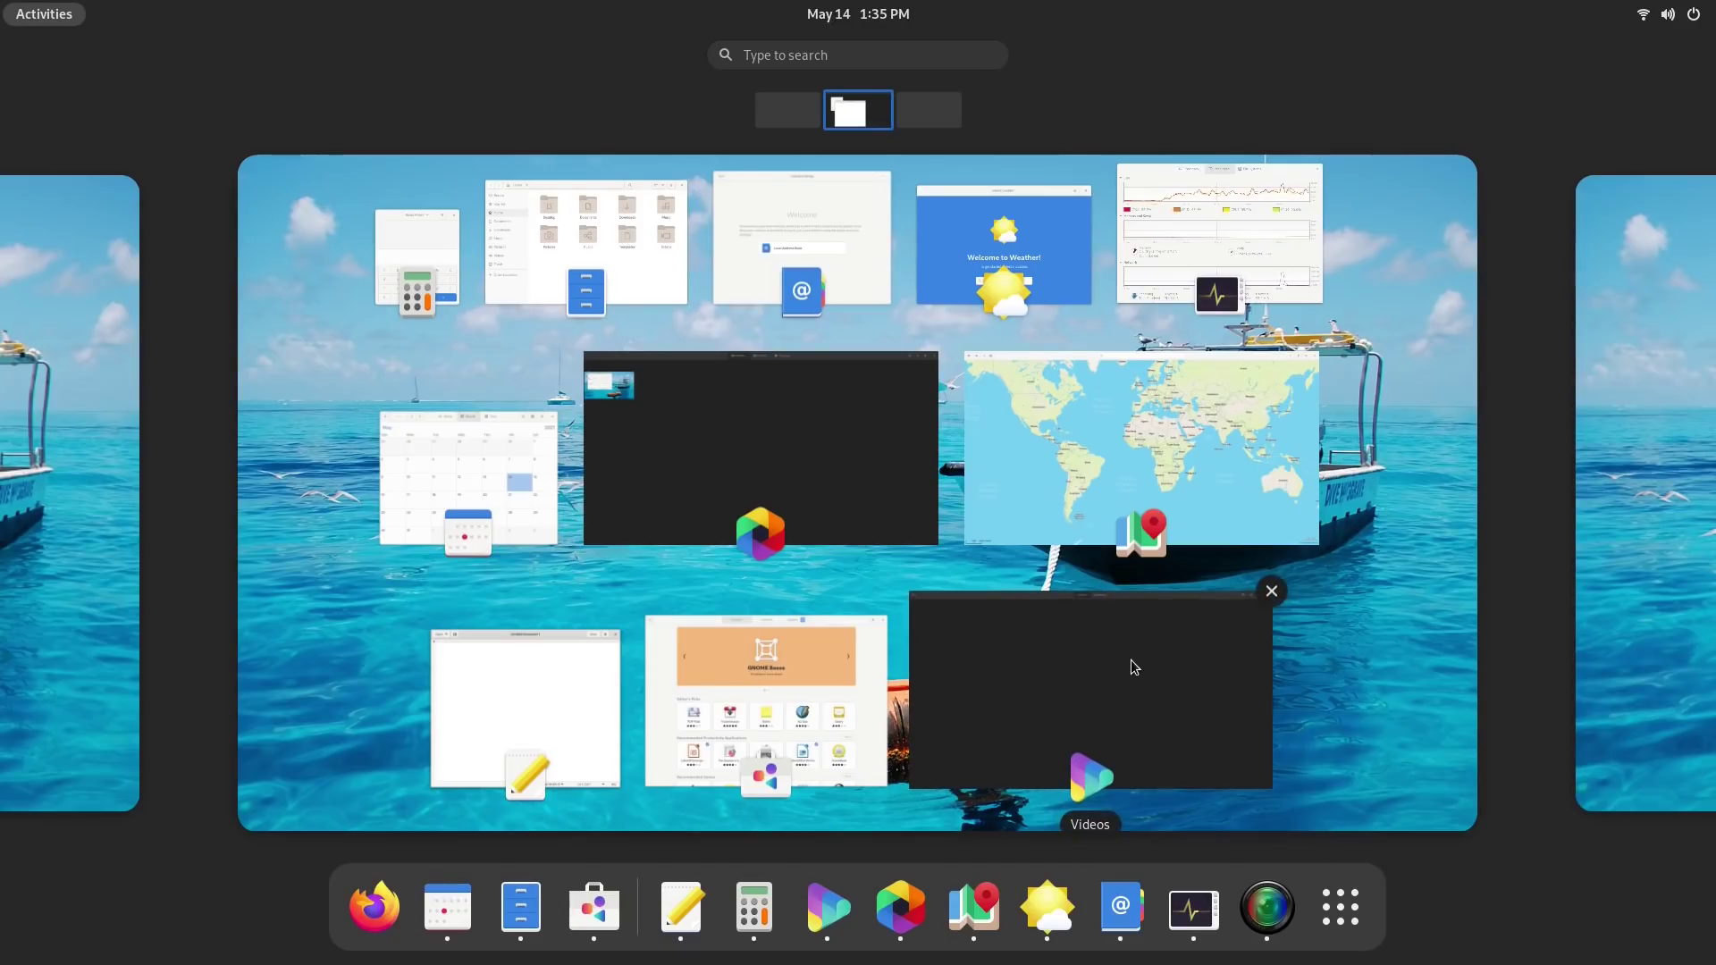
Bring the Videos window forward and restore the maximized Videos, Photos and Maps windows to their smaller size
click(1131, 661)
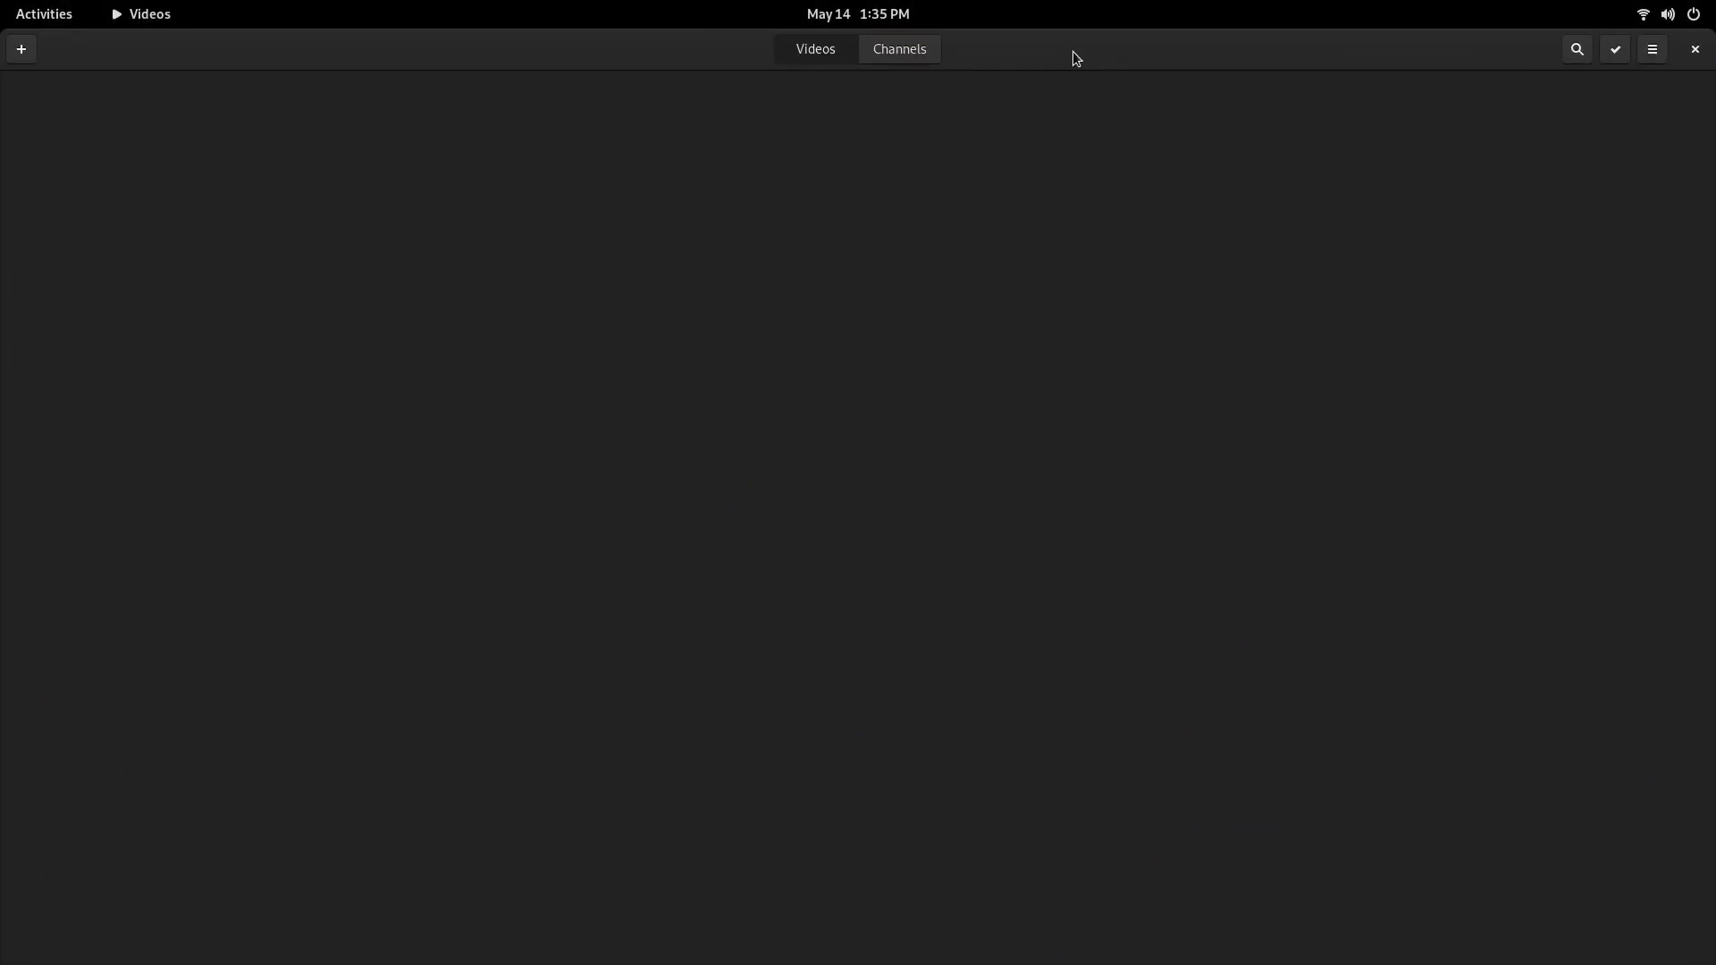
double_click(1070, 56)
click(1172, 46)
double_click(1173, 46)
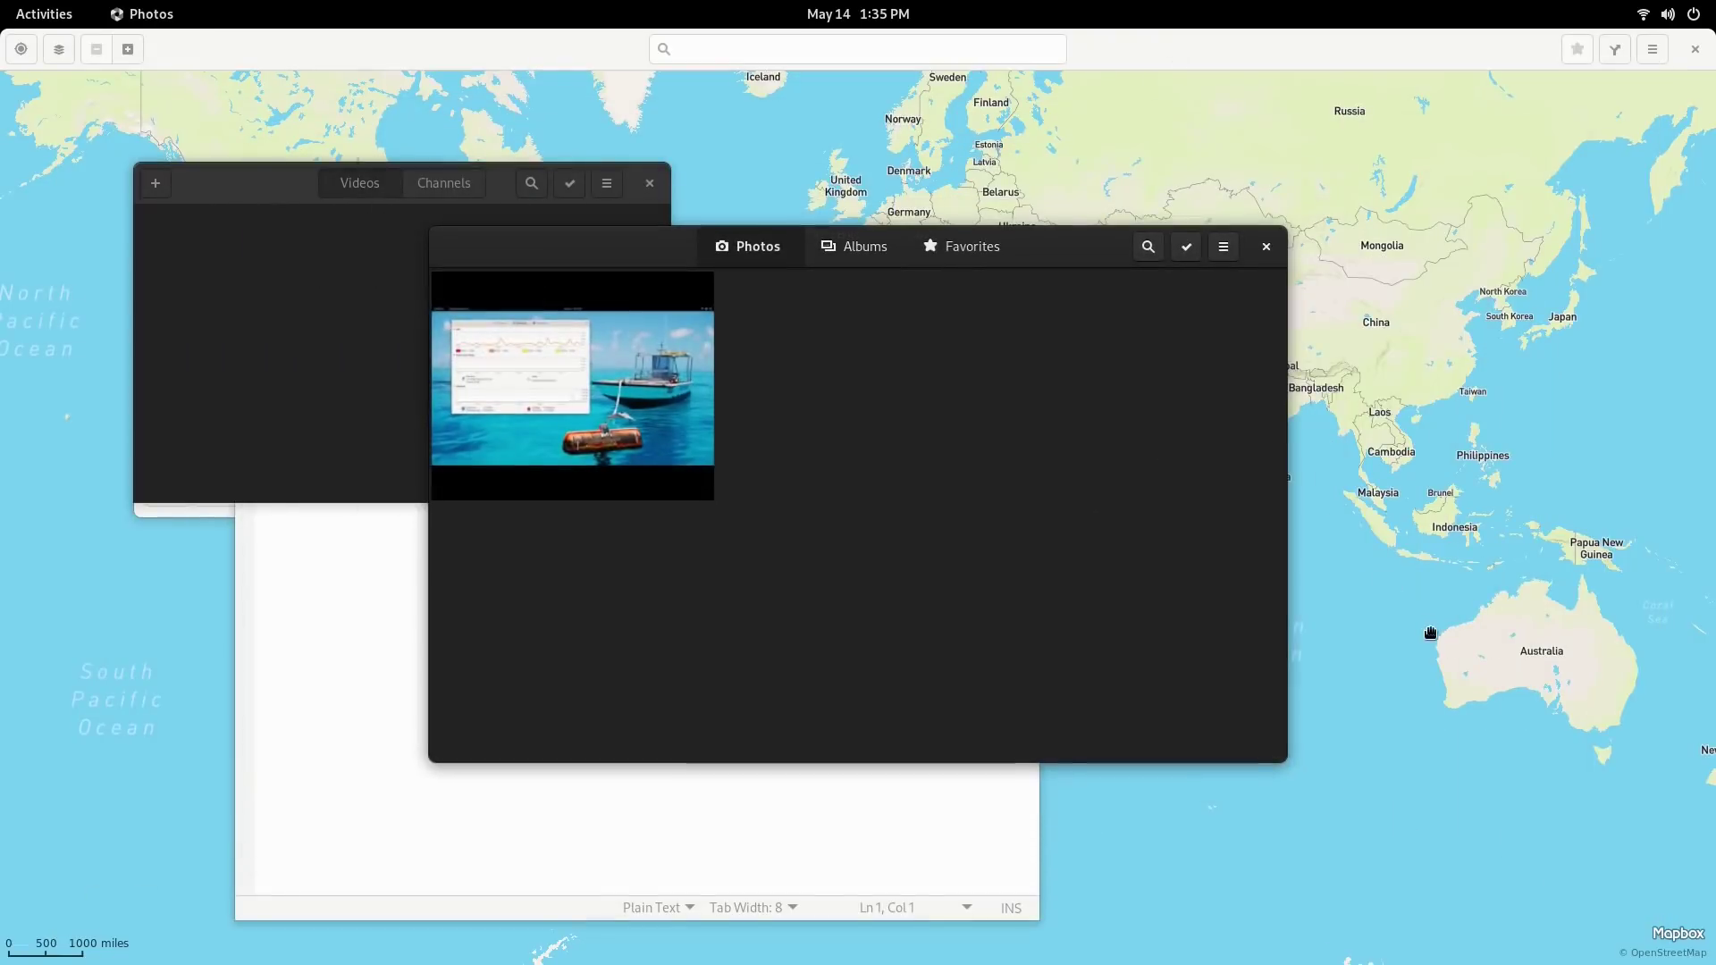
key(super)
key(super)
double_click(1221, 68)
Launch Settings from the application grid
key(super)
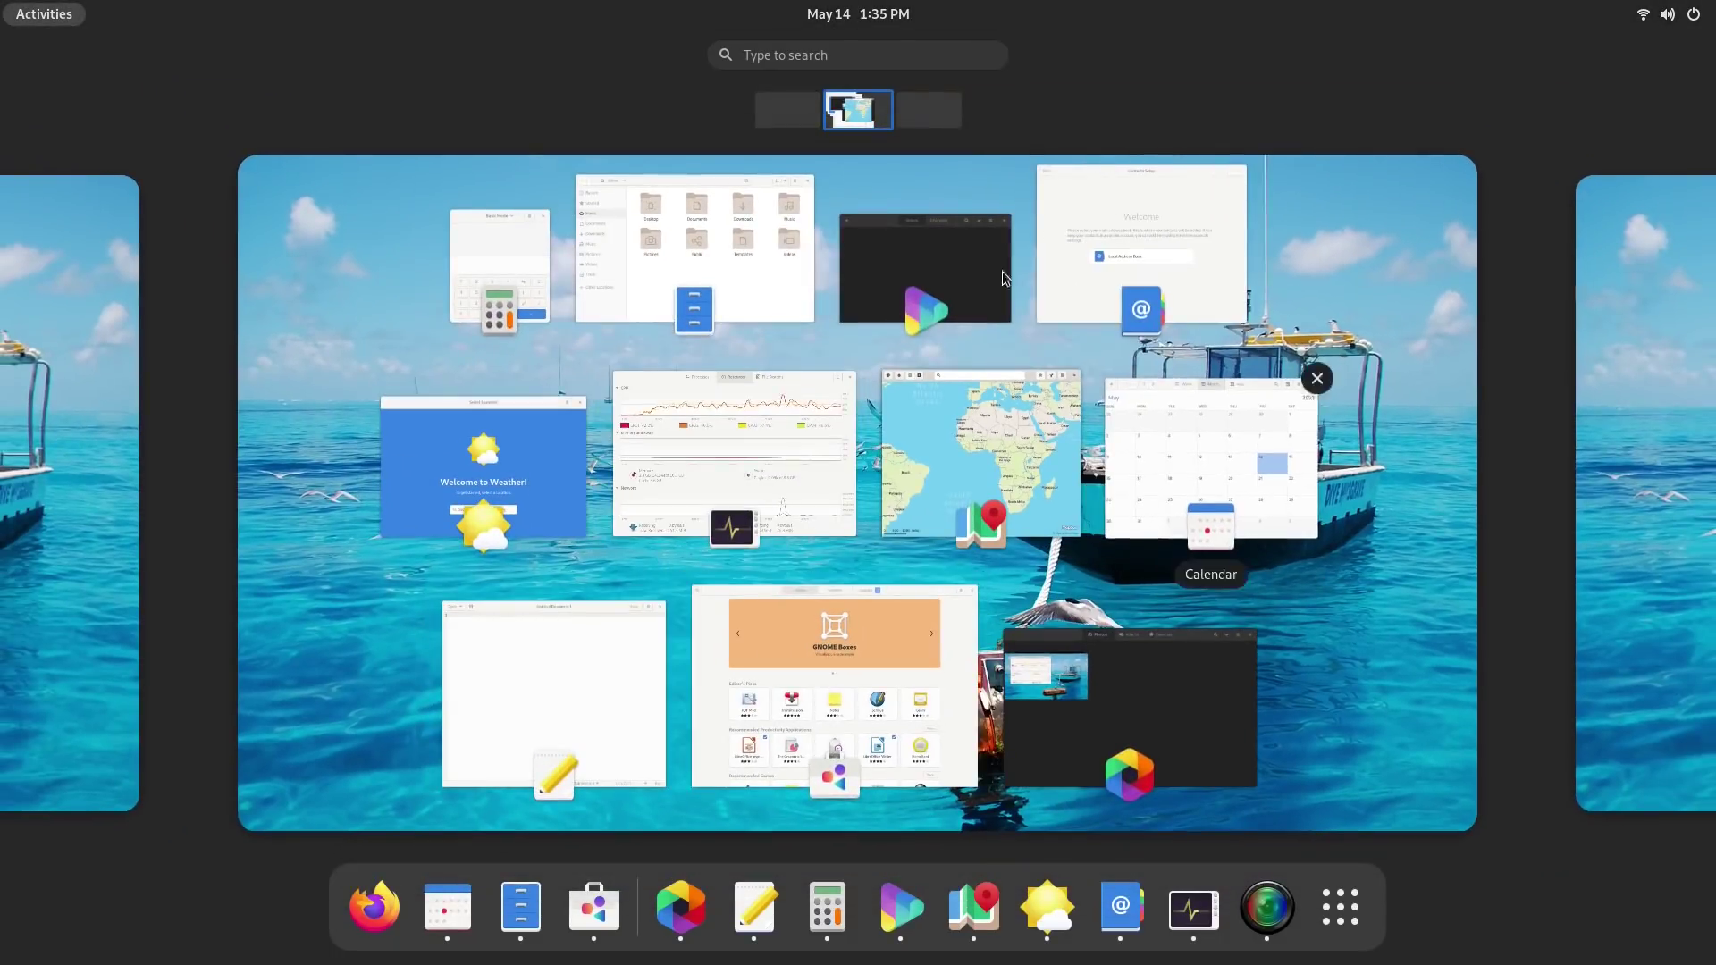
click(1356, 900)
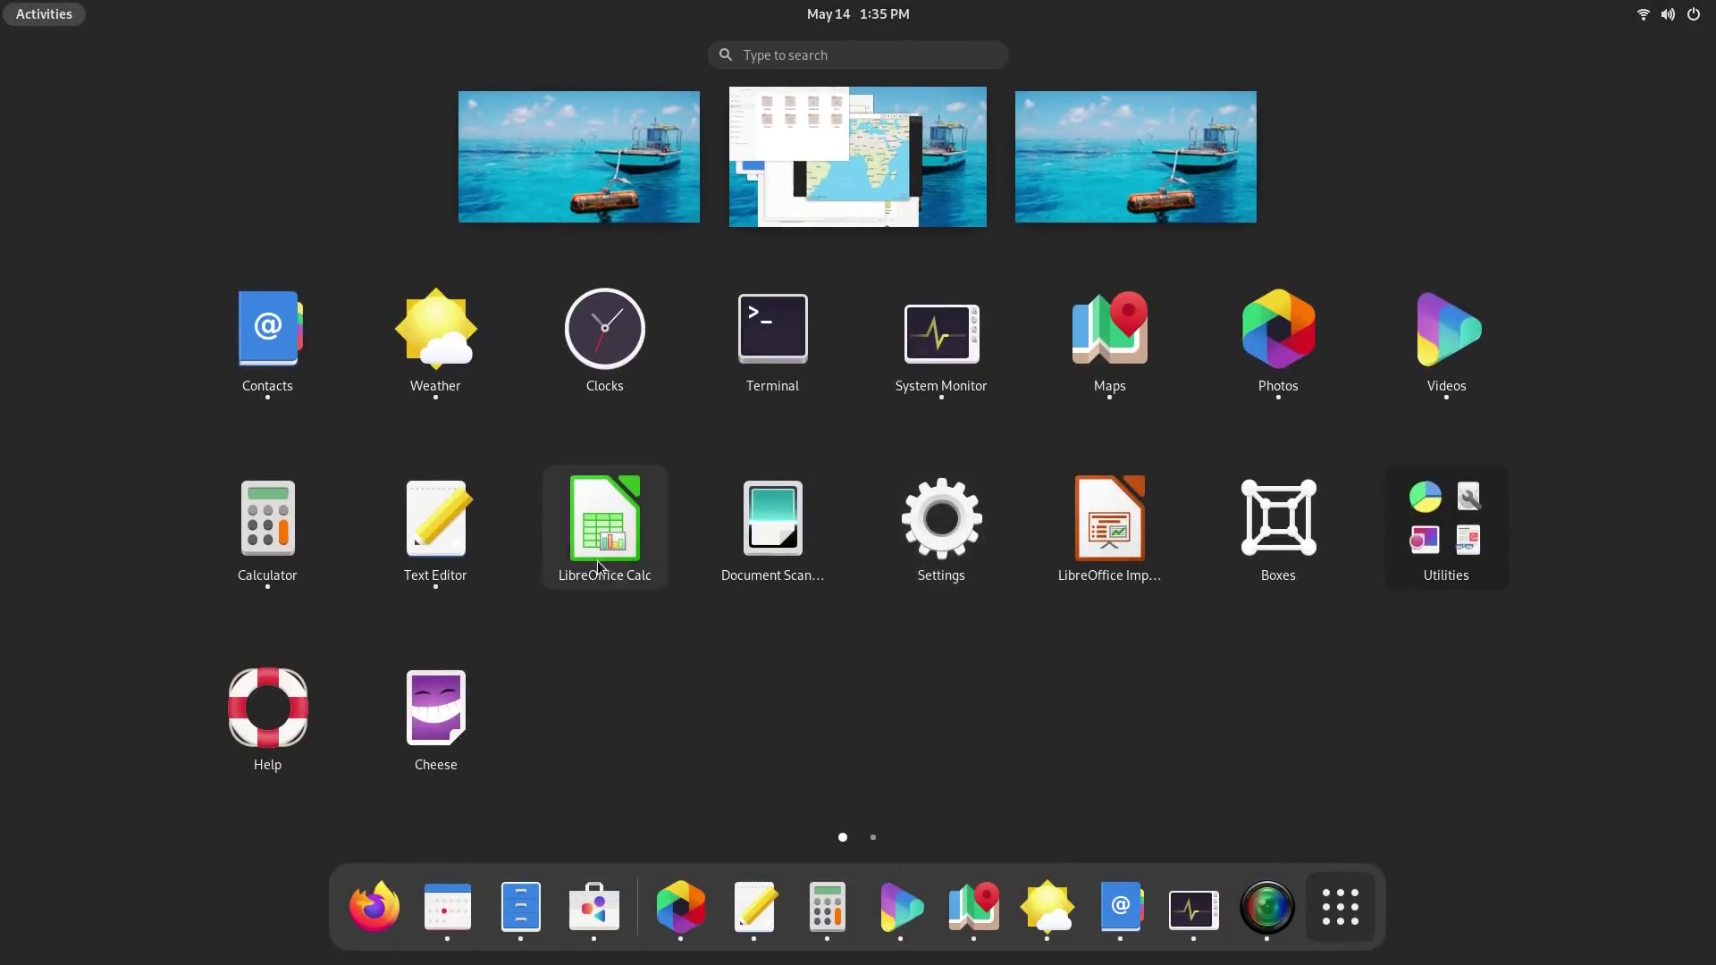
key(super)
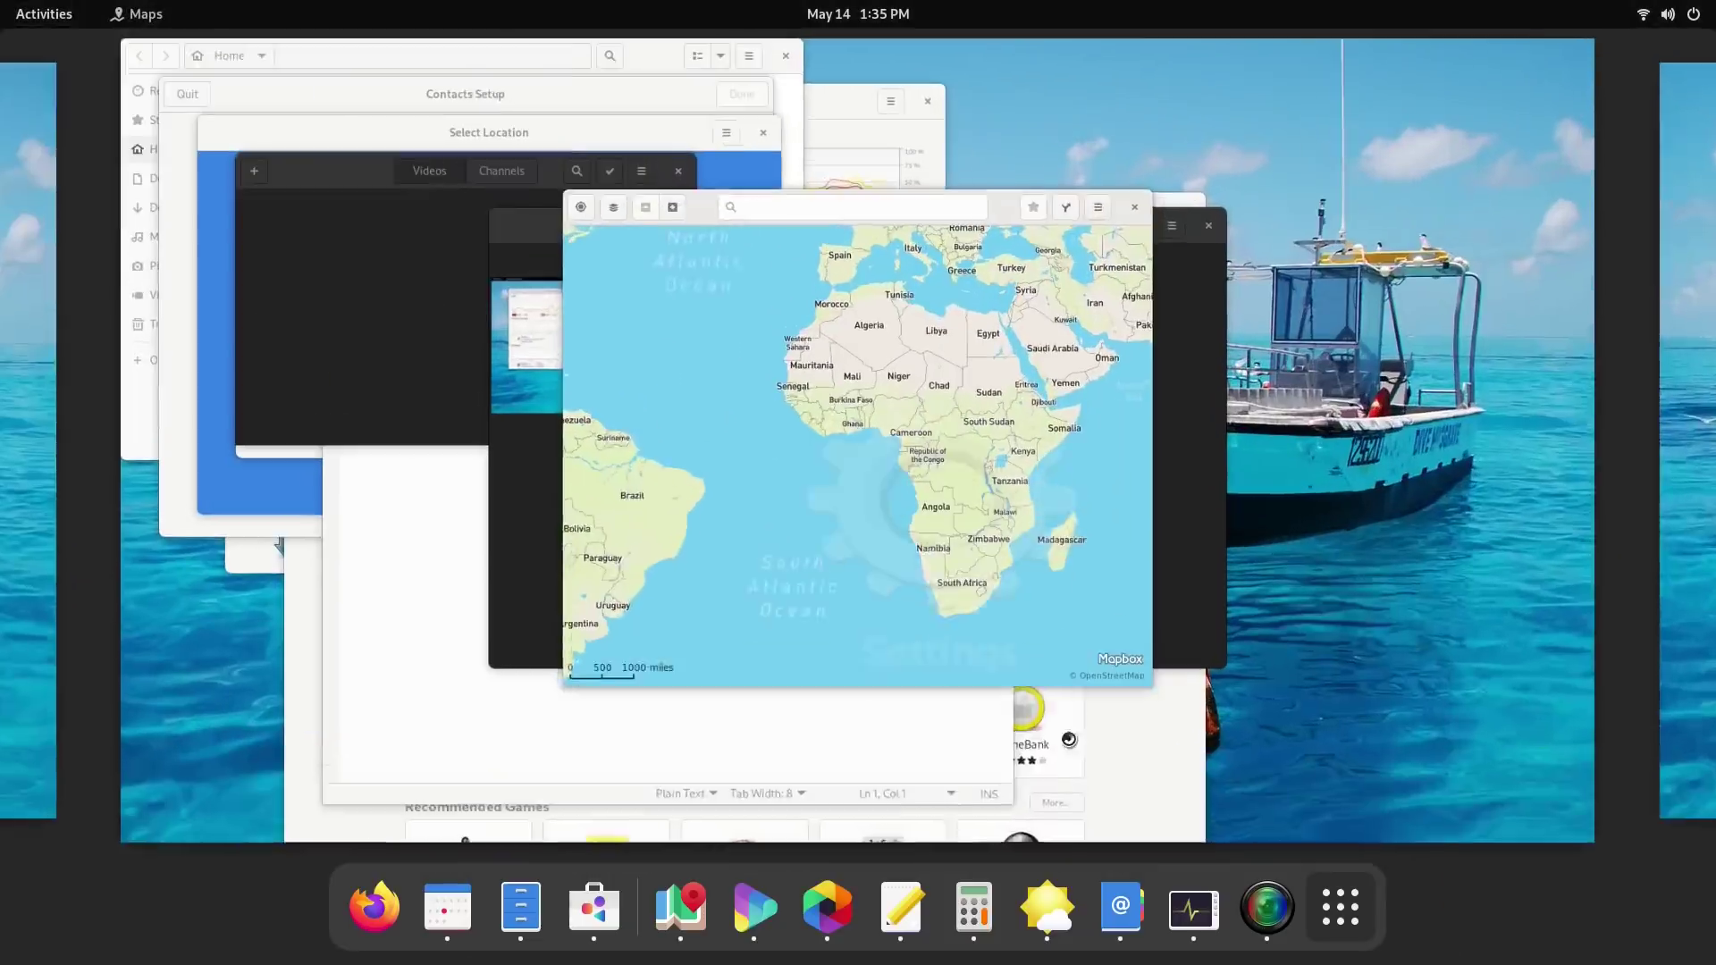
Launch Boxes from the application grid, page through its Welcome Tutorial, close it and restore the maximized window to its smaller size
key(super)
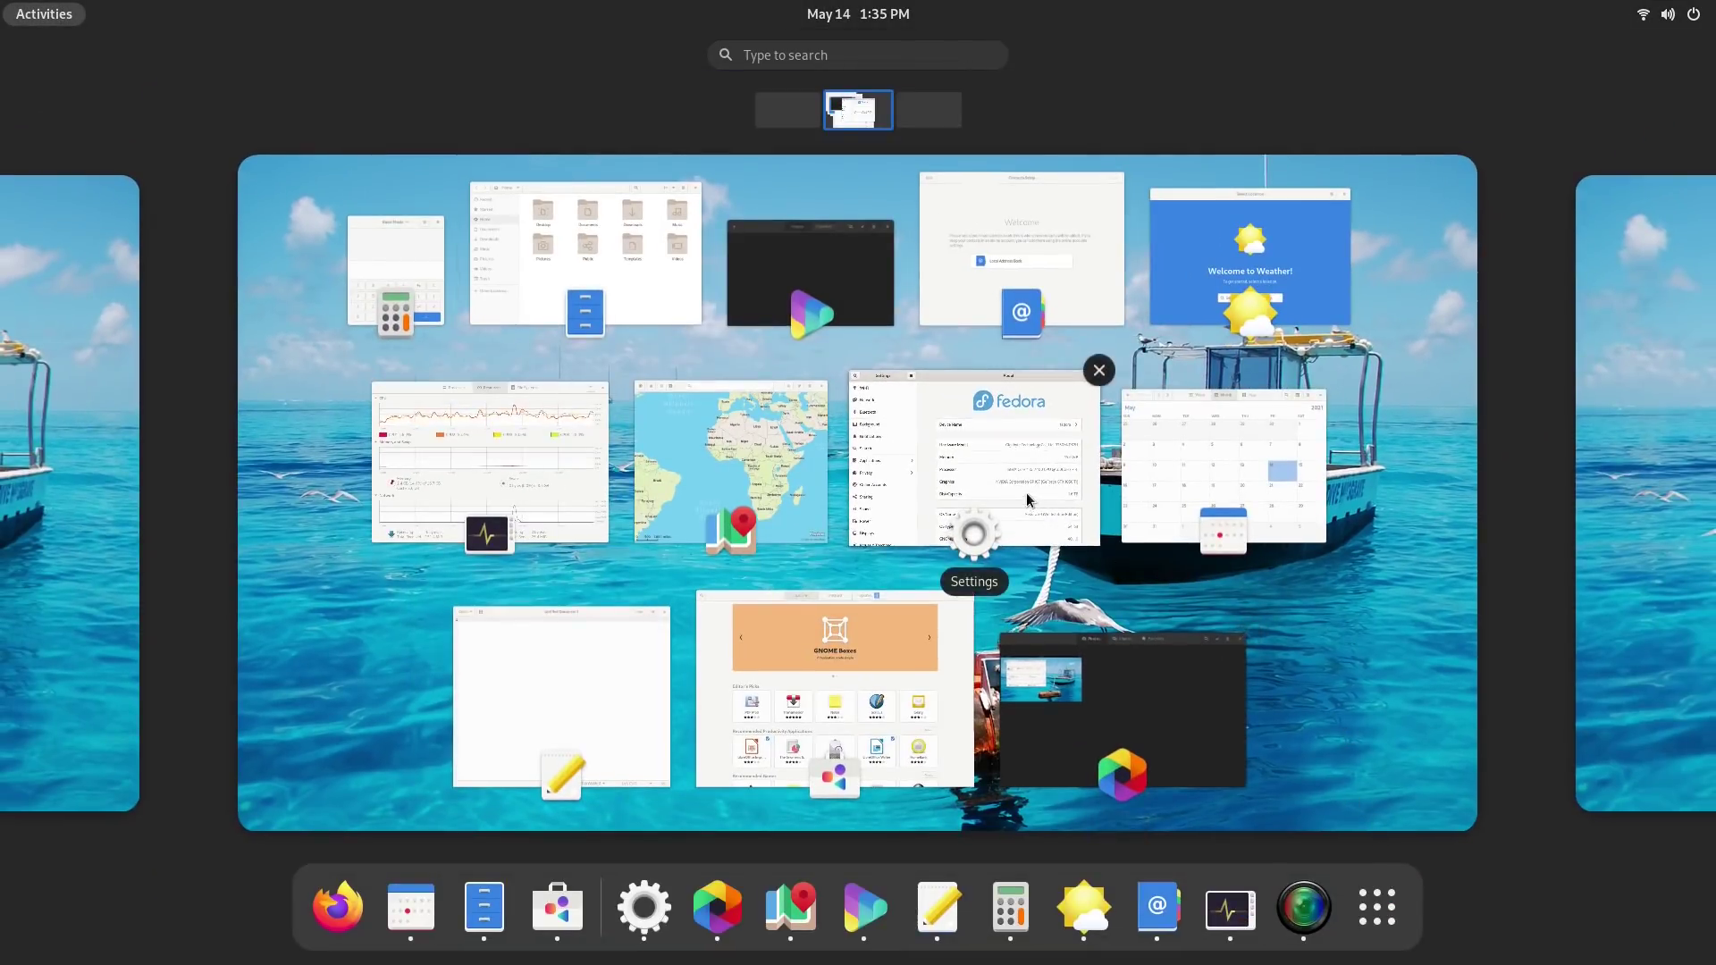
click(1377, 907)
click(1226, 540)
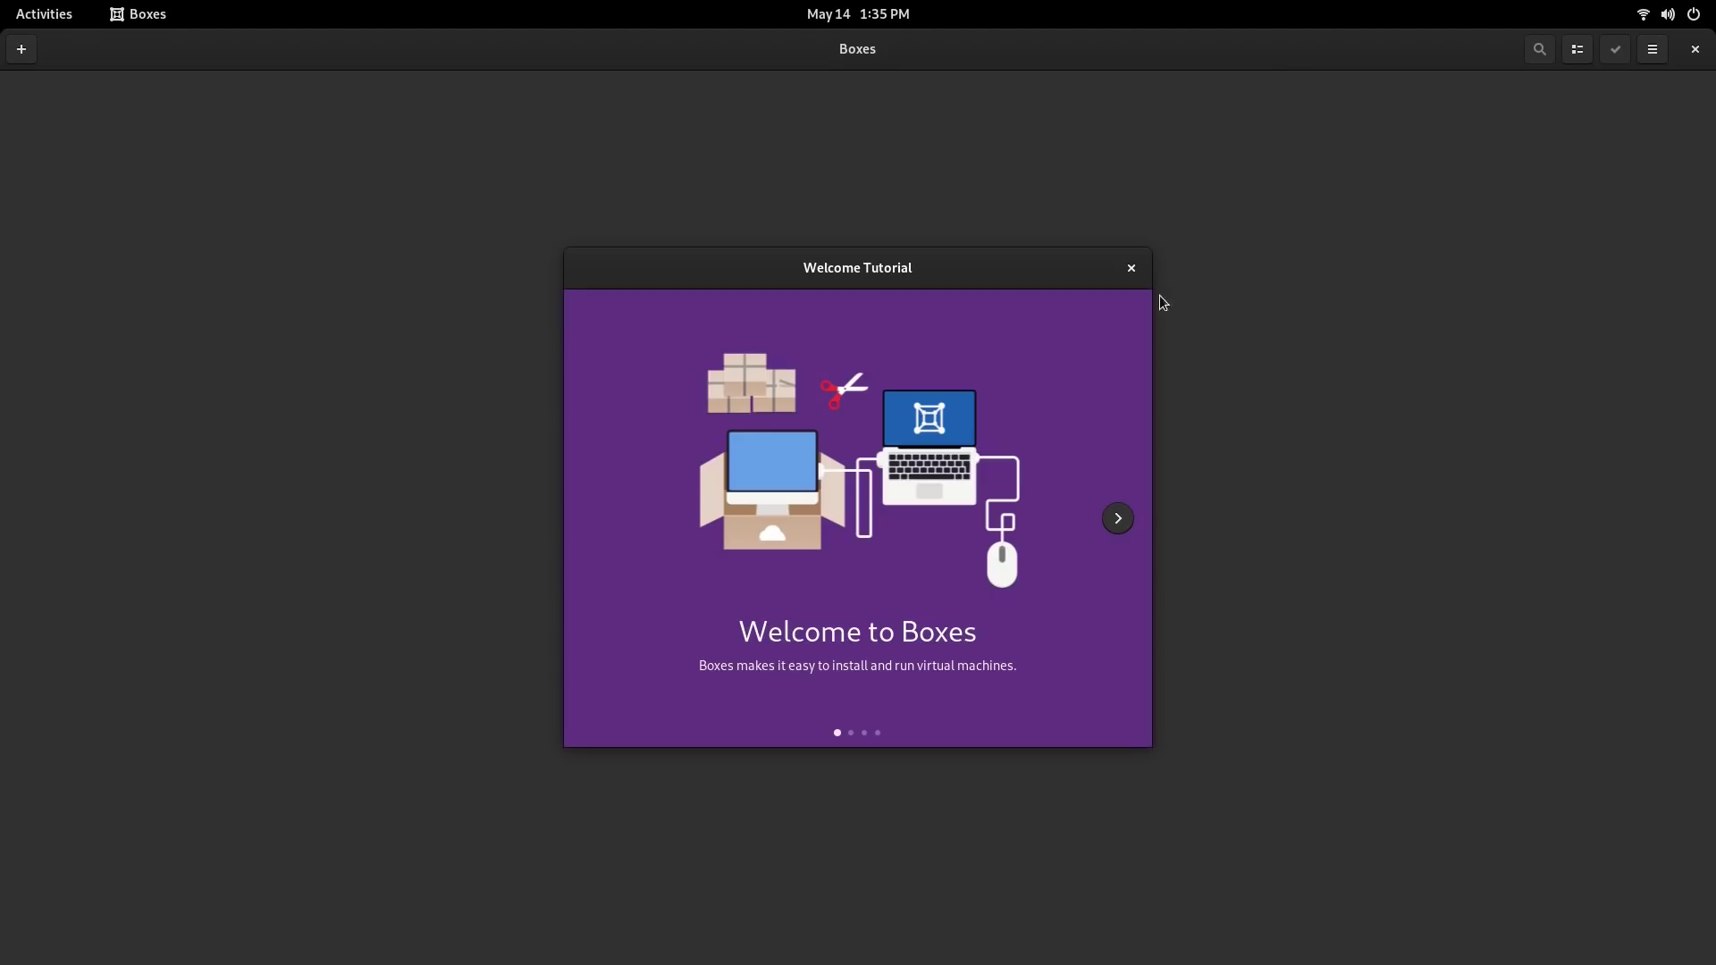
click(1119, 522)
click(1119, 522)
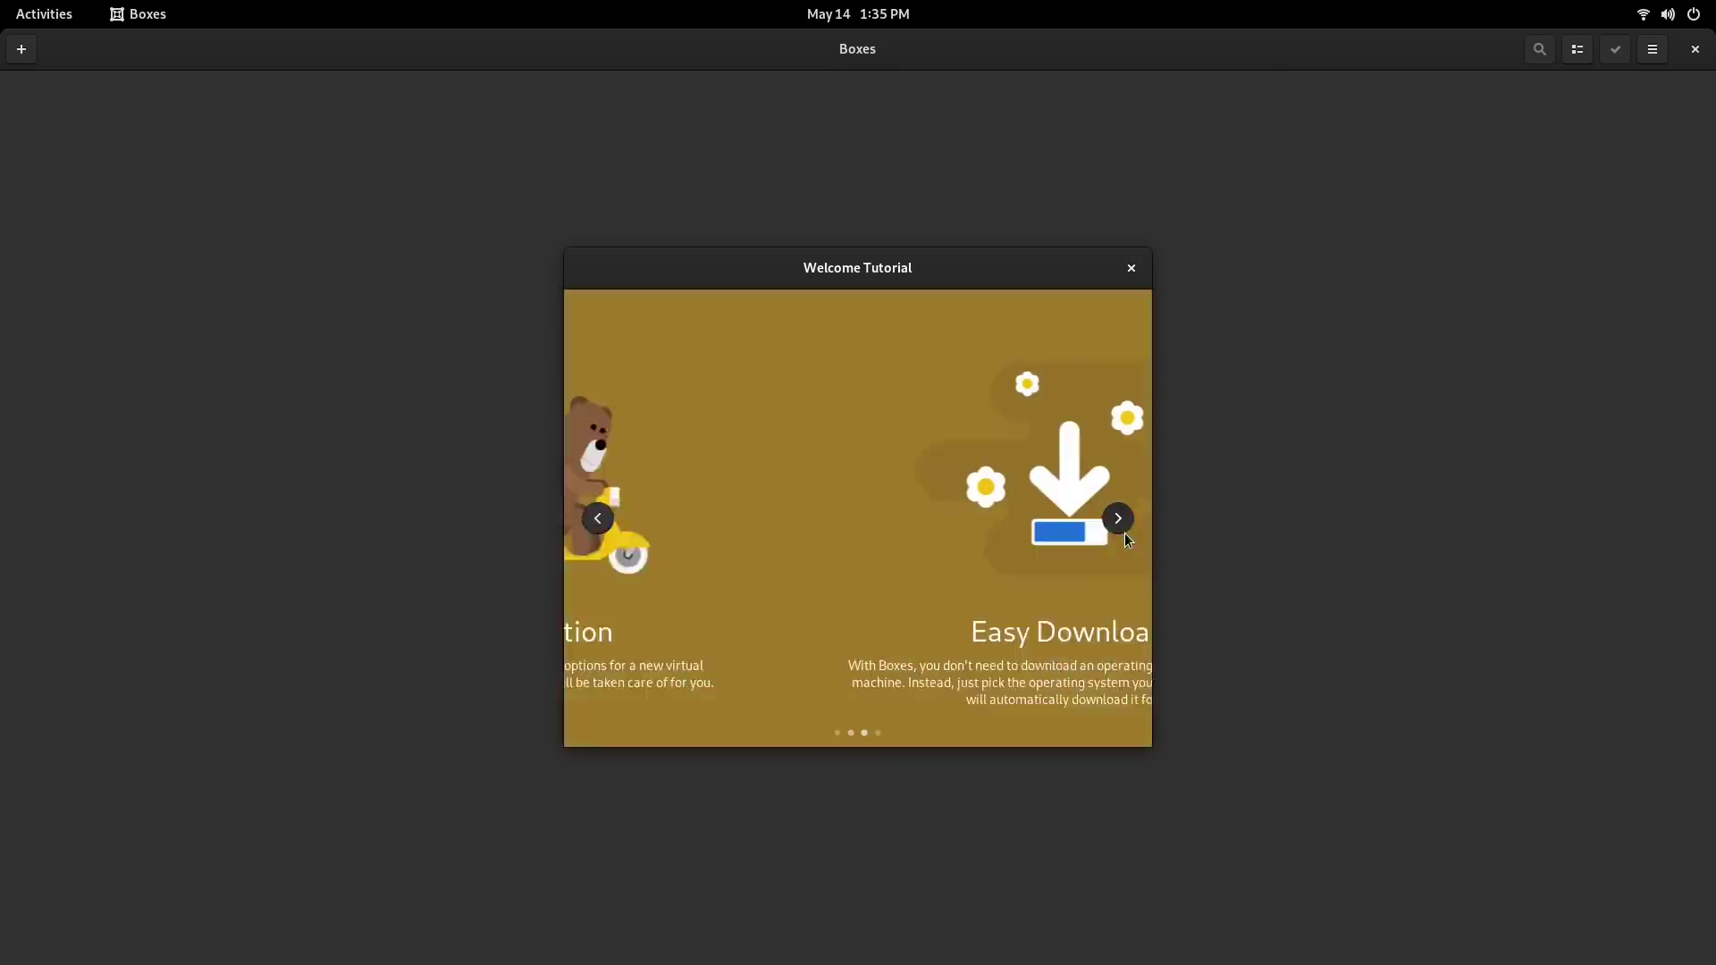
click(1130, 270)
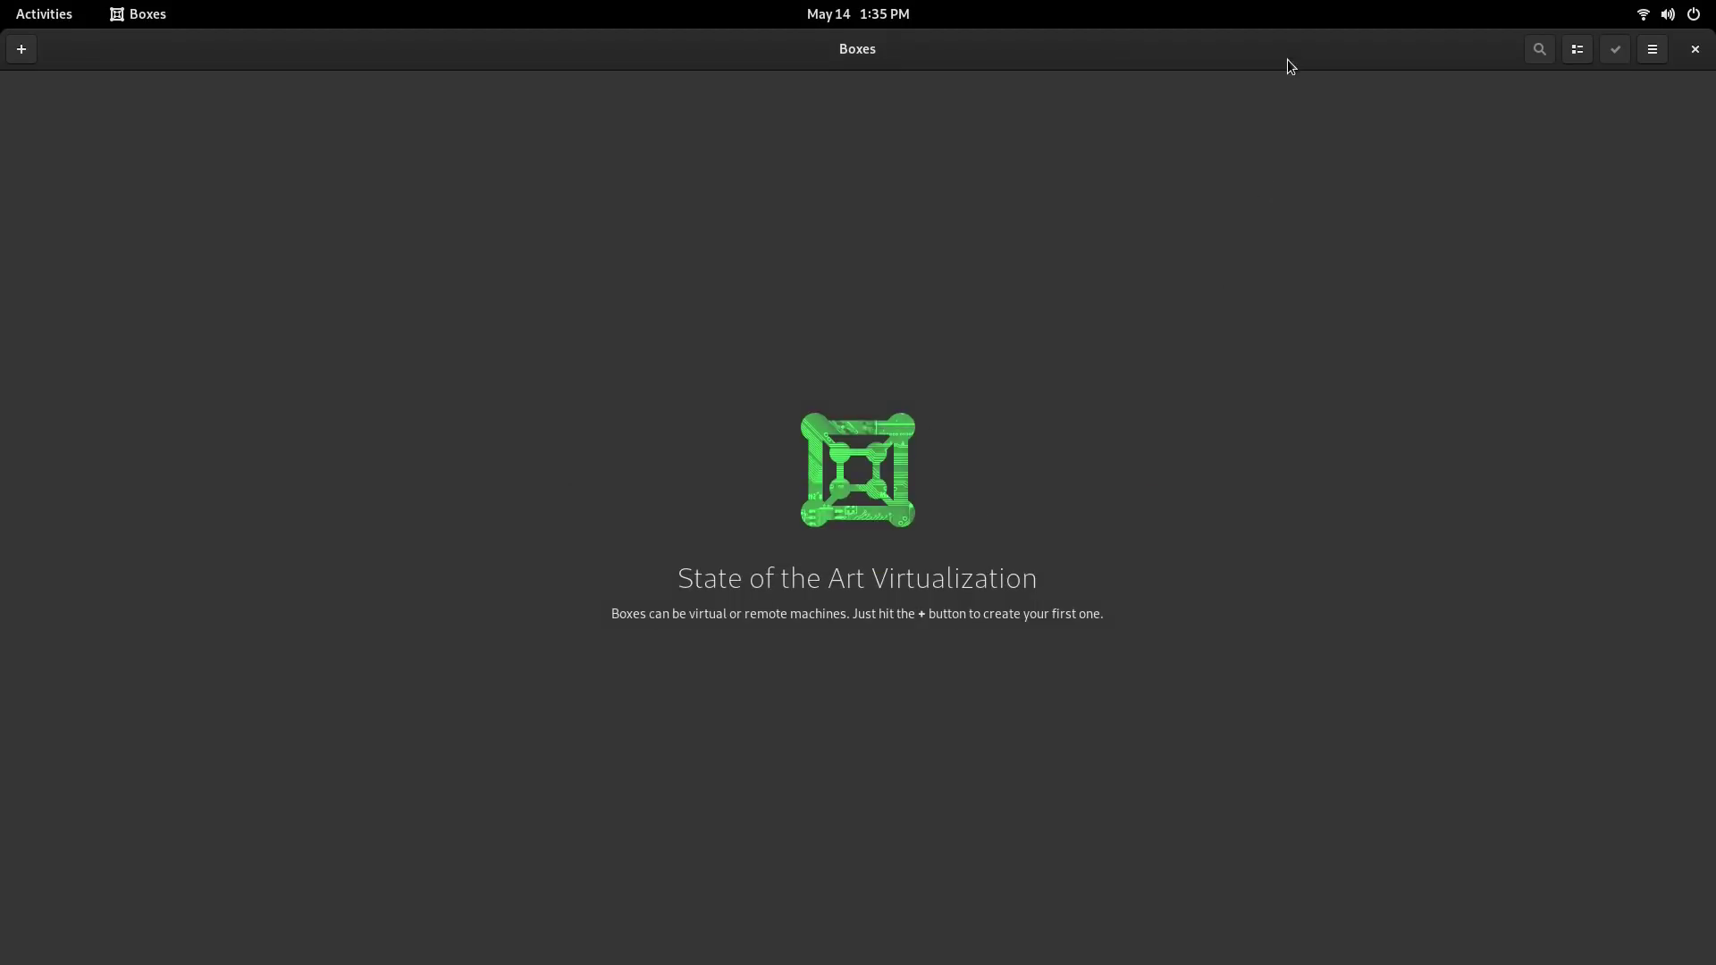
double_click(1288, 59)
Open the Utilities folder in the application grid and launch Disks from it
key(super)
click(1396, 909)
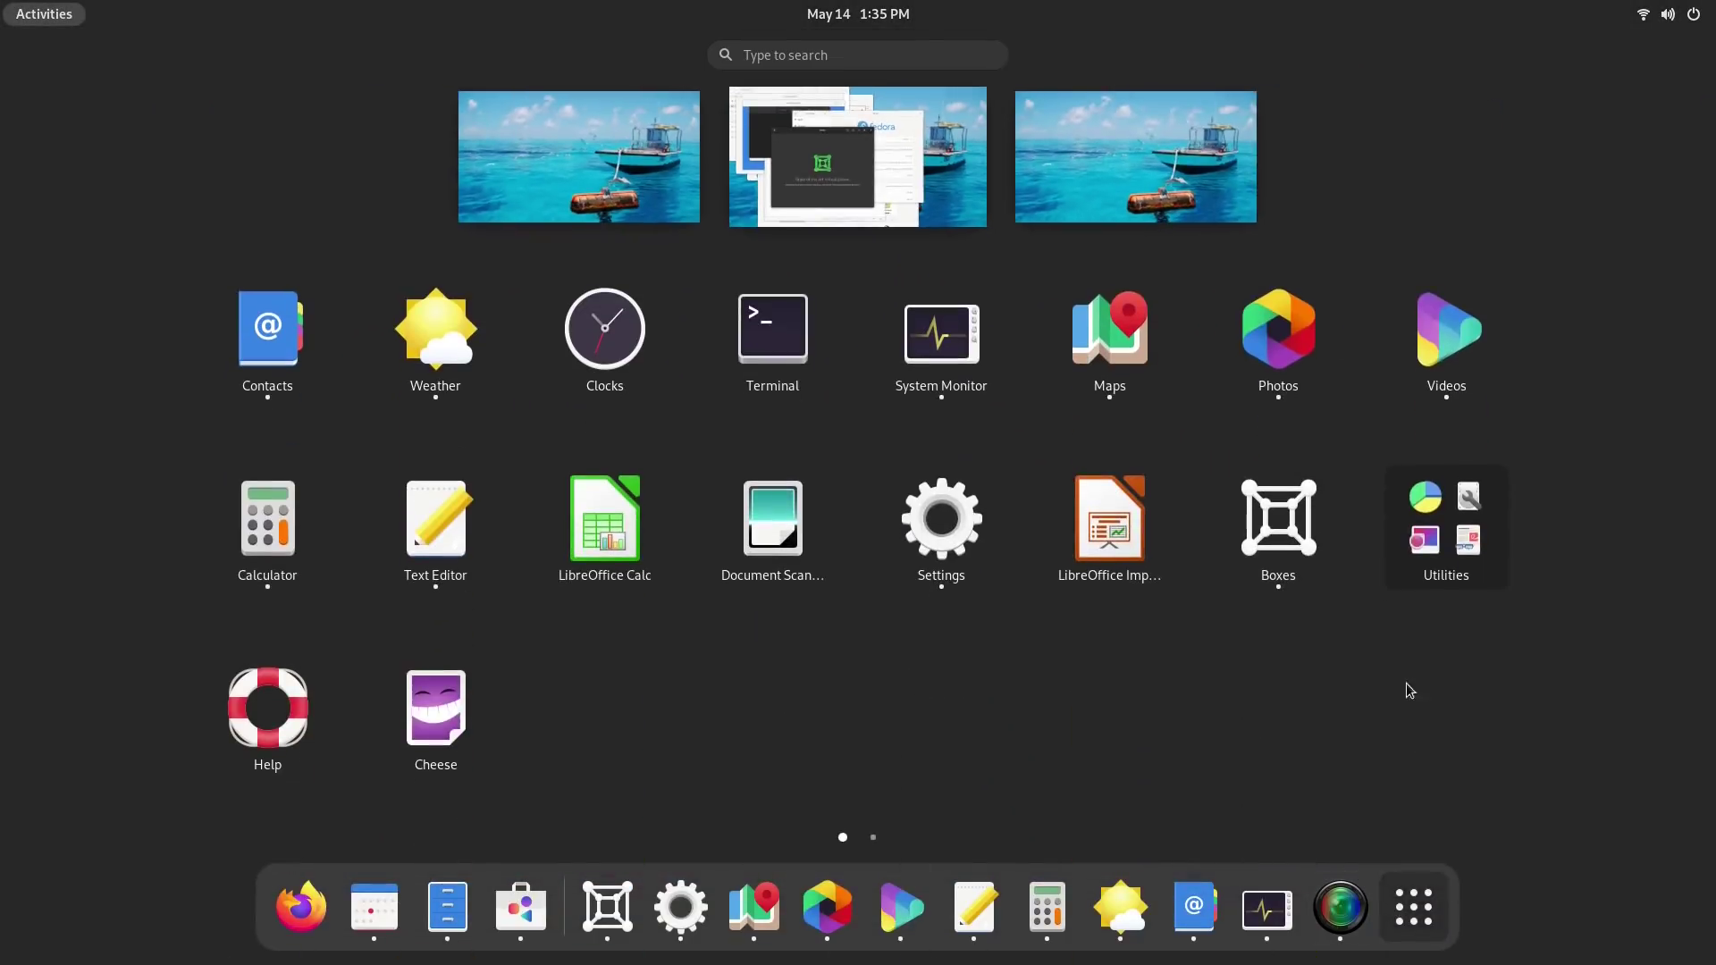
click(1416, 555)
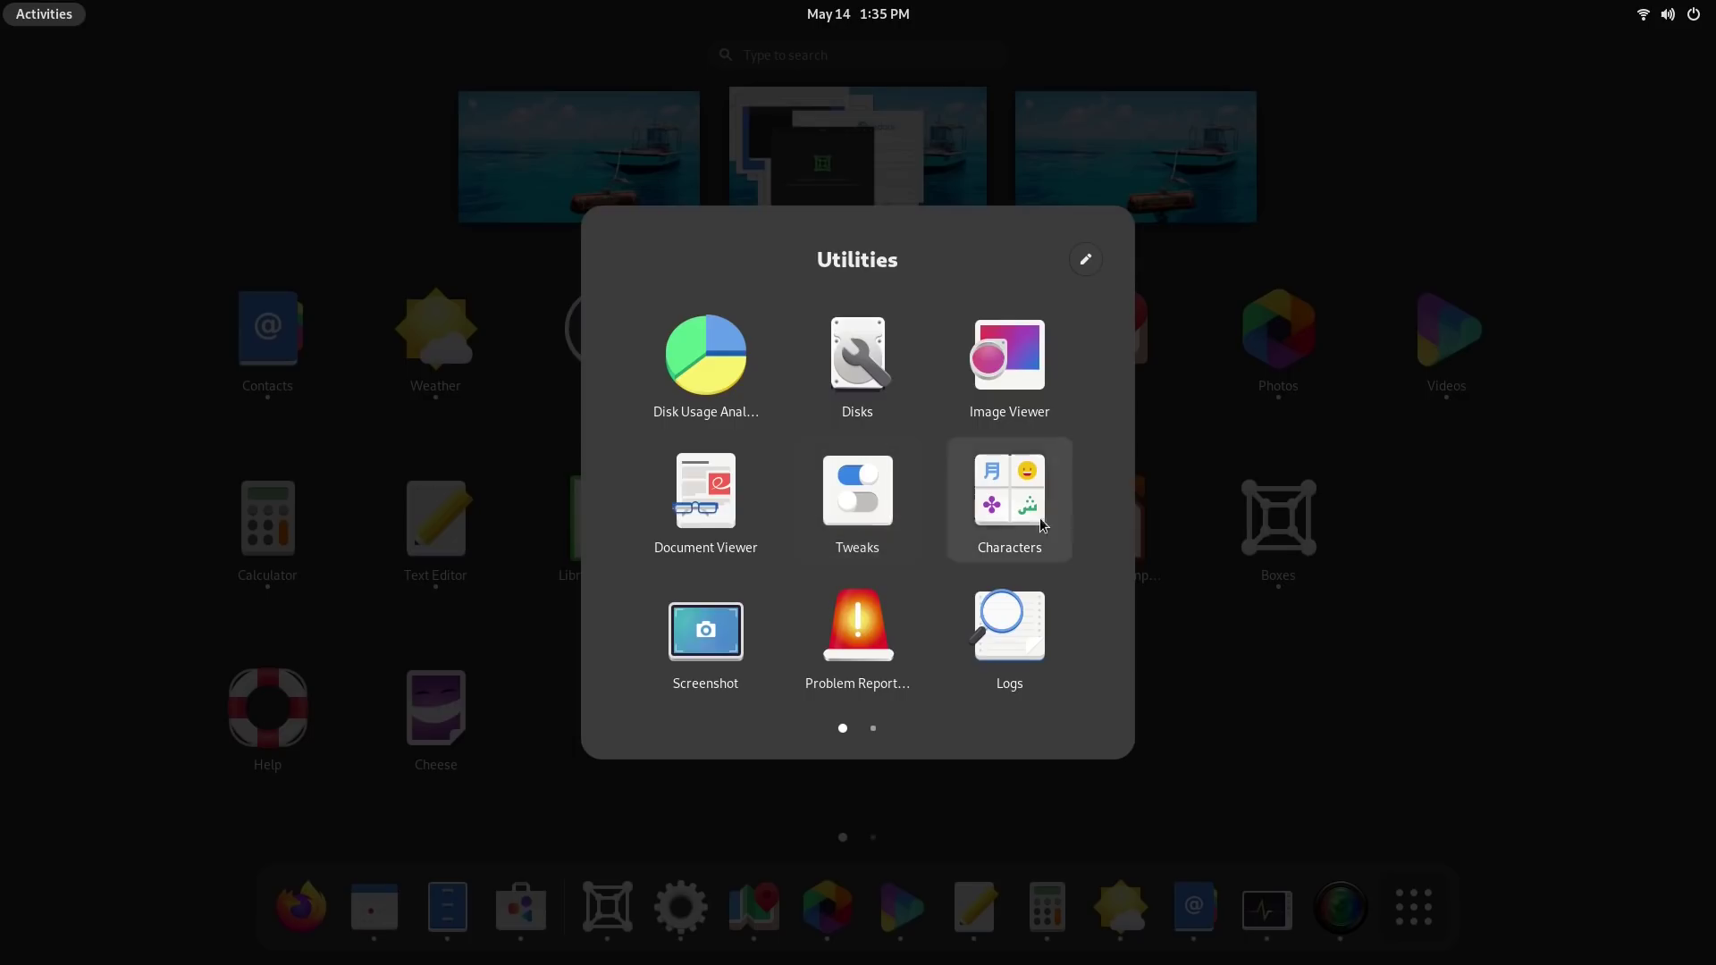
scroll(983, 537, down, 1)
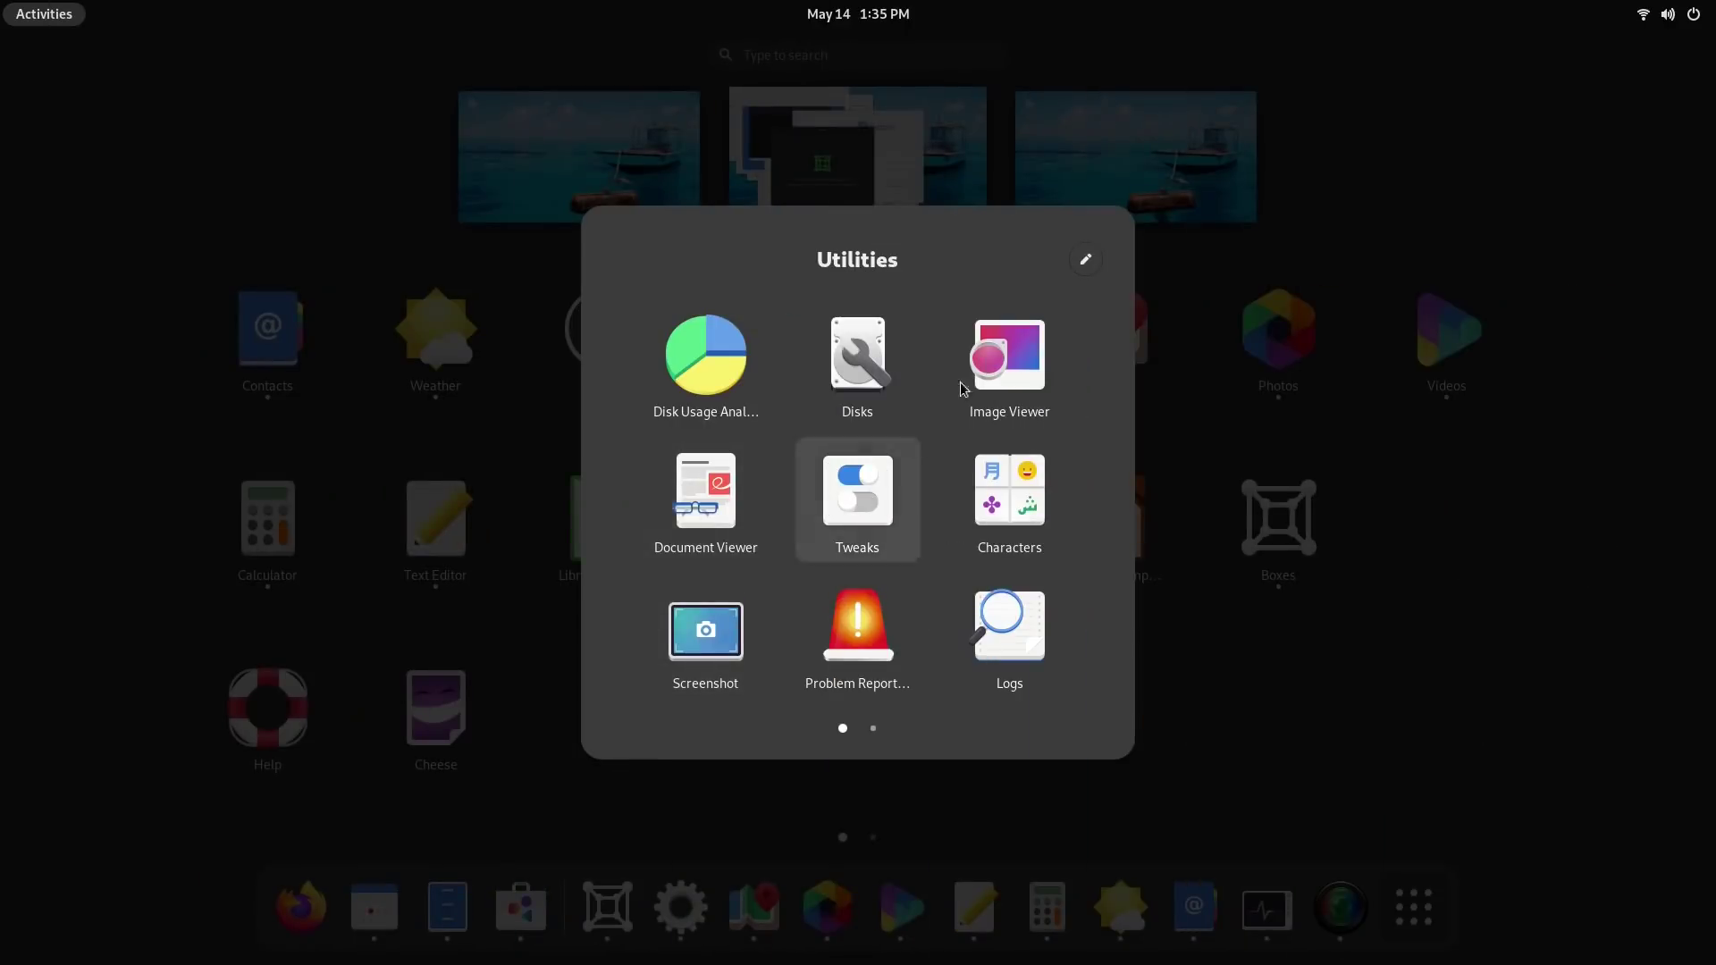
click(911, 422)
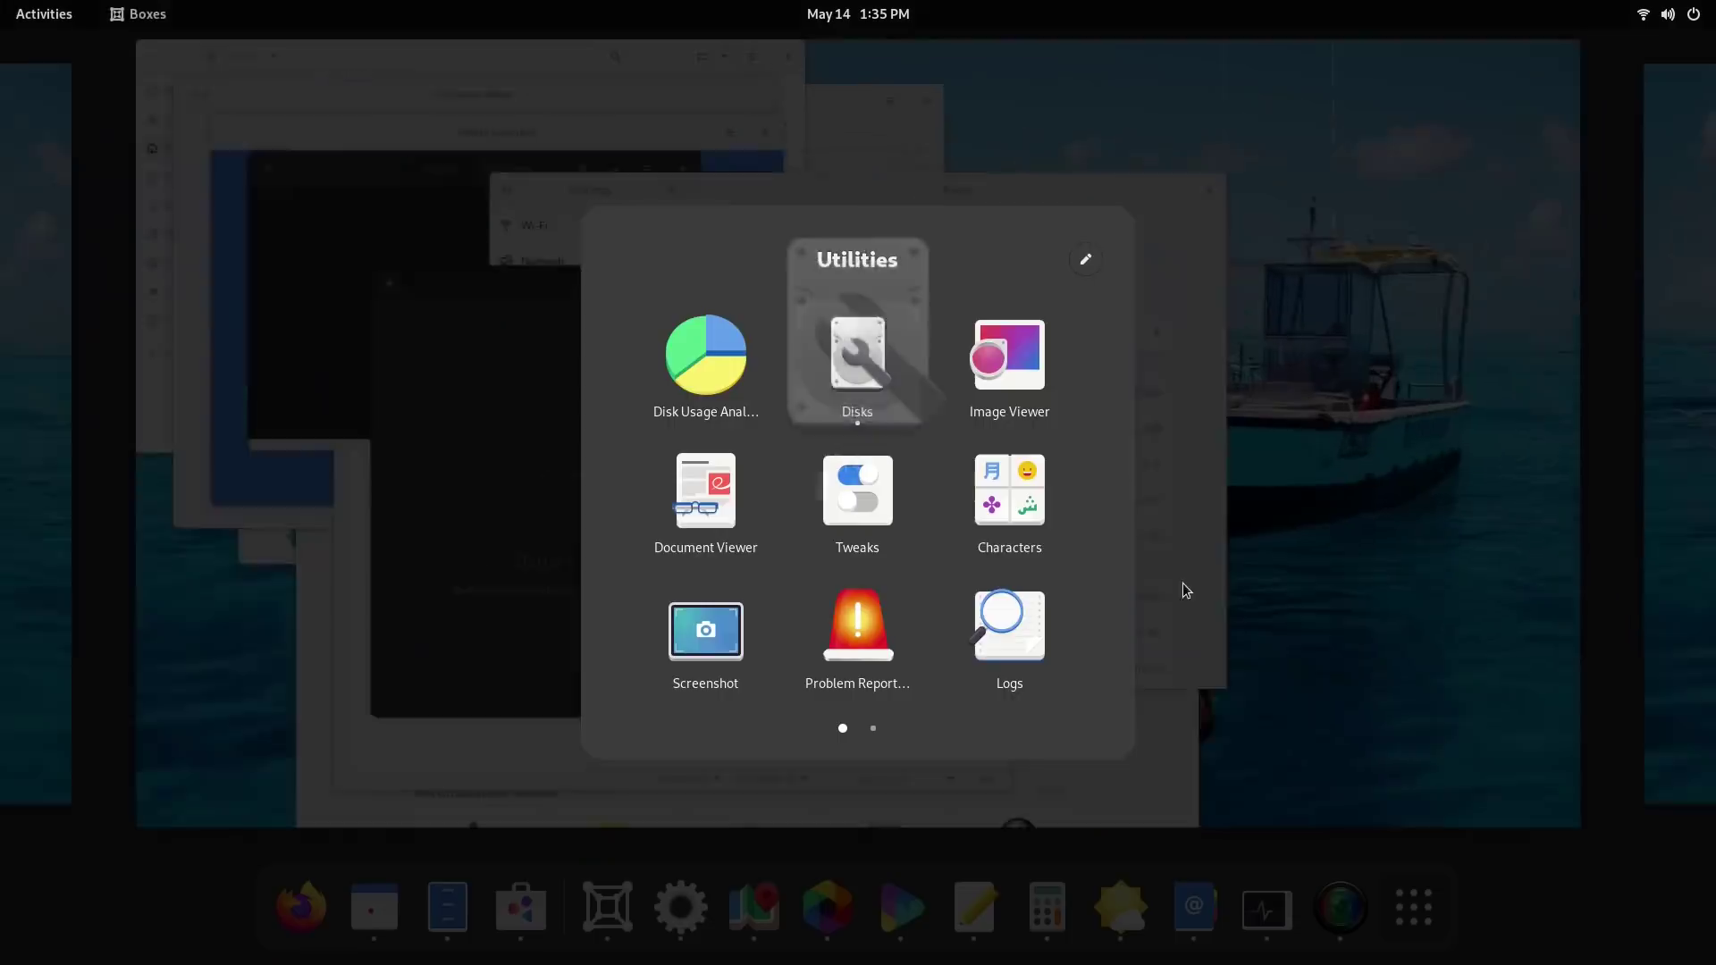
Bring the System Monitor window forward and move it towards the middle of the desktop
key(super)
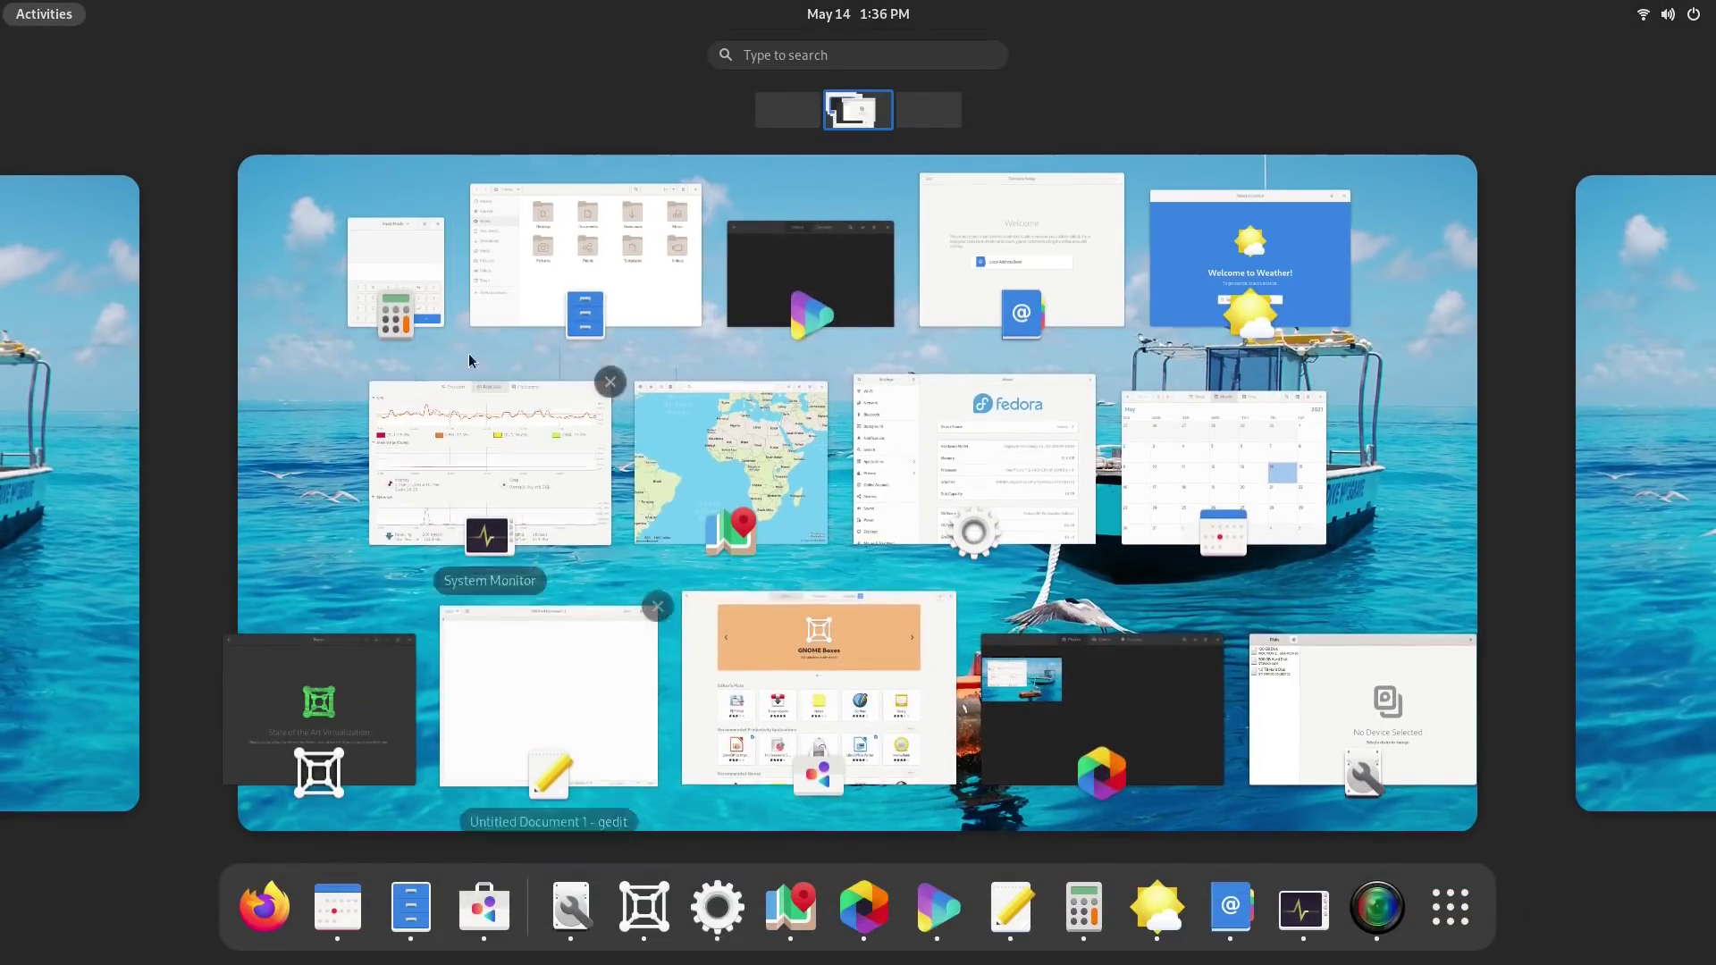
click(498, 511)
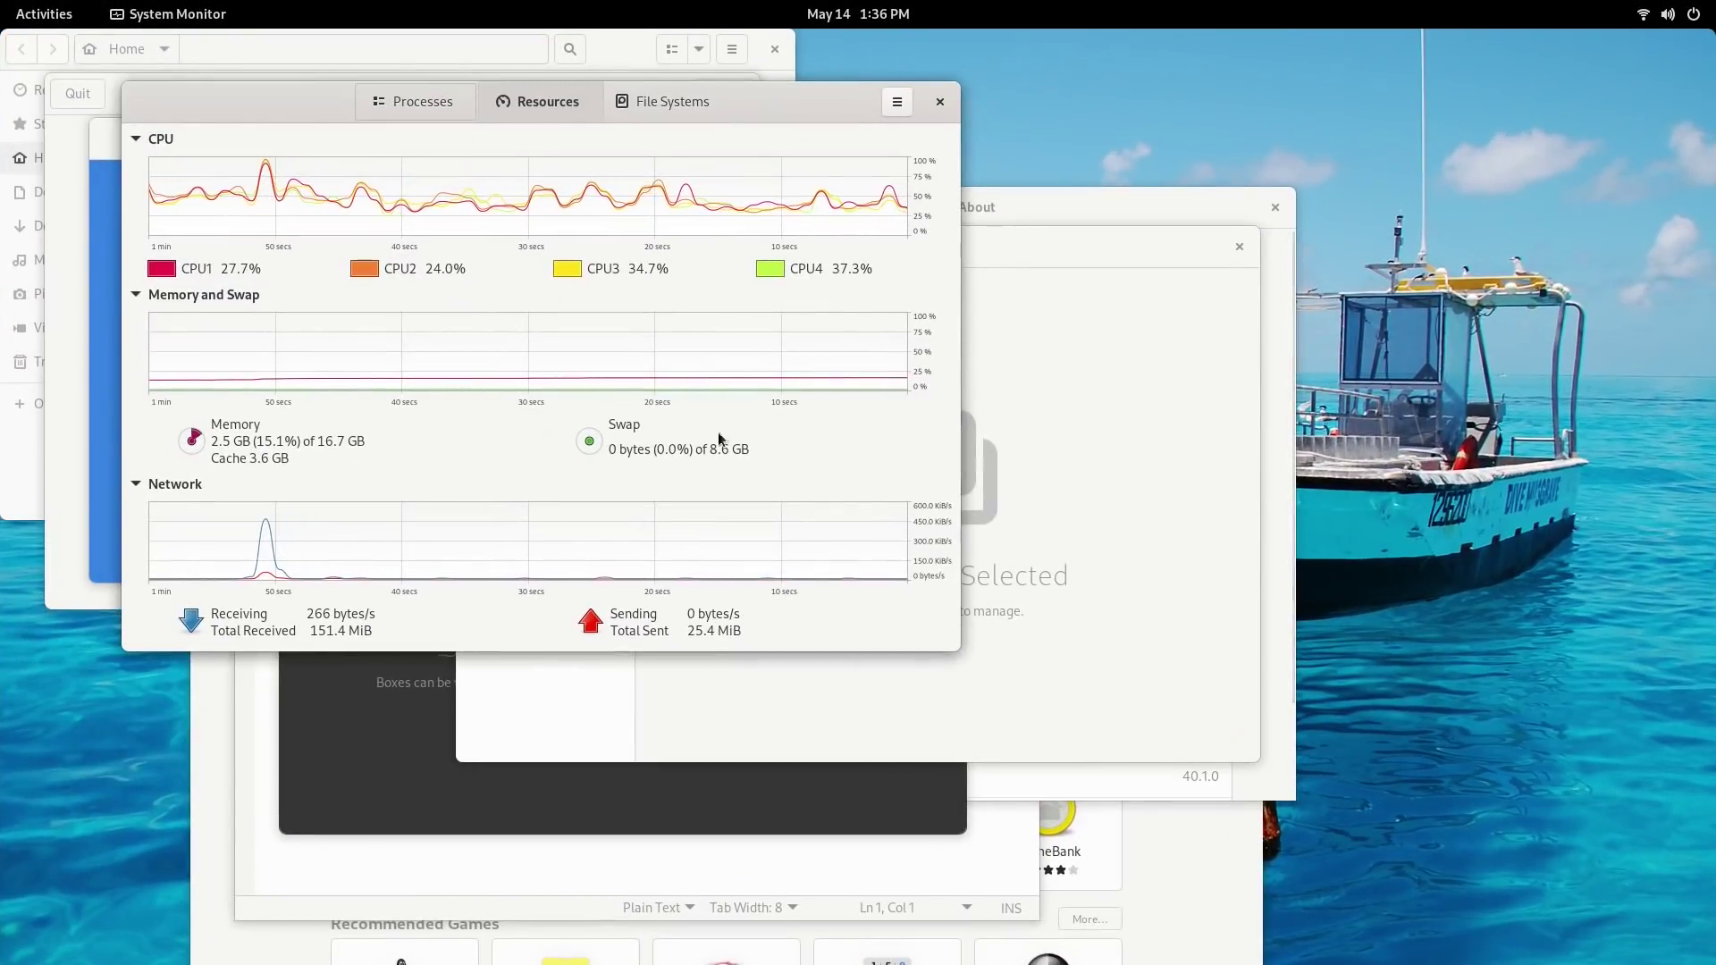
drag(801, 110, 1041, 139)
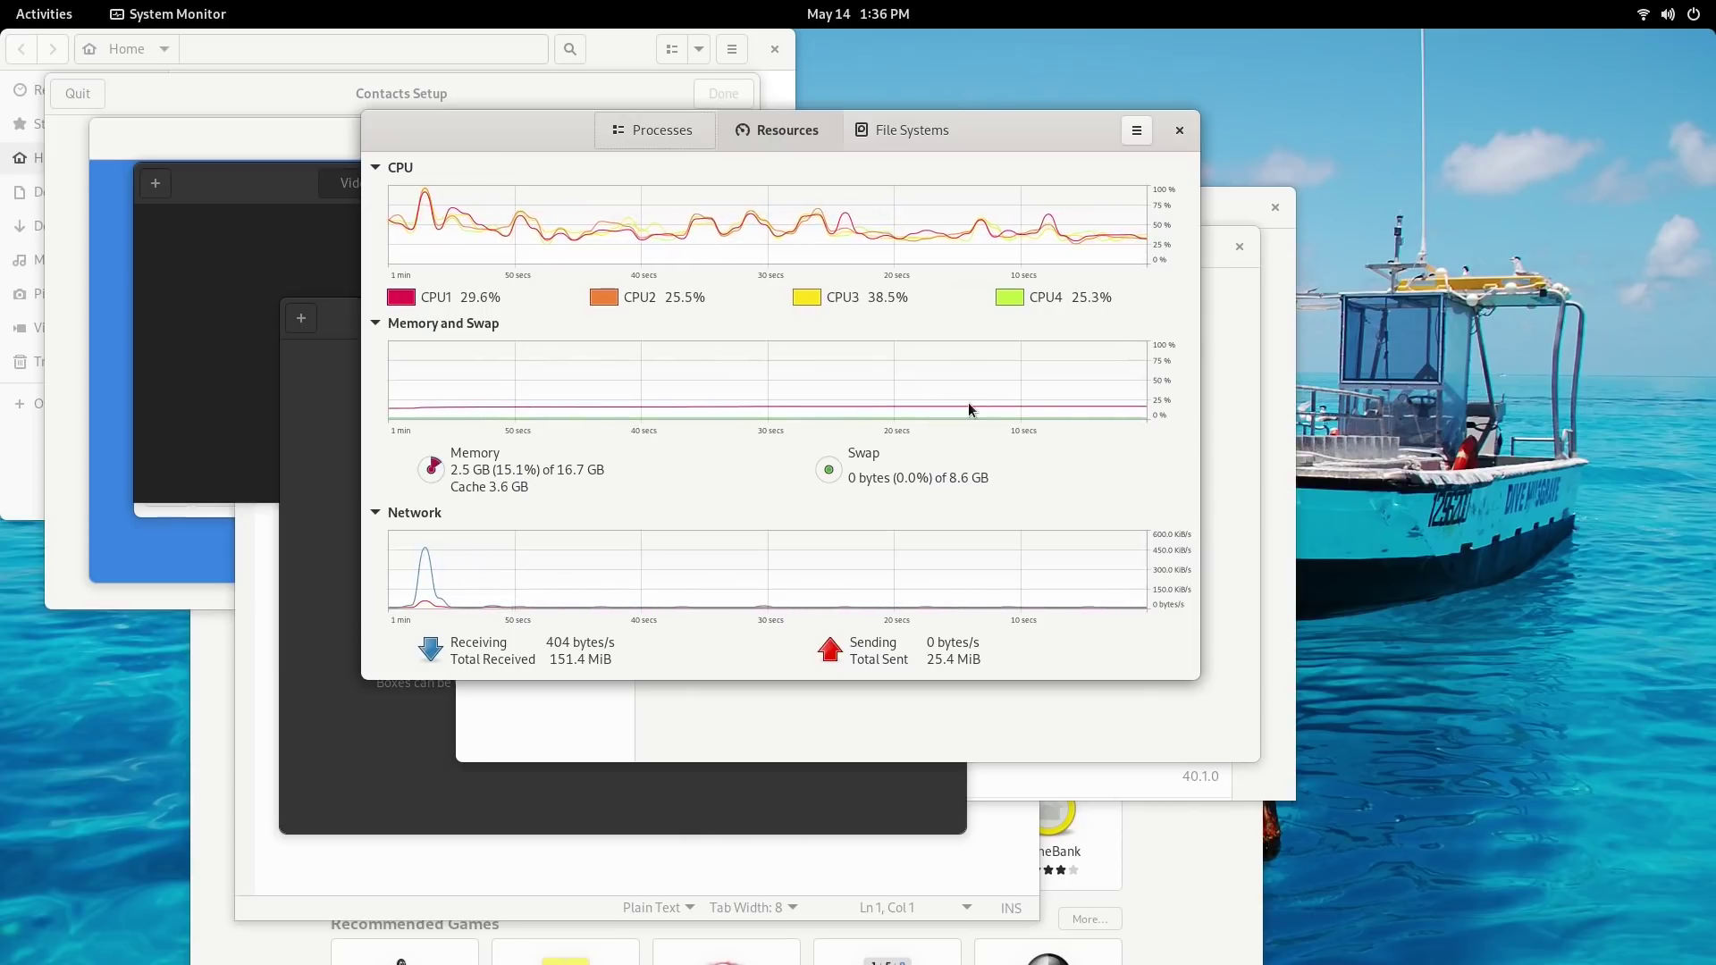
Close the Calculator, Files, Videos, Contacts, Weather, Calendar, Settings and Maps windows from the overview
key(super)
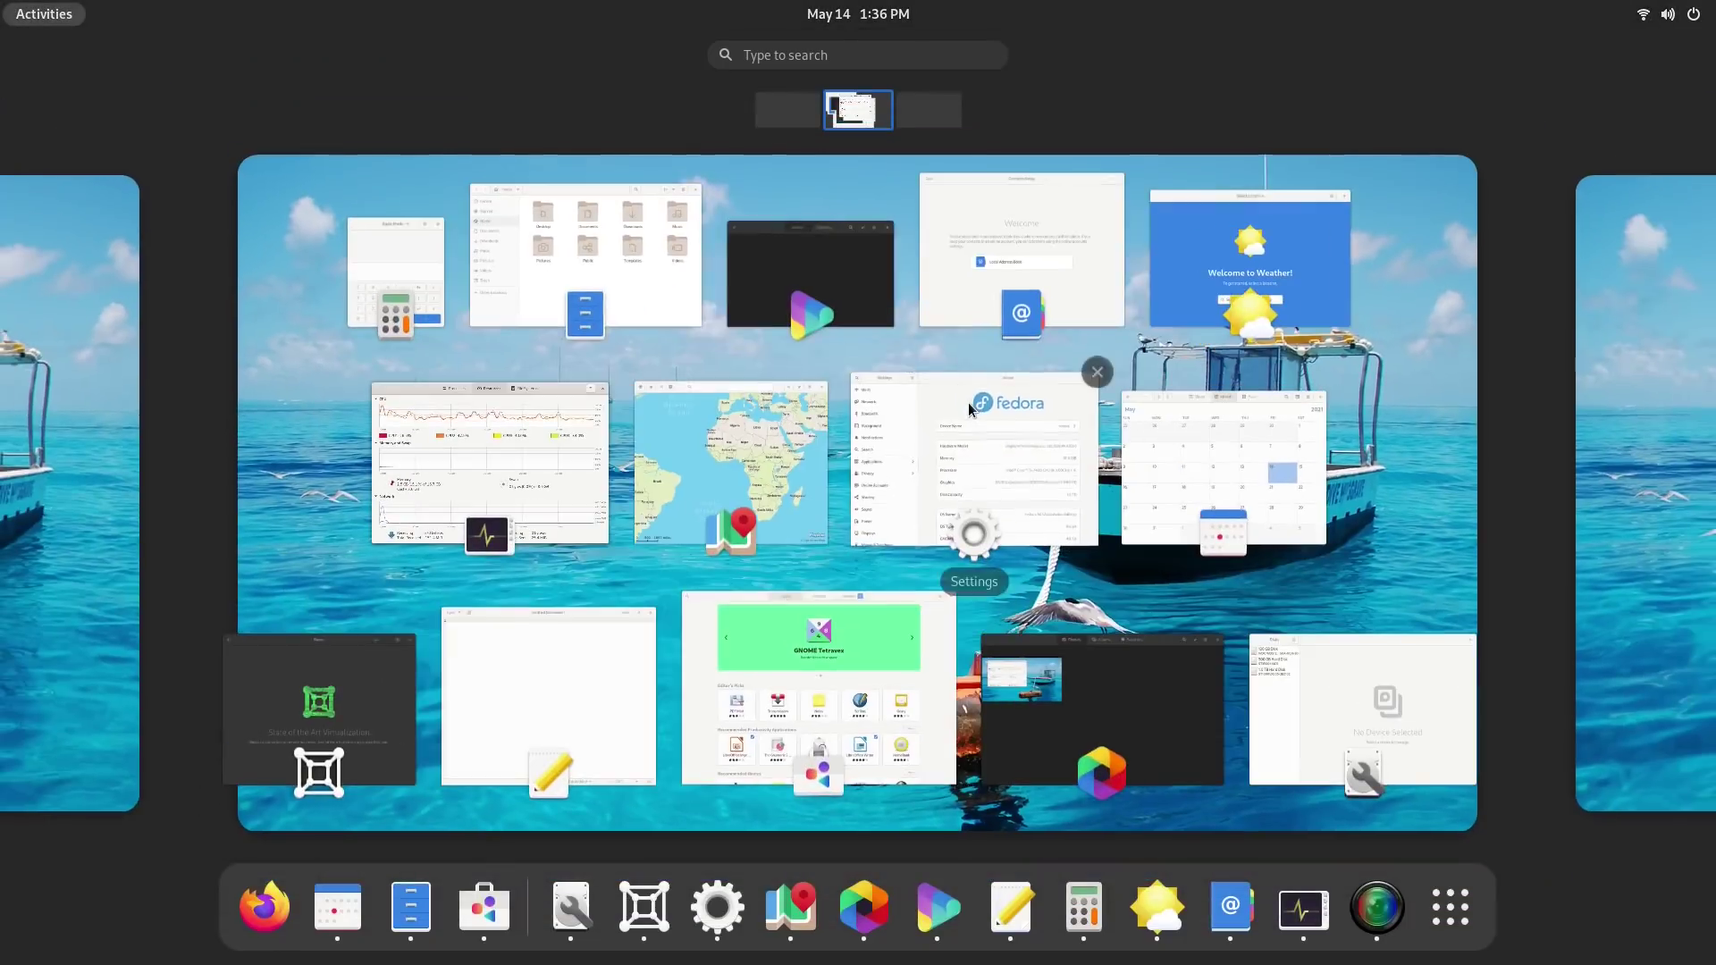
click(447, 219)
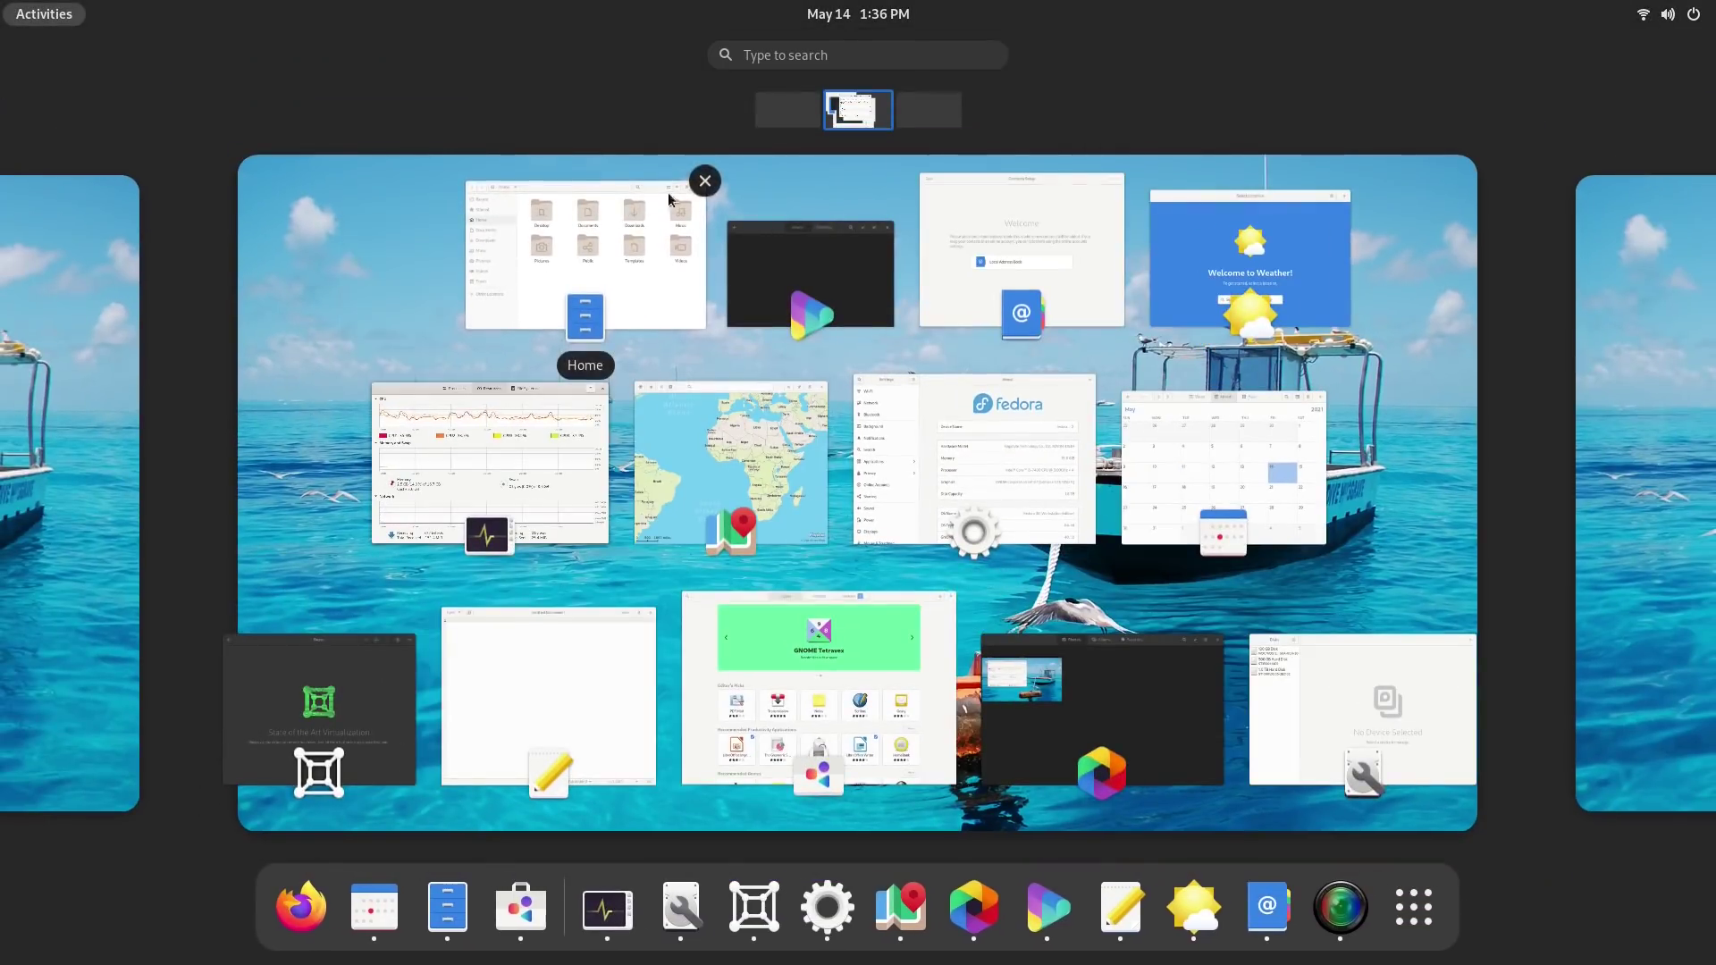
click(704, 181)
click(893, 220)
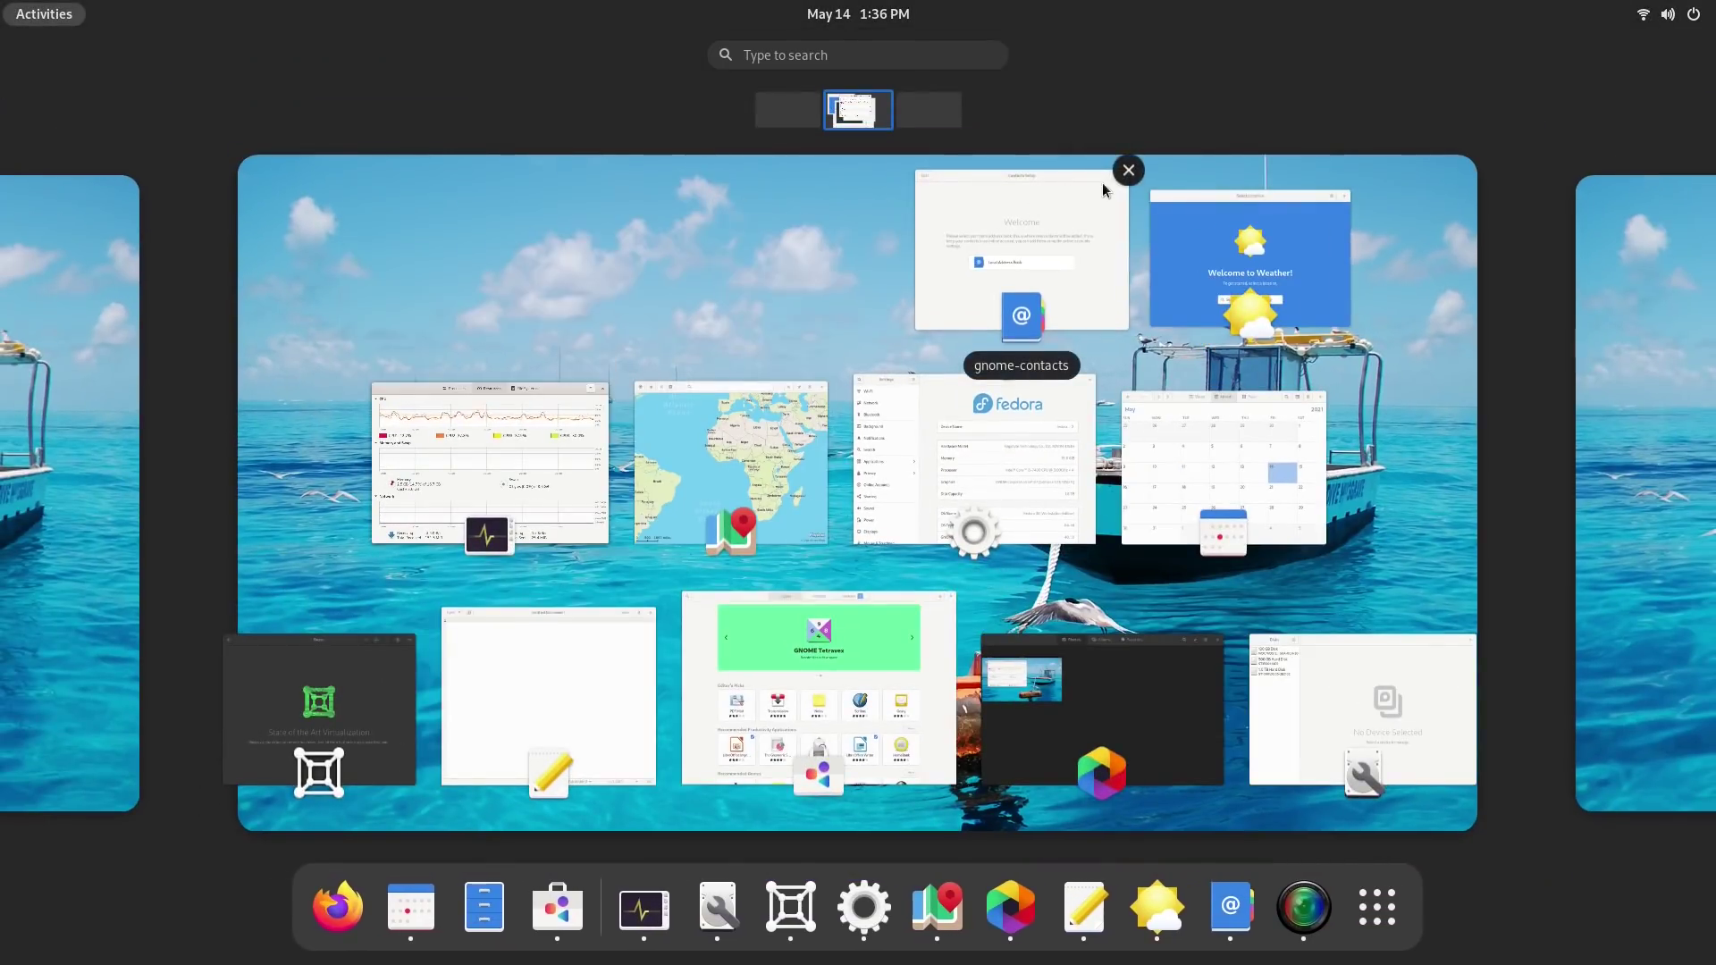
click(1127, 175)
click(1355, 185)
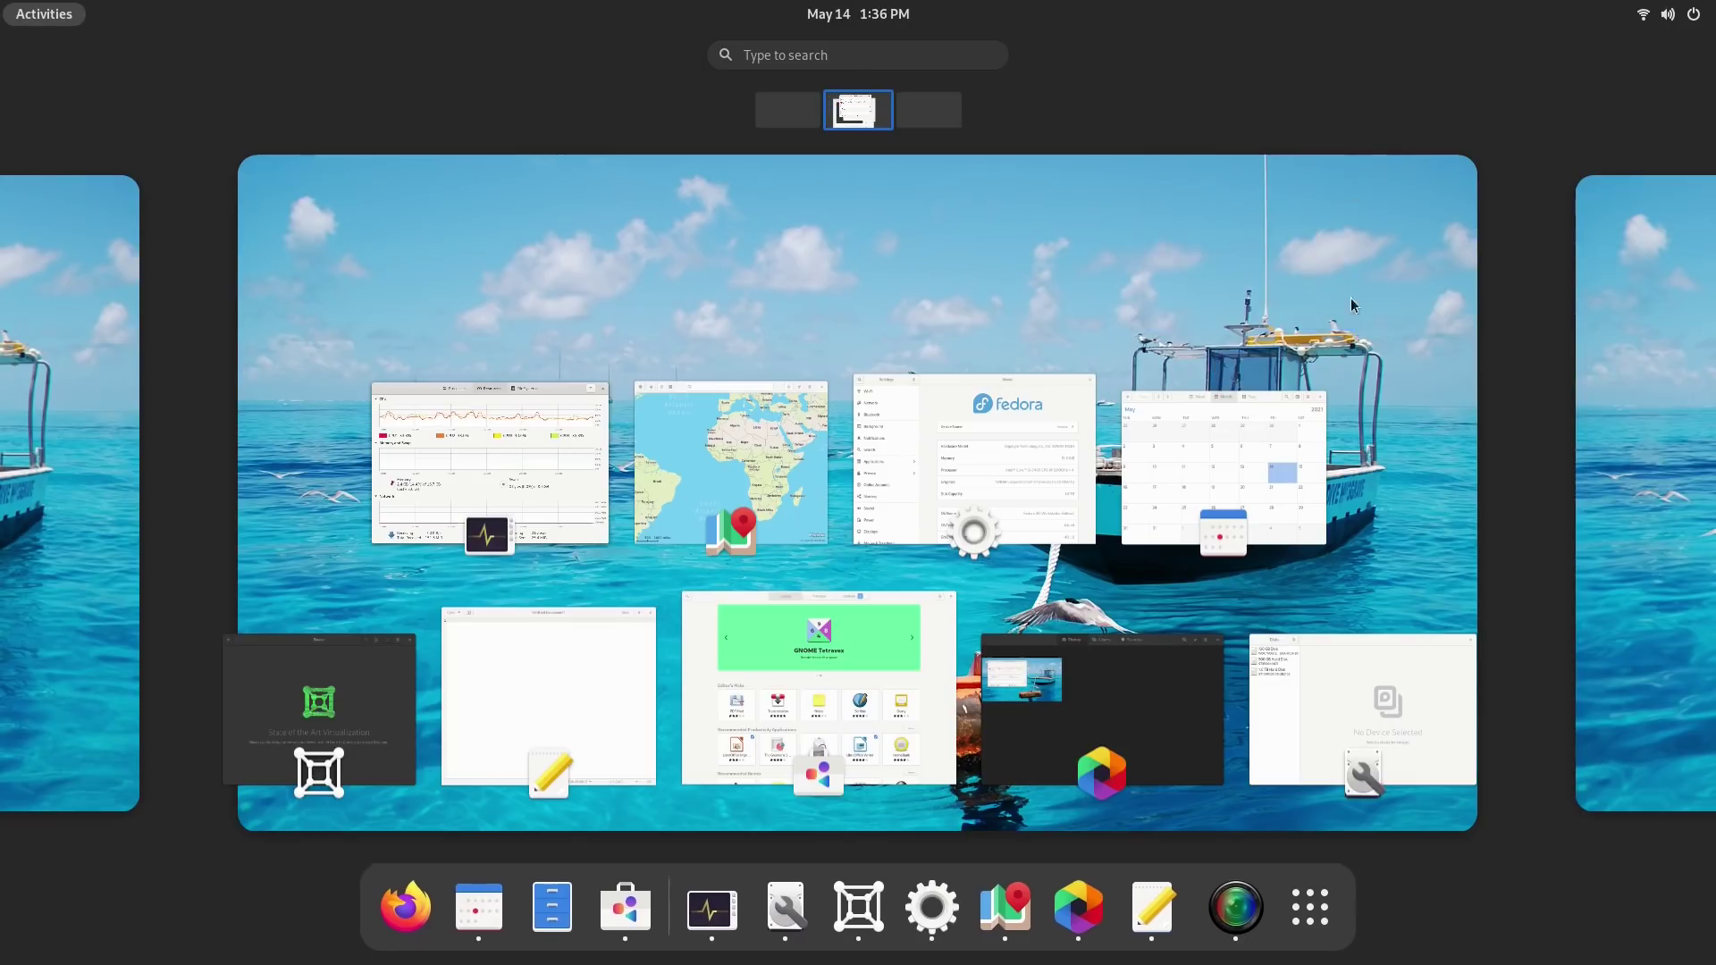
click(1329, 390)
click(1097, 376)
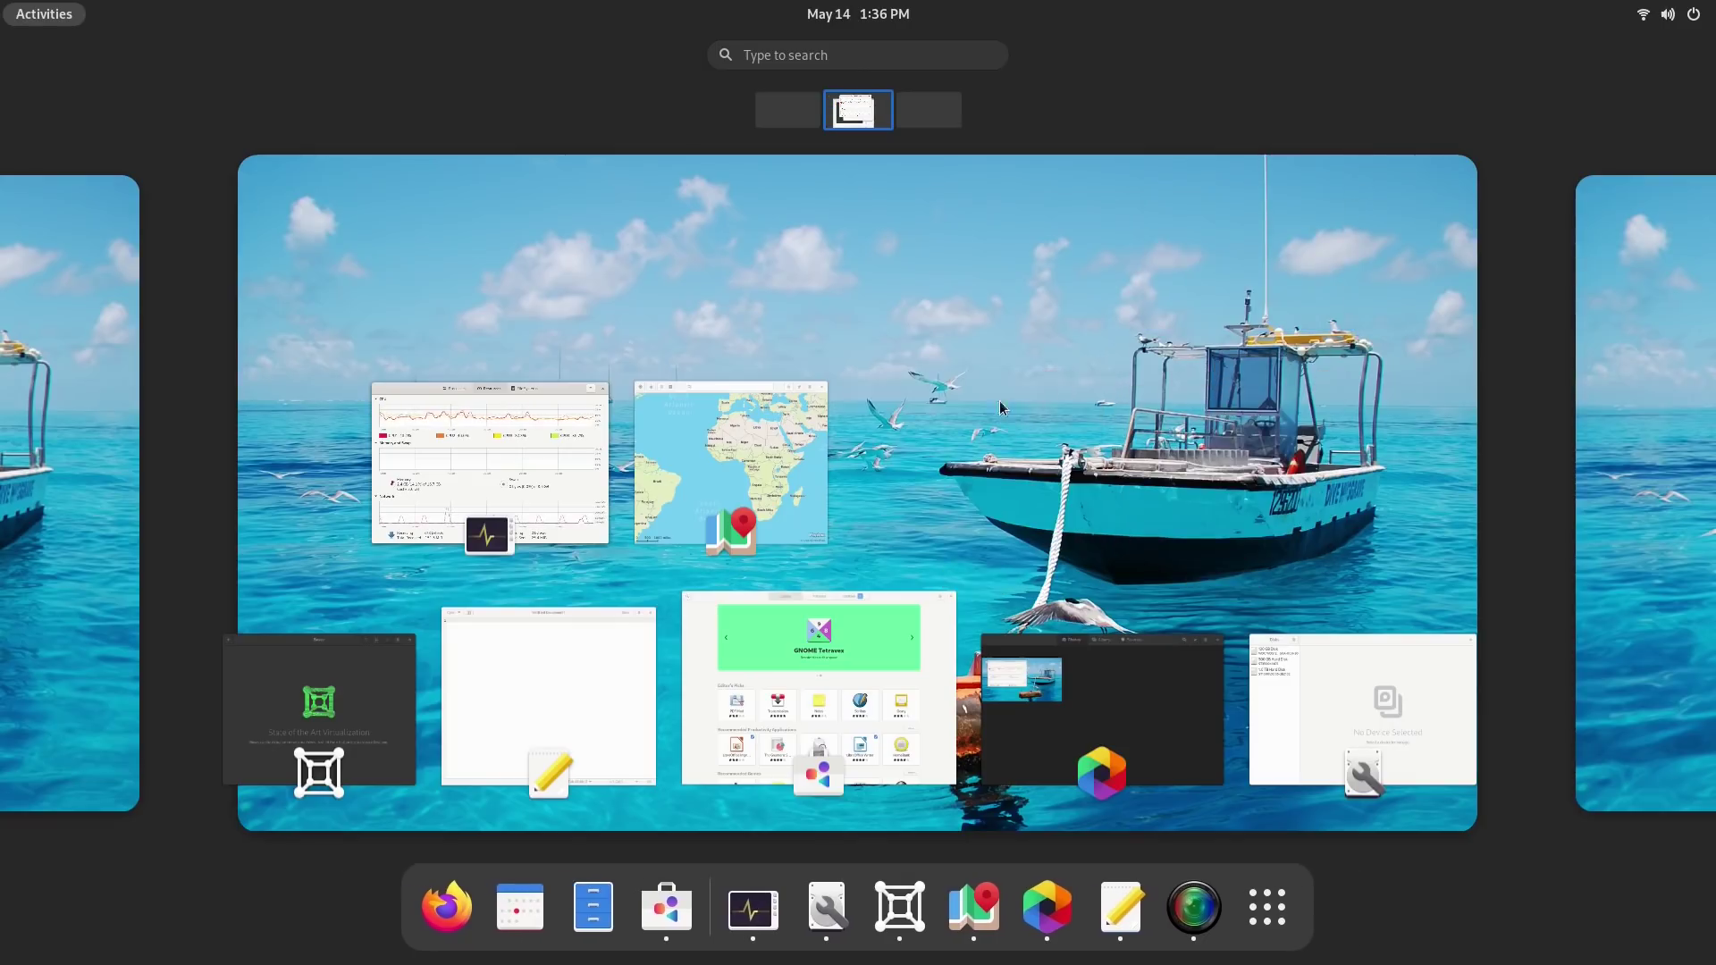
click(829, 379)
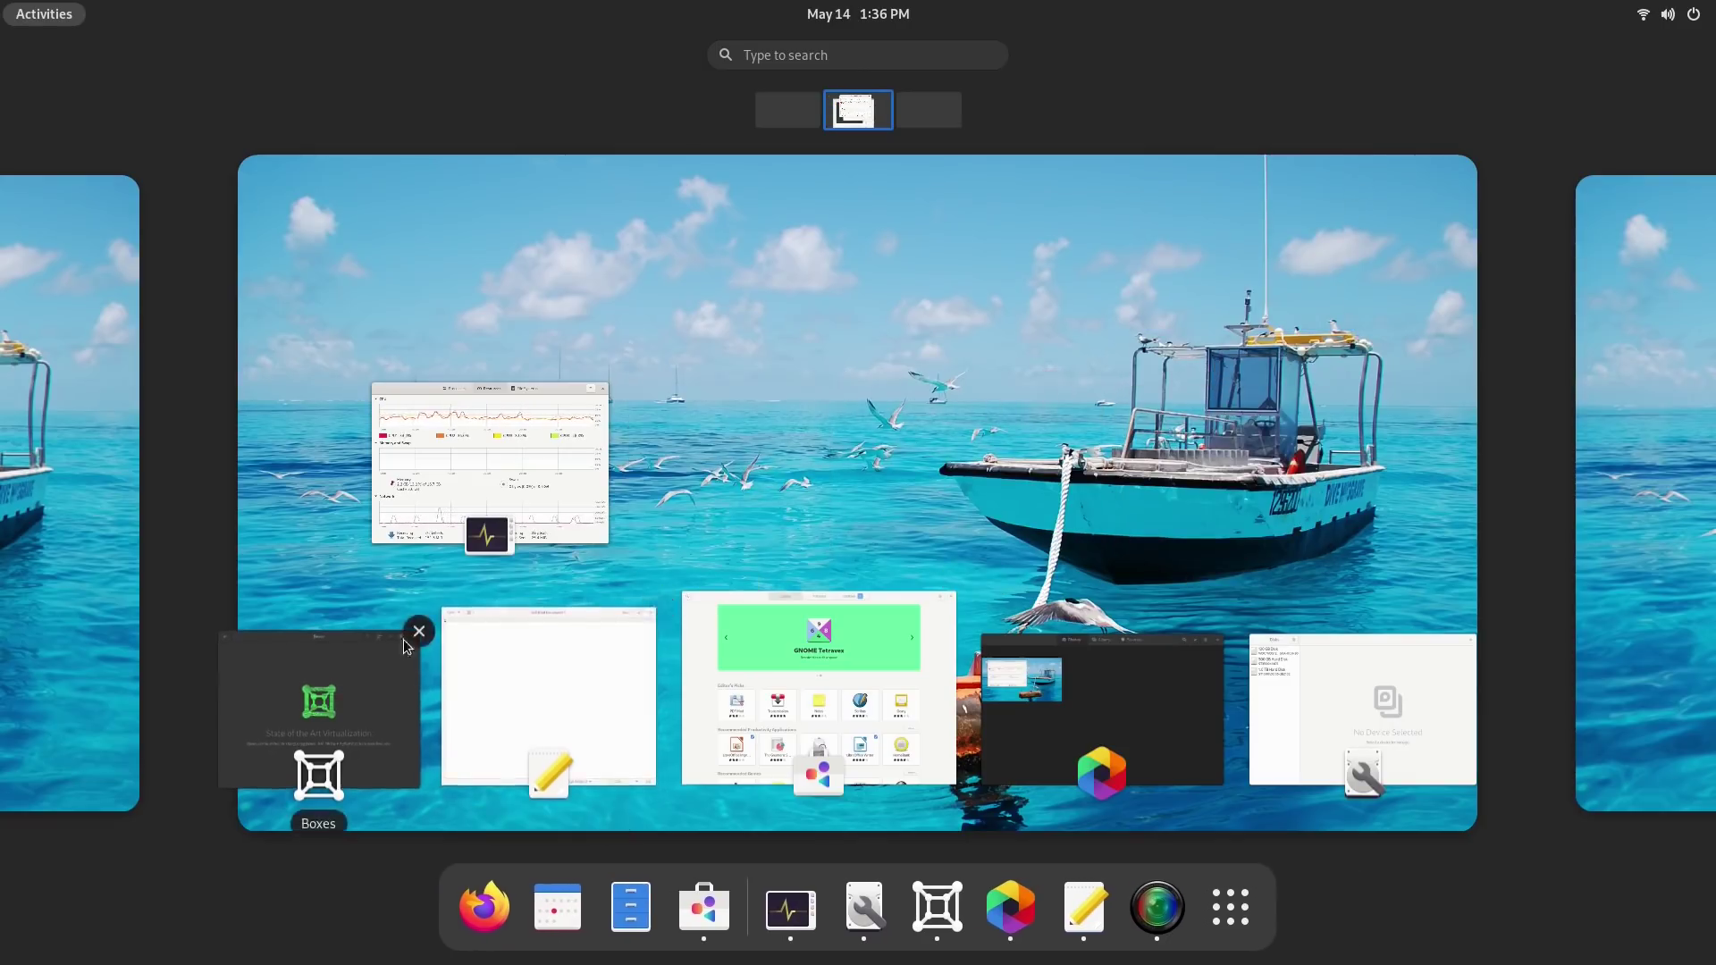
Close the Boxes, Text Editor, Software, Photos and Disks windows from the overview and return to the System Monitor
click(417, 630)
click(658, 605)
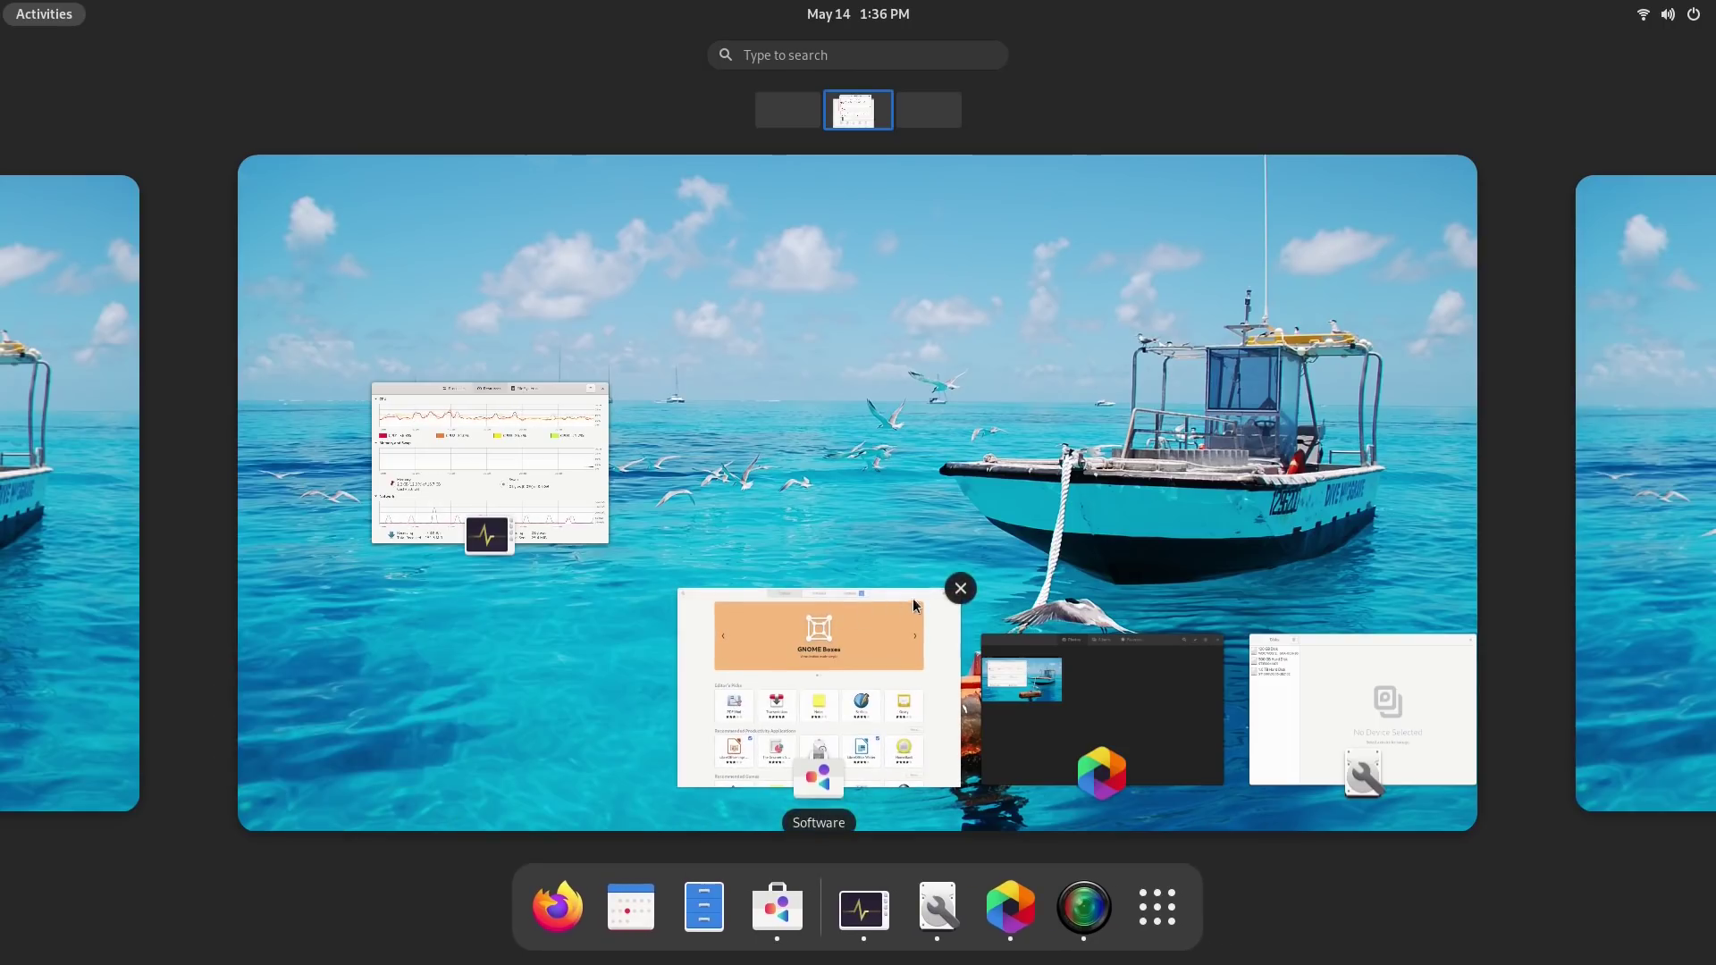
click(958, 591)
click(1228, 631)
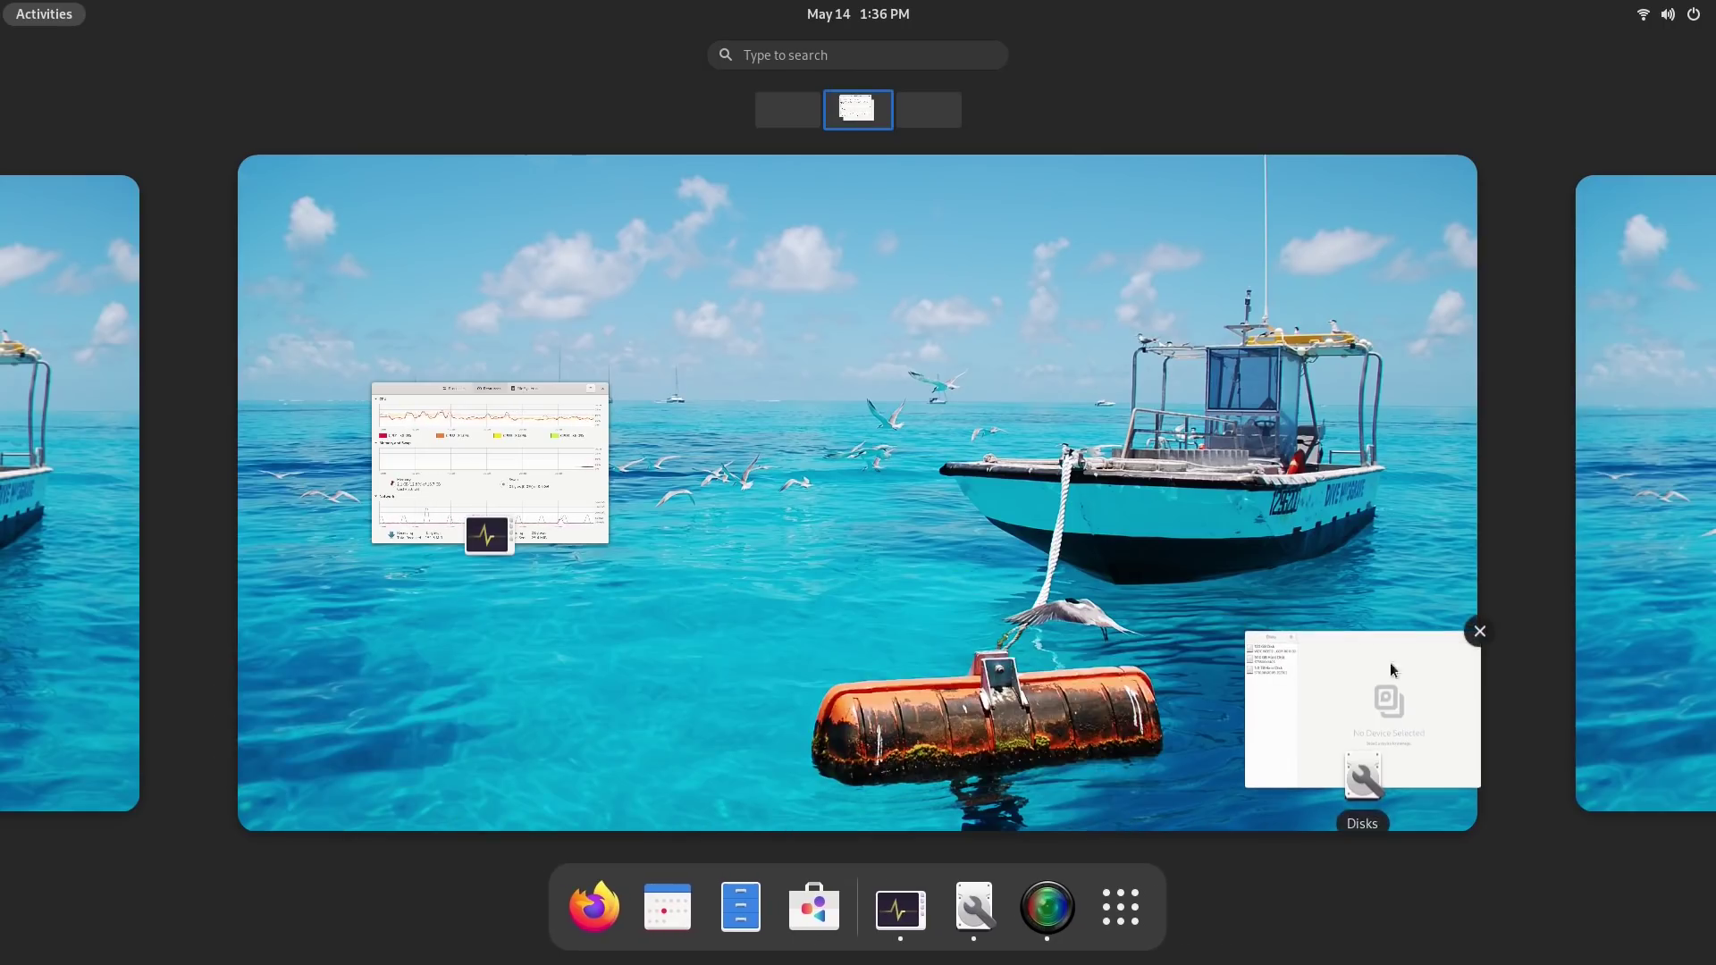
click(1479, 632)
click(690, 520)
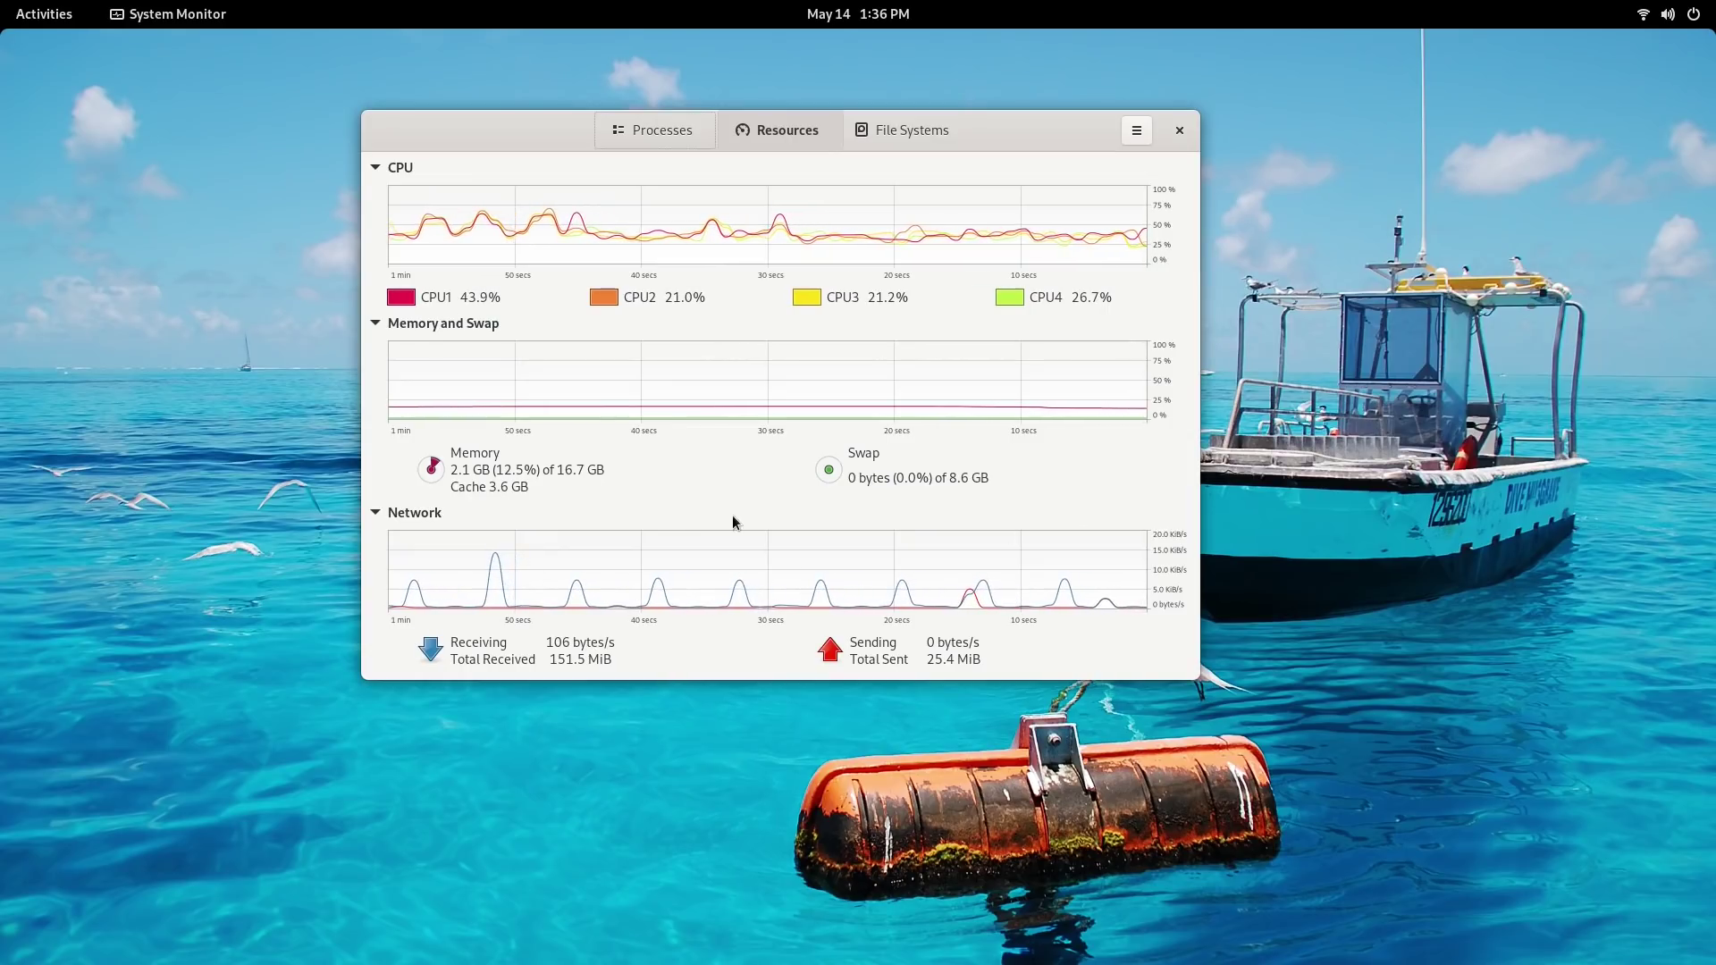
key(super)
key(super)
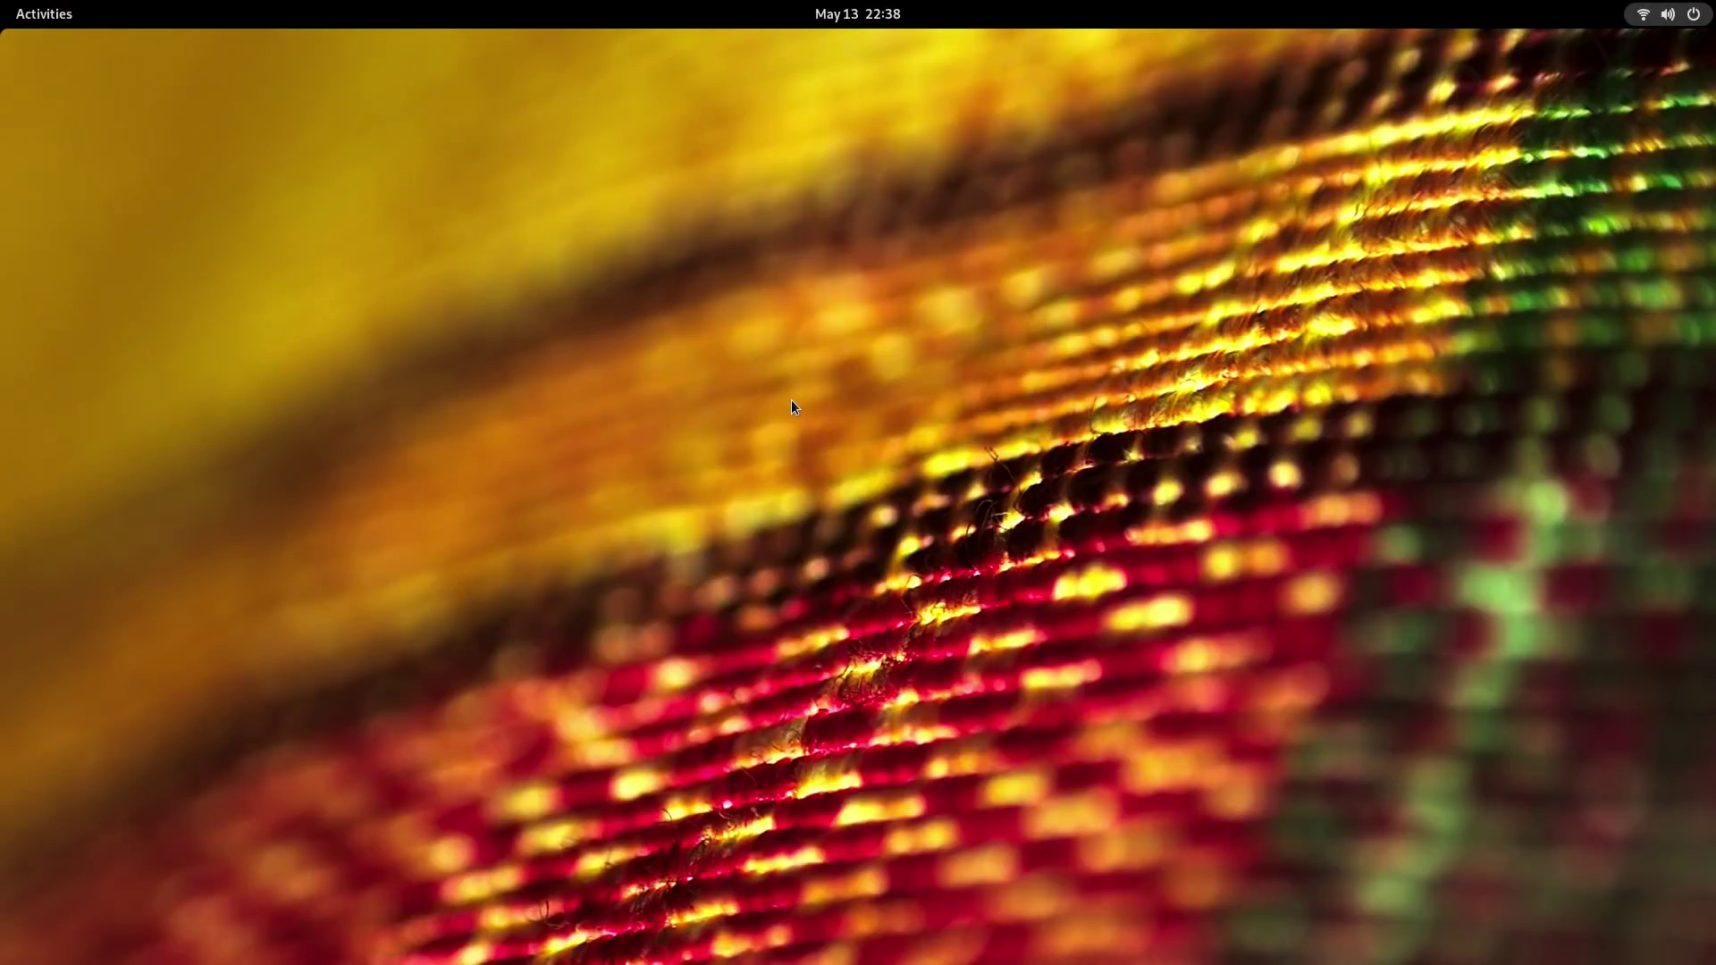
Open the system Settings and look through the Wi-Fi, Network, Bluetooth and Background pages
click(1691, 13)
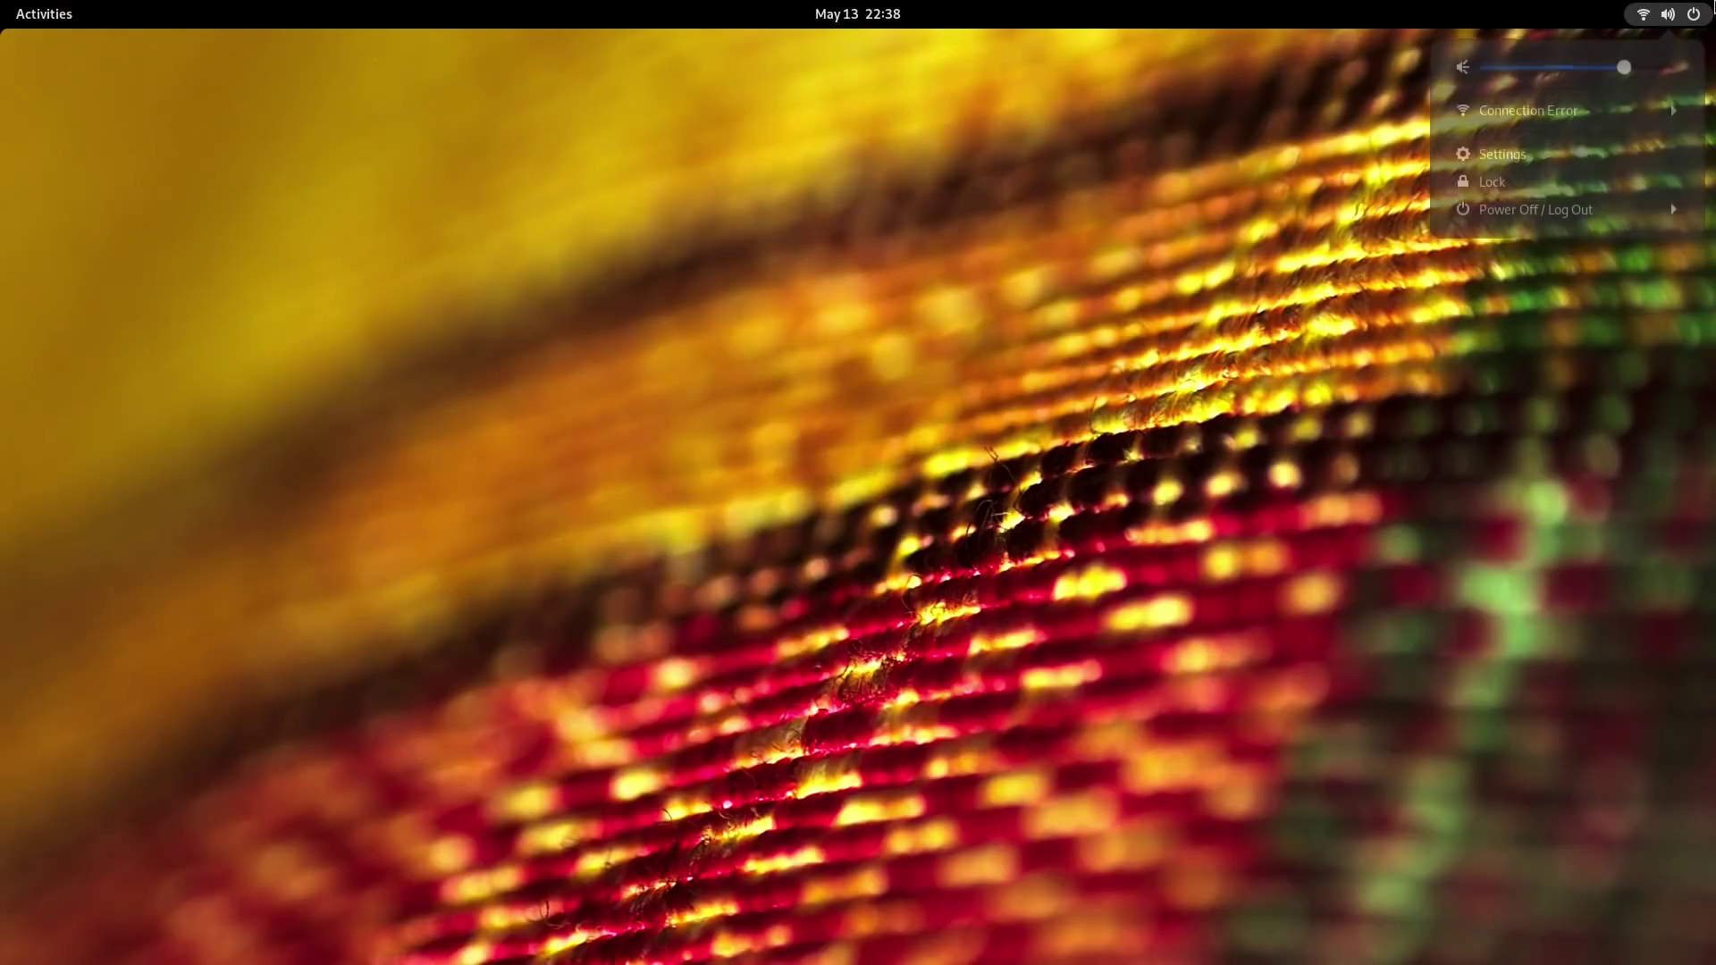
click(1532, 166)
click(599, 240)
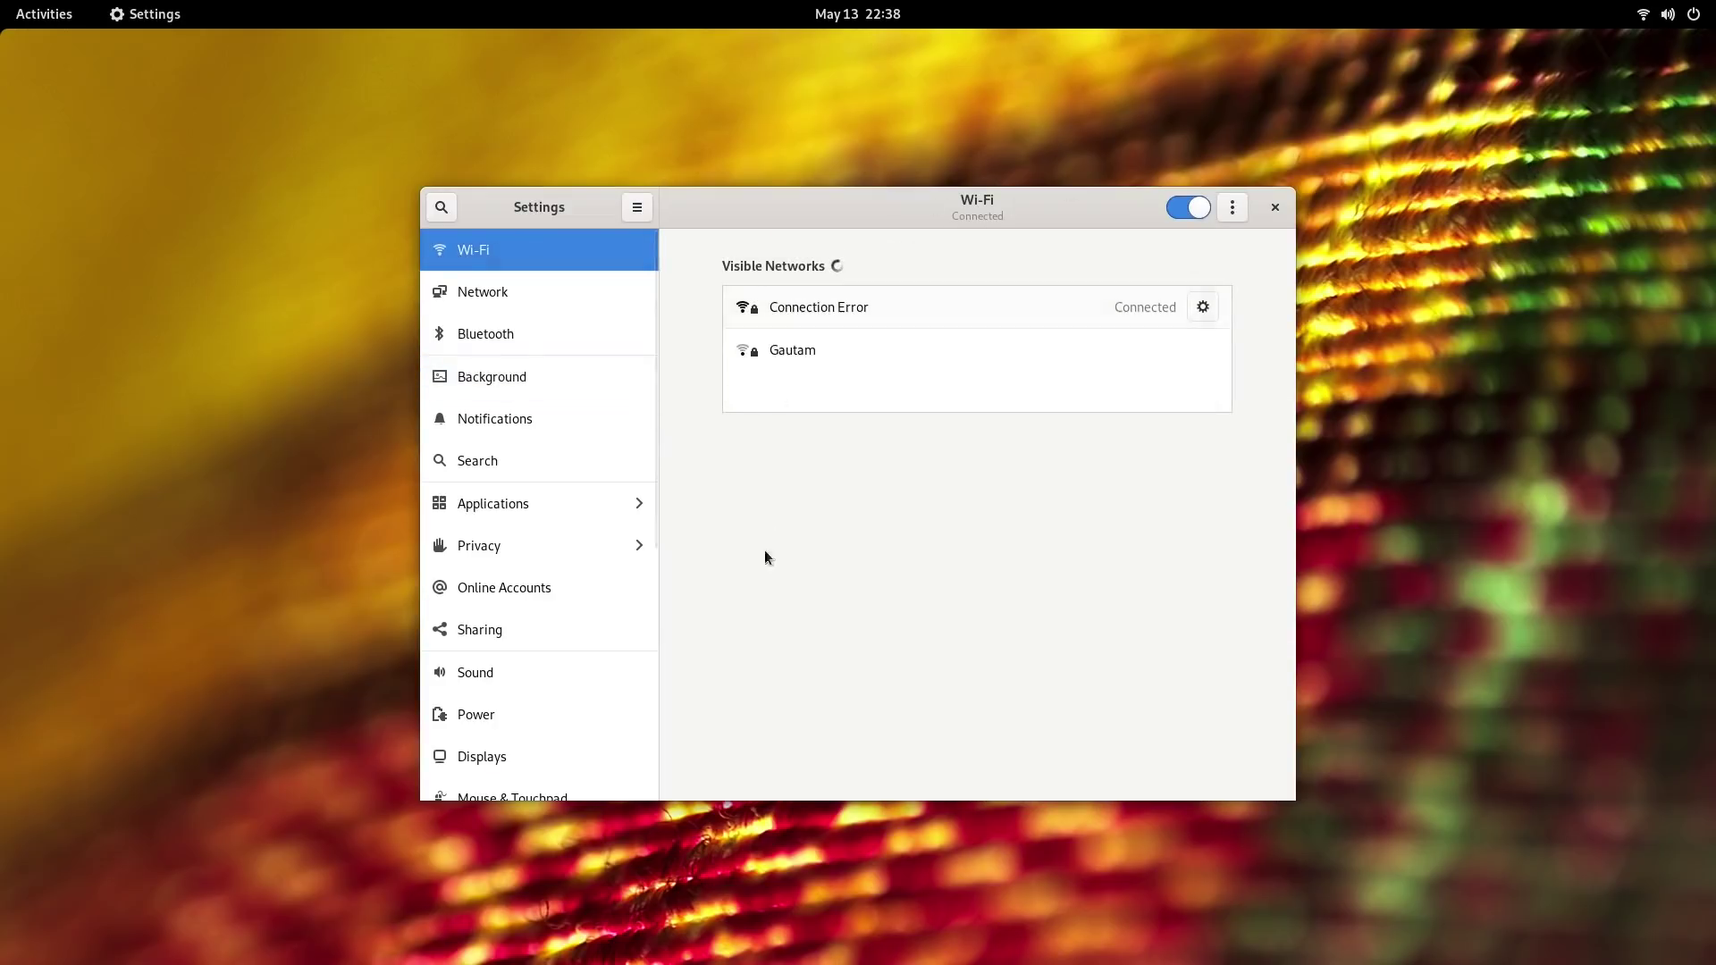
click(479, 299)
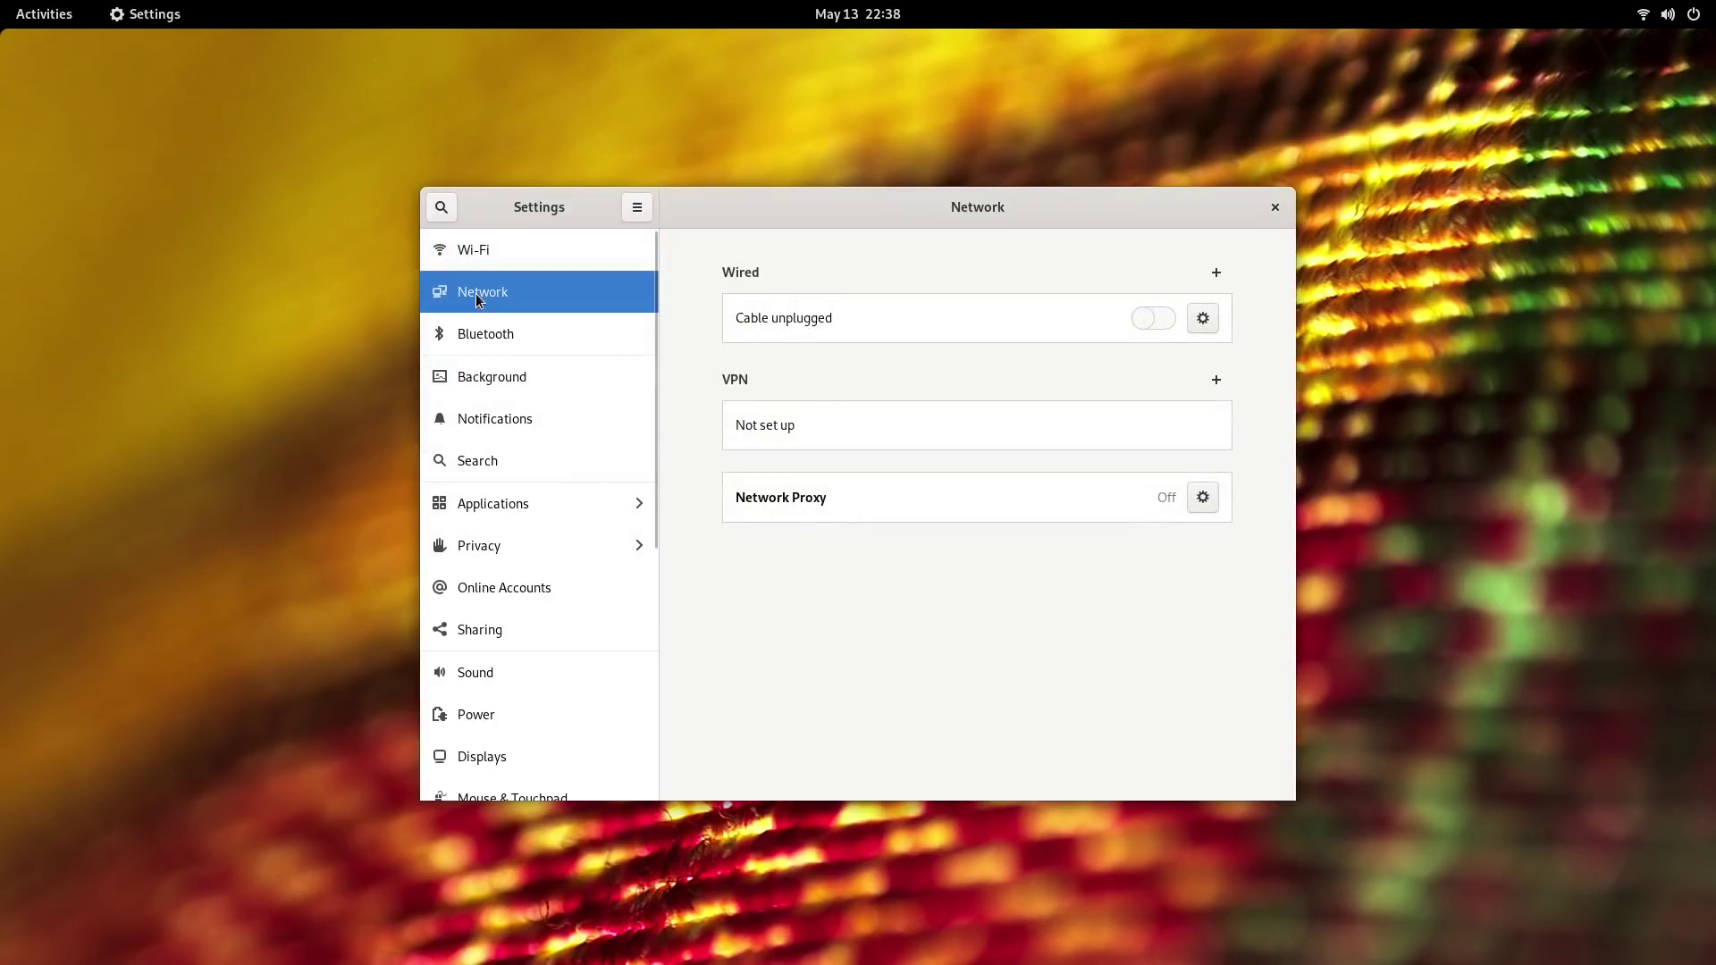
click(484, 332)
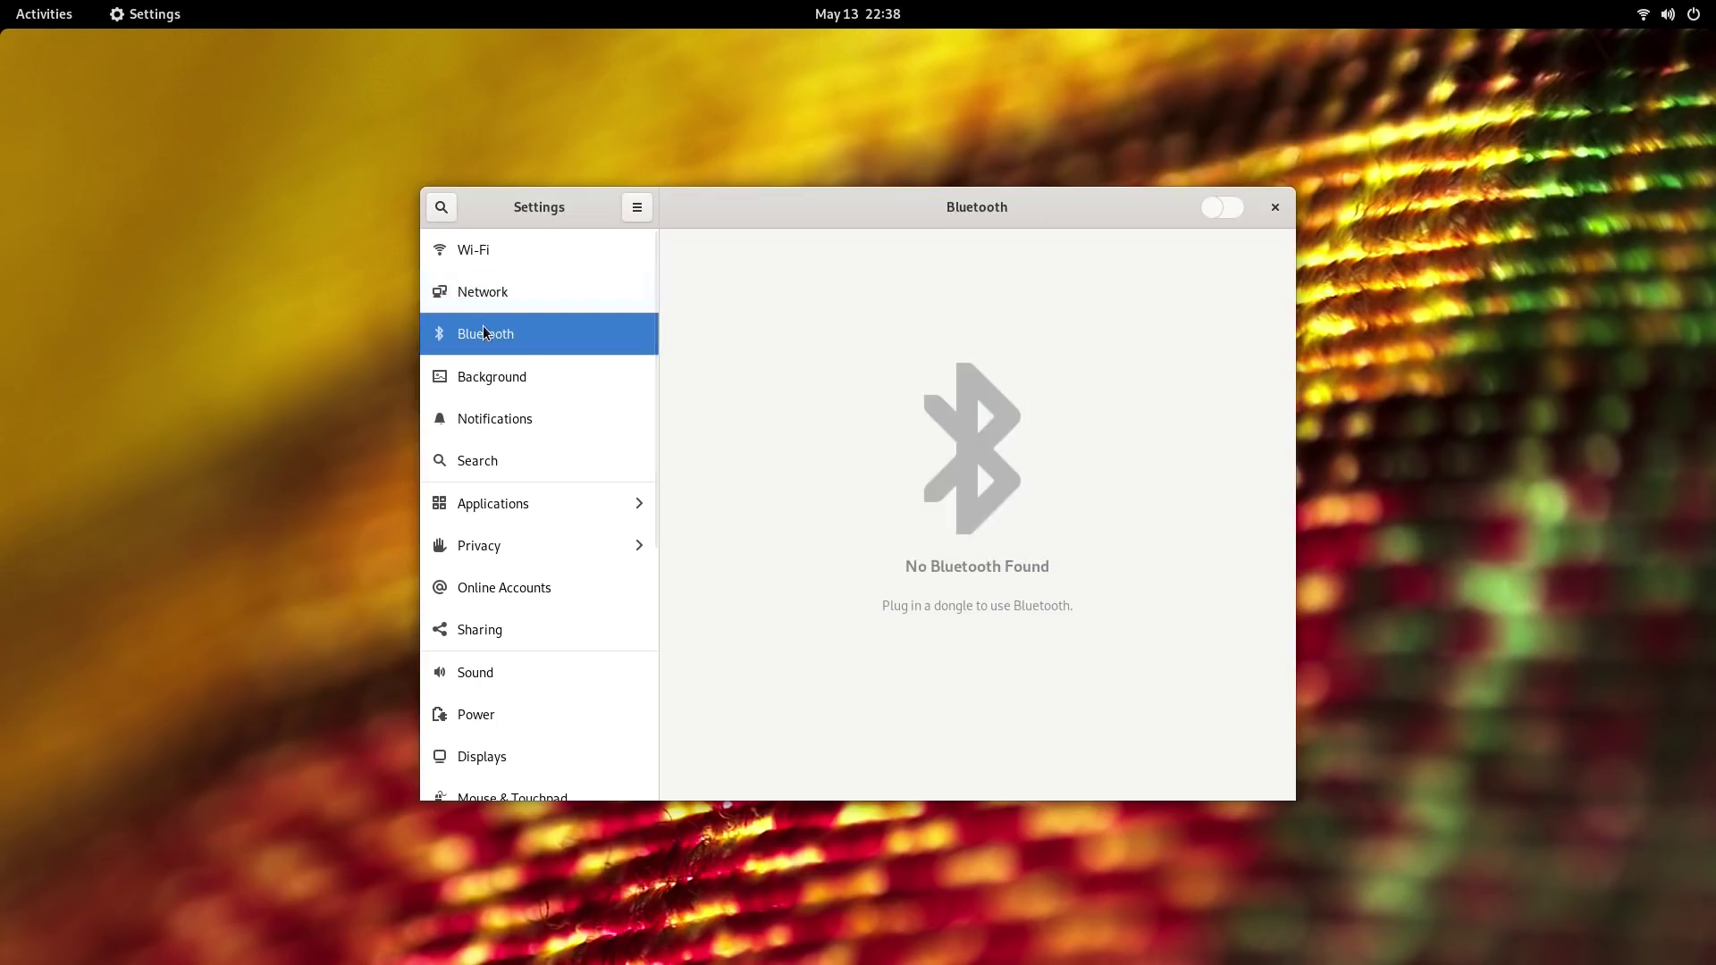
click(494, 376)
scroll(888, 528, down, 3)
scroll(889, 528, up, 3)
Turn on Do Not Disturb in the Notifications settings, check the clock's notification and calendar popover, and turn Do Not Disturb off again
click(483, 422)
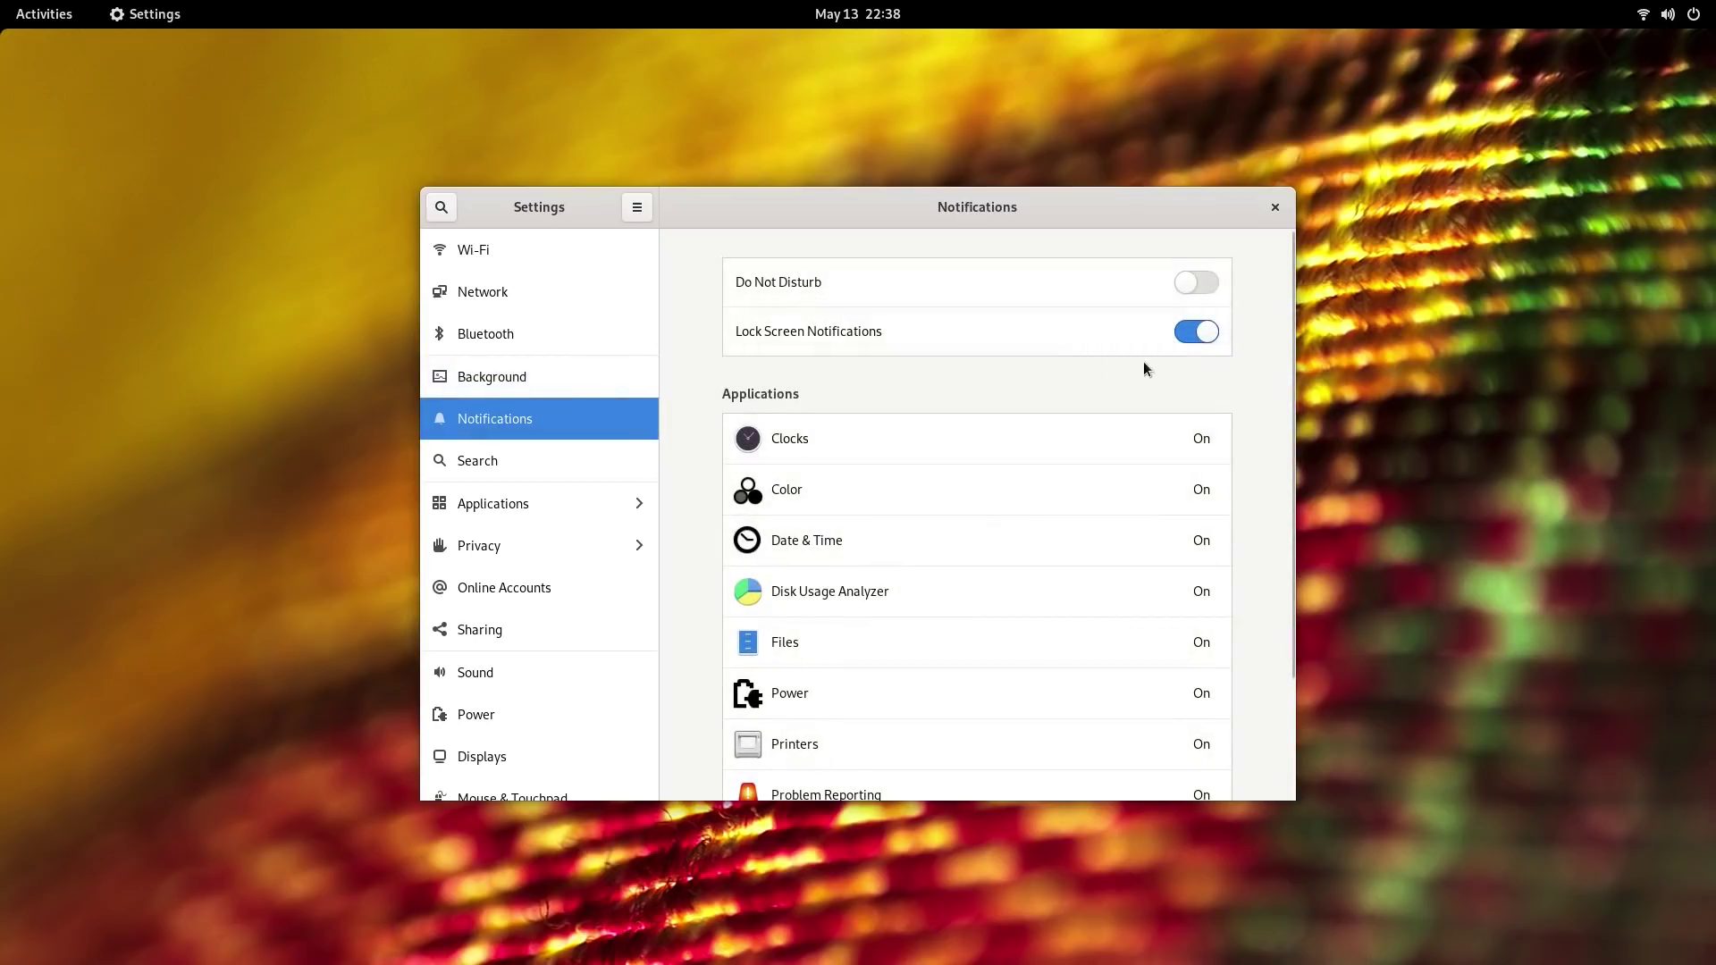
click(881, 11)
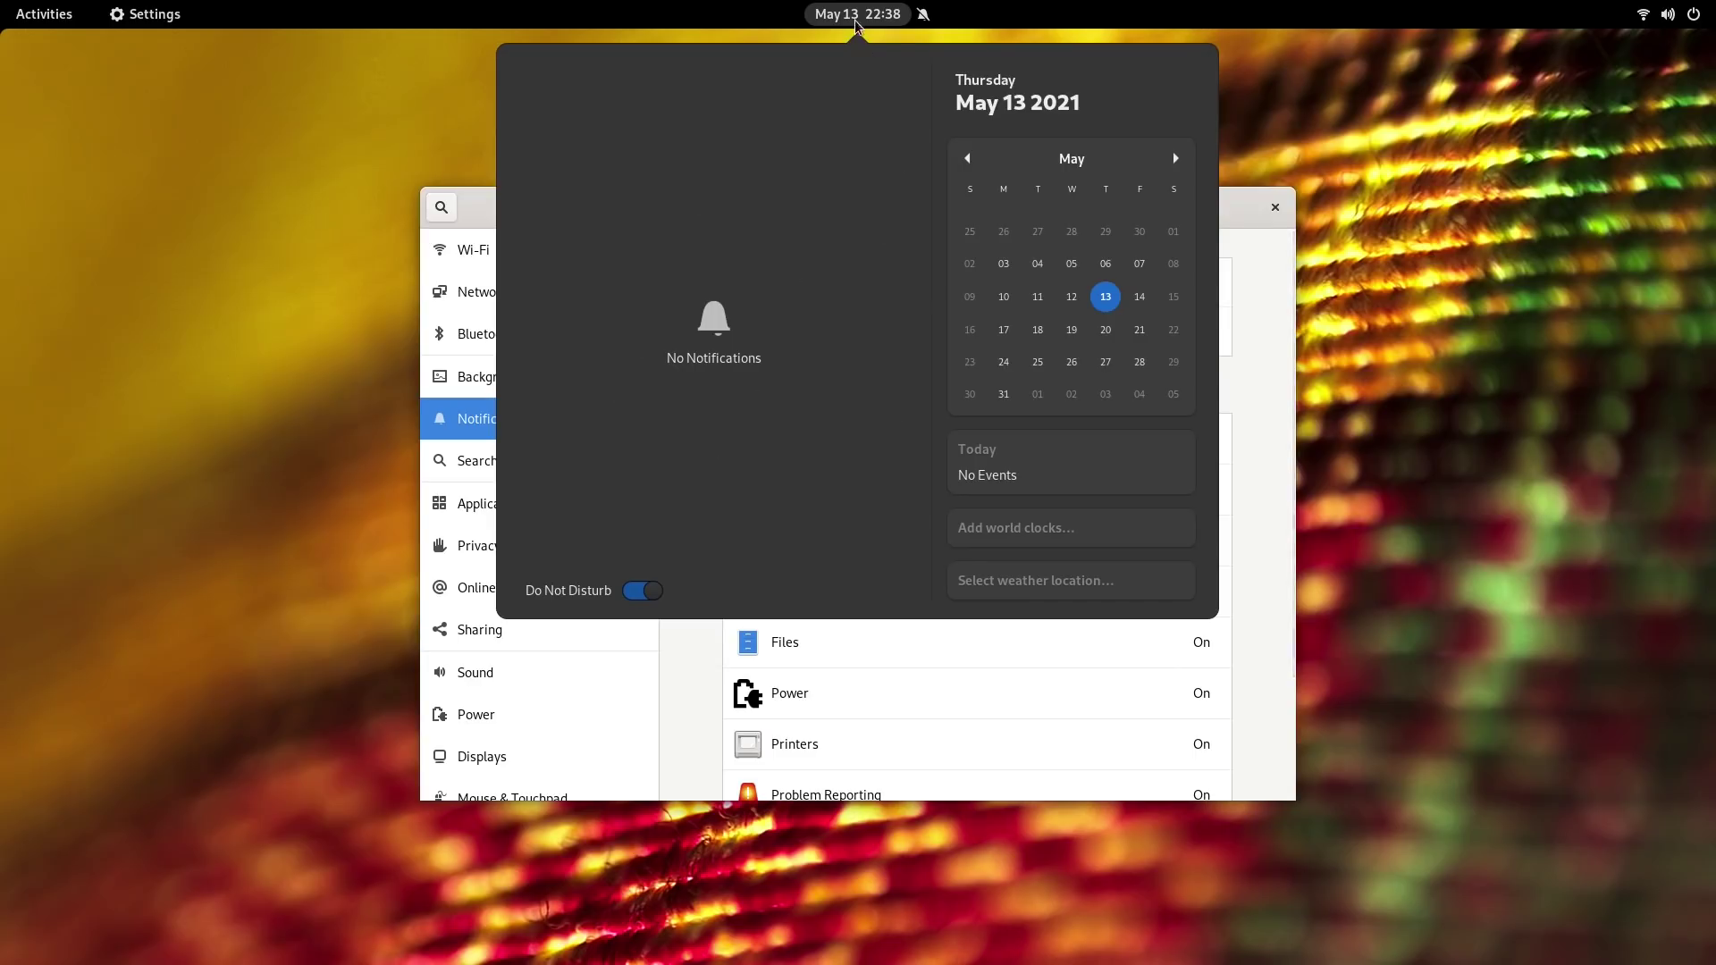
click(856, 18)
click(1192, 283)
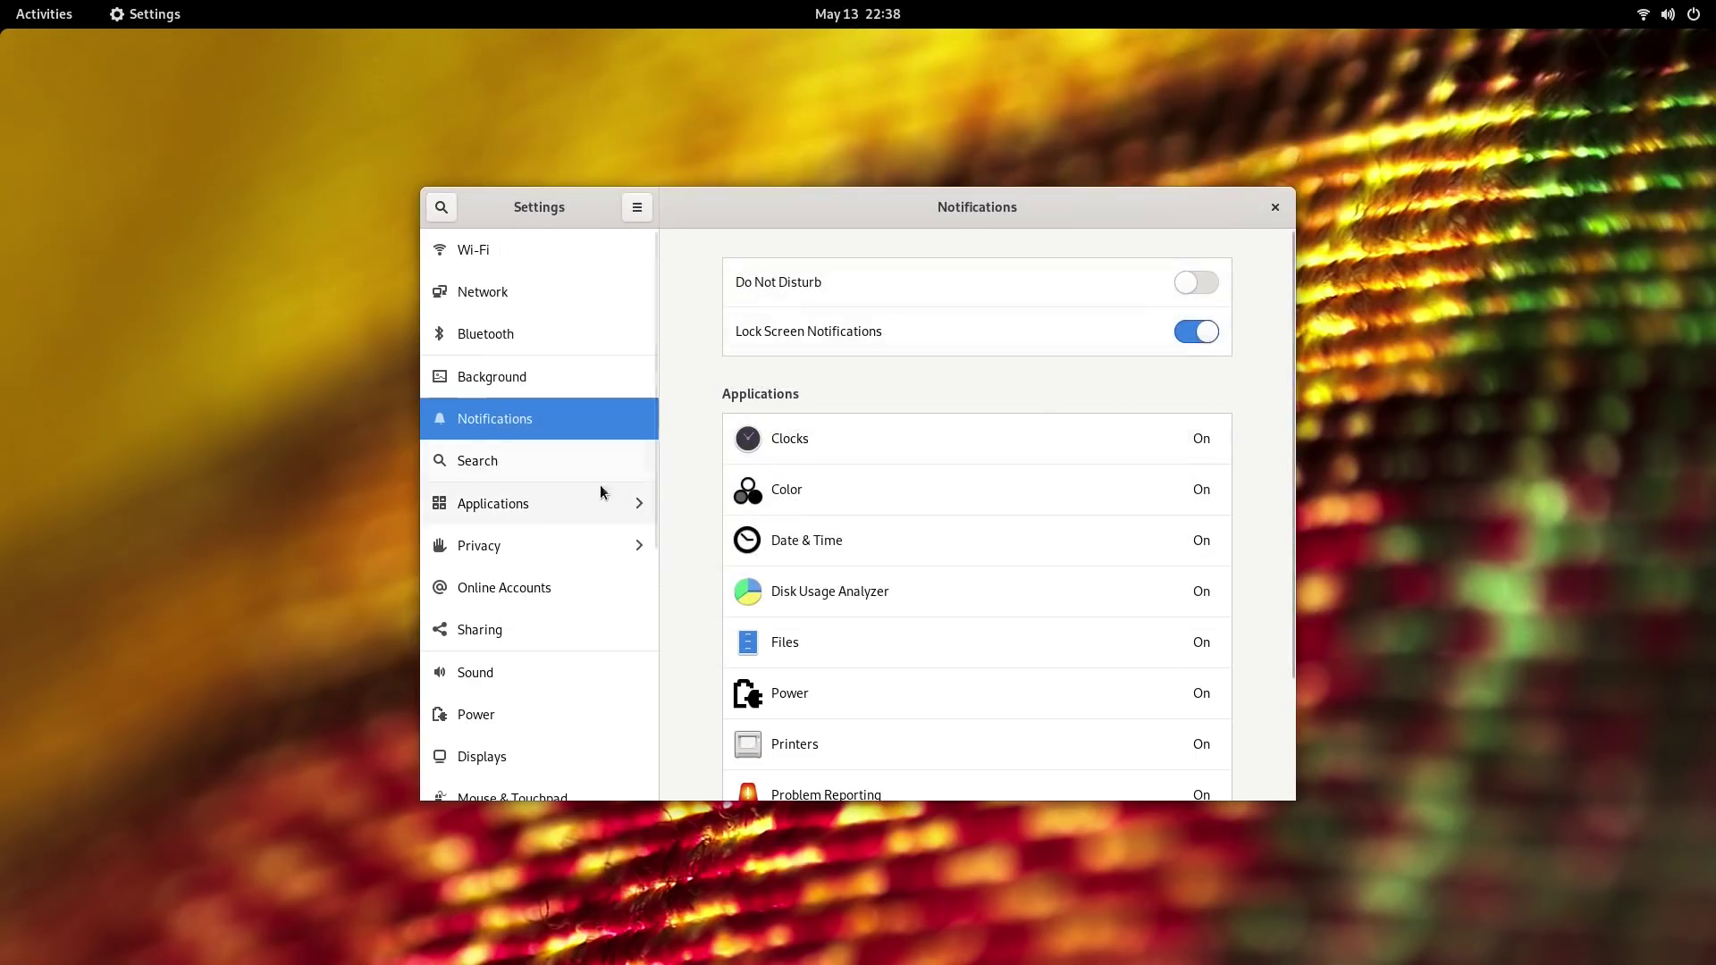
View the Search settings page, try an overview search for "fi" and dismiss the results
click(534, 461)
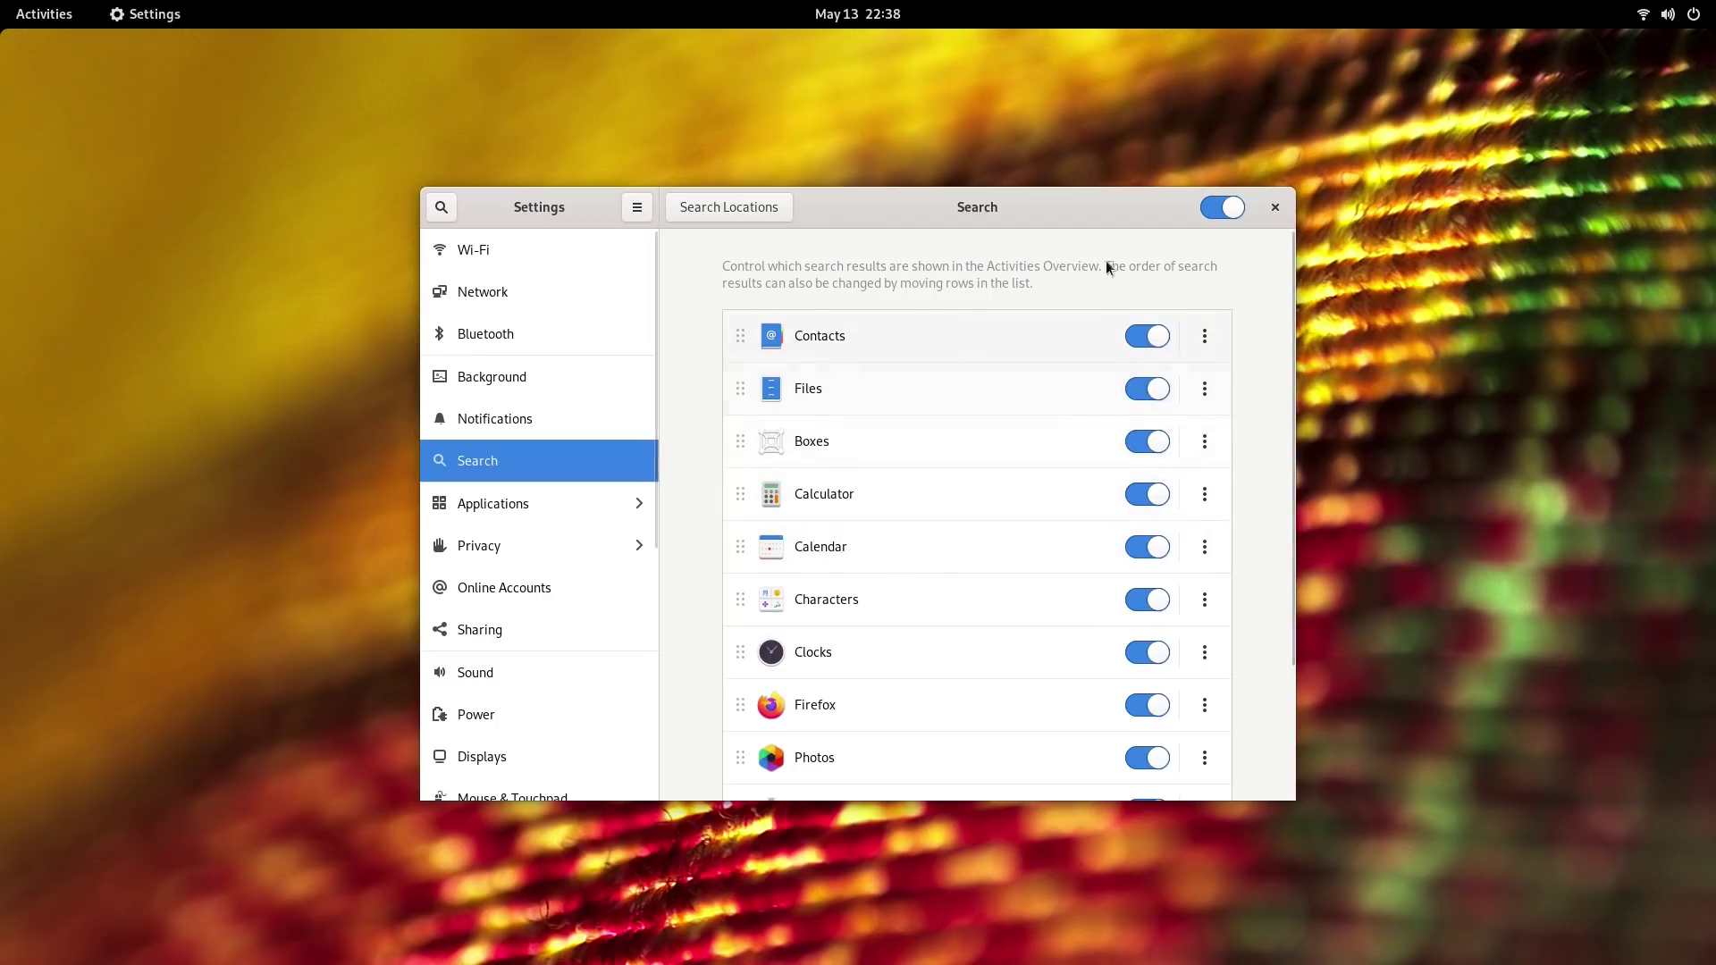
key(super)
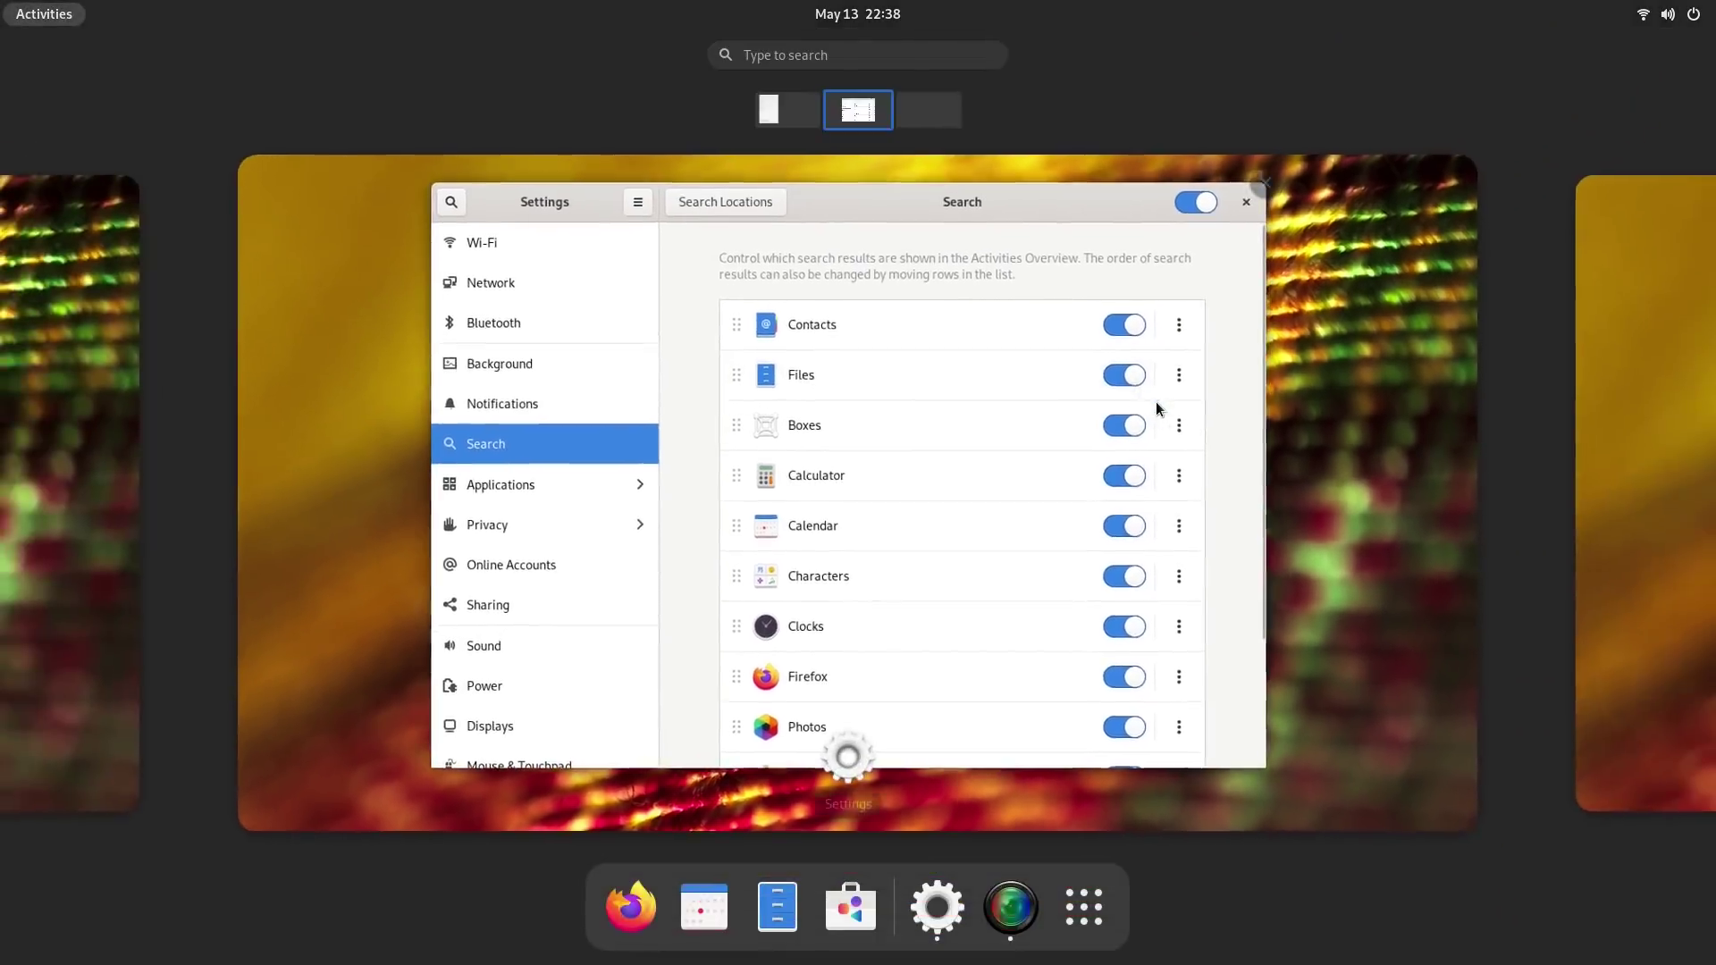
text(fi)
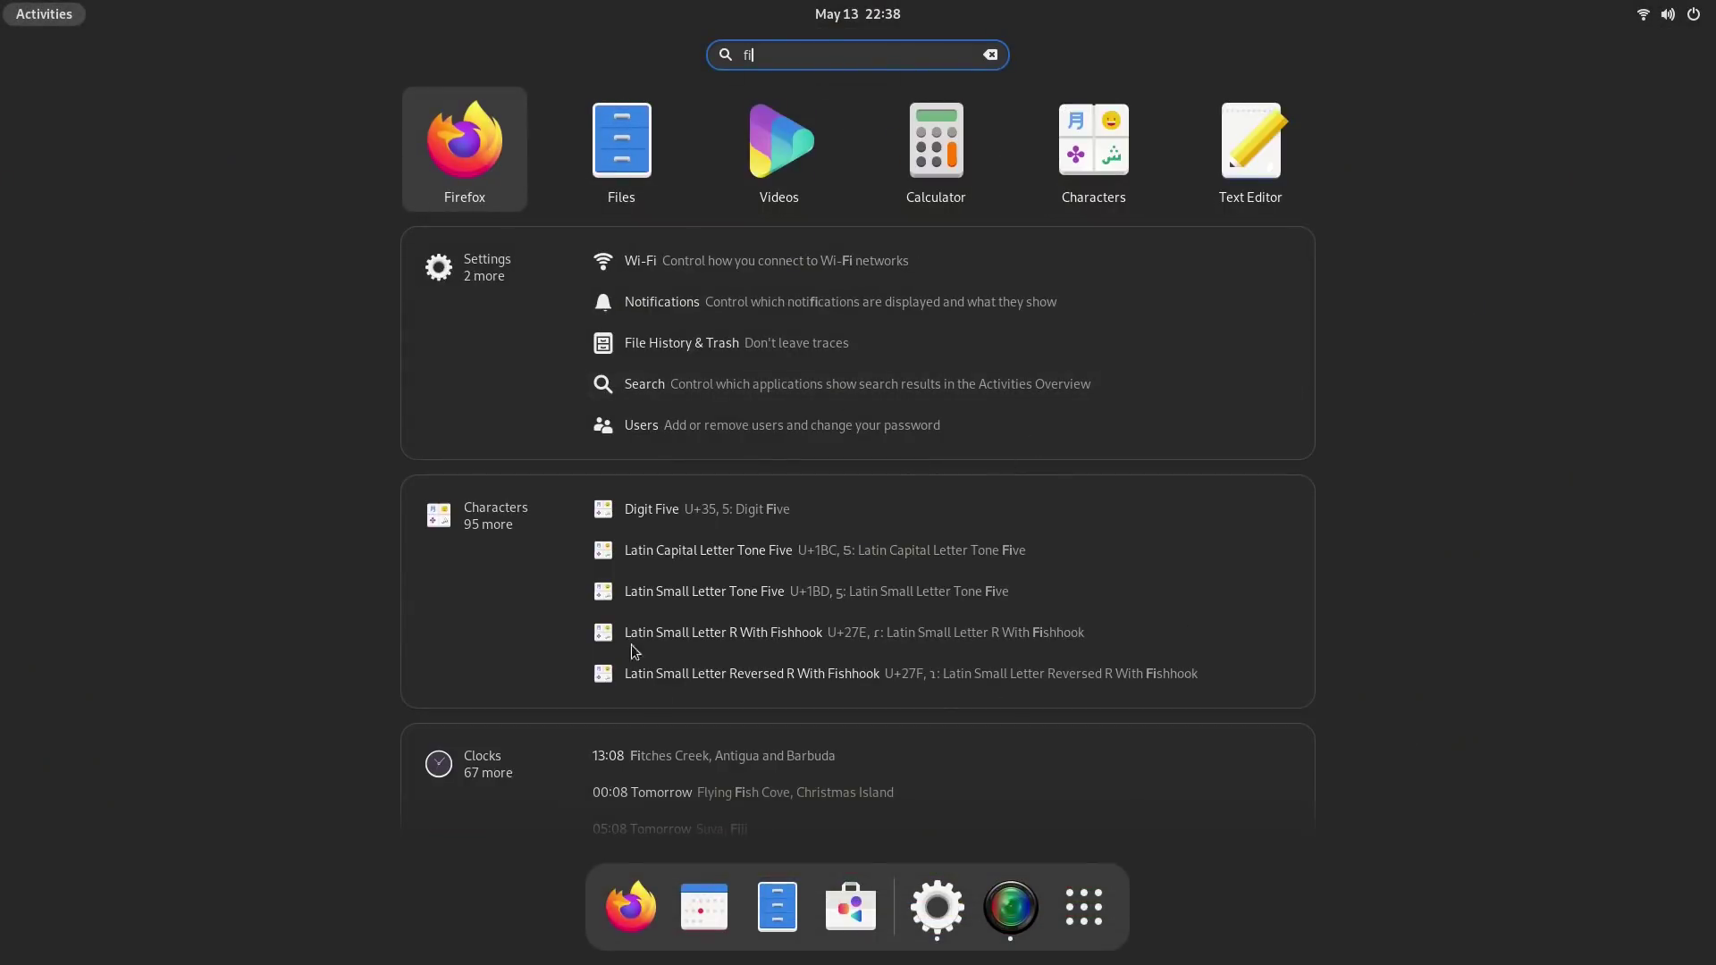
key(Escape)
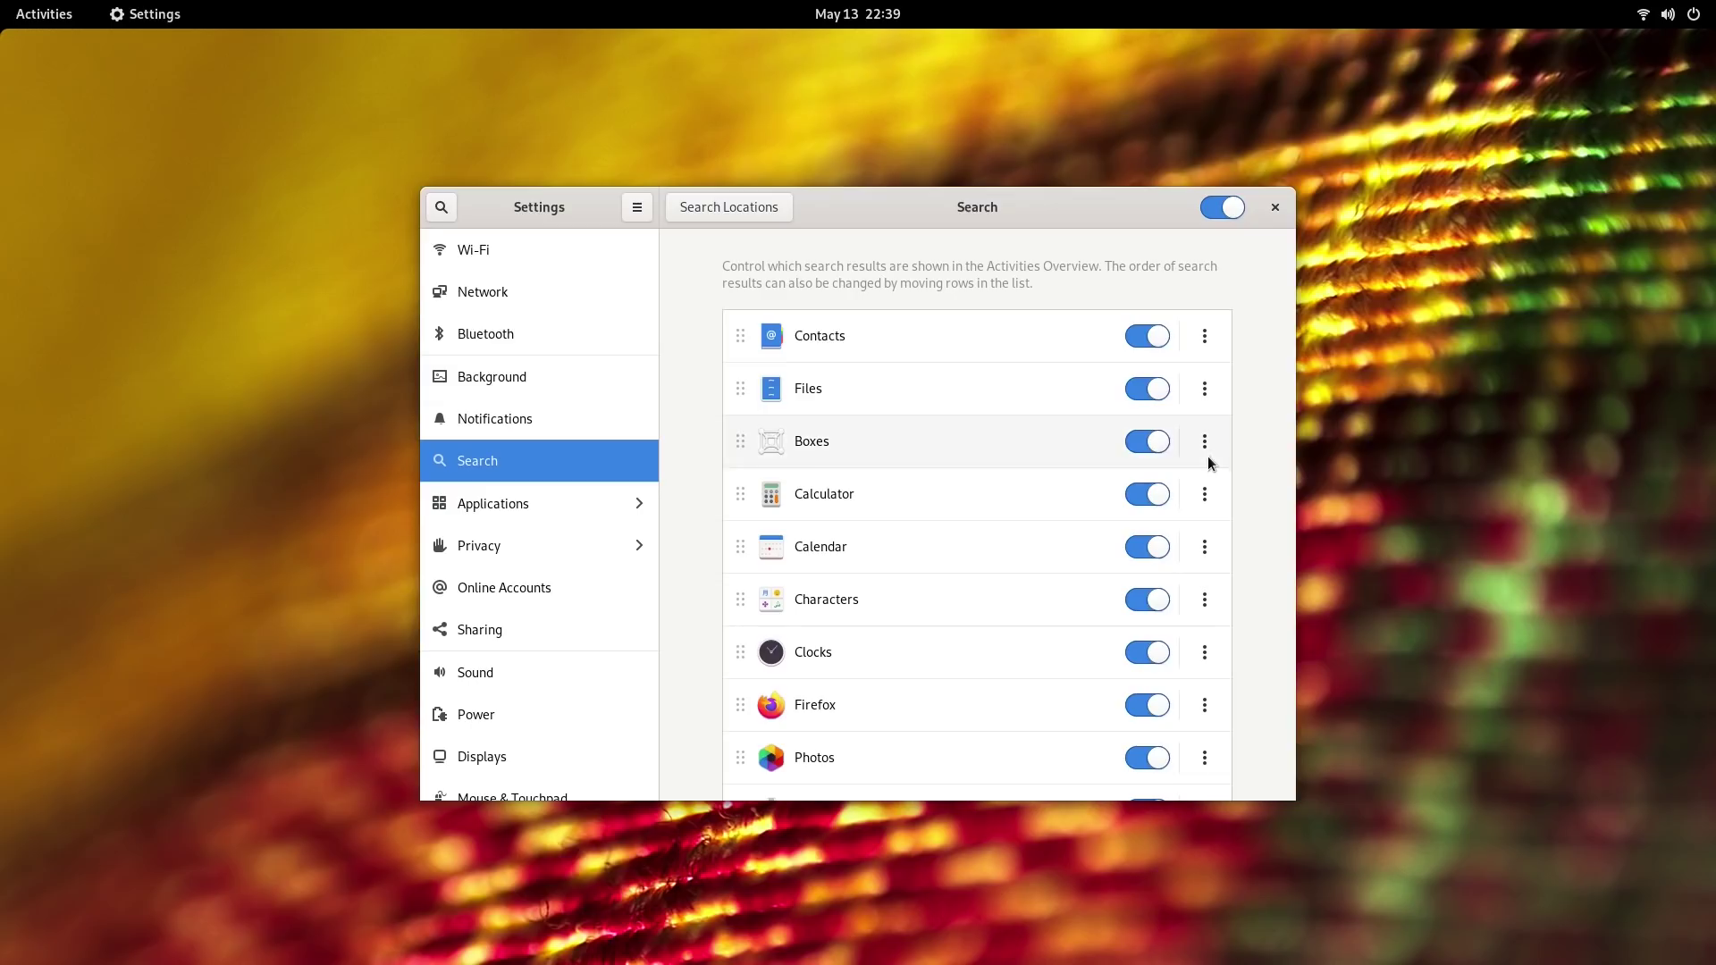
Turn off application search, try an overview search for "fil", and turn application search back on
click(1221, 206)
key(super)
text(fil)
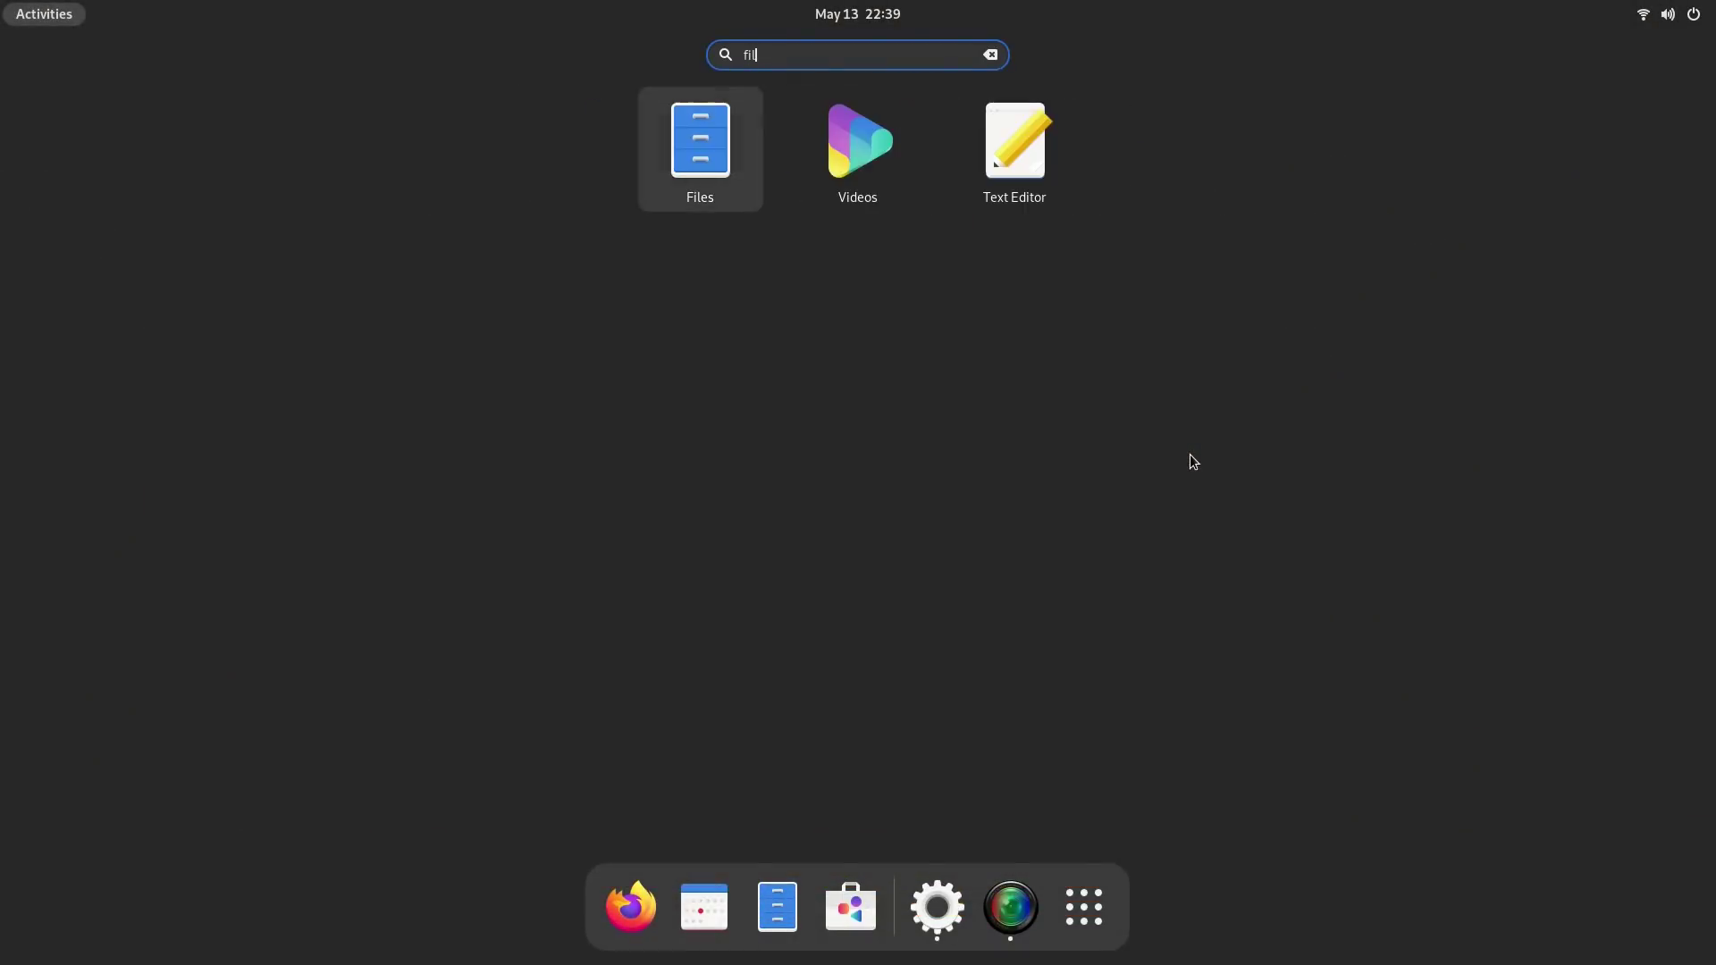
key(super)
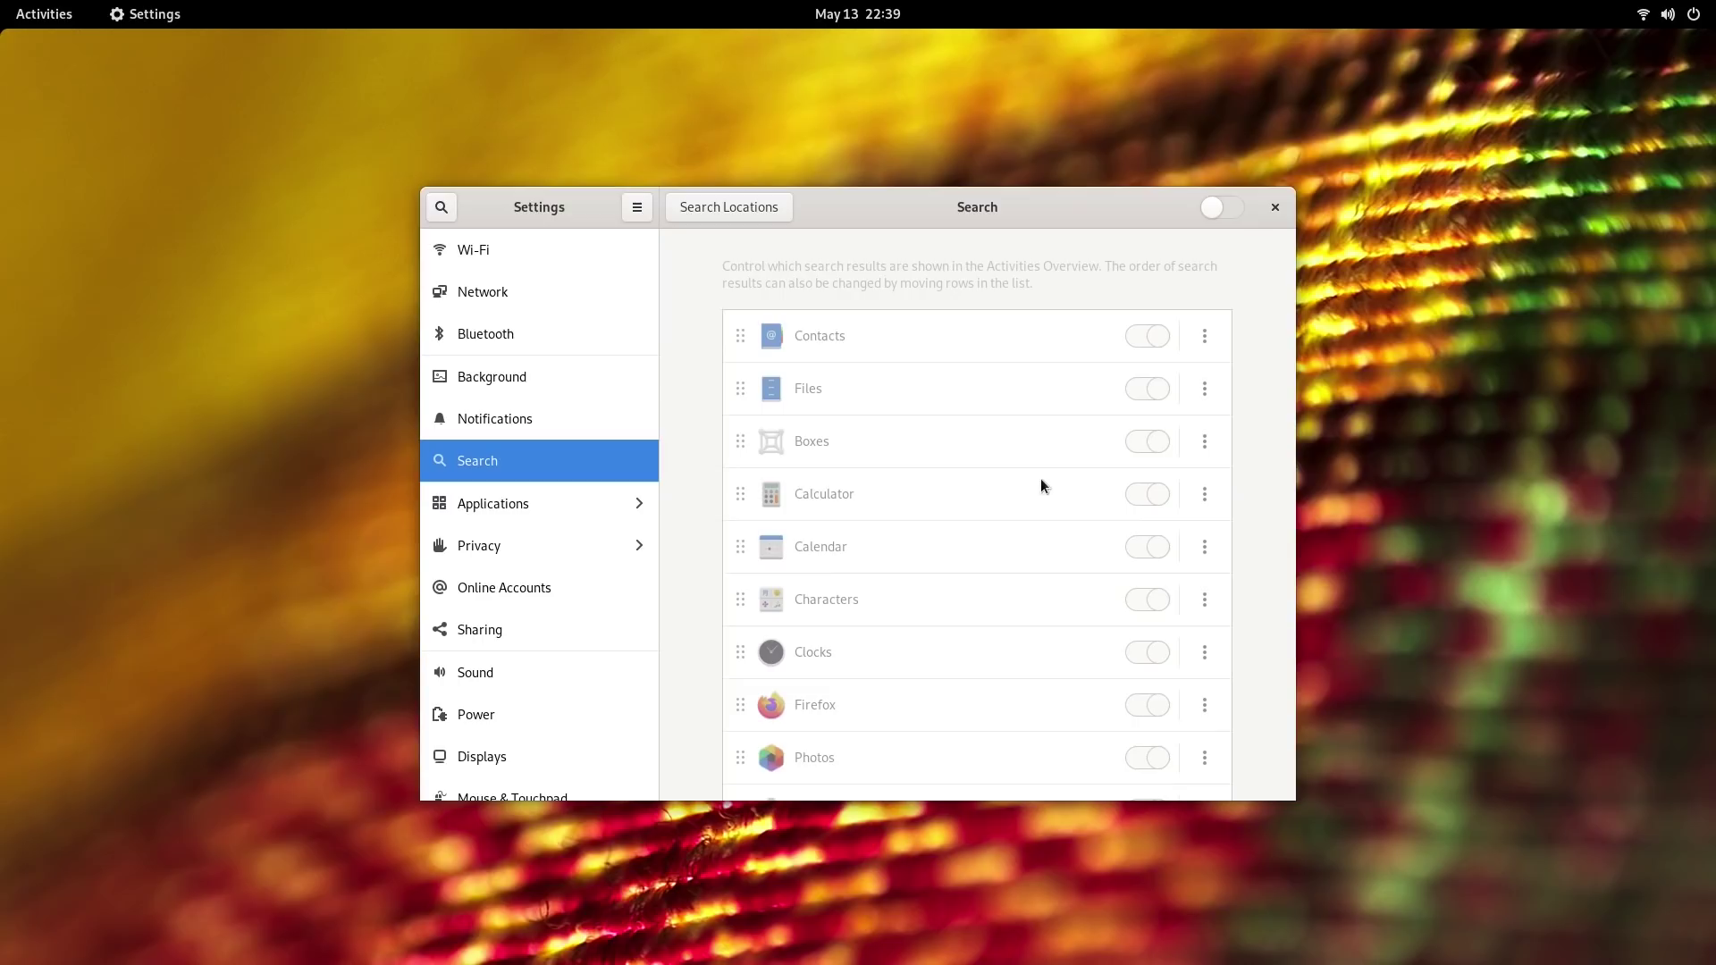
click(1218, 206)
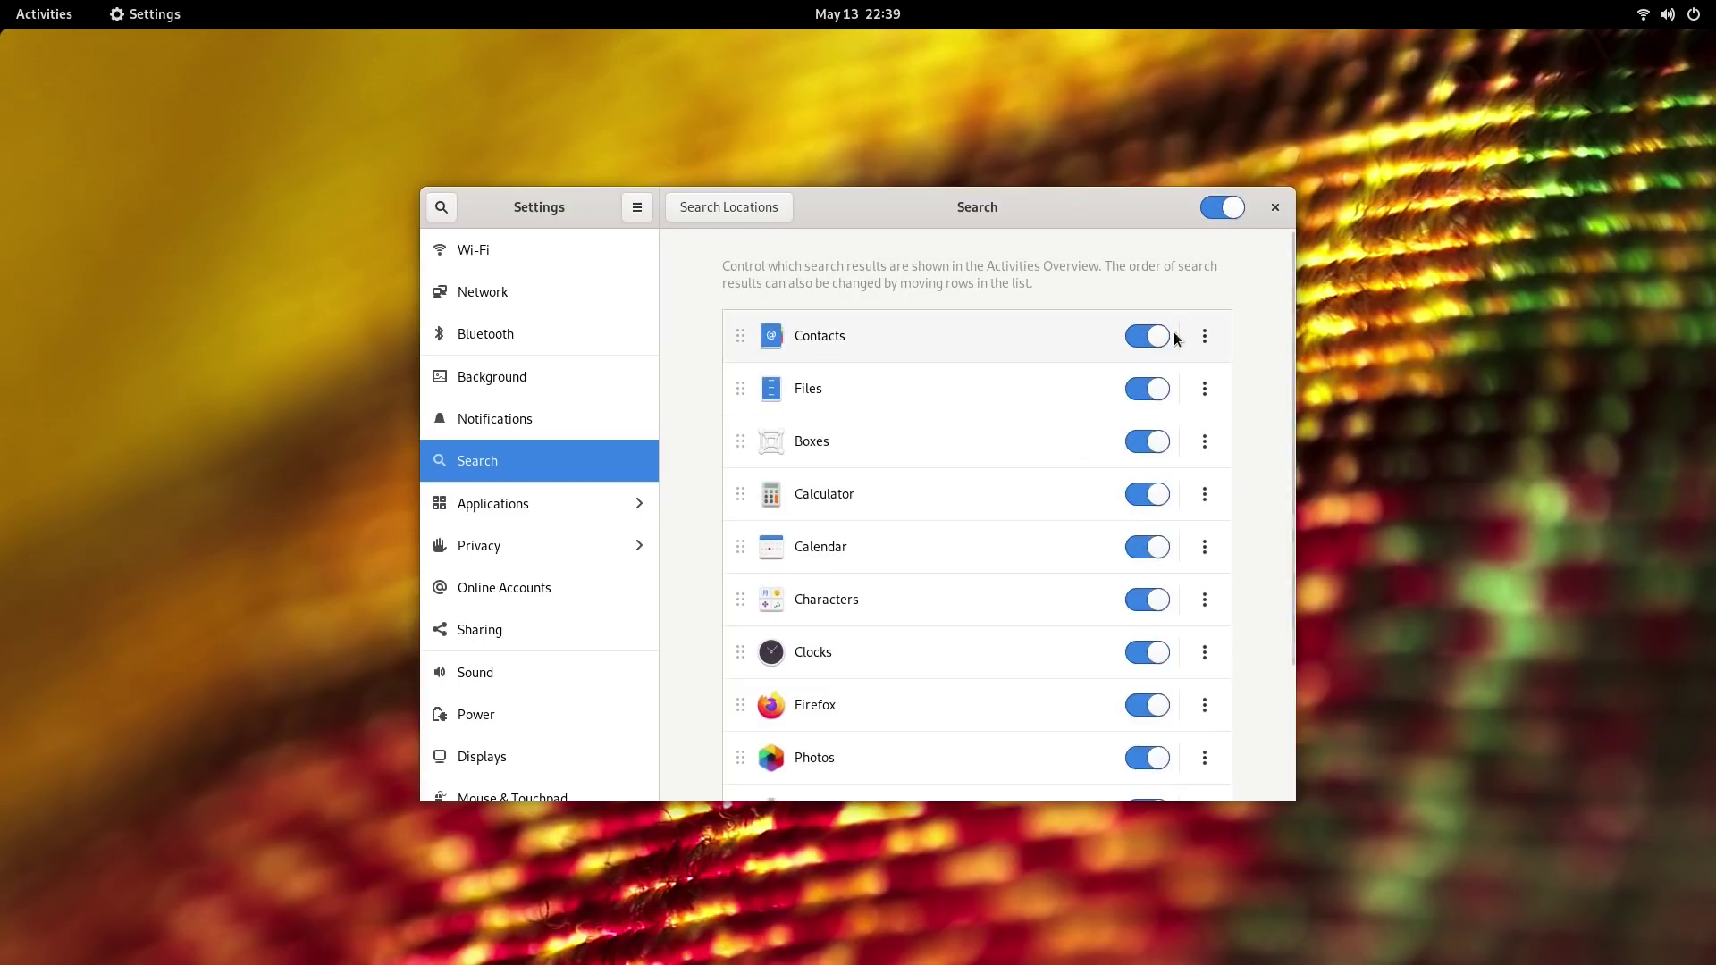
Toggle the Contacts search results and look through the remaining applications in the Search settings
click(1141, 334)
scroll(1042, 666, down, 4)
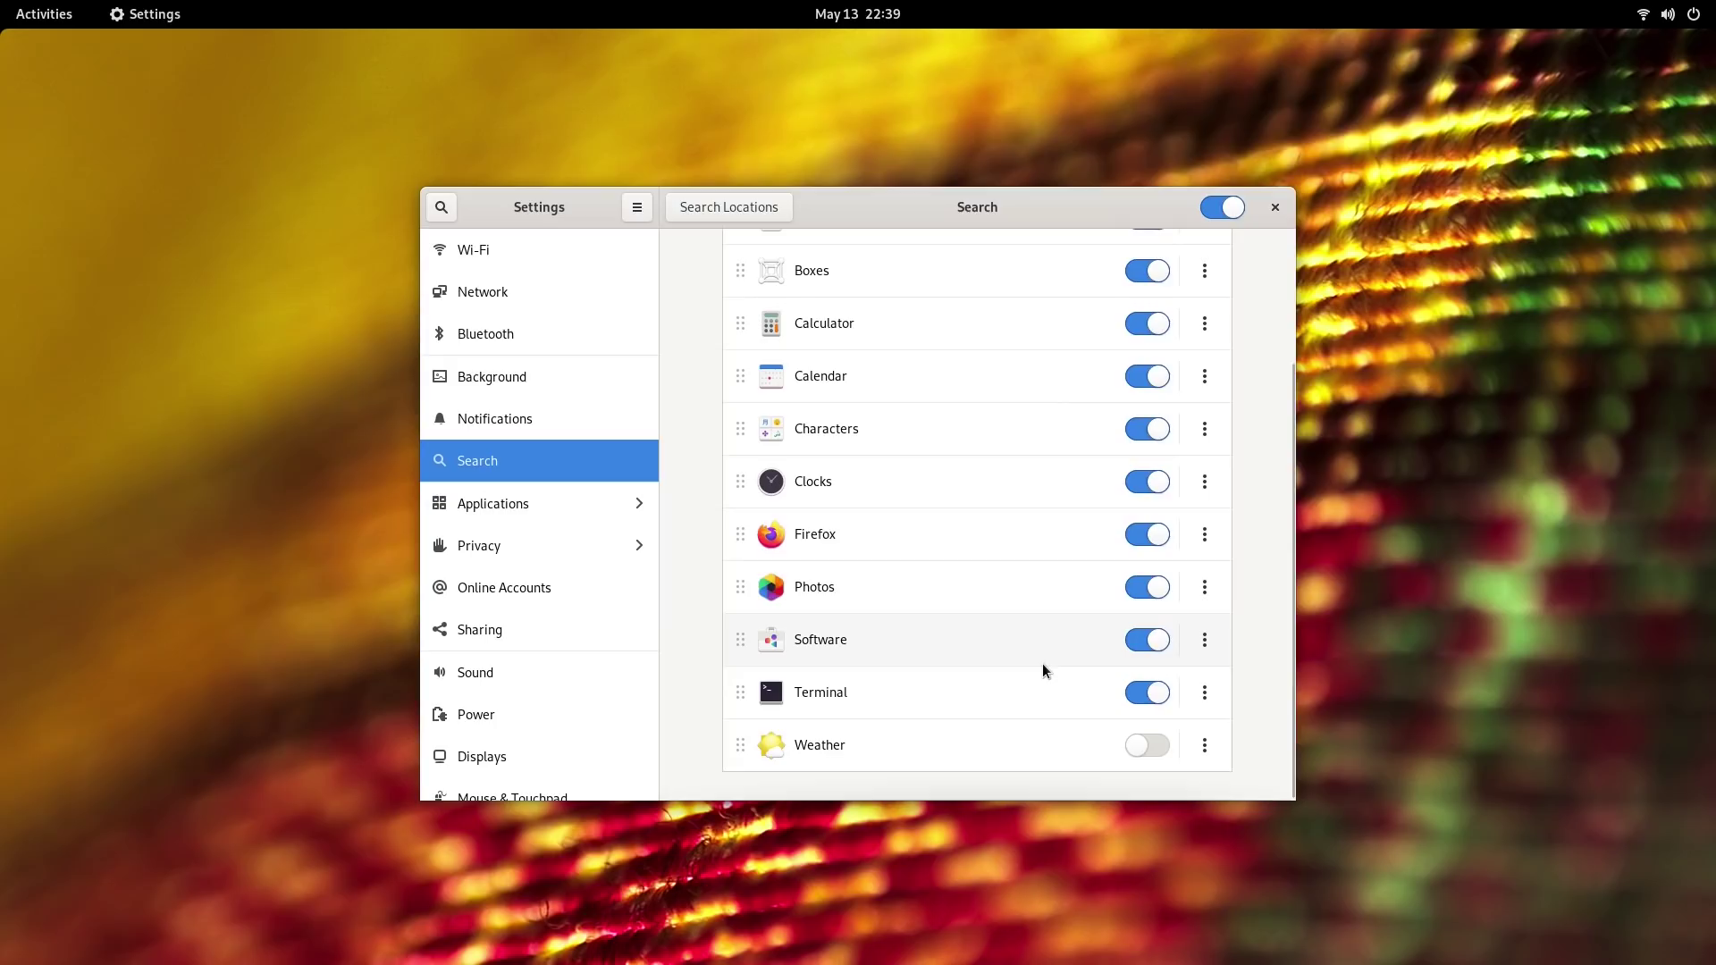
Look through the Applications settings list and view Firefox's integration and default handler settings
click(452, 506)
scroll(589, 420, down, 4)
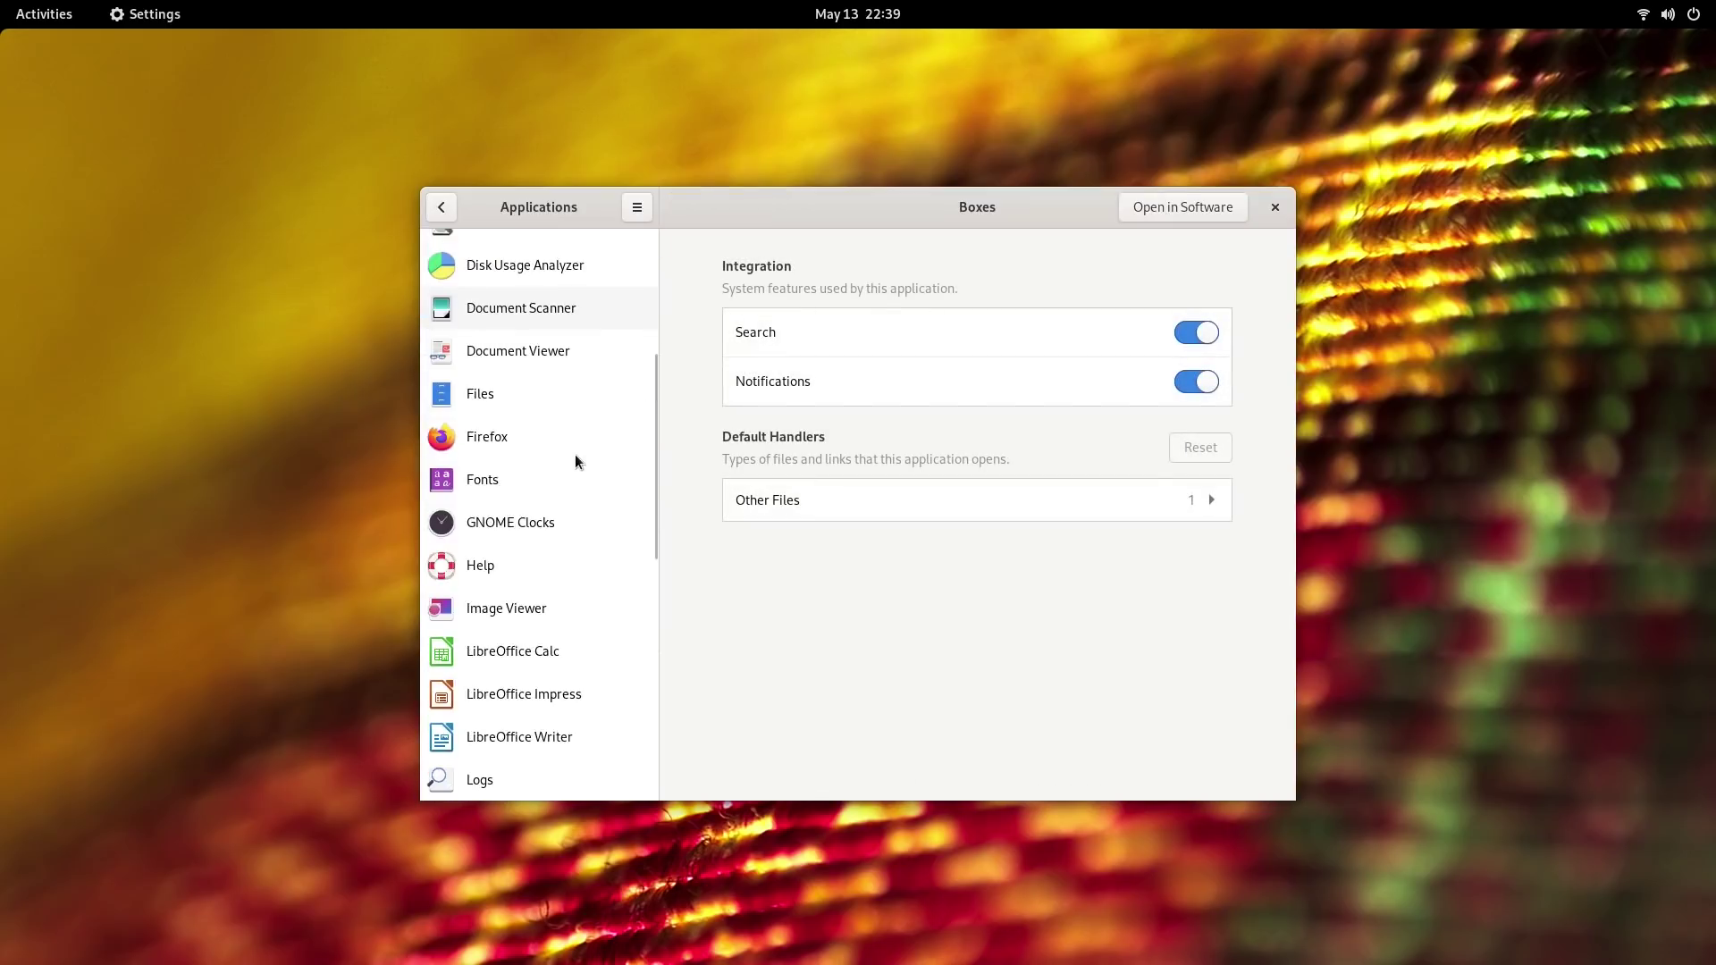
click(487, 436)
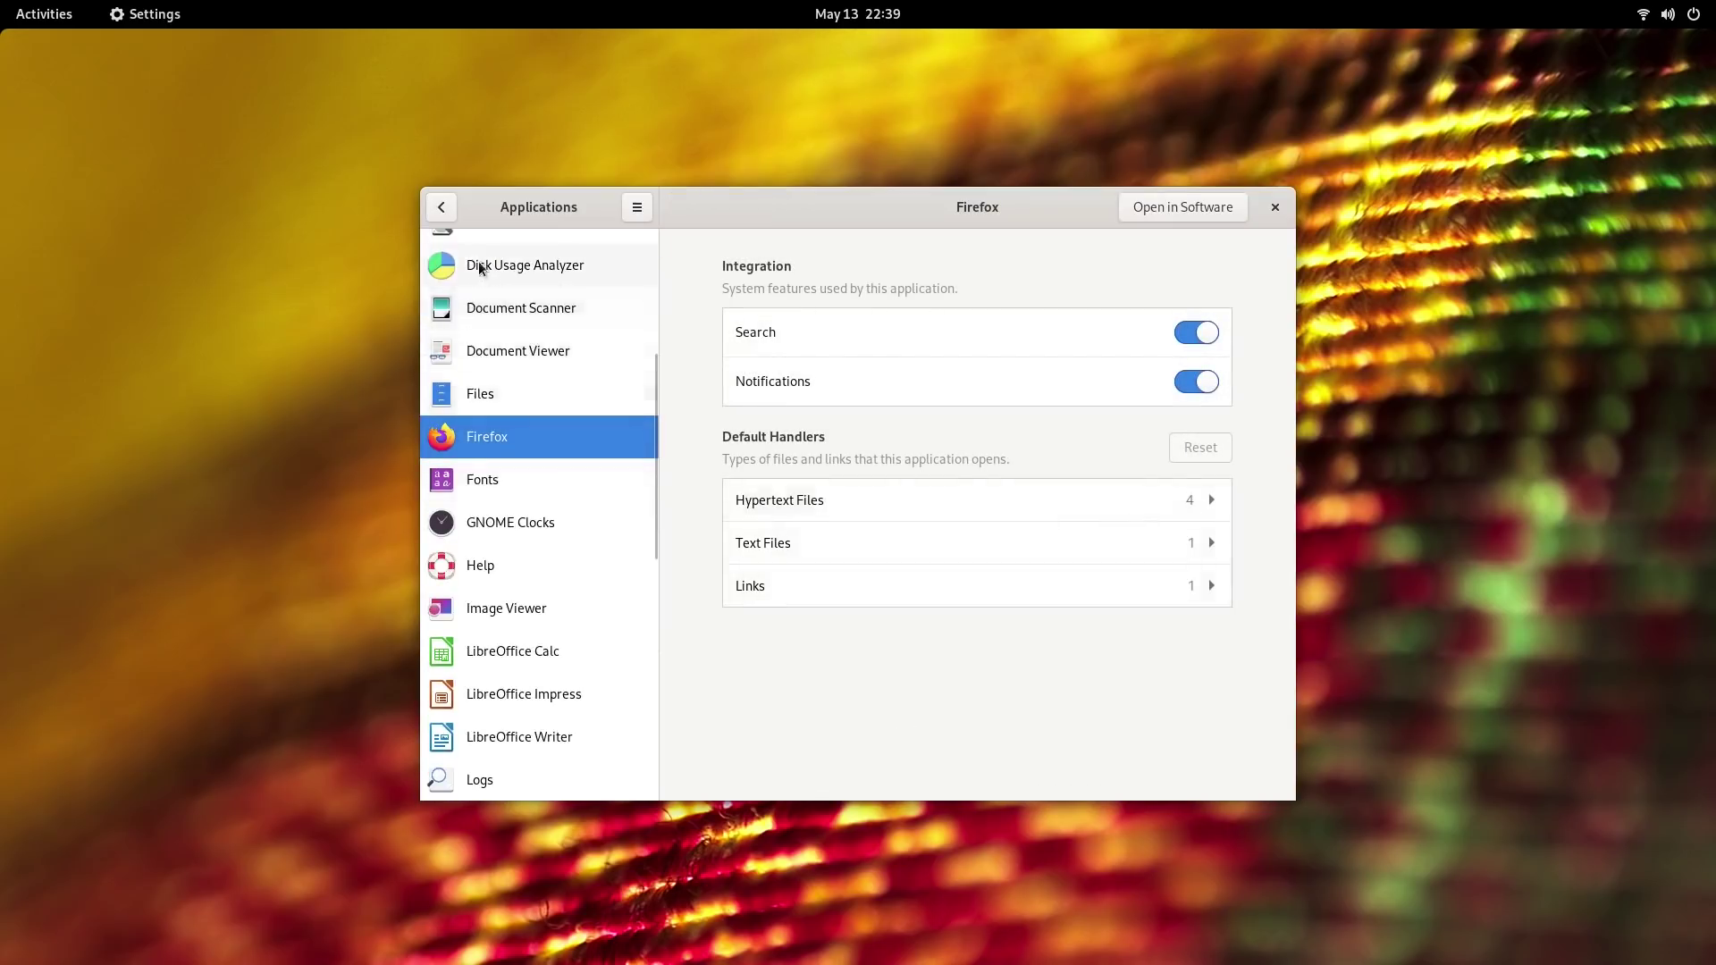
click(451, 212)
View the Privacy settings, including the Location Services and Camera pages
scroll(500, 434, up, 4)
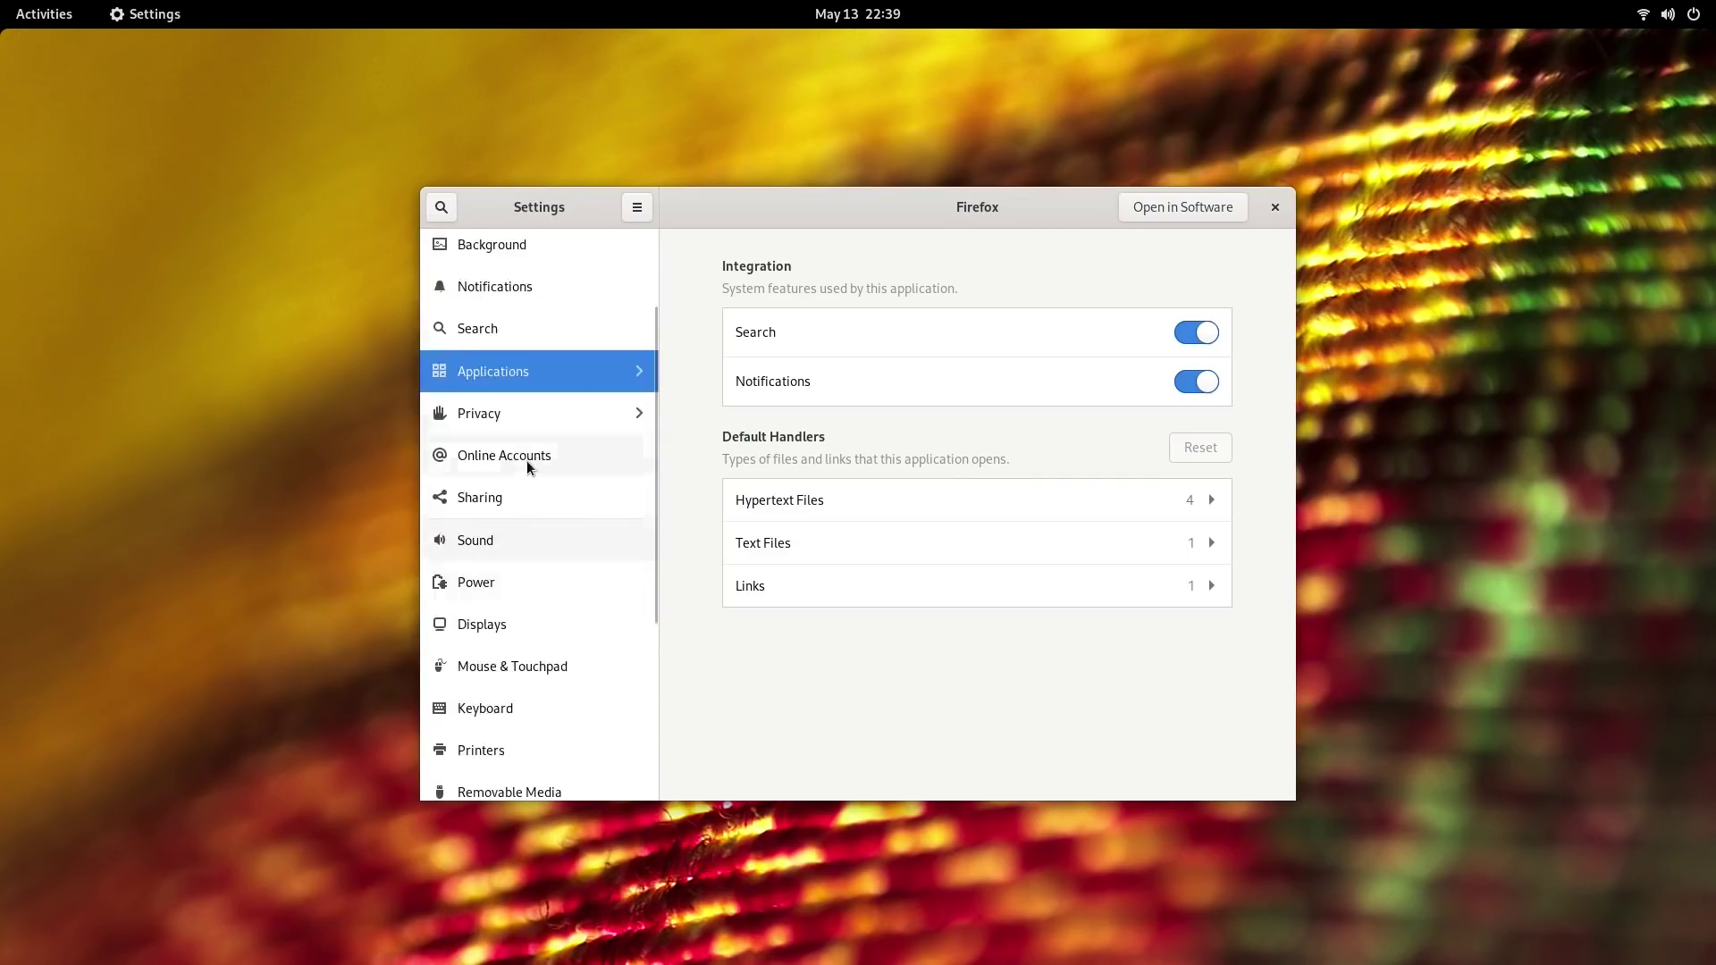
click(522, 481)
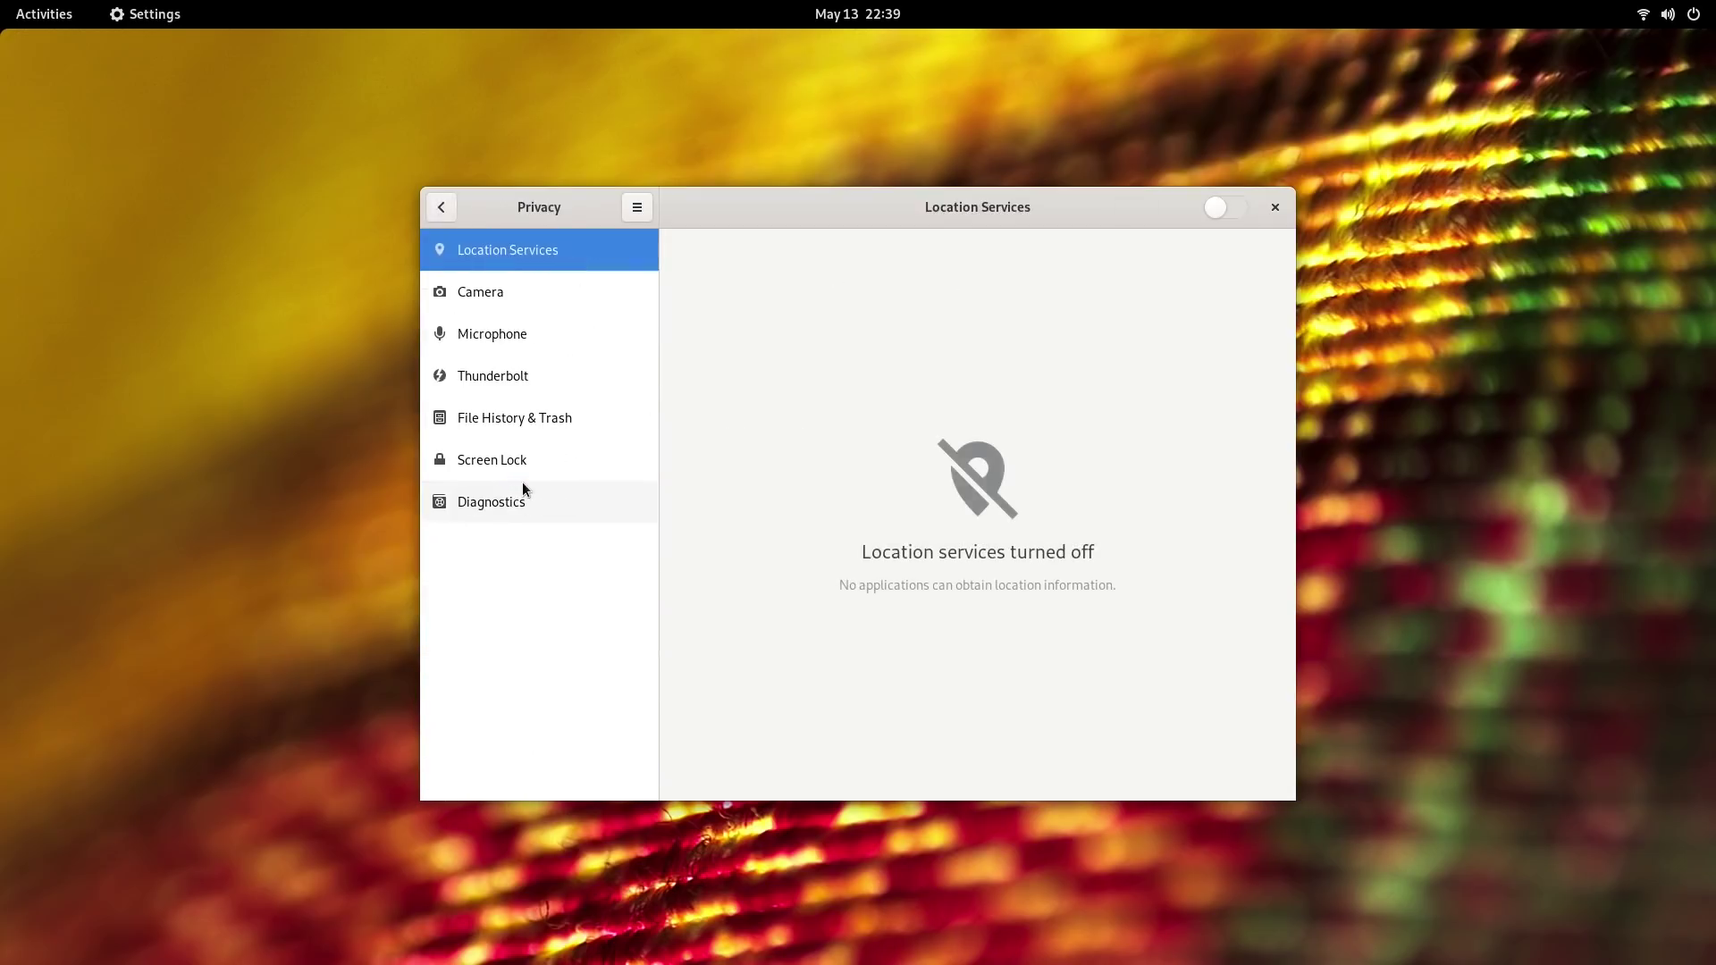
click(497, 286)
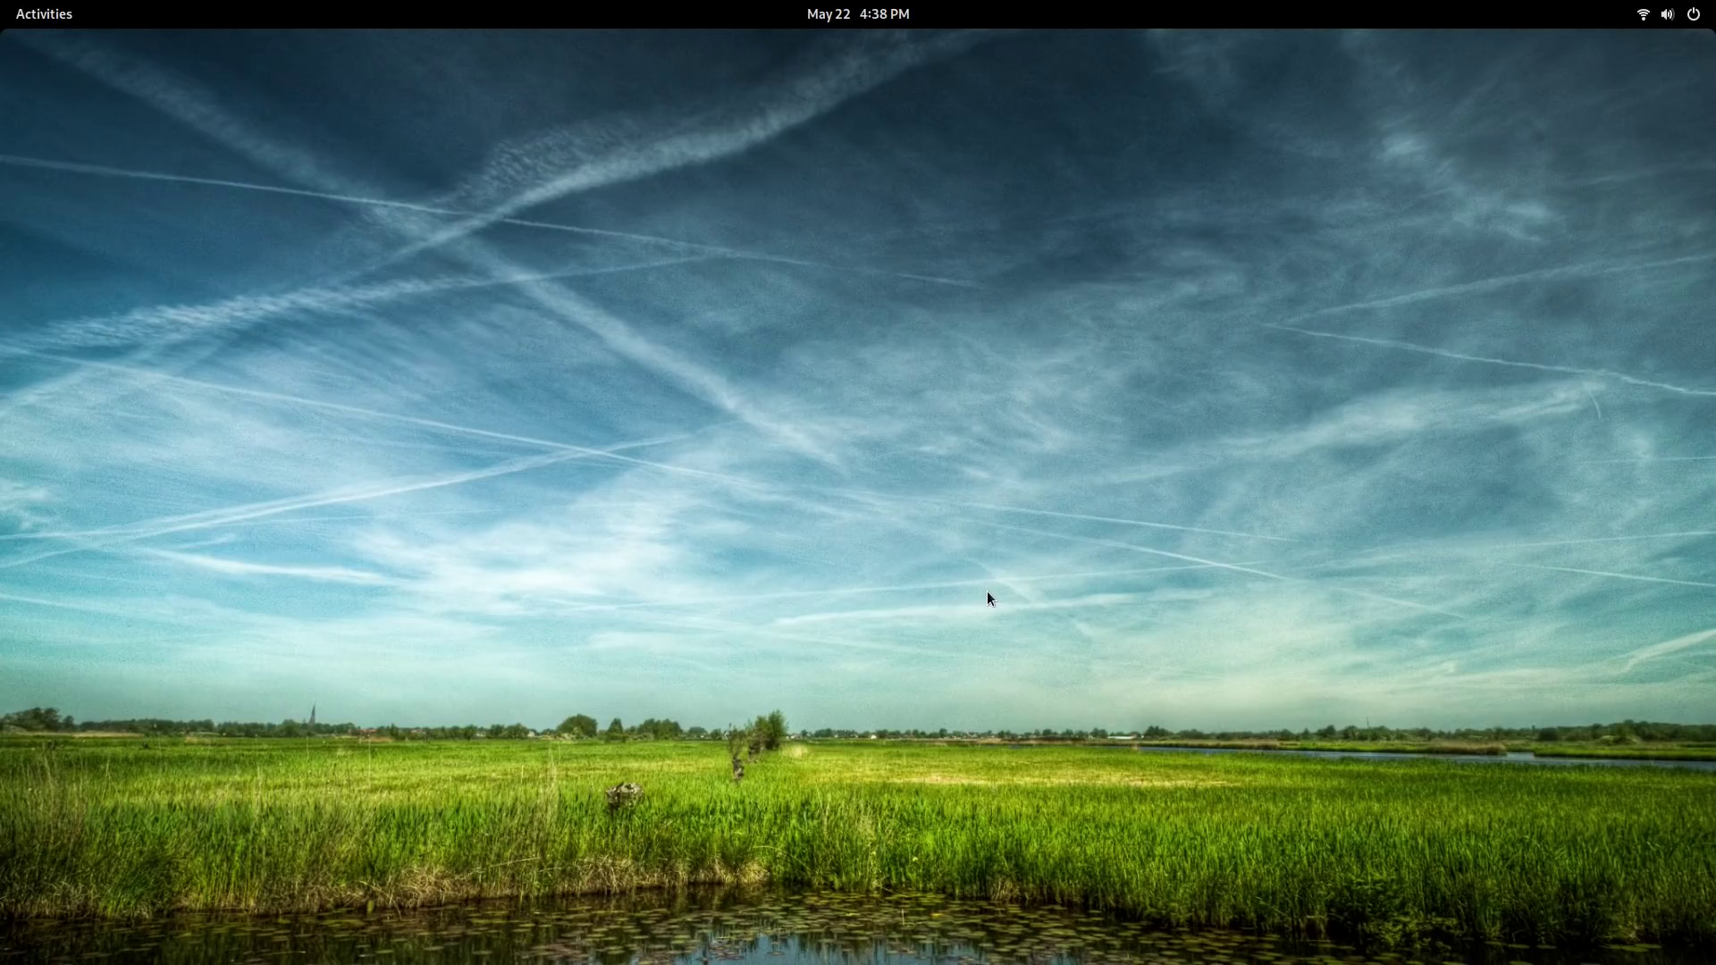
Open Software from the overview and browse the featured banners and recommended applications on the Explore page
key(super)
click(931, 877)
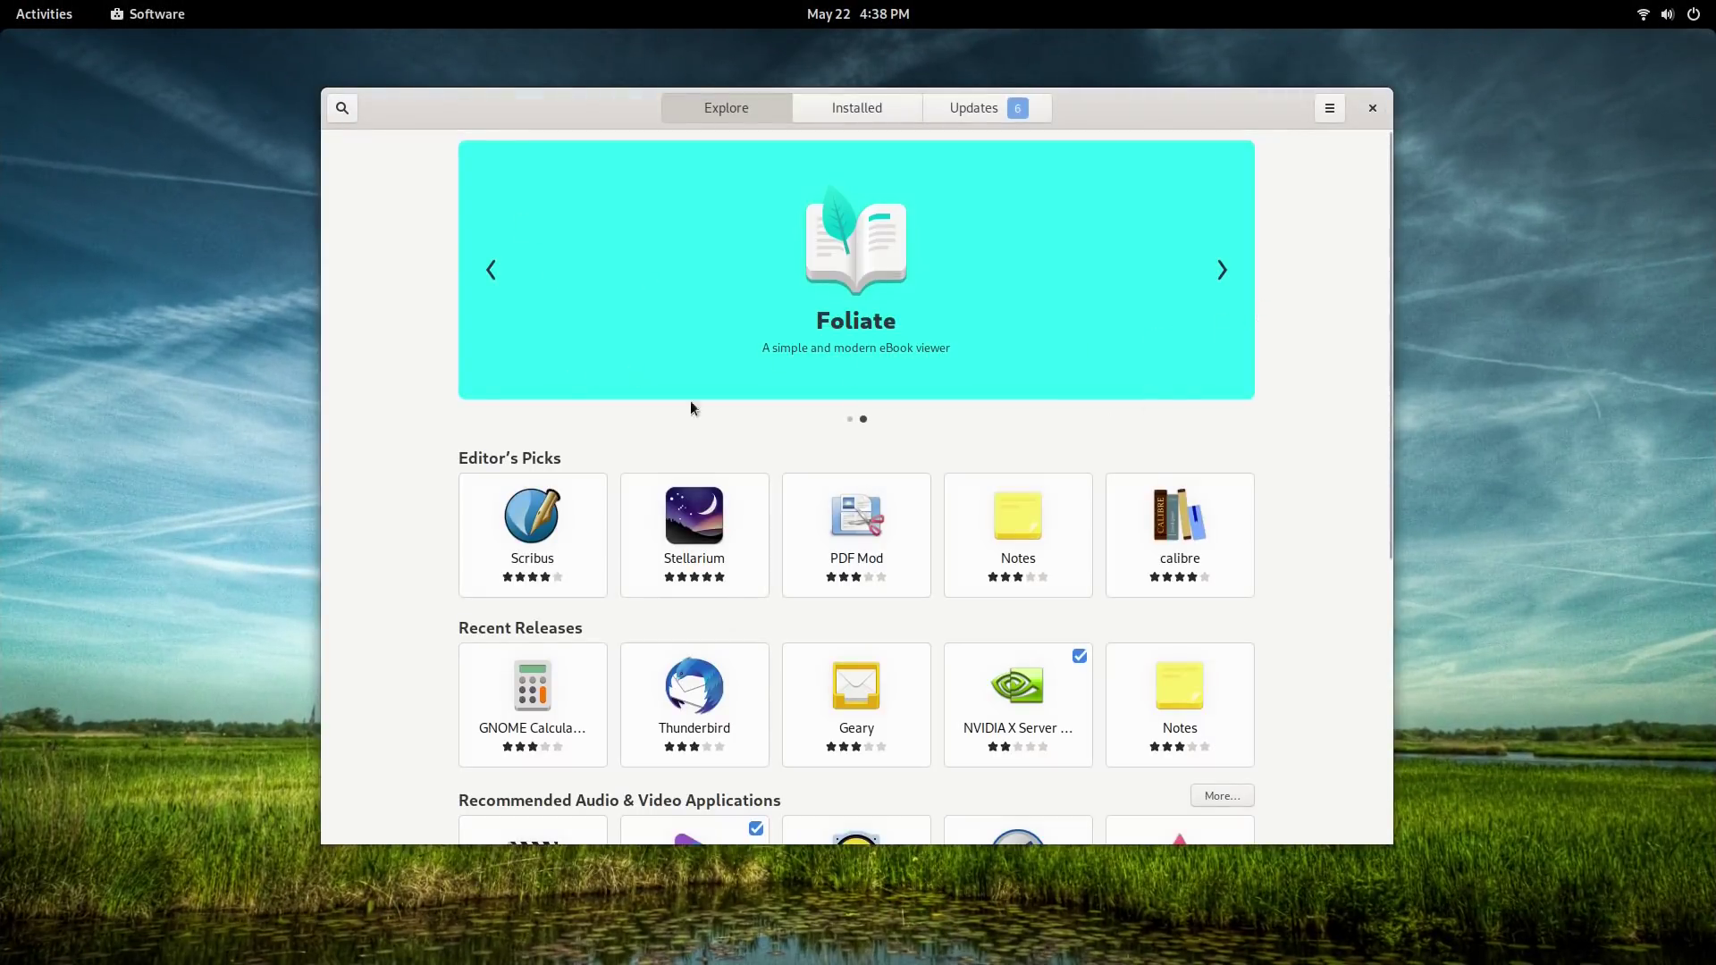
click(1232, 272)
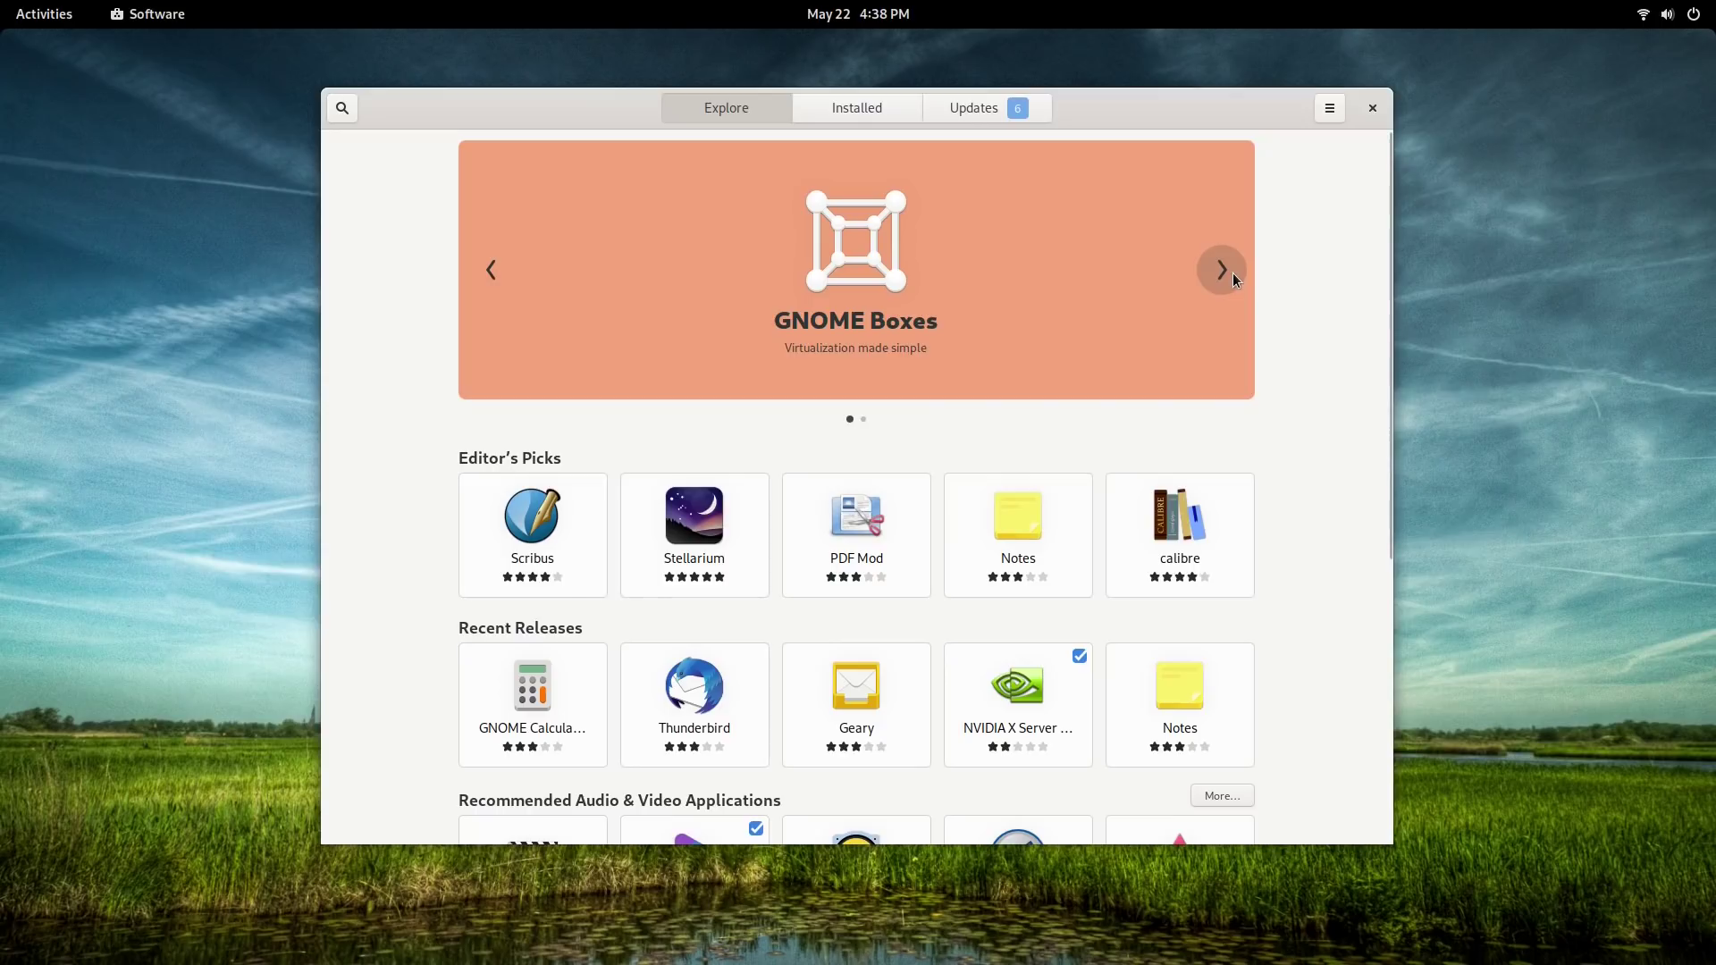
click(1231, 272)
scroll(441, 484, down, 2)
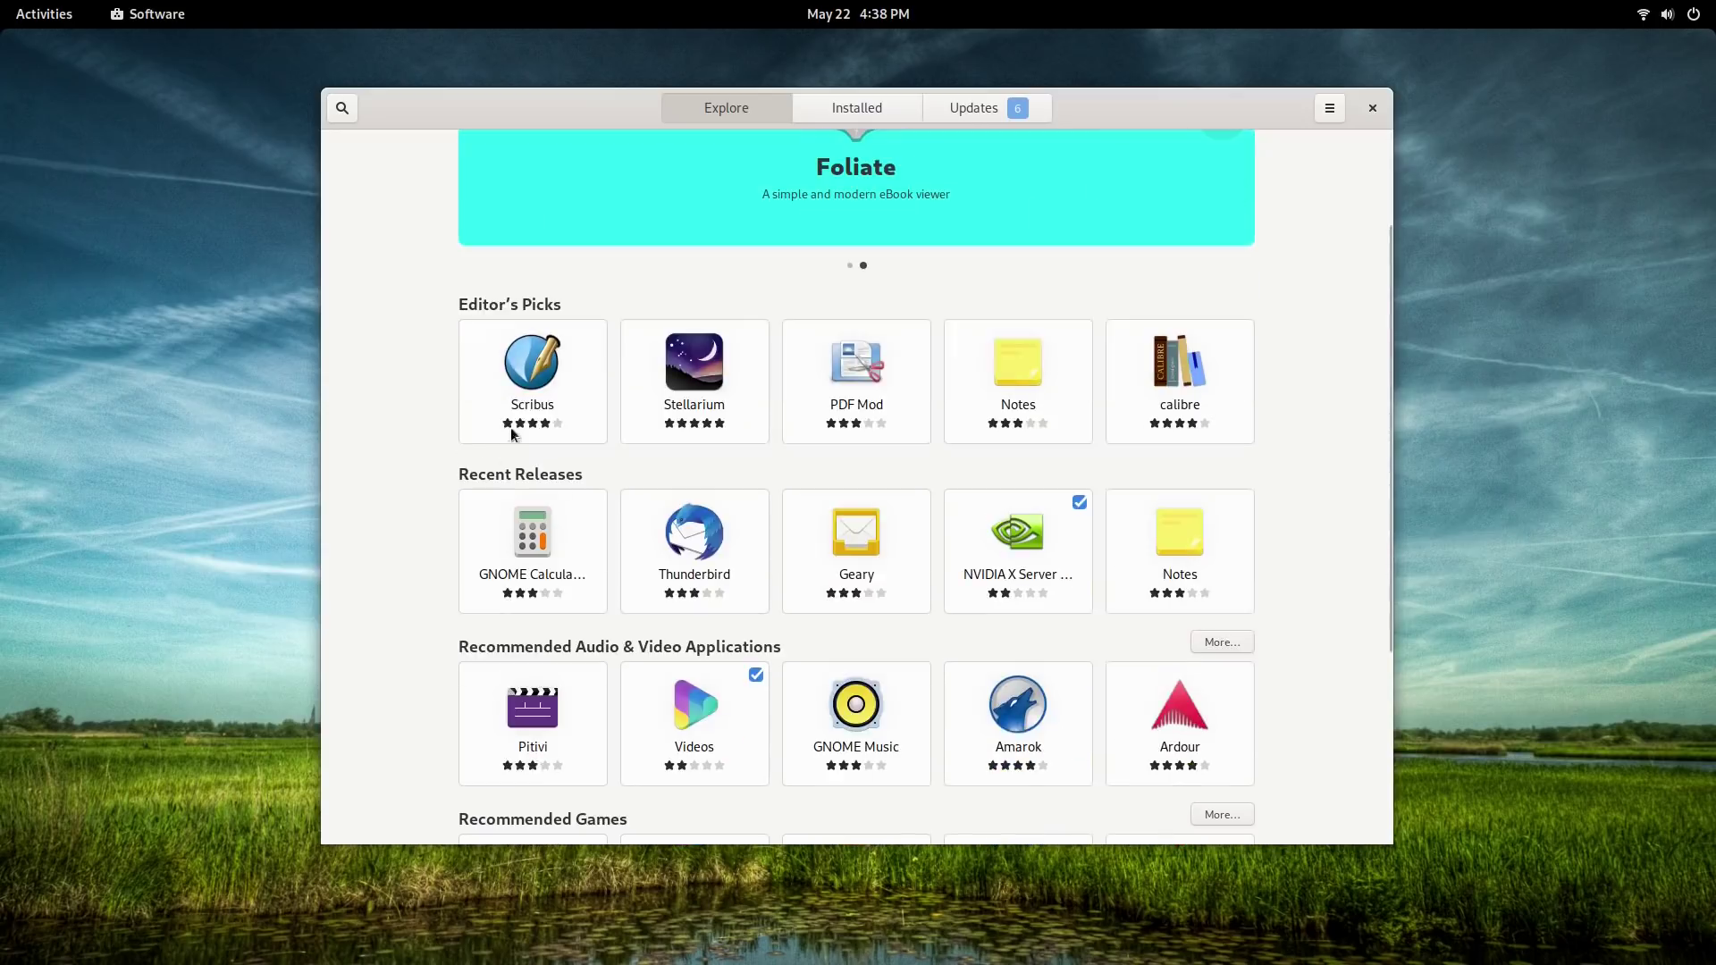
Examine the Scribus page, including its third screenshot, description, add-ons and details, and return to the Explore page
click(540, 401)
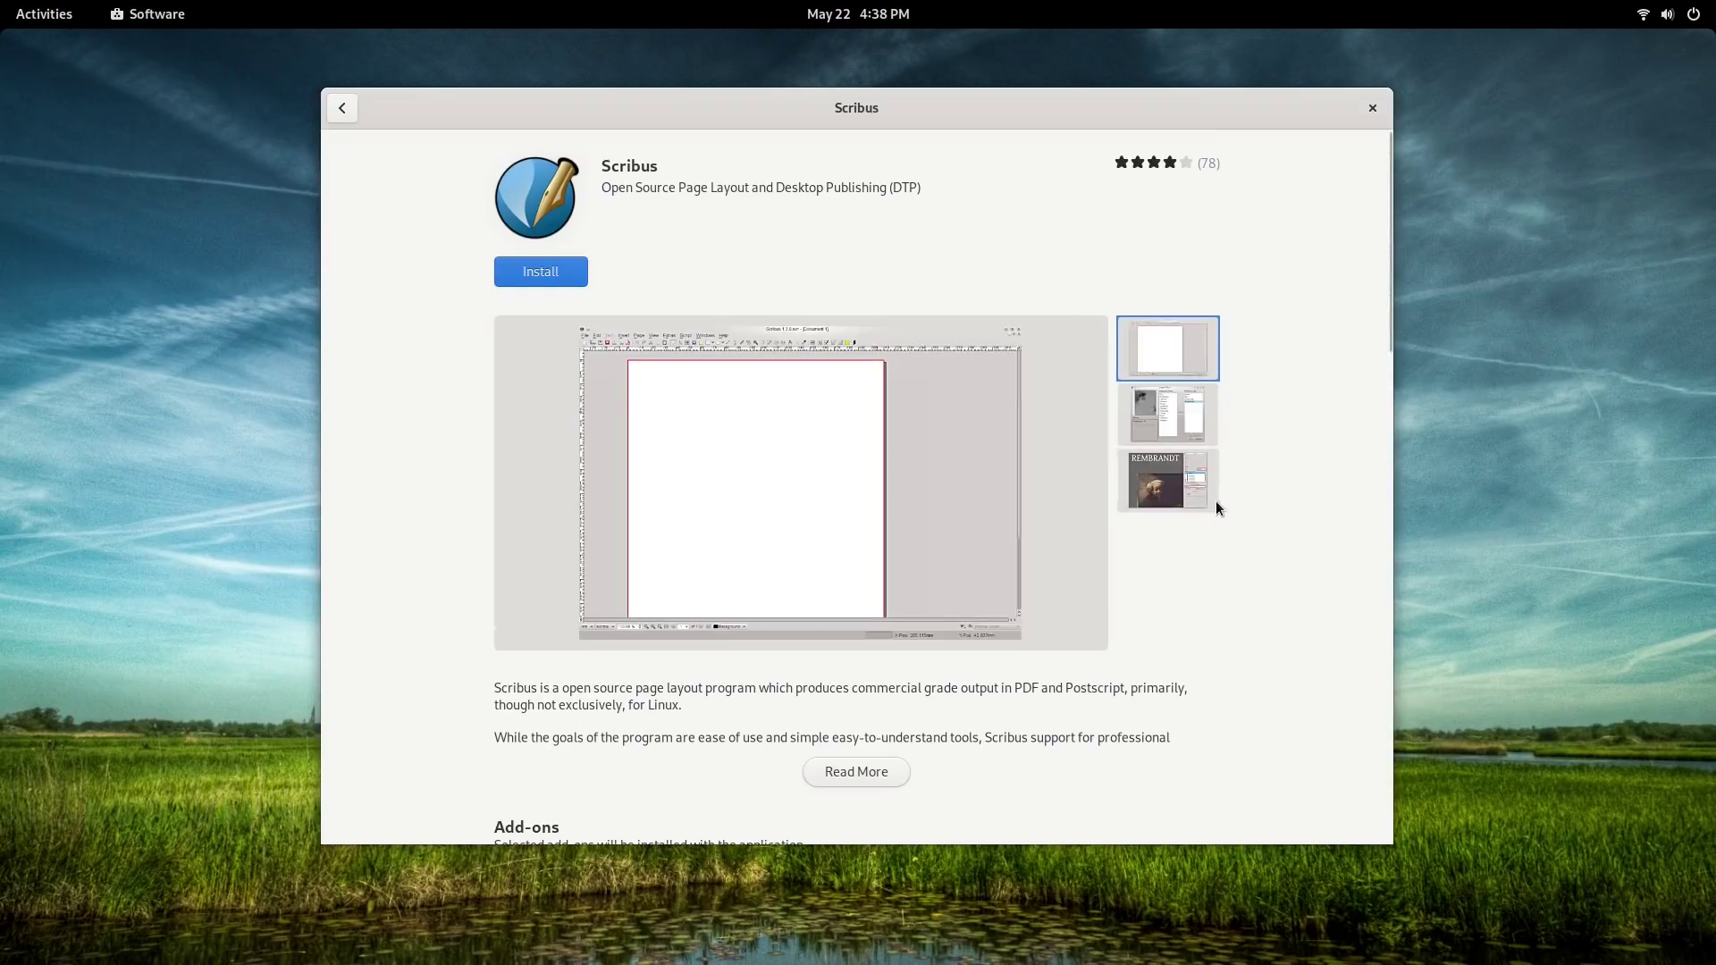
click(1183, 481)
scroll(871, 509, down, 5)
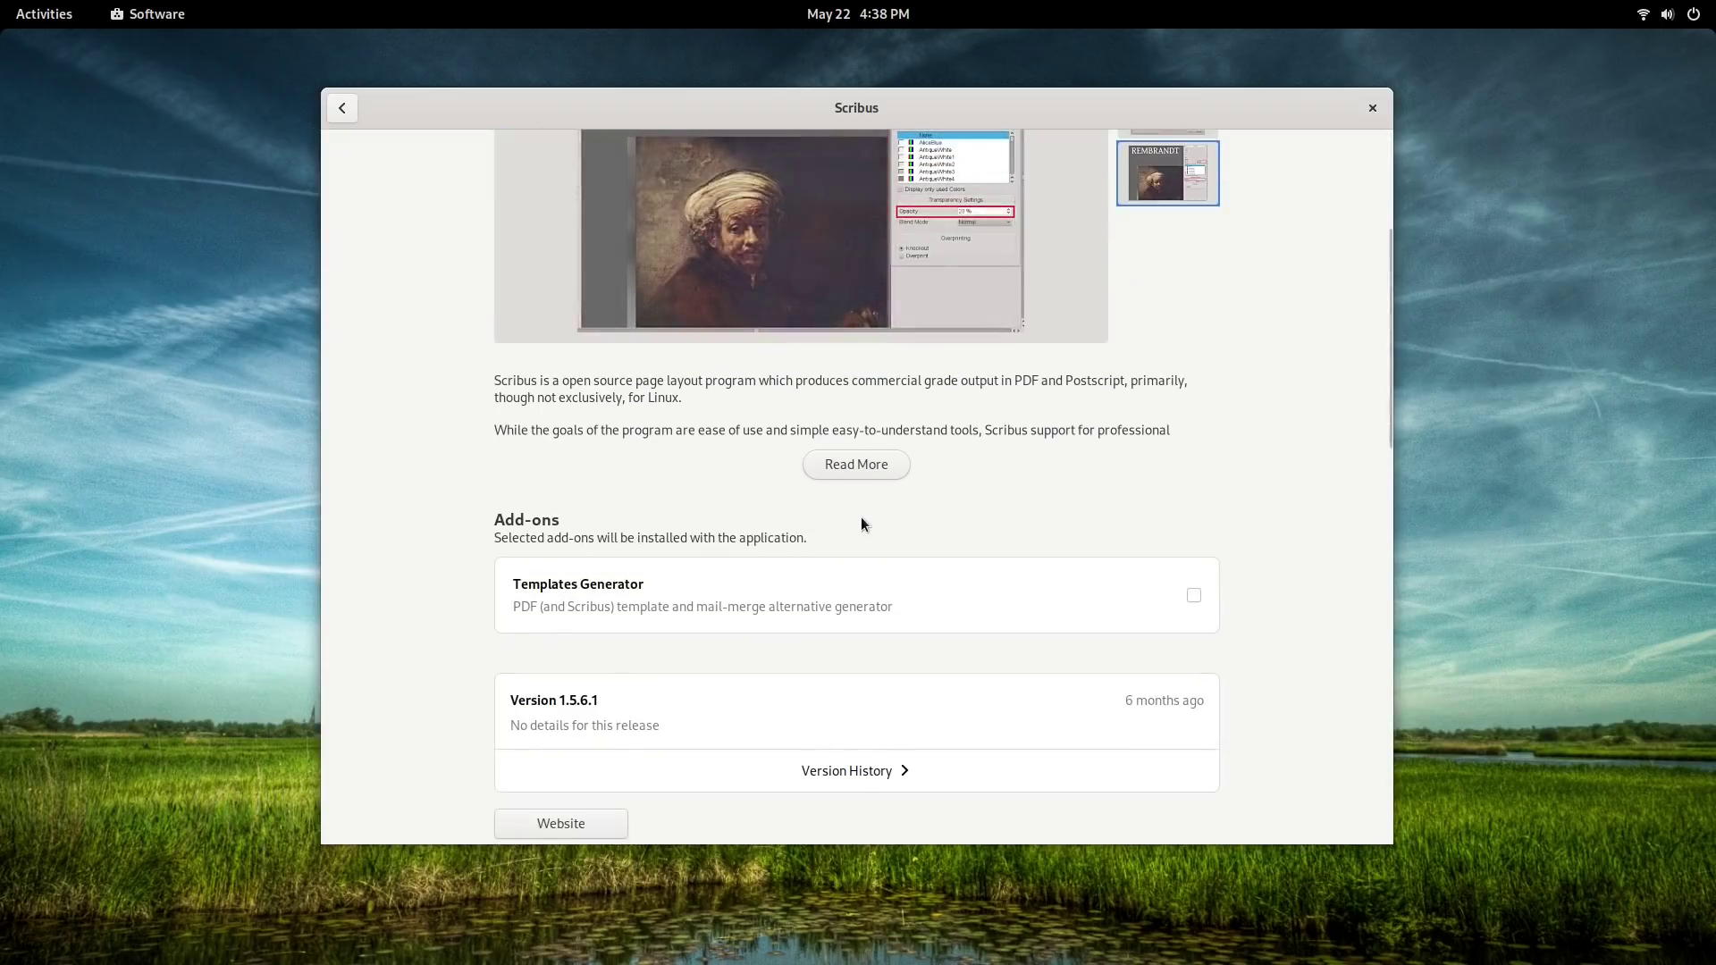
click(888, 477)
click(871, 502)
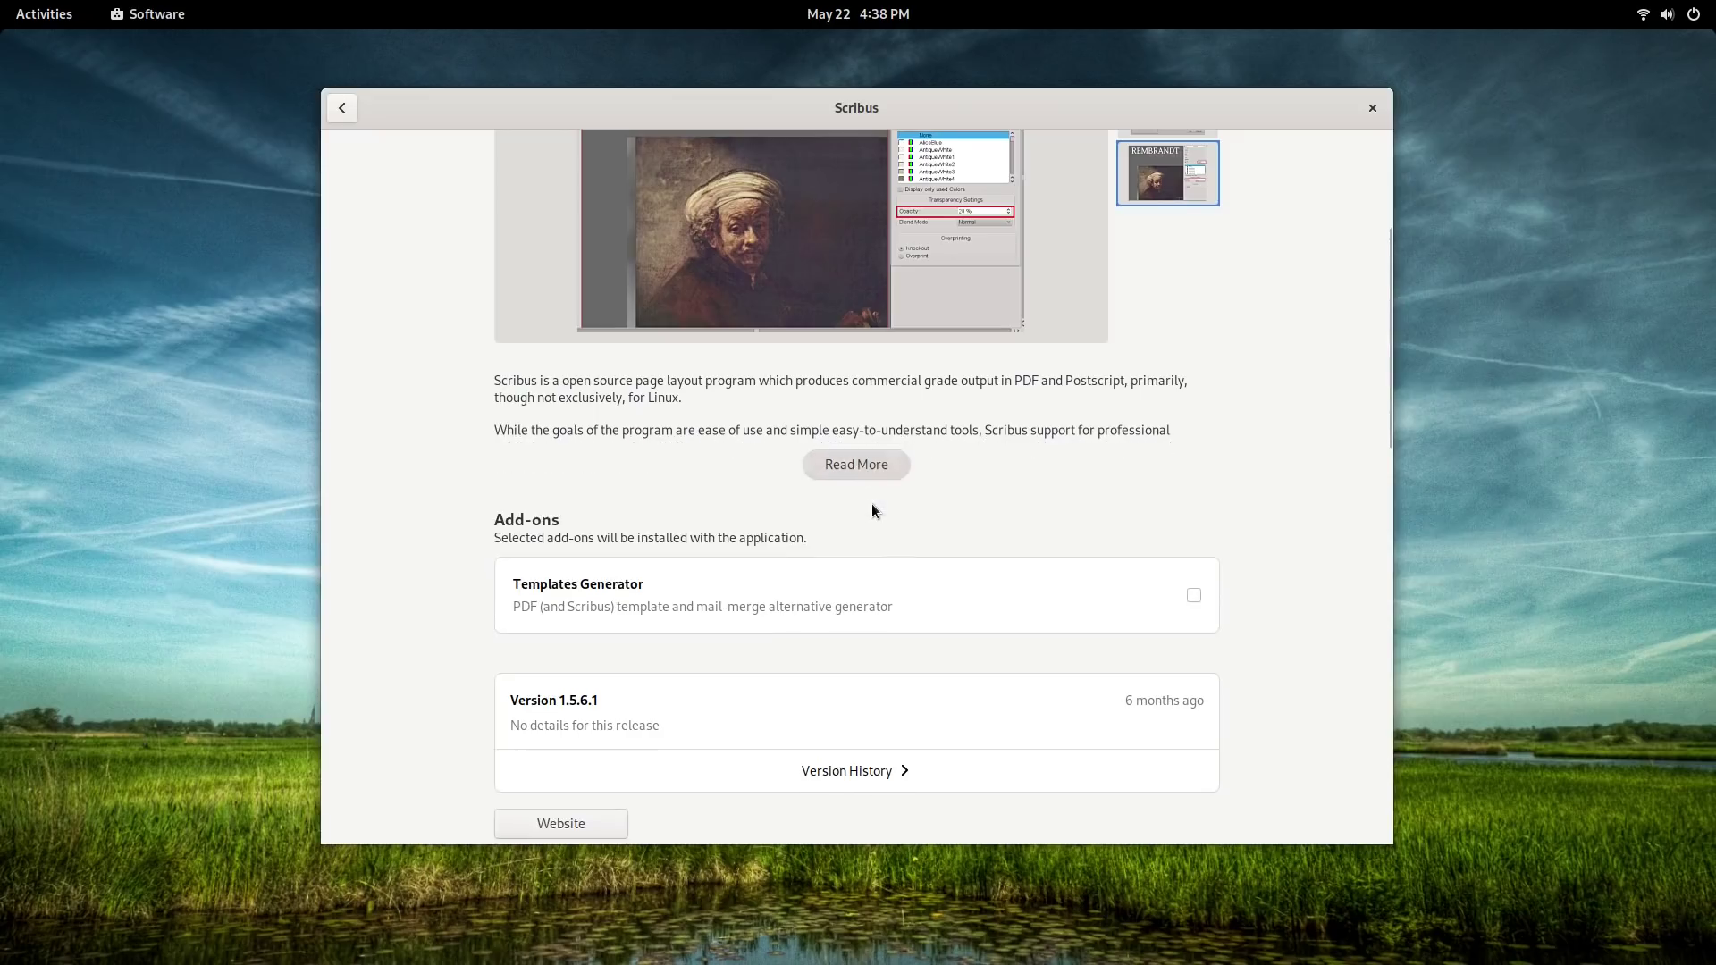
scroll(491, 618, down, 5)
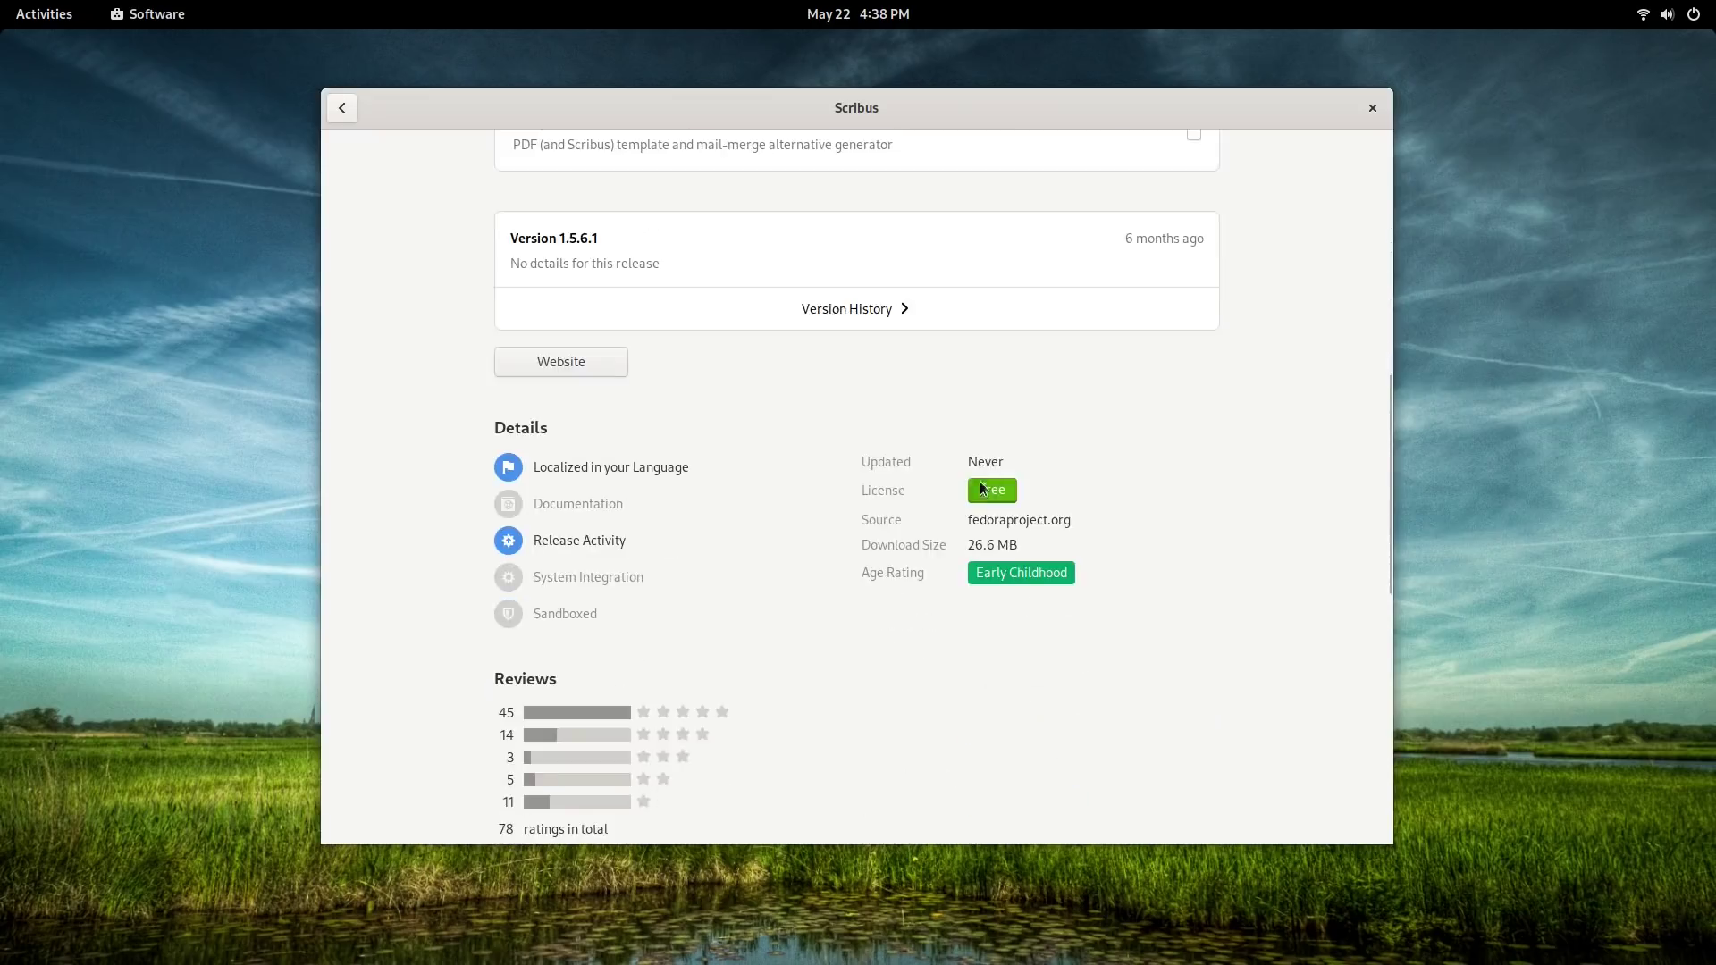
click(341, 107)
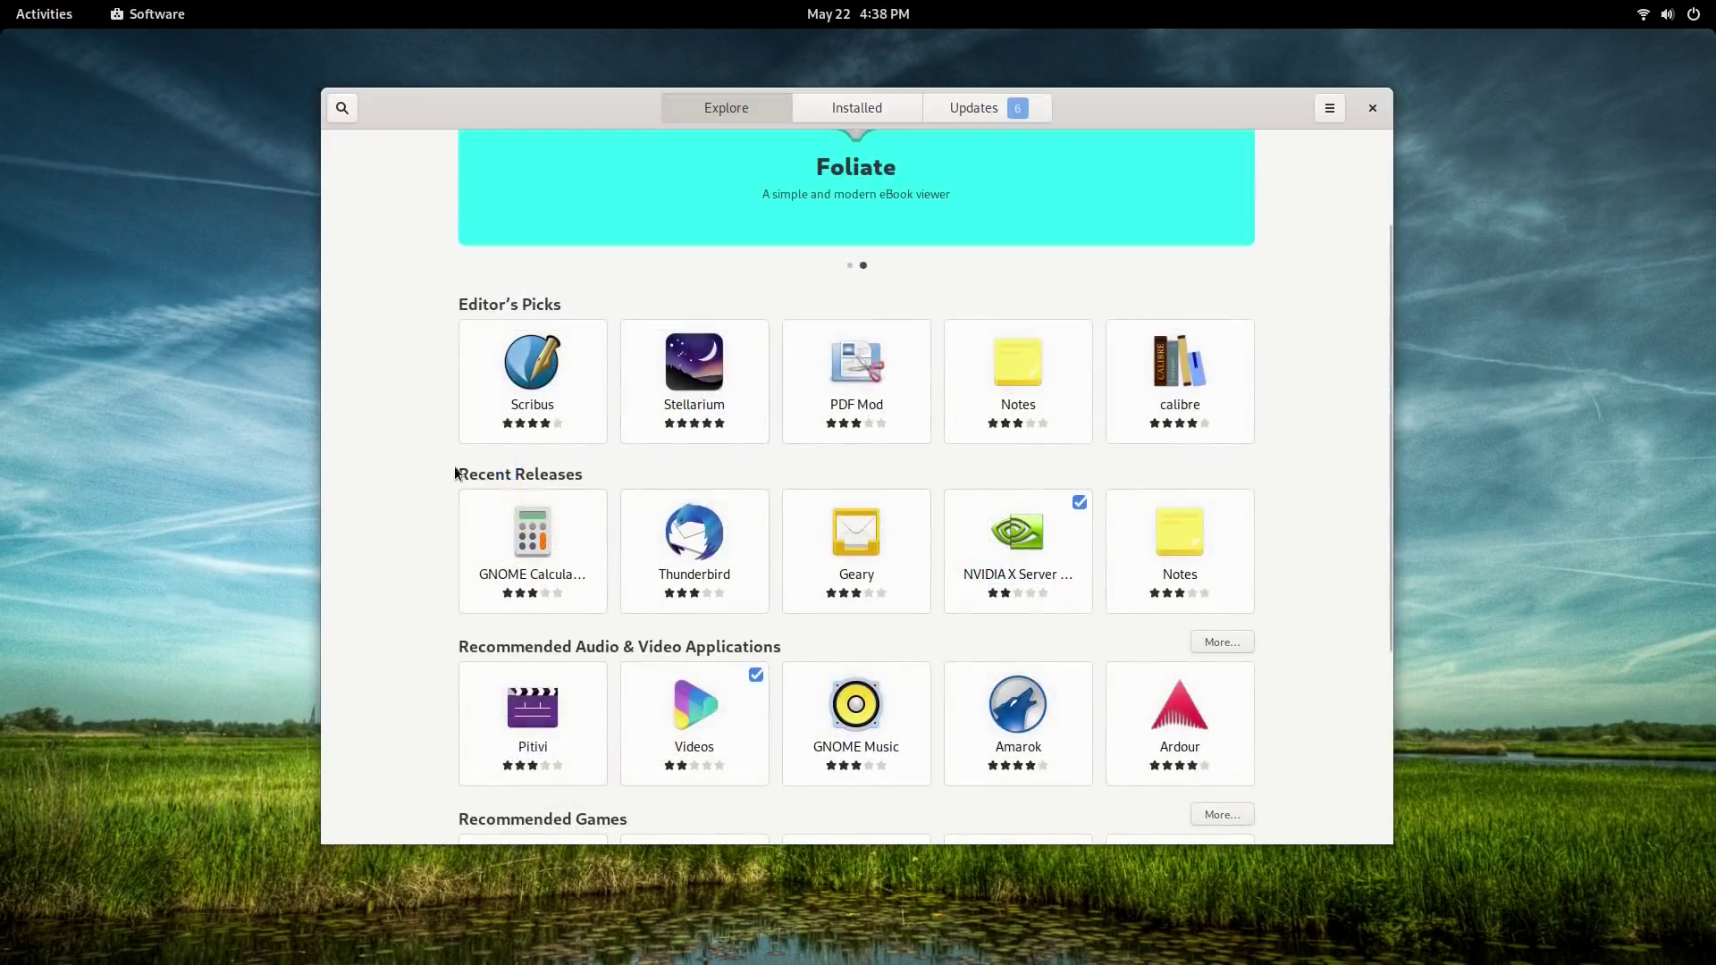
Open the Stellarium page and examine its description, version and details
click(726, 393)
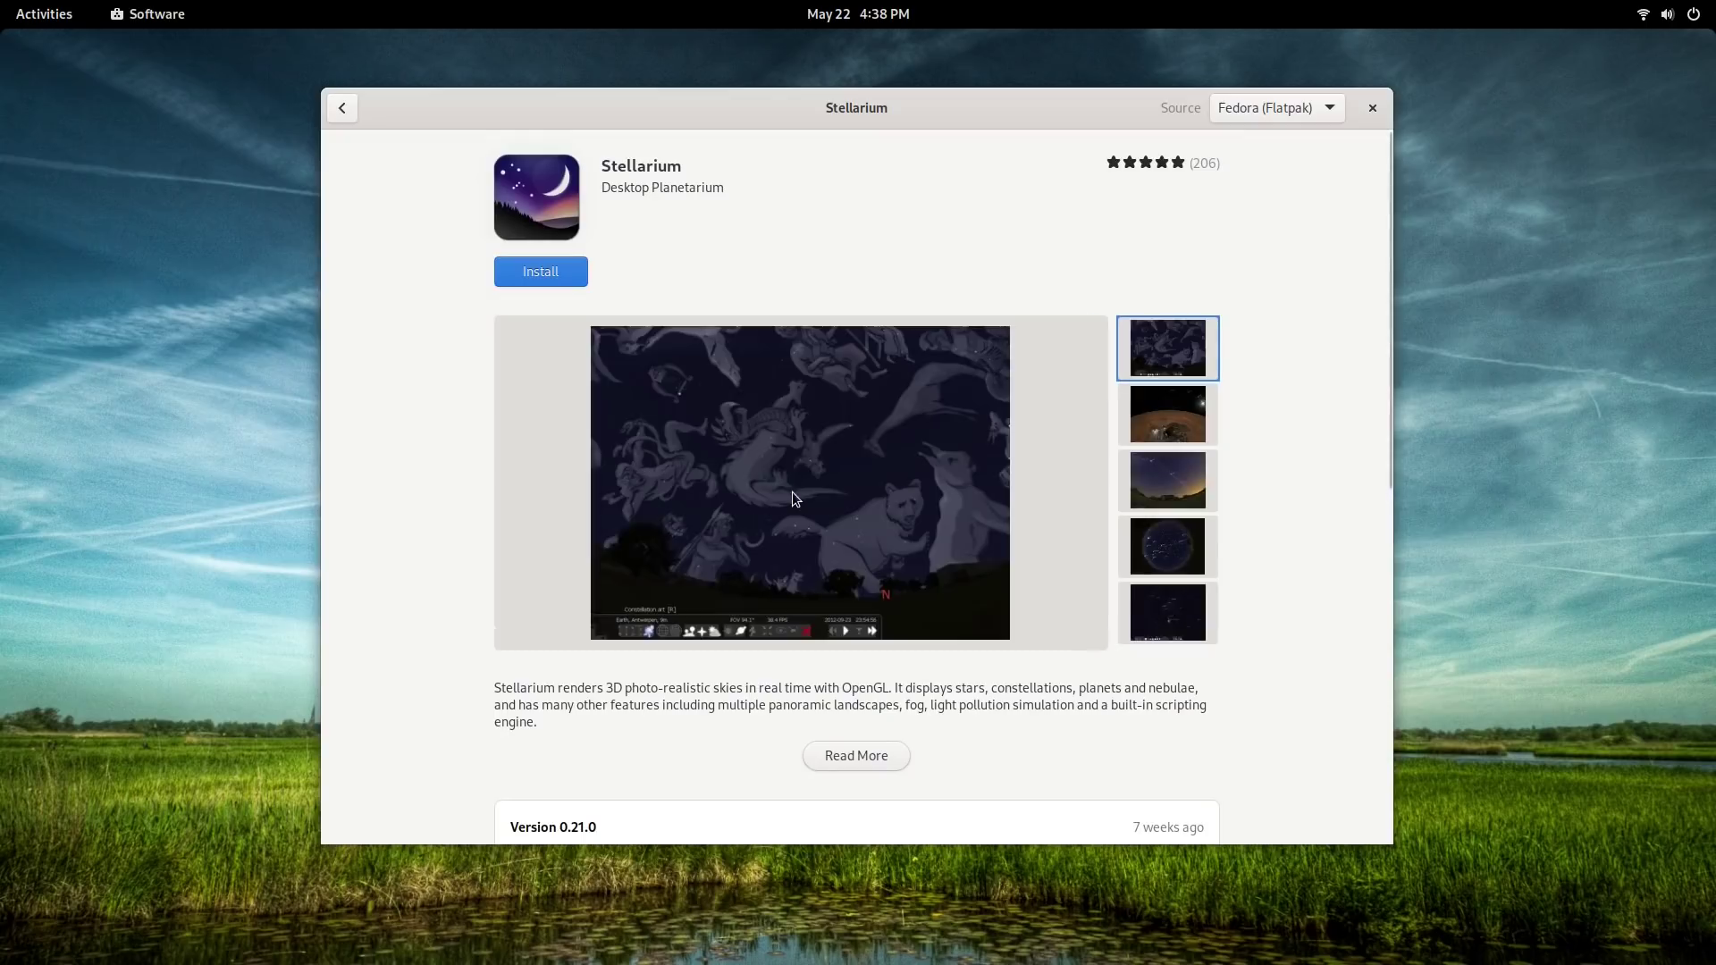
scroll(795, 490, down, 3)
scroll(804, 487, down, 2)
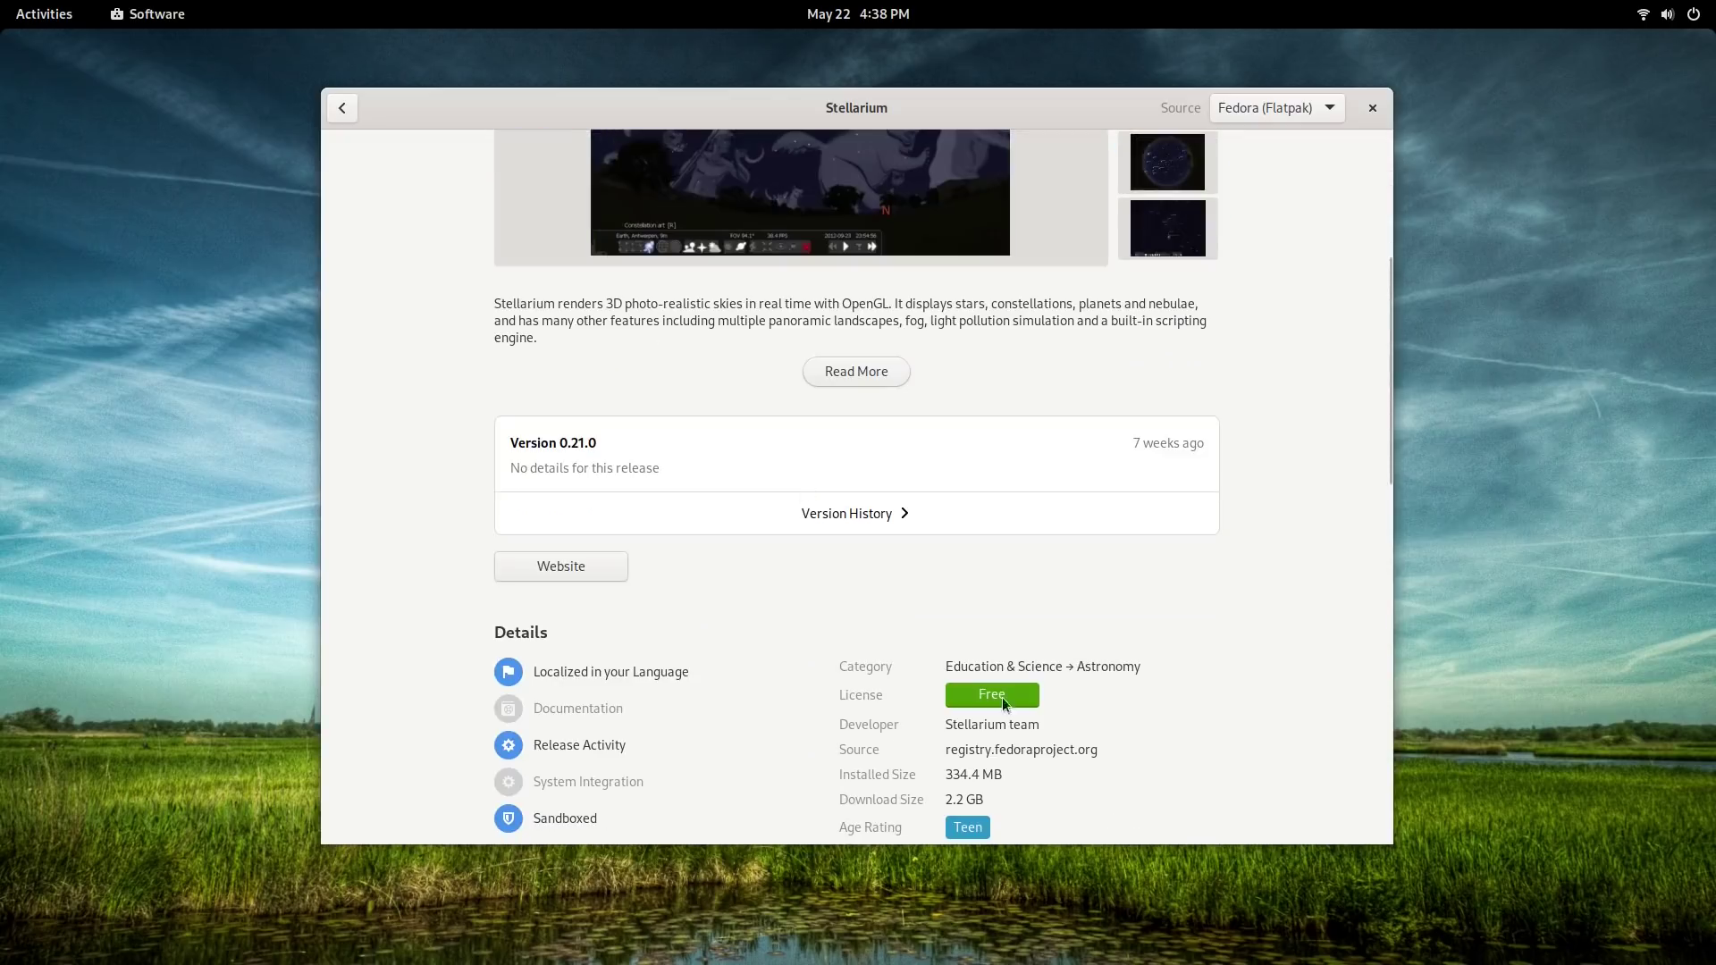
scroll(1070, 766, up, 5)
scroll(790, 588, down, 5)
scroll(790, 588, up, 5)
Switch Stellarium's source between Fedora (RPM) and Fedora (Flatpak), ending on Fedora (RPM), and return to the Explore page
click(1287, 110)
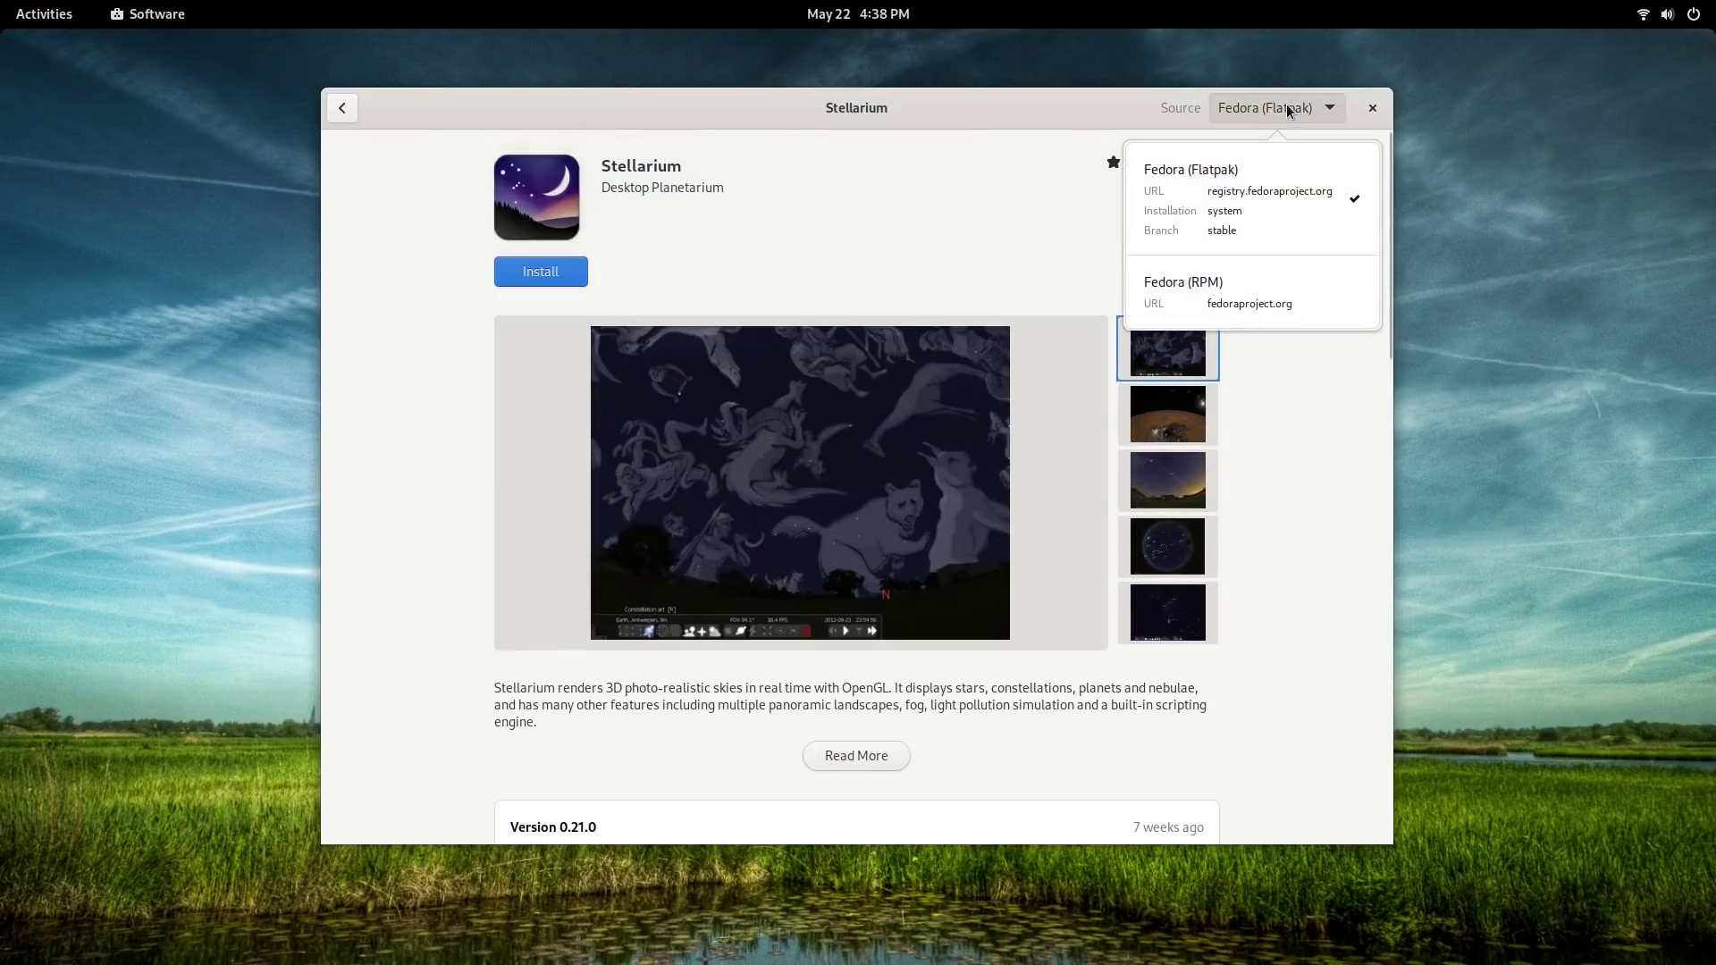
click(1279, 291)
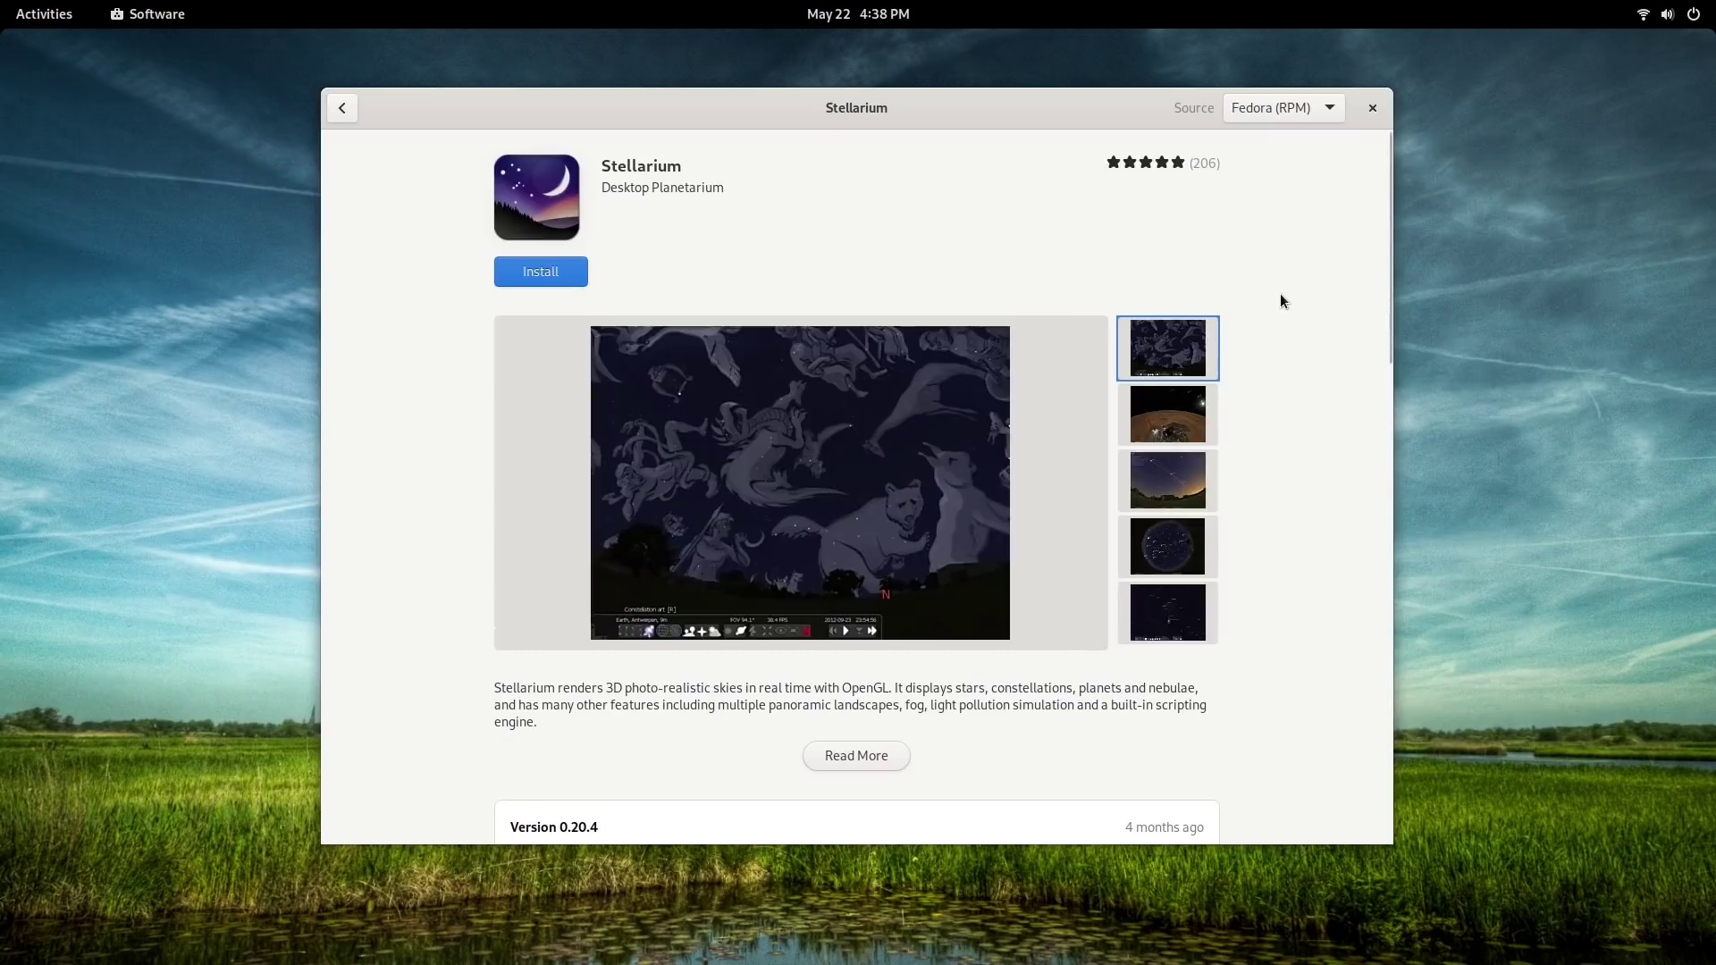
click(1265, 114)
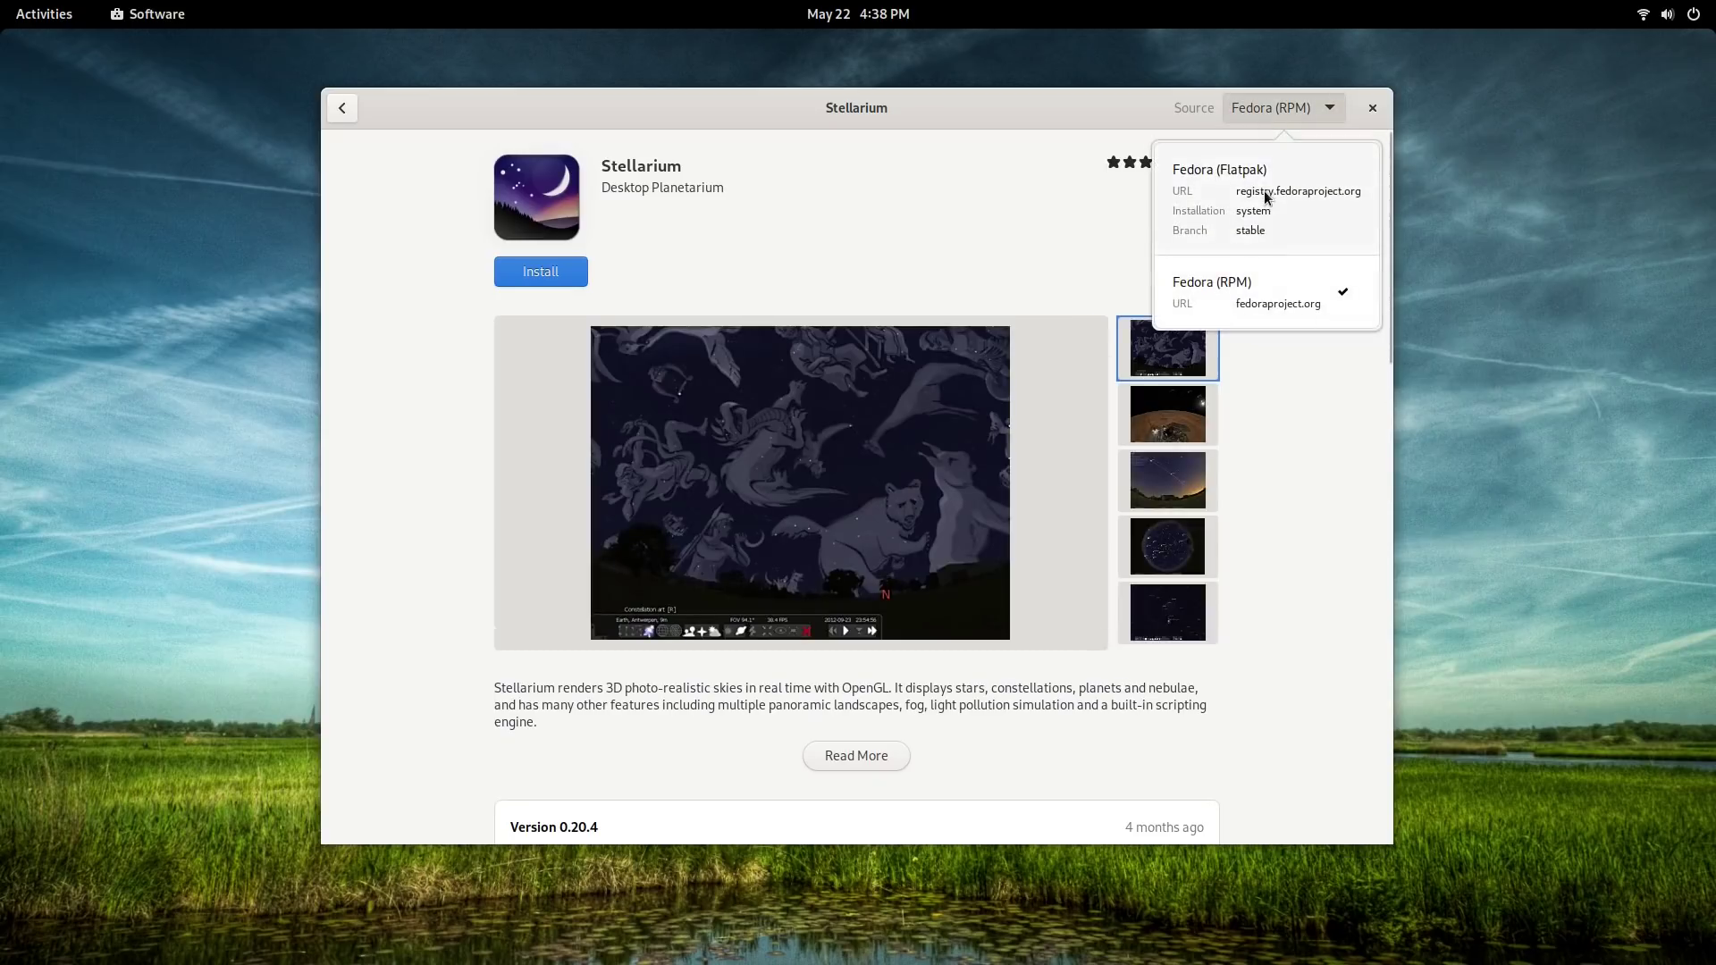
click(1267, 170)
click(1273, 119)
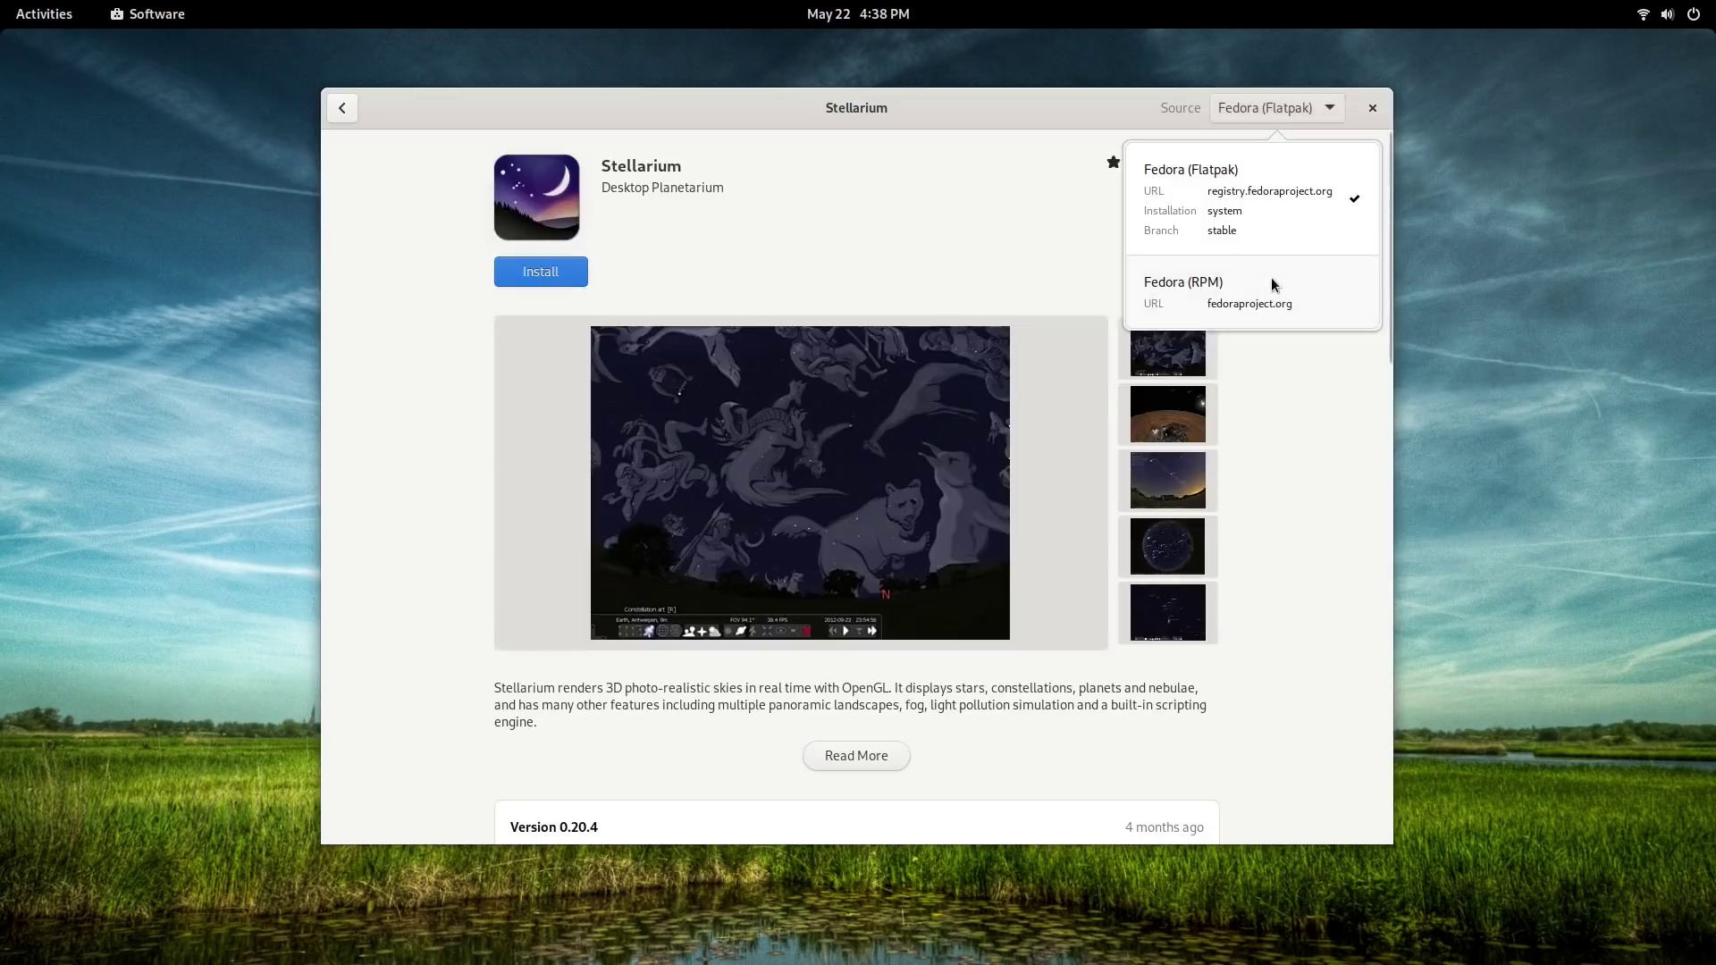
click(1270, 279)
click(334, 108)
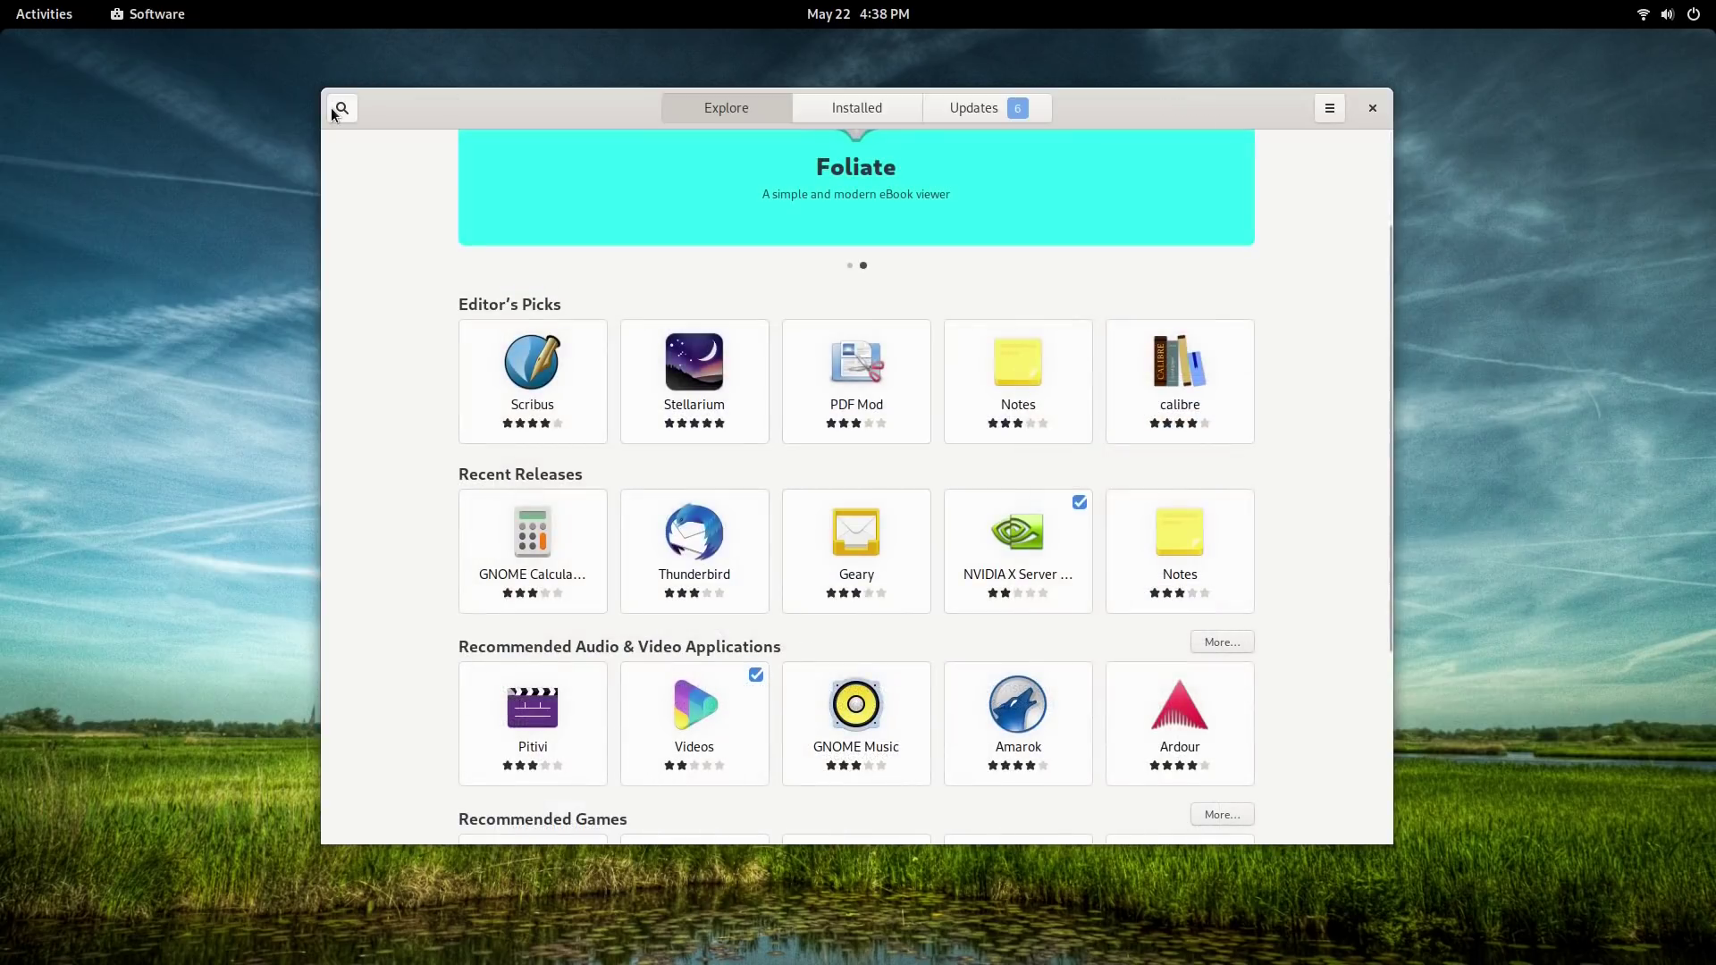
Reopen the Stellarium page to recheck its source and version information, and return to the Explore page
click(693, 358)
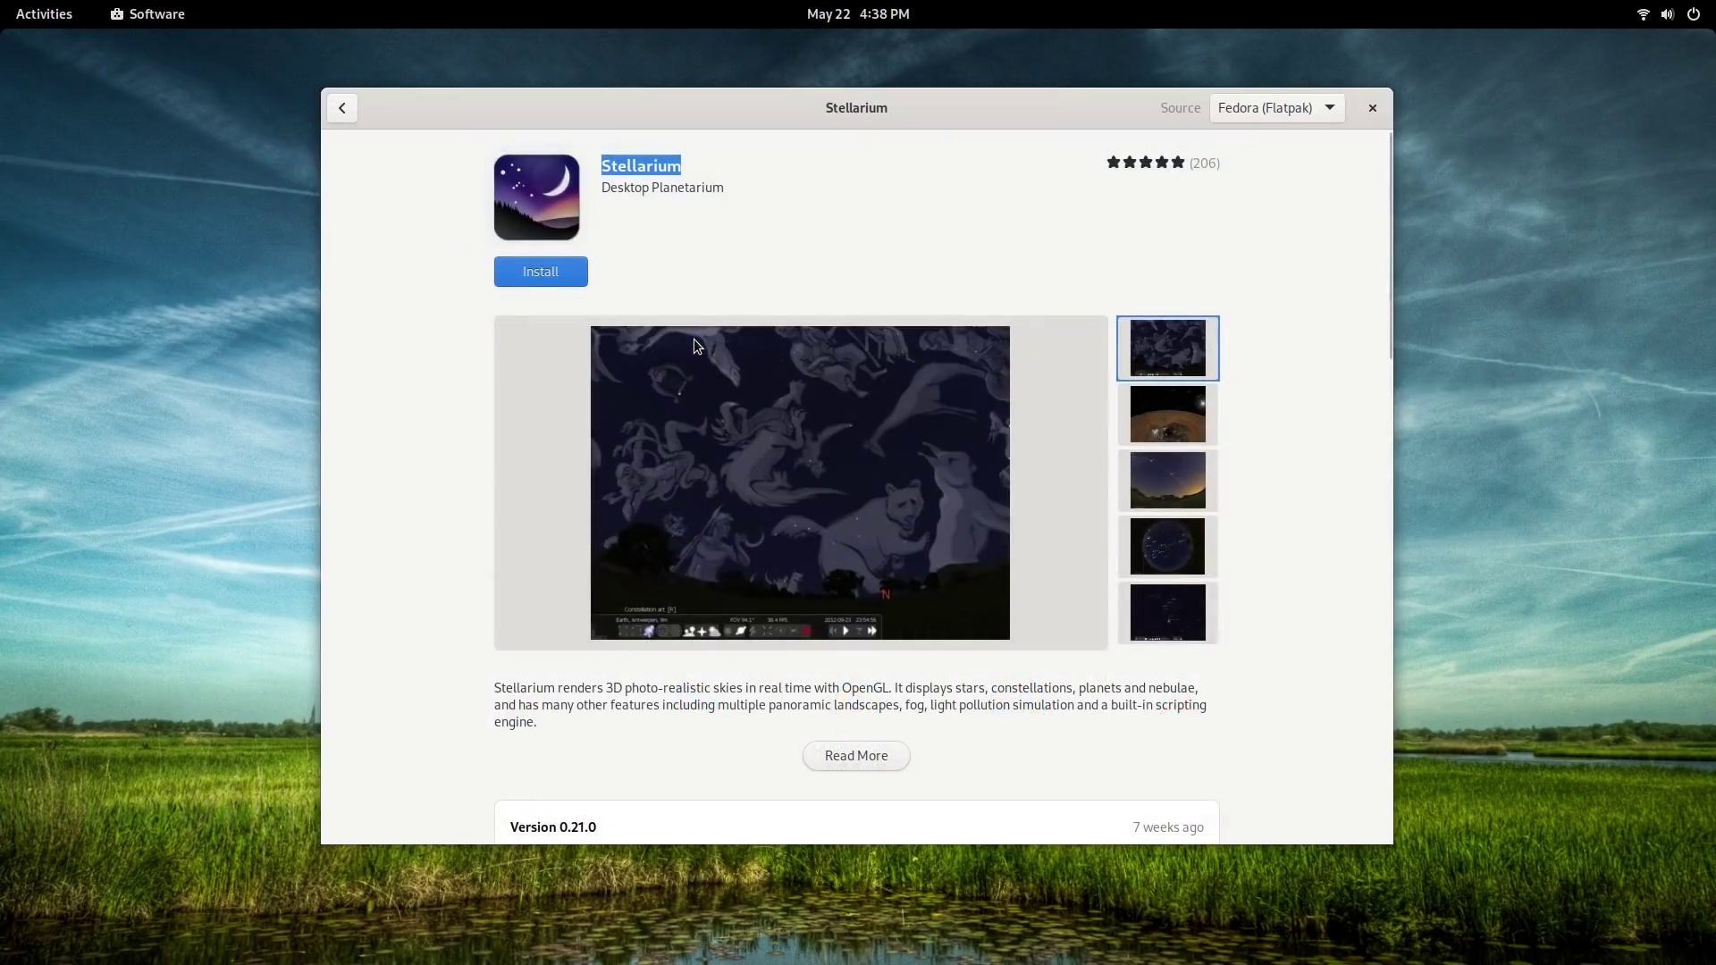
scroll(894, 244, down, 5)
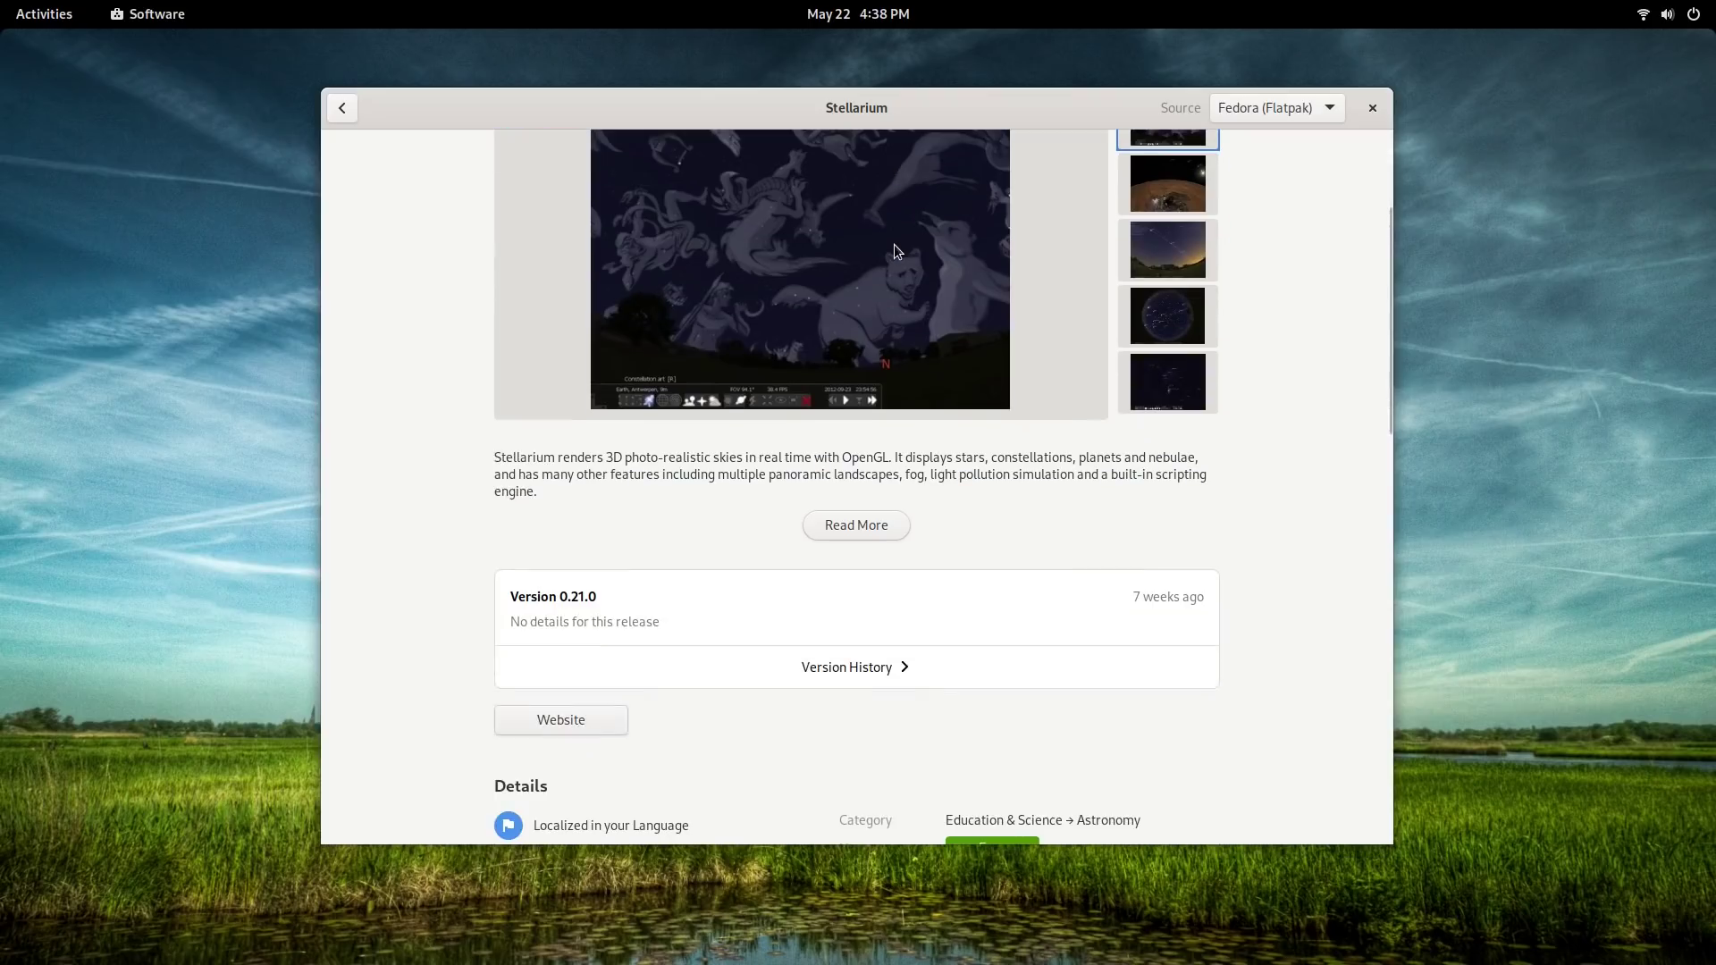
scroll(894, 251, up, 5)
click(344, 109)
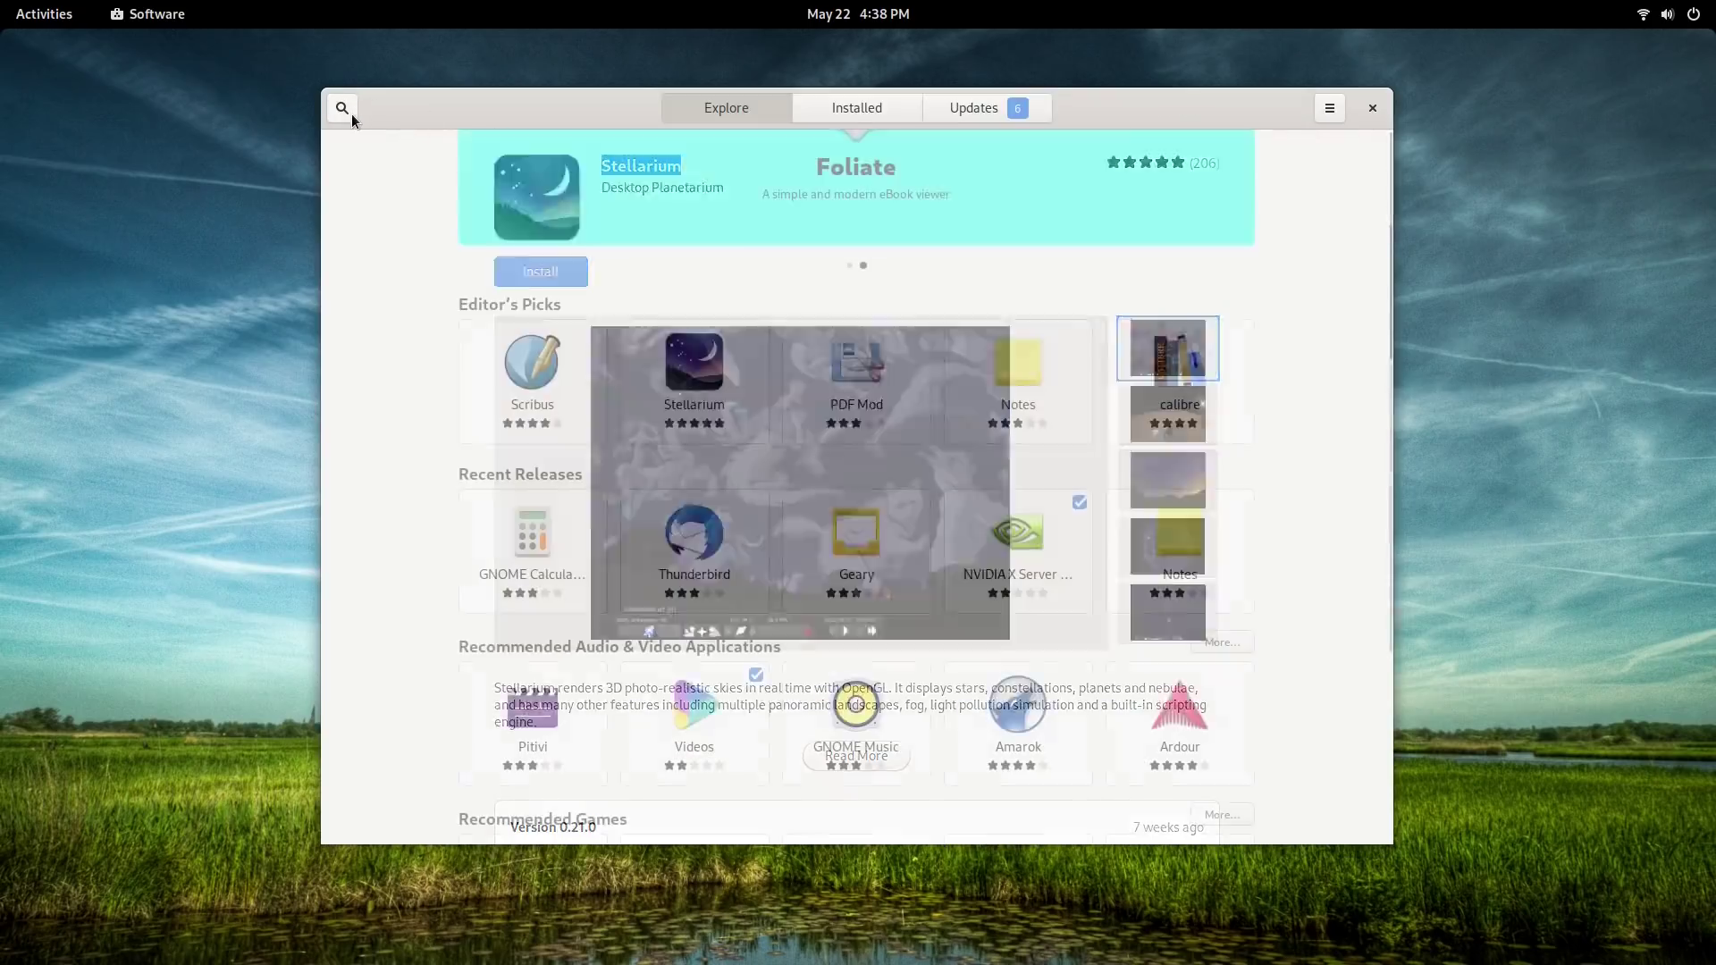
click(732, 385)
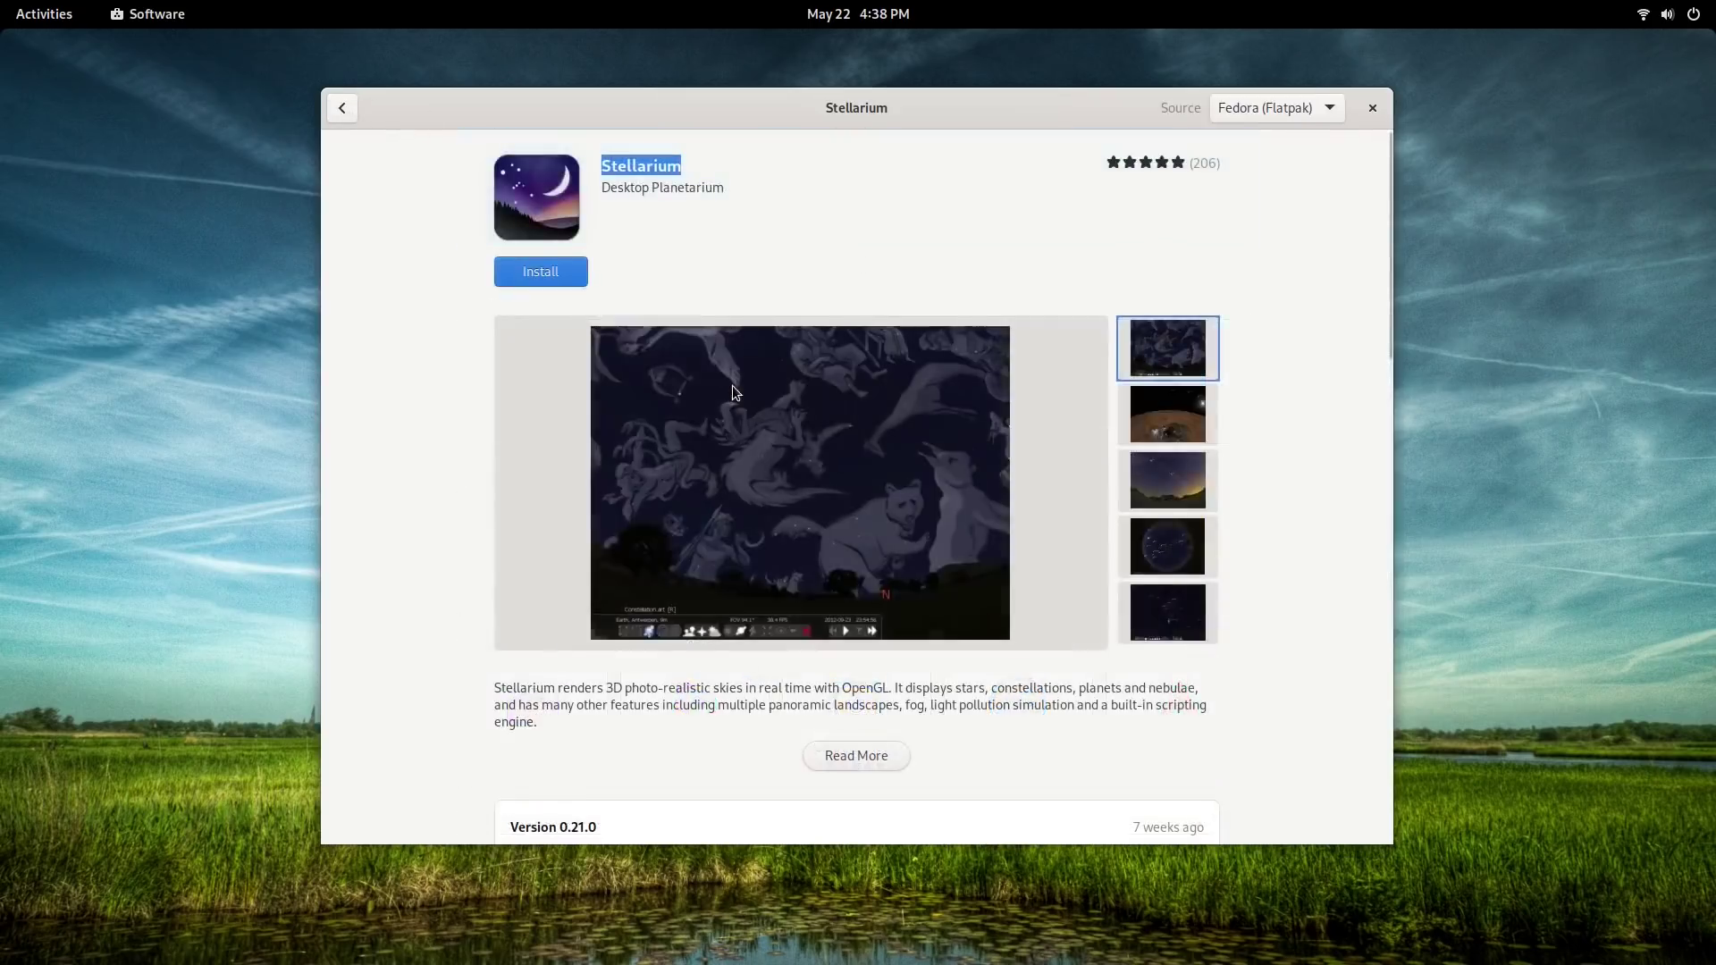
click(344, 114)
Examine the PDF Mod page's screenshot, description, version and details, and return to the Explore page
click(847, 390)
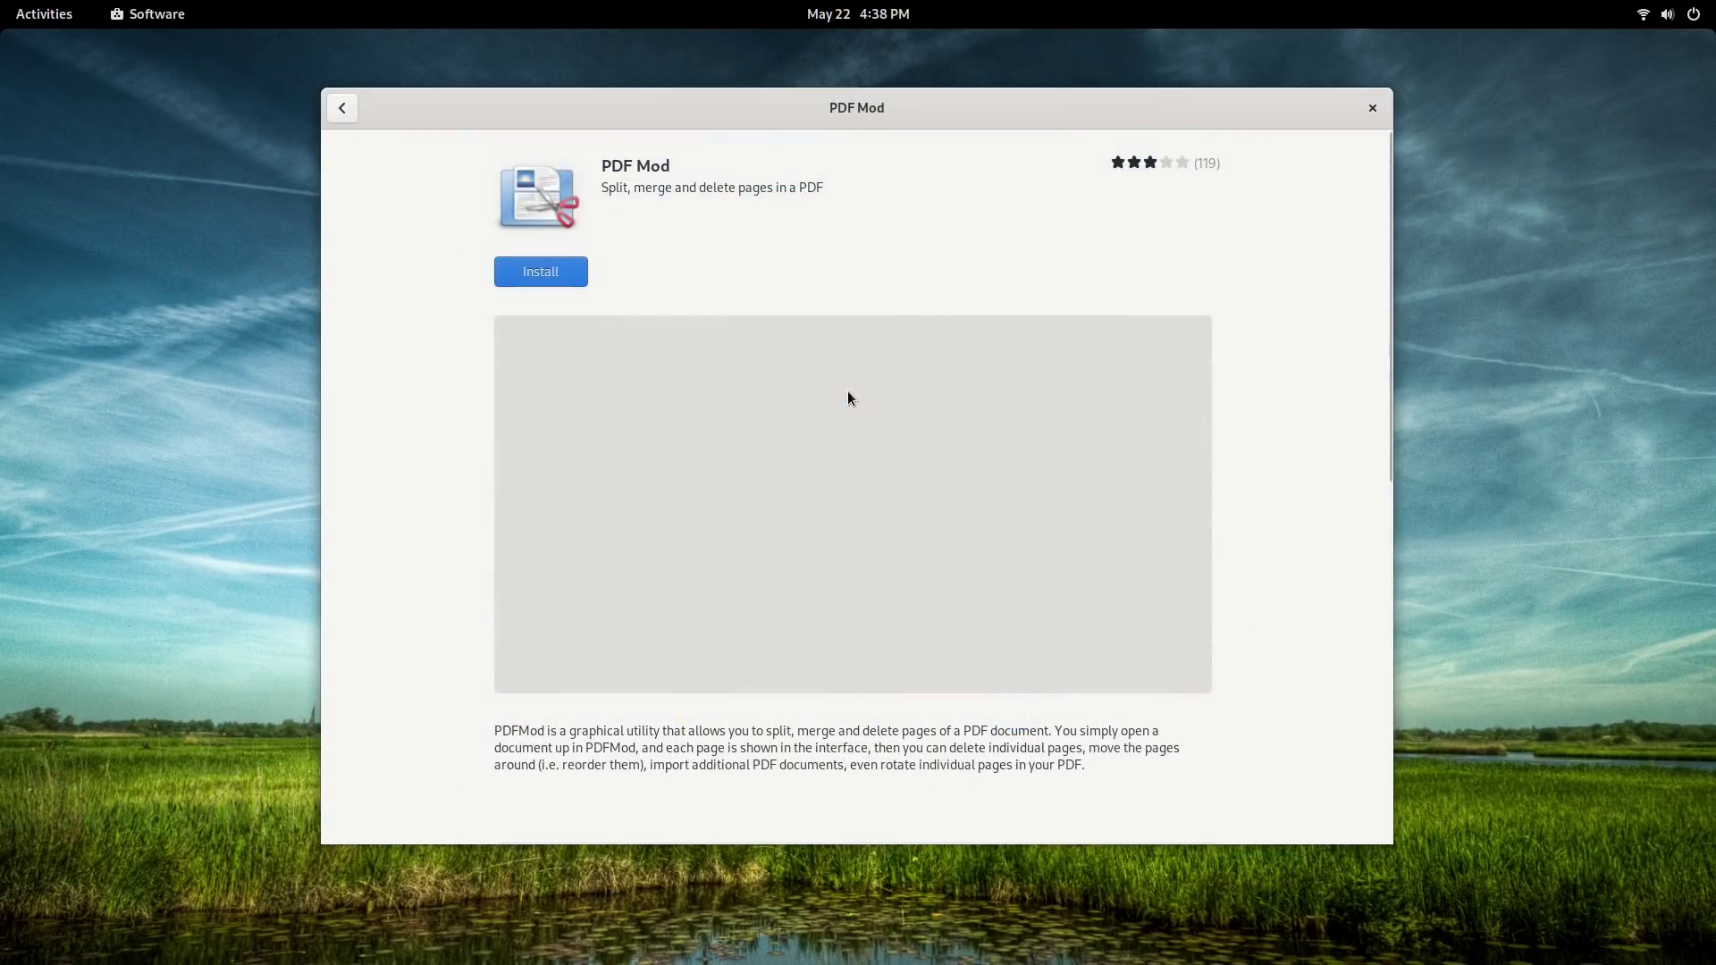
scroll(847, 395, down, 4)
scroll(849, 398, up, 4)
scroll(684, 409, down, 6)
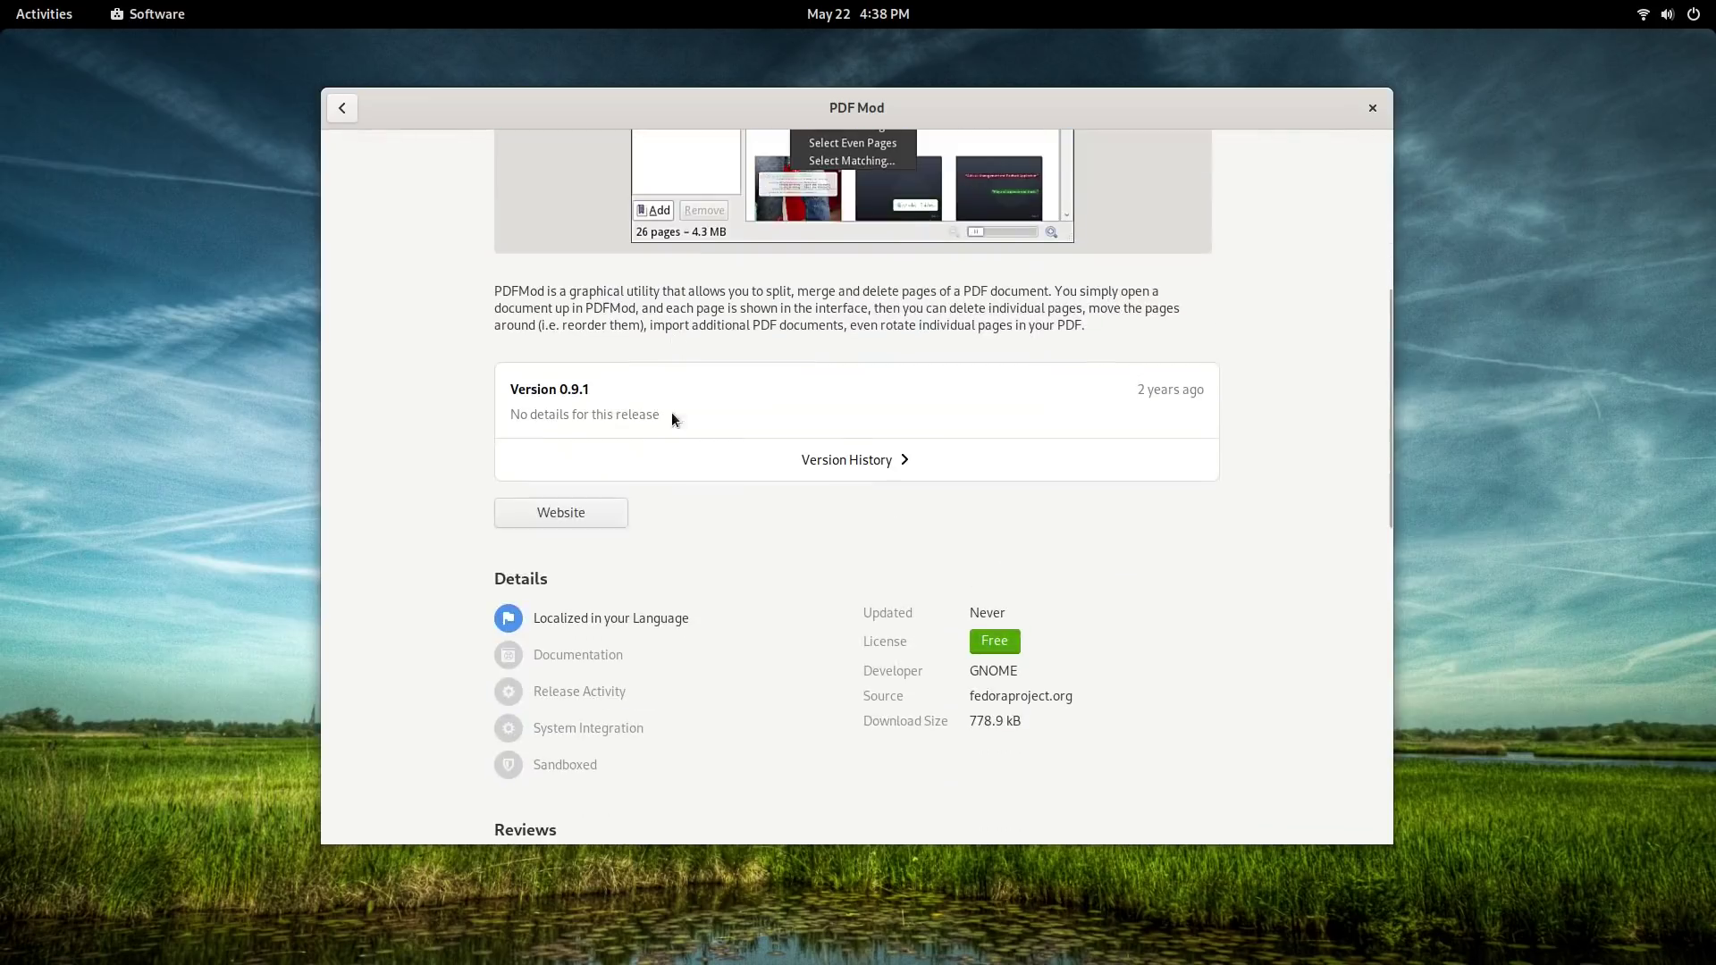
click(342, 109)
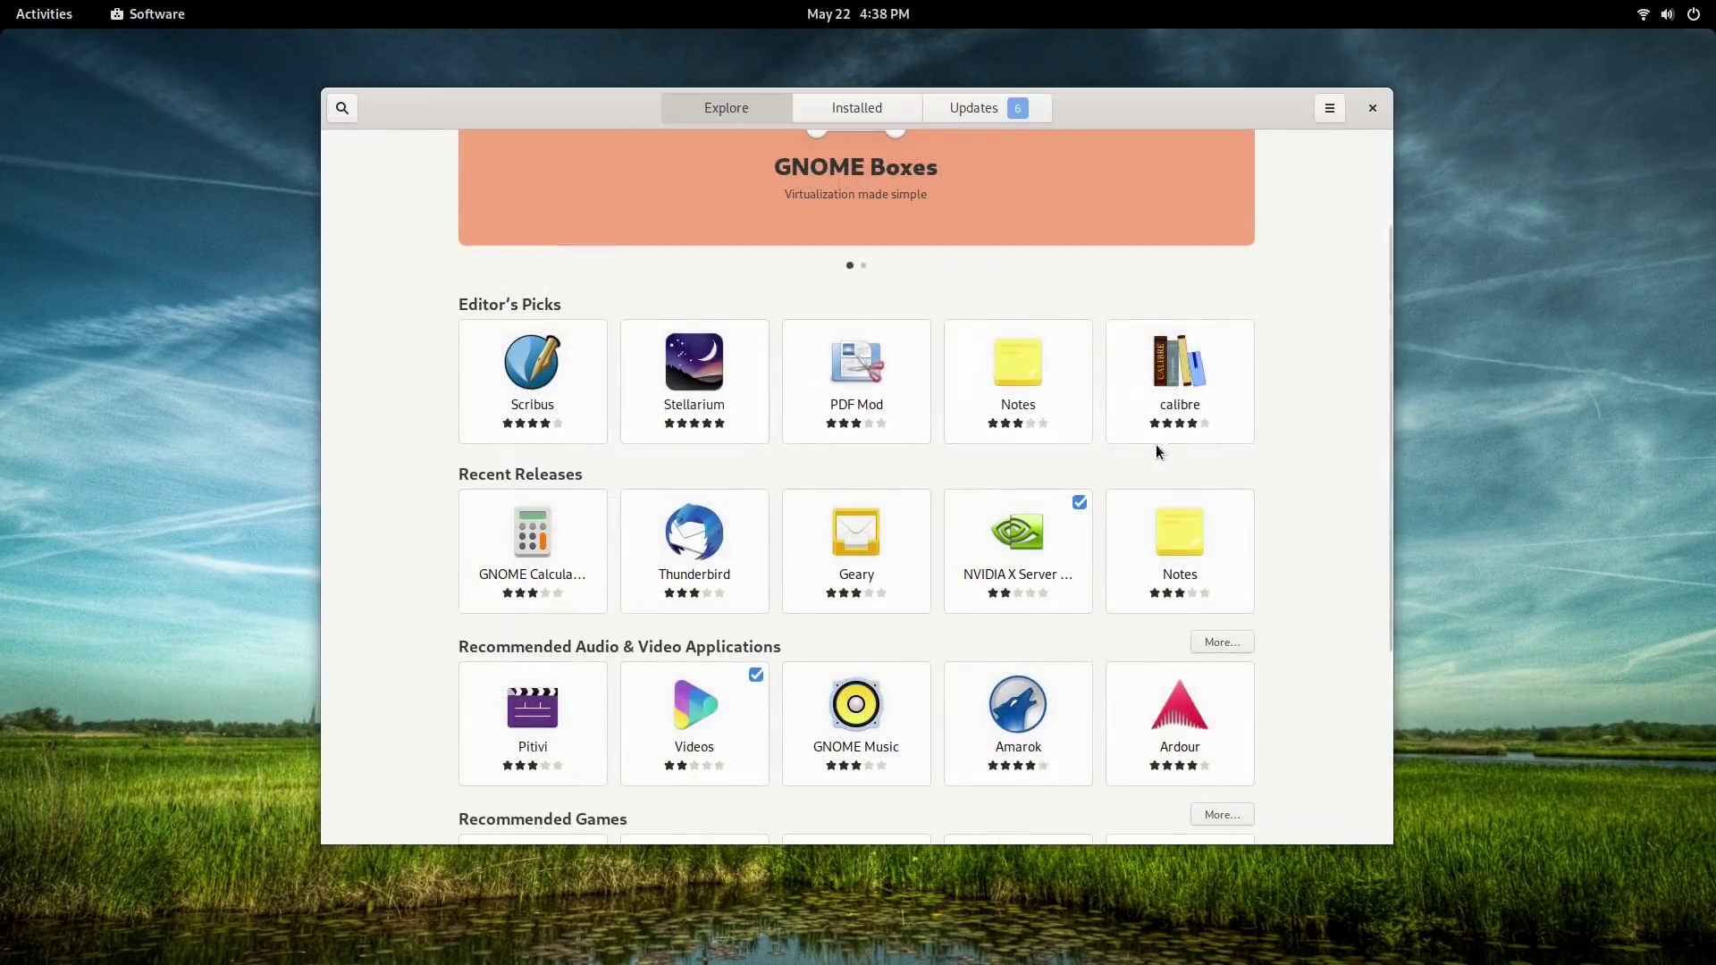
Examine the Pitivi page from the recommended audio and video applications, and return to the Explore page's categories
scroll(1063, 474, down, 3)
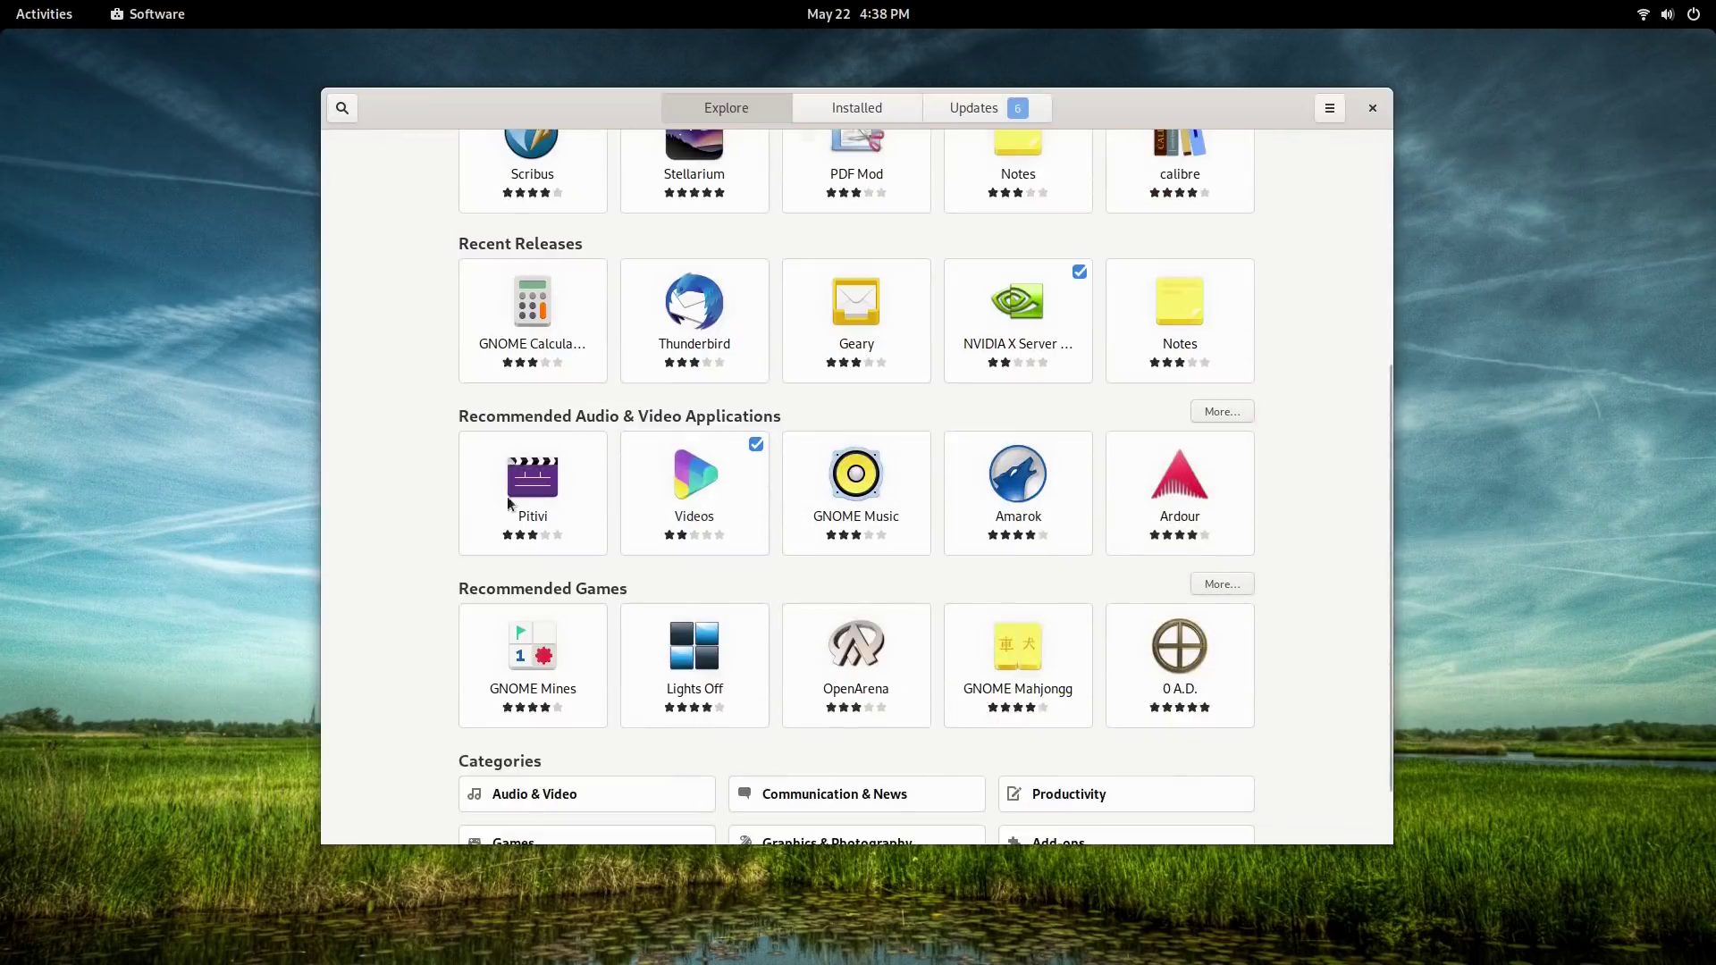
click(578, 527)
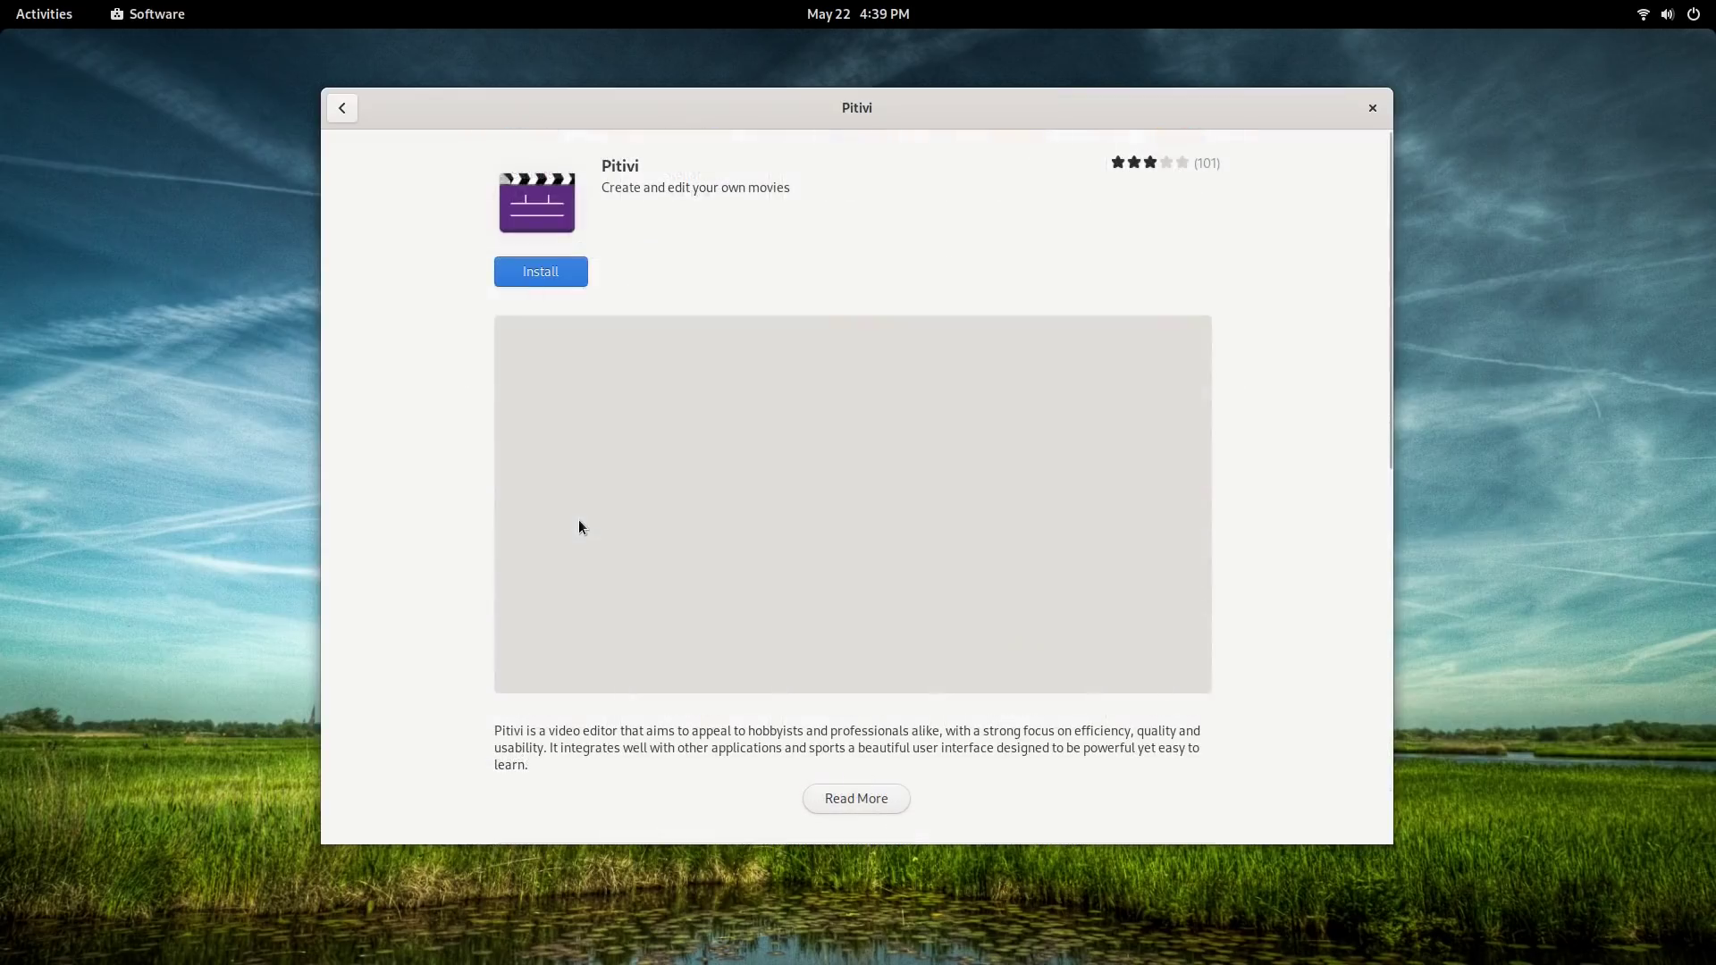
scroll(518, 522, down, 5)
scroll(447, 530, up, 5)
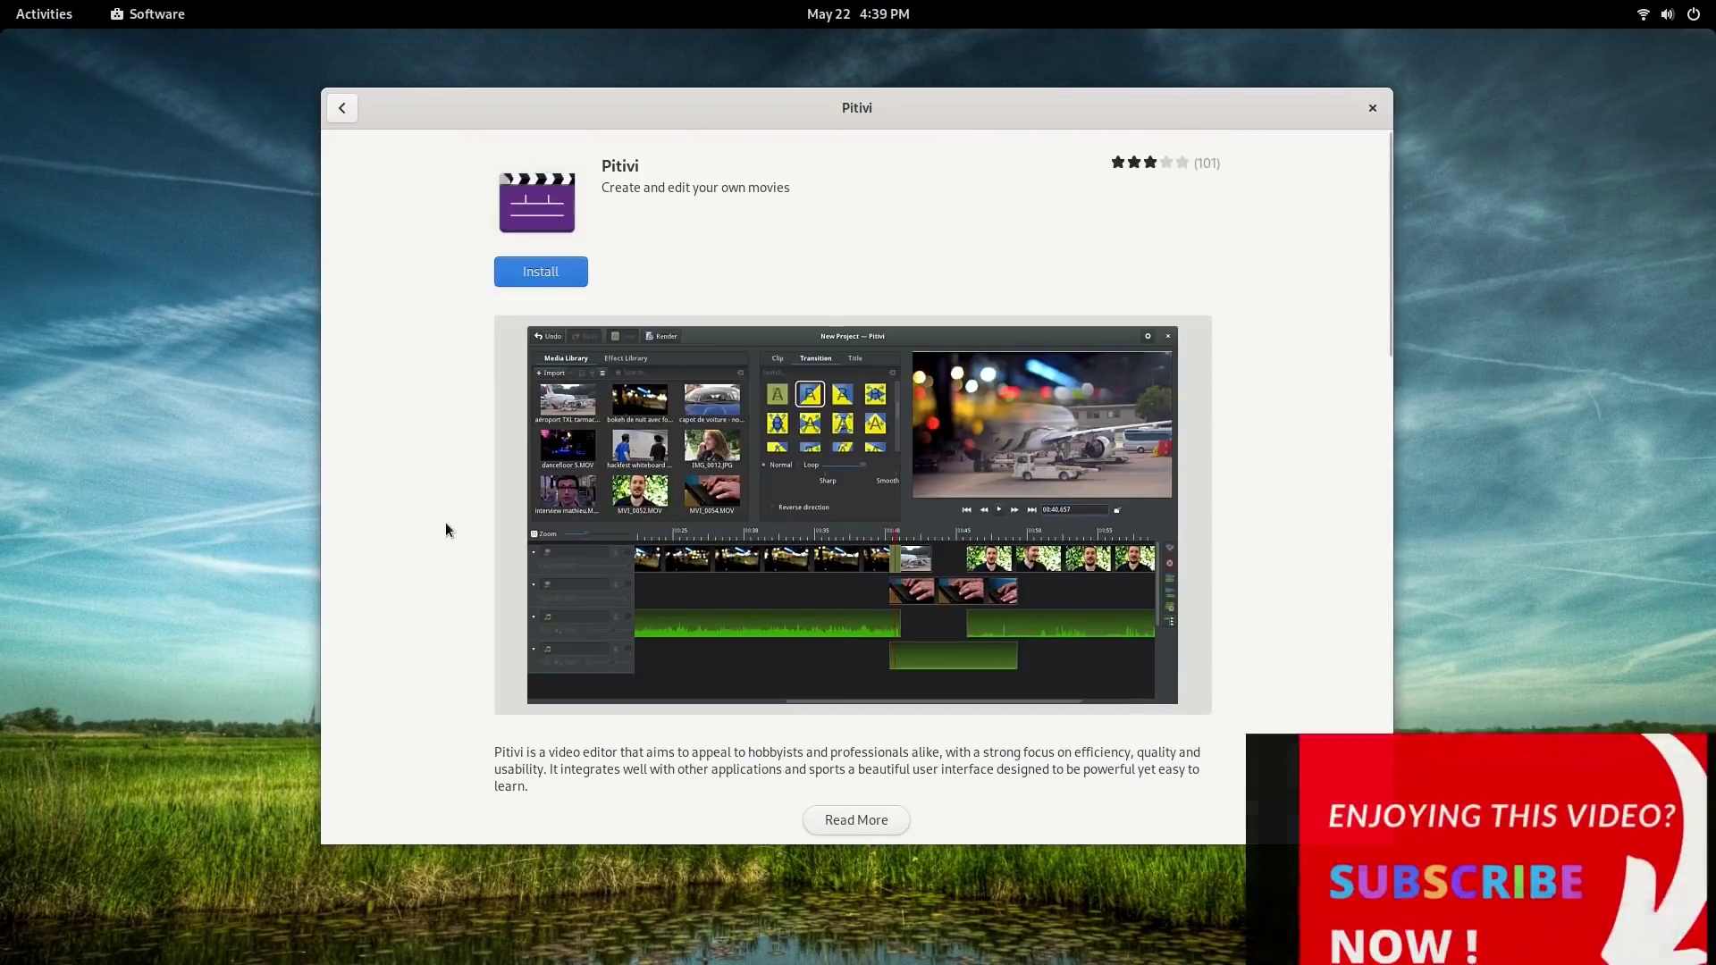
click(342, 108)
scroll(626, 357, down, 1)
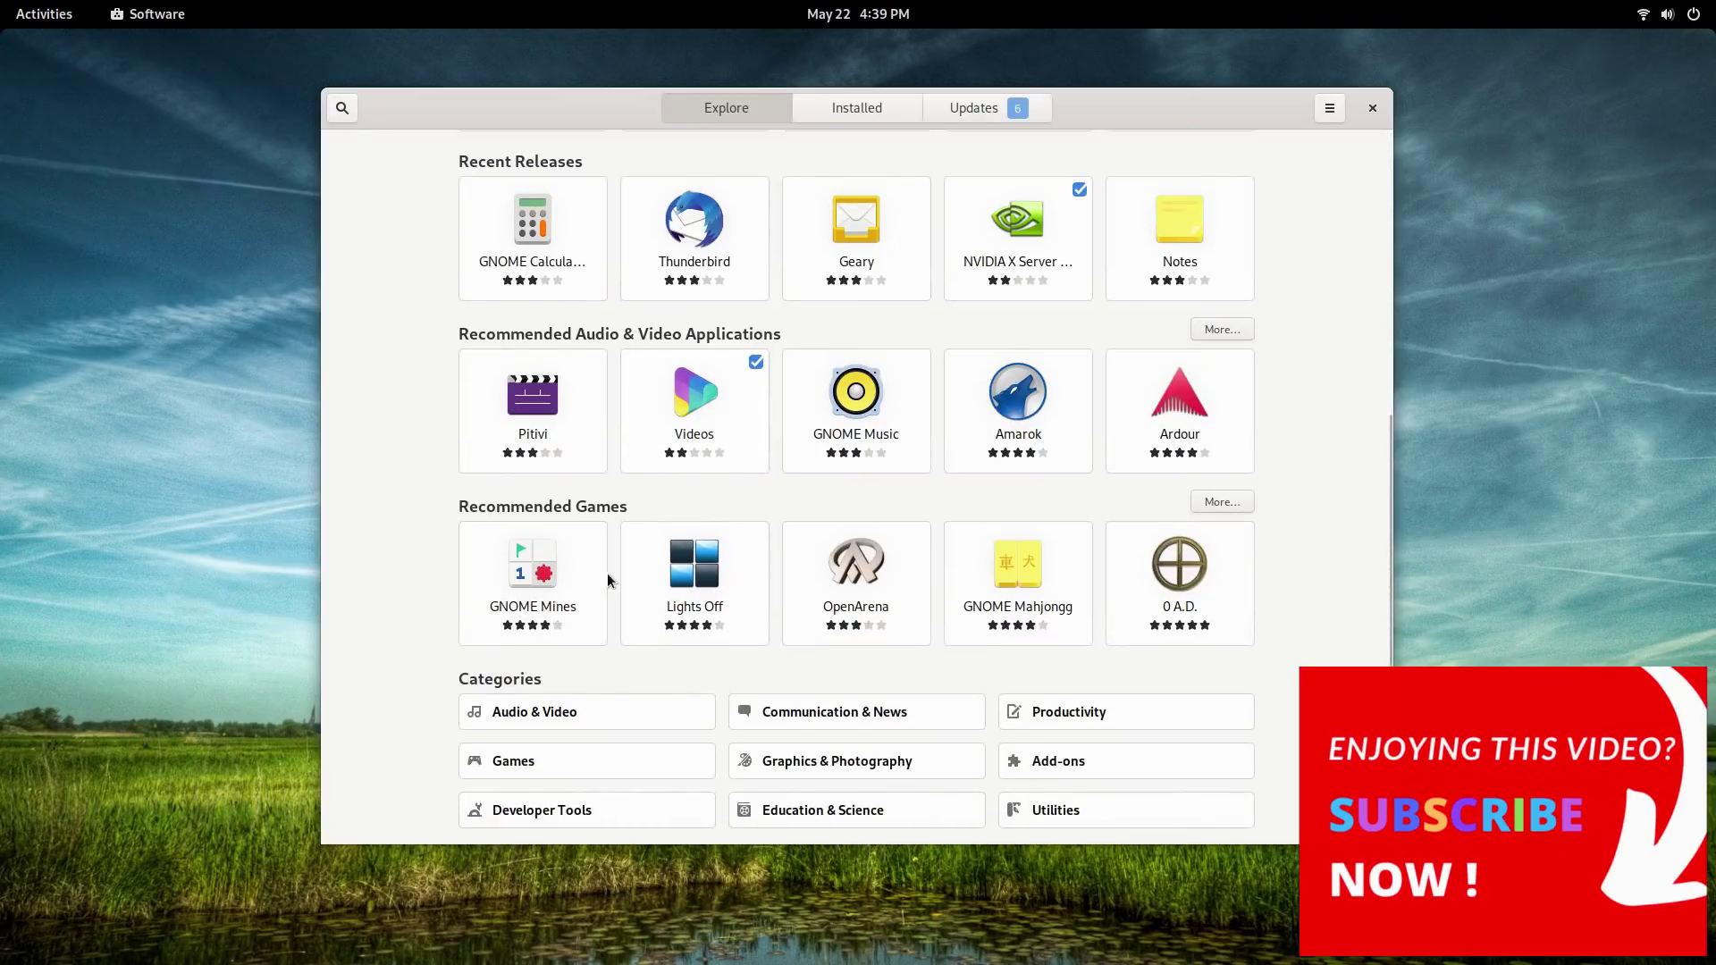
click(855, 576)
click(1155, 427)
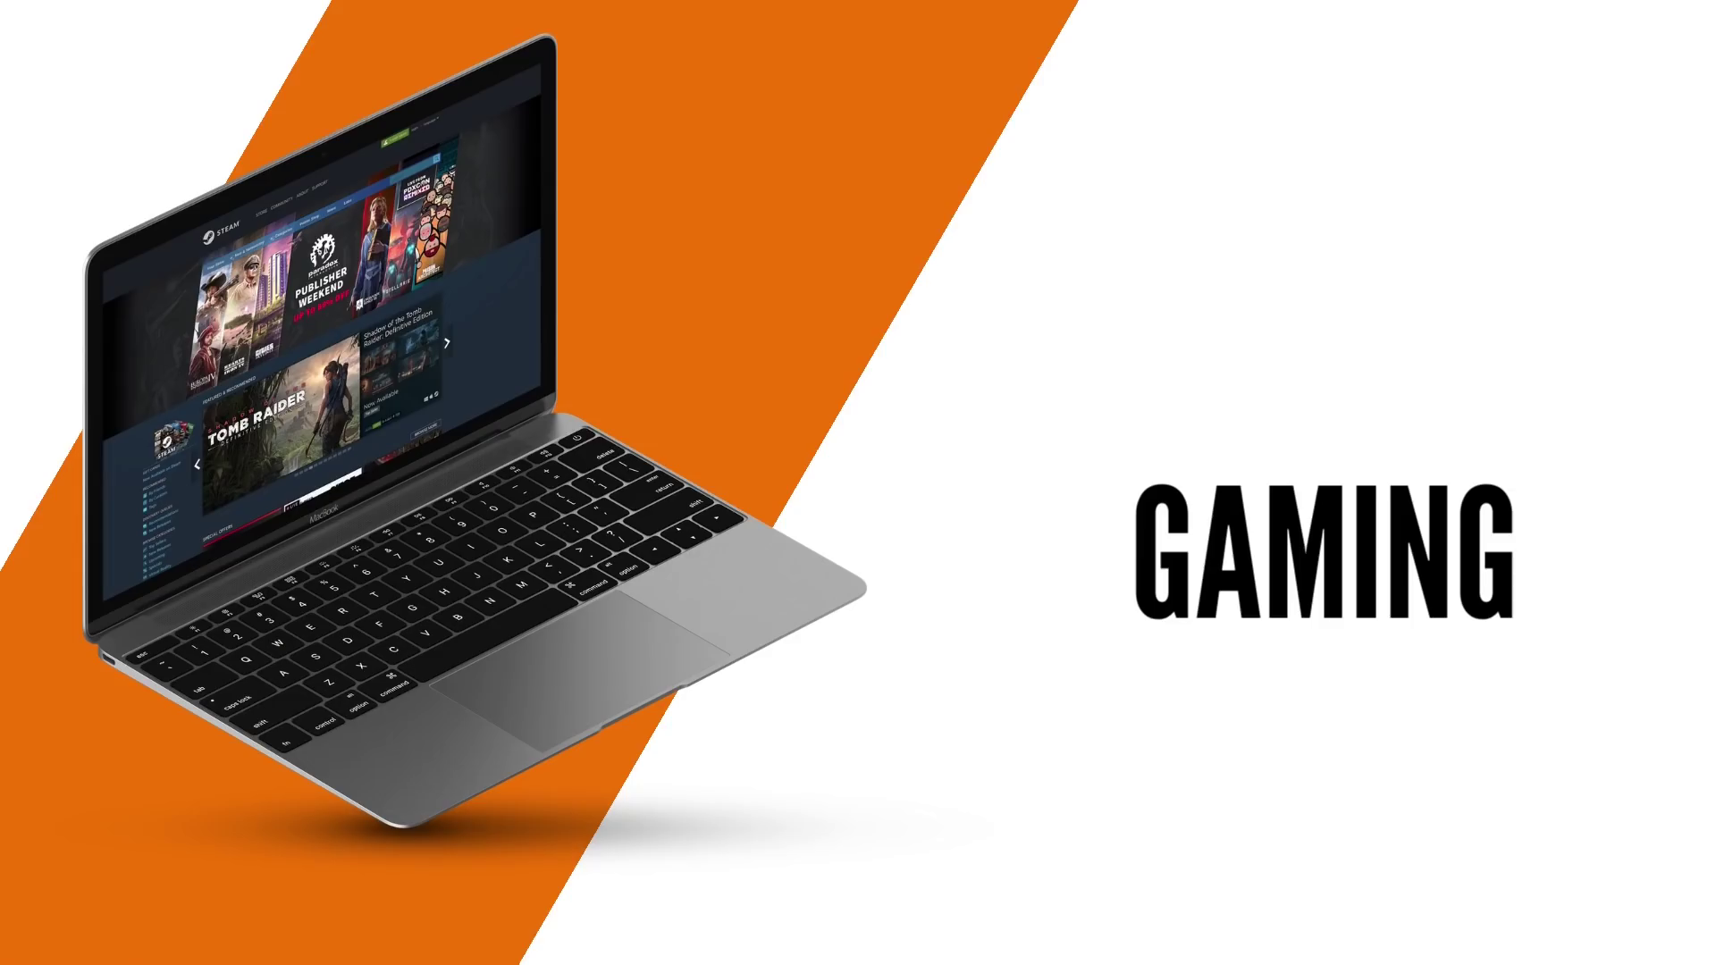
click(1176, 506)
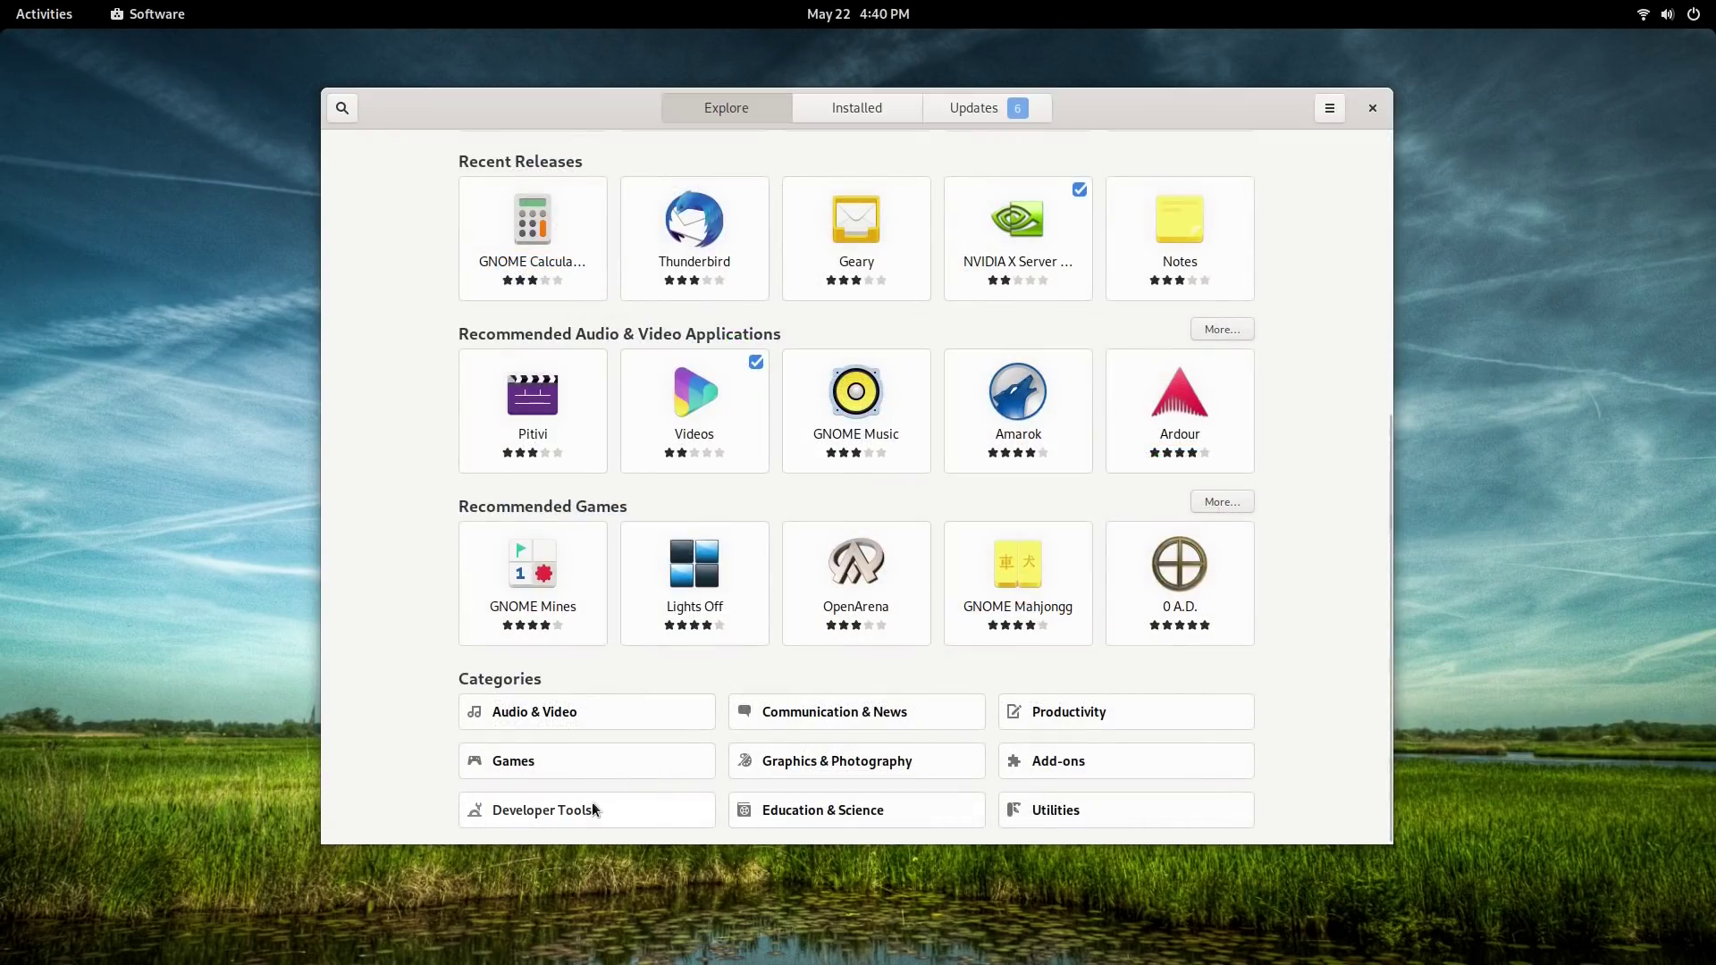
Open the Games category, examine the Powder Toy page, and return to the games list
click(585, 777)
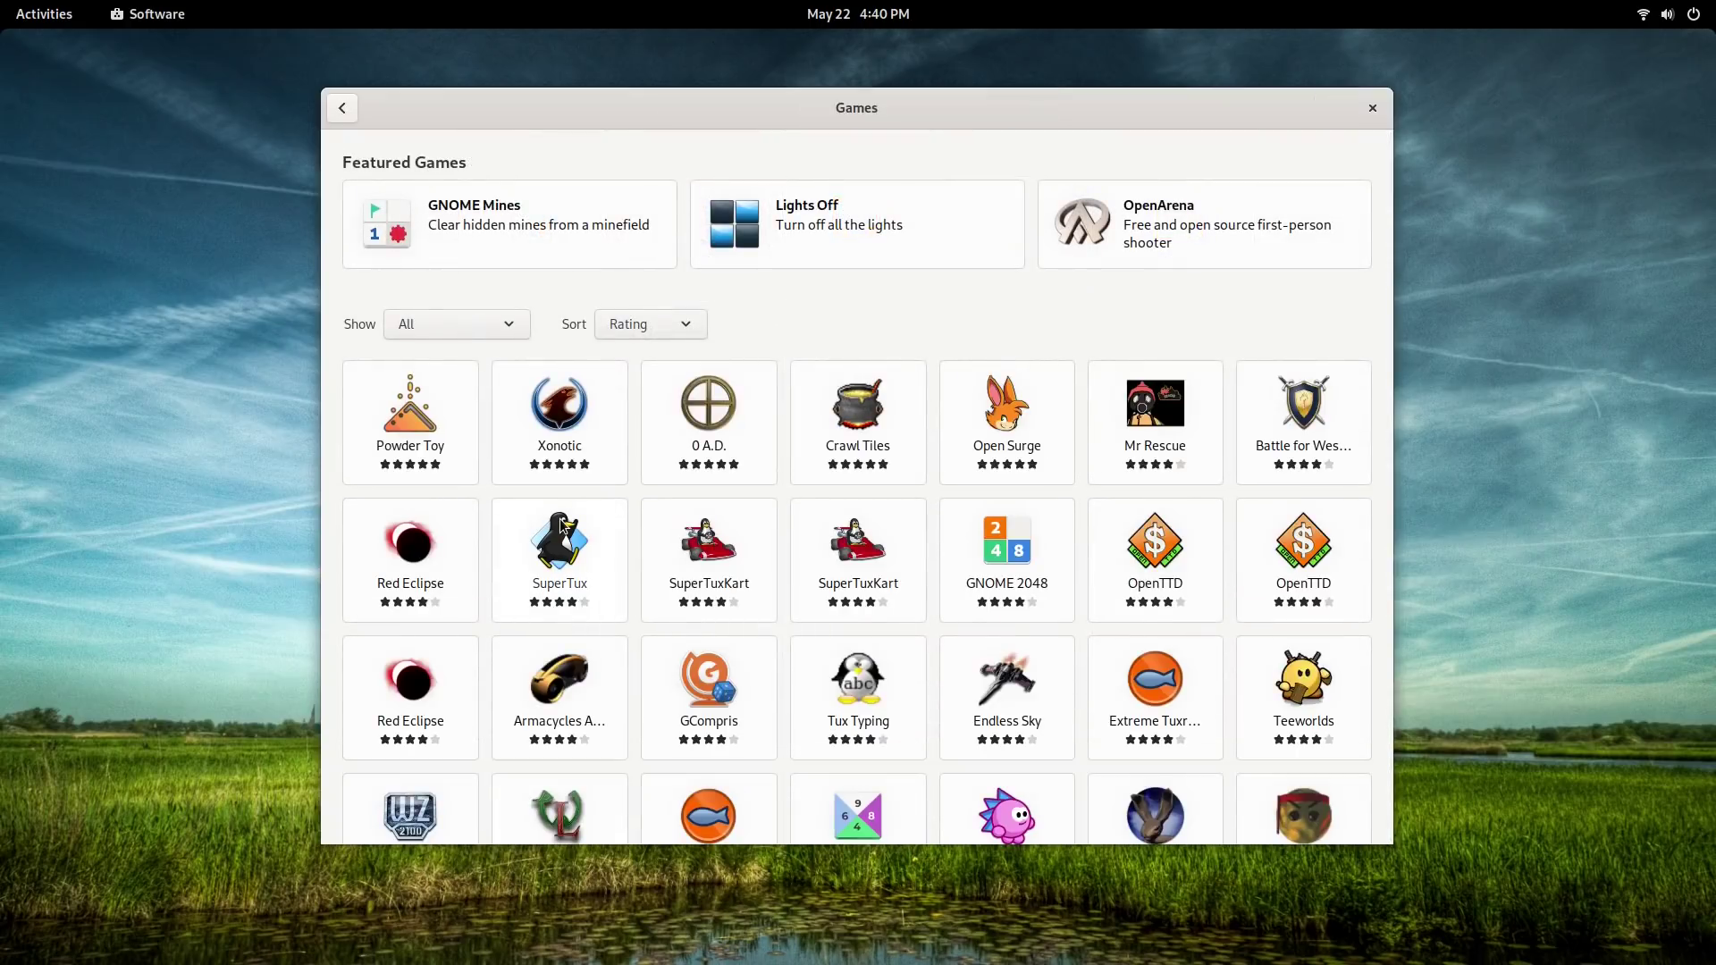
click(425, 437)
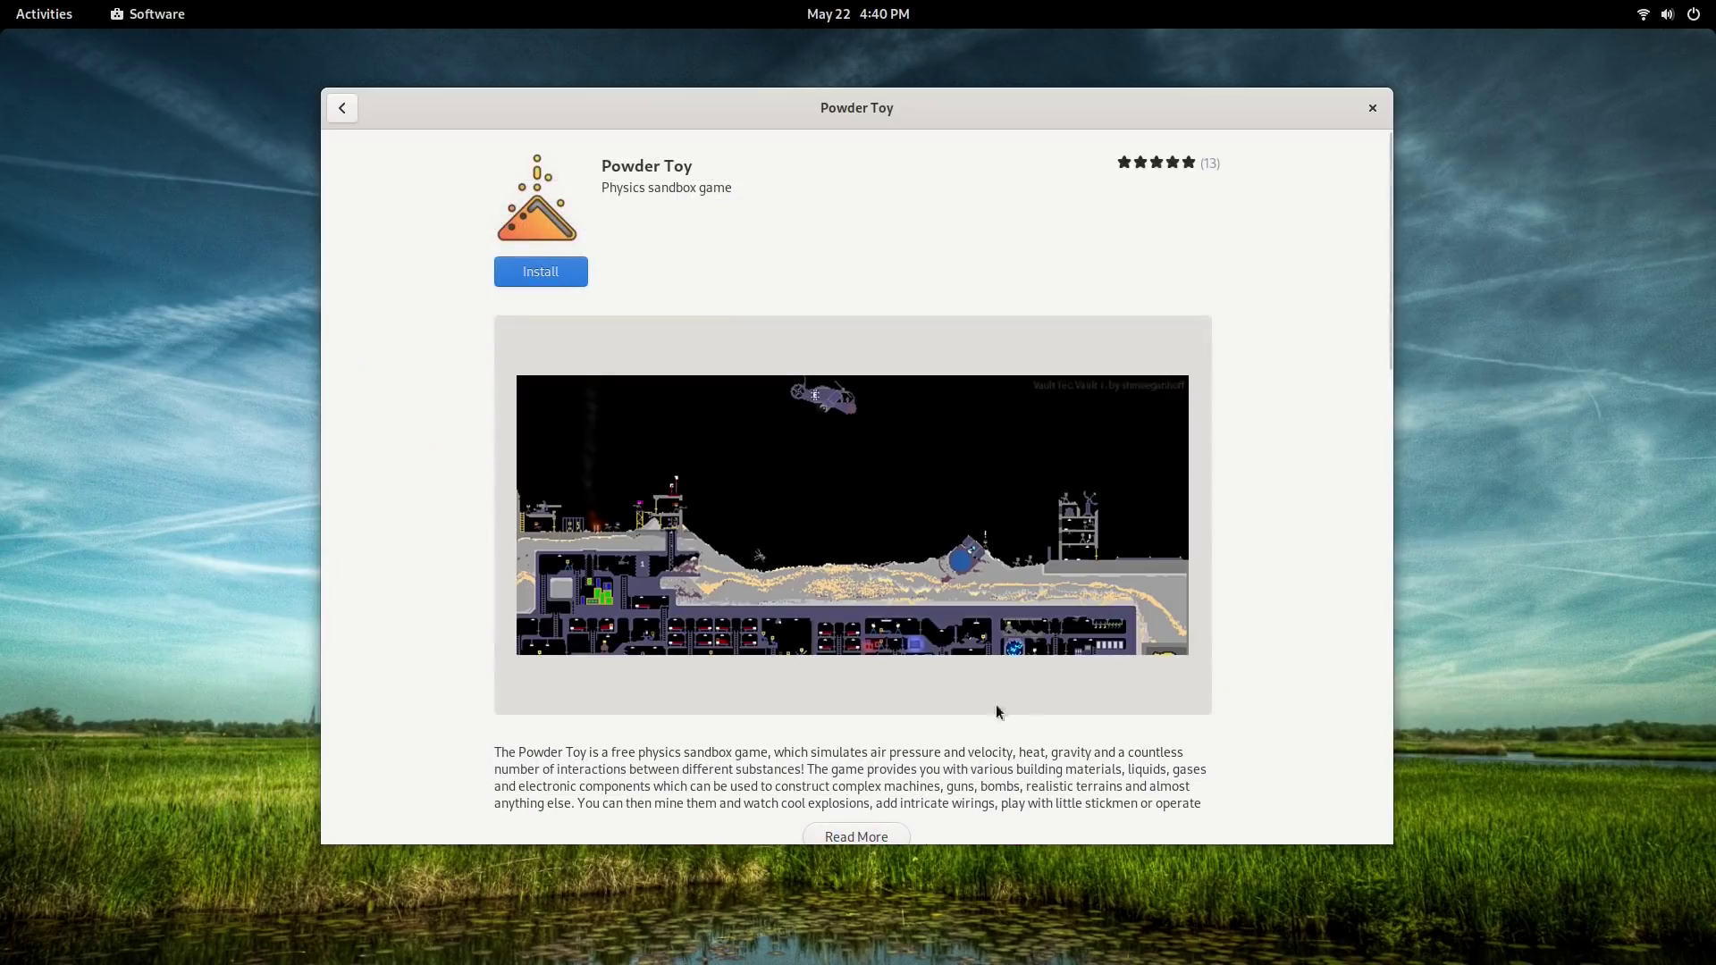
scroll(482, 496, down, 5)
scroll(482, 497, up, 5)
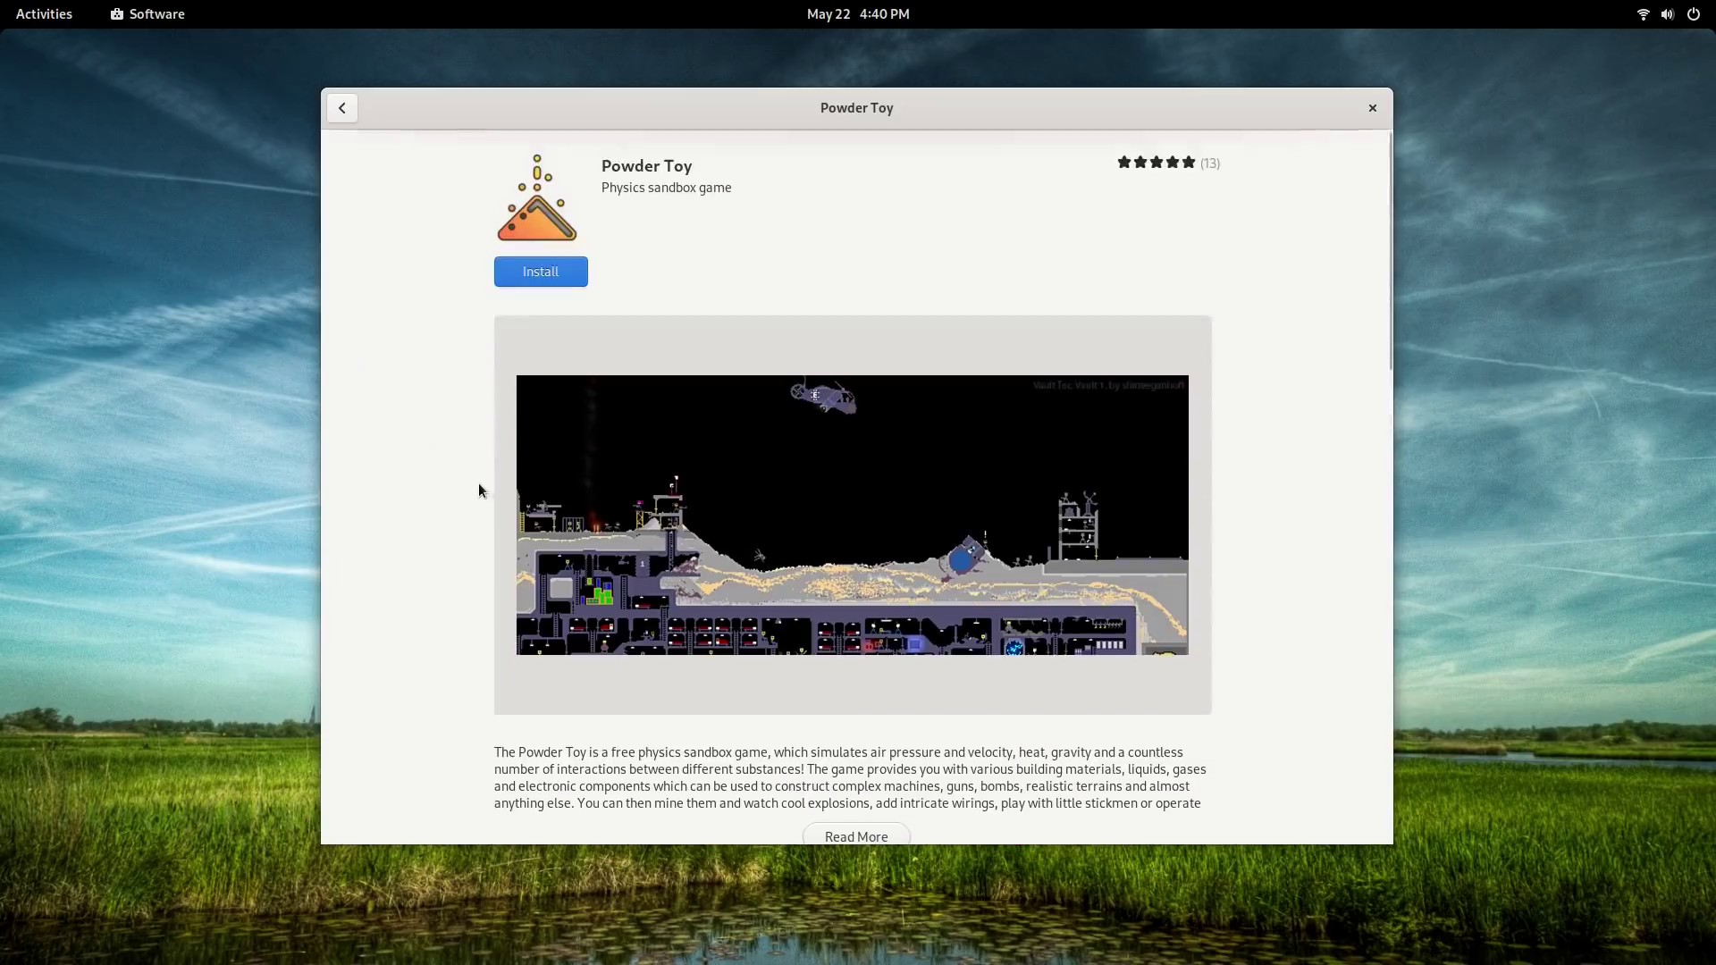
click(338, 114)
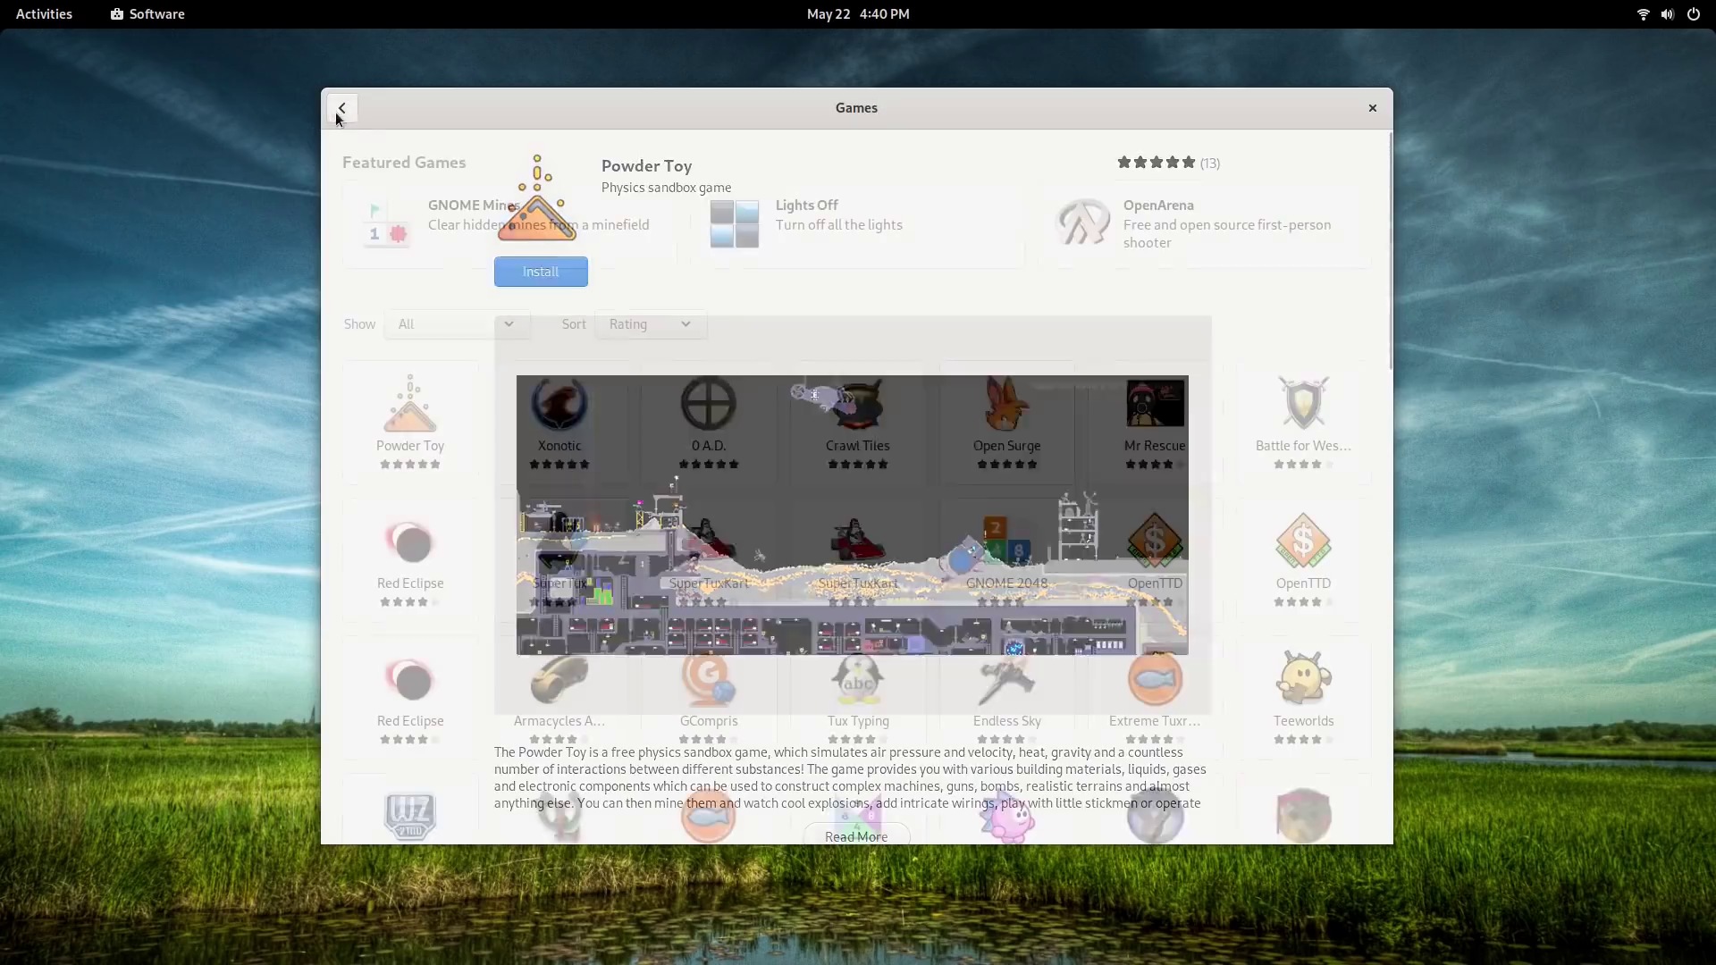
Open the 0 A.D. page from the games list and examine its available sources, version and details
click(722, 437)
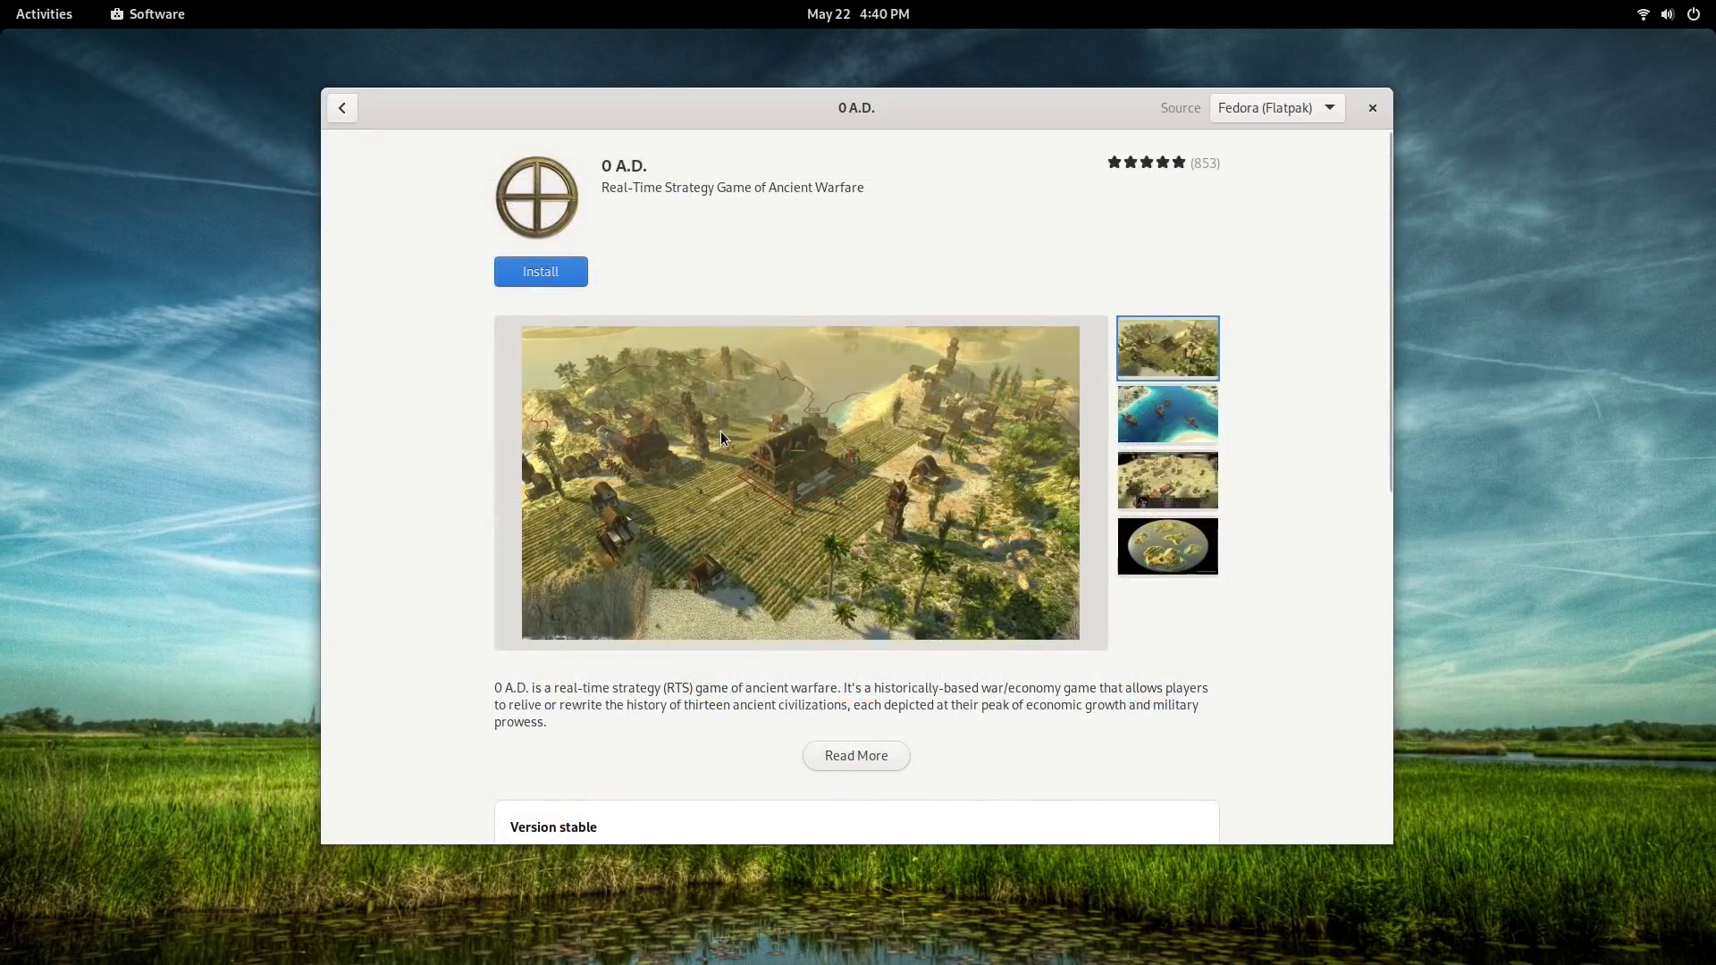
click(1329, 108)
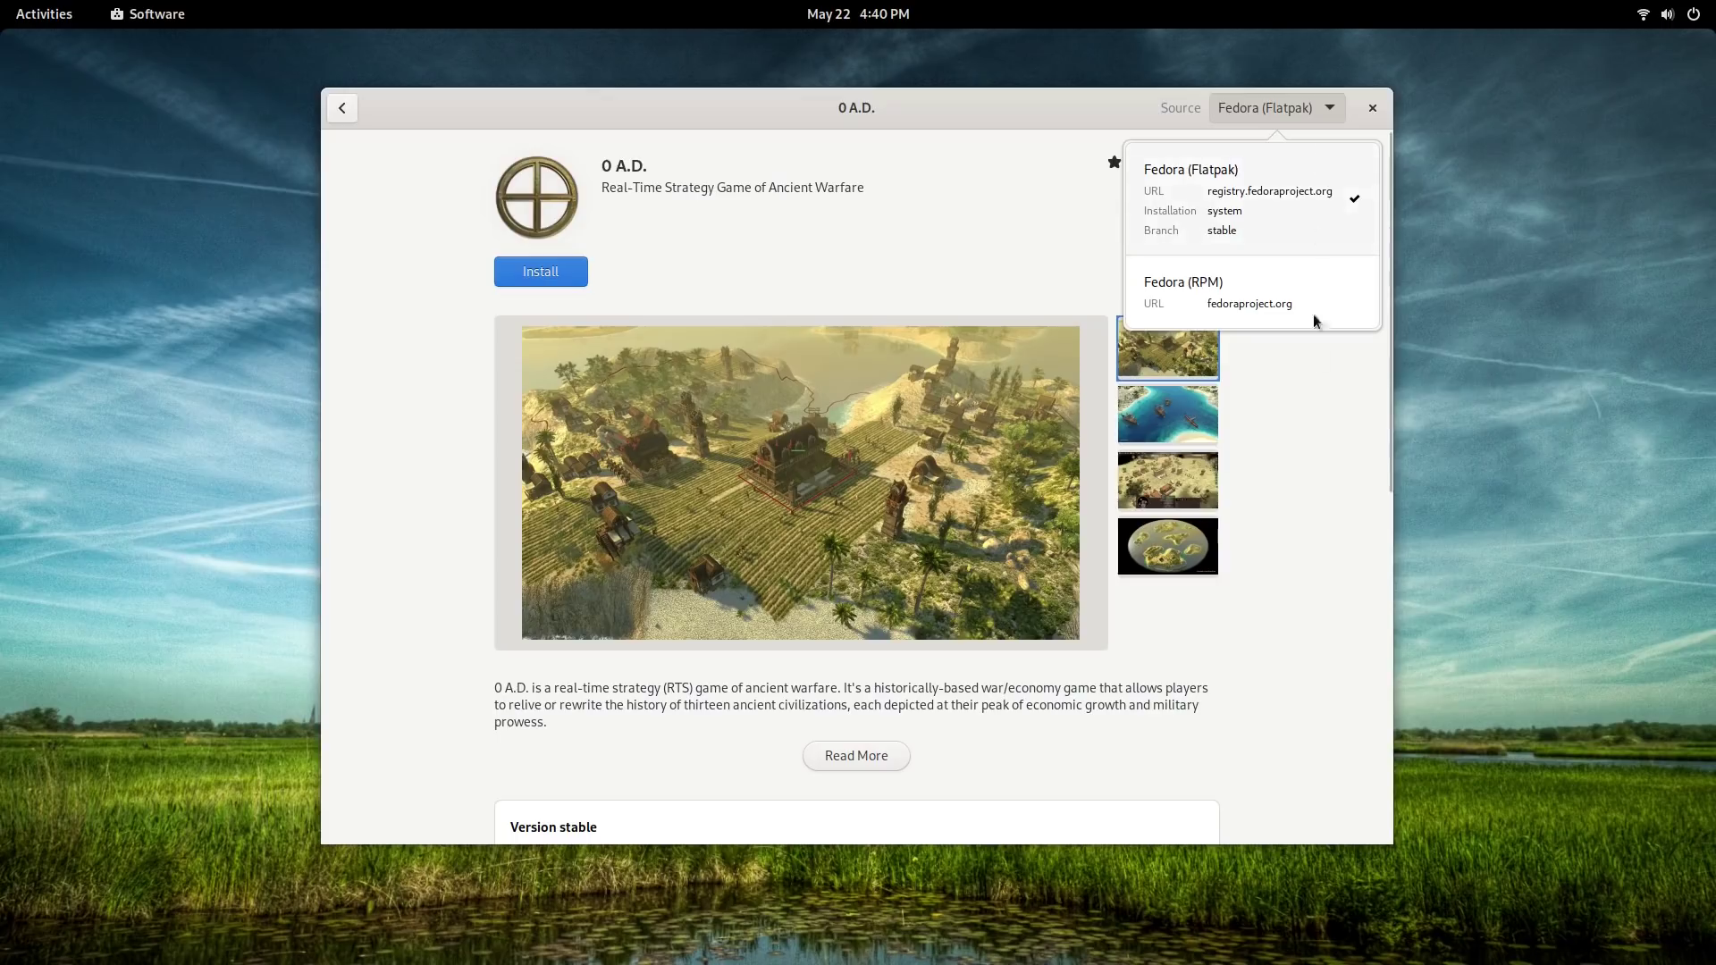
click(1321, 572)
scroll(1287, 625, down, 6)
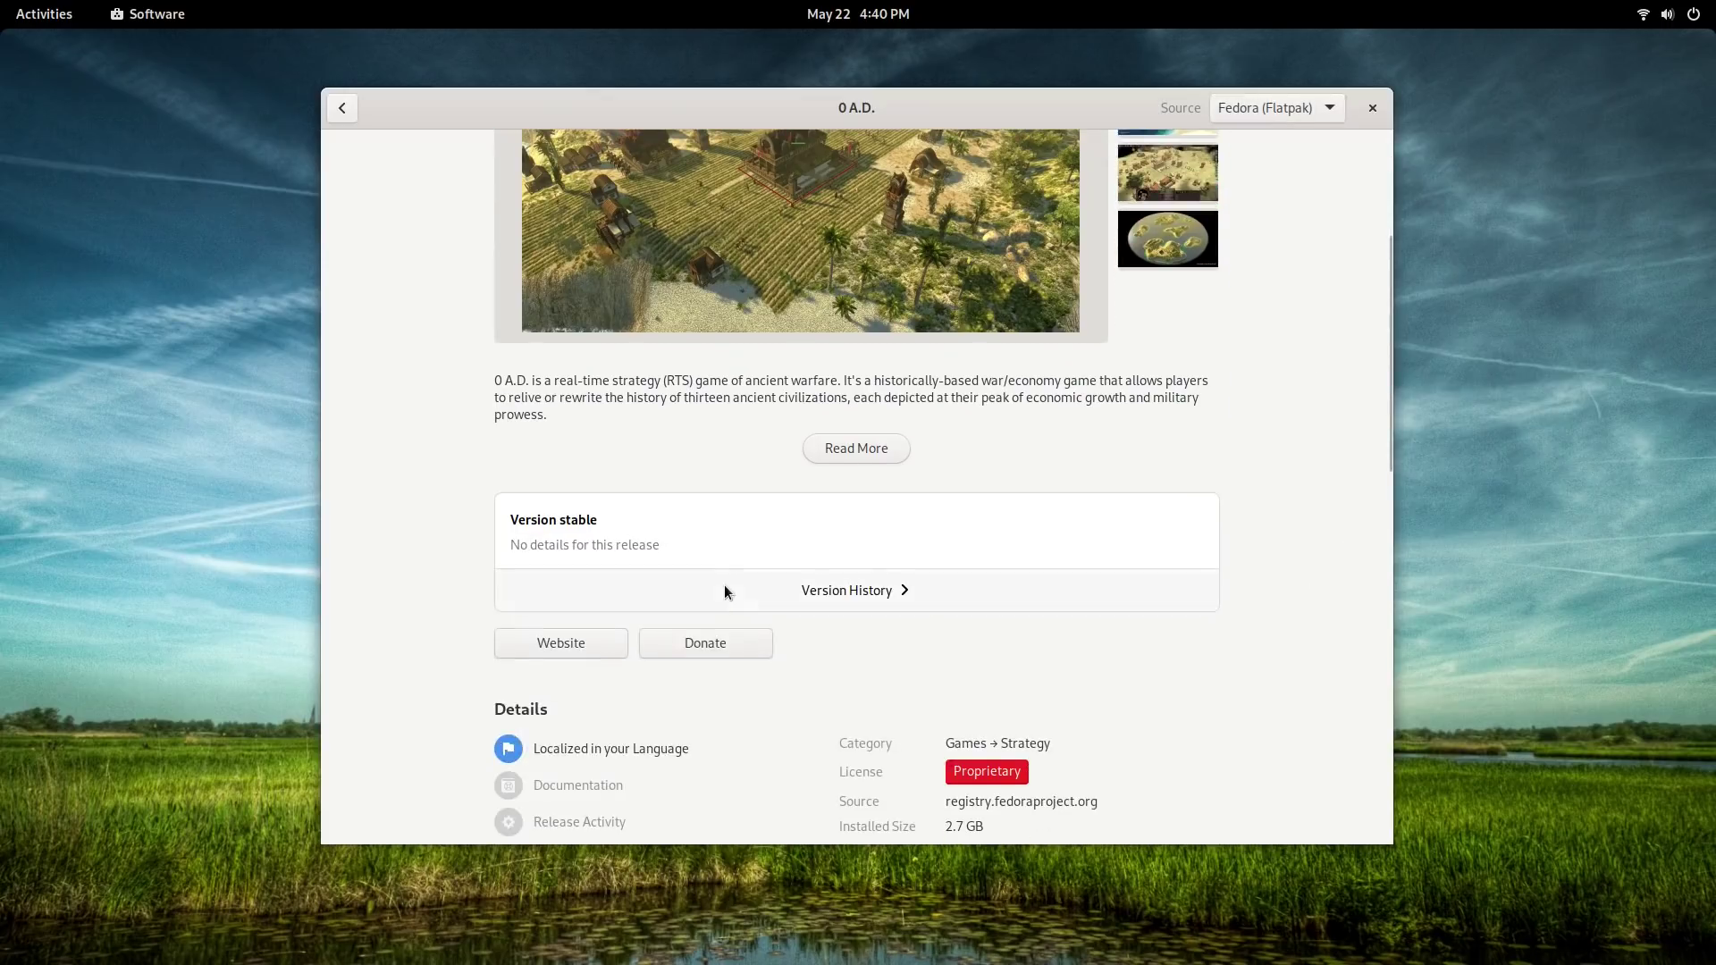
scroll(1027, 577, down, 3)
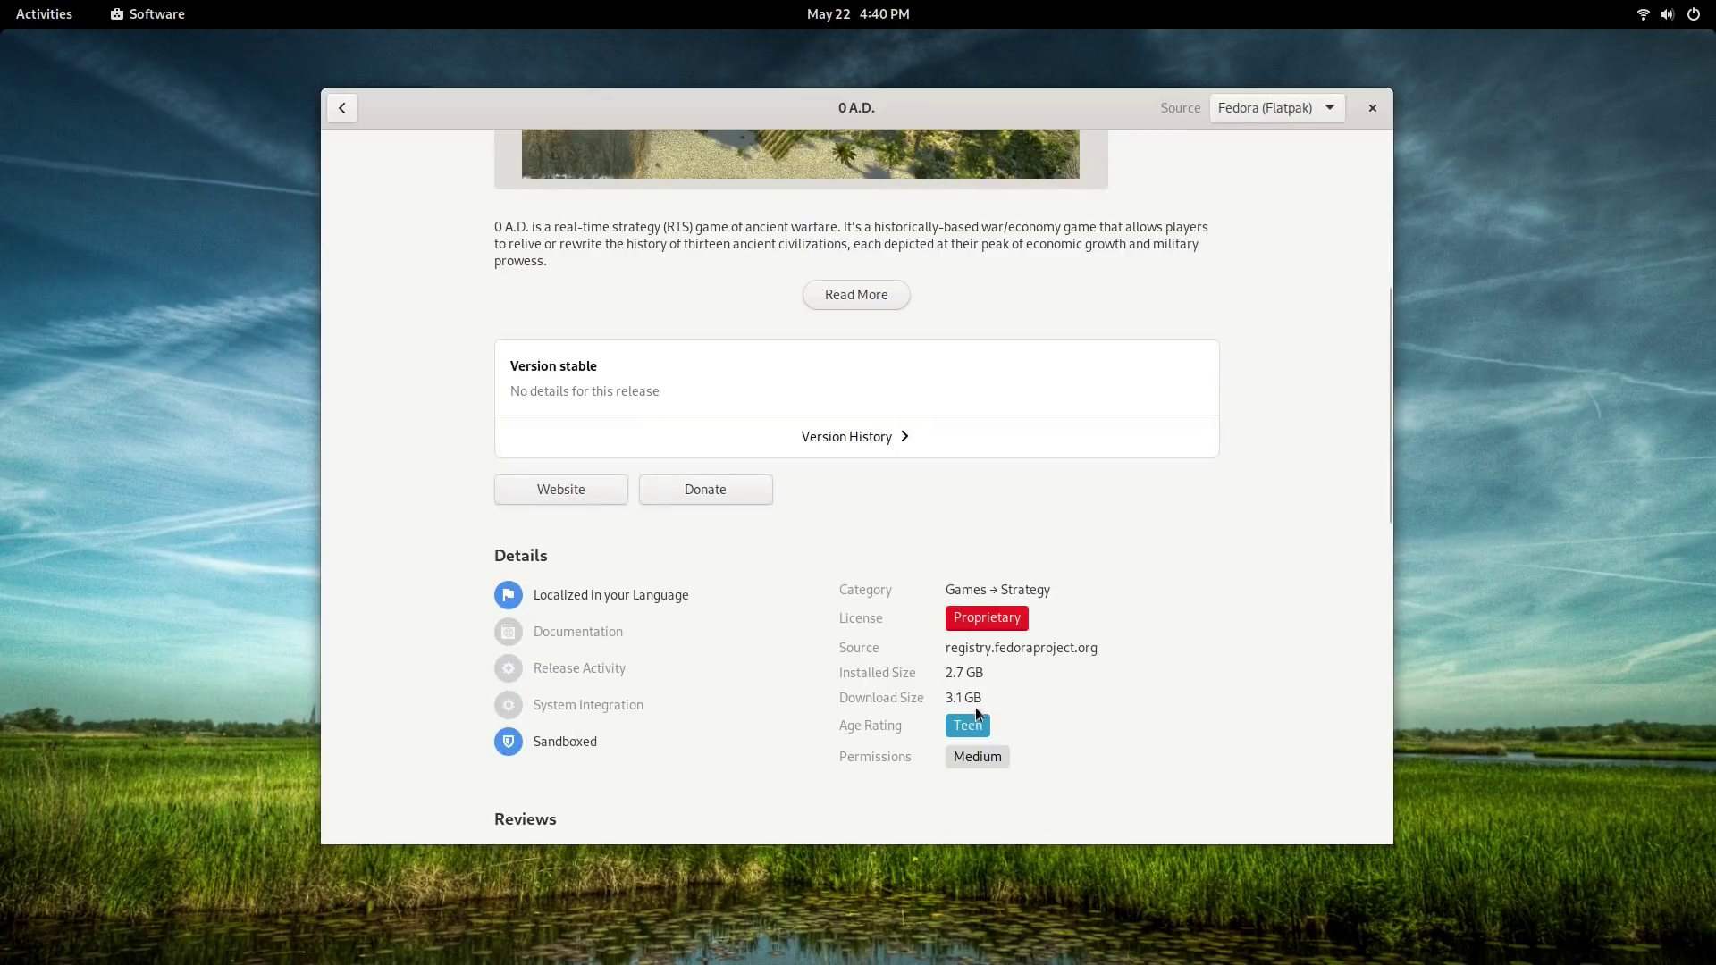
scroll(1226, 167, up, 6)
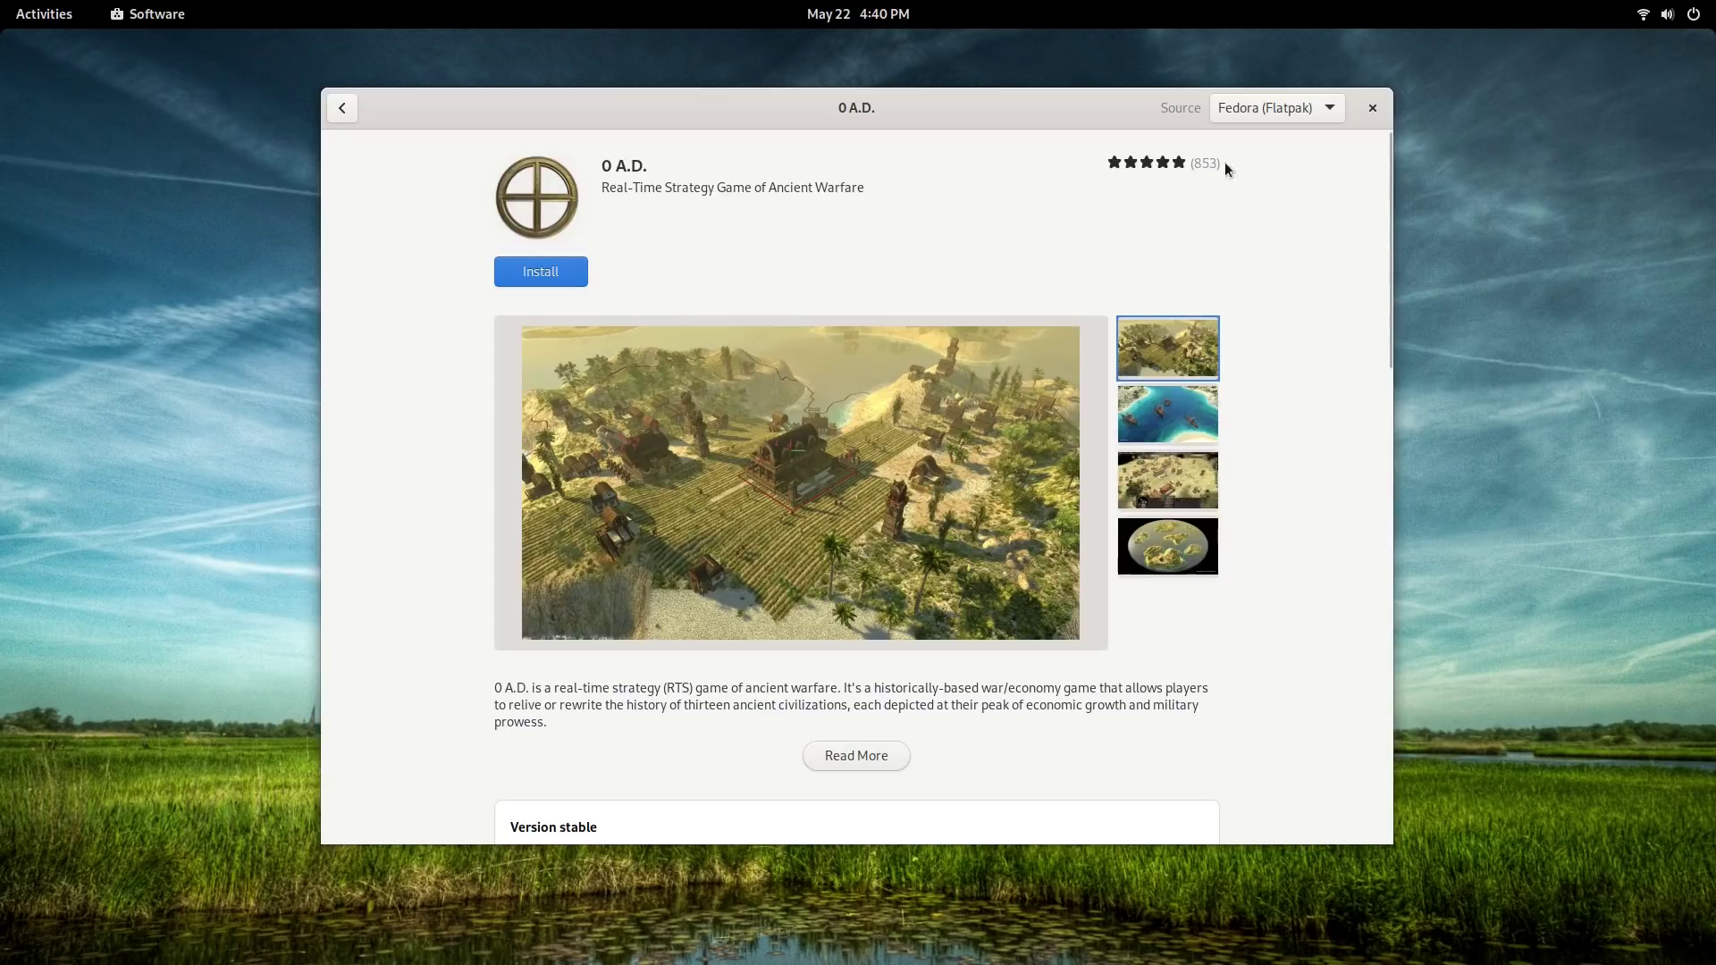
Switch 0 A.D.'s source to Fedora (RPM) and check the version and details for that package
click(1283, 111)
click(1296, 277)
scroll(1300, 406, down, 8)
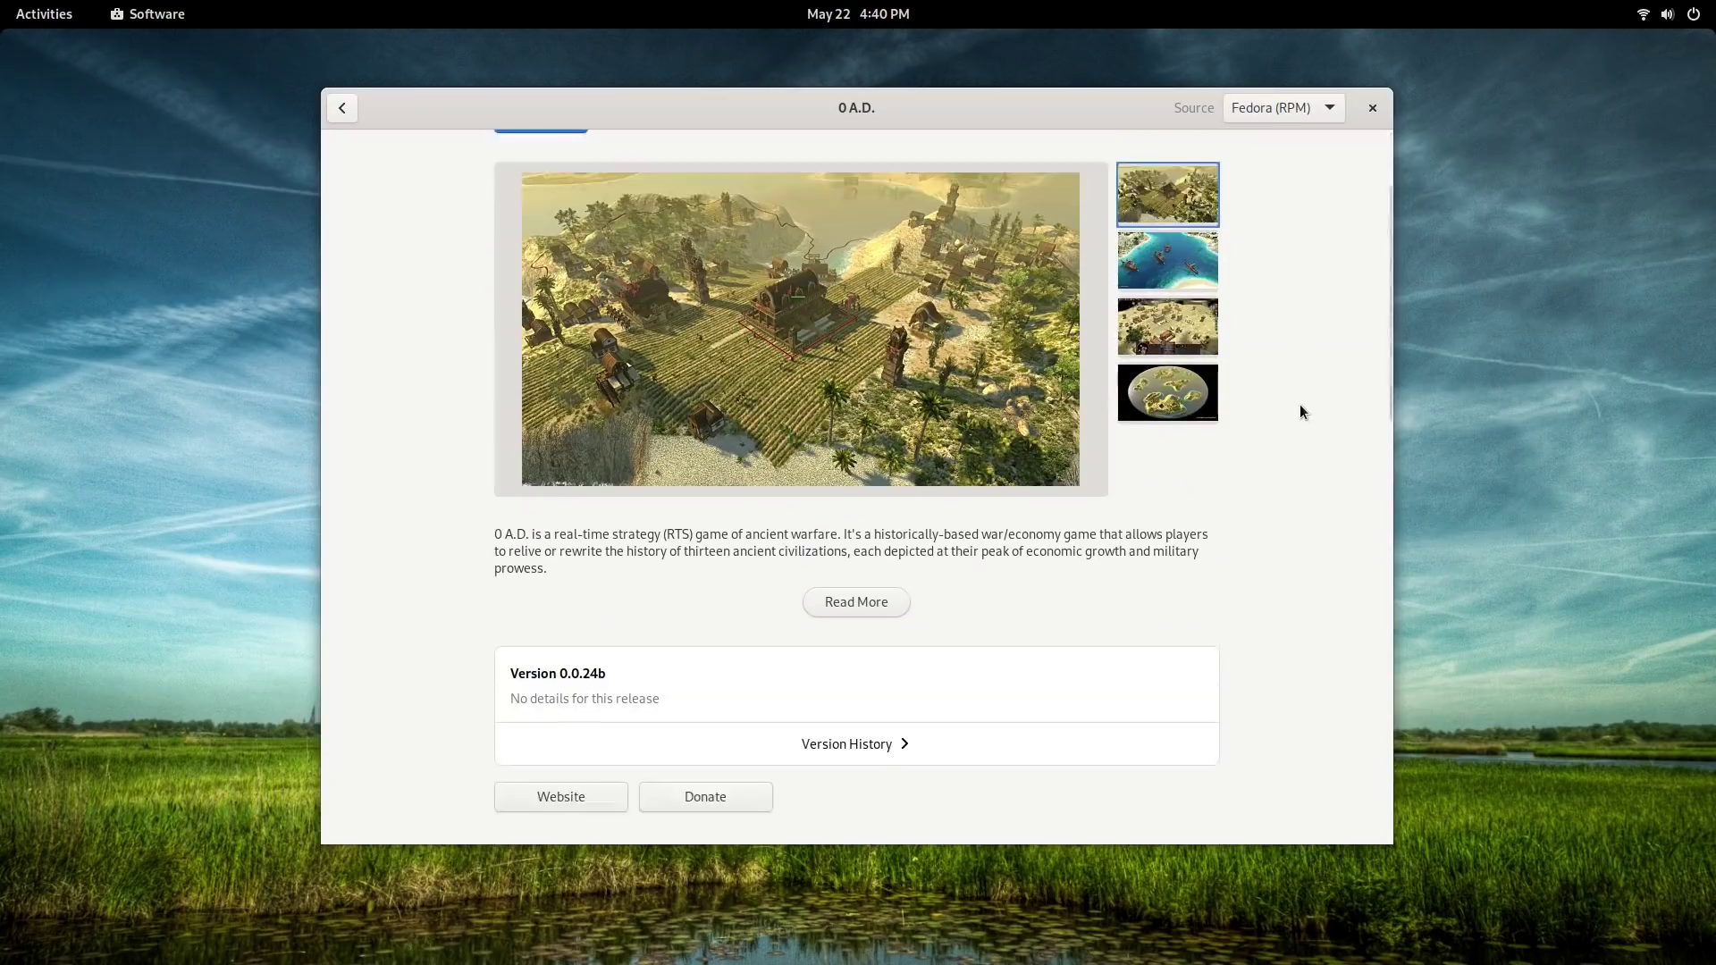
scroll(709, 518, down, 12)
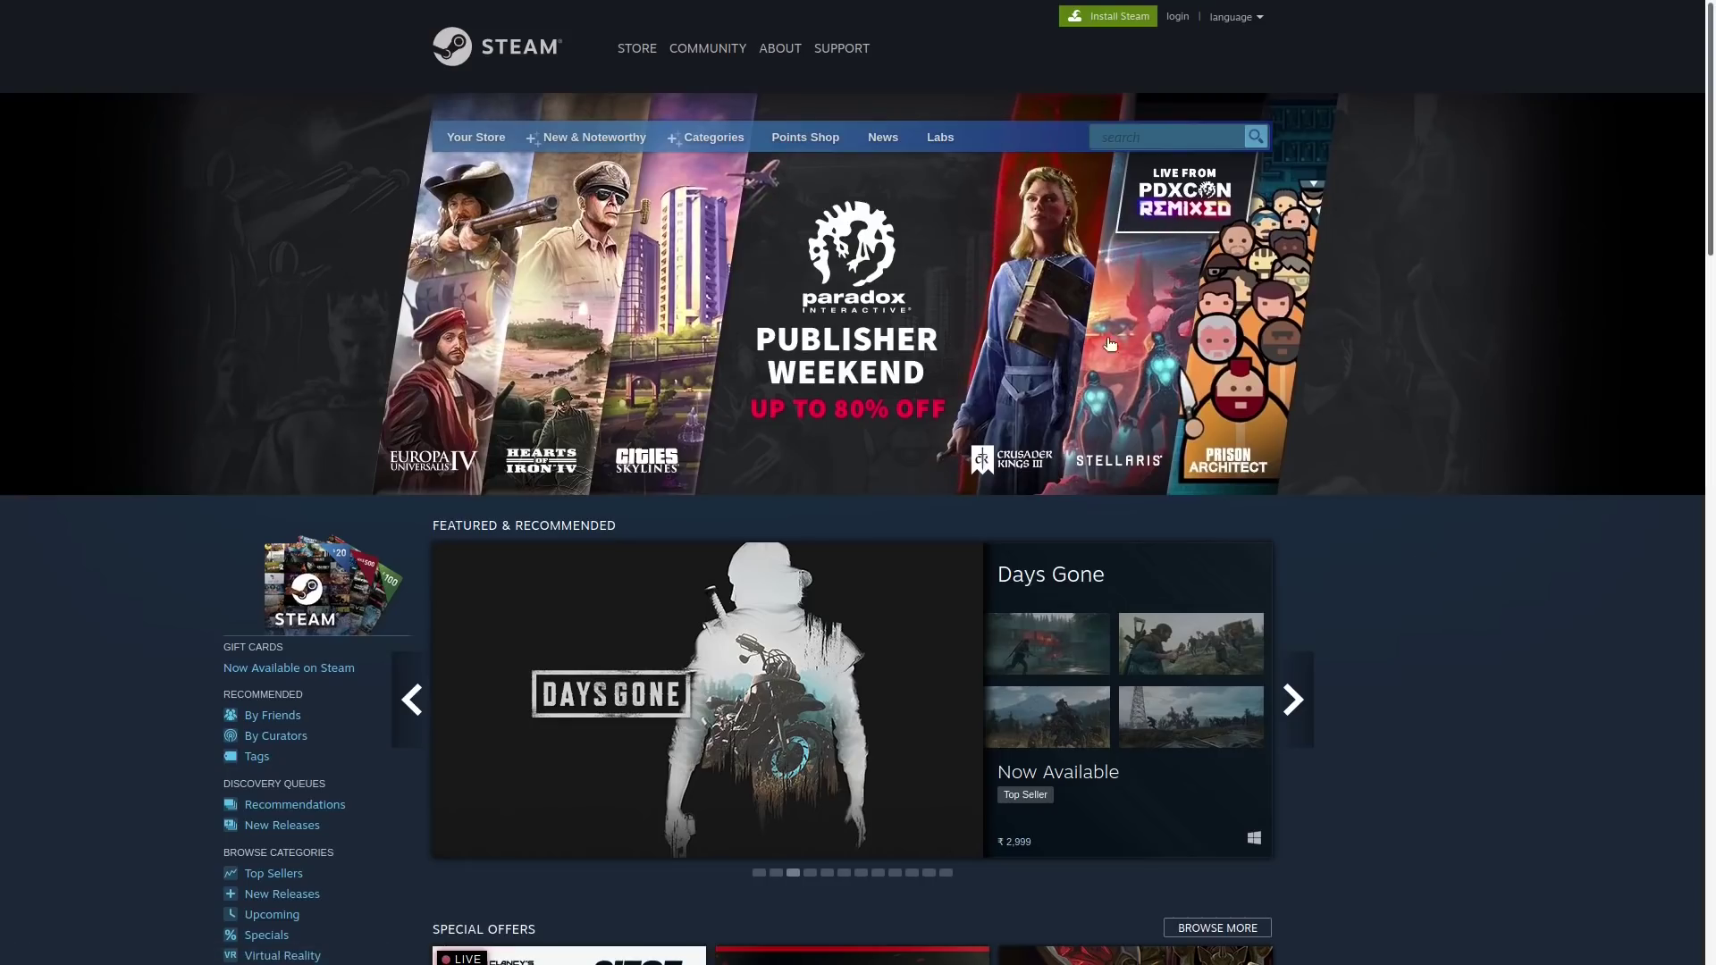
Browse the featured and recommended games on the Steam store's home page, then look over its offers and community recommendations
click(1296, 702)
click(1296, 702)
click(1295, 702)
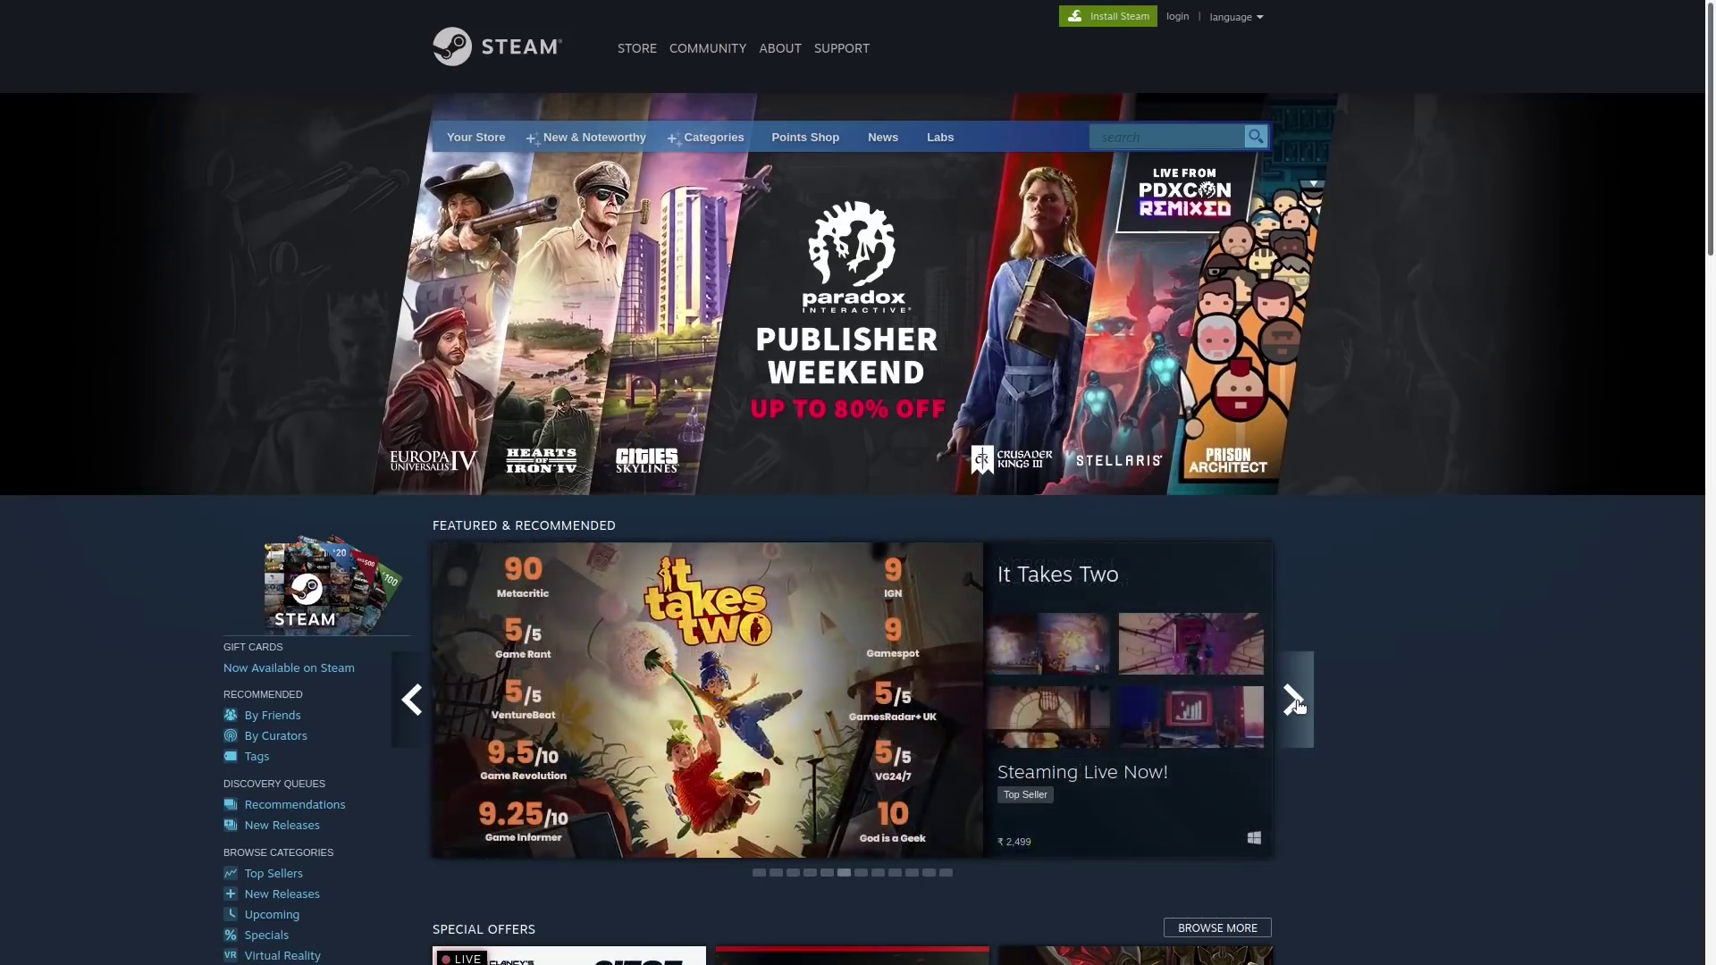
click(1296, 702)
click(1296, 703)
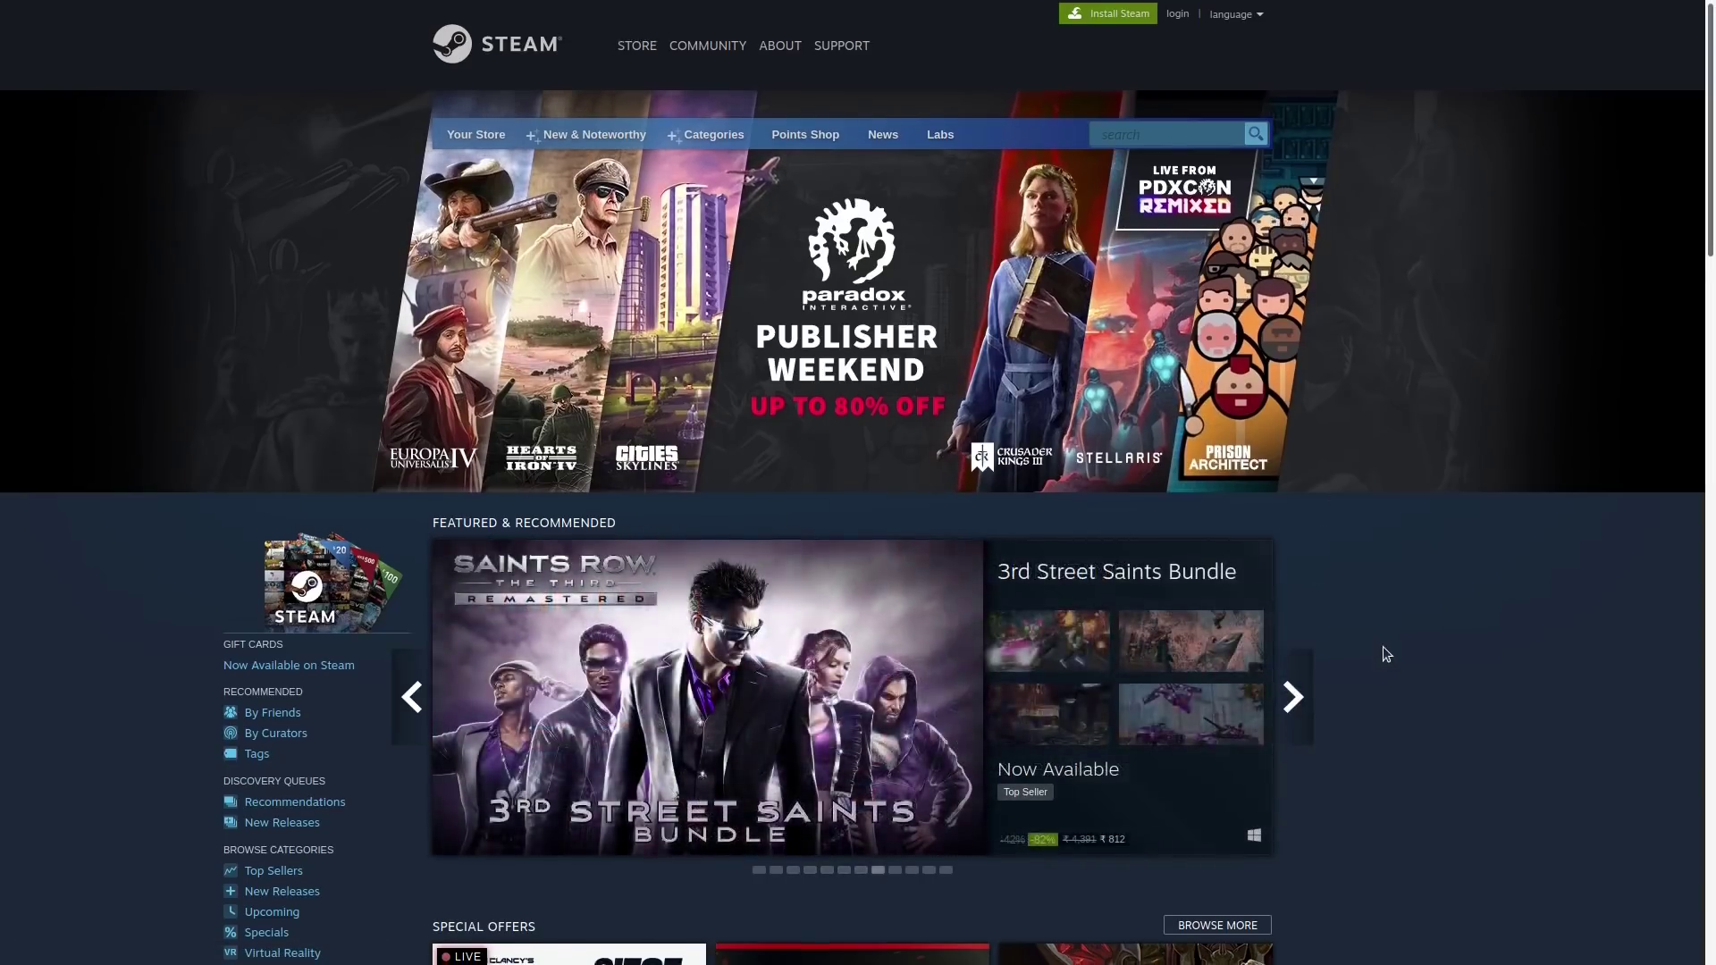
scroll(1382, 653, down, 10)
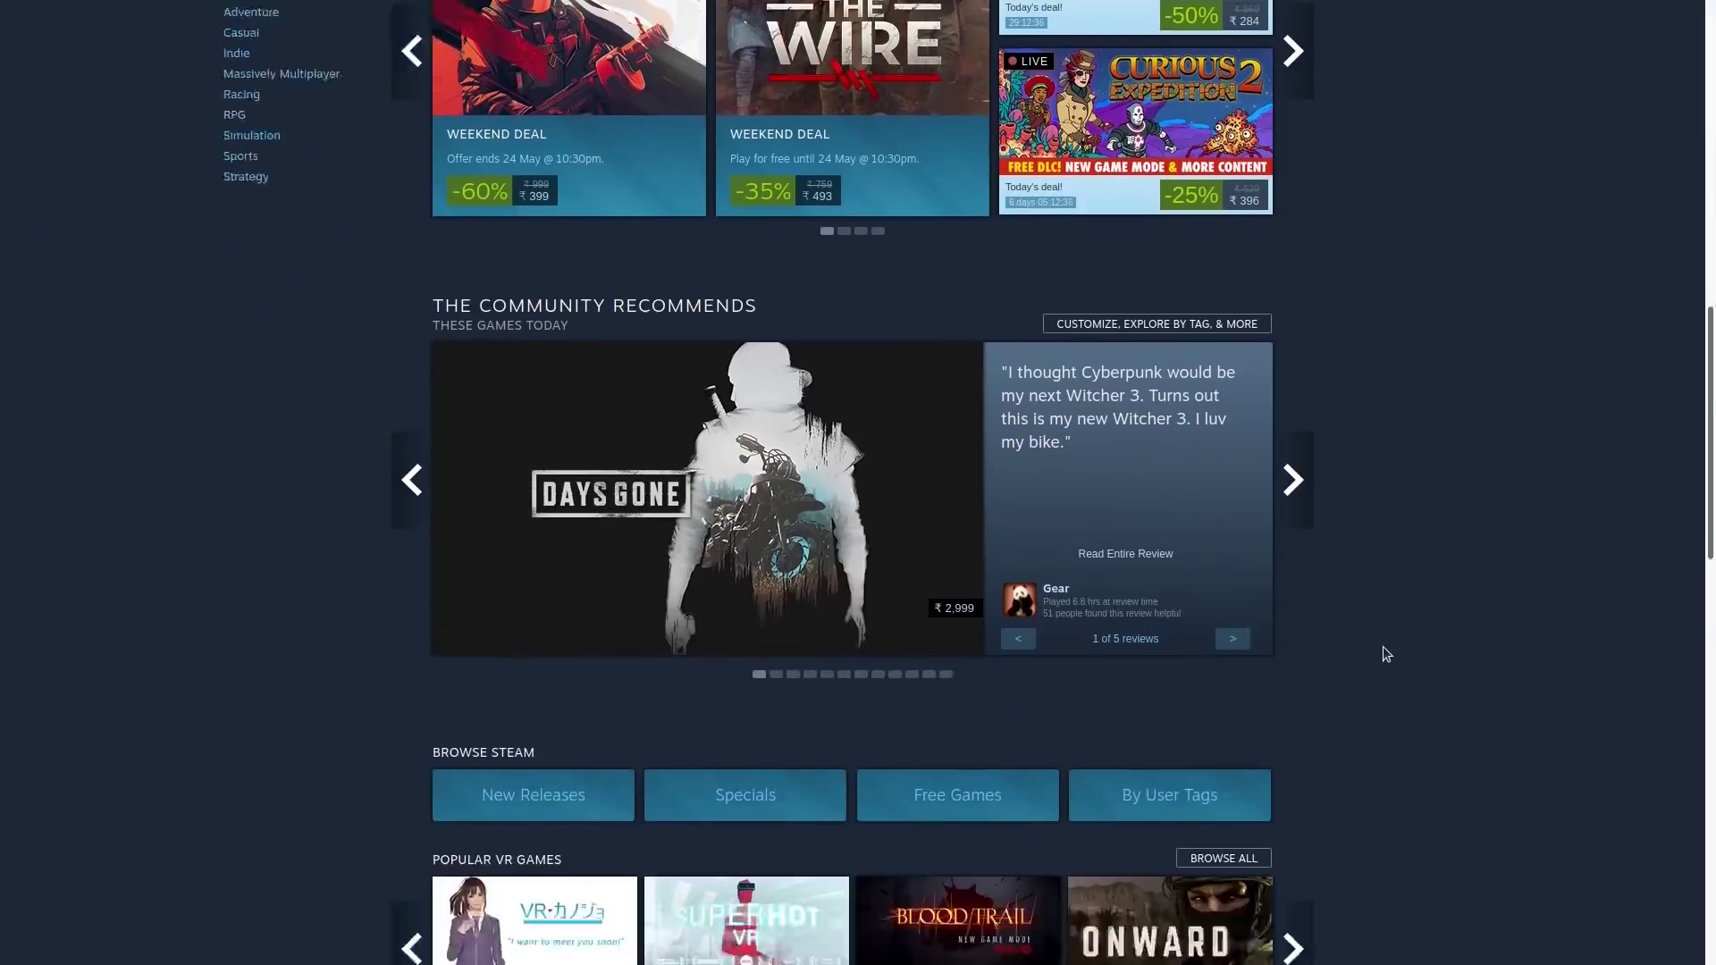
scroll(1383, 647, up, 12)
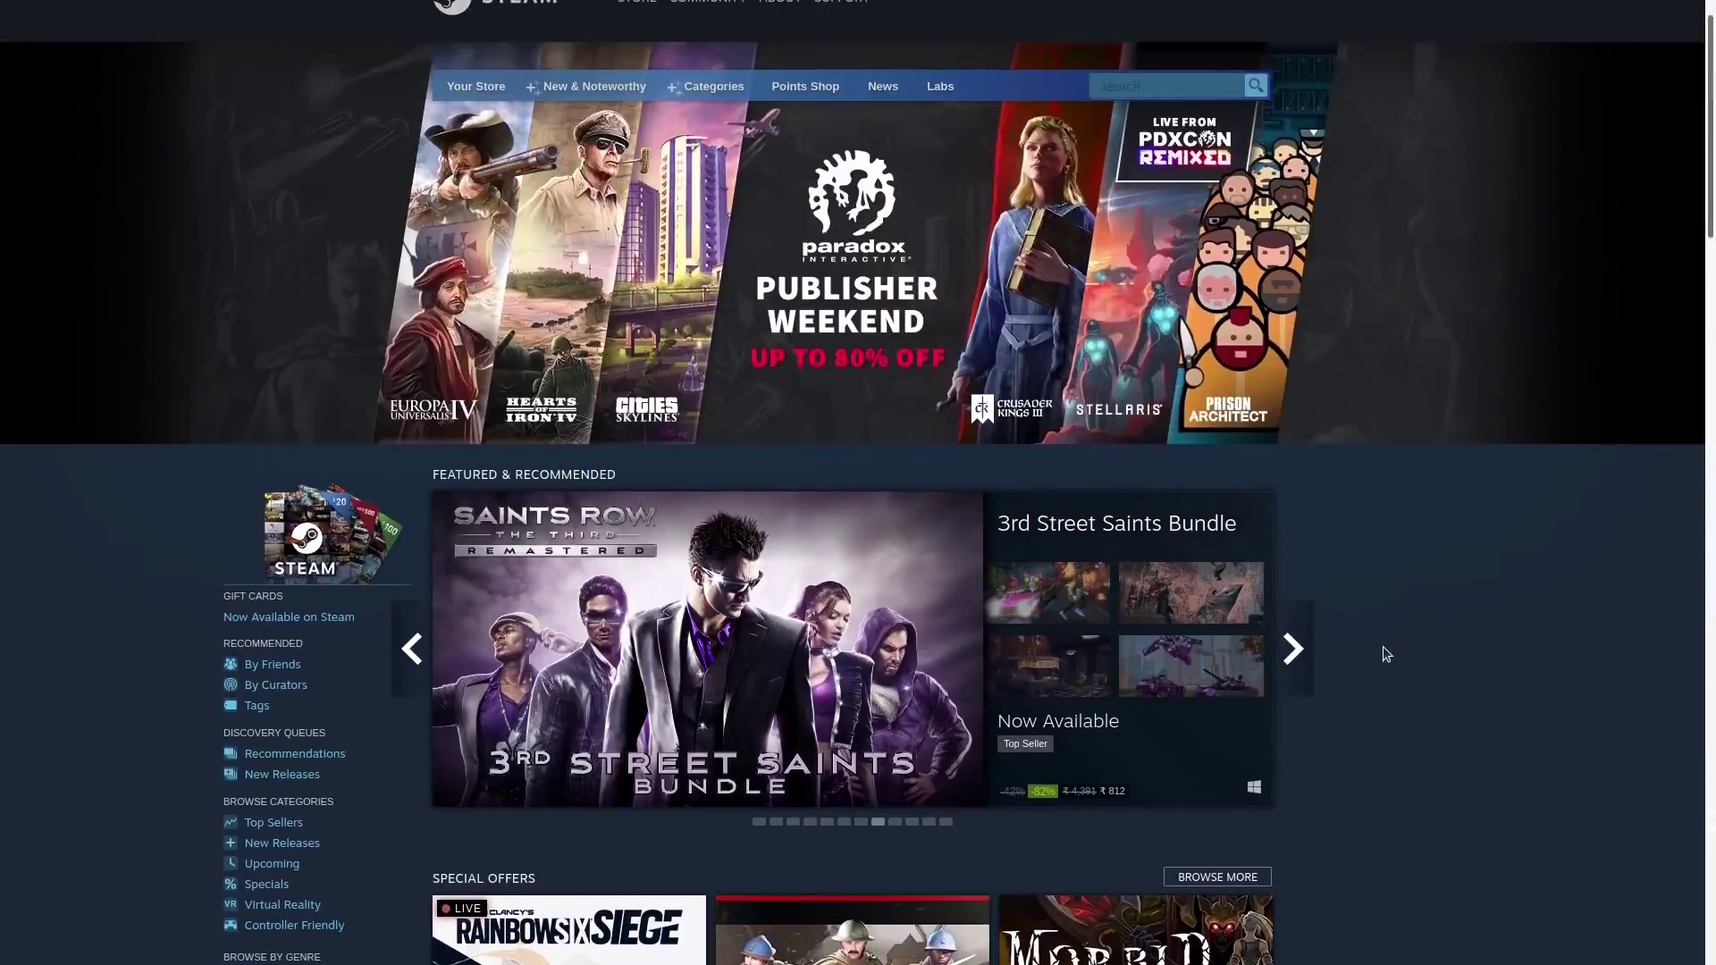
scroll(1382, 646, up, 1)
Open the SteamOS + Linux section from the Steam store's categories
mouse_move(451, 145)
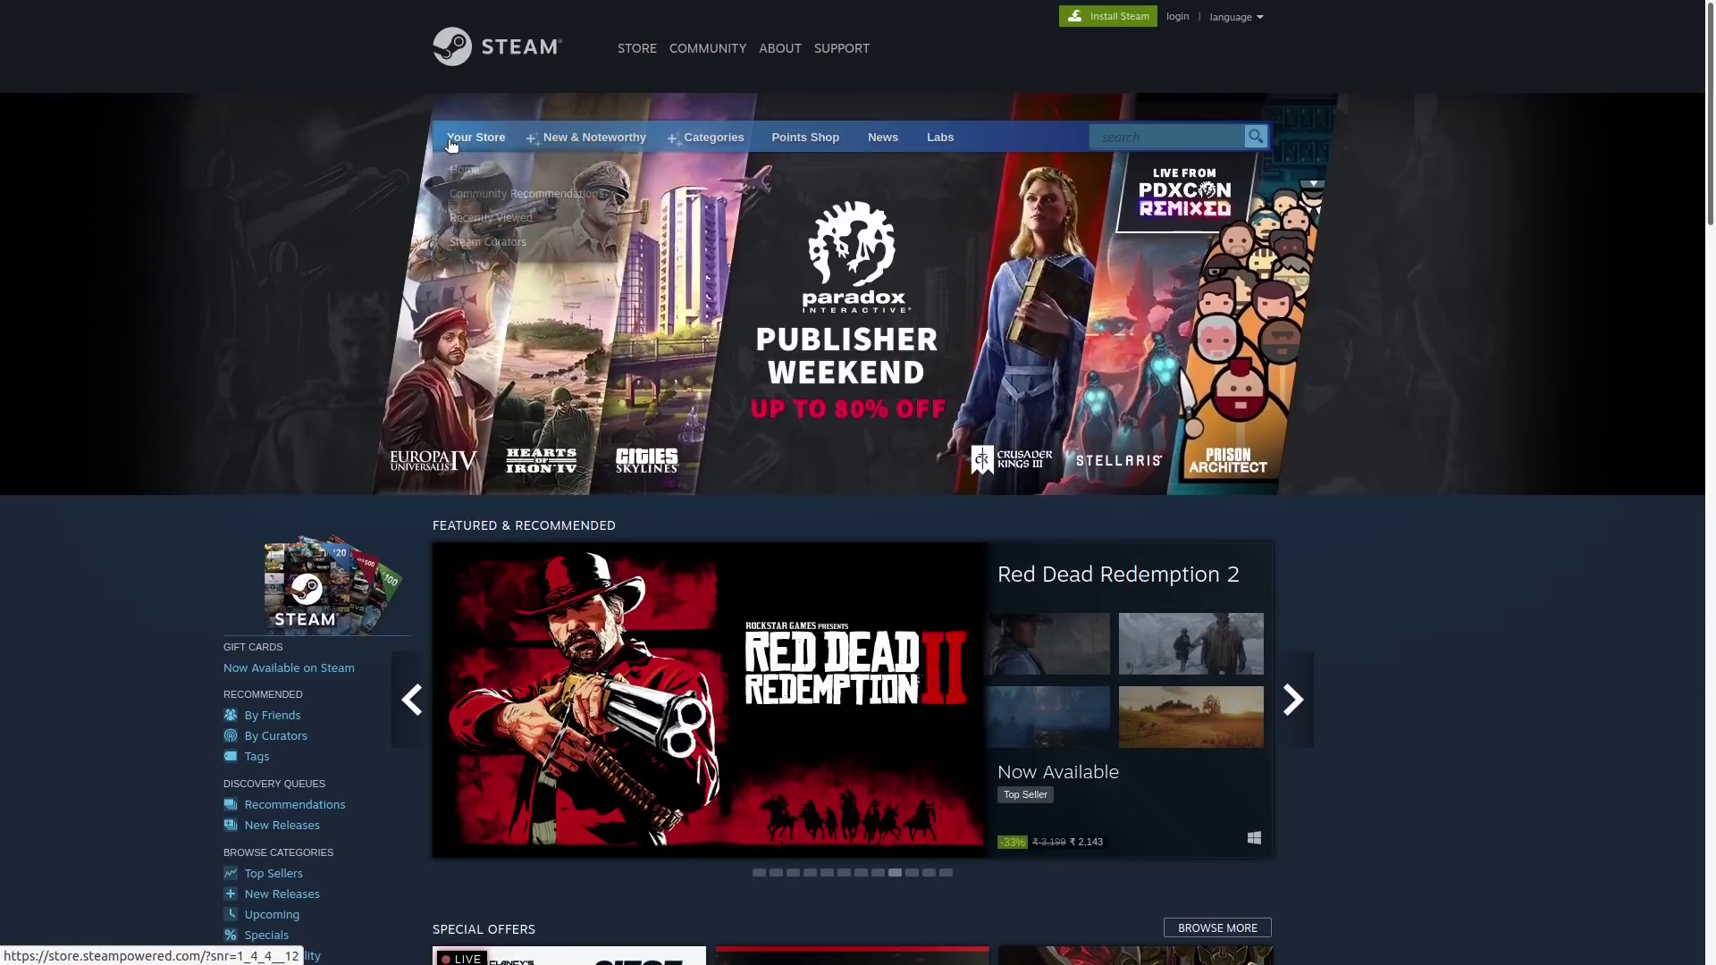
mouse_move(706, 136)
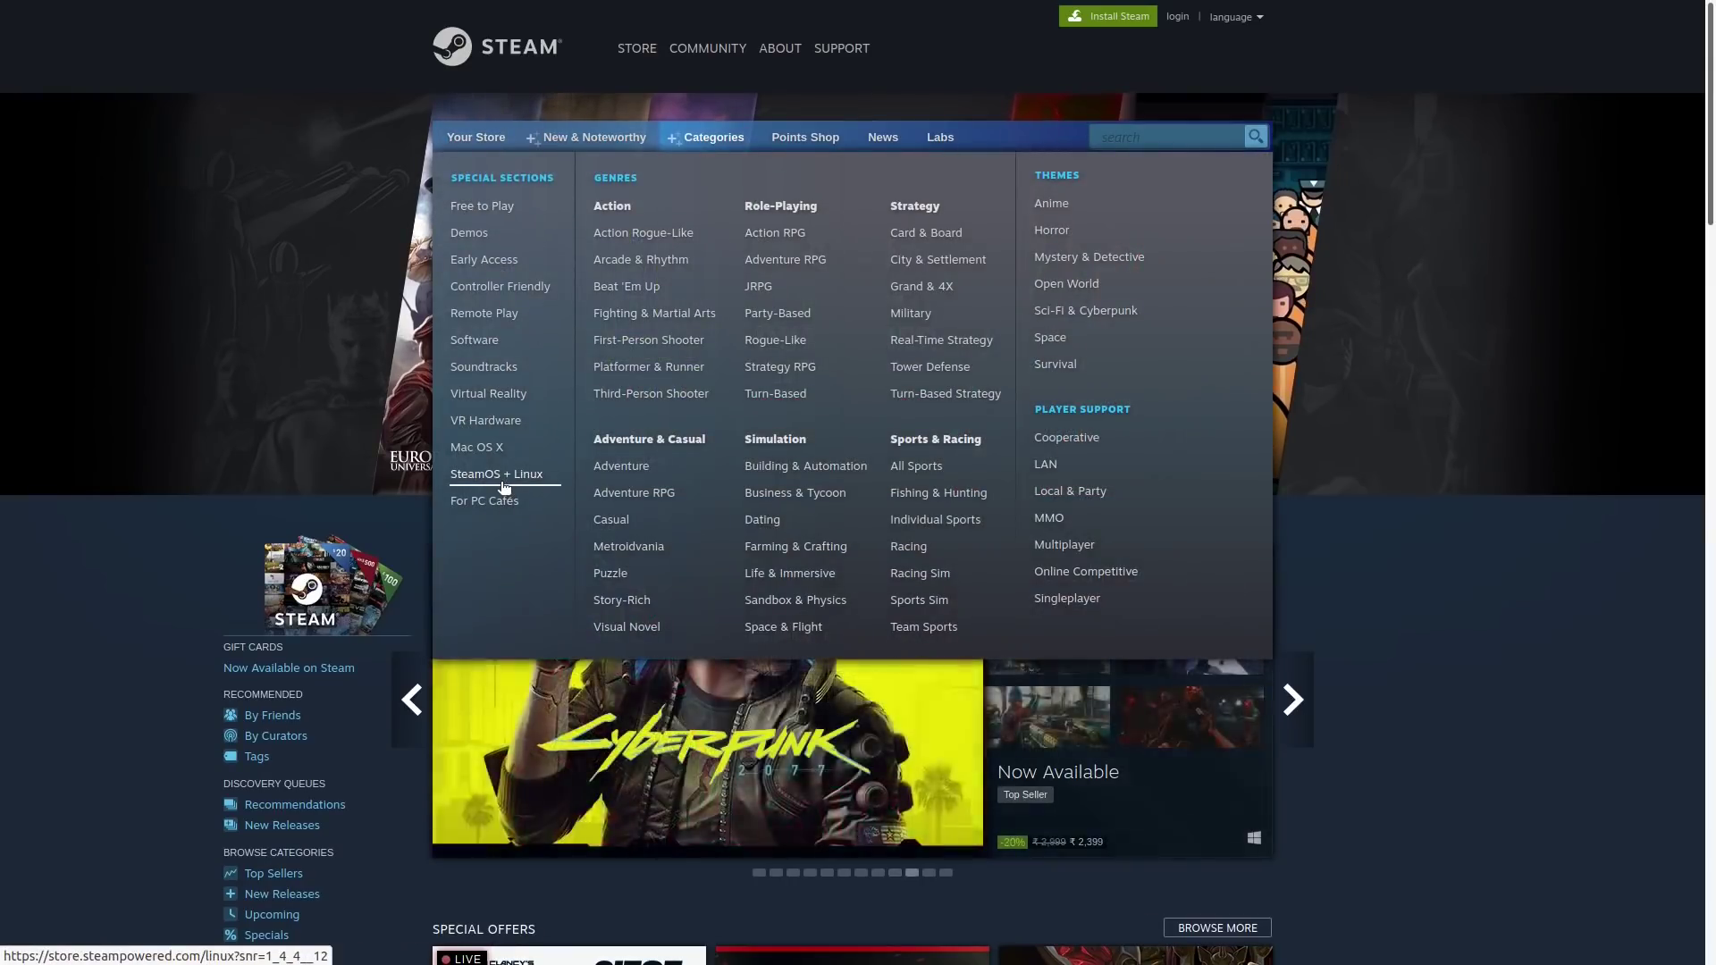
click(505, 478)
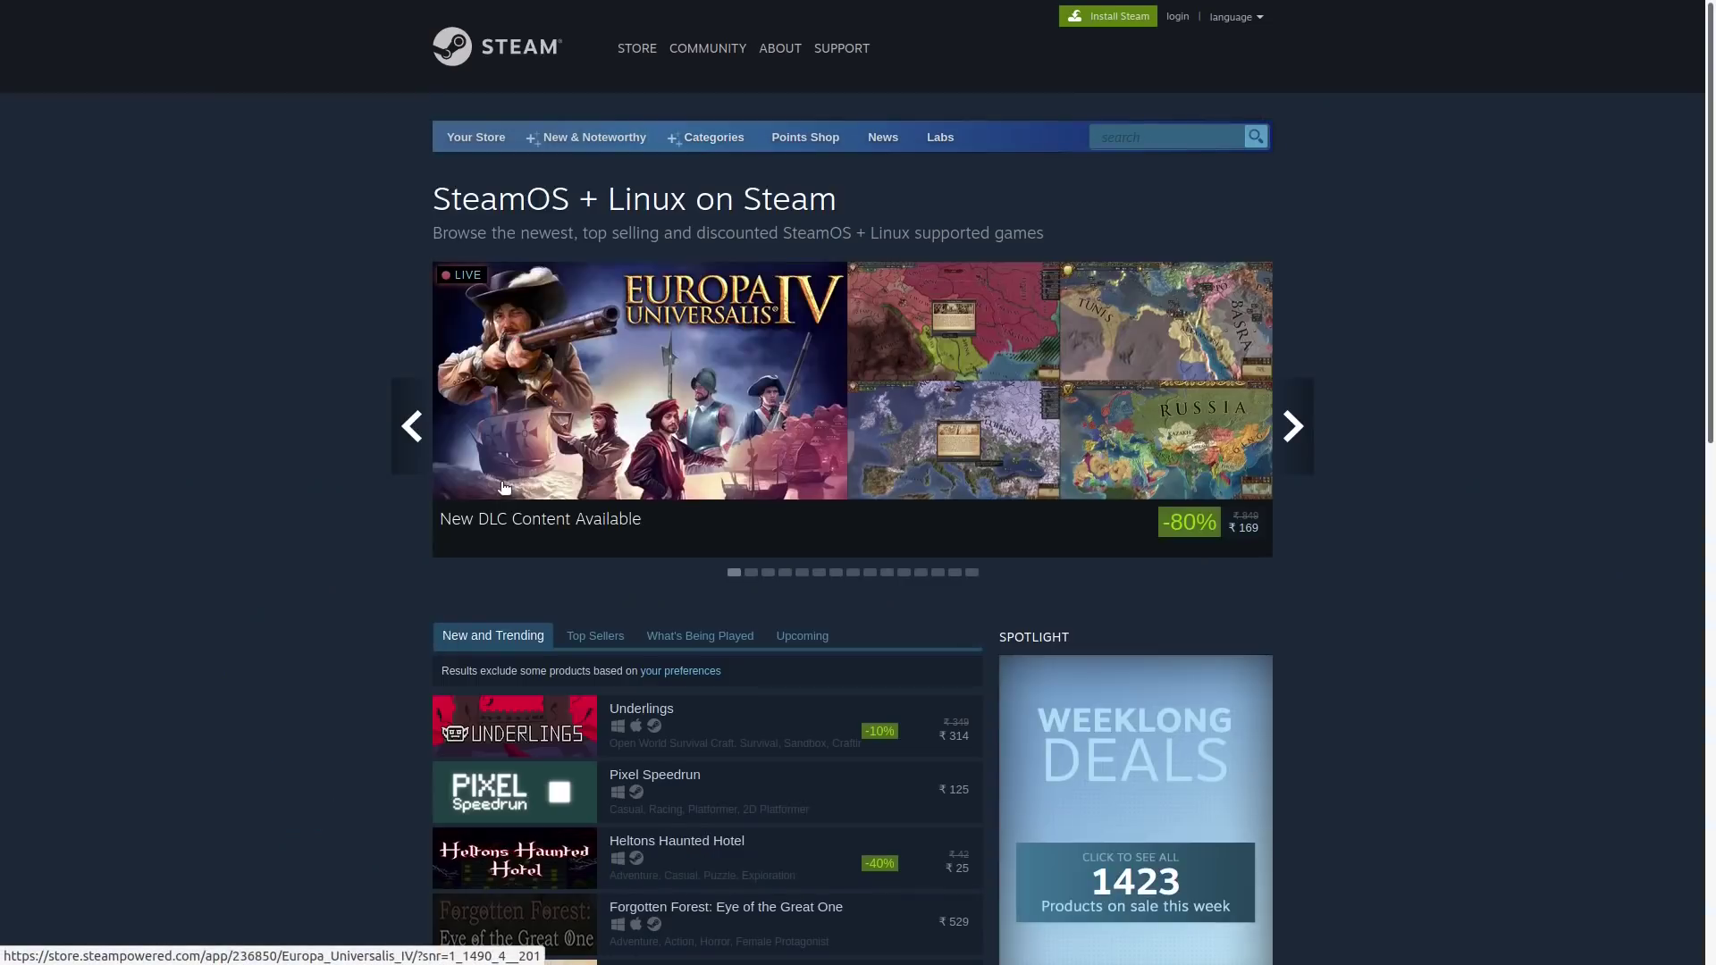
Look through the featured games in the SteamOS + Linux carousel up to the last slide
click(1282, 443)
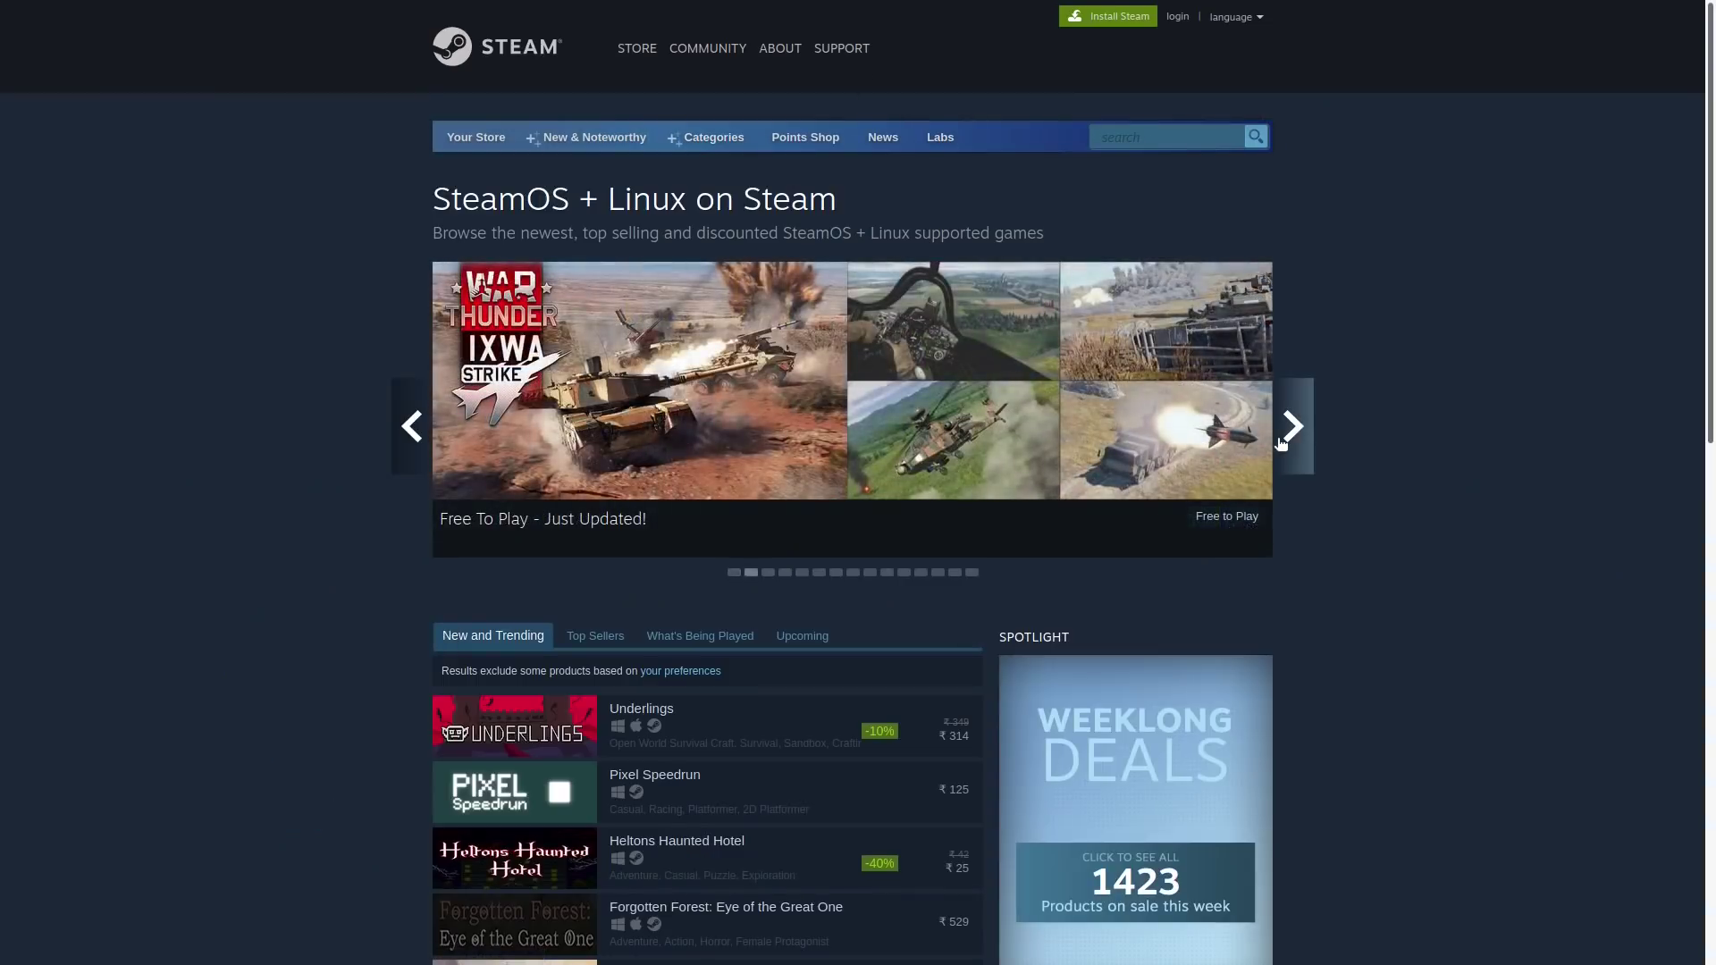
click(1292, 446)
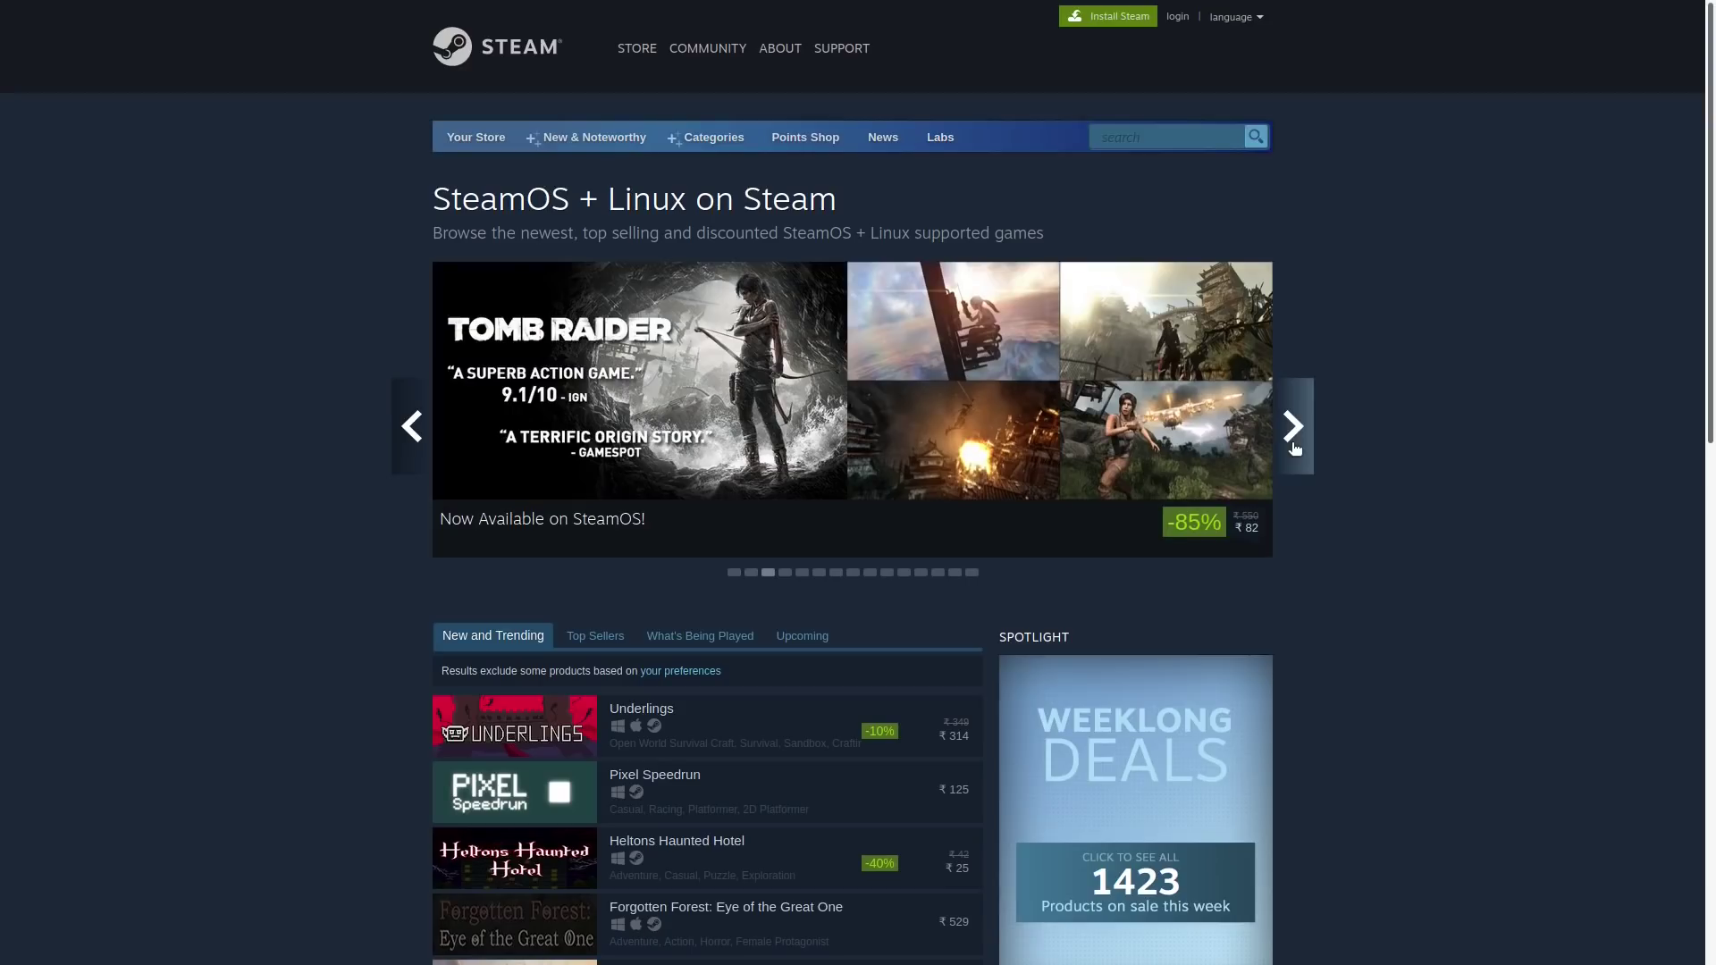
click(1295, 448)
click(1295, 448)
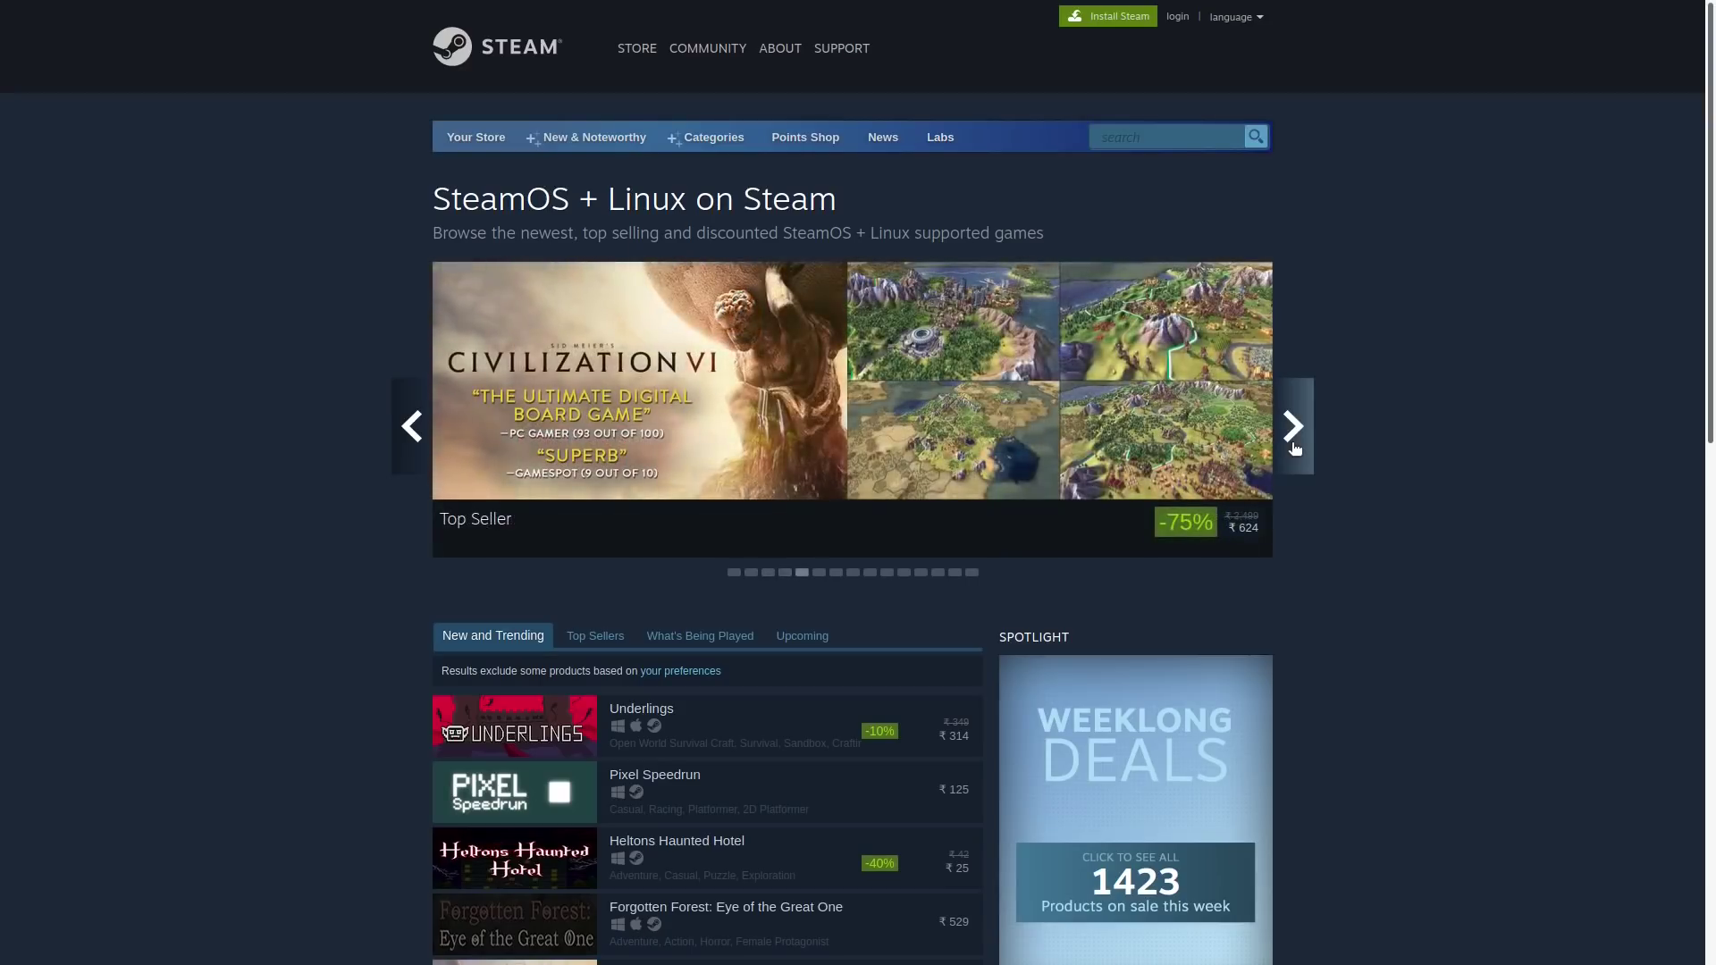
click(1295, 448)
click(1295, 447)
click(1295, 448)
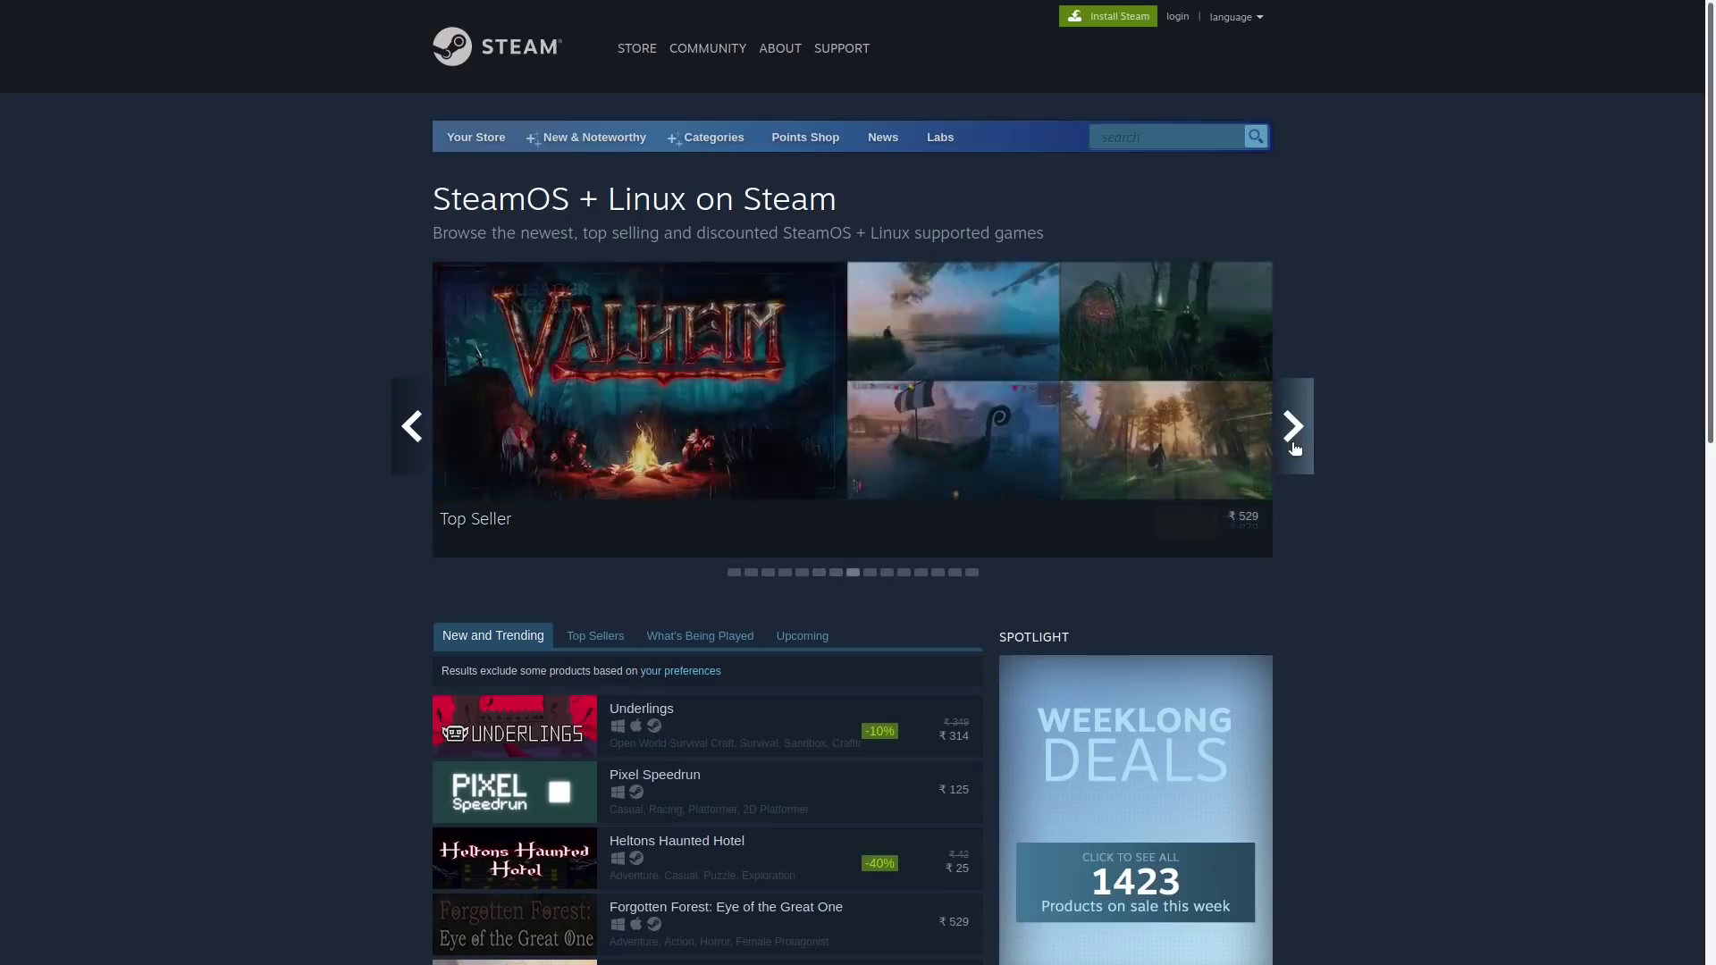
click(1295, 447)
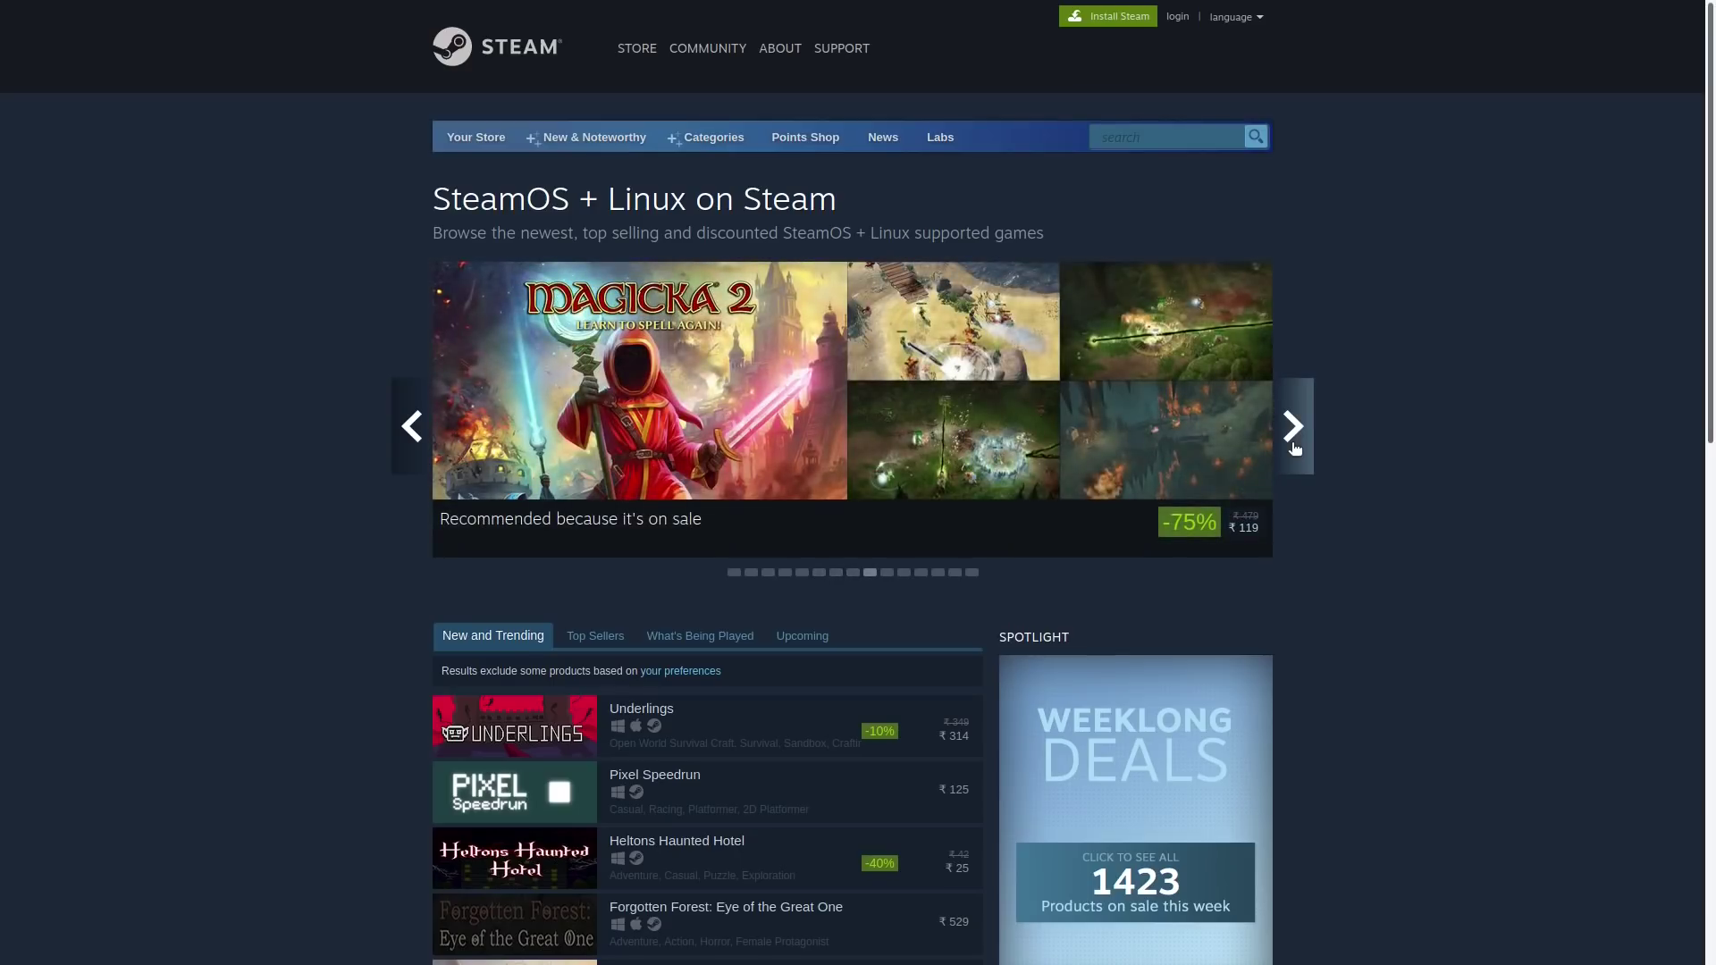
click(1295, 447)
click(1295, 448)
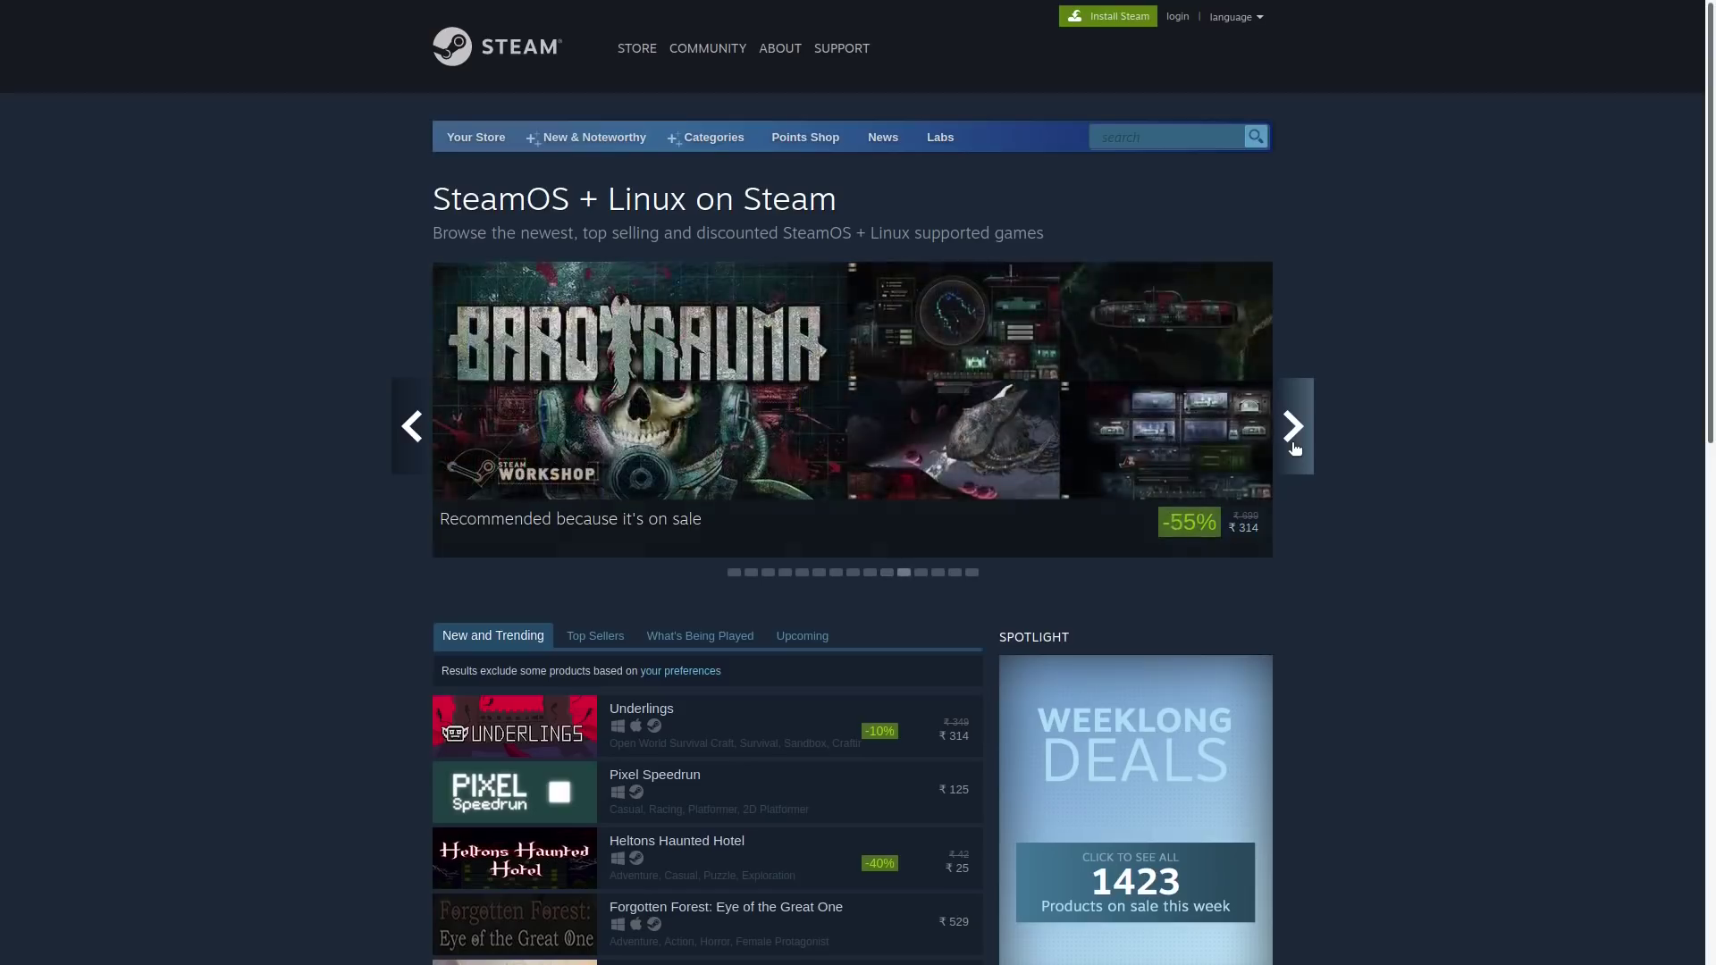
click(1295, 448)
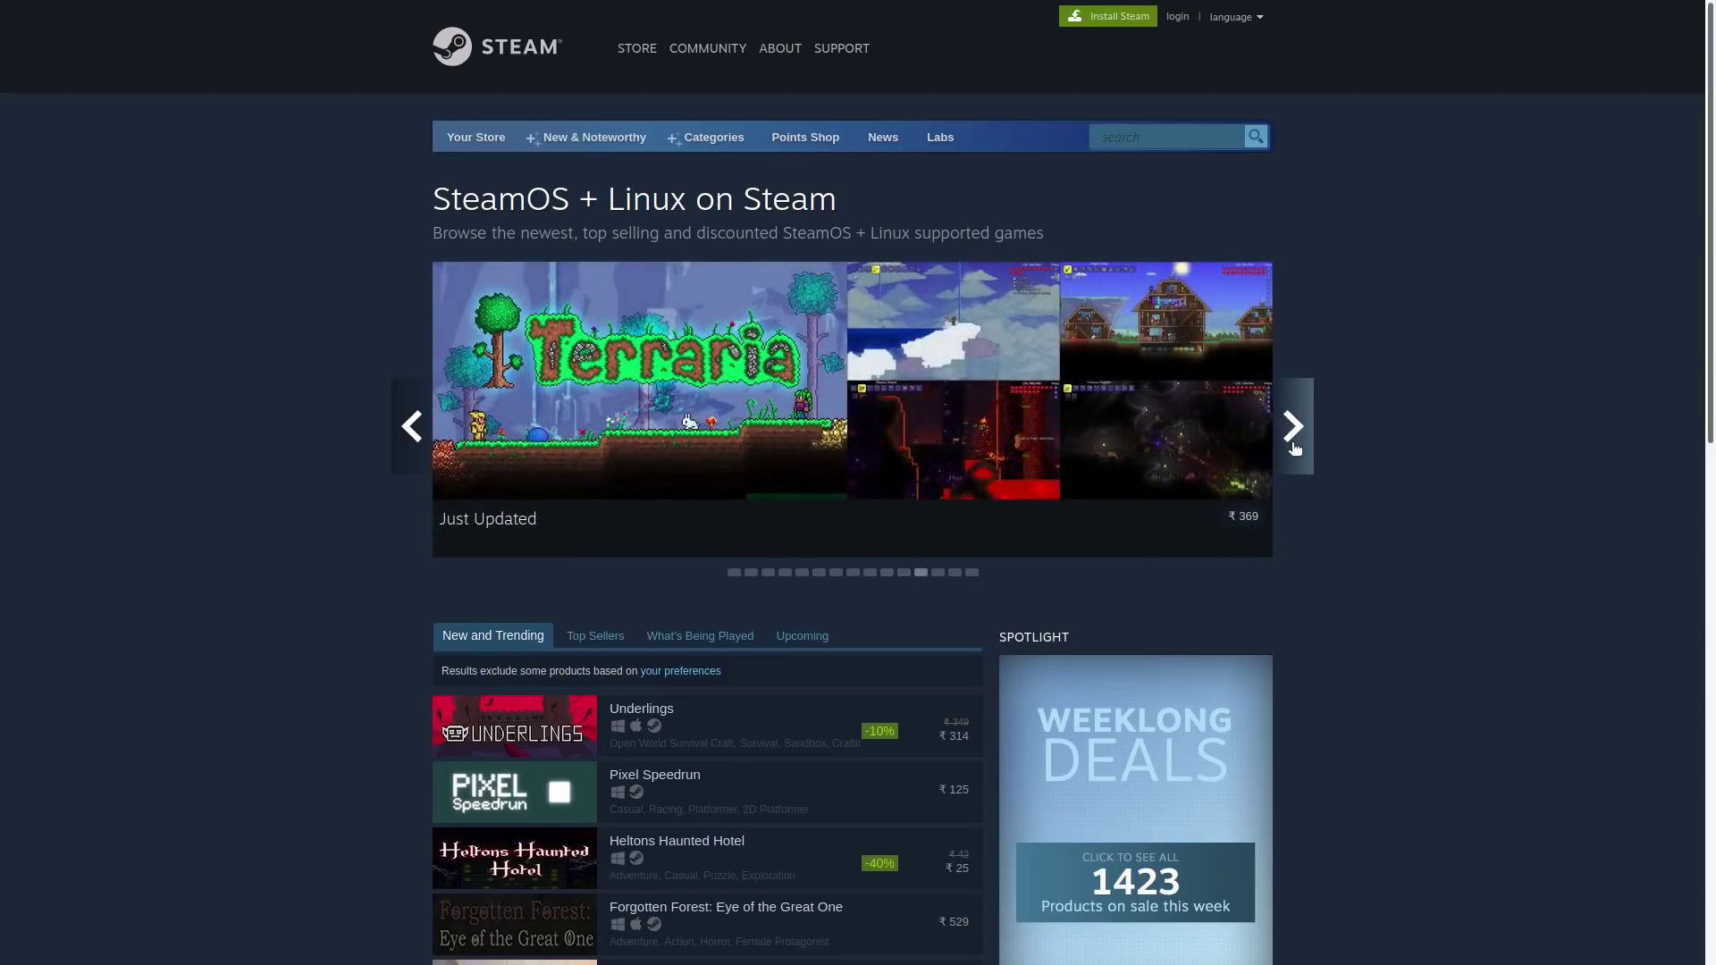
click(1295, 447)
click(1295, 448)
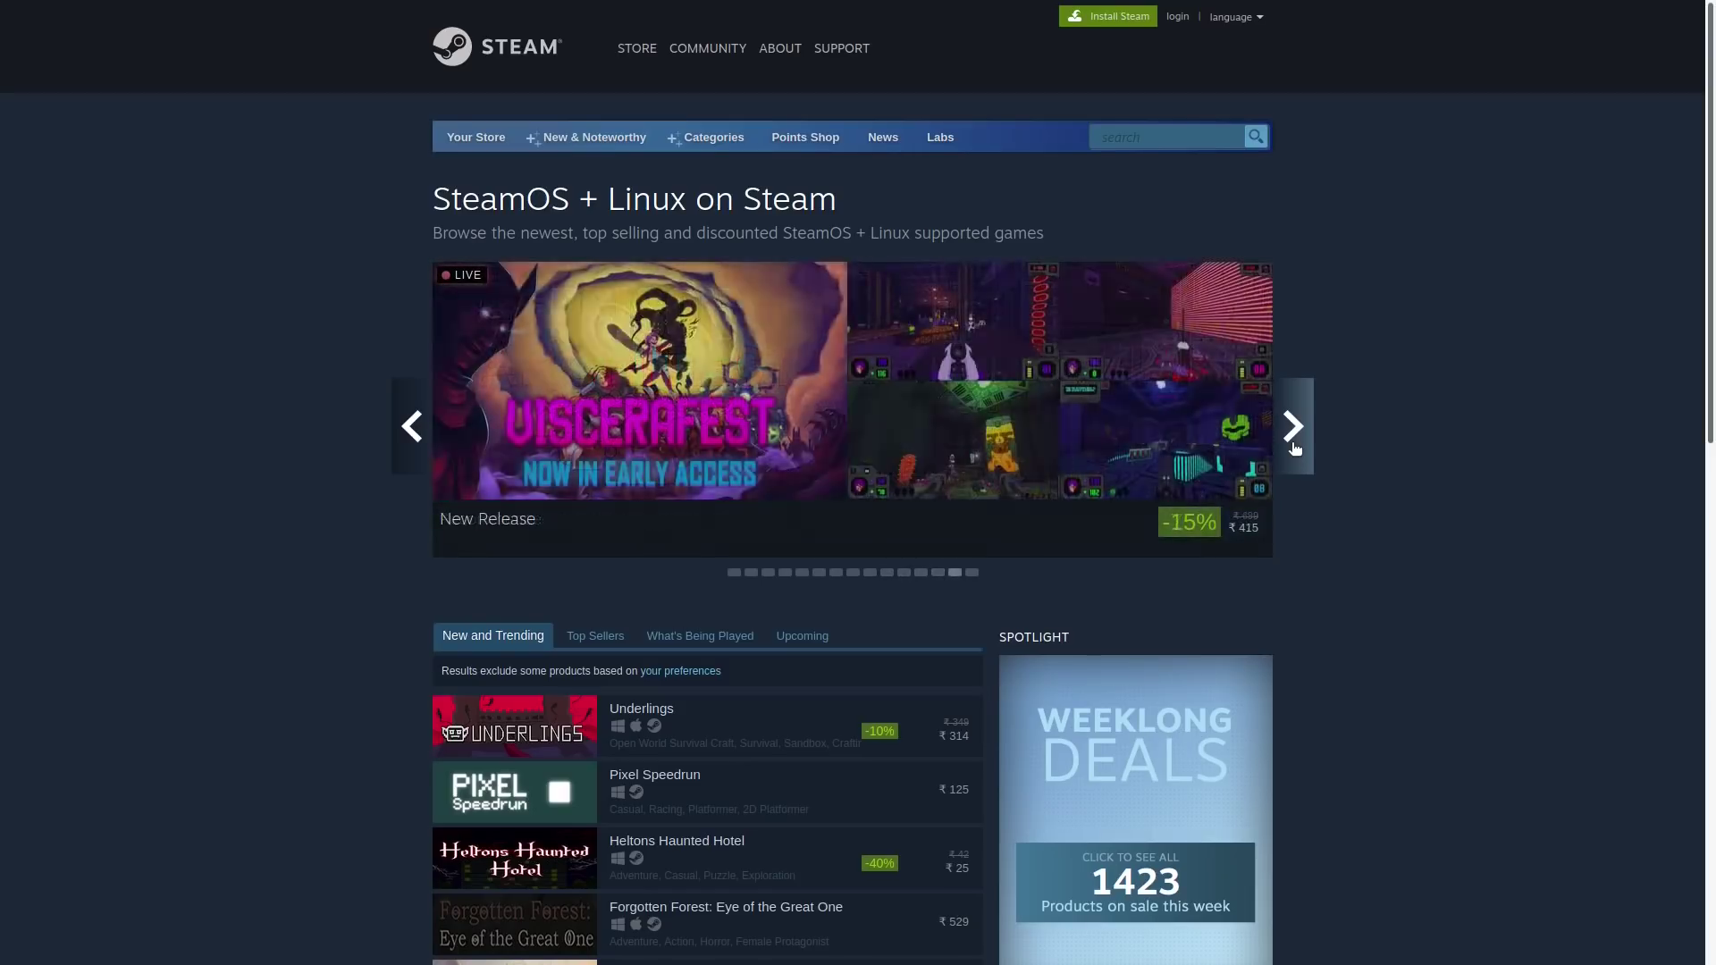
click(1295, 448)
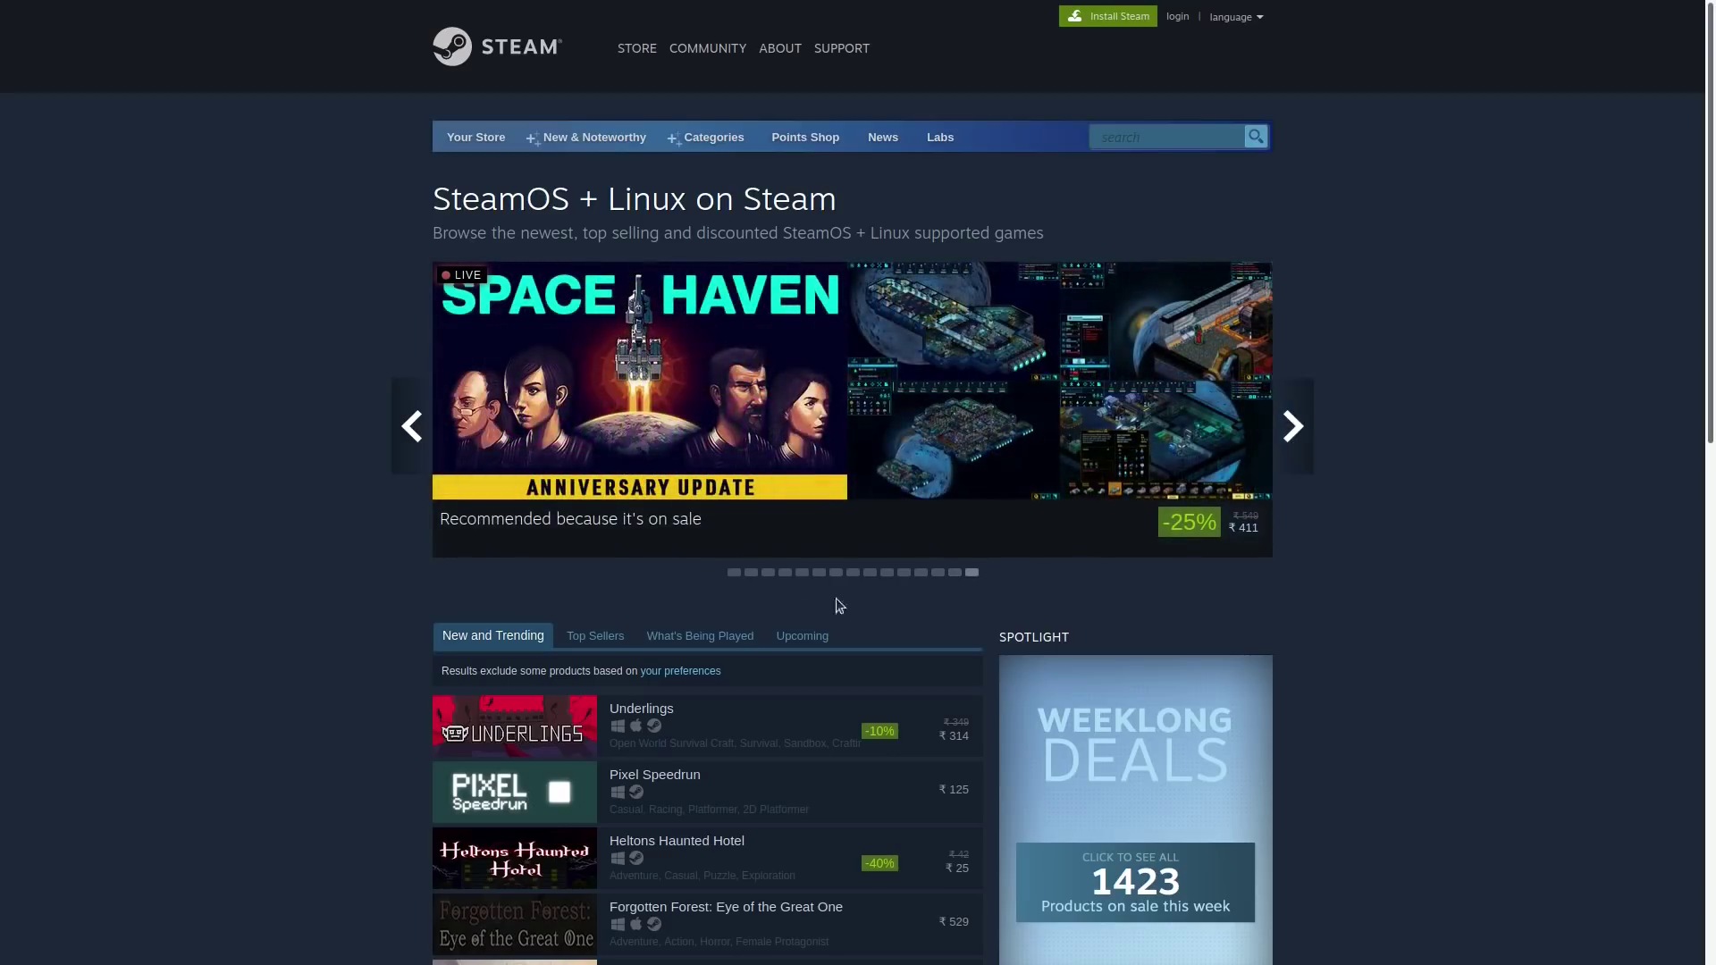
Show the SteamOS + Linux top sellers and open the Shadow of the Tomb Raider - Definitive Upgrade page
click(595, 636)
scroll(633, 333, down, 5)
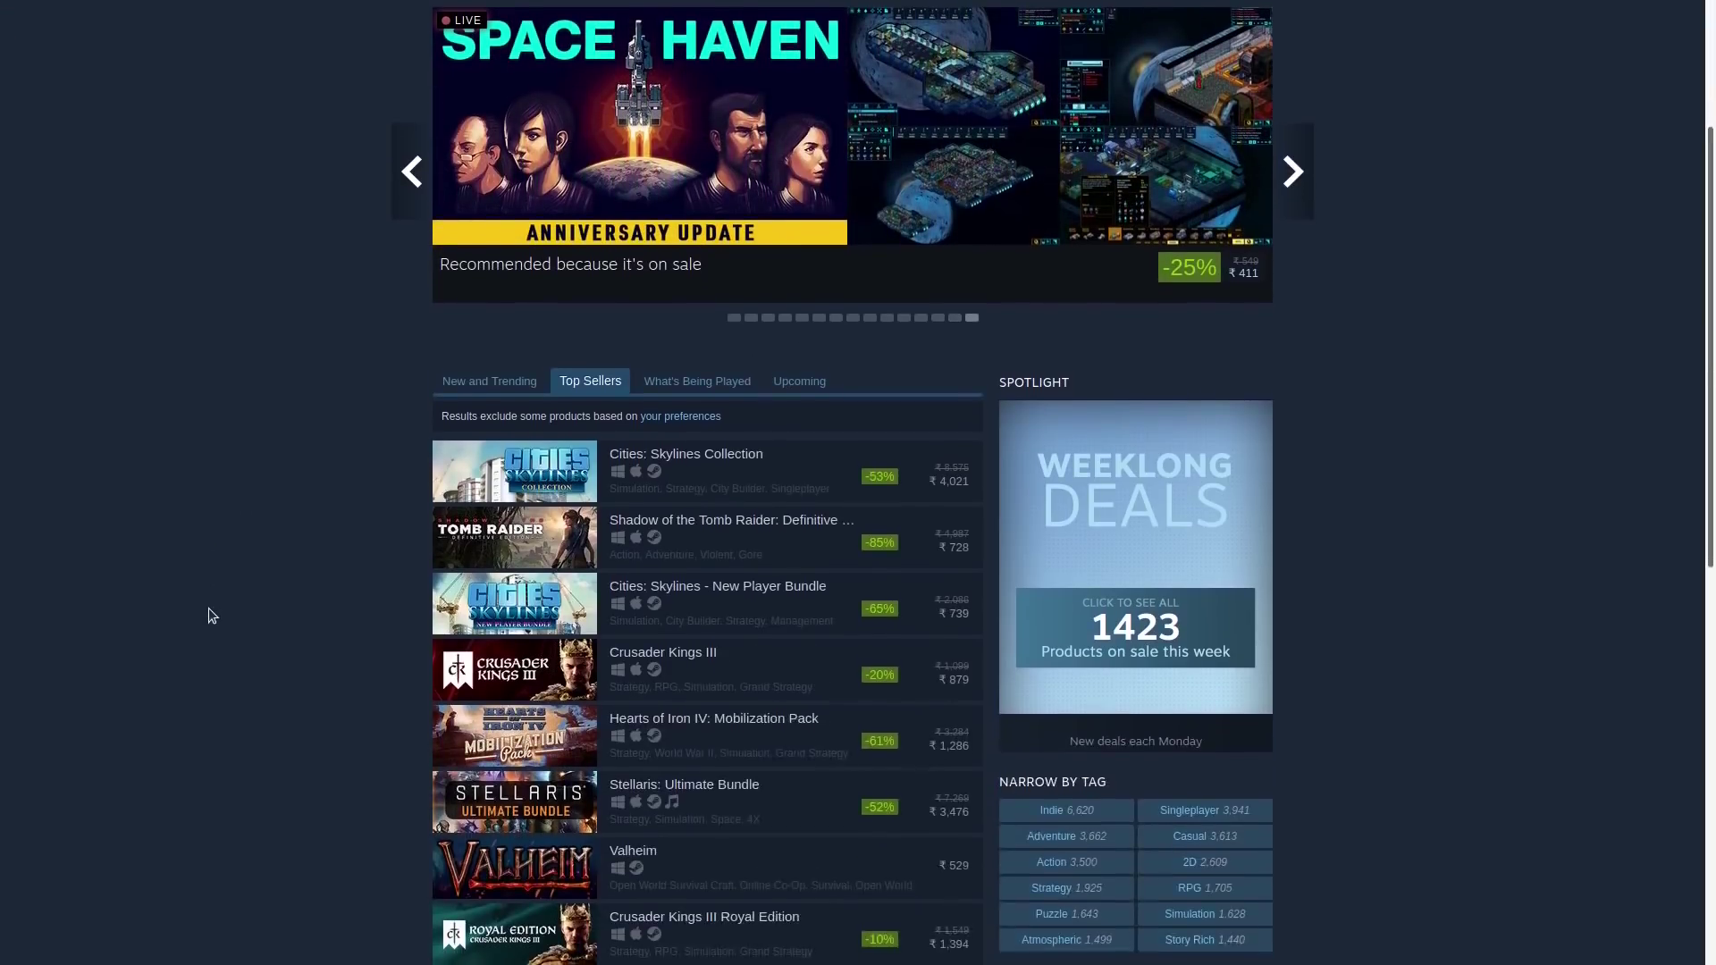
click(737, 376)
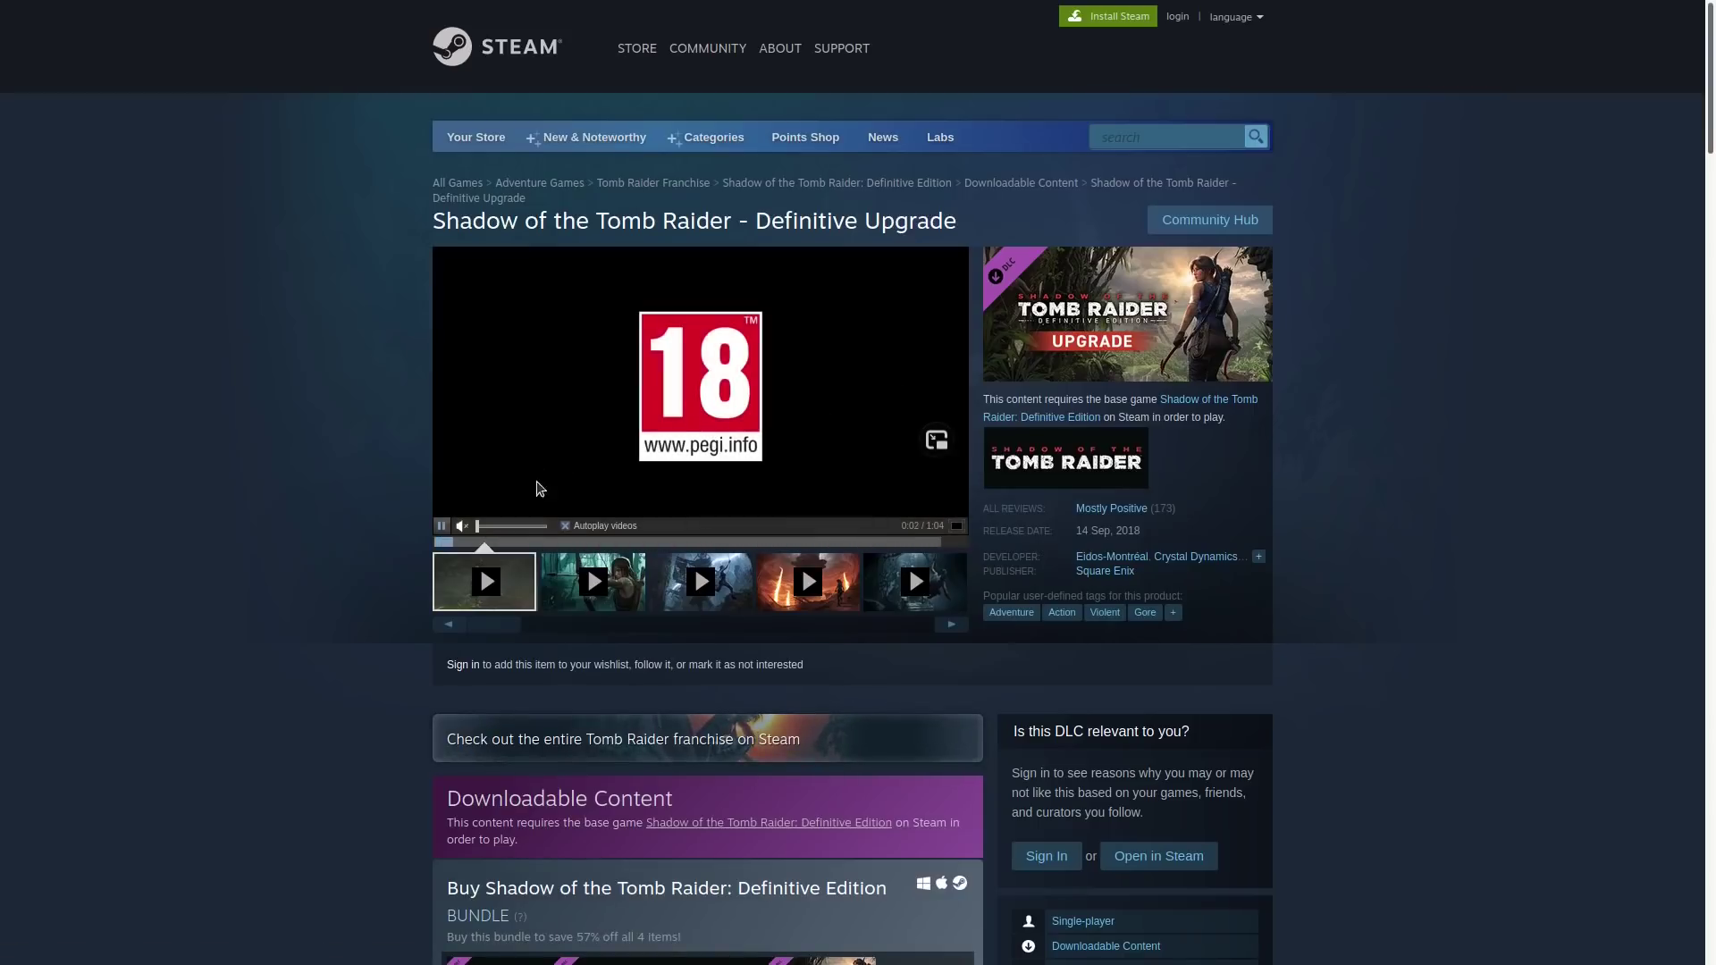
Examine the Tomb Raider upgrade's bundles, reviews and content description, and return to the Top Sellers list
scroll(394, 594, down, 10)
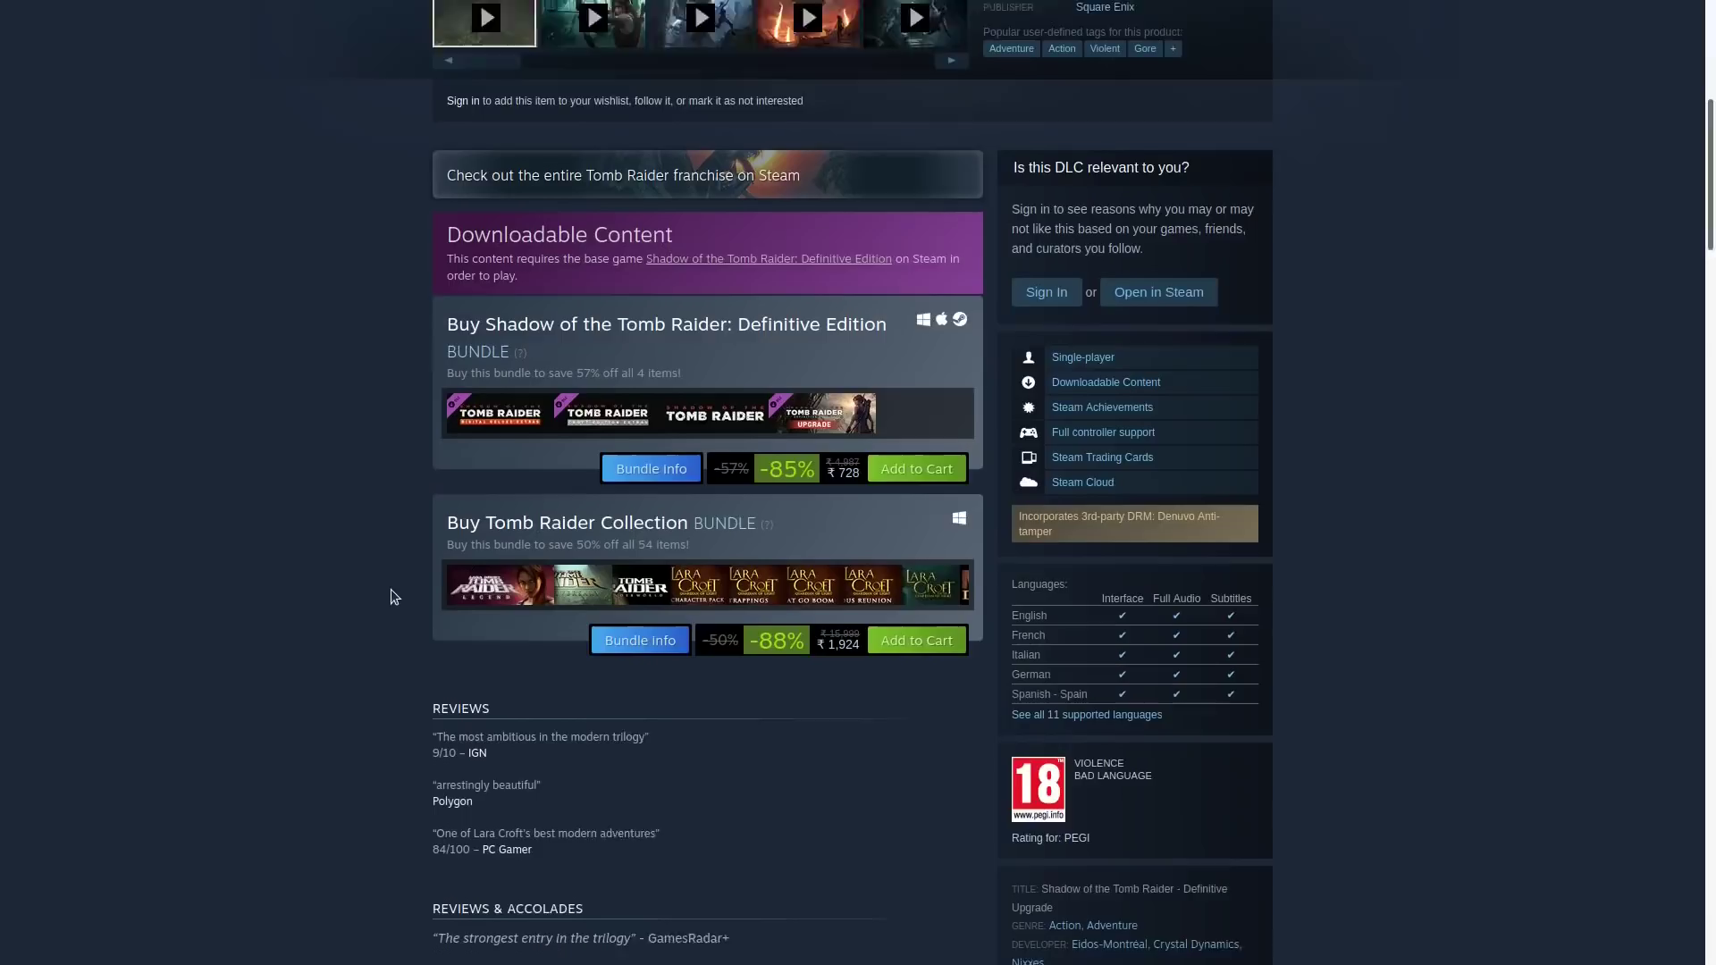
scroll(389, 588, down, 4)
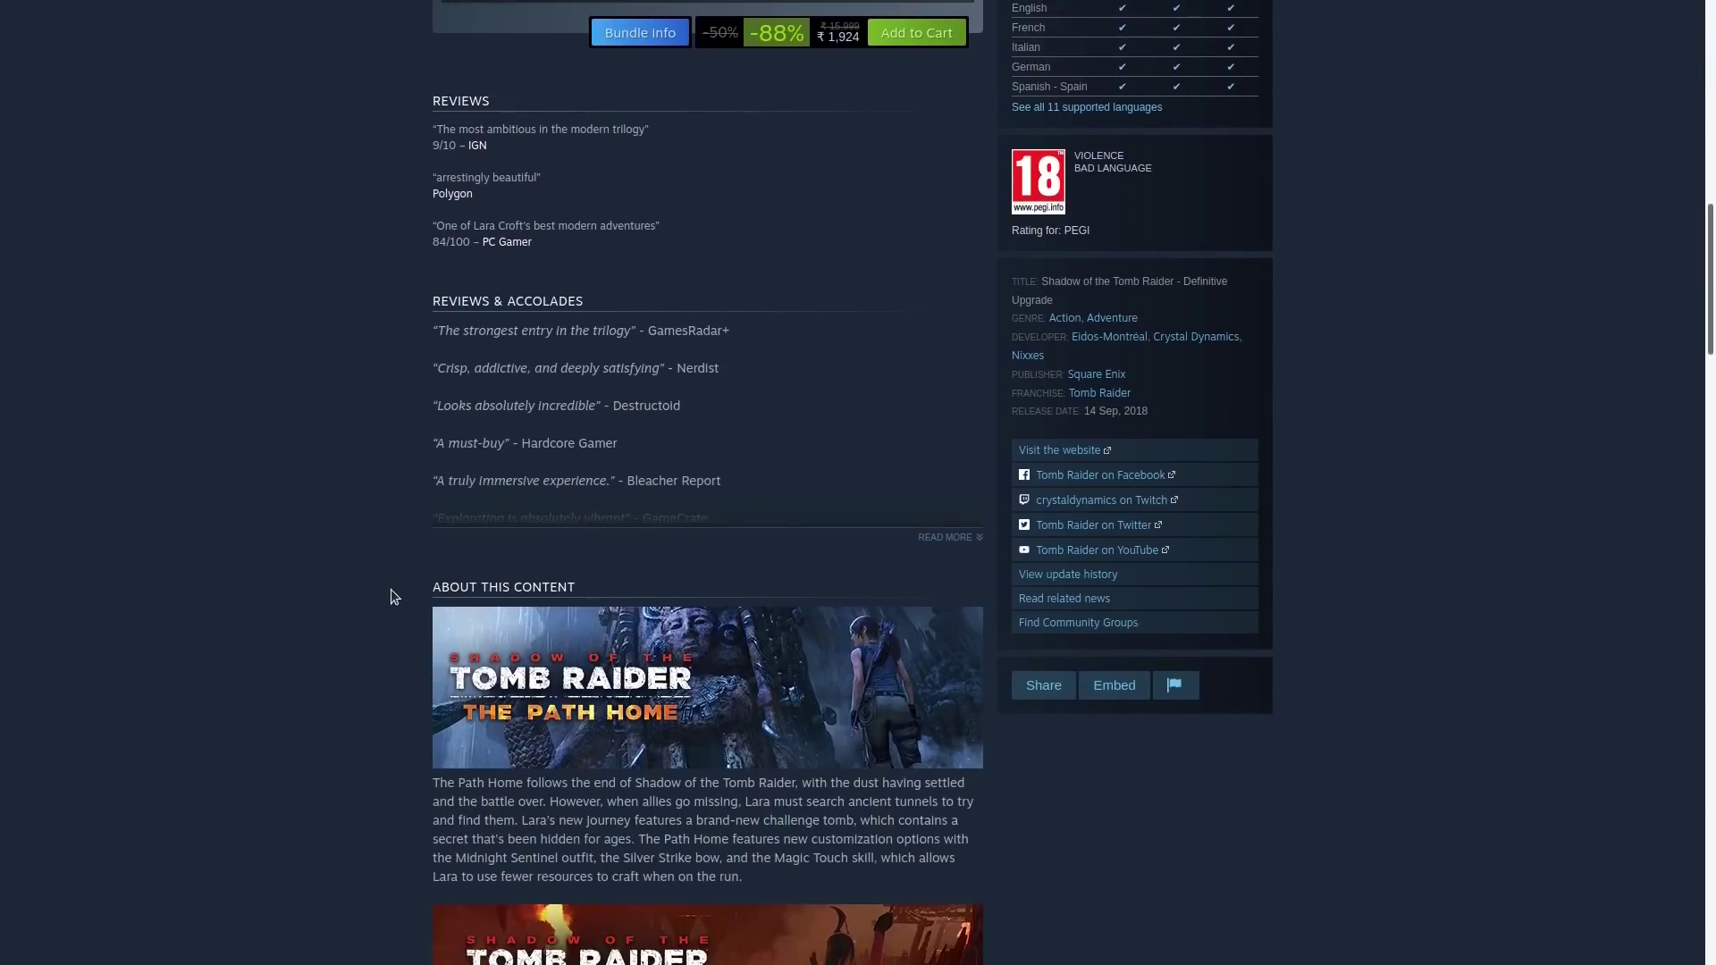
scroll(390, 588, up, 4)
scroll(390, 588, up, 9)
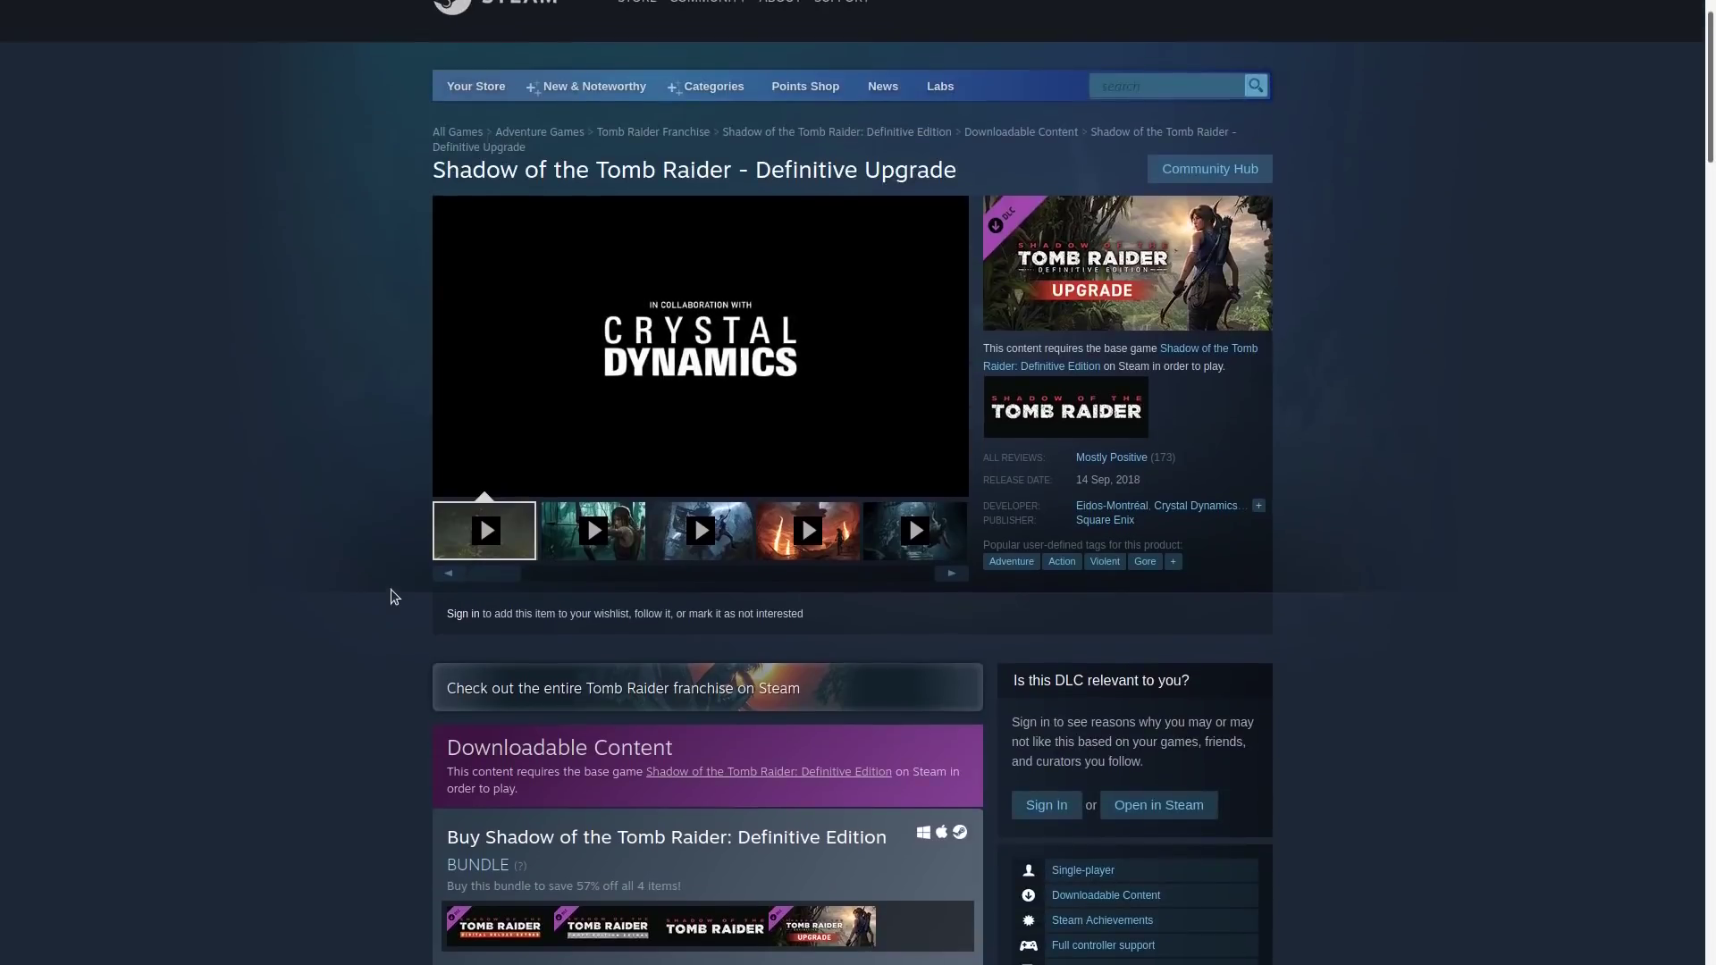
click(555, 490)
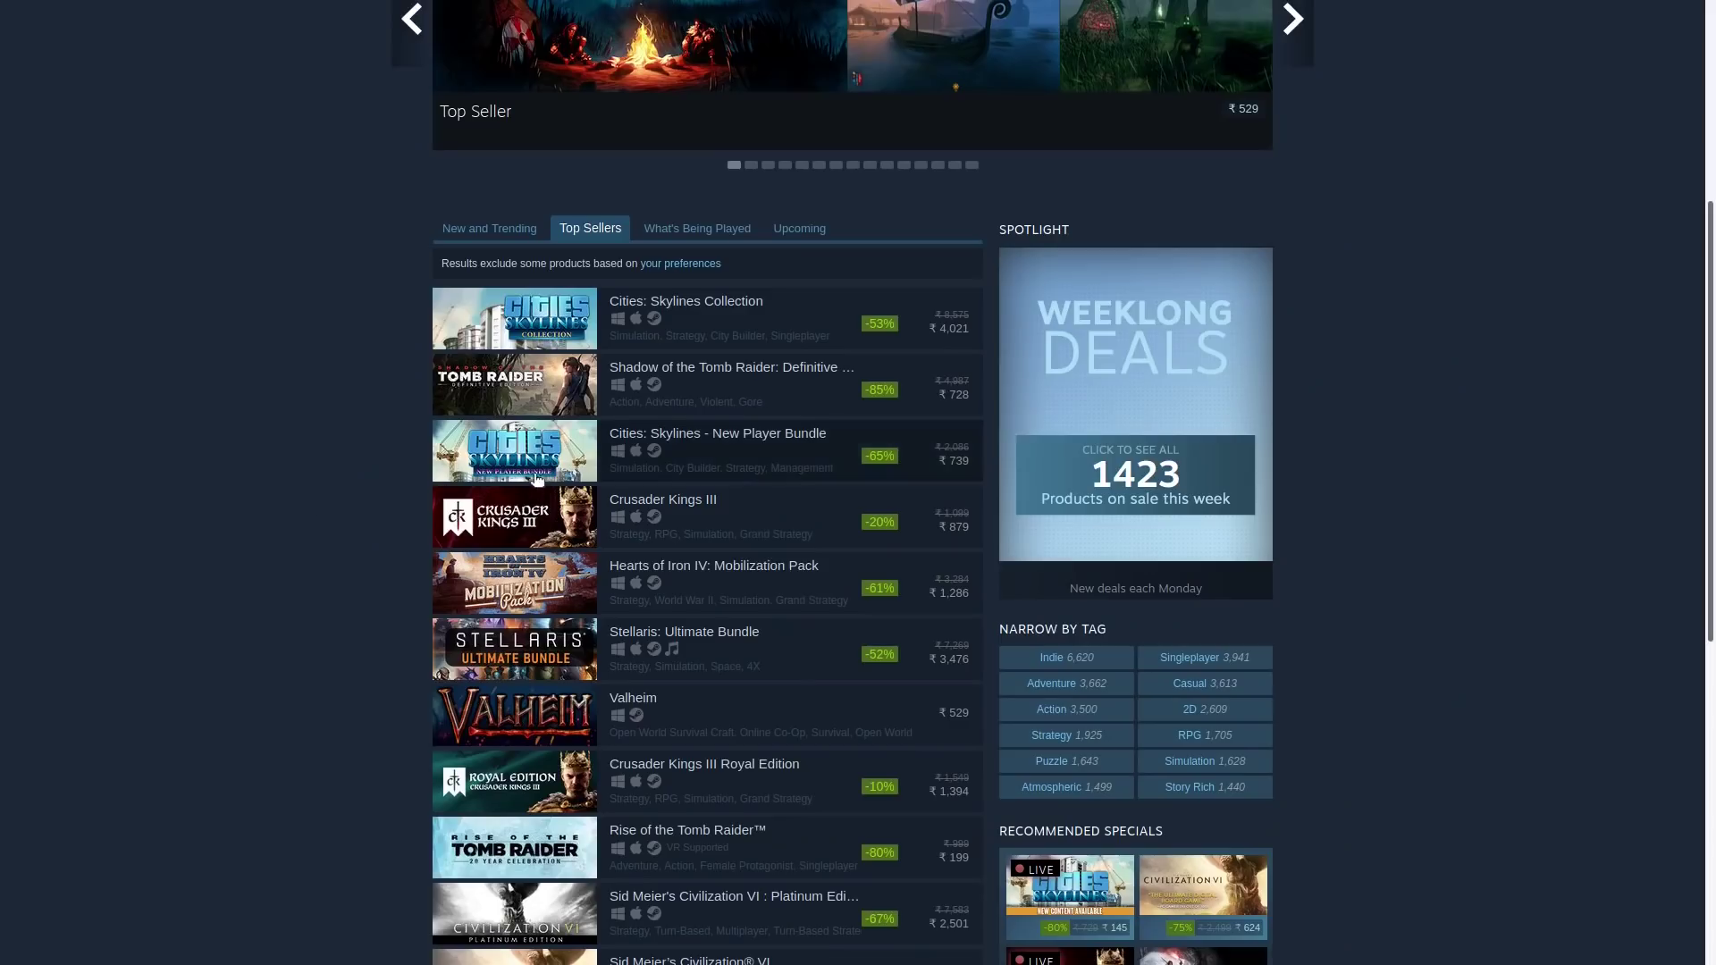
Look through the rest of the SteamOS + Linux Top Sellers list down to its end
scroll(634, 527, down, 1)
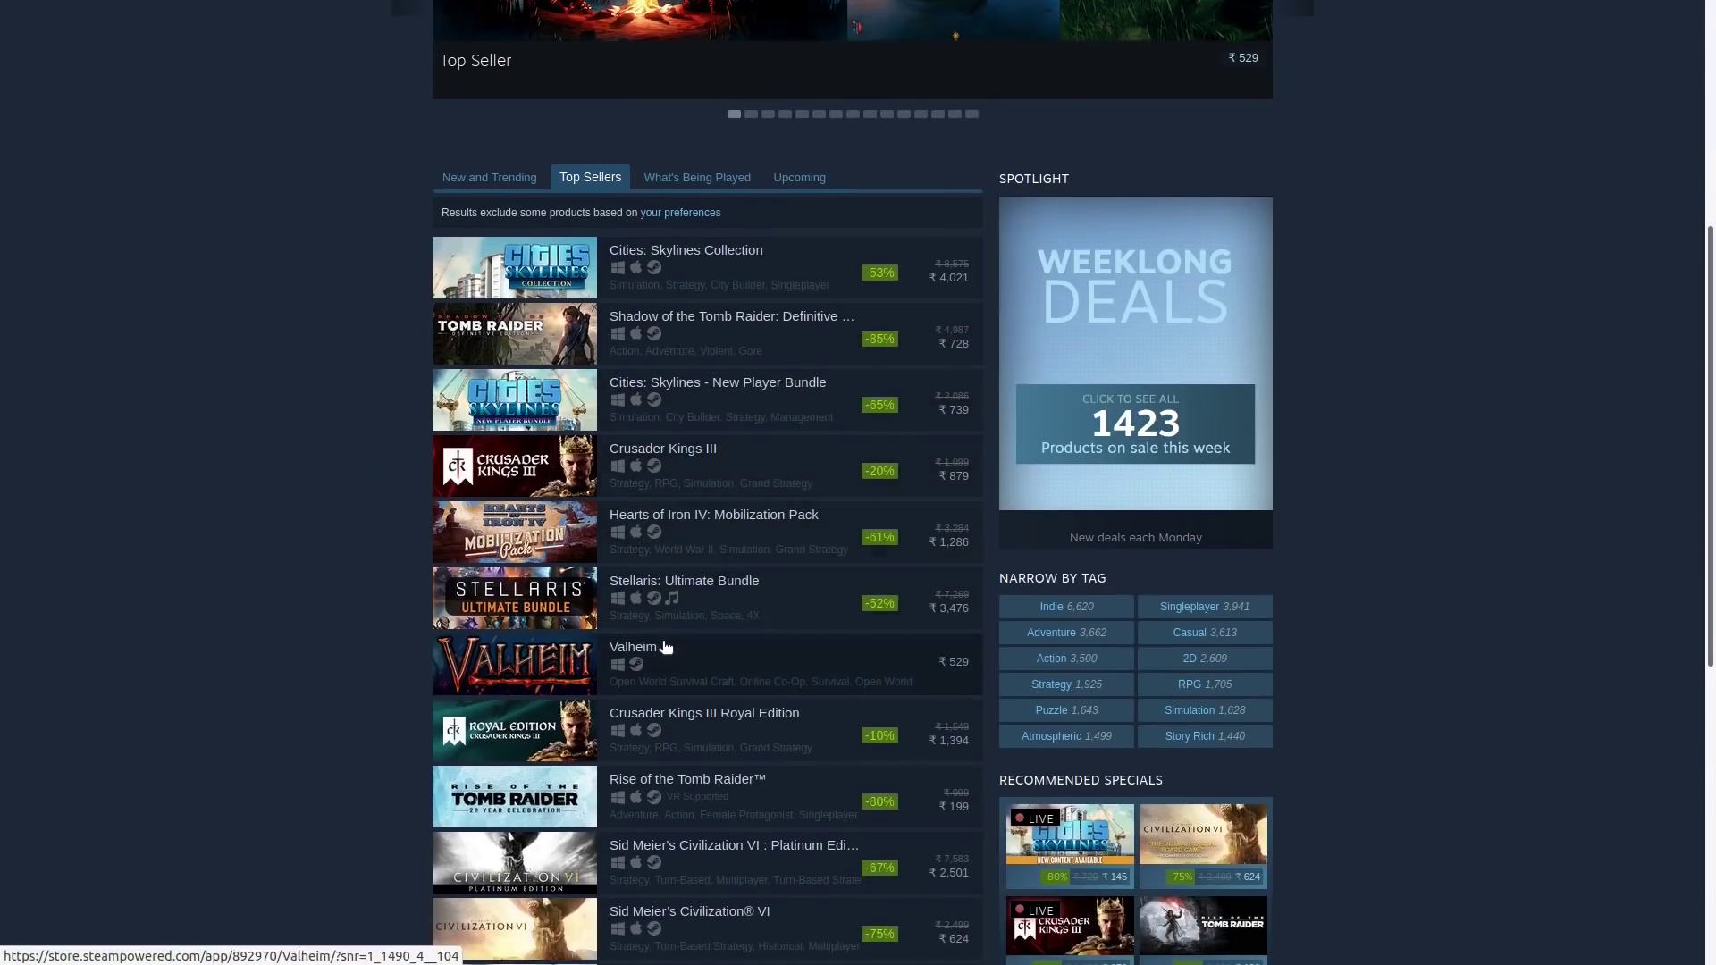
scroll(666, 639, down, 3)
scroll(666, 631, down, 3)
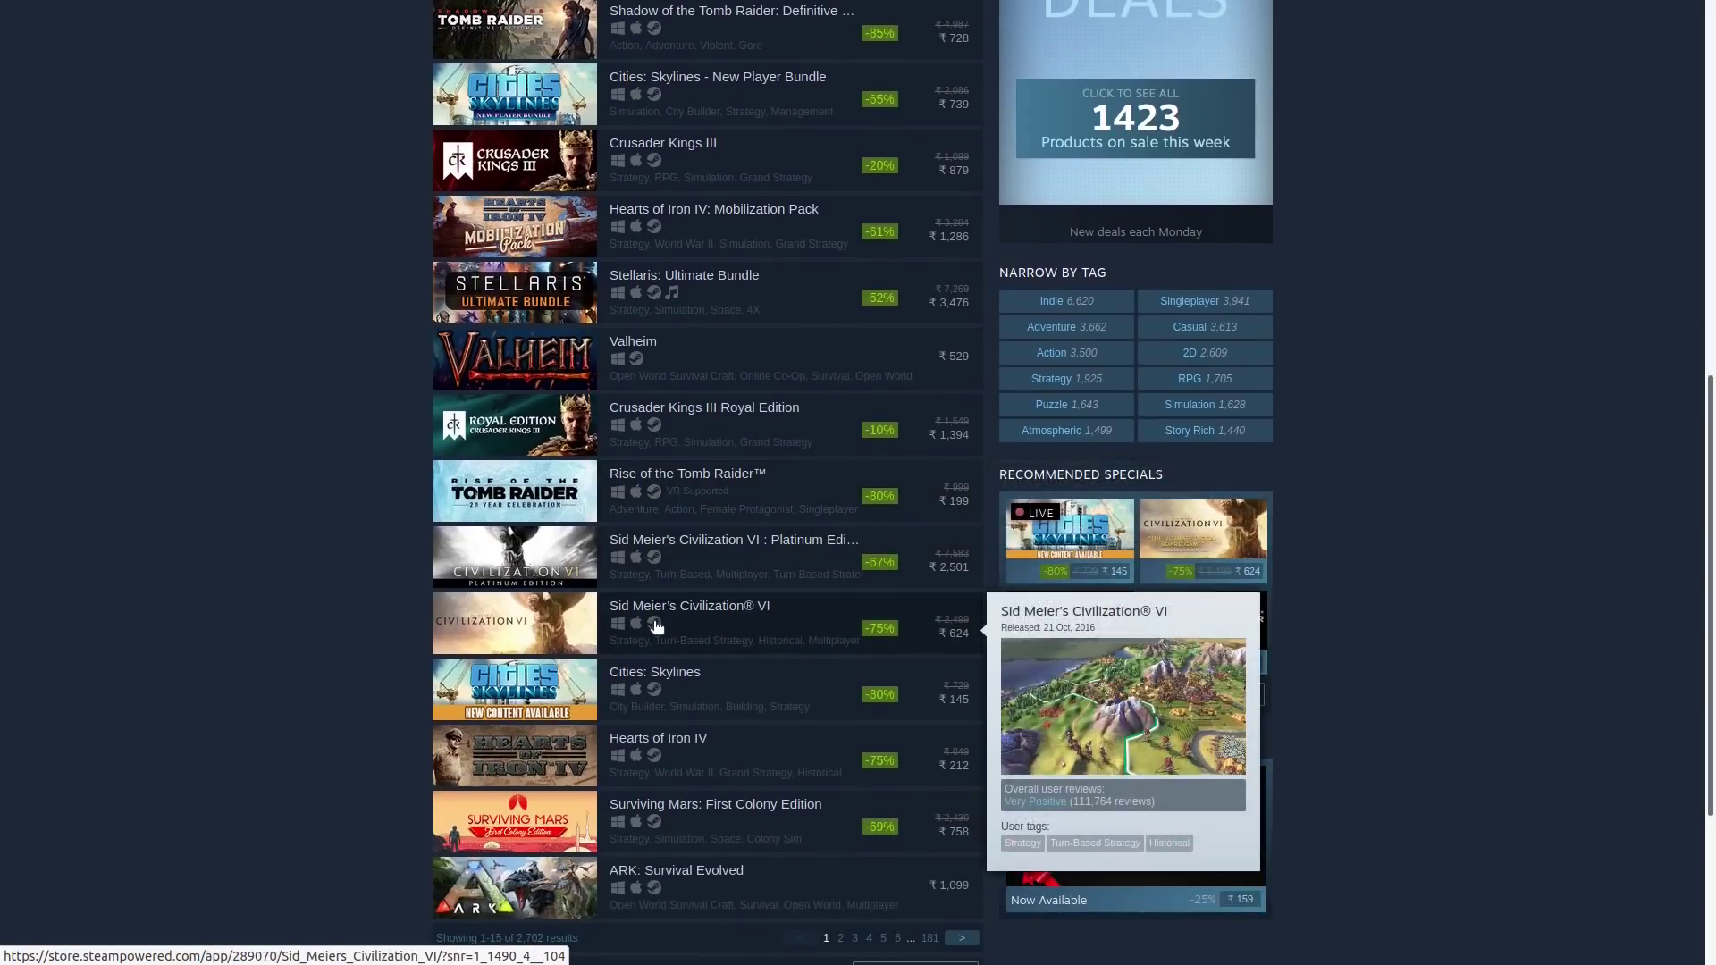
scroll(655, 626, down, 2)
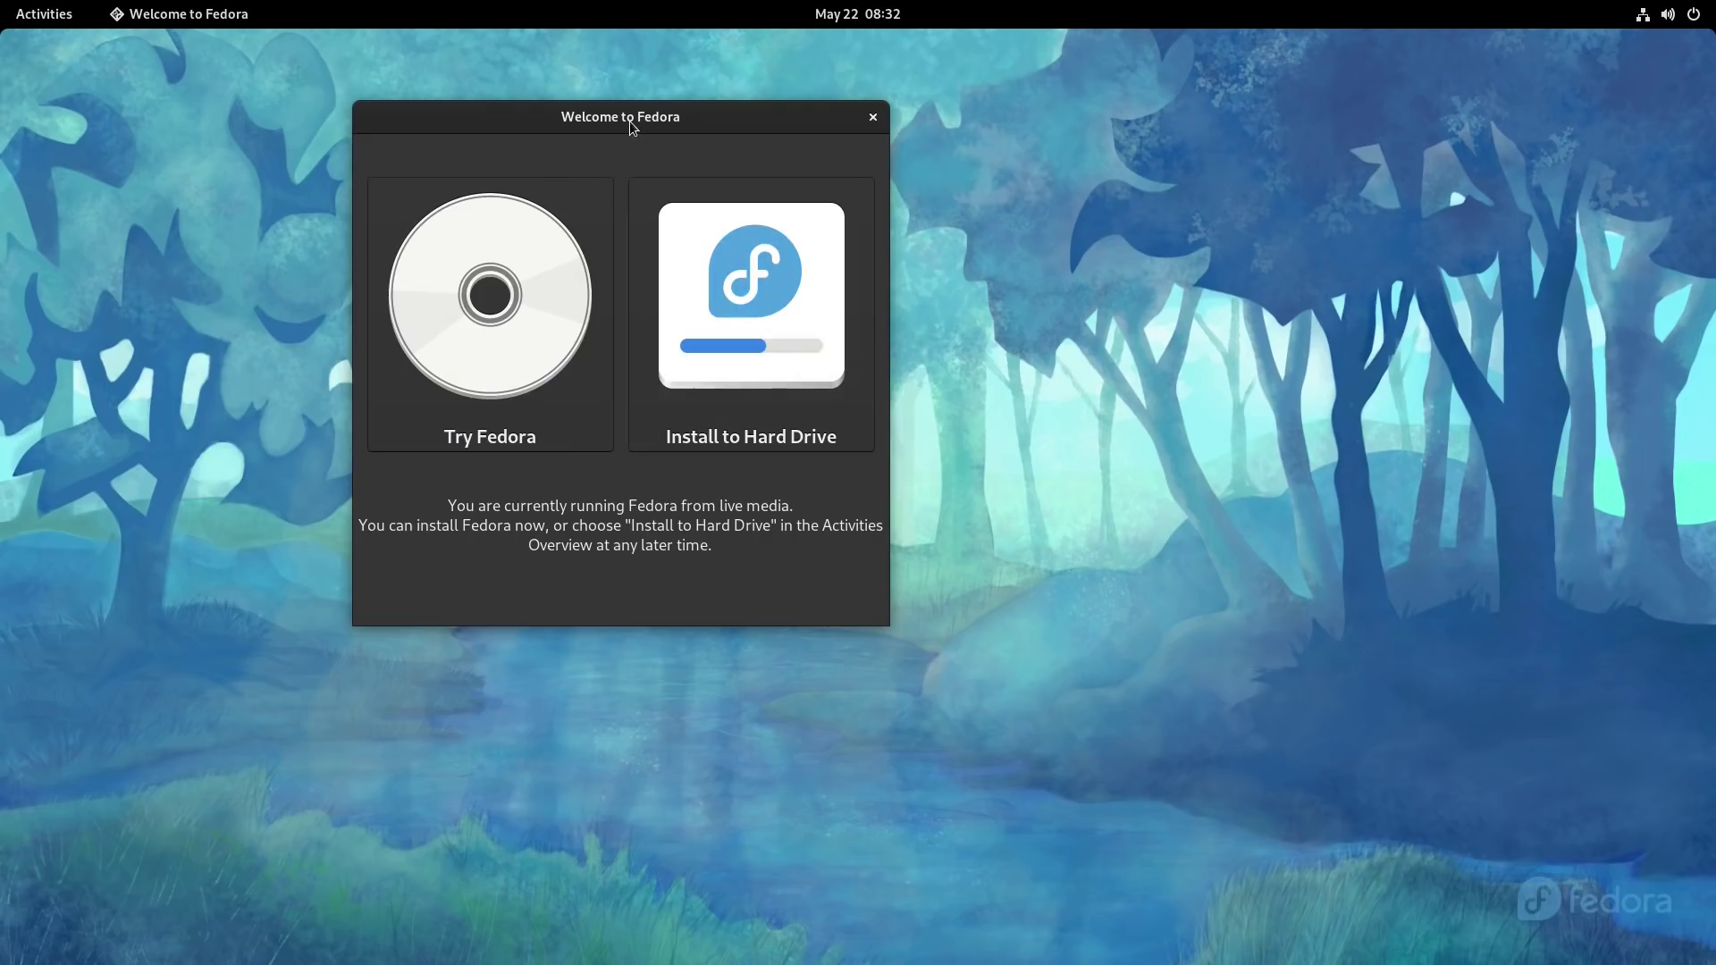
Start installing Fedora 34 to the hard drive with English (United States) as the installation language
drag(629, 121, 816, 190)
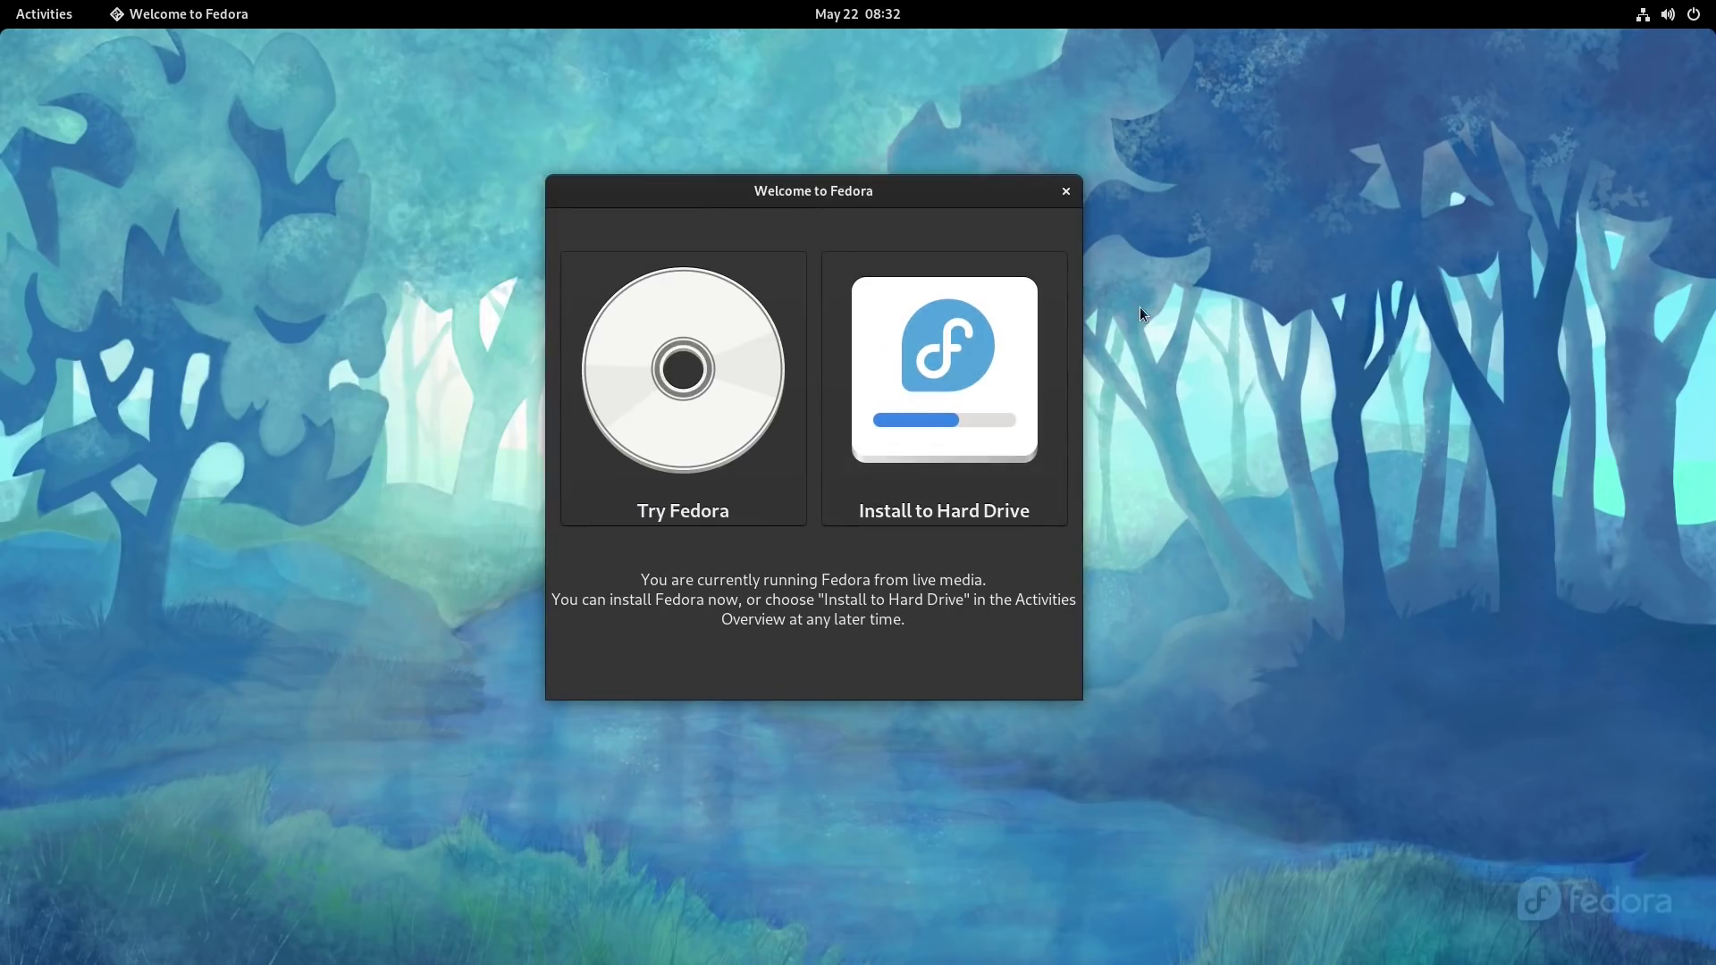
click(933, 404)
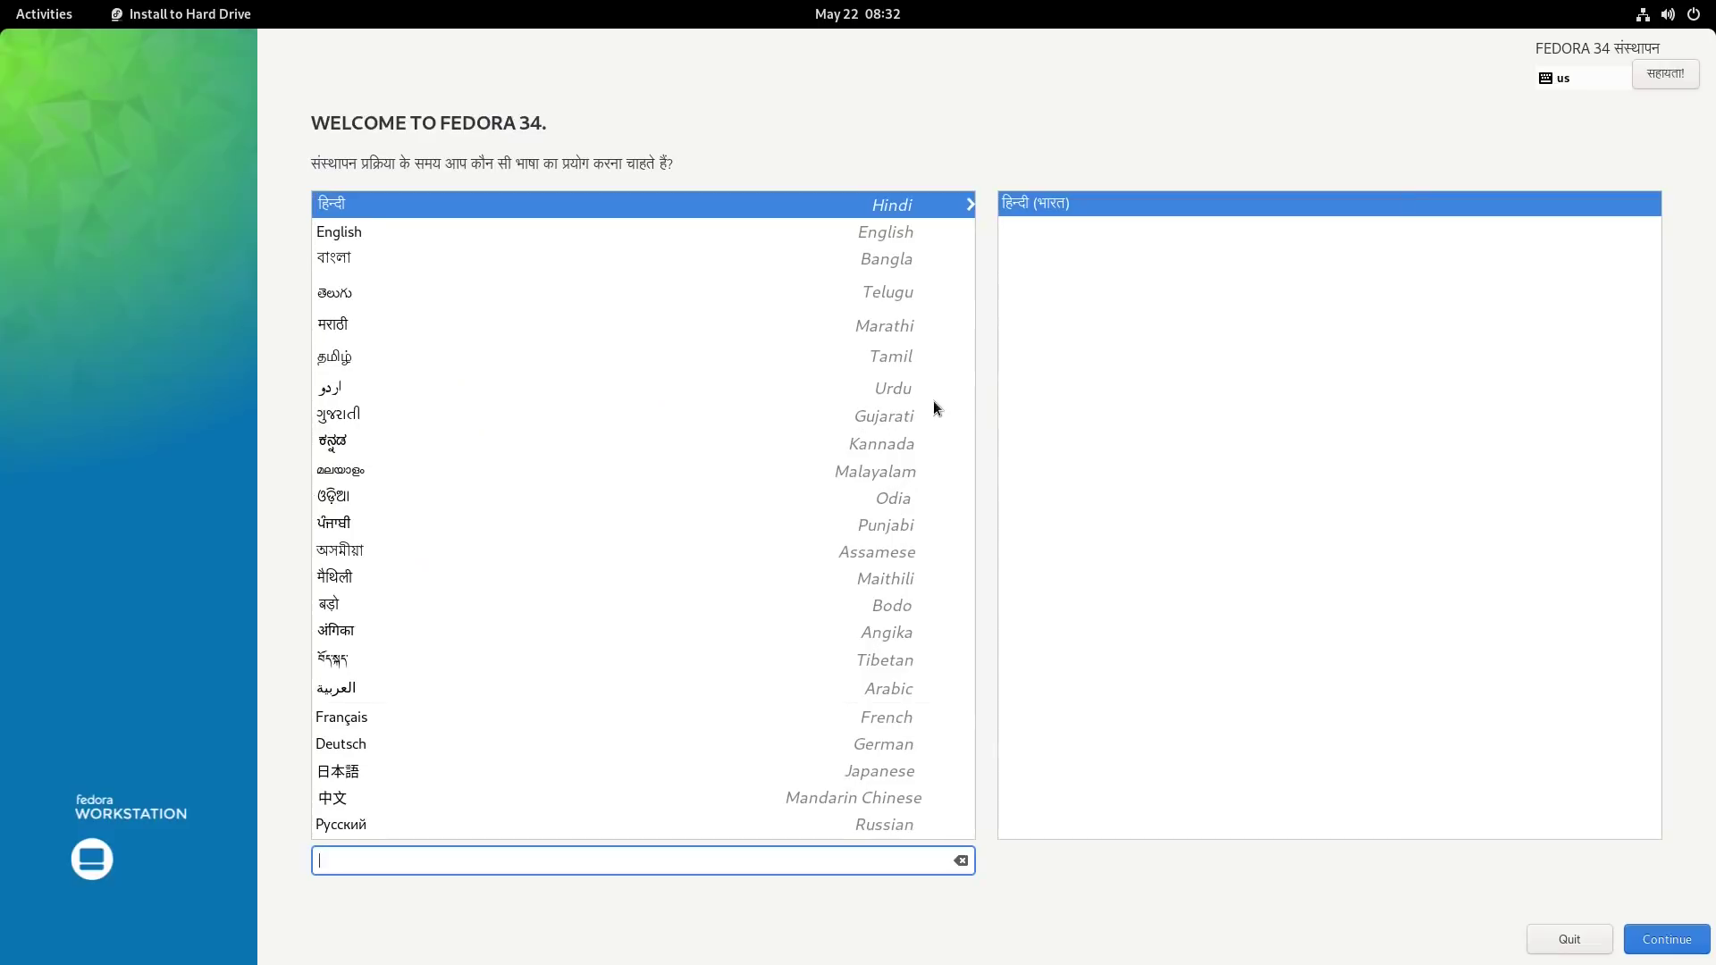
click(906, 236)
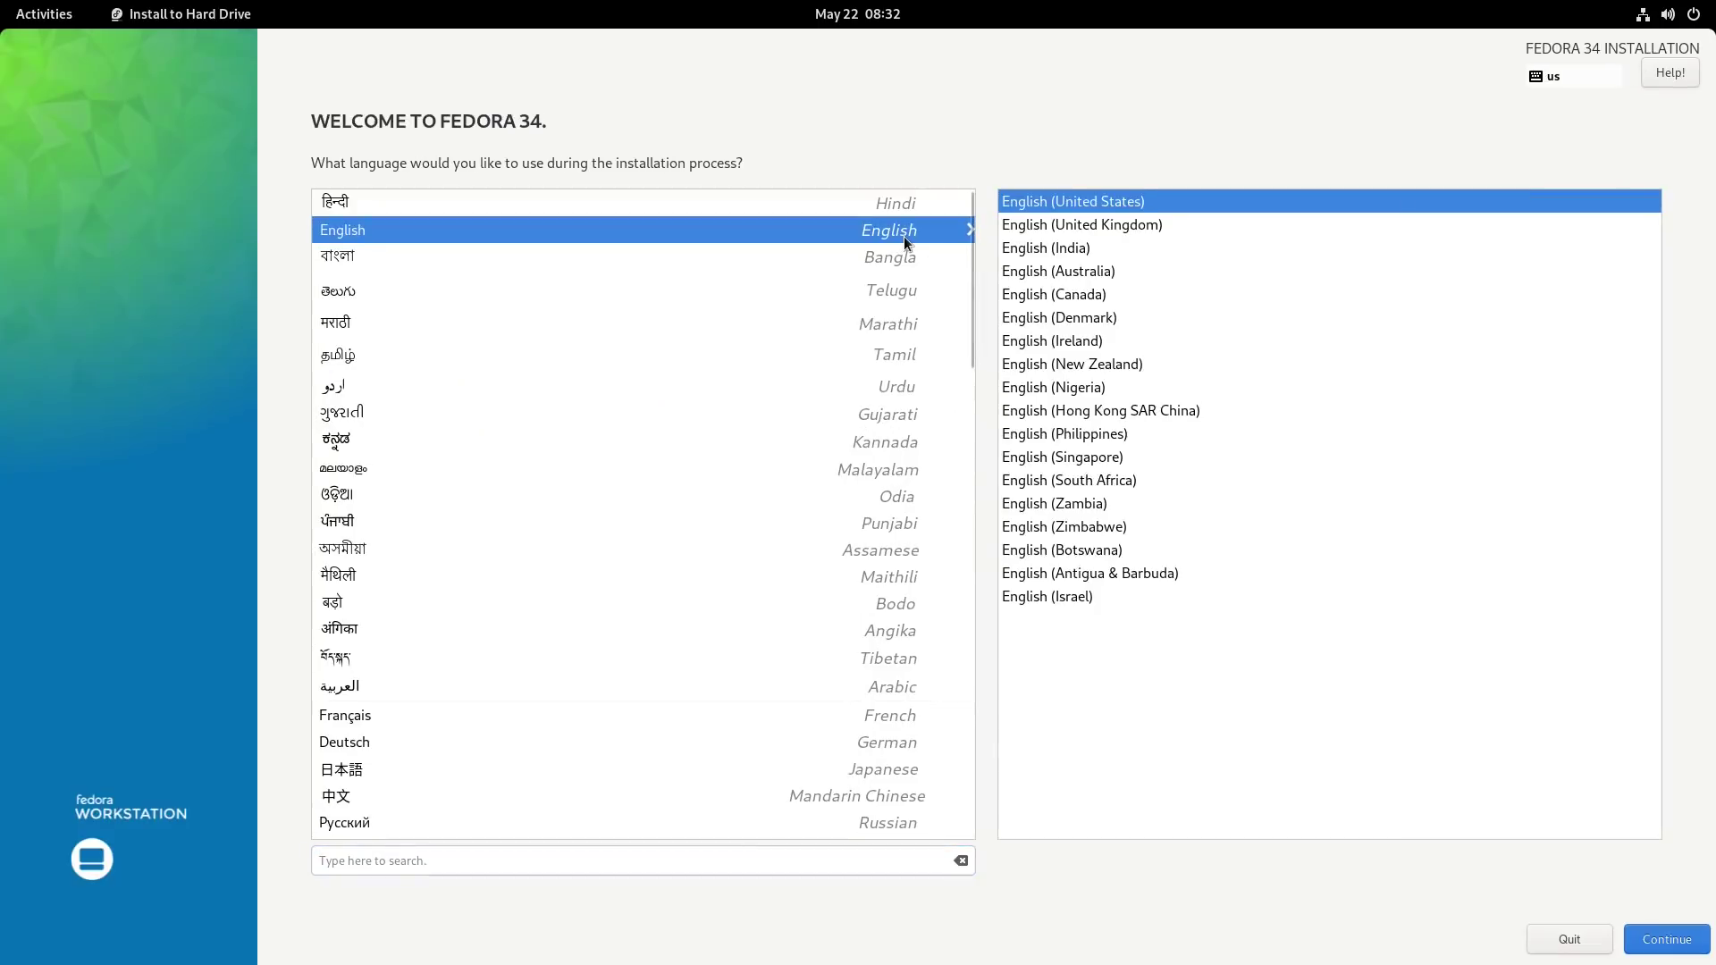
click(1654, 950)
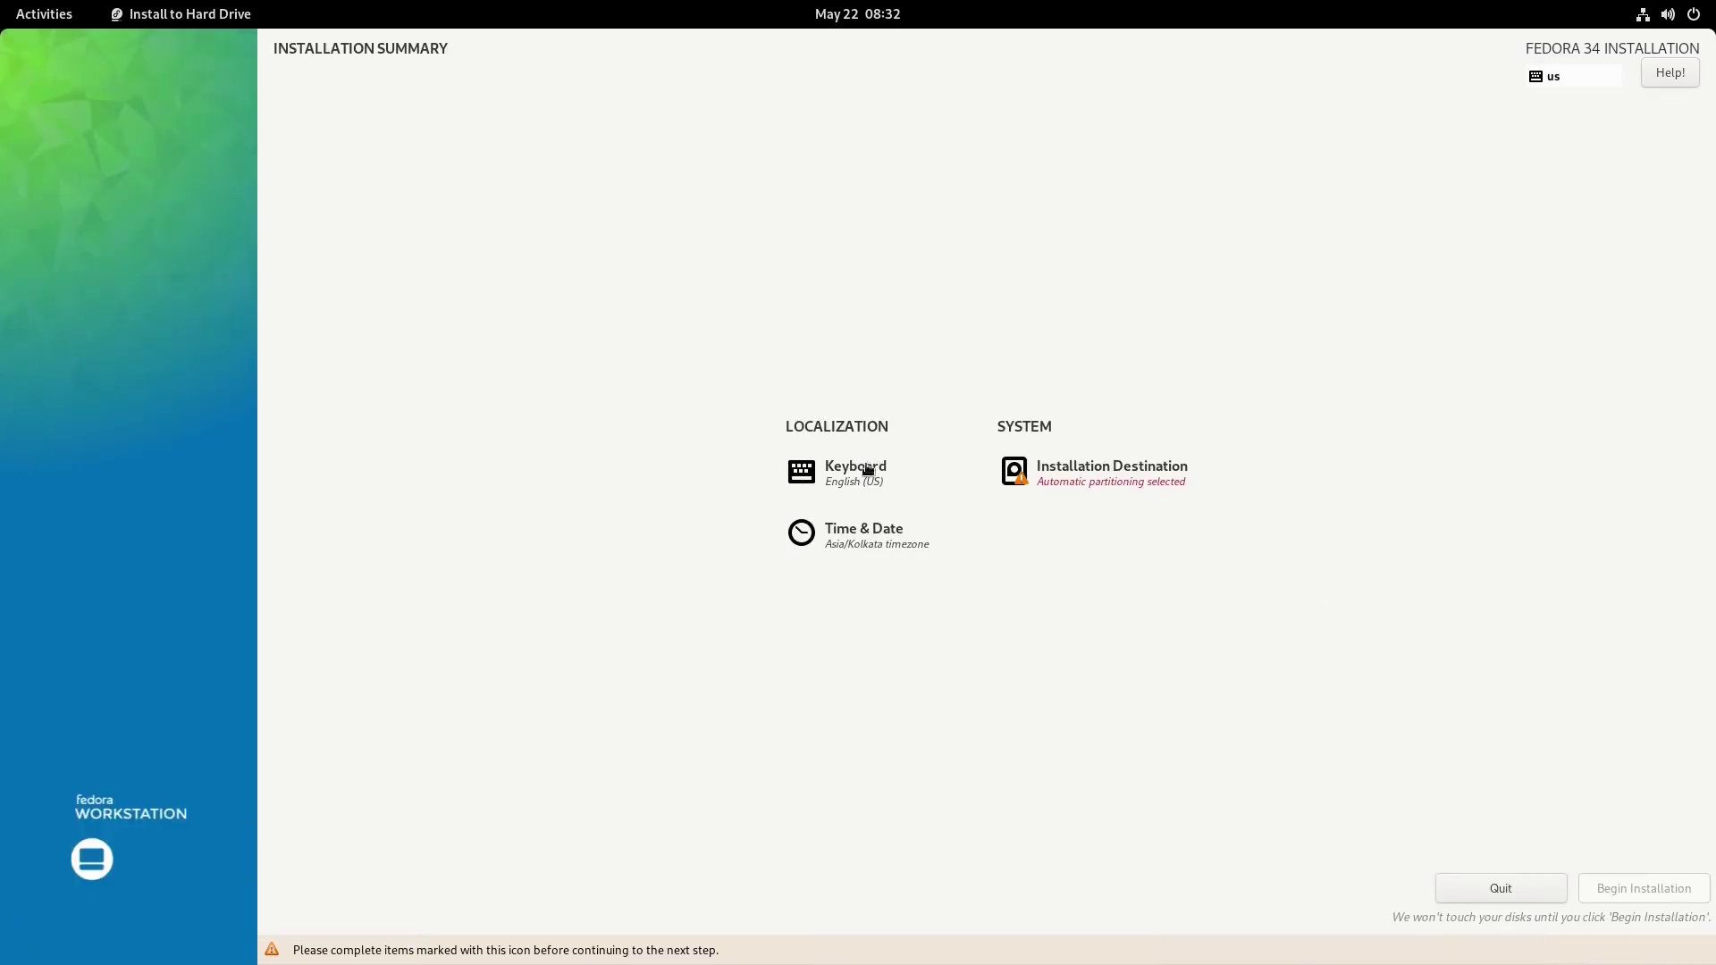
Set the 20 GiB local disk as the installation destination with automatic storage configuration and begin the installation
click(1113, 471)
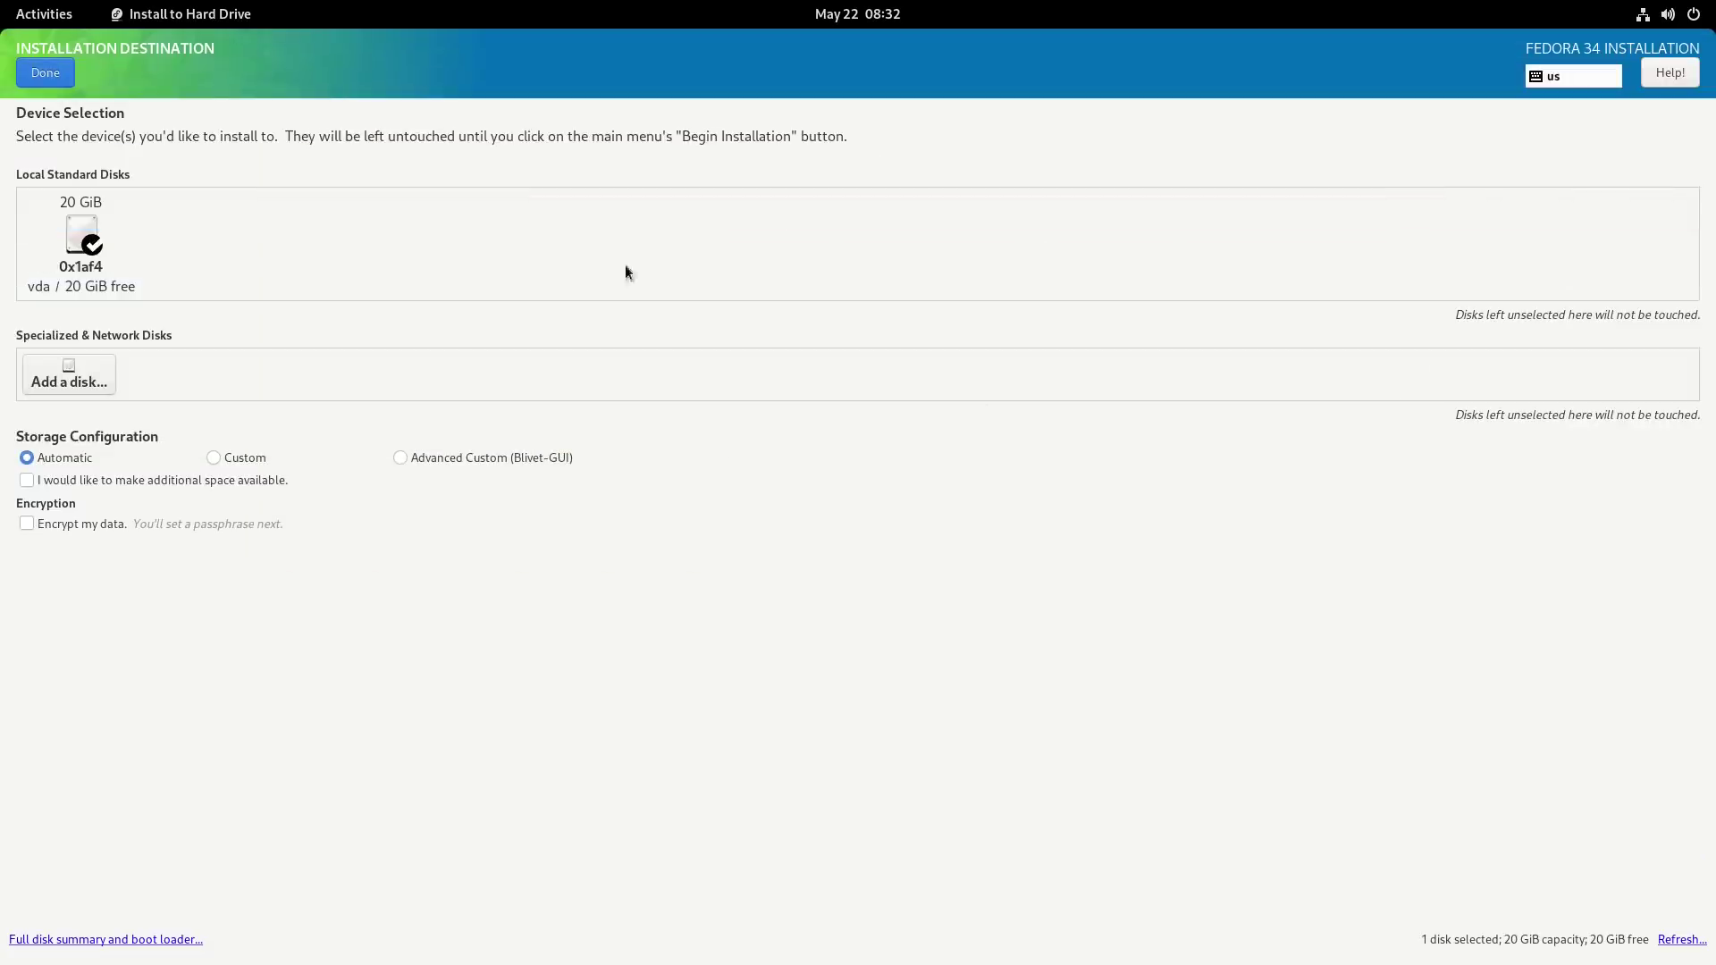
click(65, 257)
click(65, 256)
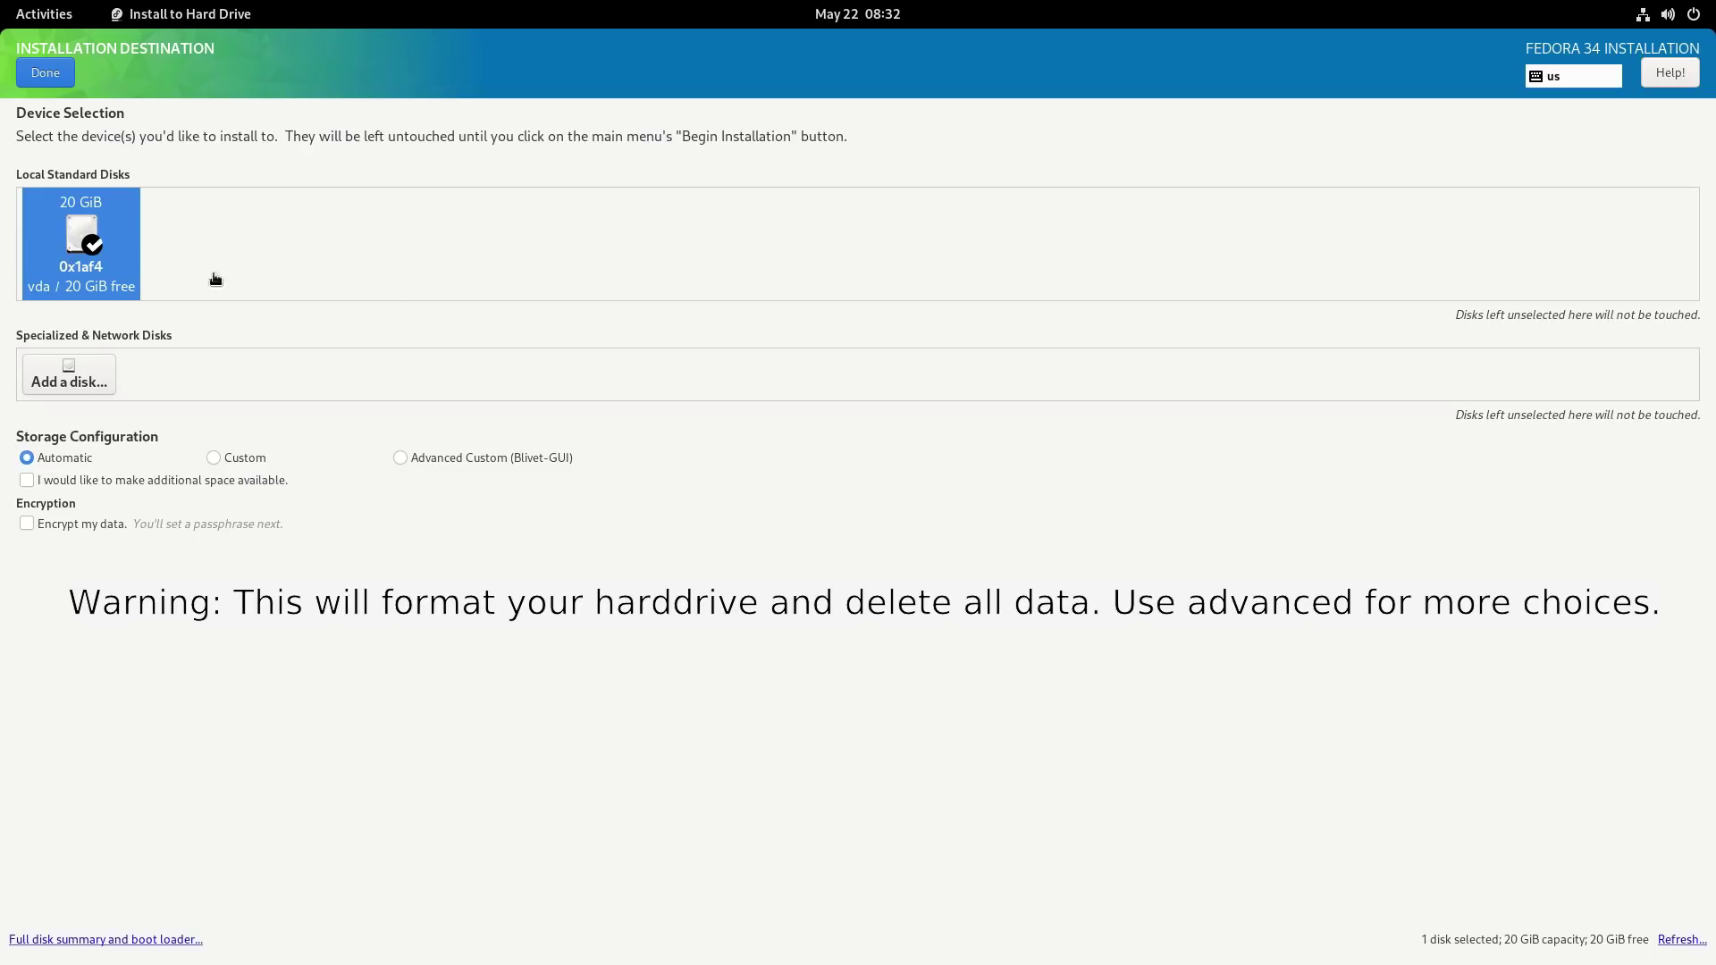
click(65, 77)
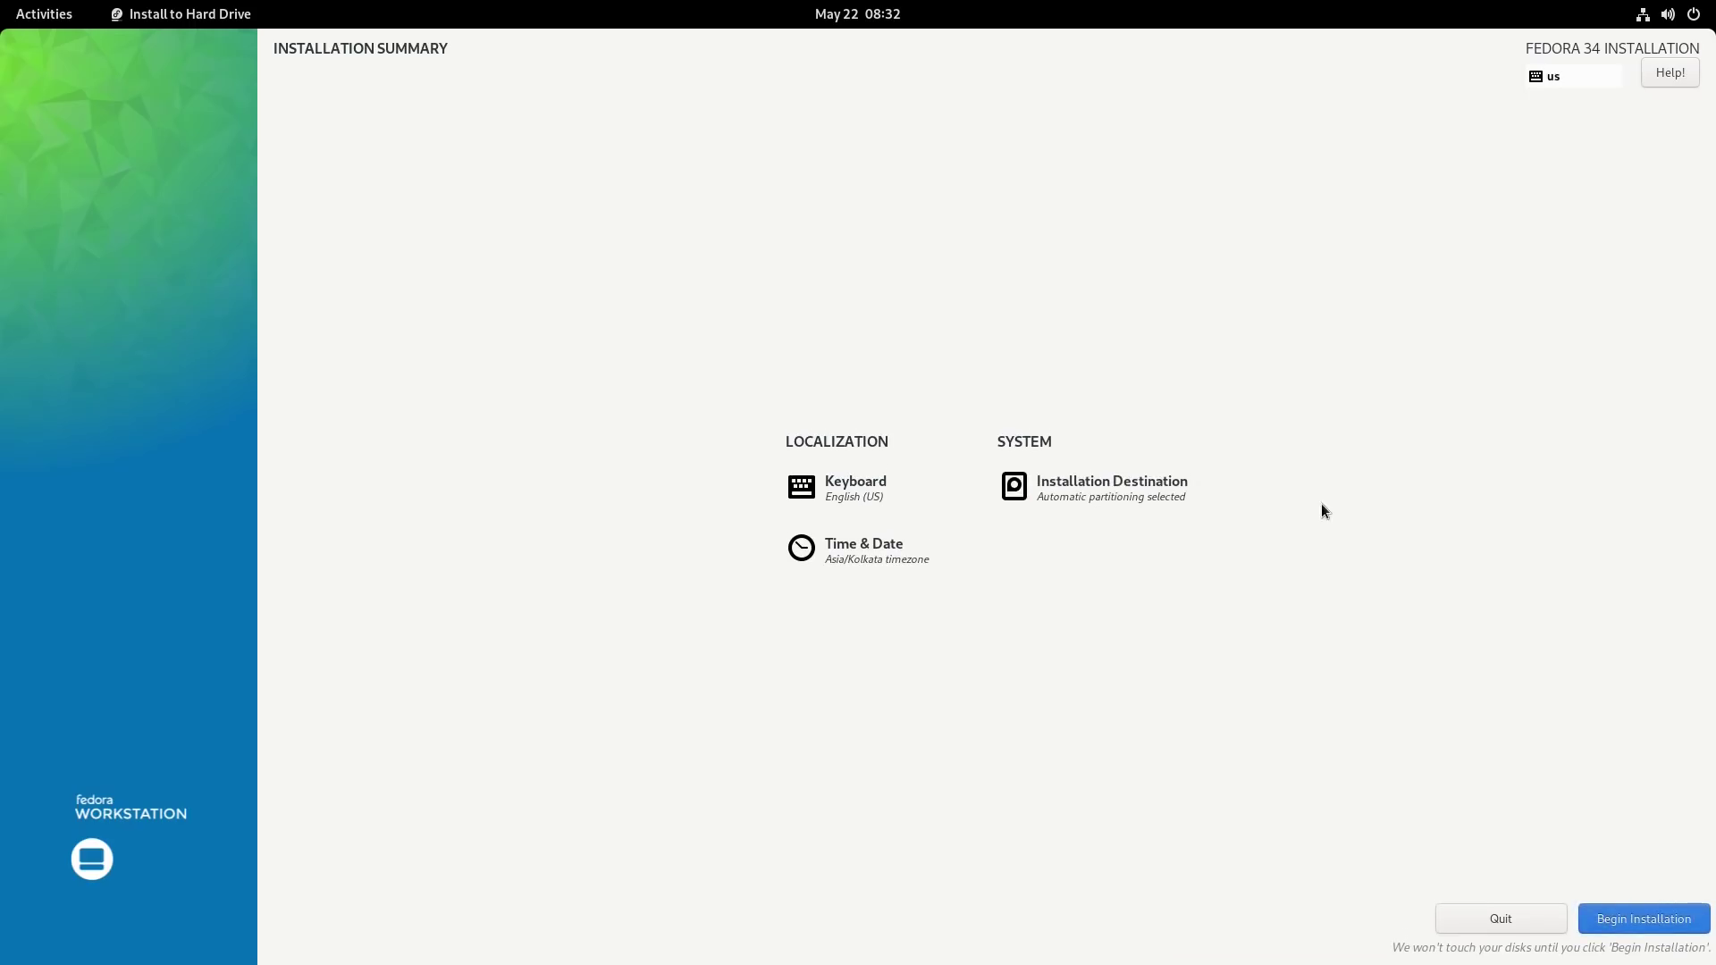
click(1673, 920)
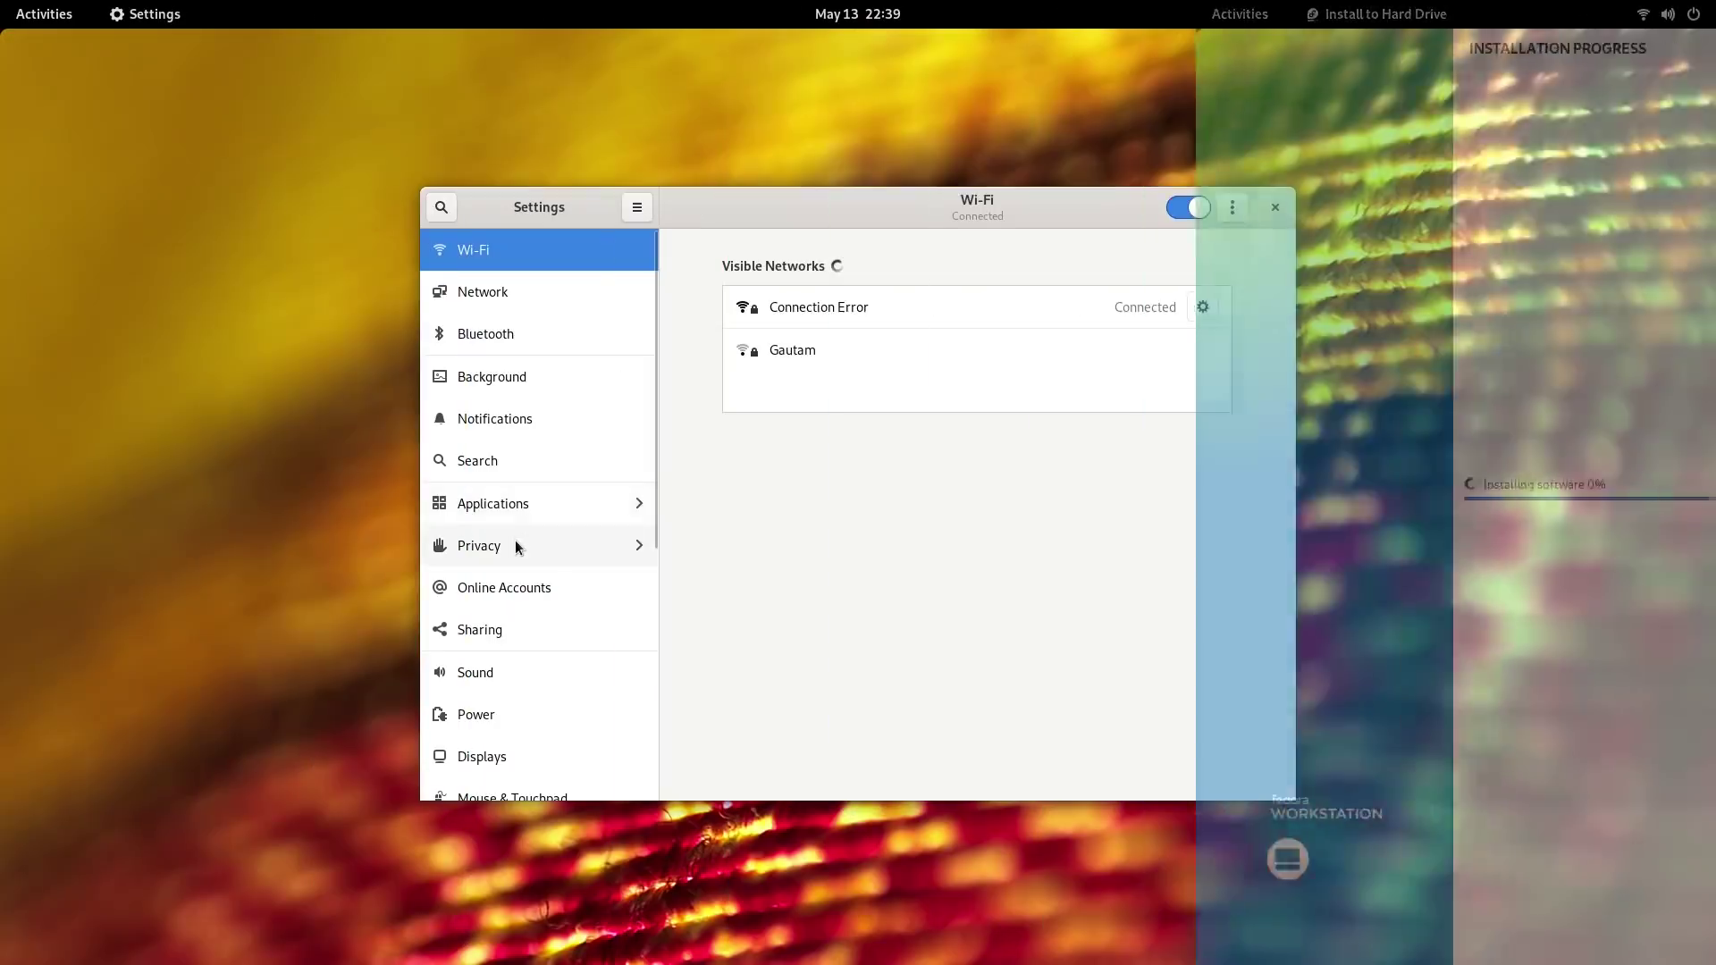
In Settings, view the Privacy and Online Accounts pages, including the Google account sign-in dialog, and close that dialog
click(515, 540)
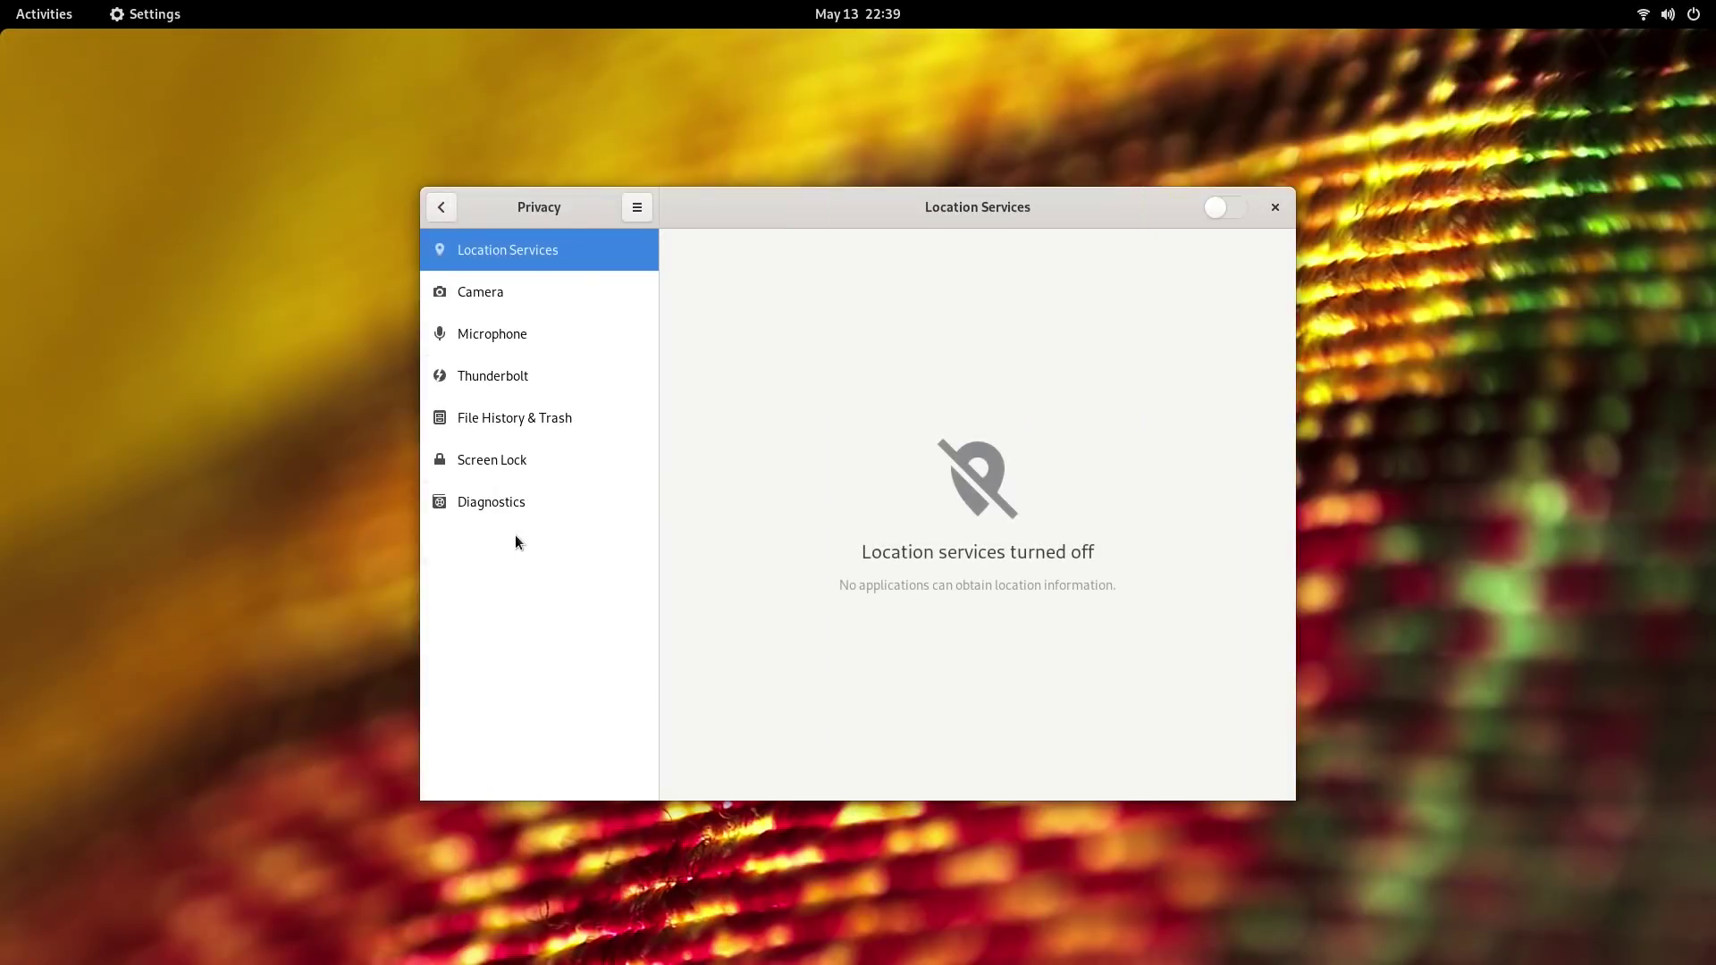
click(429, 208)
click(544, 586)
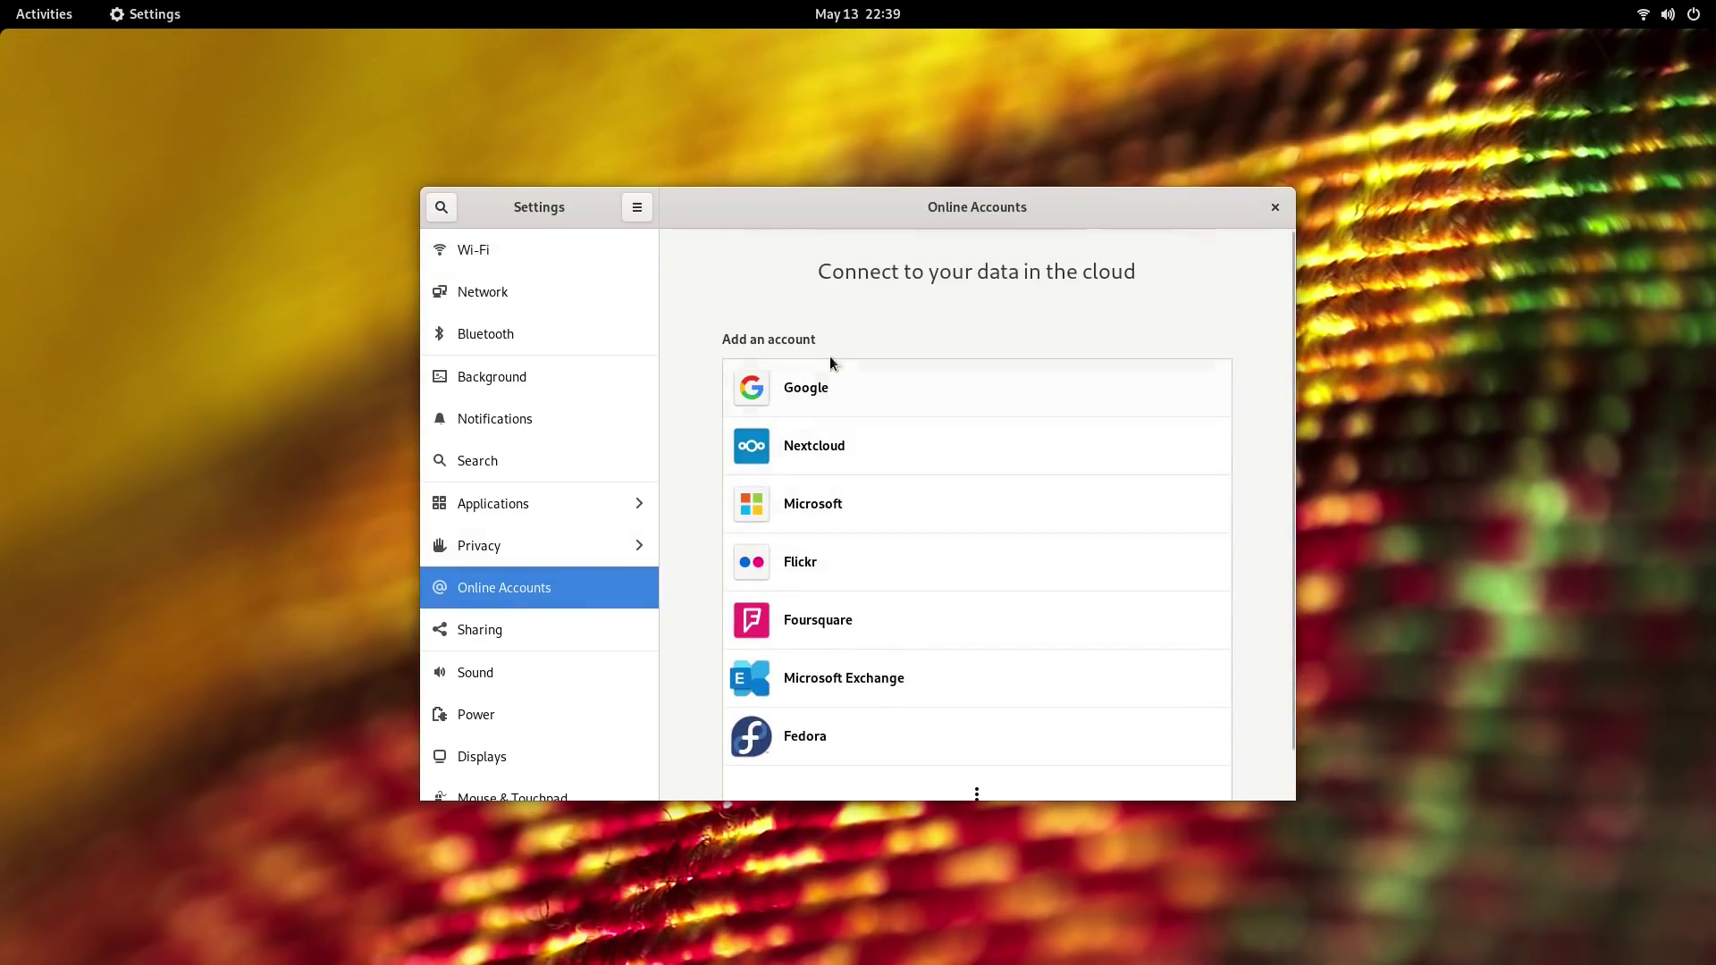
click(816, 389)
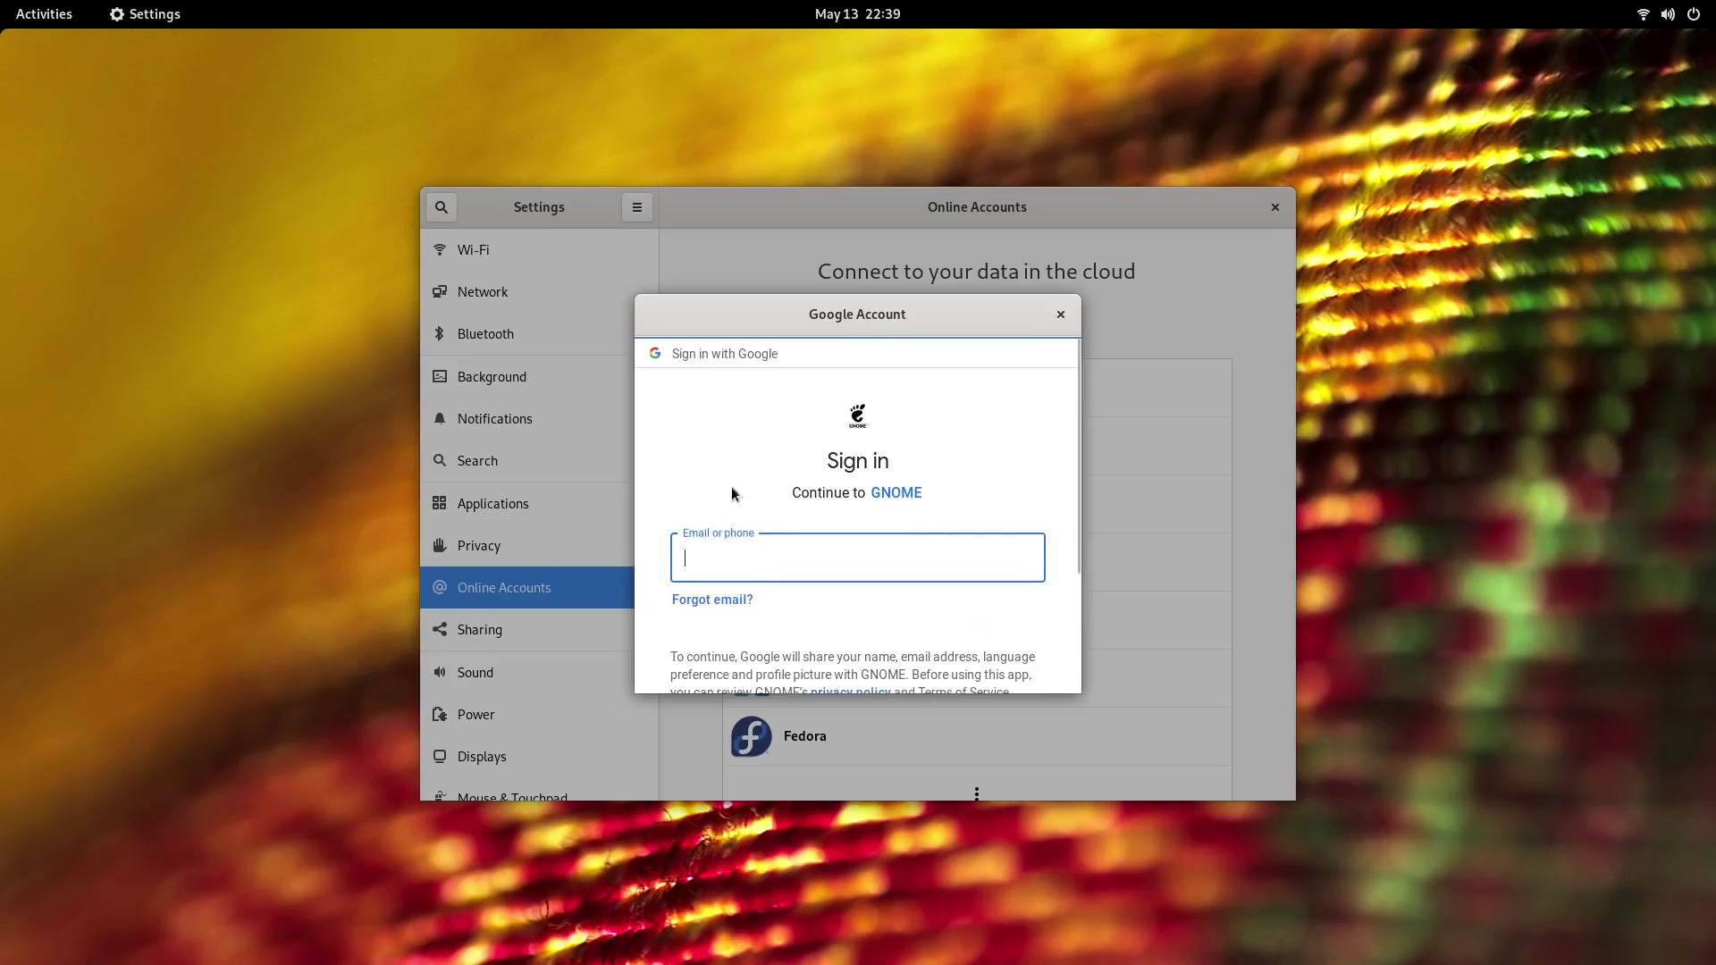
scroll(849, 520, down, 4)
scroll(879, 596, up, 4)
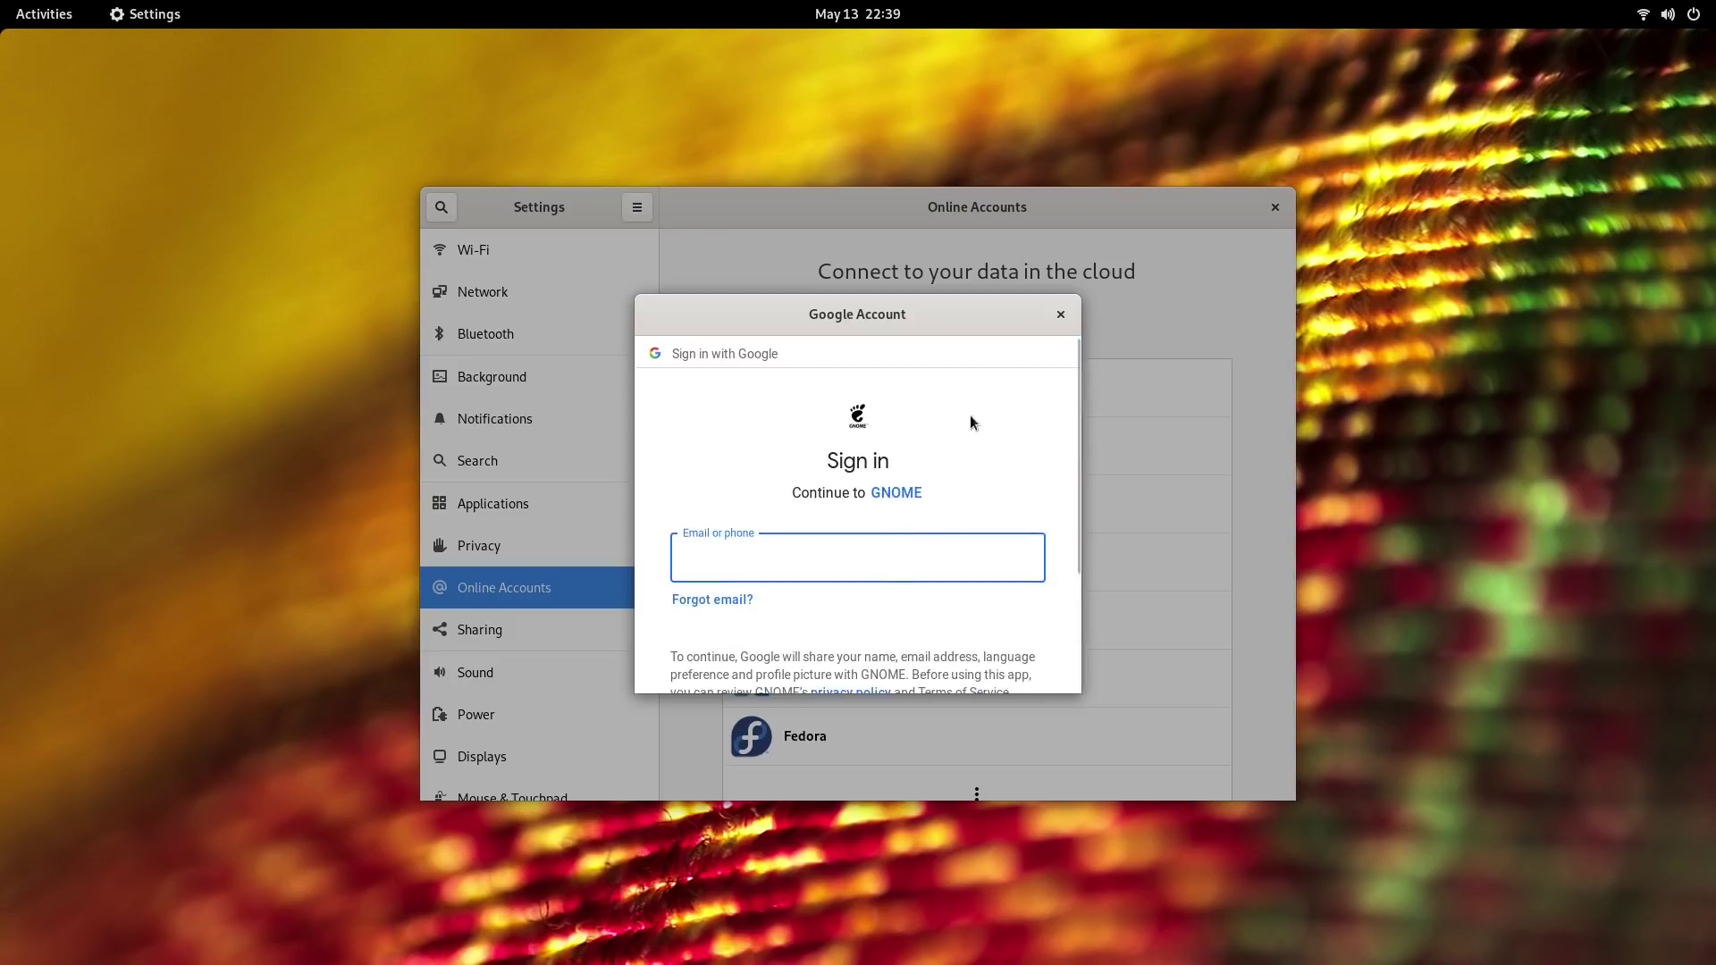
click(1061, 315)
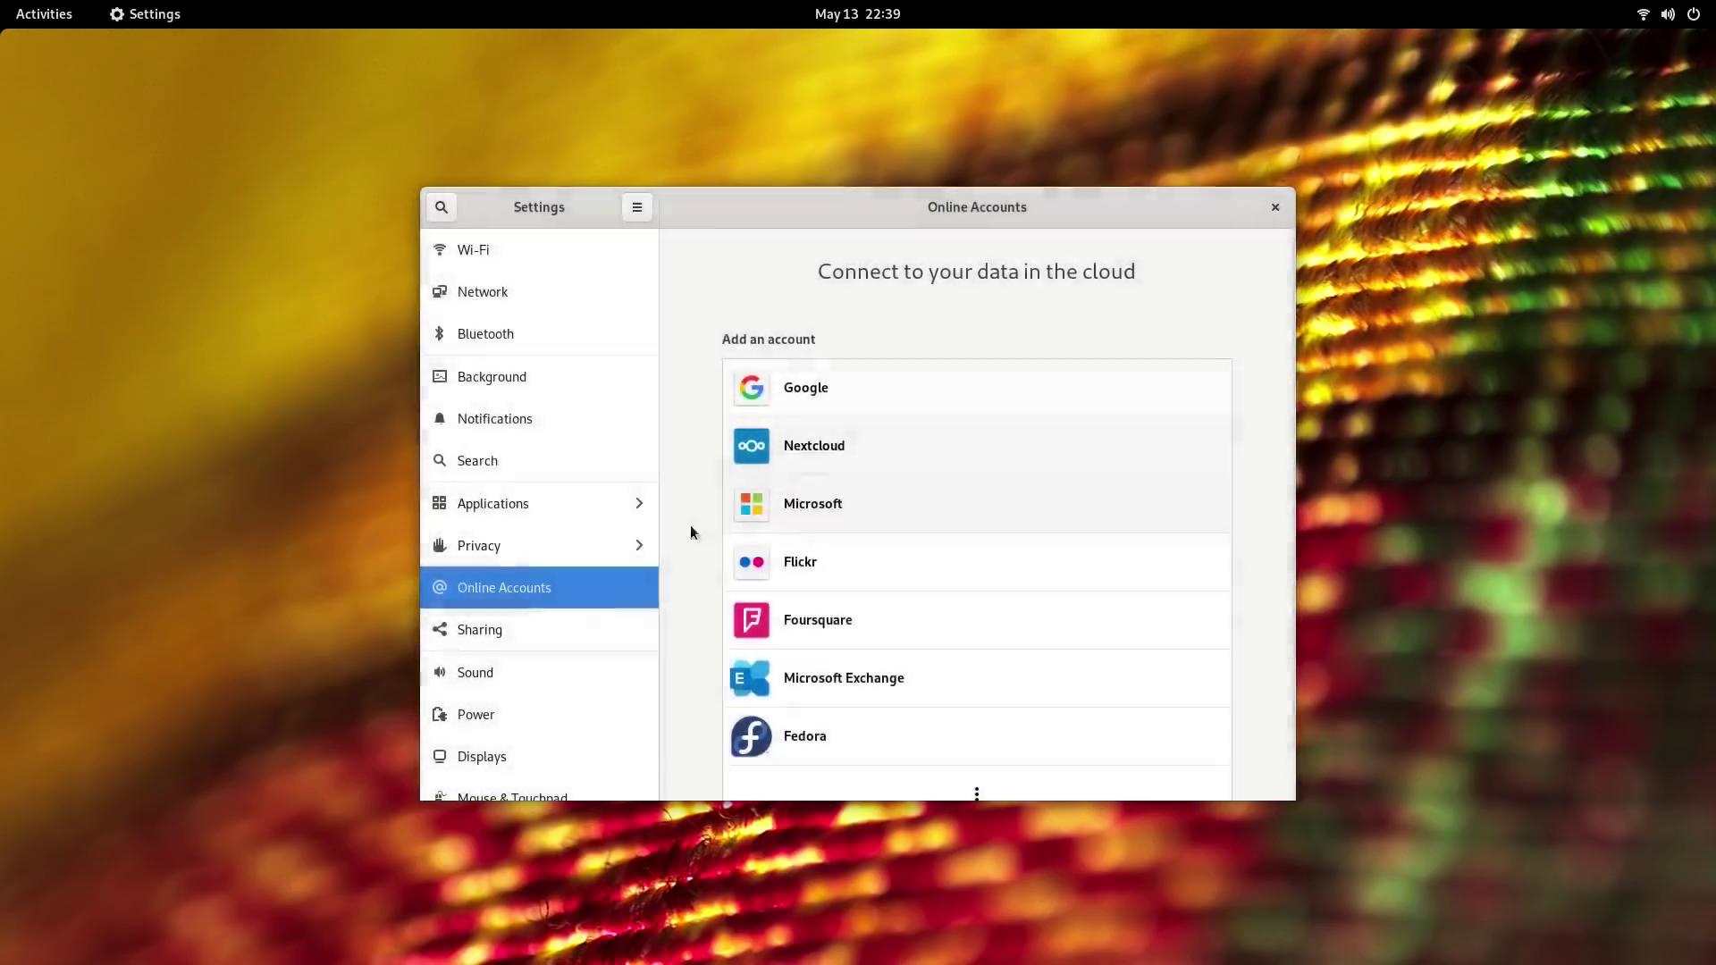
Look through the Sharing, Sound and Power settings, including the sound output, input and alert sound options
click(524, 636)
click(511, 670)
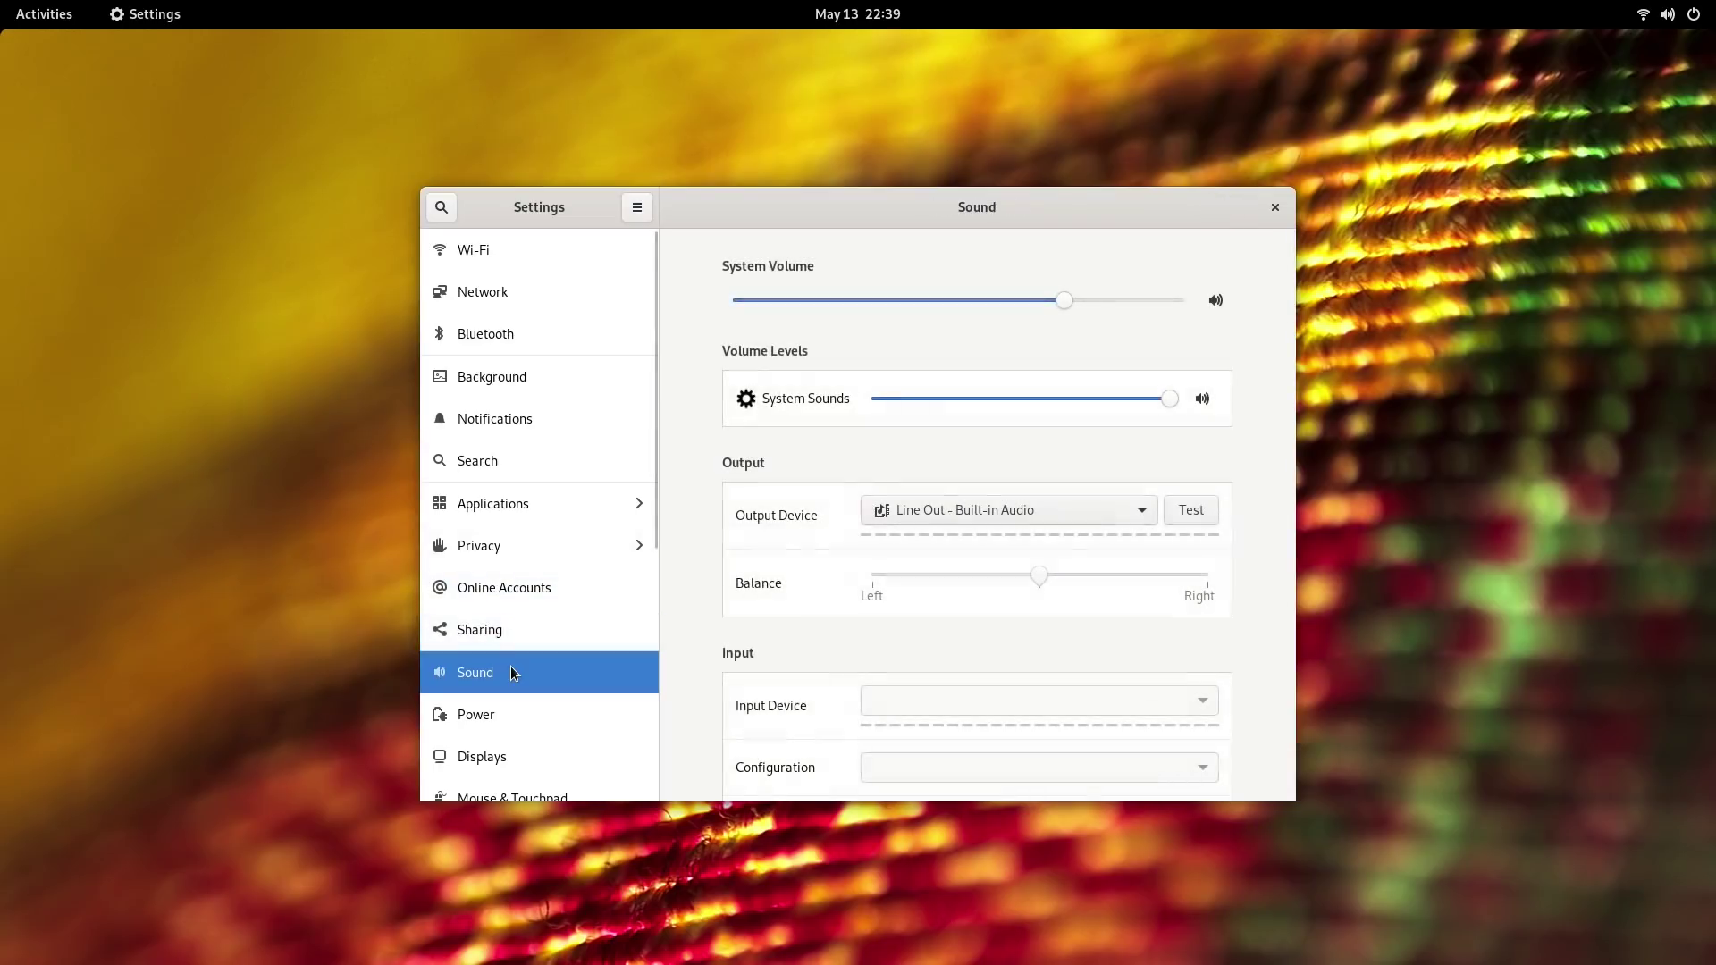
scroll(831, 555, down, 3)
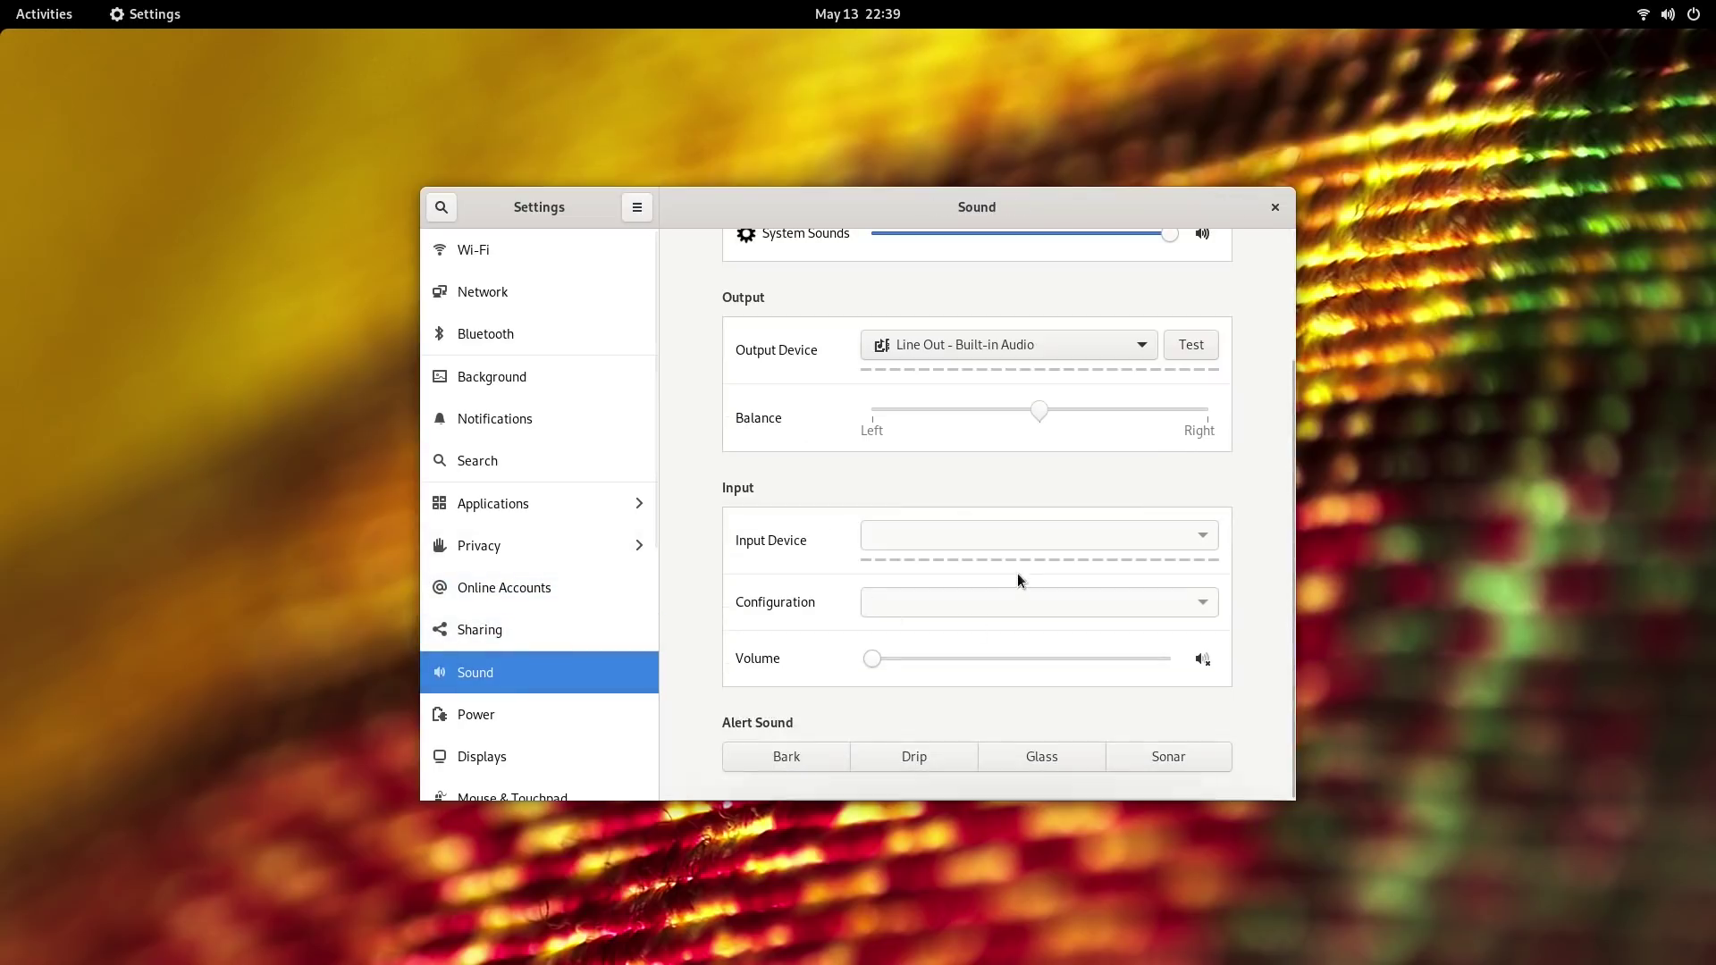
scroll(853, 608, up, 3)
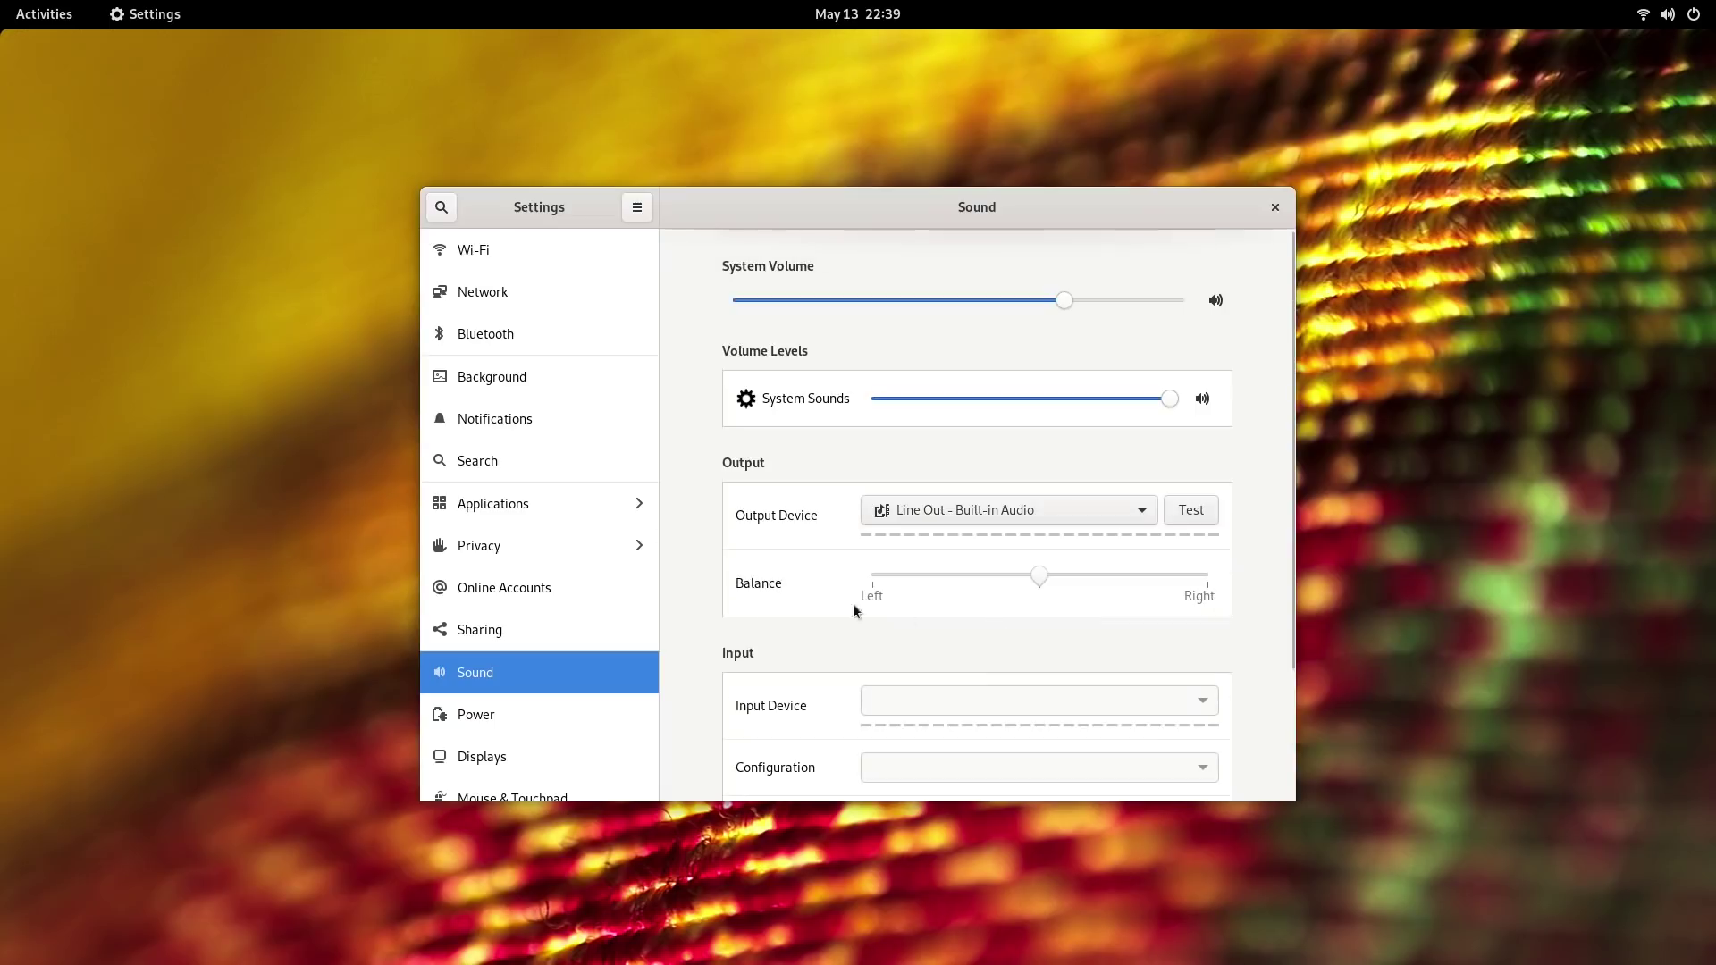
click(538, 700)
click(529, 675)
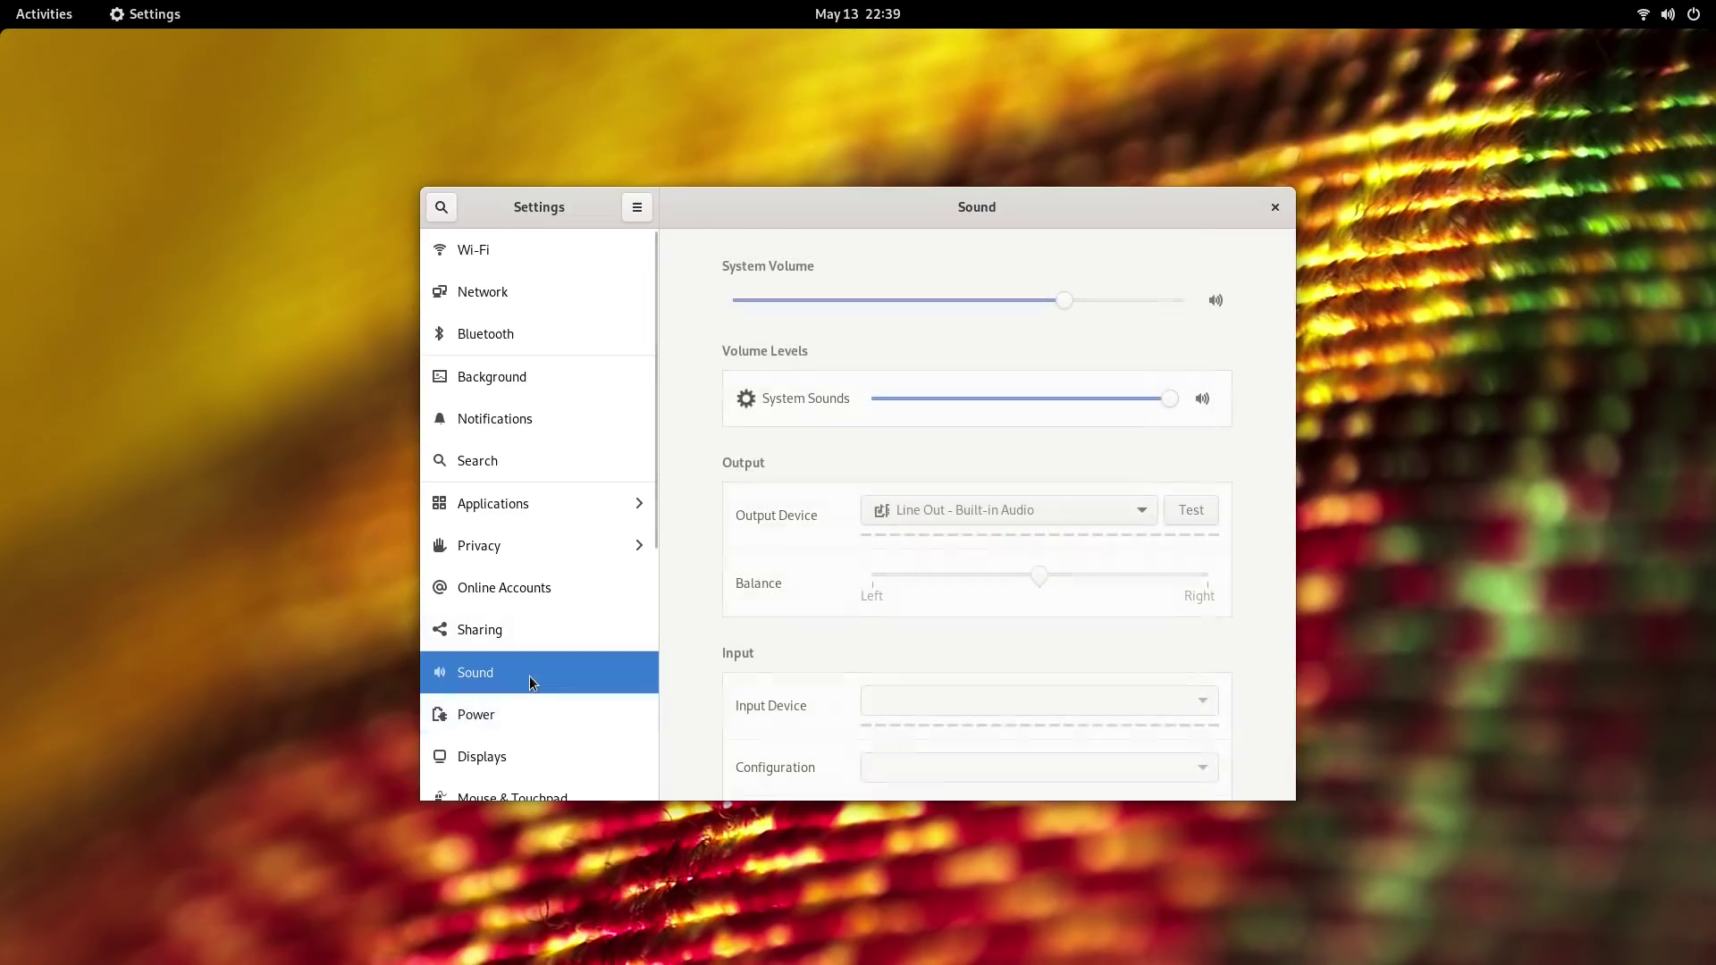
click(529, 635)
click(522, 717)
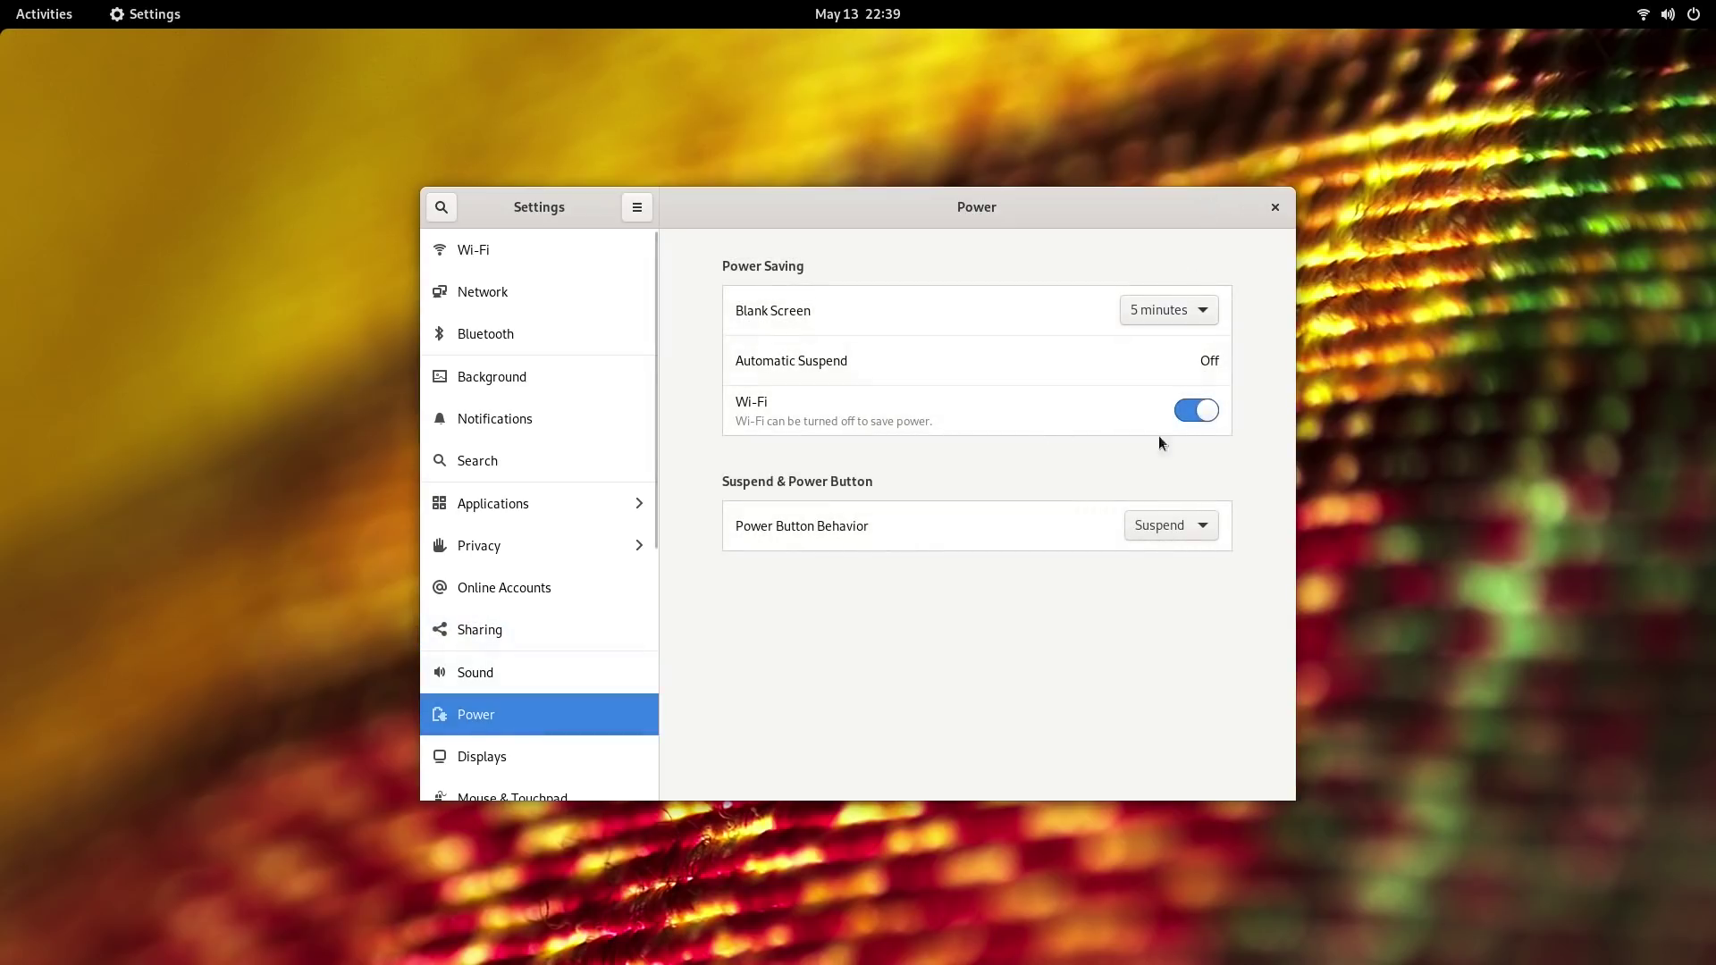
Open the Displays settings, try turning Night Light on and off, and return to the display options
click(557, 747)
scroll(544, 613, down, 5)
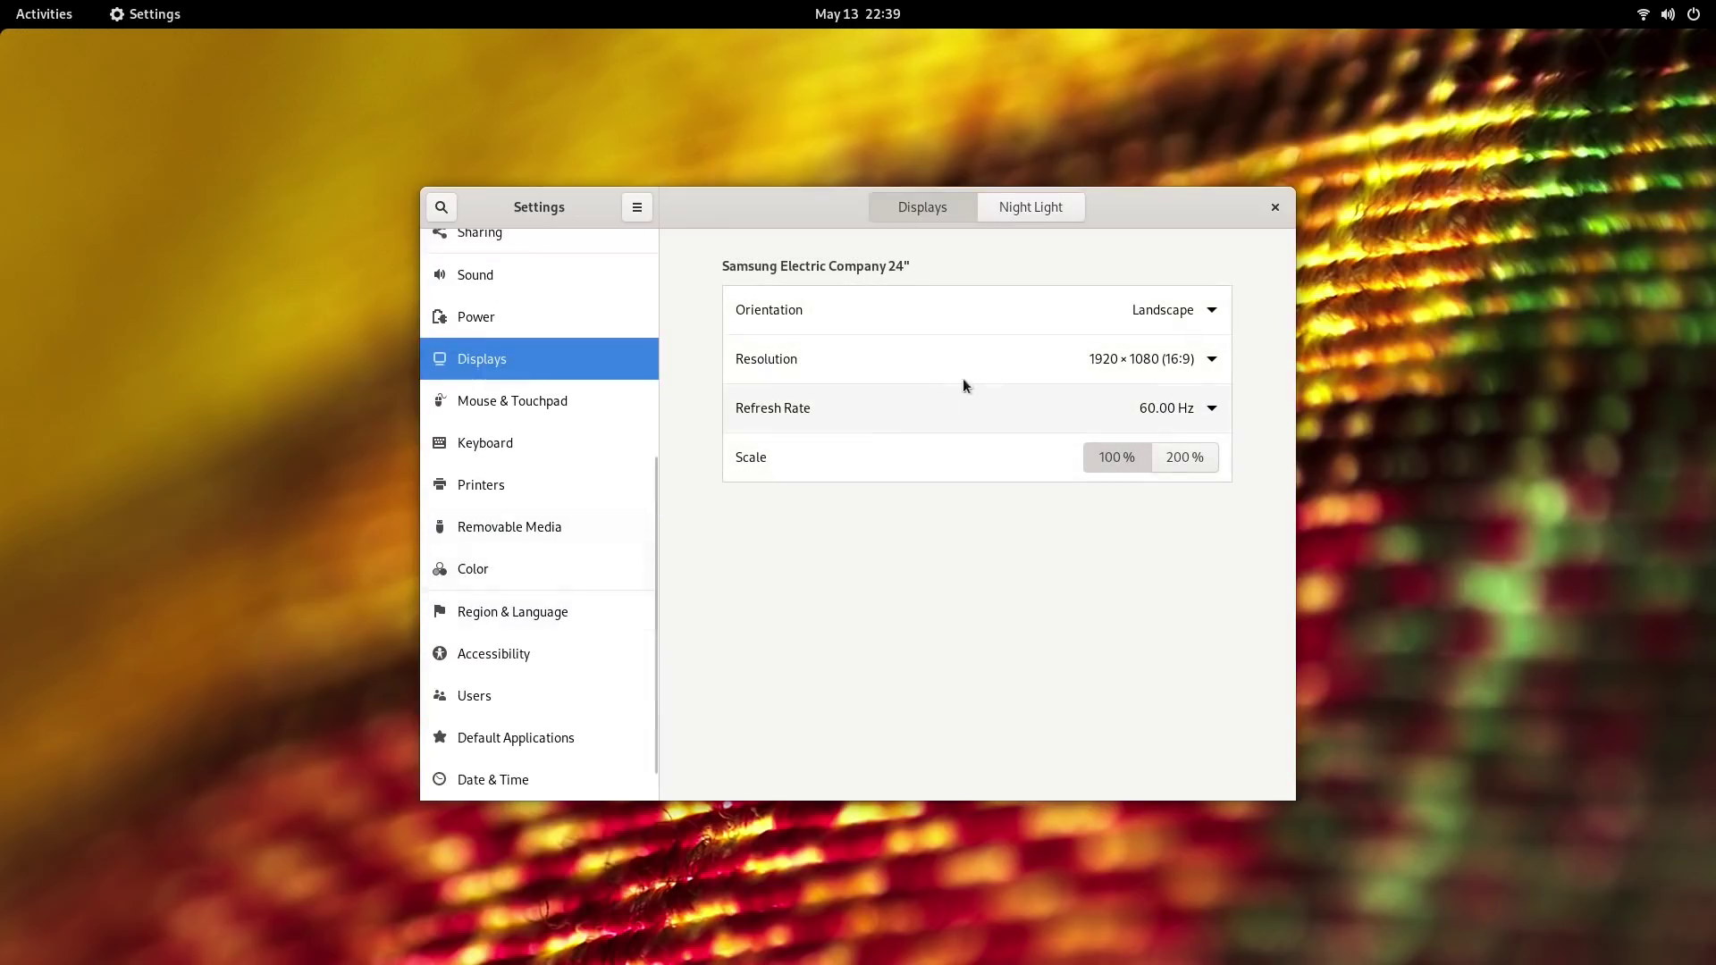
click(1054, 216)
click(1172, 346)
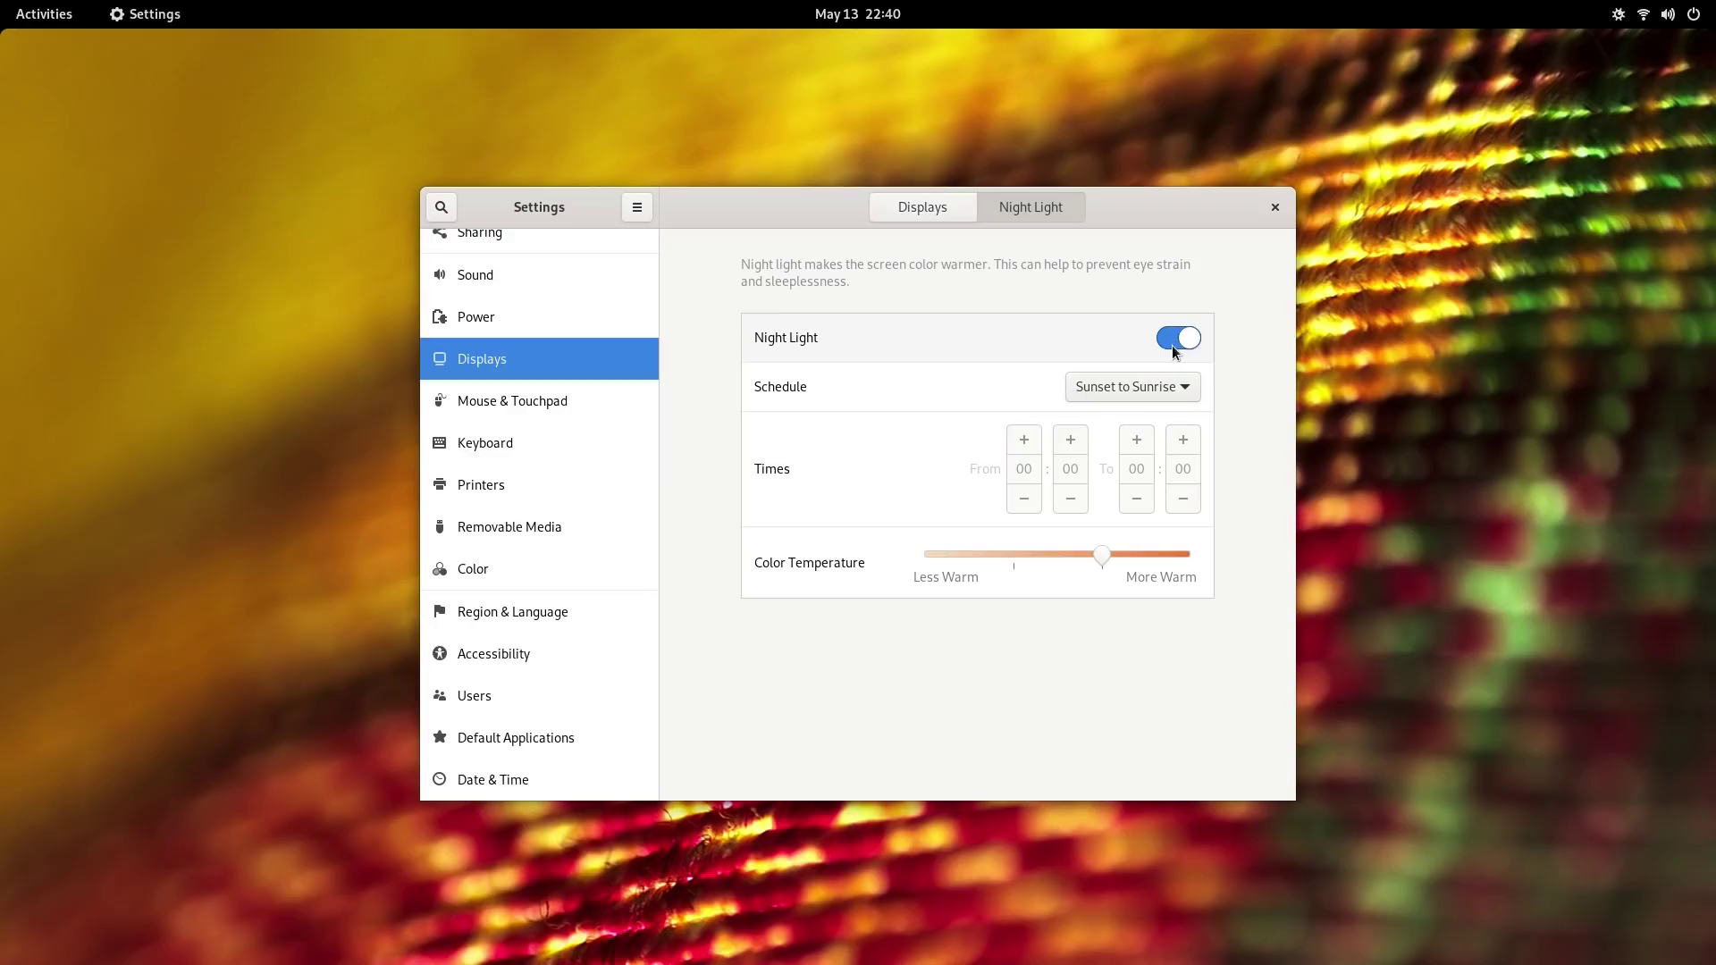
click(1172, 341)
click(937, 218)
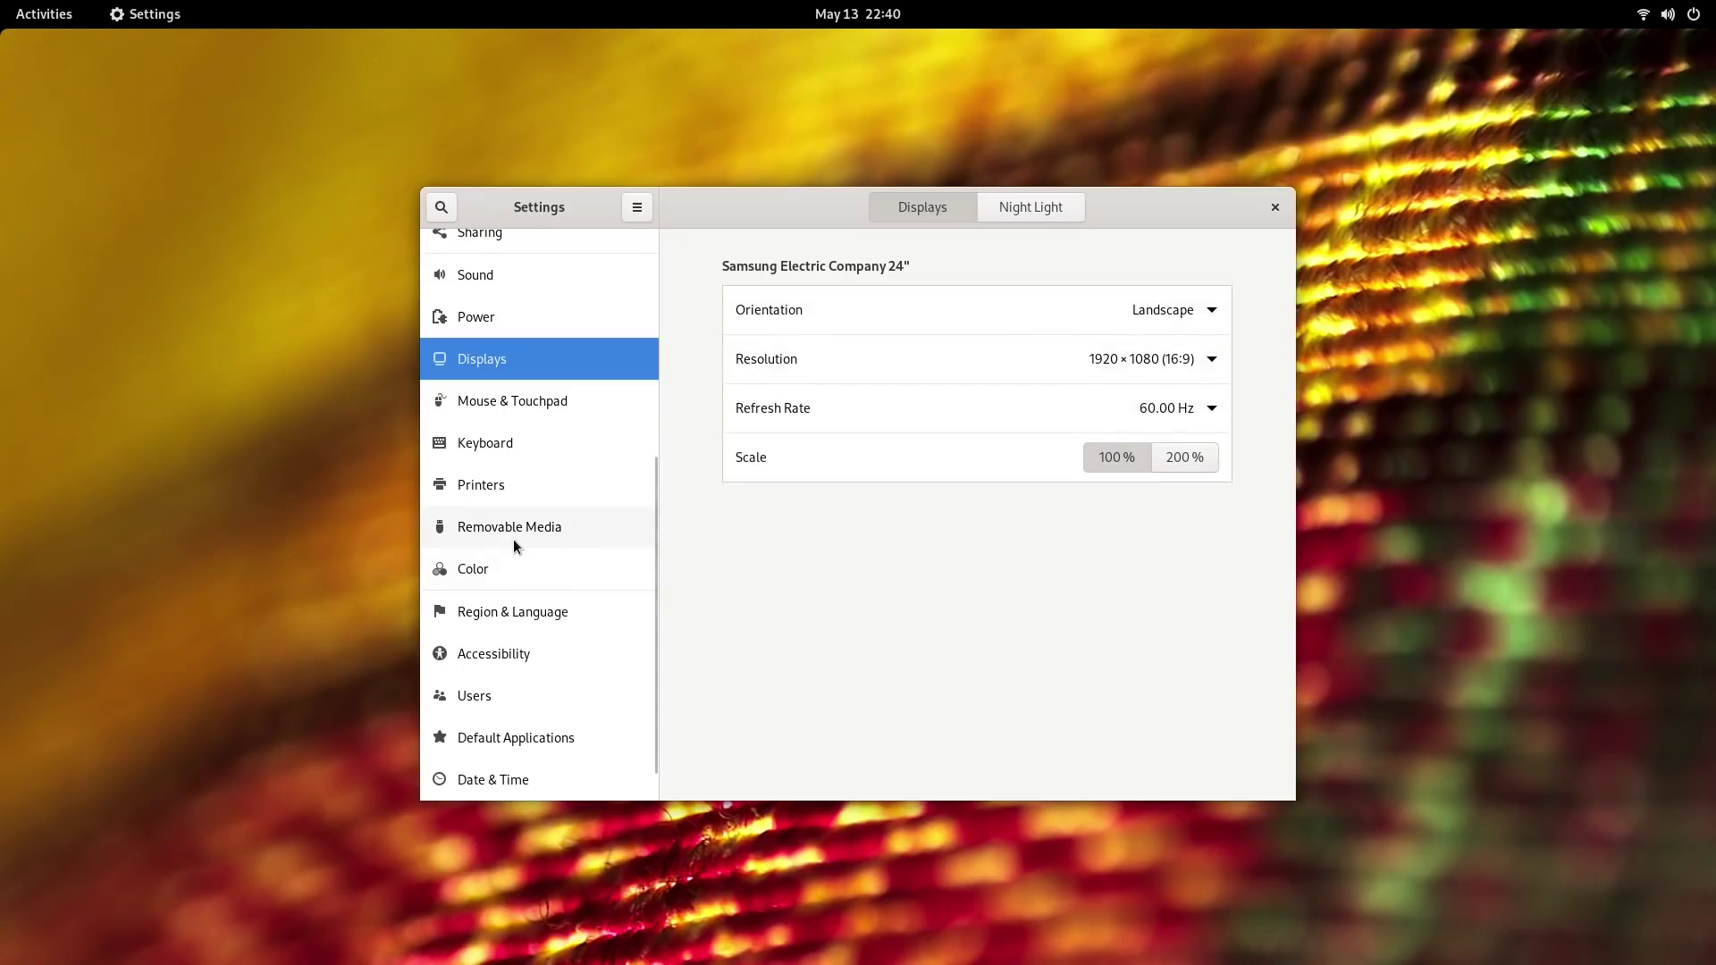
View the Mouse & Touchpad and Keyboard settings
click(517, 391)
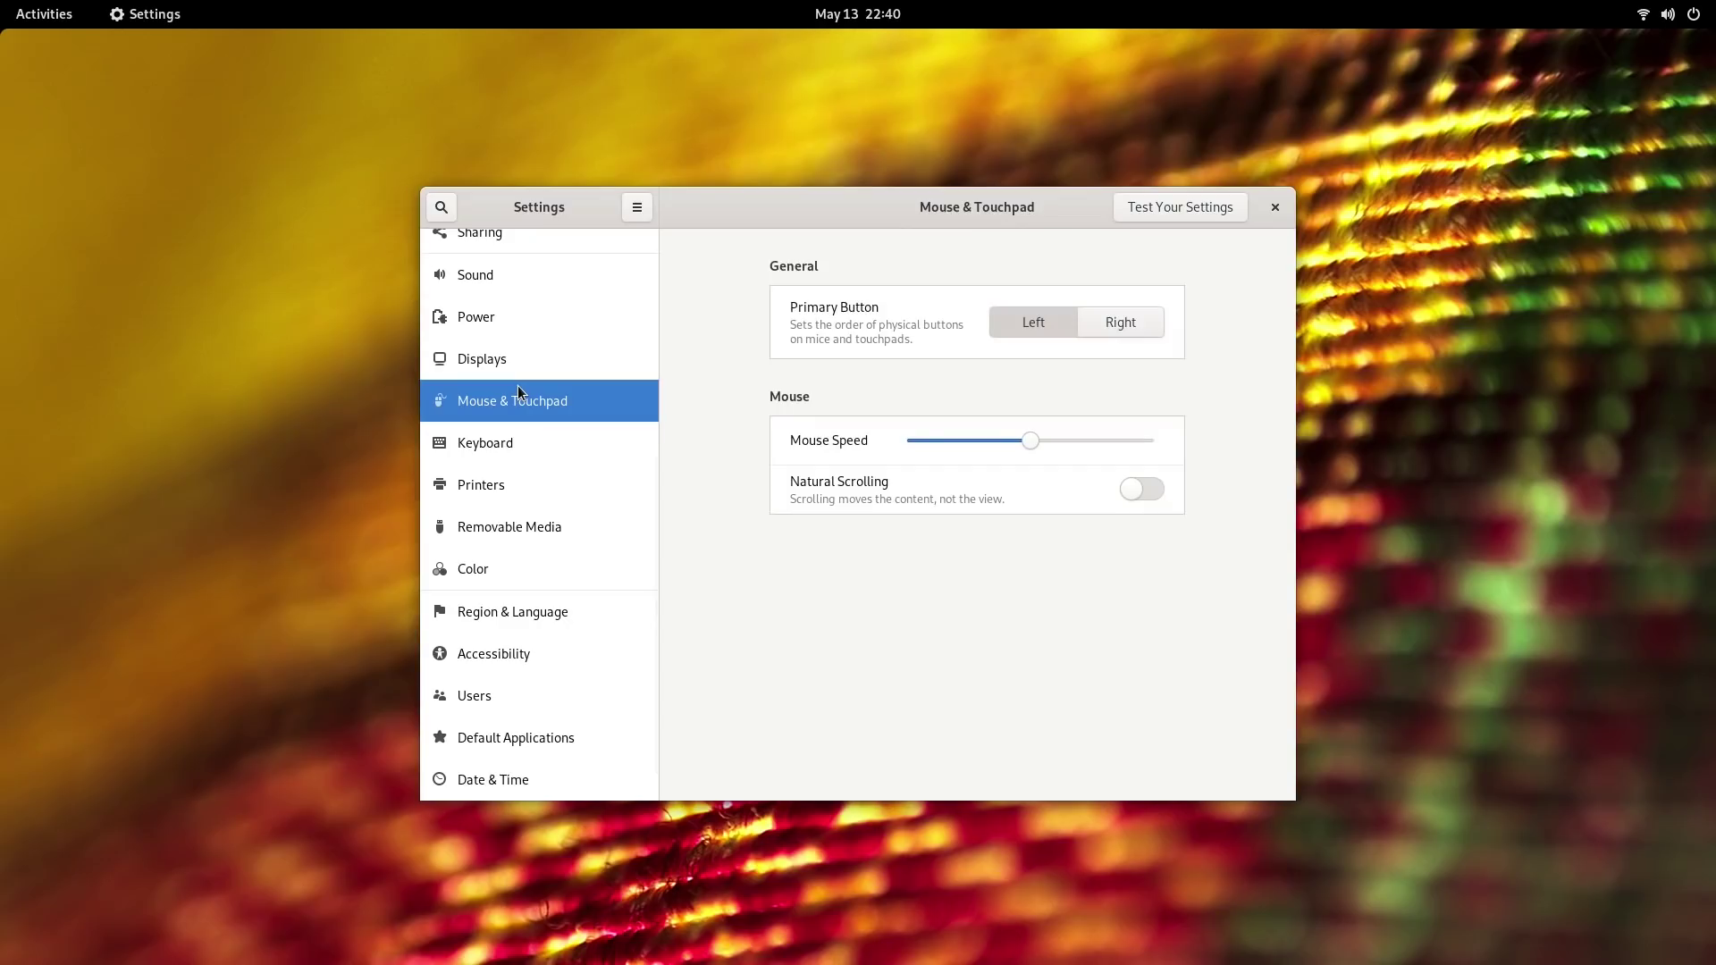
click(525, 443)
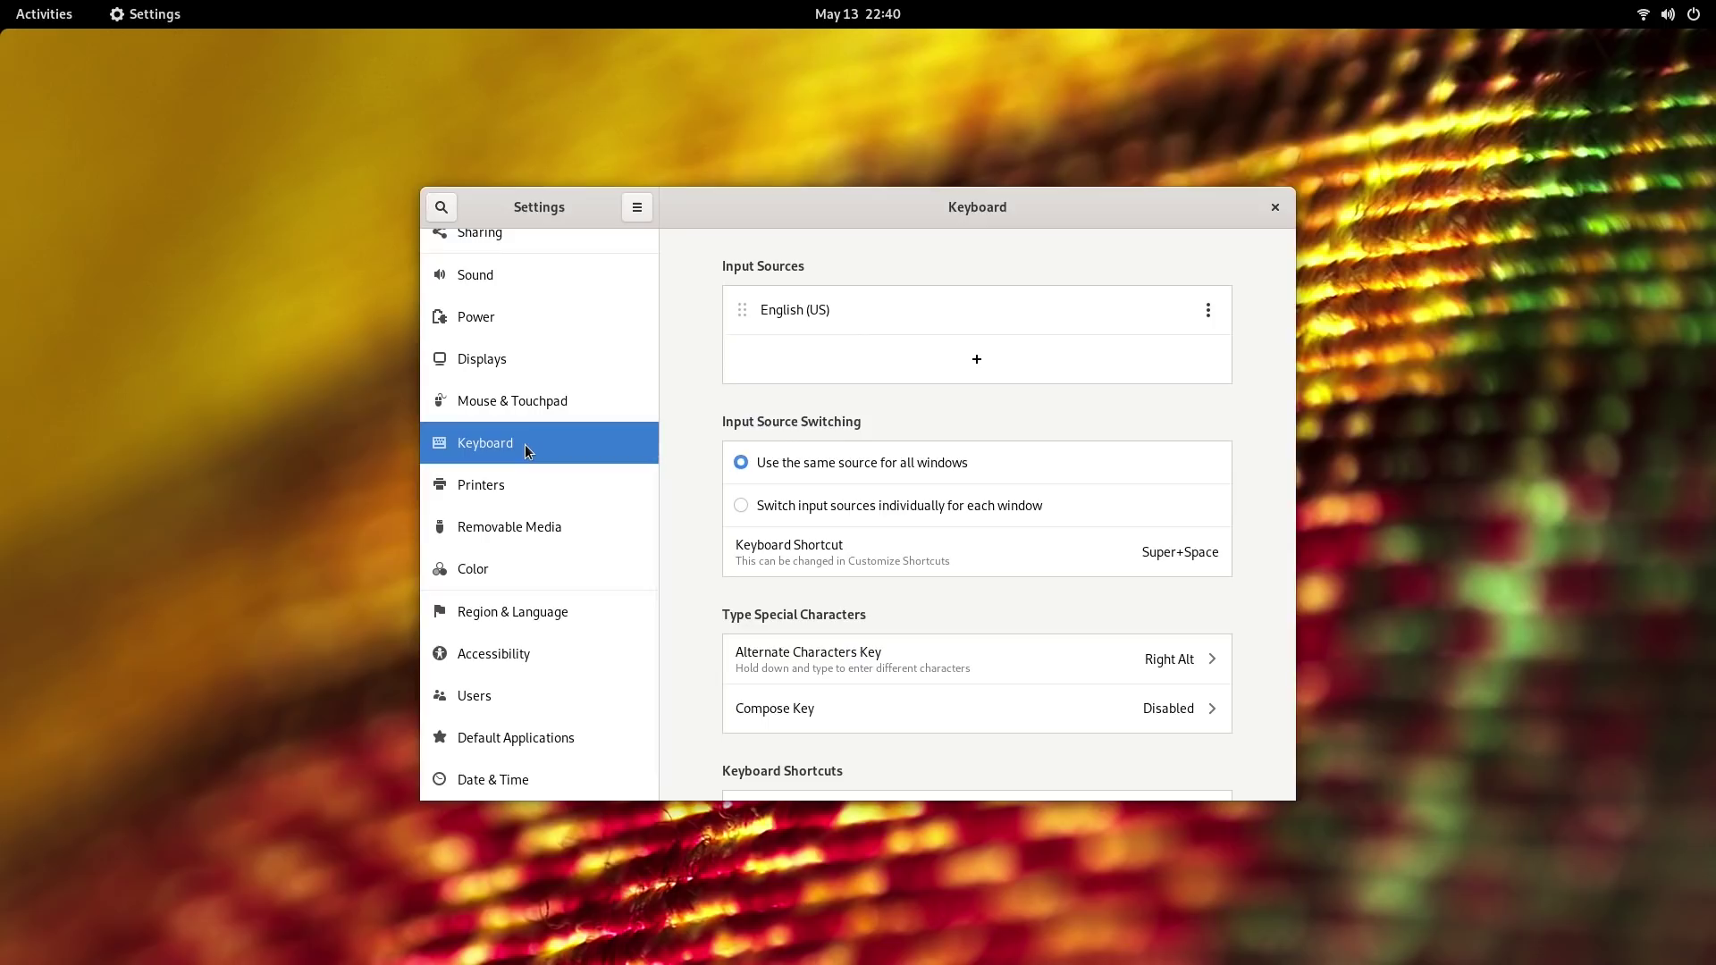
scroll(798, 556, down, 1)
scroll(799, 556, up, 1)
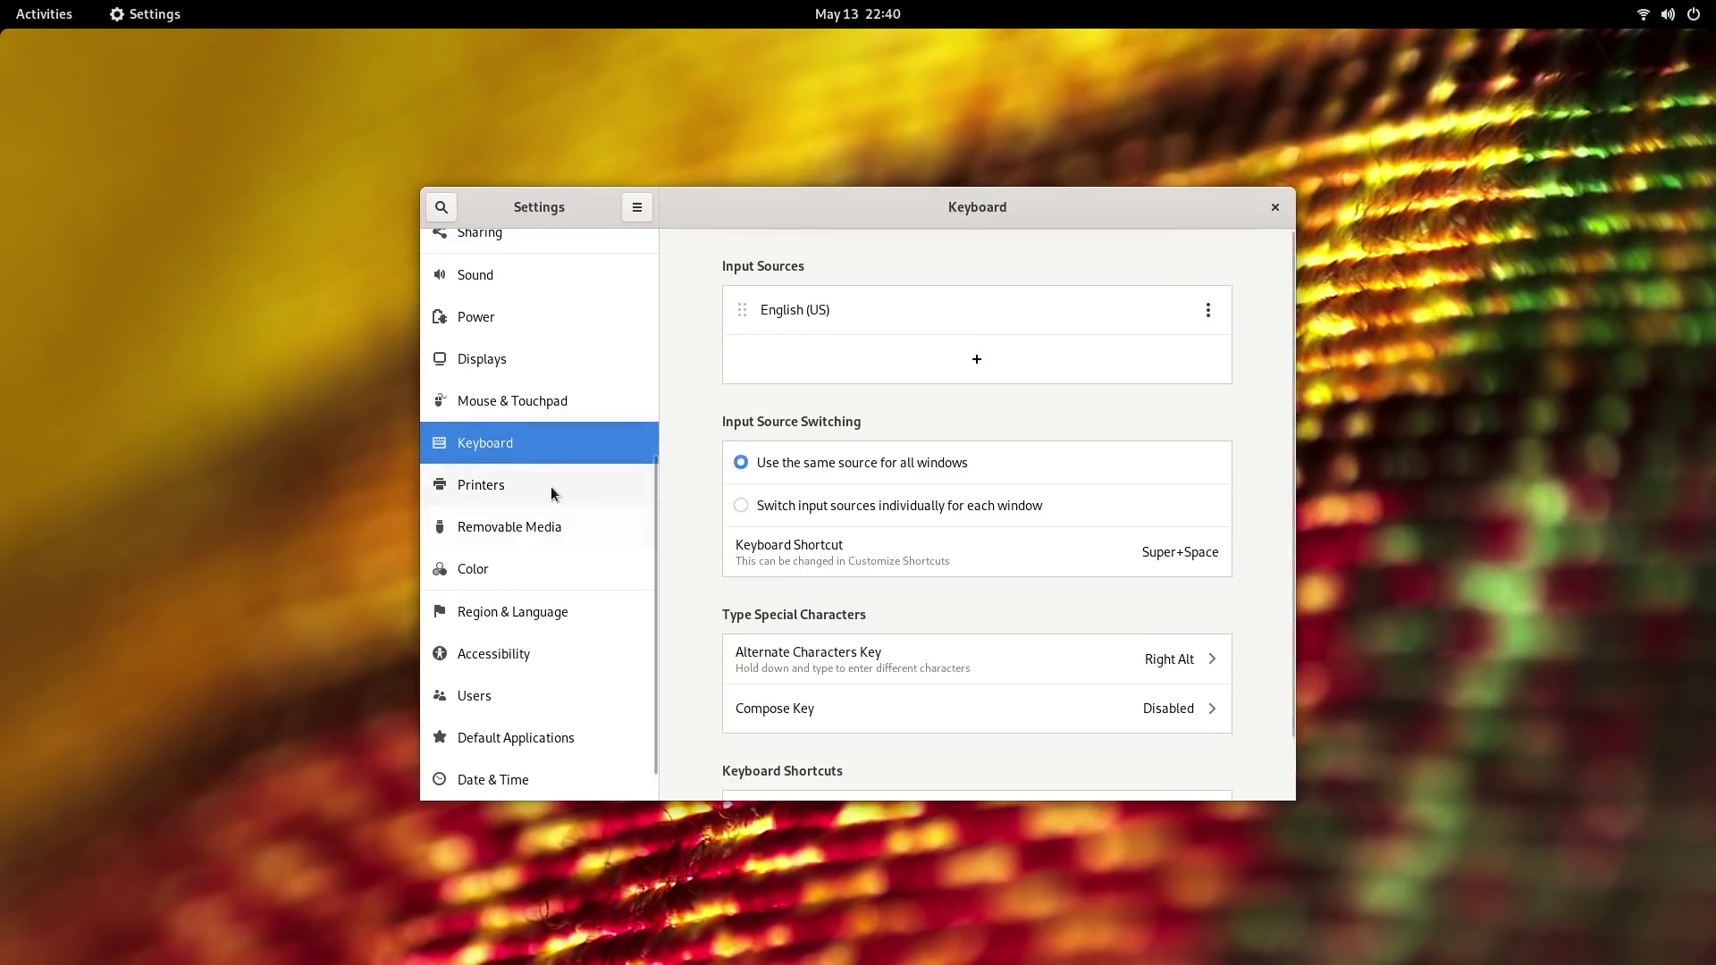
View the Printers, Removable Media and Color settings, expanding the C24F390 Monitor's color profiles
click(544, 487)
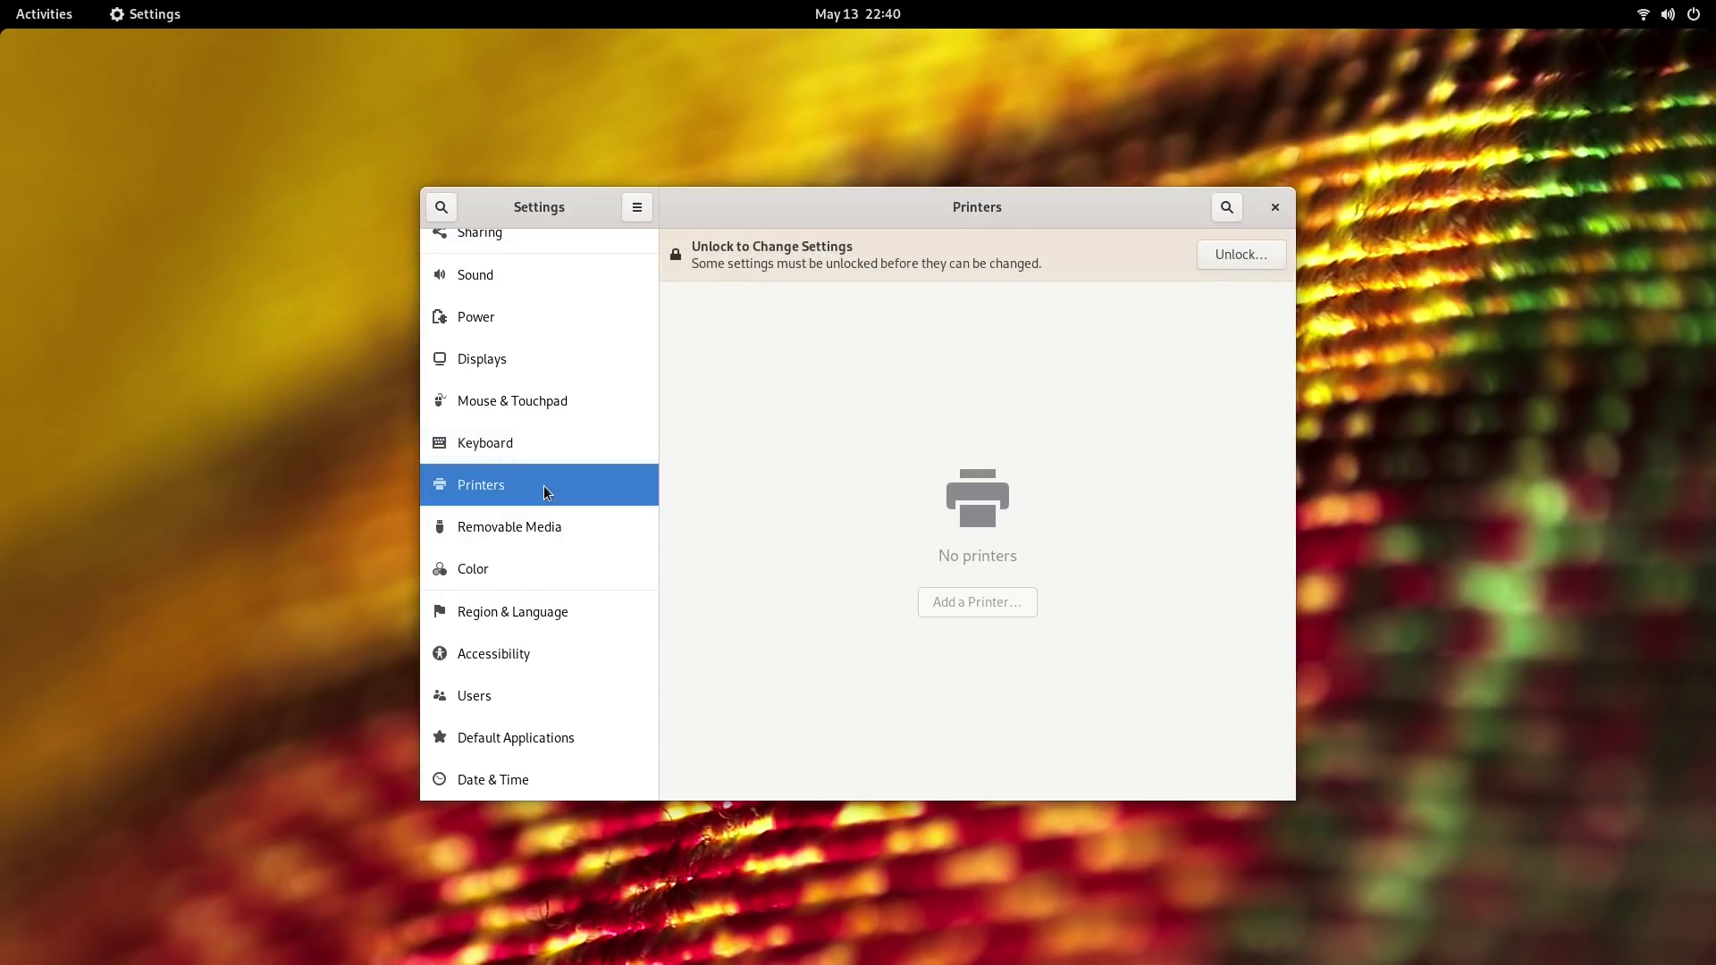
click(541, 545)
click(538, 566)
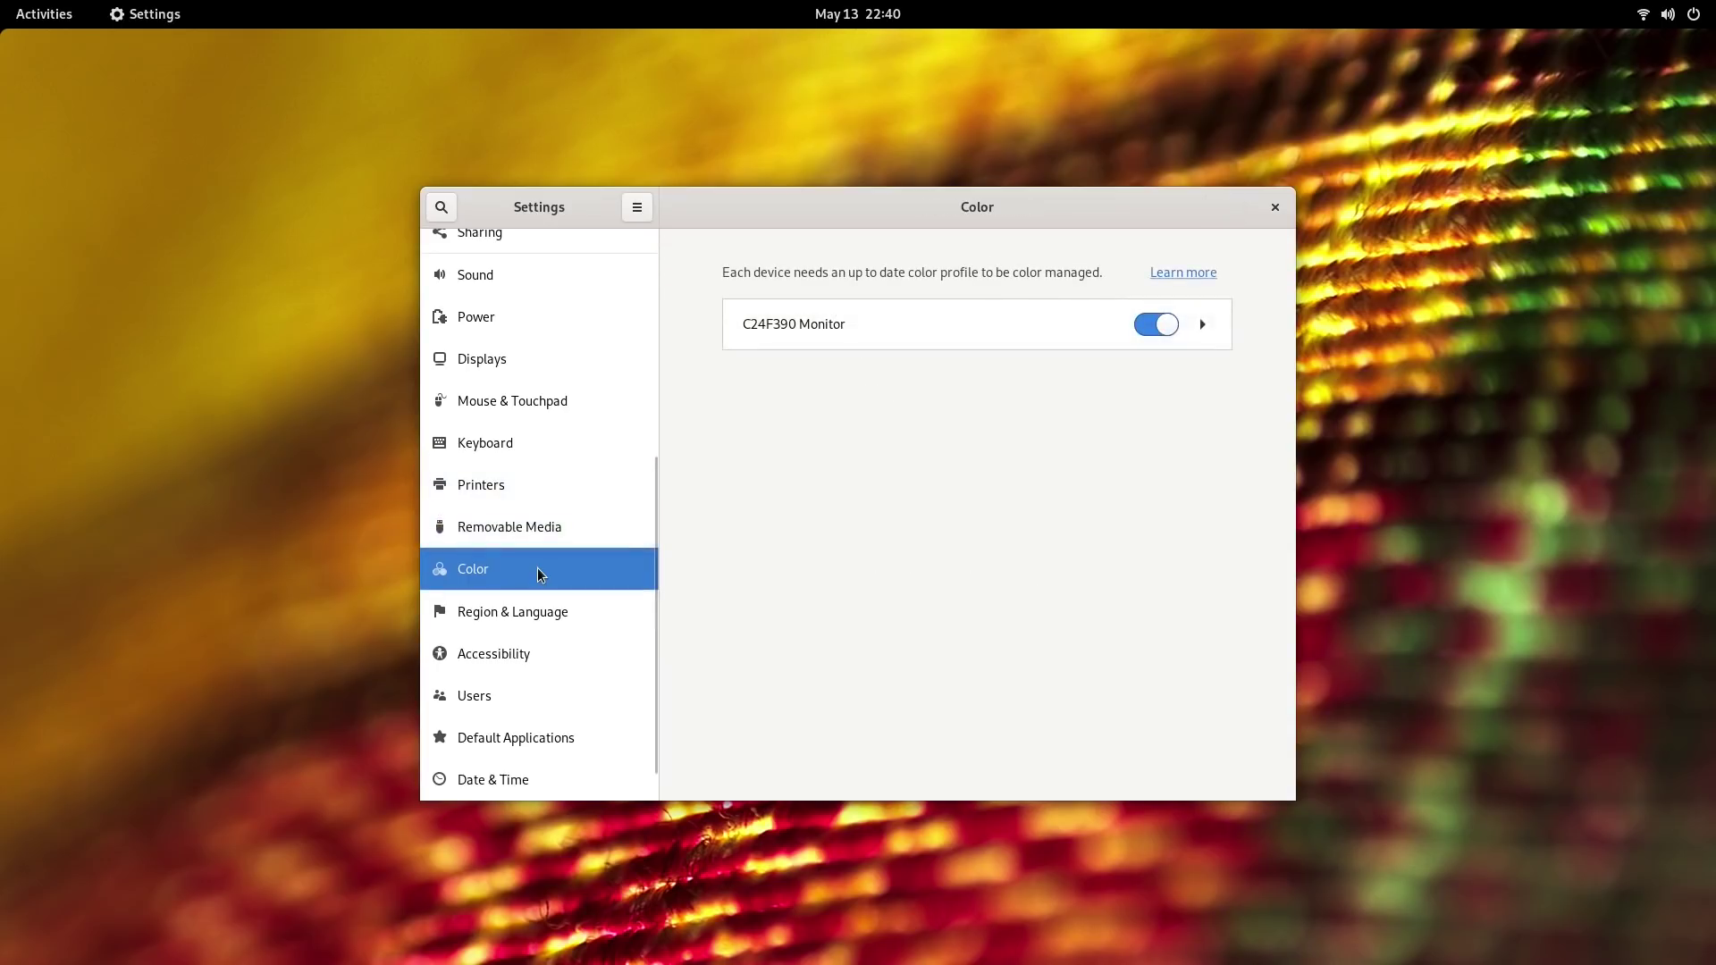
click(1205, 325)
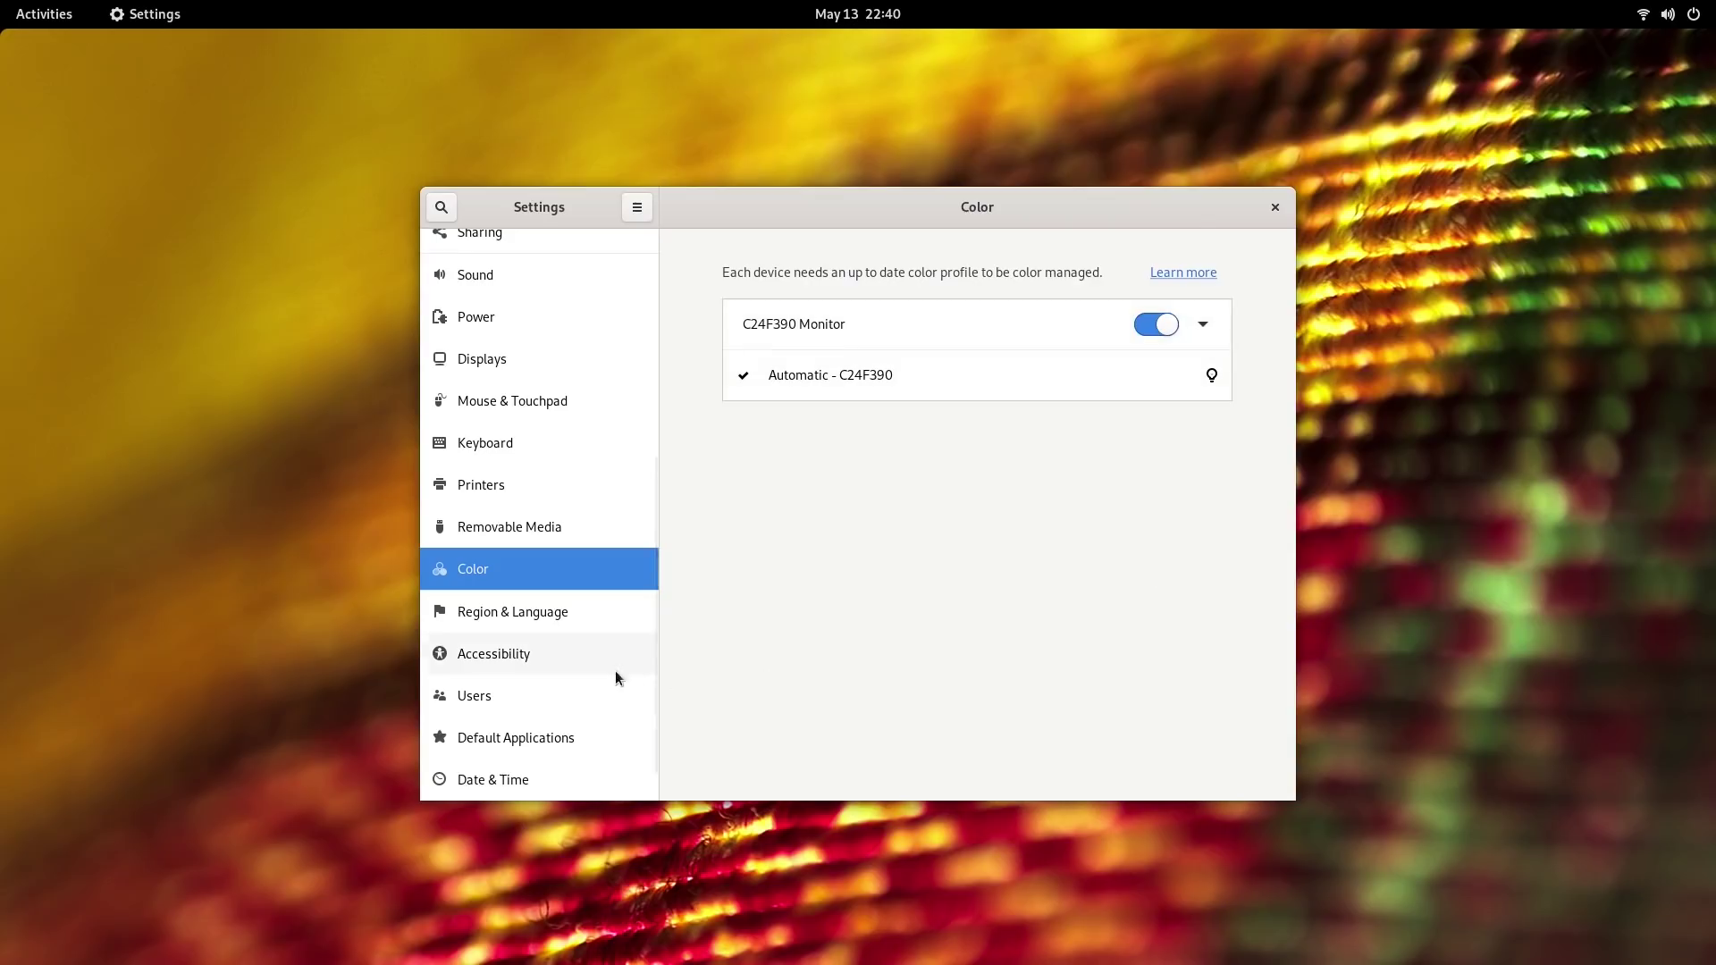
View the Region & Language settings and examine the Accessibility options down to Pointing & Clicking
click(544, 612)
click(480, 651)
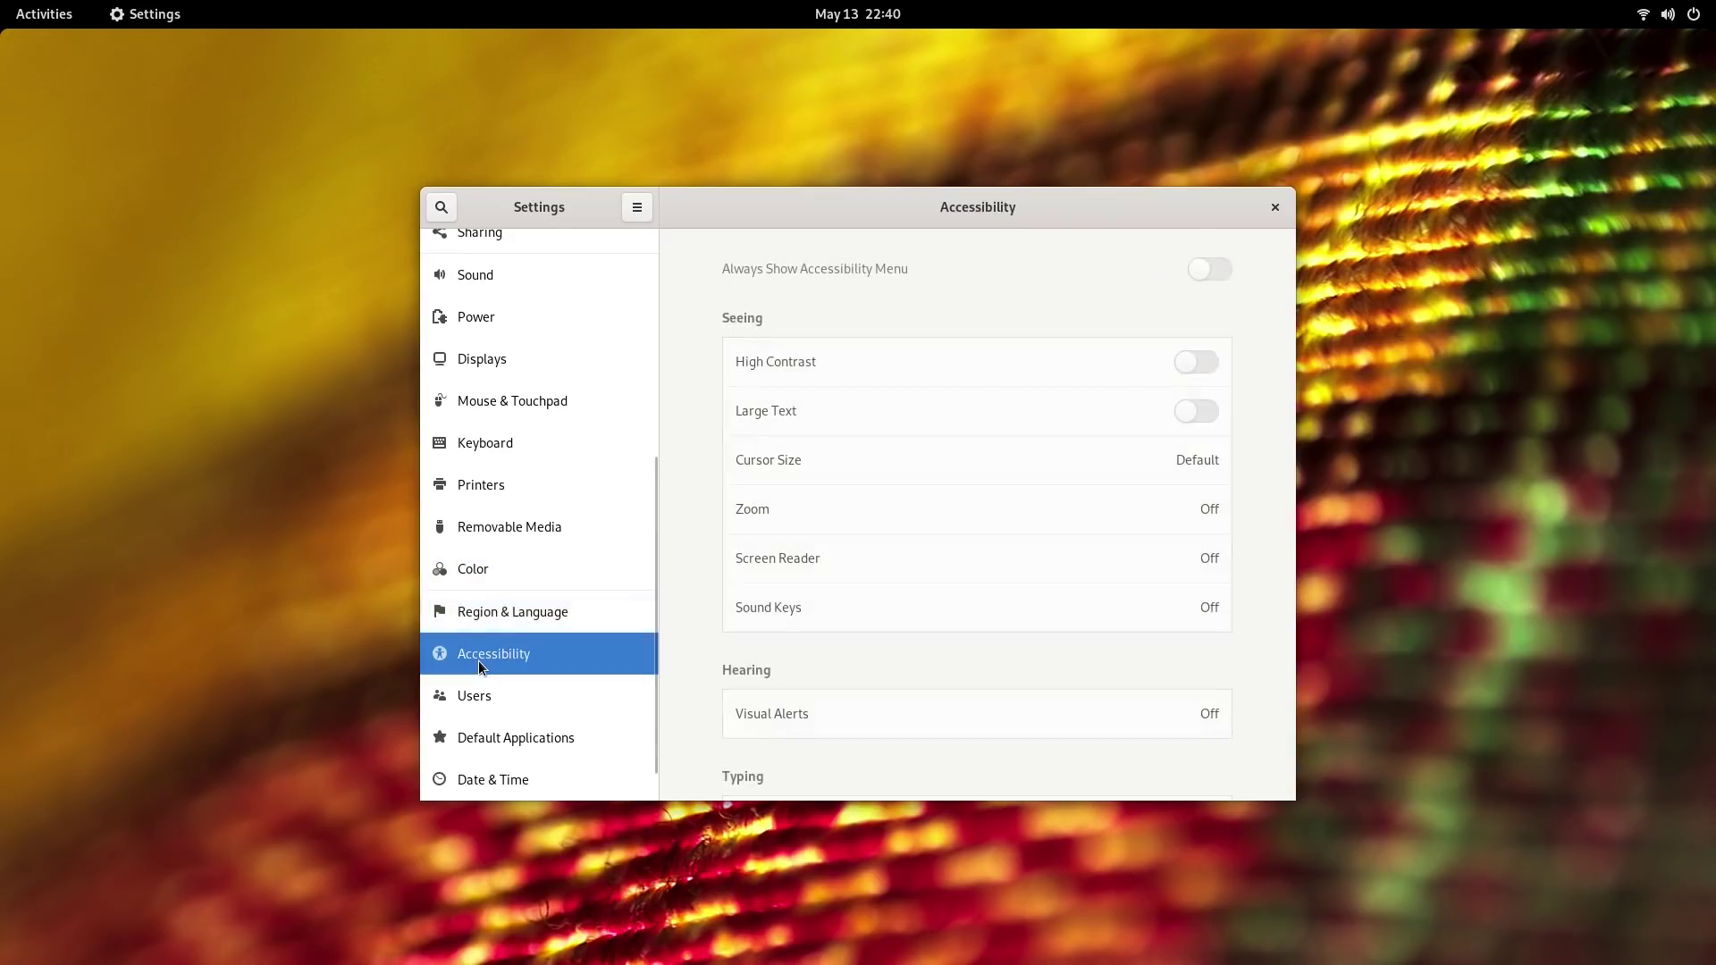
scroll(479, 661, down, 1)
scroll(1080, 434, down, 5)
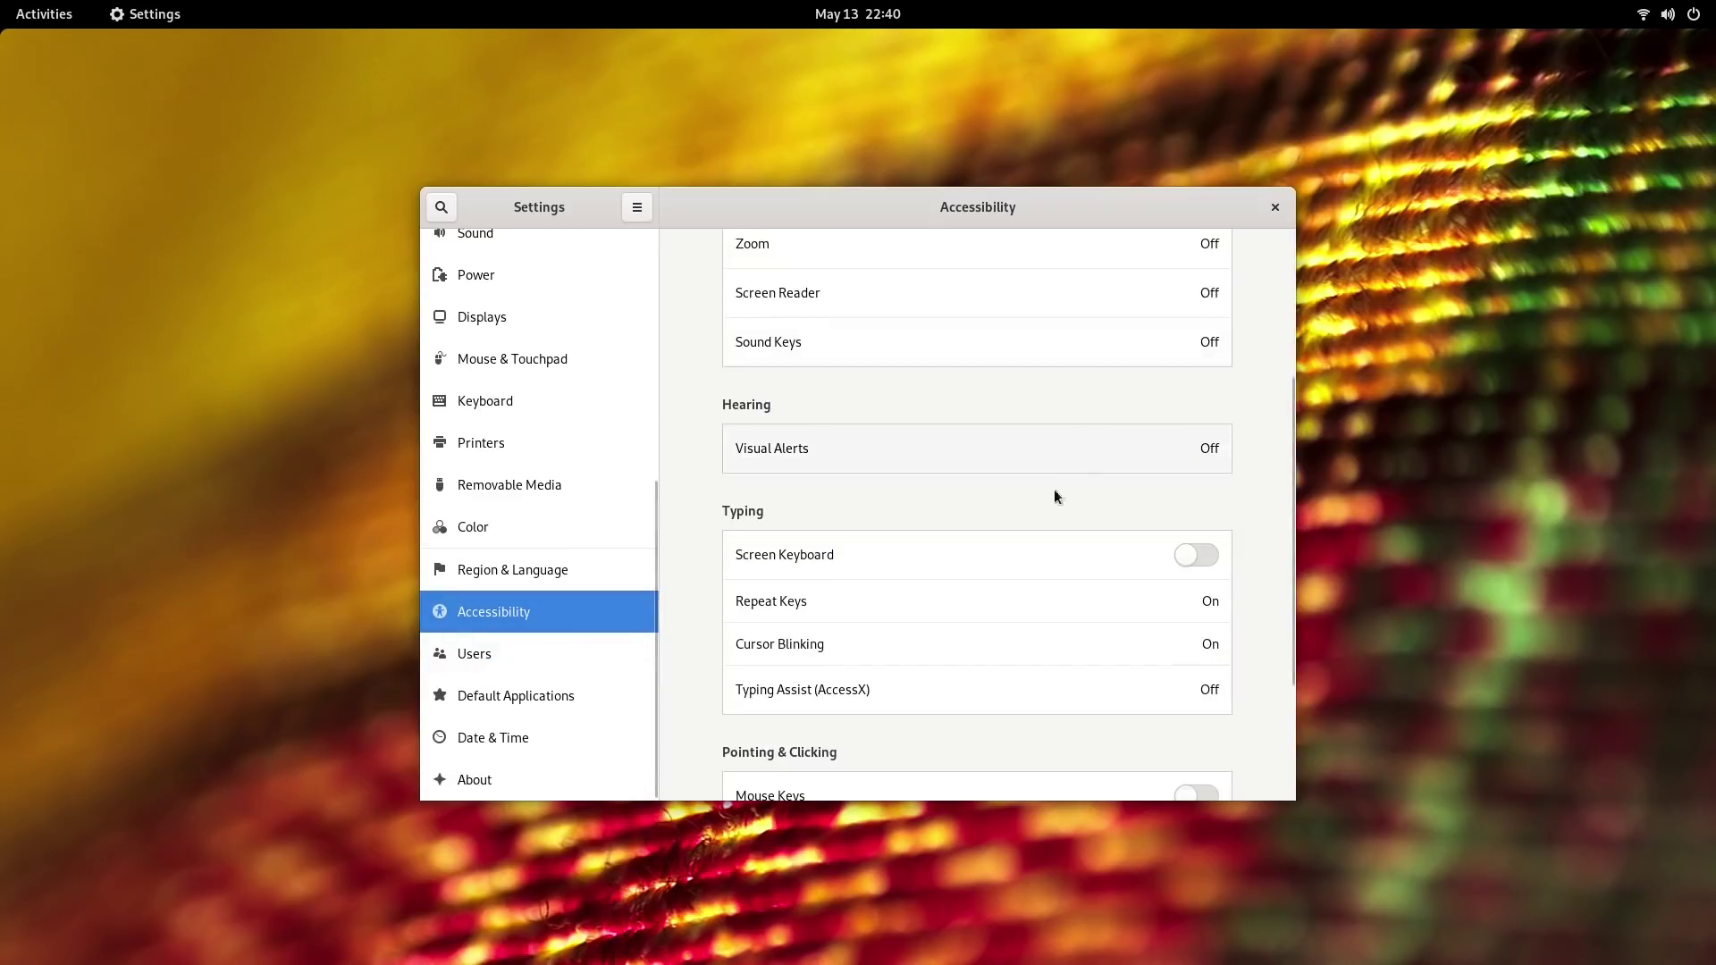
scroll(1065, 641, down, 4)
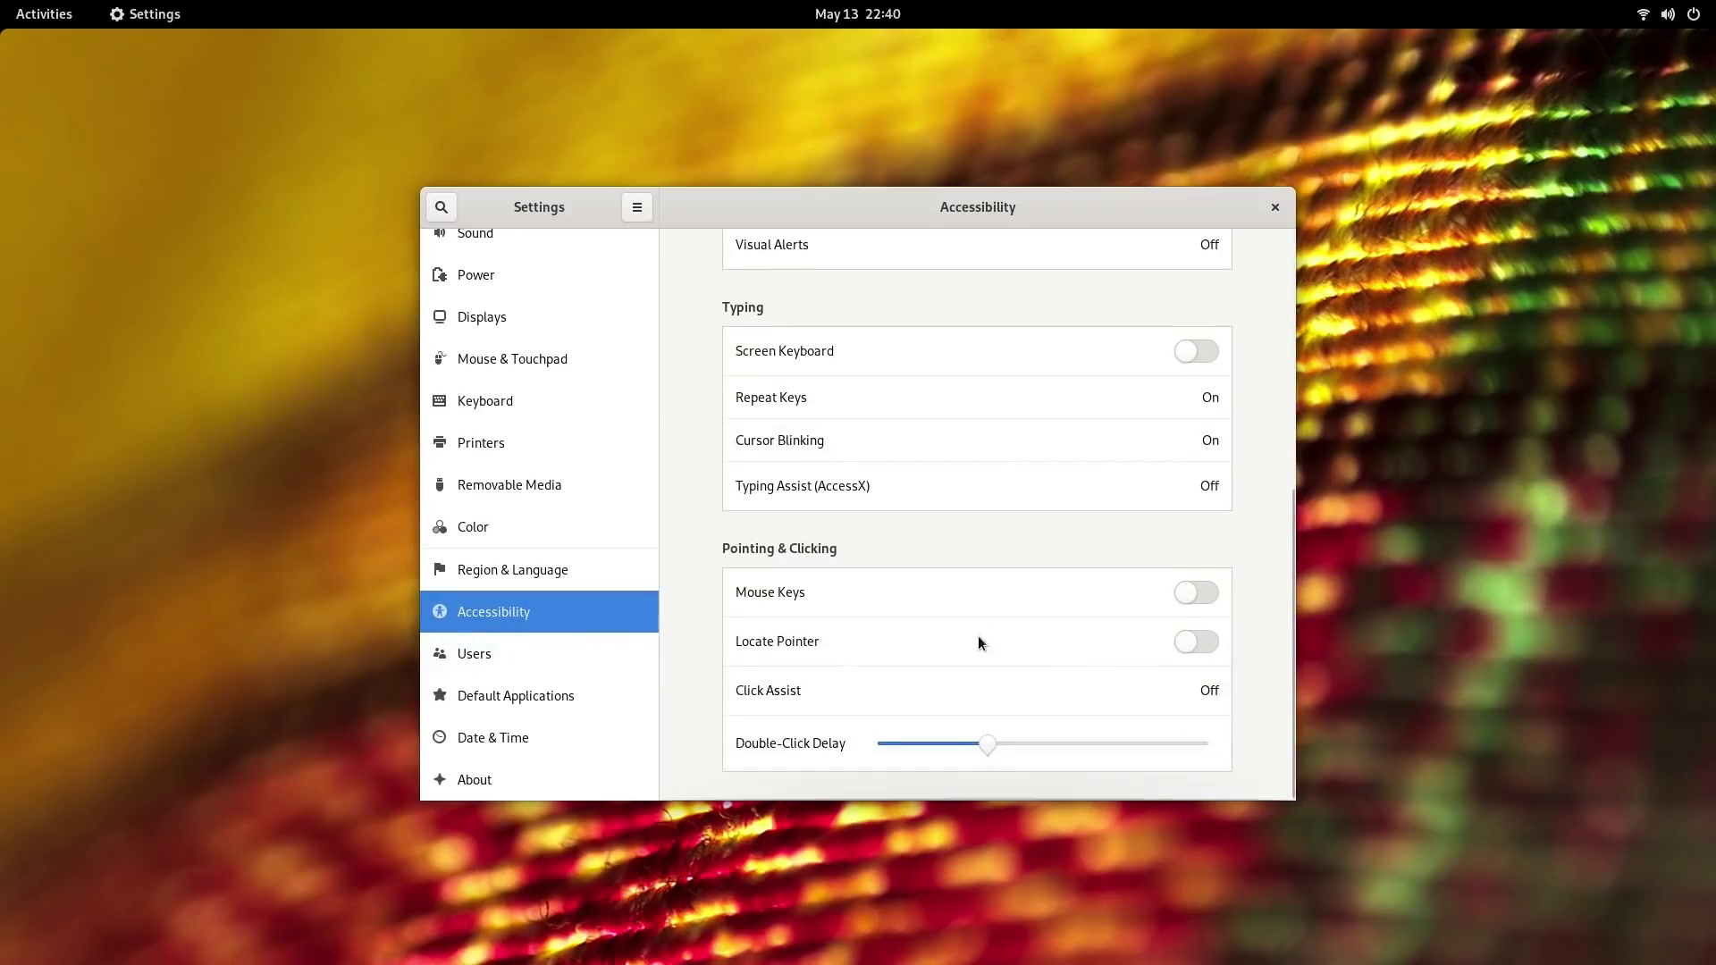
View the Users, Default Applications and Date & Time settings
click(453, 662)
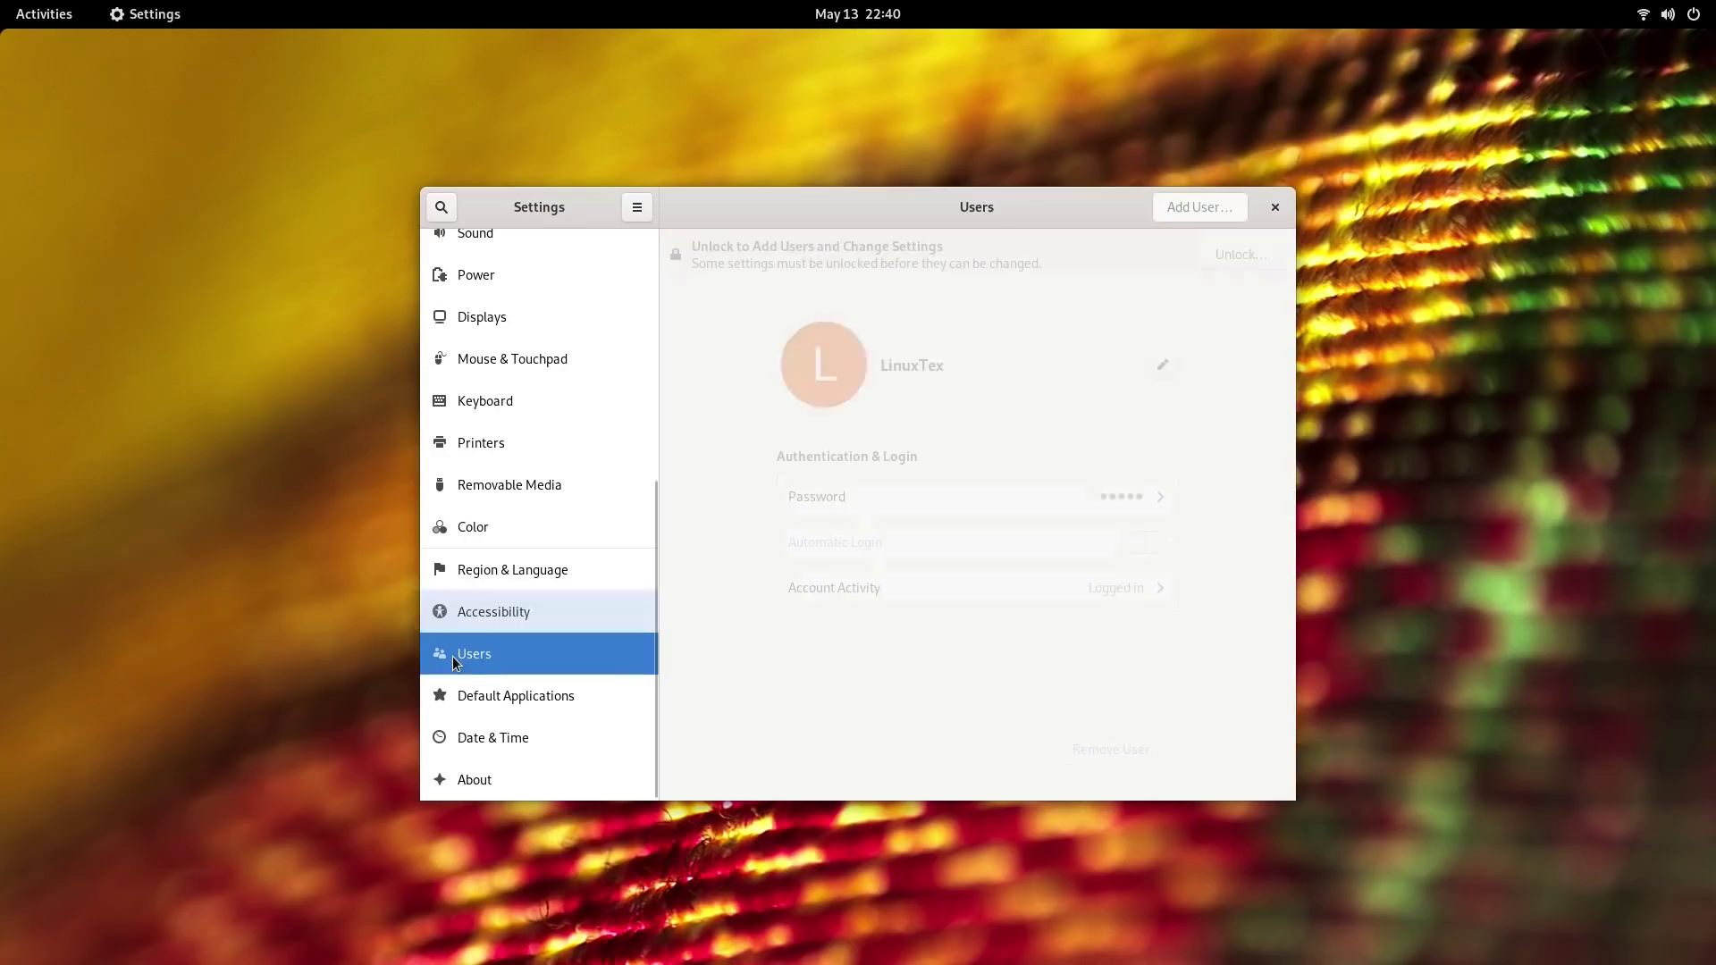
click(539, 699)
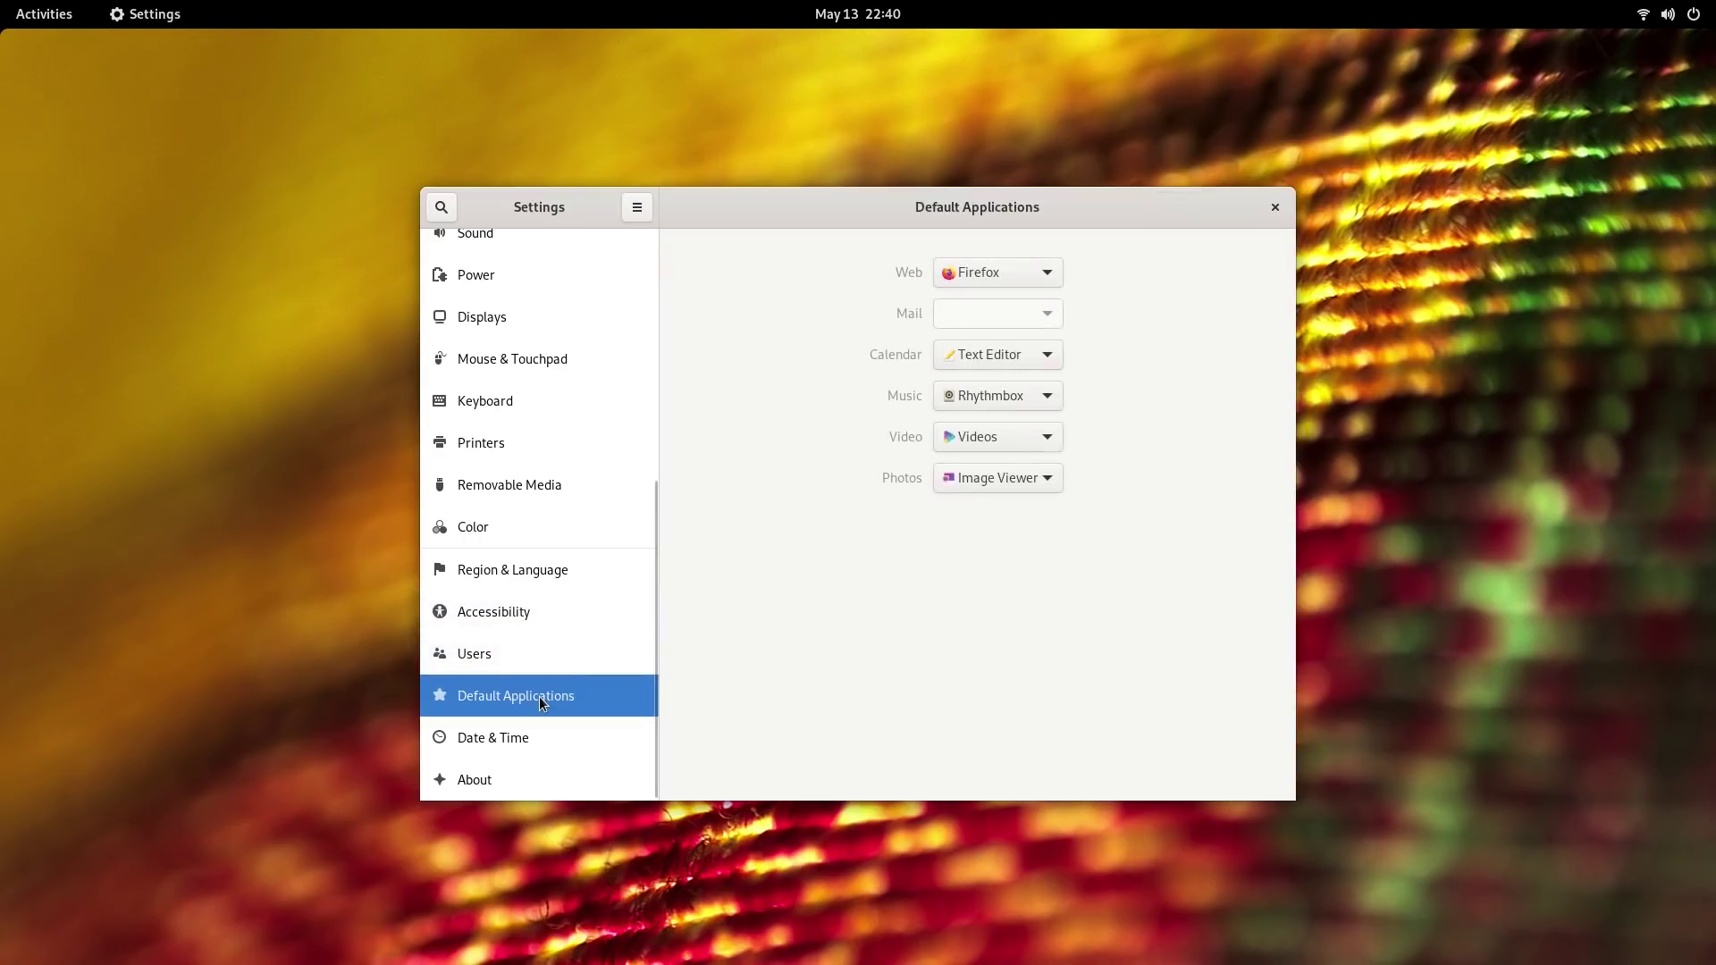
click(527, 735)
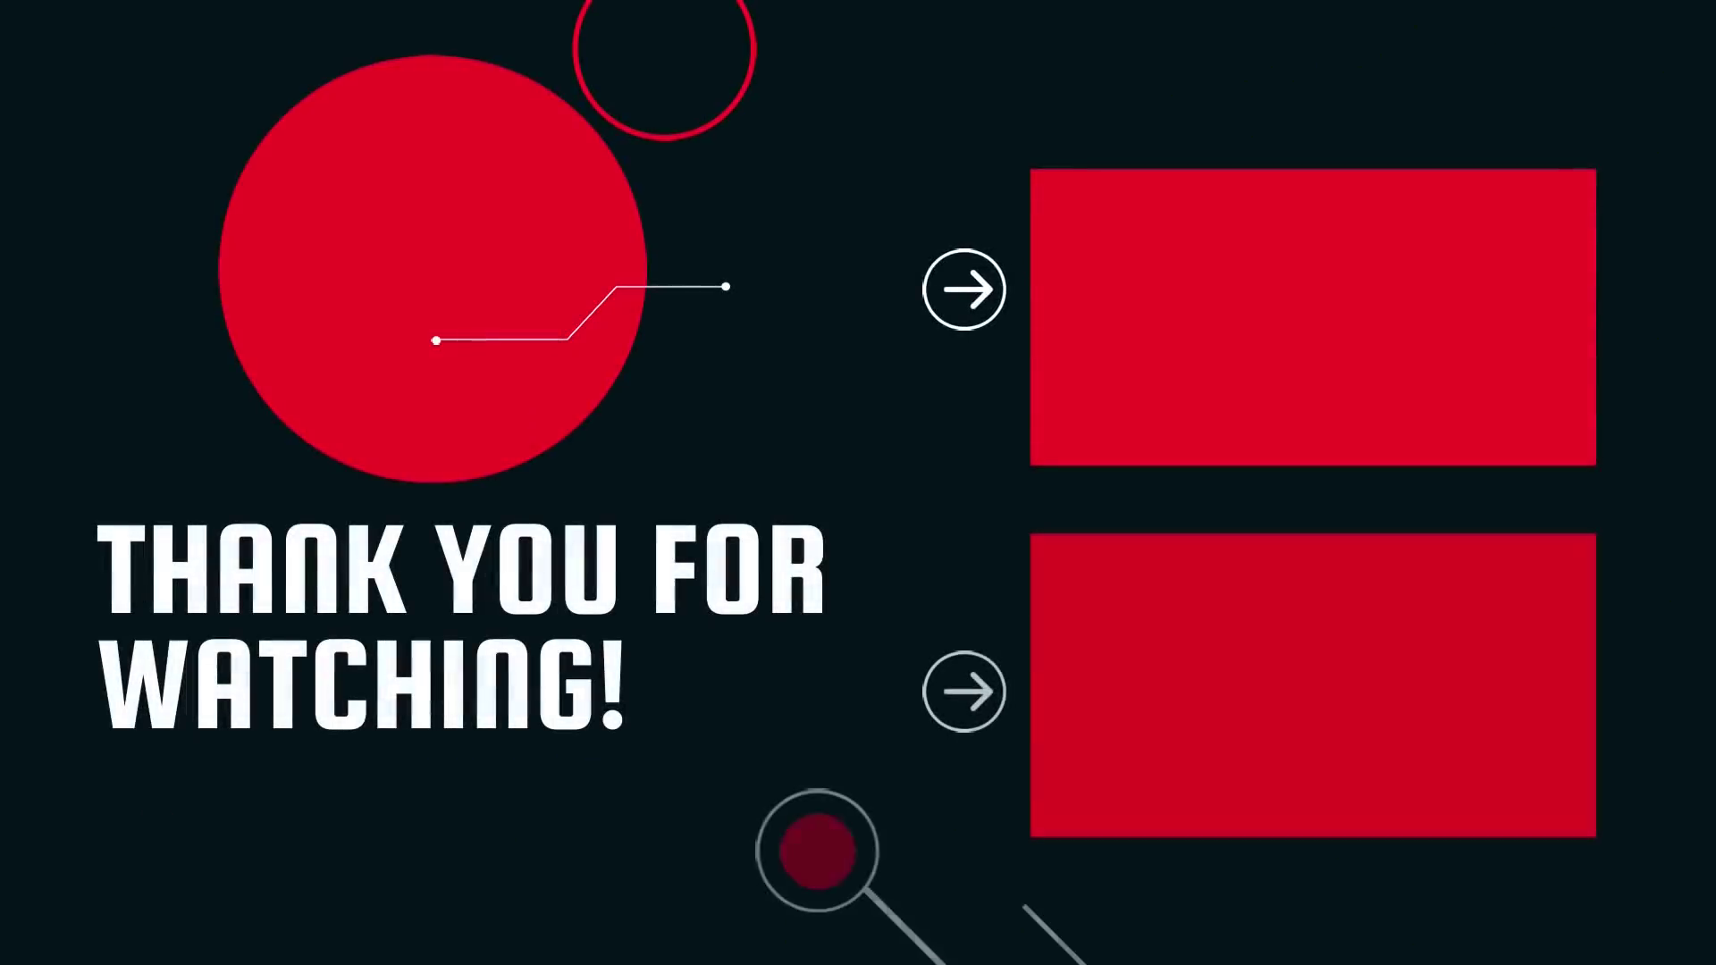